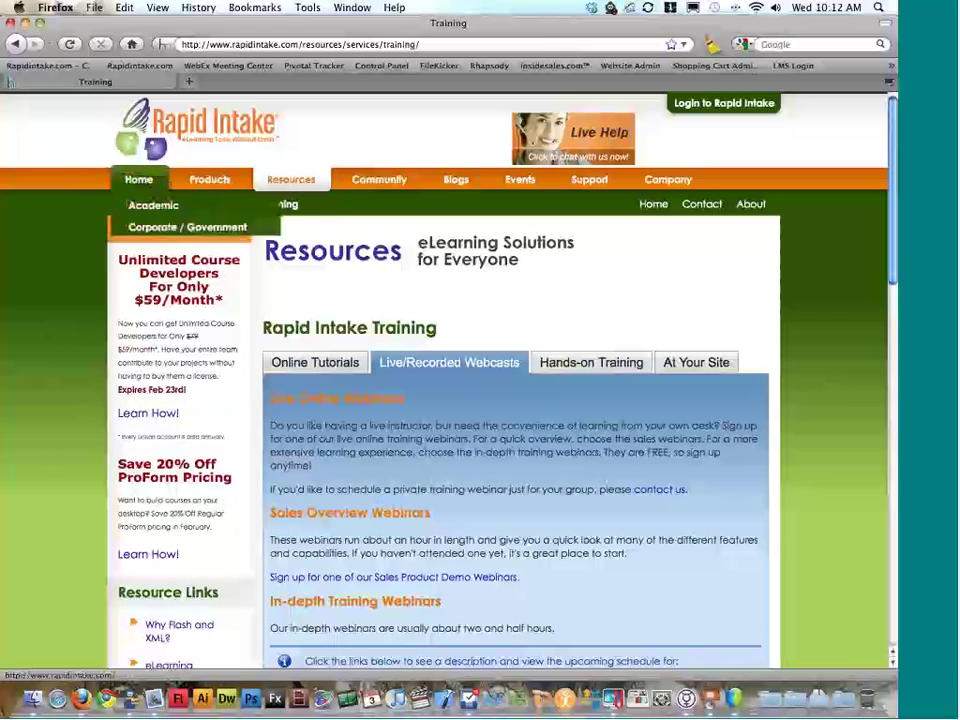
Step: Load demo.rapidintake.com in a new browser tab and log in to Unison
double_click(279, 83)
type("demo")
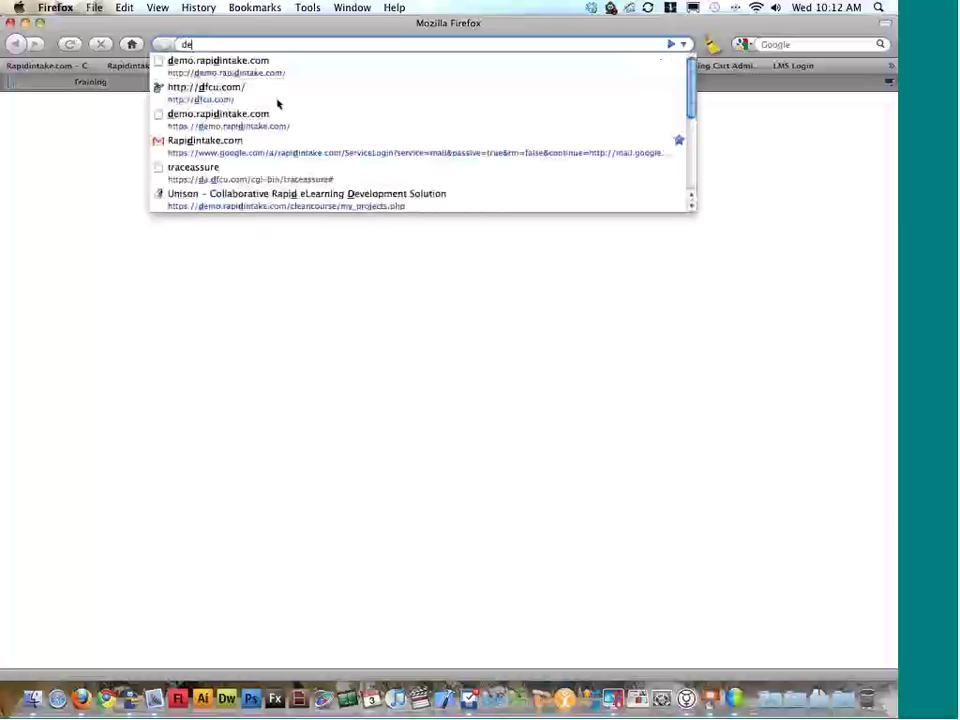
key("Down")
key("Return")
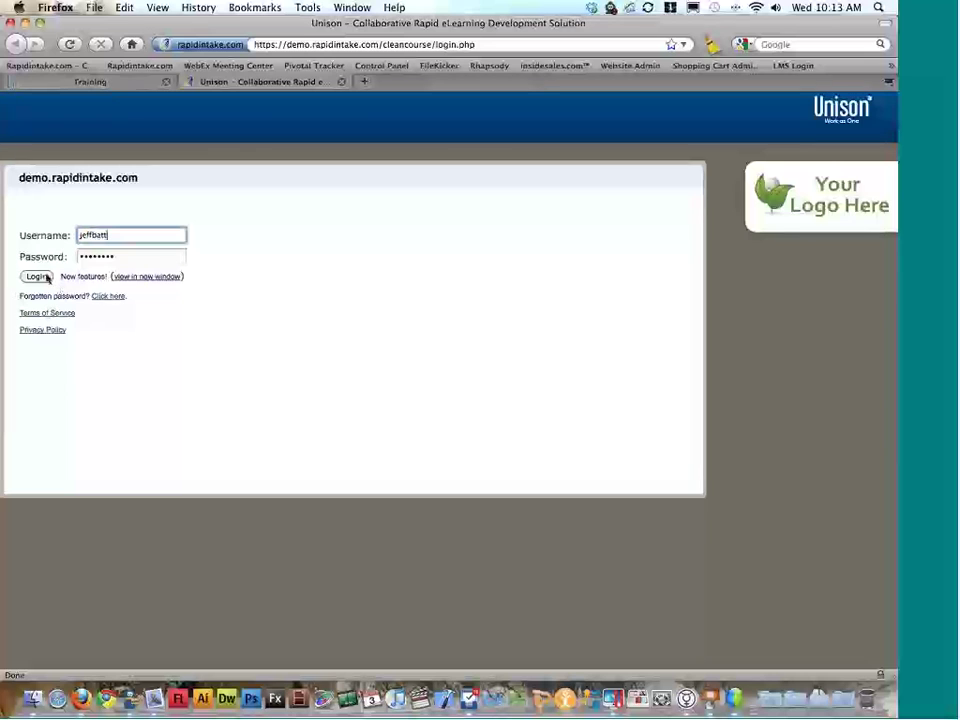
left_click(38, 277)
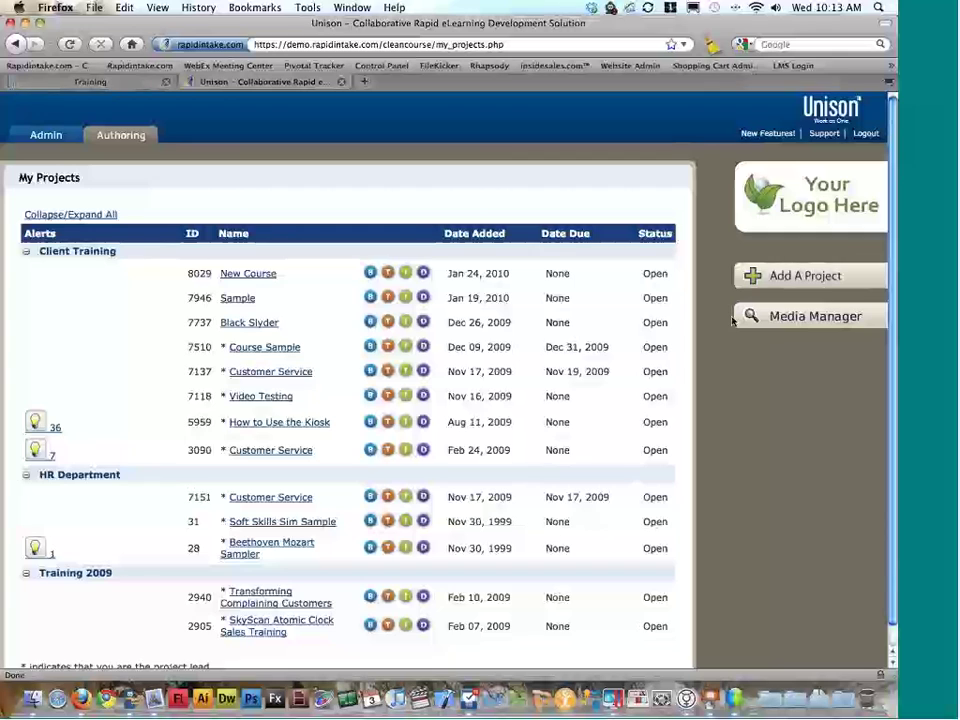
Step: Add project 'Custom Style- Test', keep the current lead, unassign the administrator, and create it
left_click(798, 280)
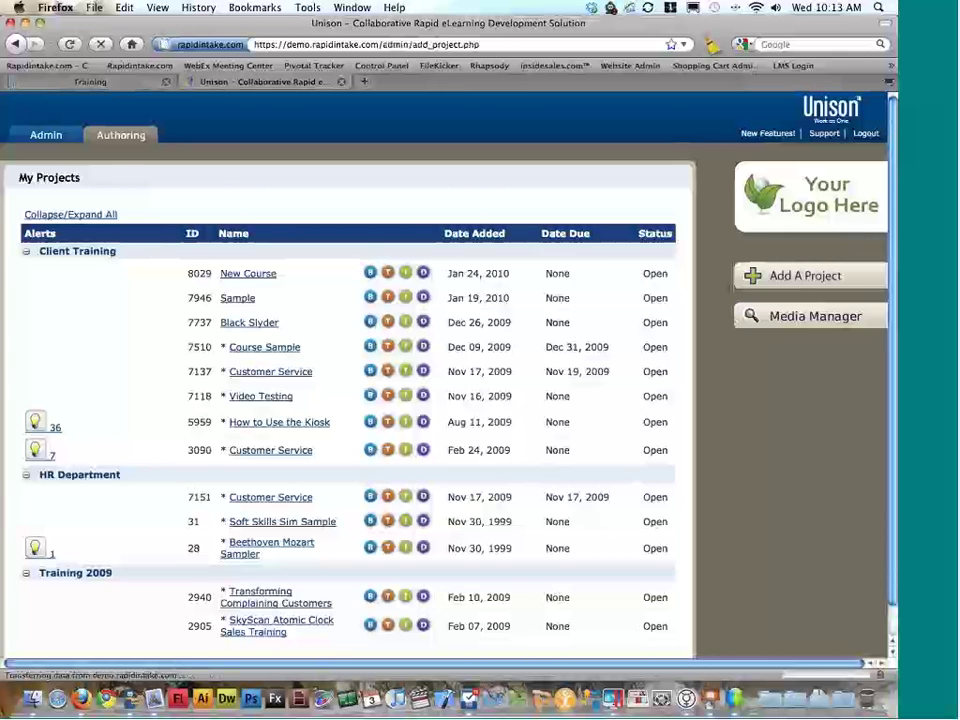
type("Customer ")
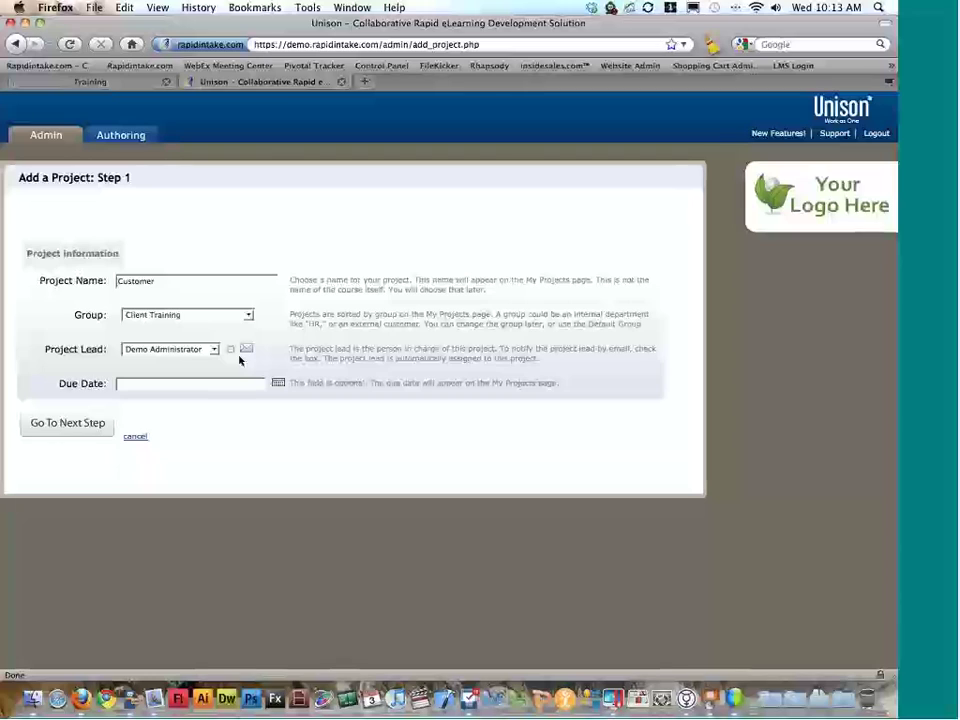
type("tyle - Test")
left_click(160, 347)
left_click(93, 345)
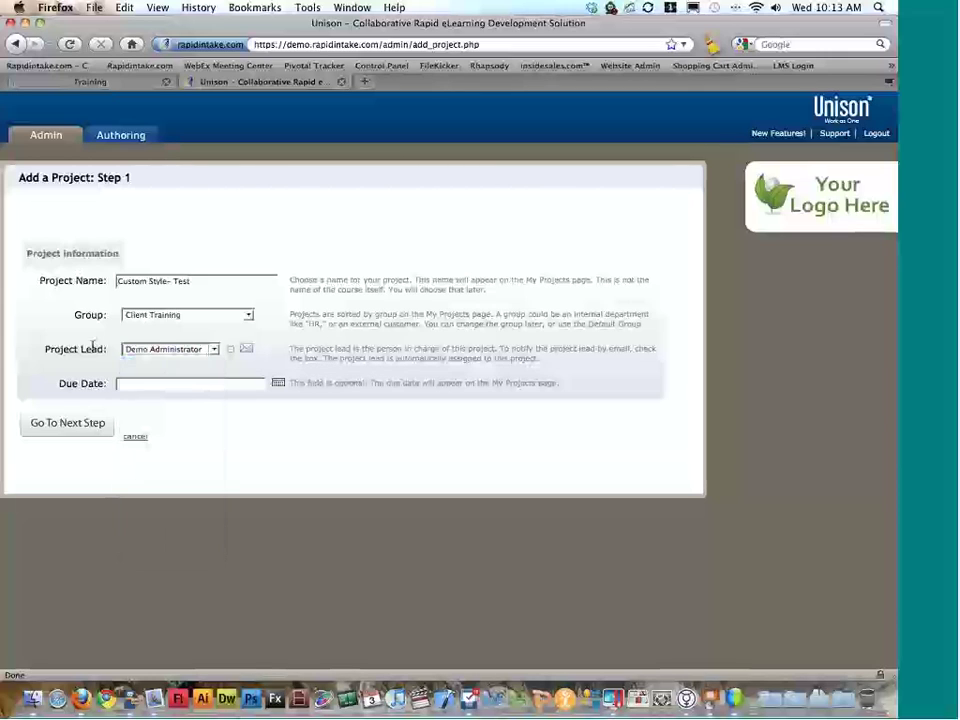
left_click(97, 425)
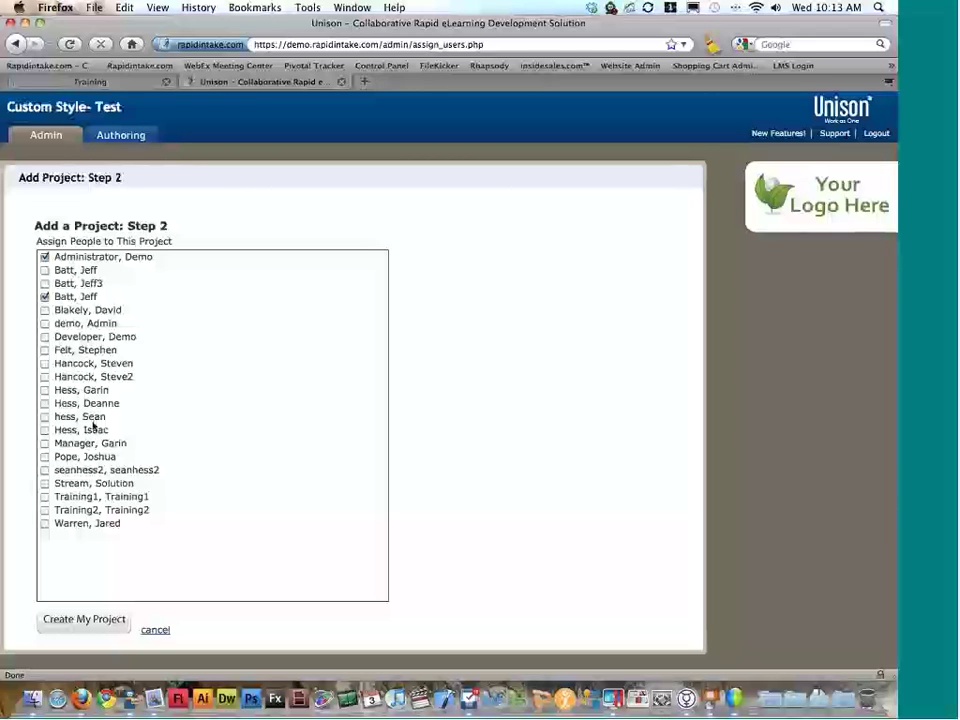
left_click(46, 259)
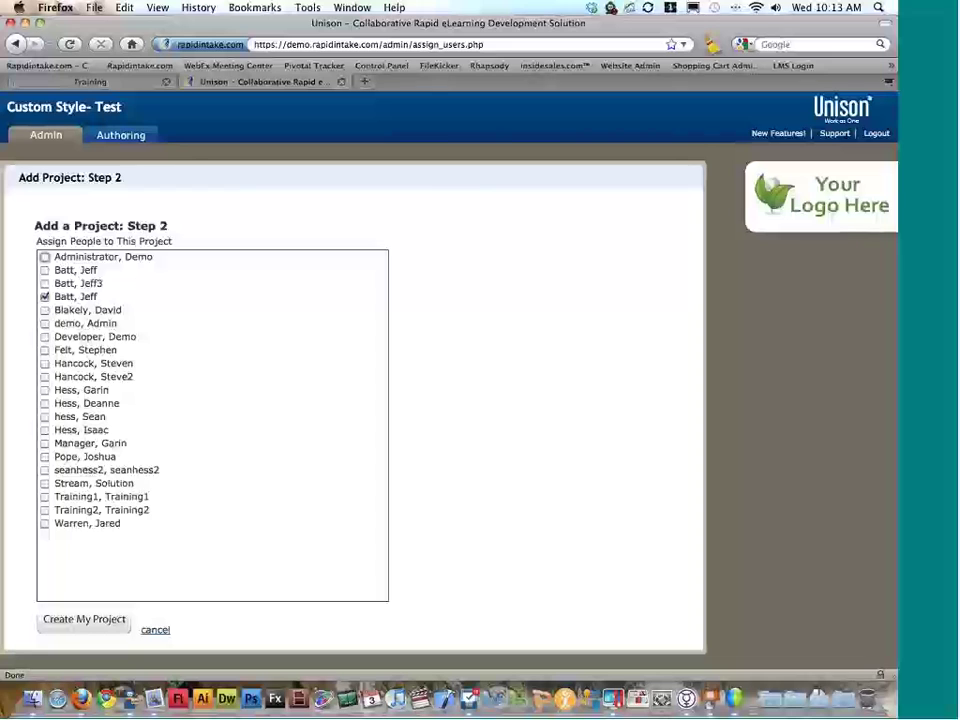
left_click(87, 620)
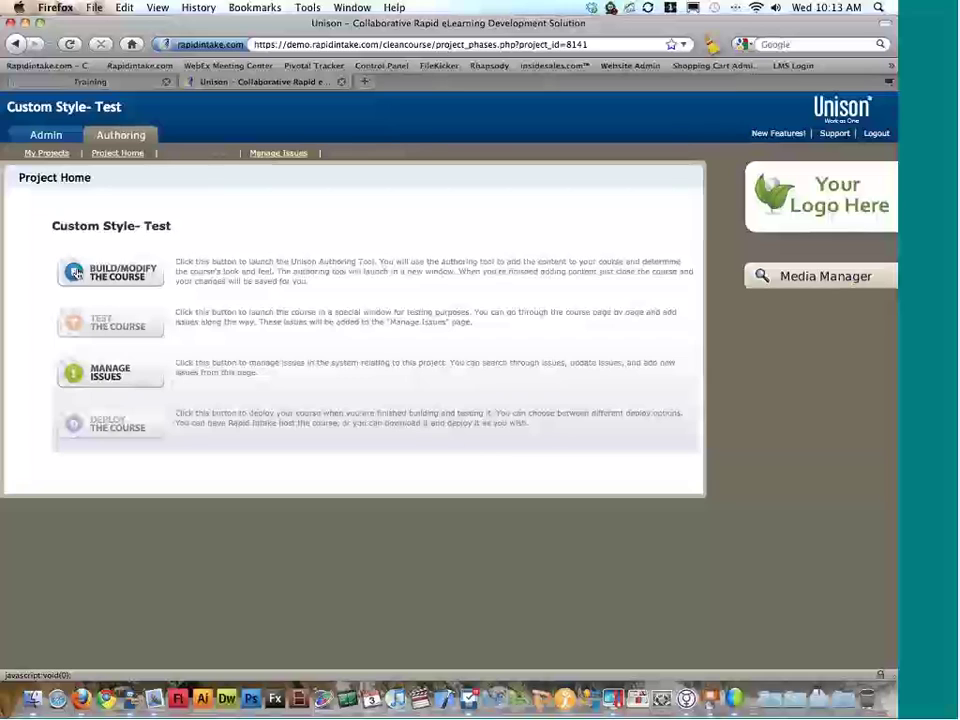
Step: In the authoring tool, start a New Empty Course titled 'Test' and advance to Course Style
left_click(127, 280)
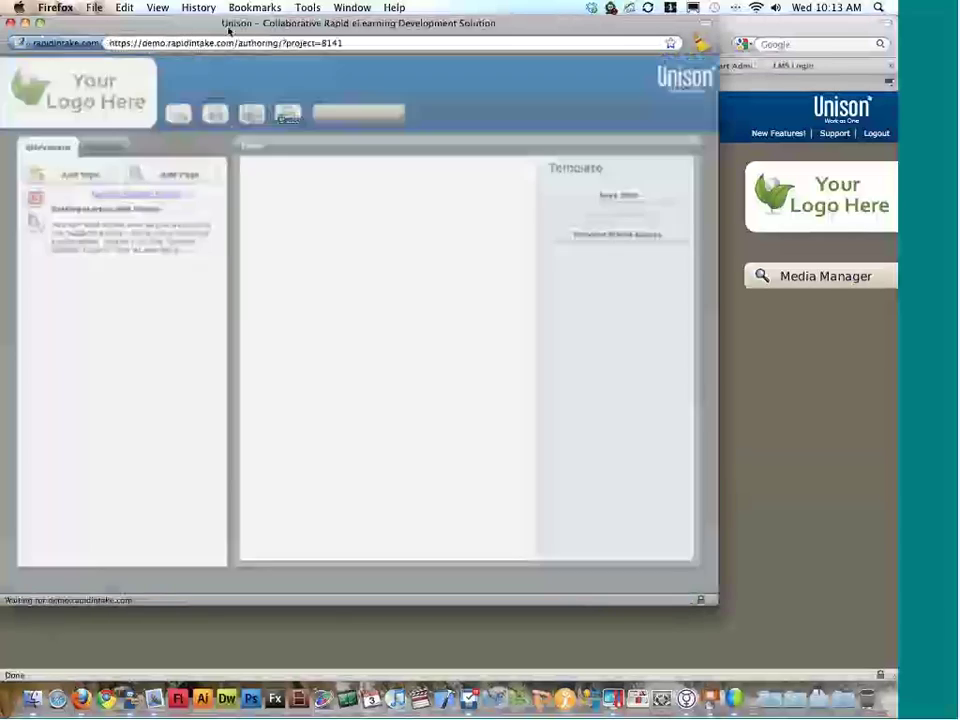
left_click_drag(229, 32, 281, 46)
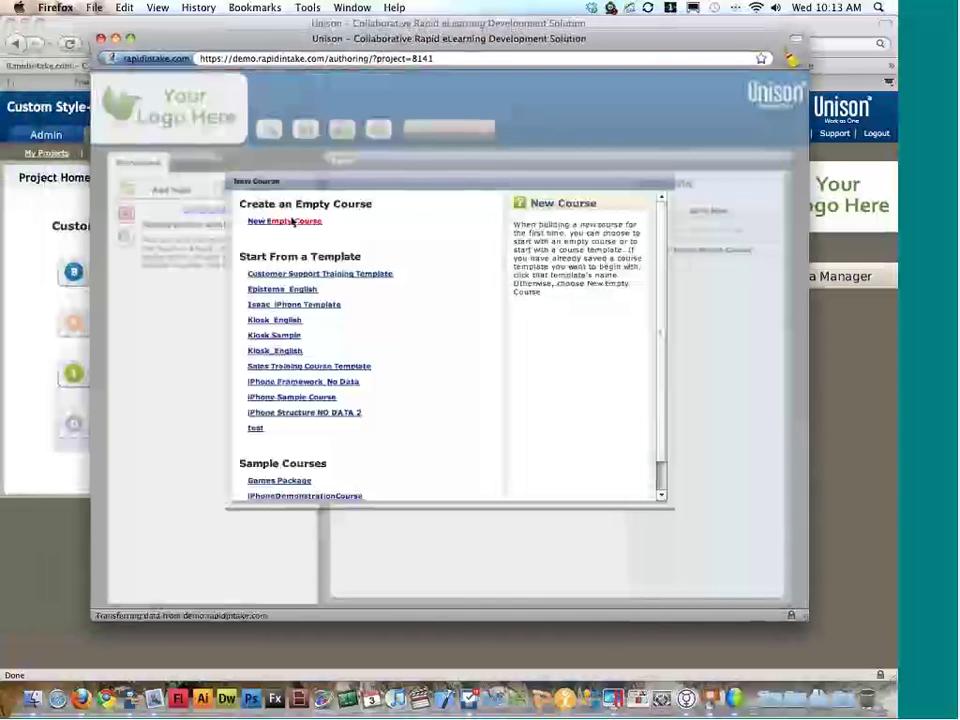
left_click(291, 221)
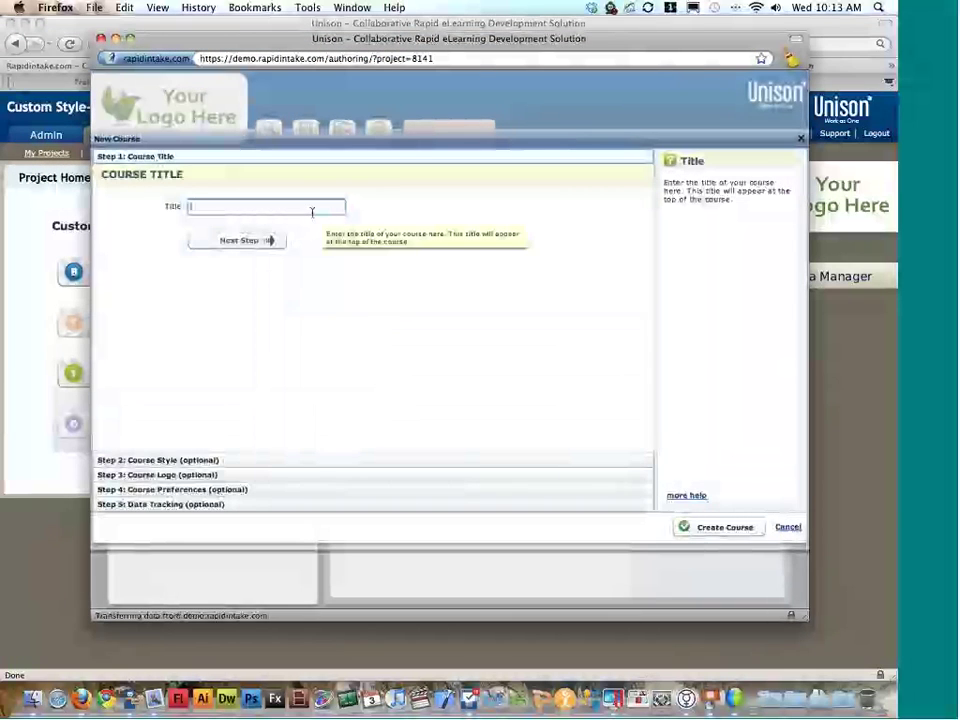
type("Test")
left_click(311, 241)
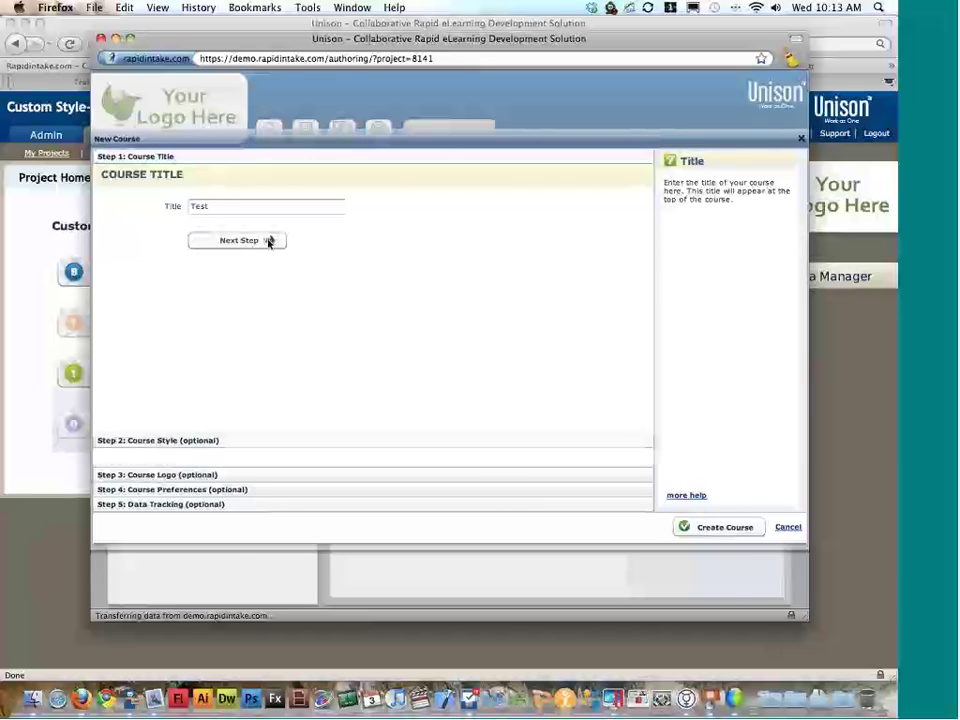
left_click(268, 241)
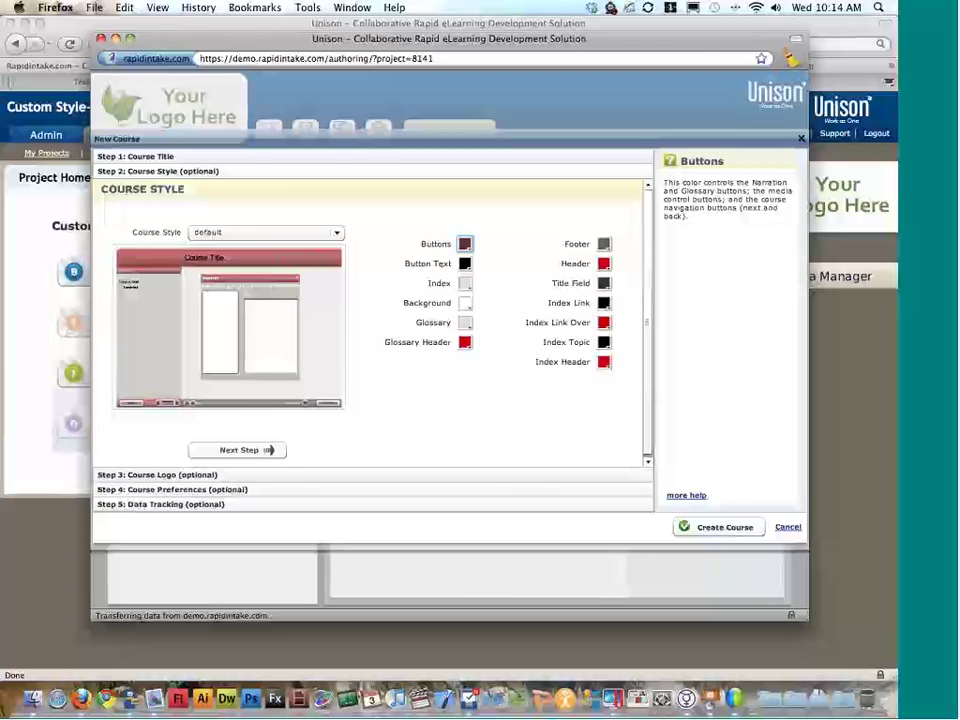
Step: Choose the CenterStagePlayer8 (1024x768) course style
left_click(333, 233)
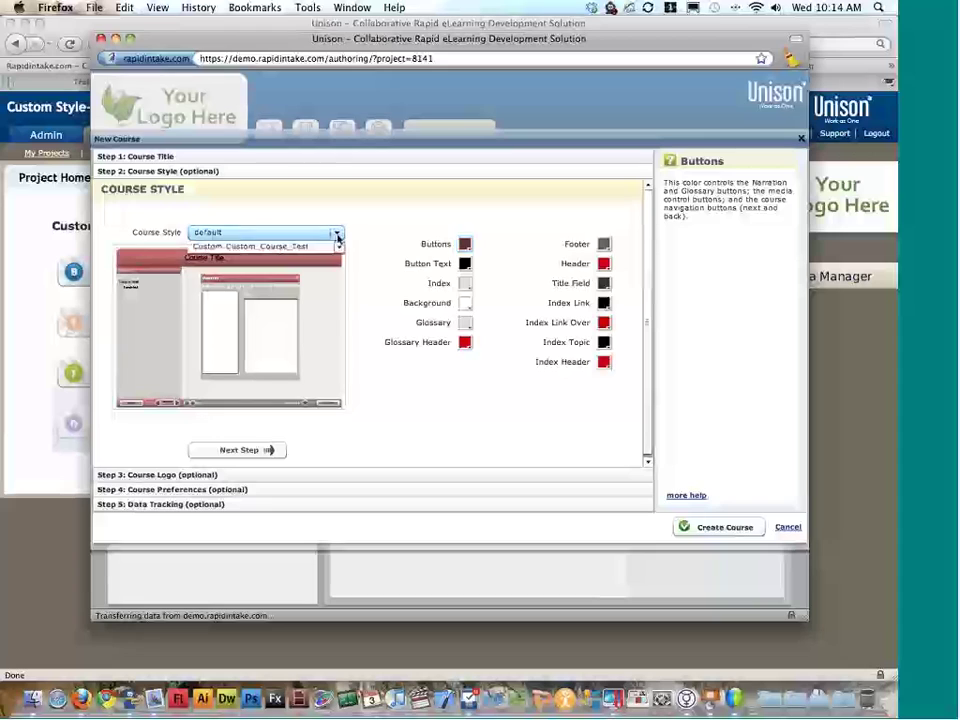
left_click(340, 307)
left_click_drag(340, 308, 342, 310)
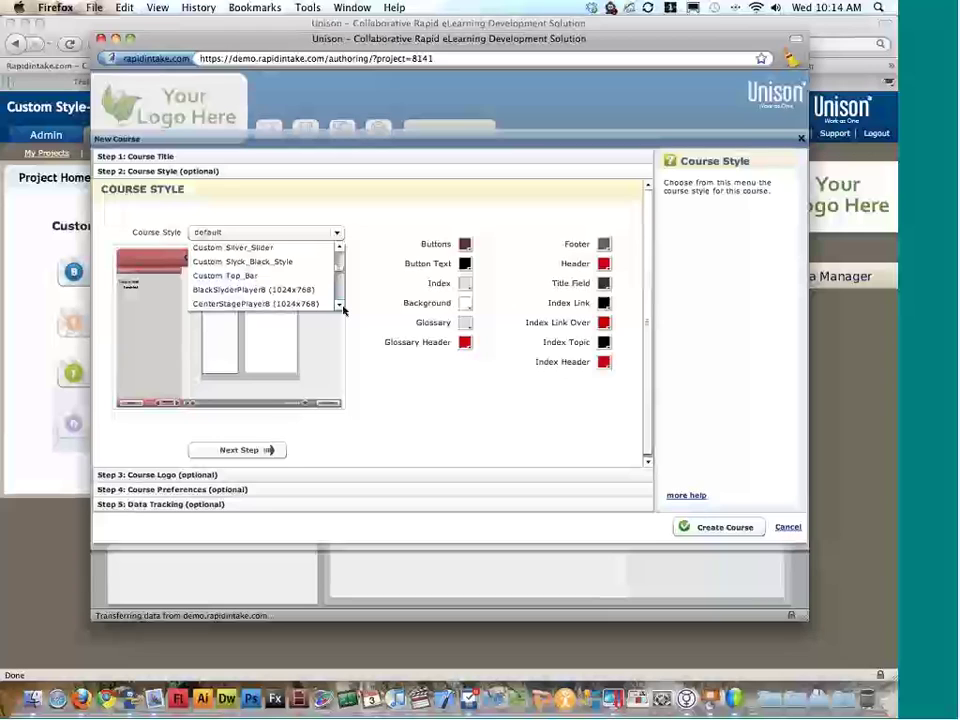
left_click(349, 307)
left_click(337, 233)
left_click_drag(340, 305, 341, 306)
left_click(283, 276)
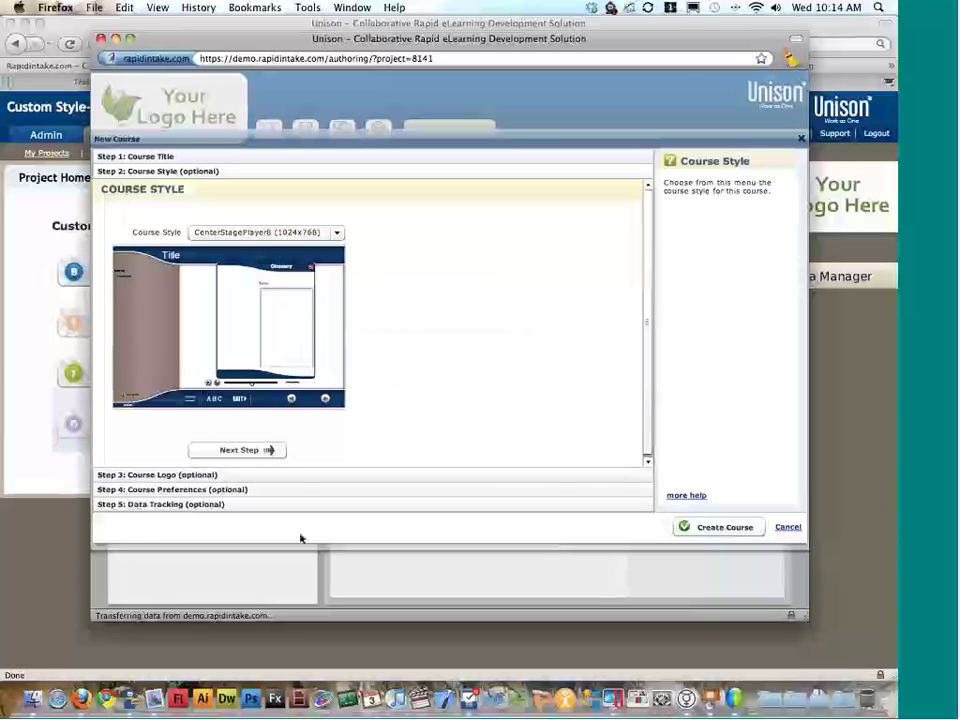
Step: Skip to preferences, turn on Copy Source Files, and create the Test course
left_click(271, 450)
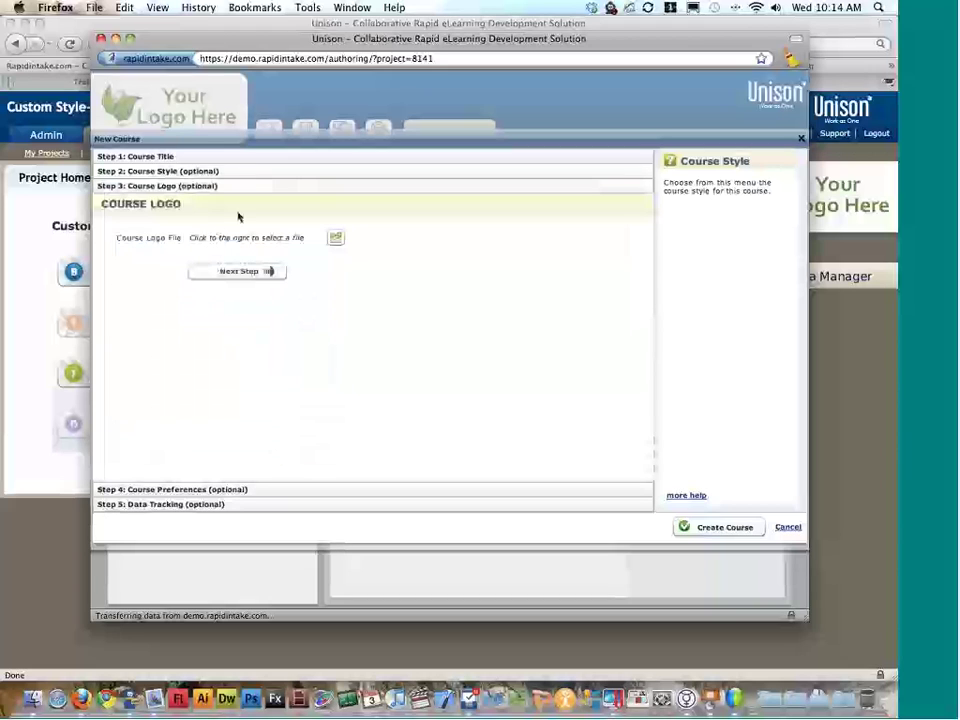
left_click(268, 272)
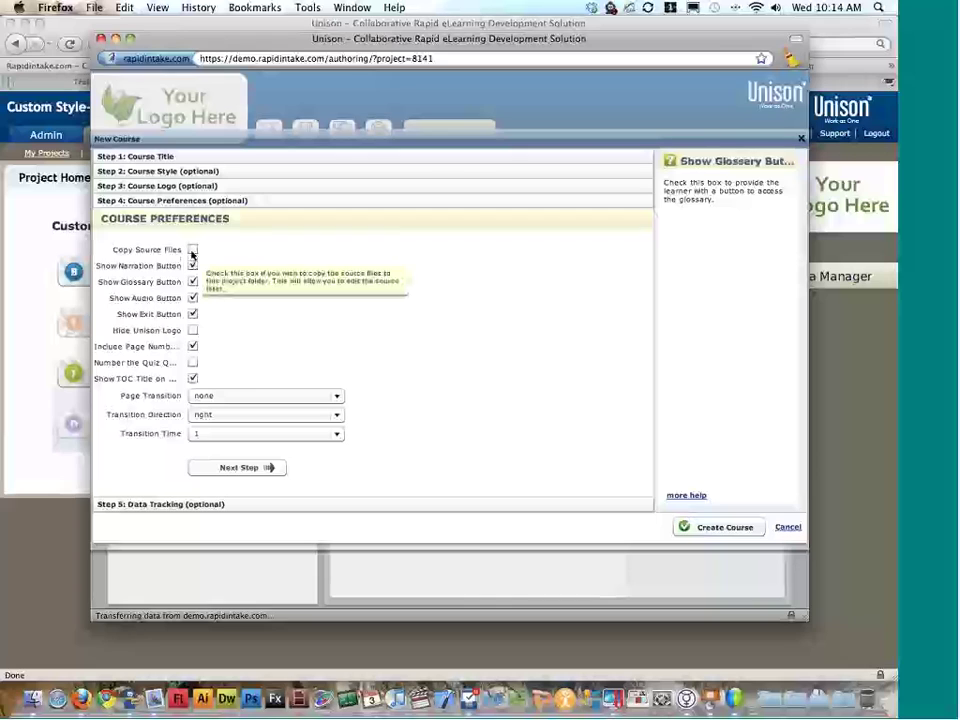
left_click(193, 251)
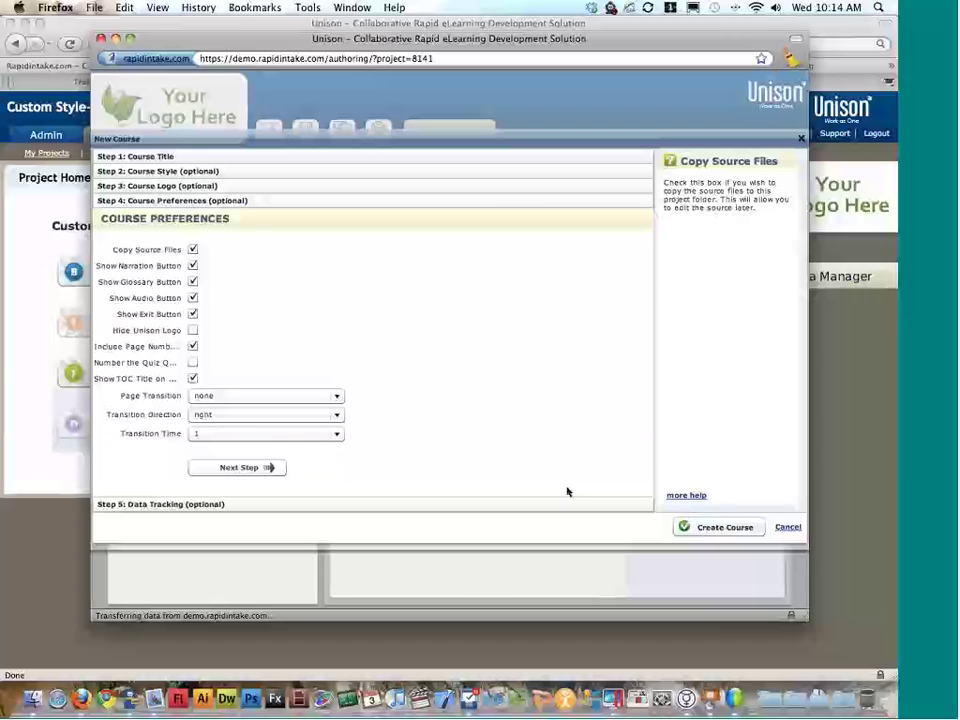
left_click(725, 527)
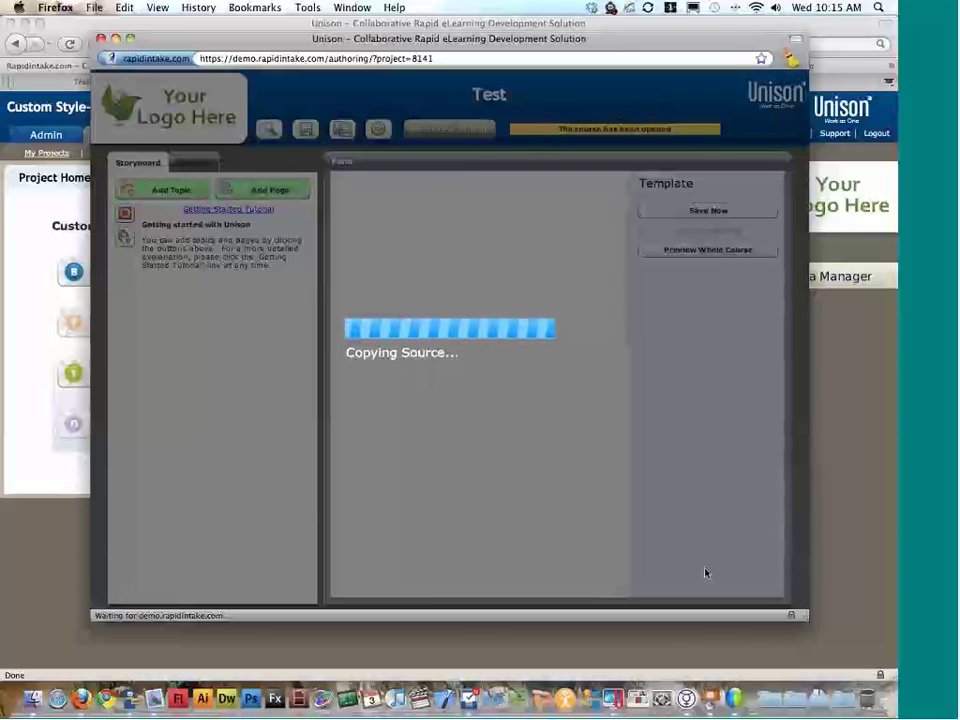
key("ctrl+Right")
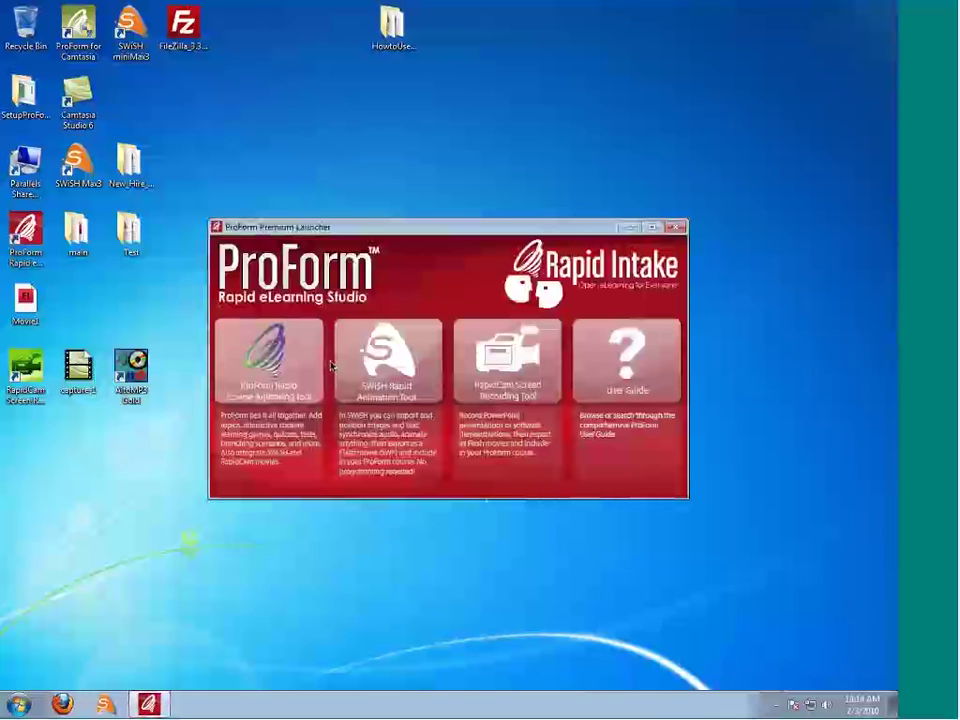
Step: Launch ProForm Rapid eLearning Studio and dismiss the security scan prompt
left_click(300, 365)
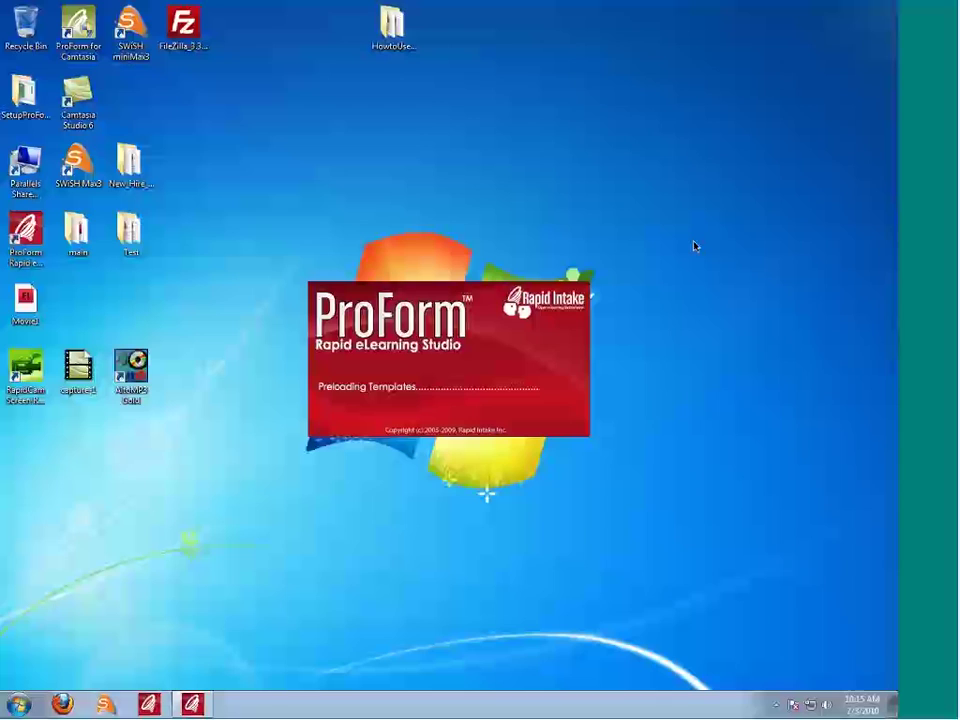
key("super+Tab")
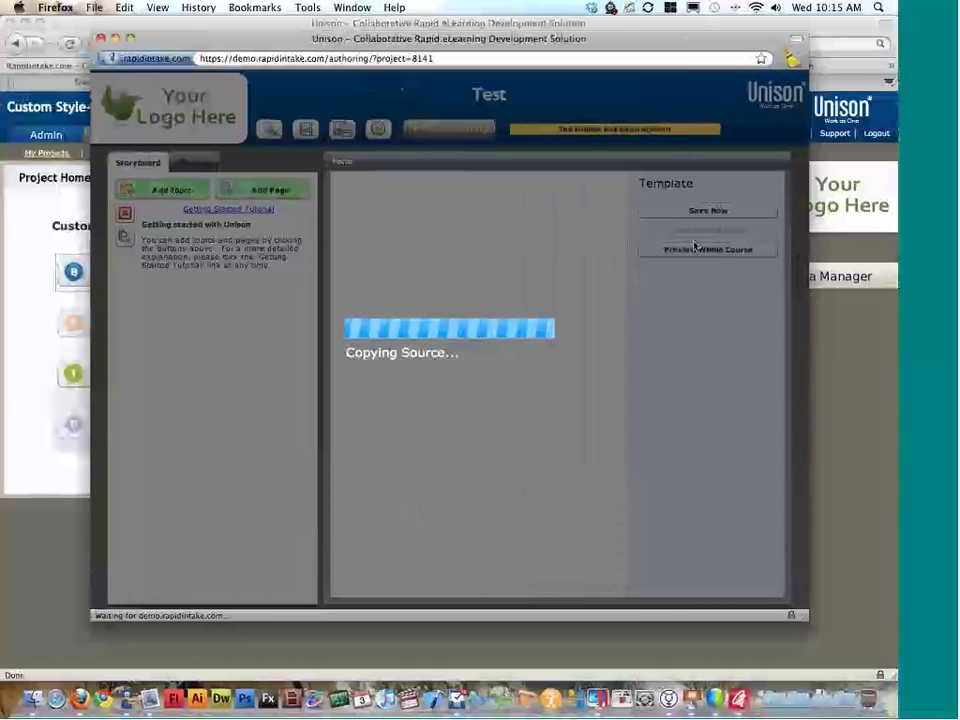
key("super+Tab")
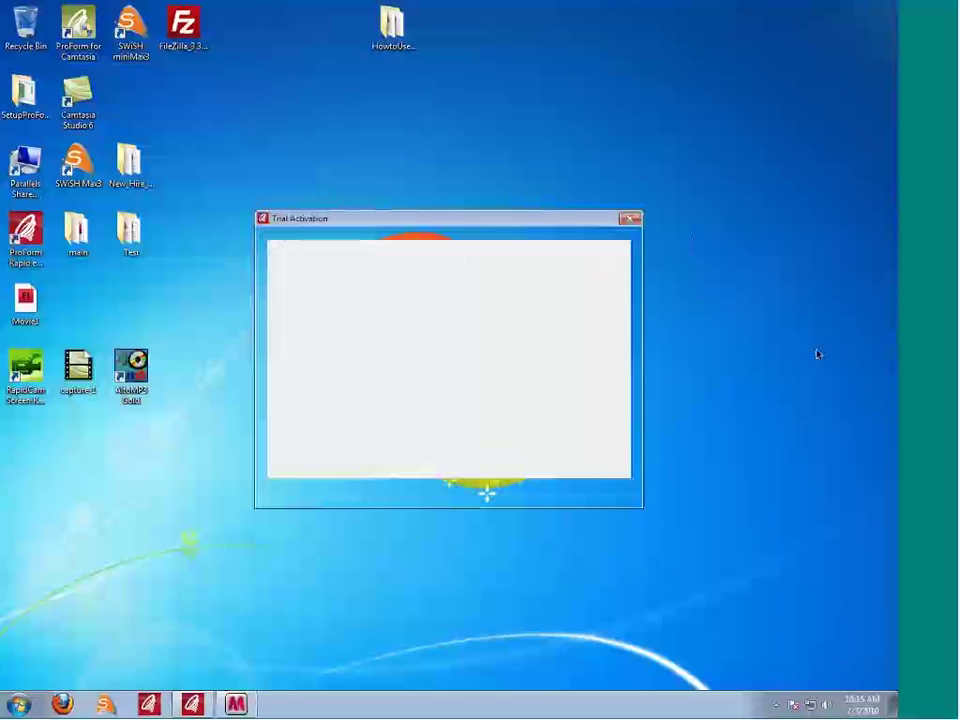
left_click(616, 251)
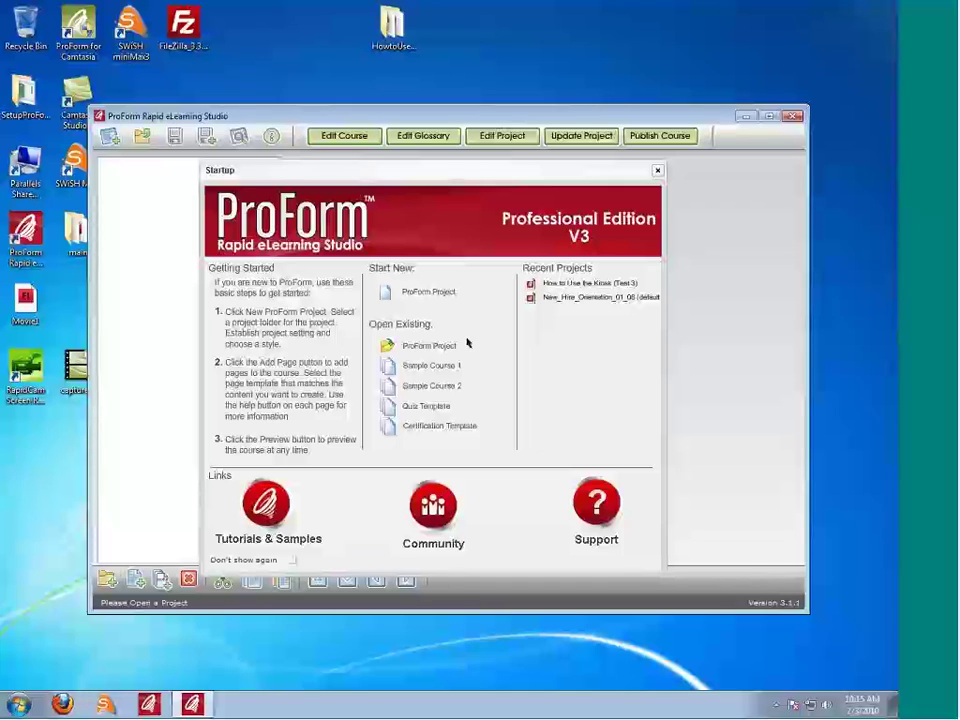
Step: Start a new ProForm project in a new 'custom style' folder, with Copy Source Files off
left_click(442, 293)
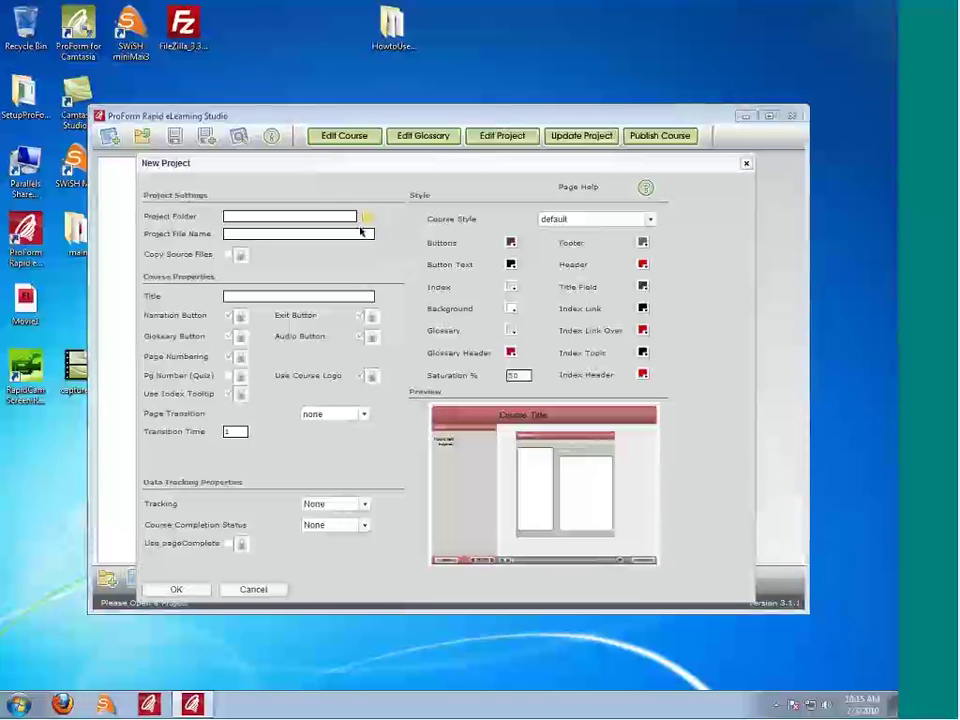
left_click(367, 217)
left_click(400, 578)
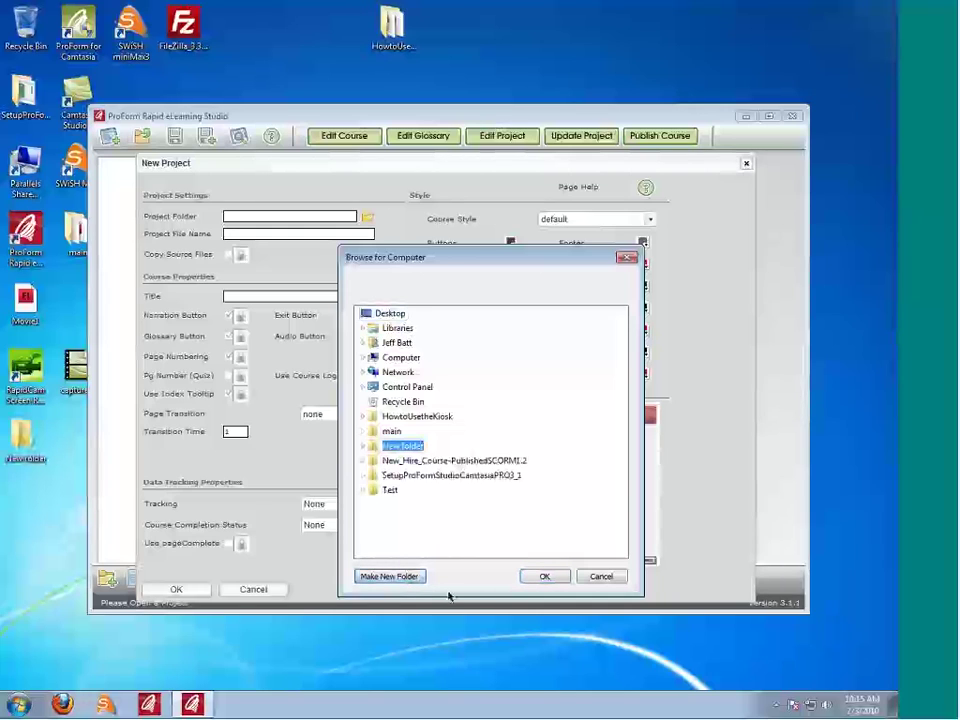
type("custome")
key("BackSpace")
type("style")
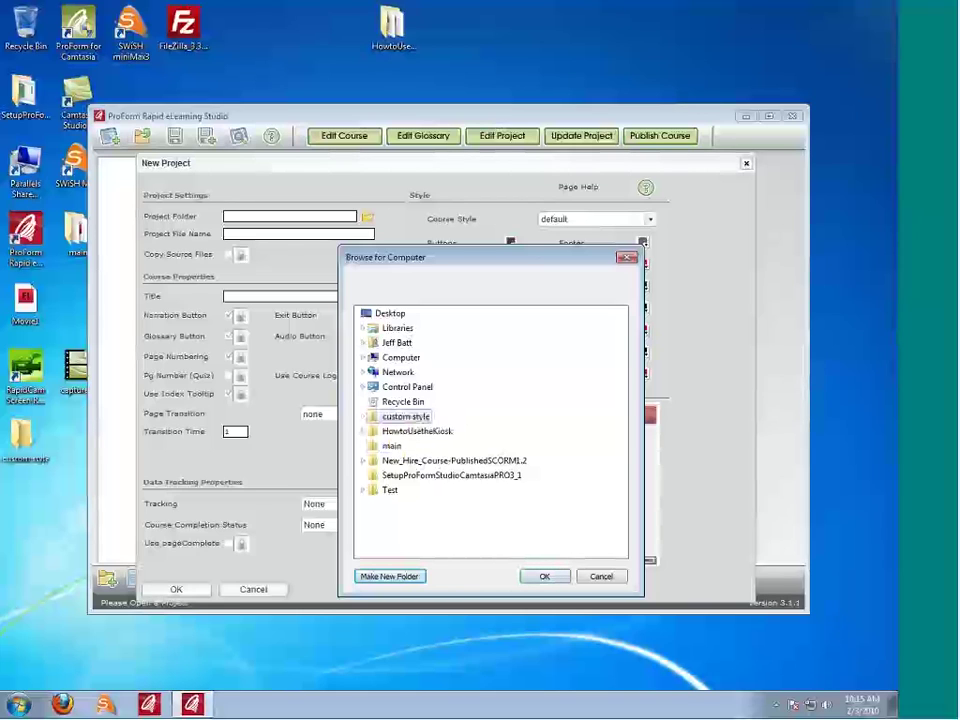
key("Return")
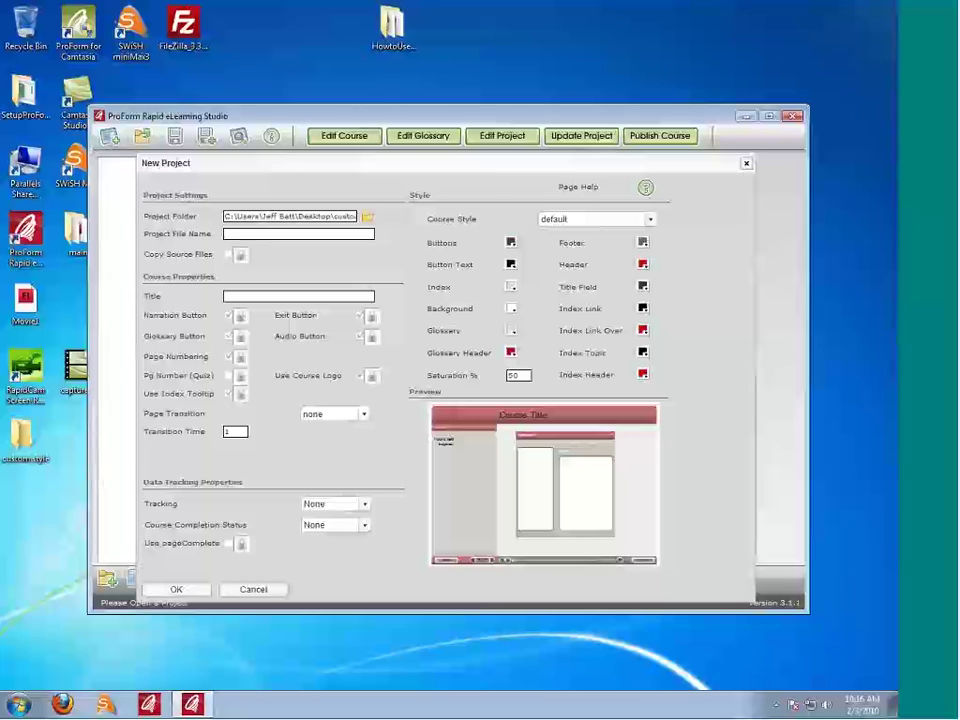
left_click(241, 255)
left_click(229, 255)
left_click(241, 255)
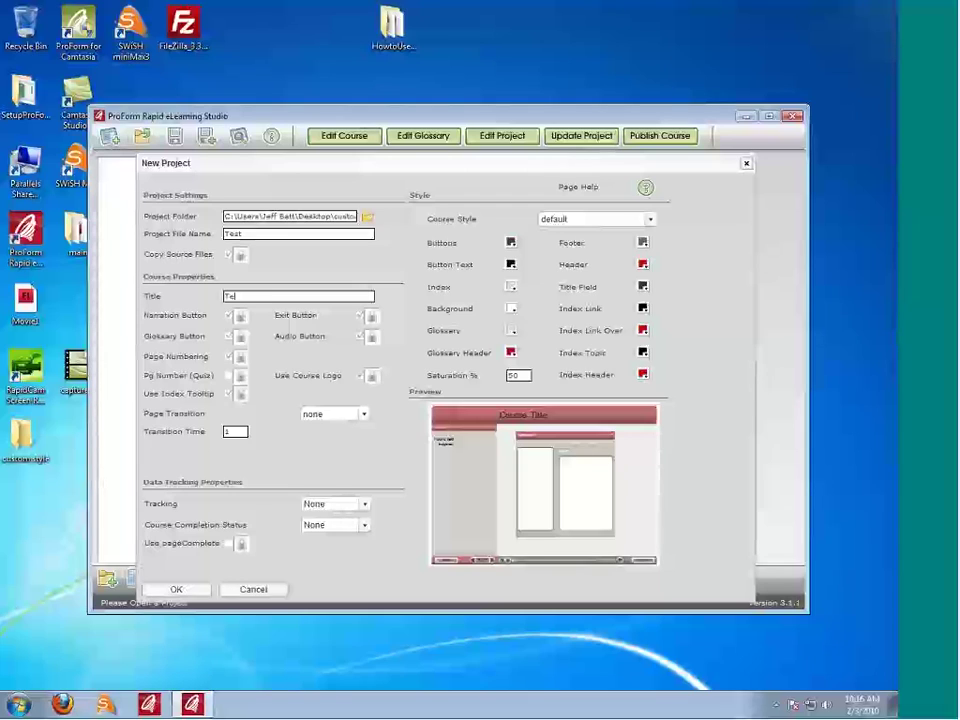
Step: Finish the title 'Test', choose the CenterStagePlayer8 course style, and create the project
type("st")
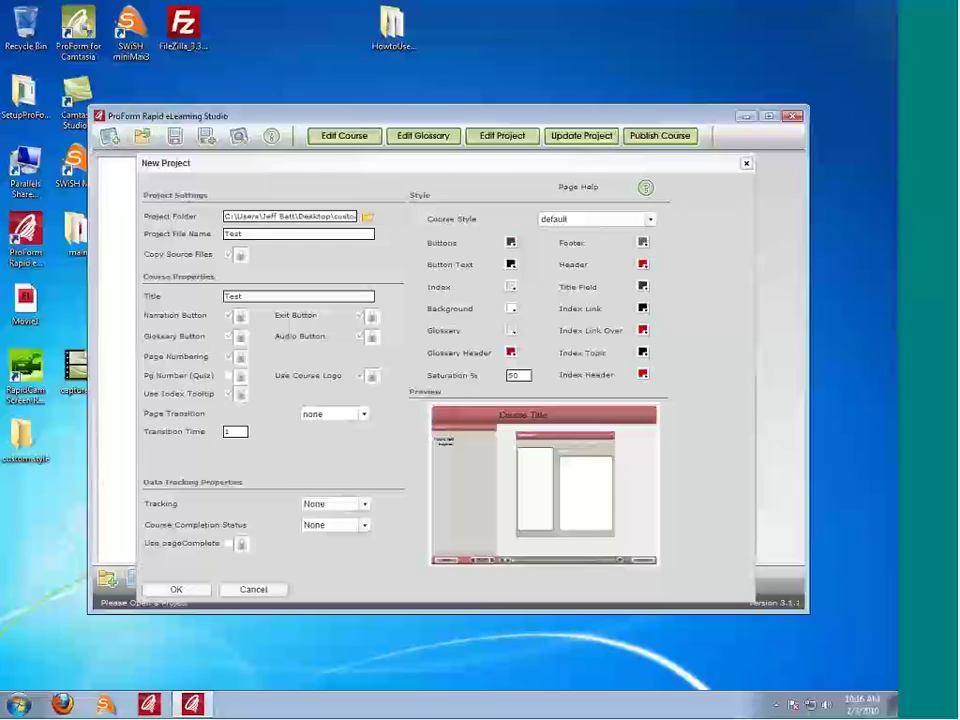
left_click(650, 219)
scroll(593, 266, "down", 2)
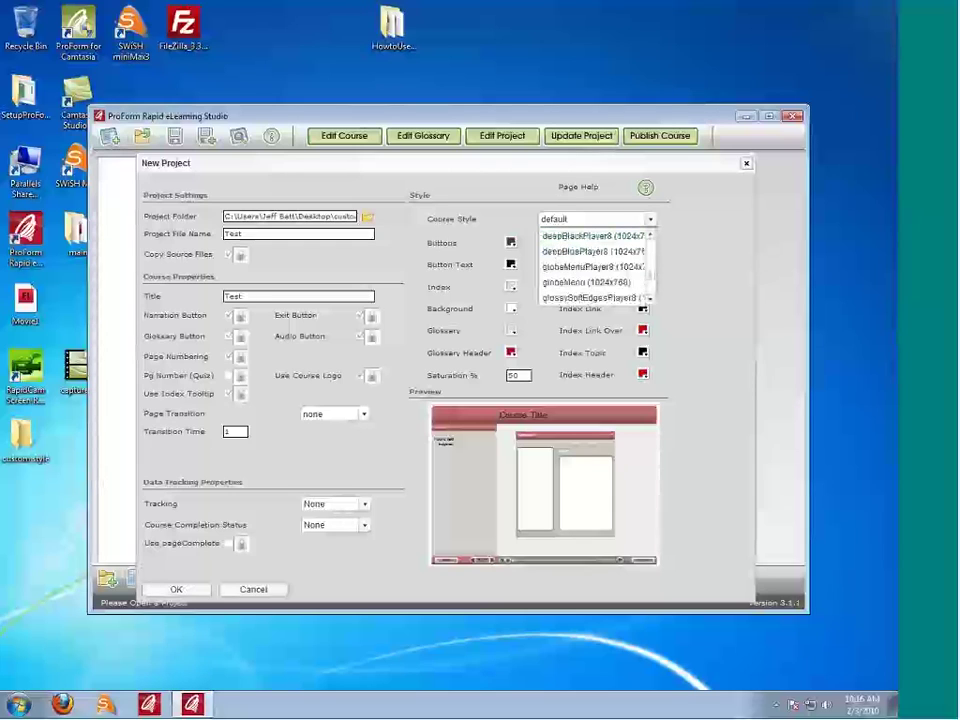
scroll(593, 266, "up", 1)
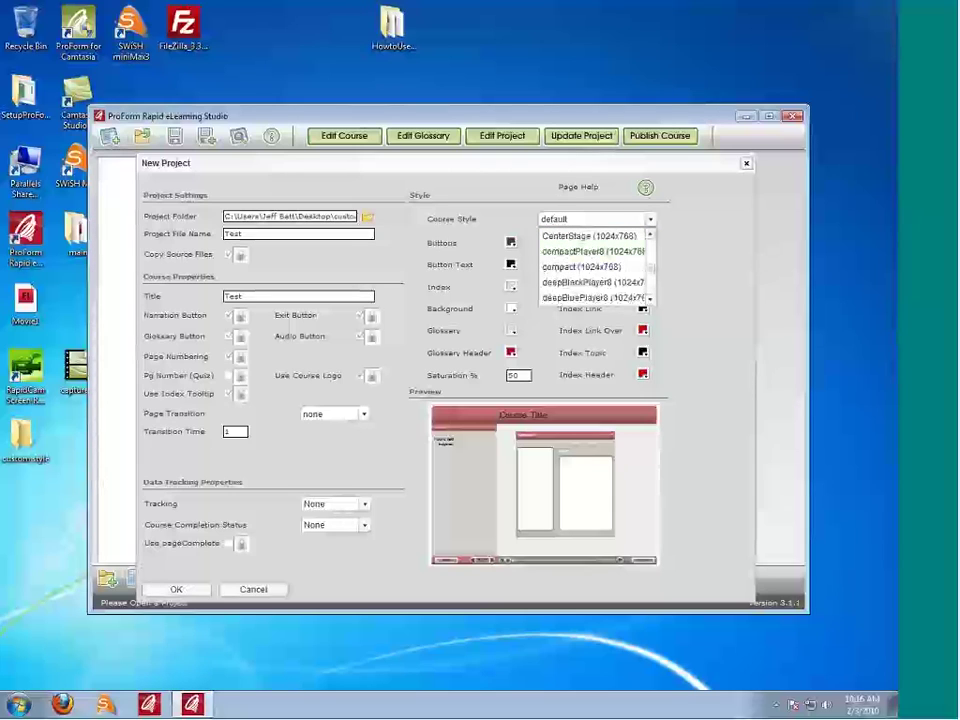
scroll(593, 266, "up", 1)
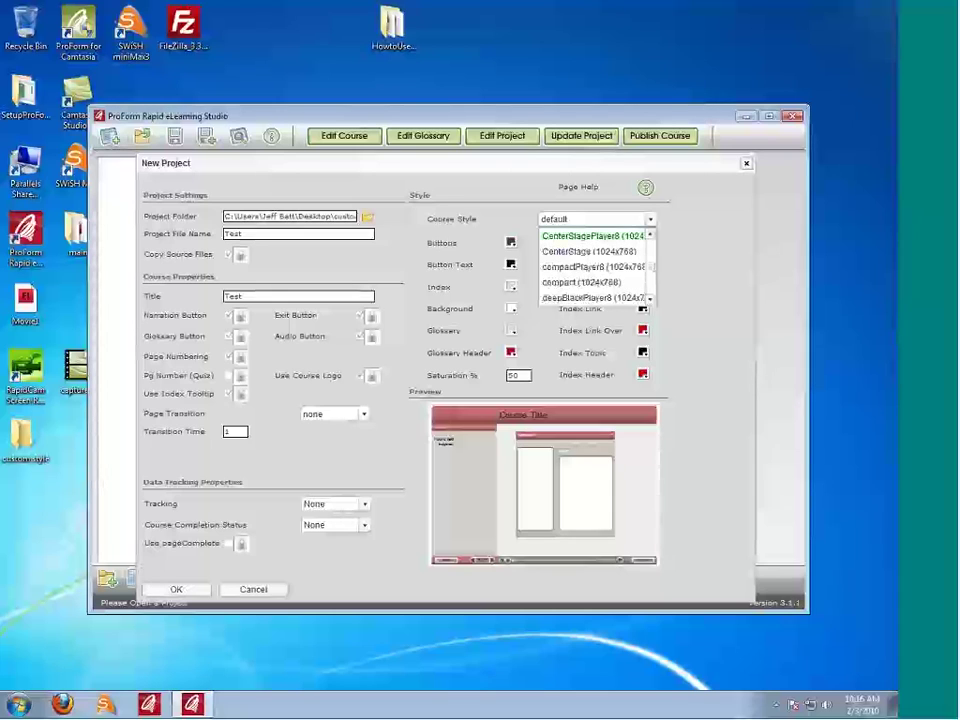
left_click(590, 236)
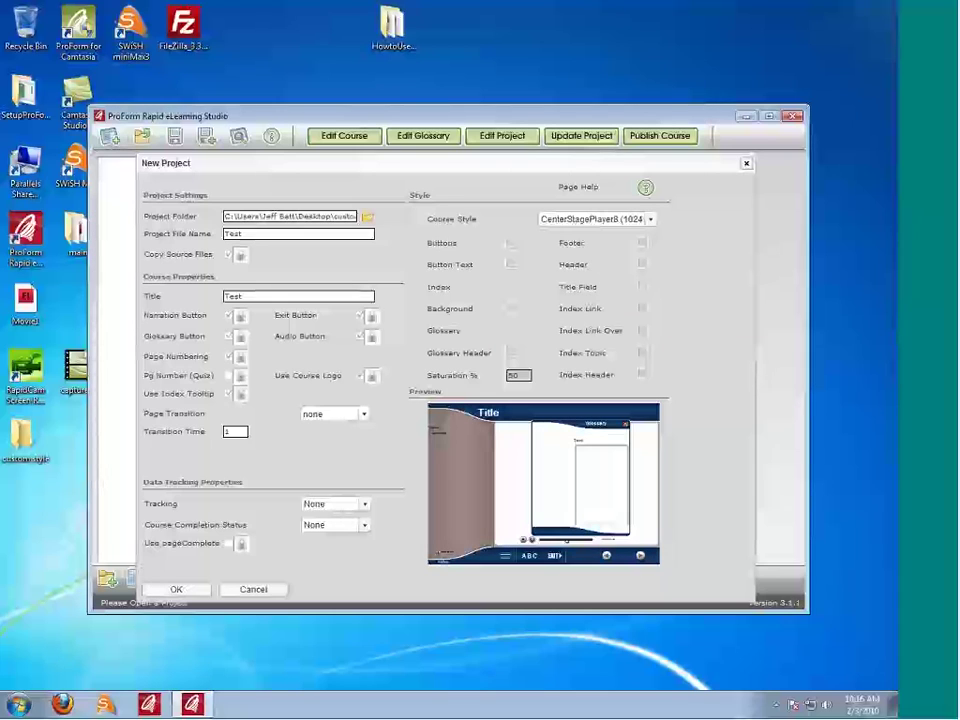
key("Return")
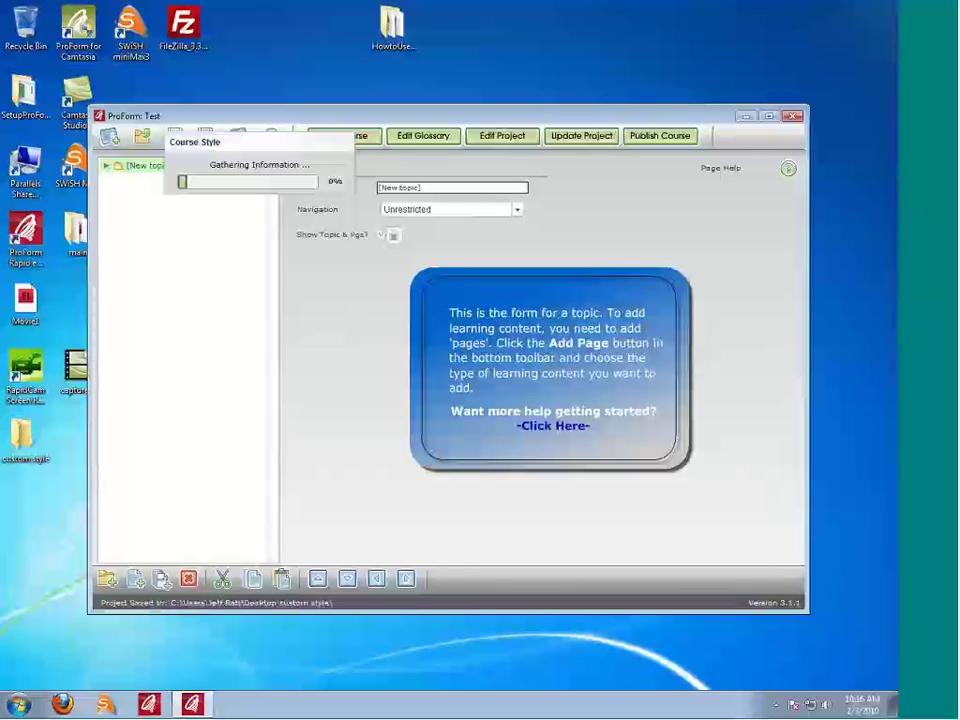
Step: Save a course backup and add an Image > Text Image and Audio page
key("ctrl+Left")
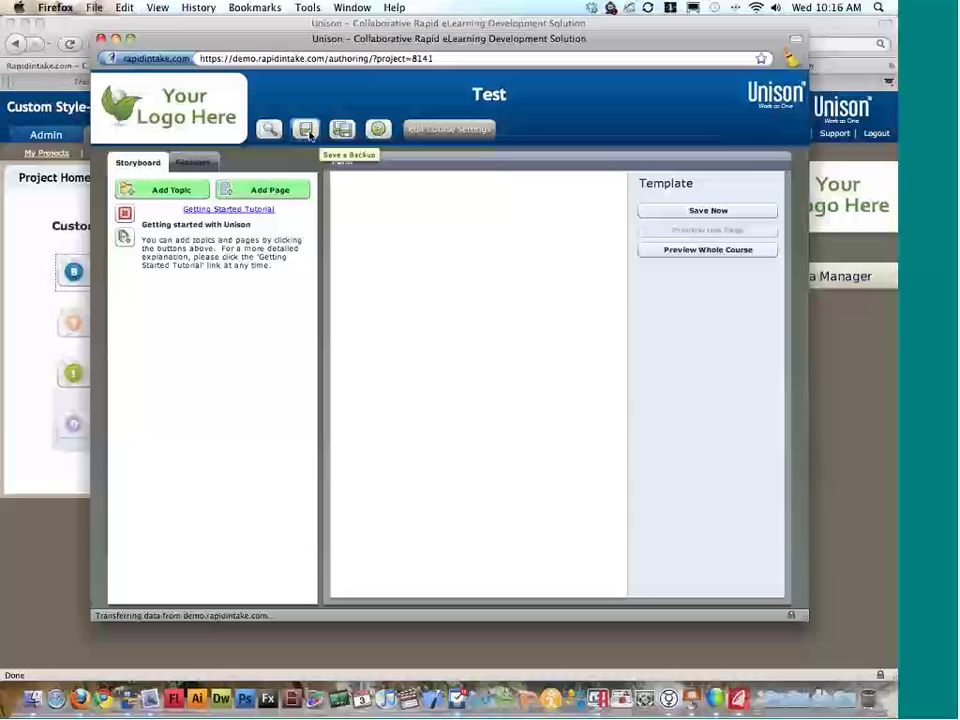
left_click(342, 129)
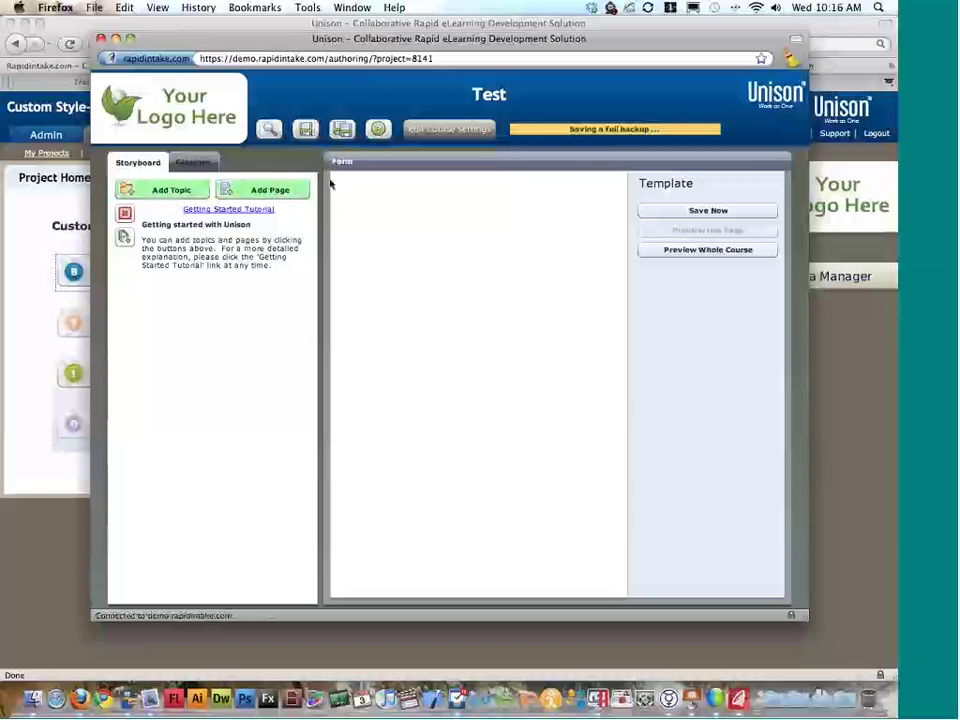
left_click(238, 190)
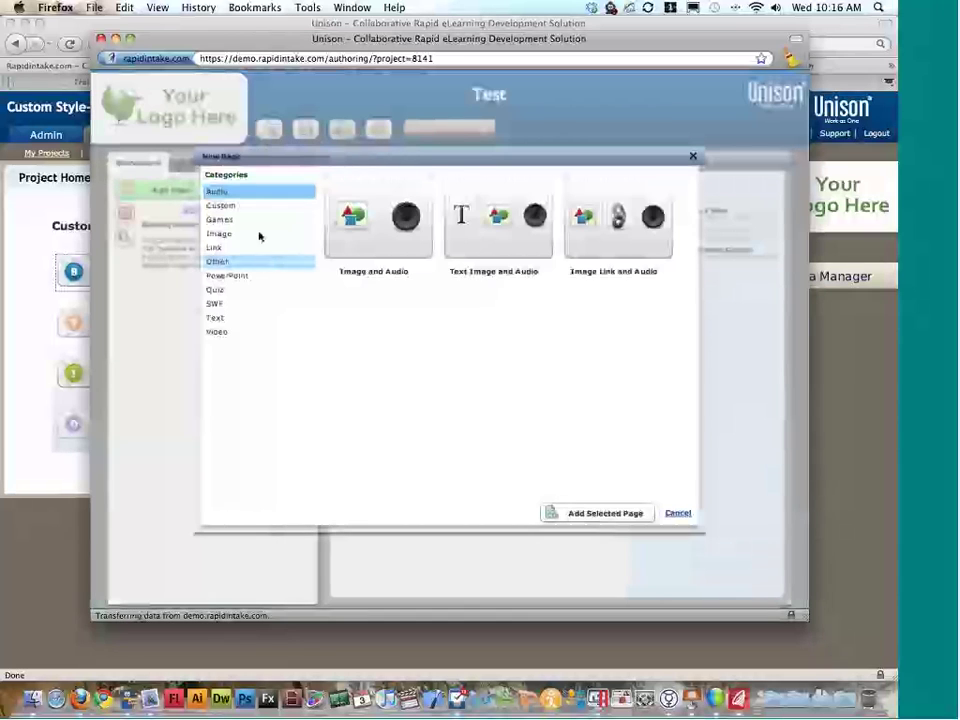
left_click(262, 232)
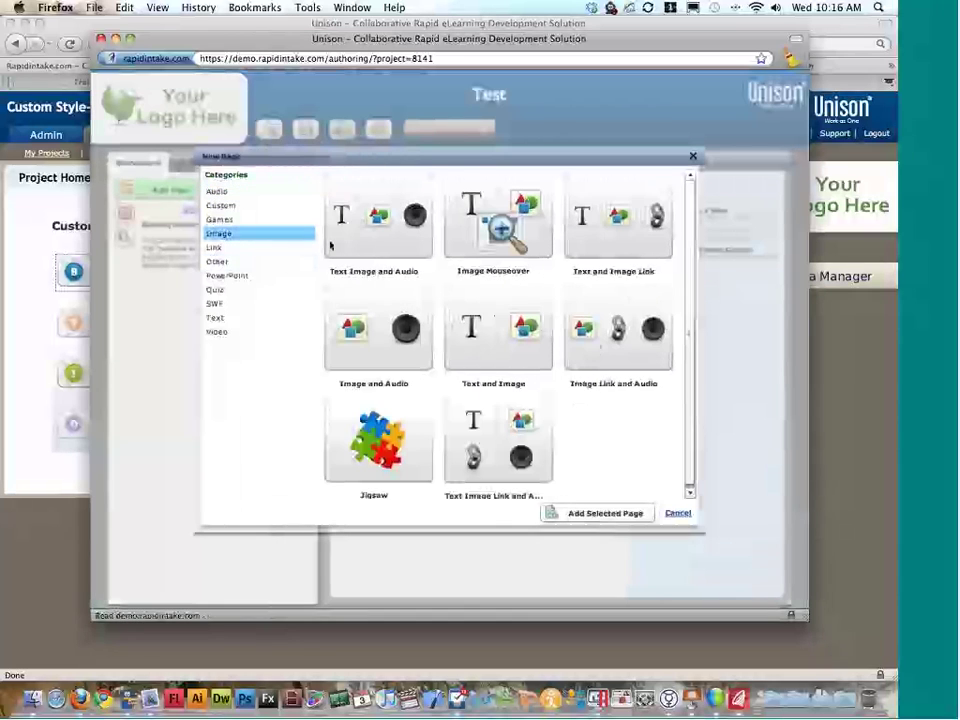
left_click(385, 234)
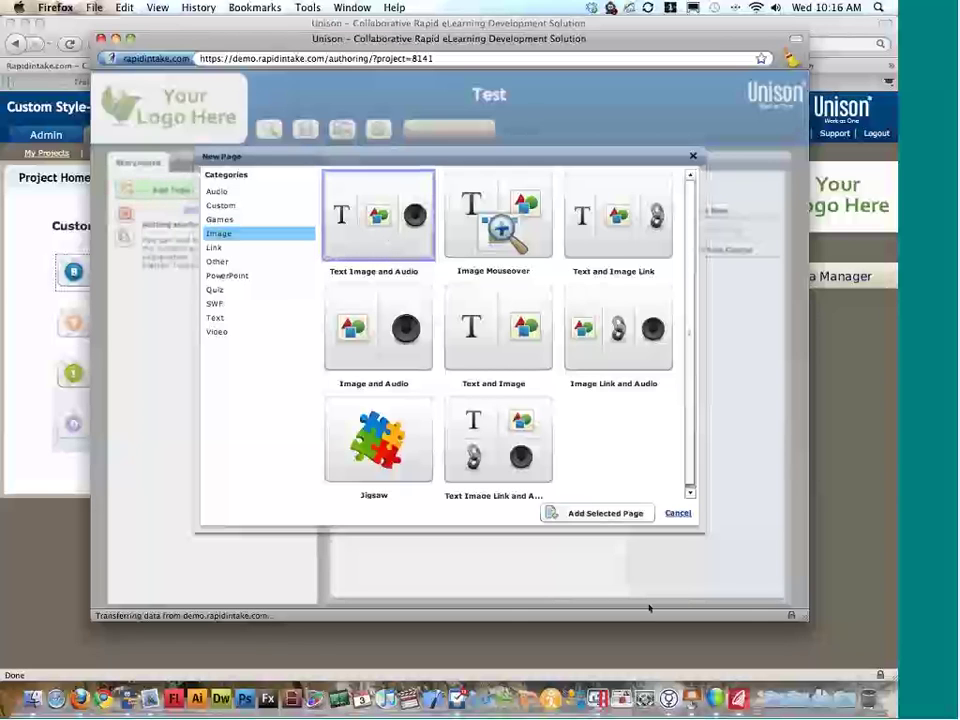
left_click(597, 512)
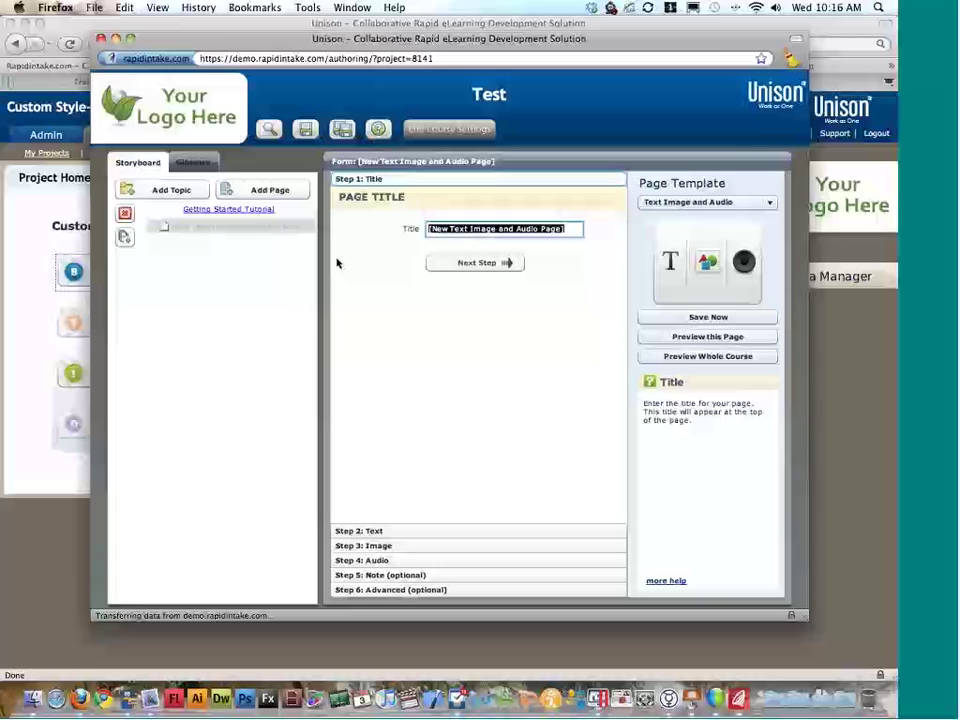
Step: Enter 'Test' as both the page title and the page text
type("Test")
key("Return")
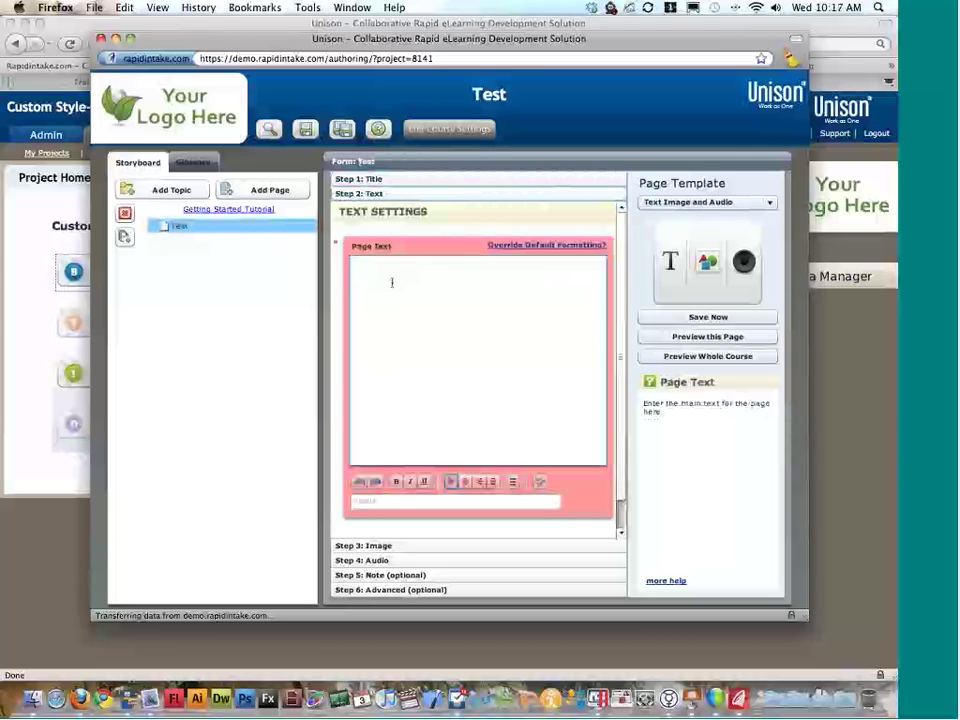
type("Test")
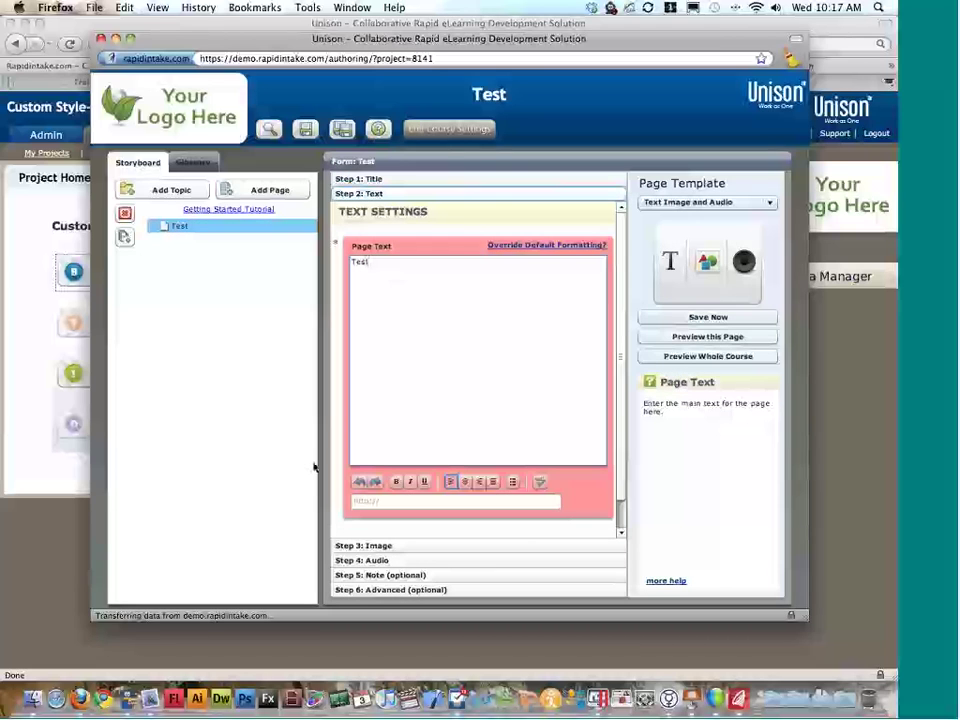
left_click(390, 548)
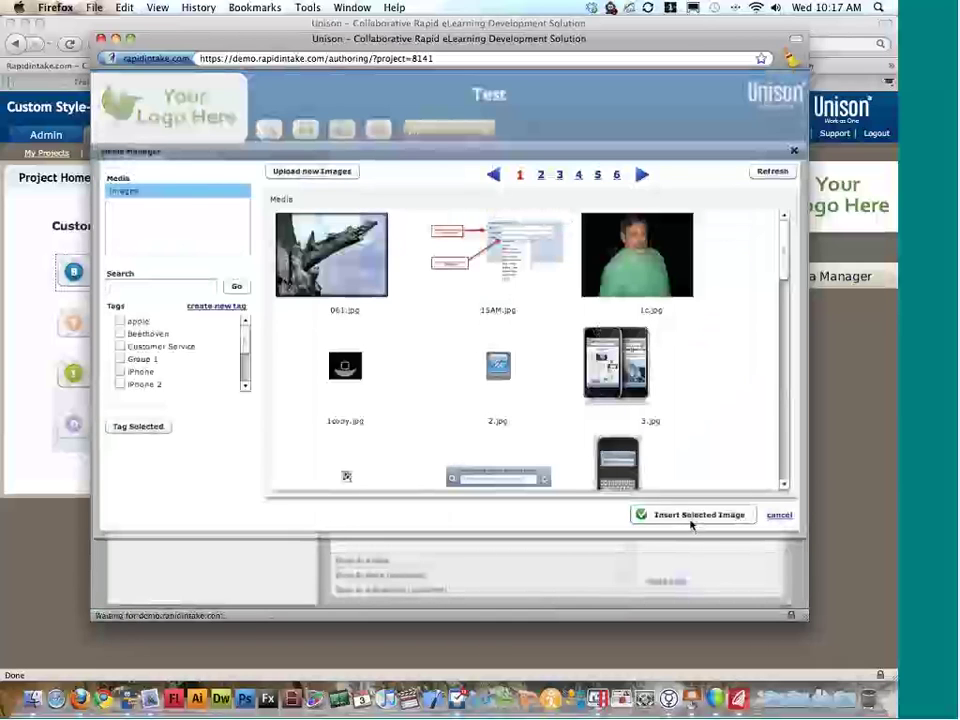
Step: Use the original jpeg version of 3.jpg as the page image
left_click(632, 390)
left_click(620, 475)
left_click(605, 501)
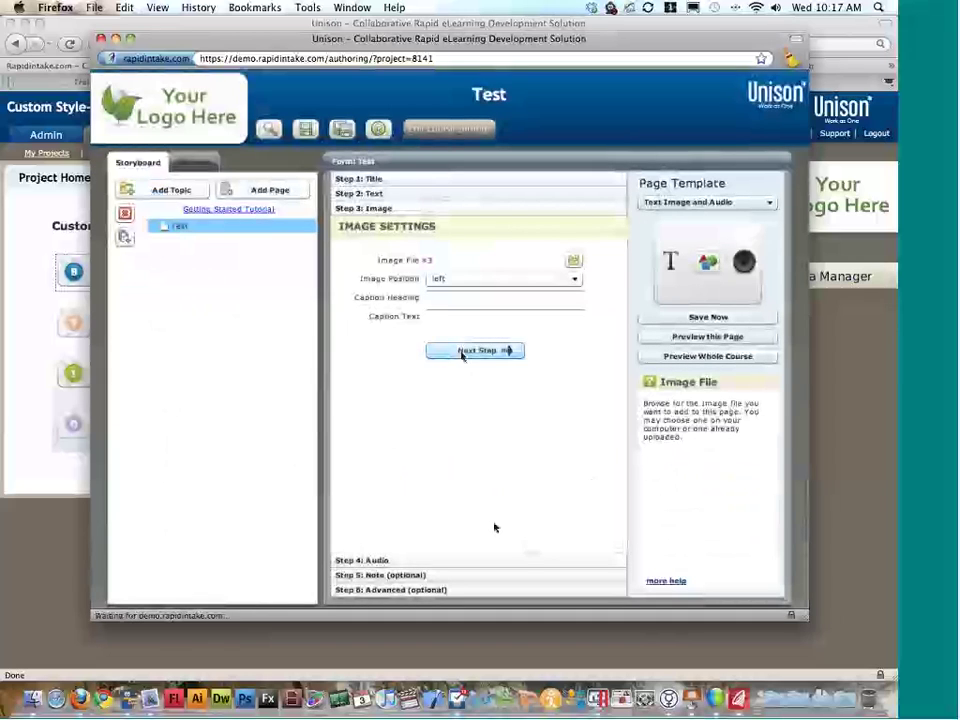
Step: Insert 2B1.mp3 as the page audio and close the authoring window
left_click(465, 351)
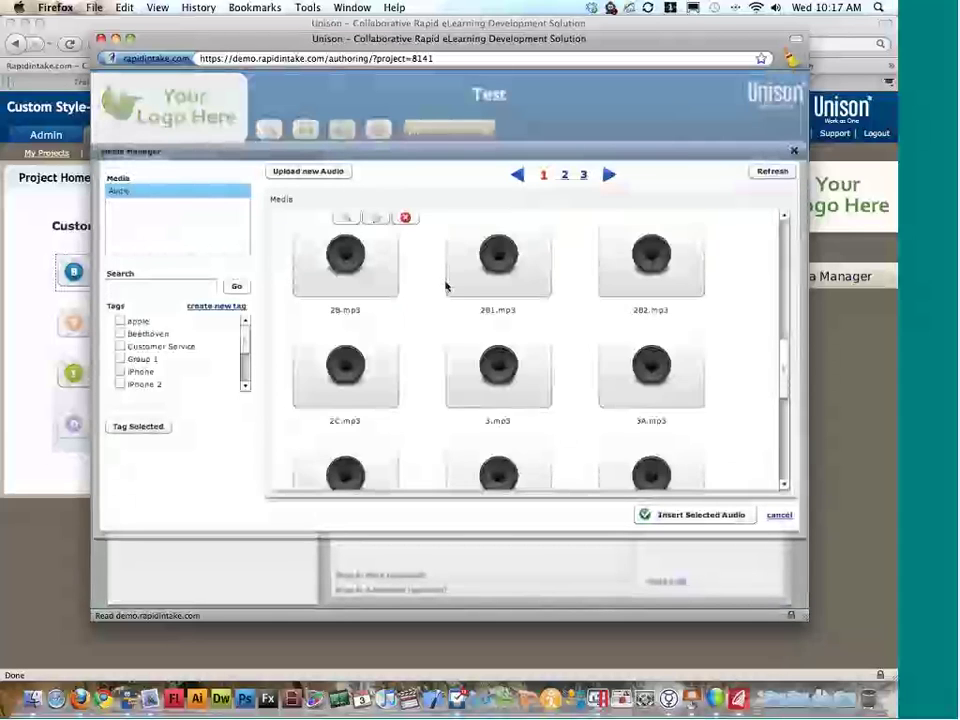
left_click(447, 286)
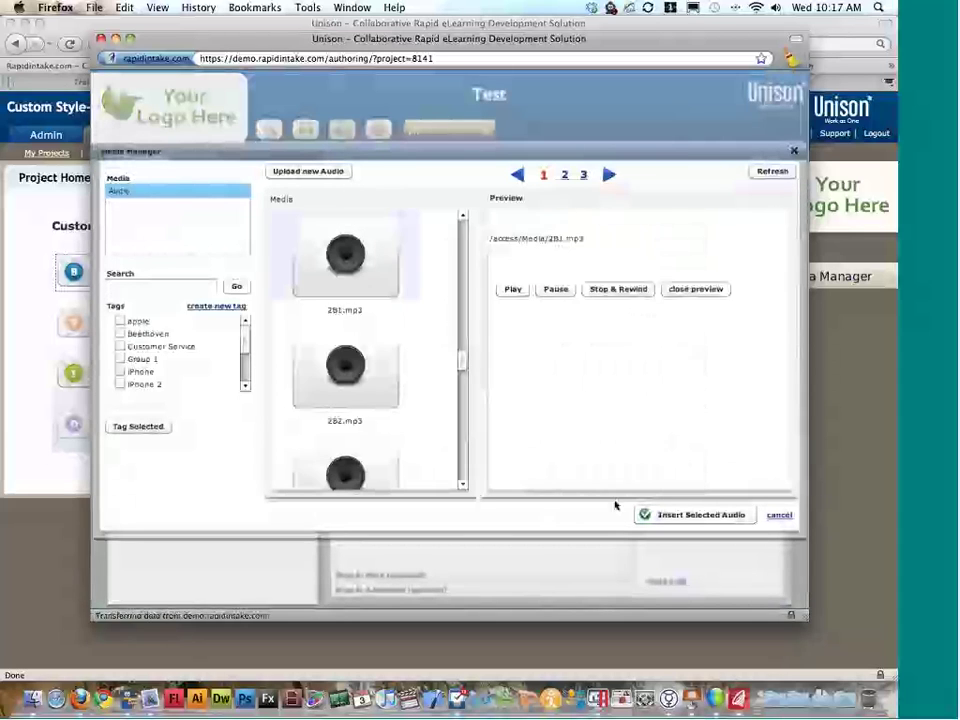
double_click(405, 254)
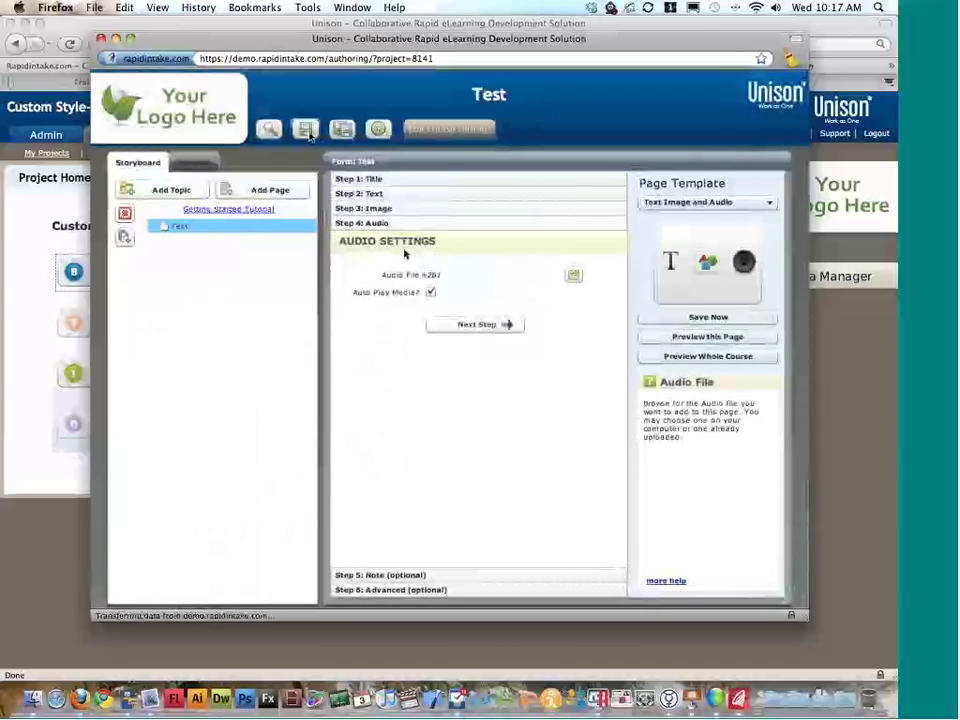
left_click(101, 38)
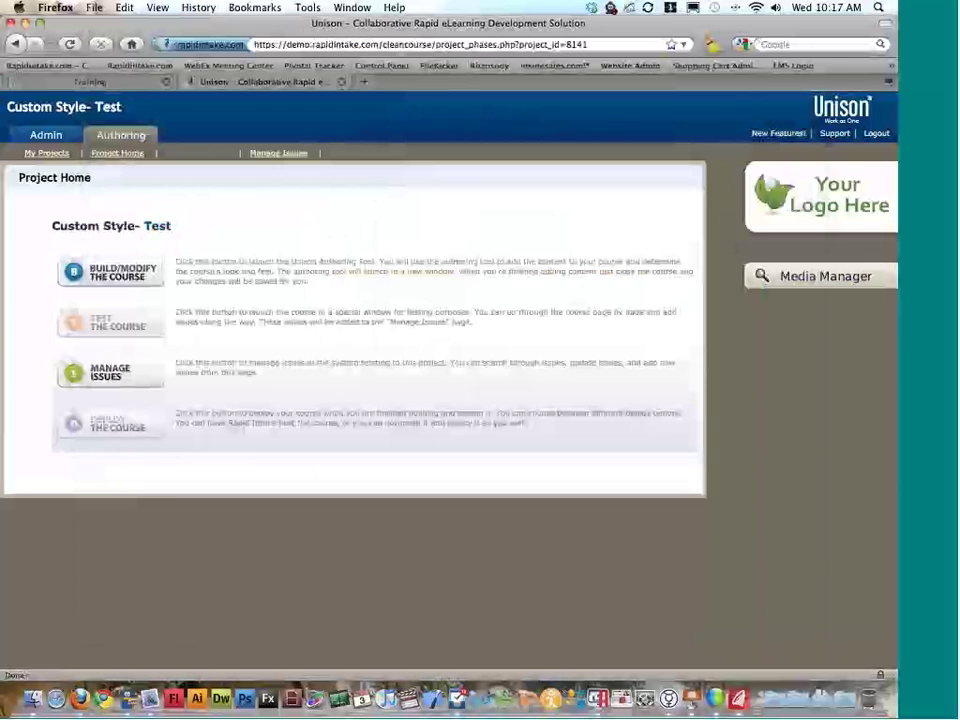
Step: From Admin > View/Update Projects, download the Custom Style- Test All Files zip
left_click(57, 141)
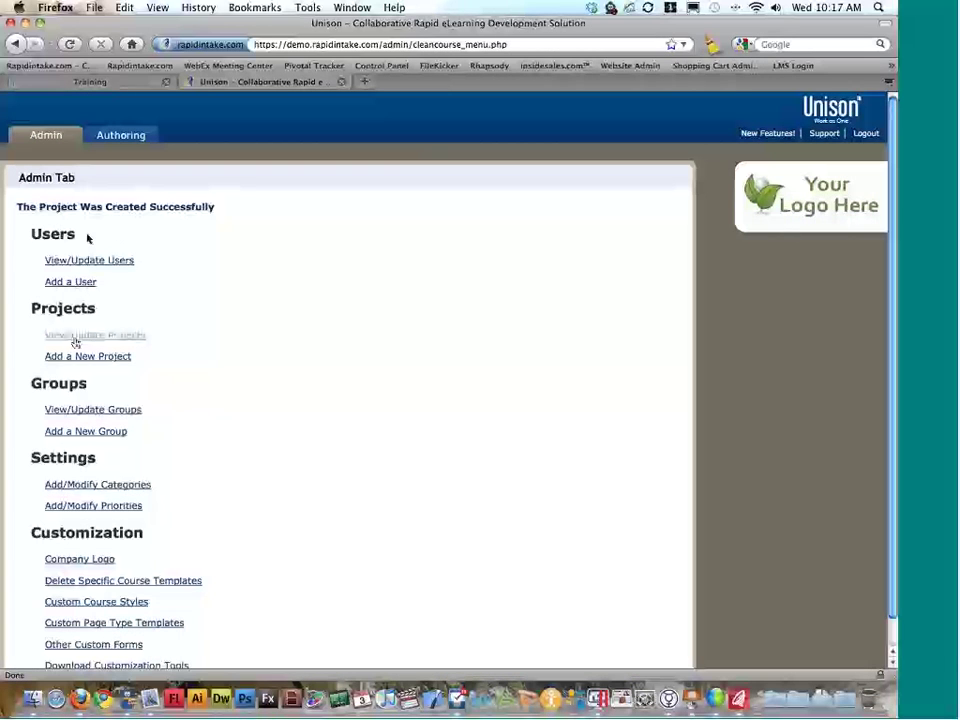
left_click(146, 337)
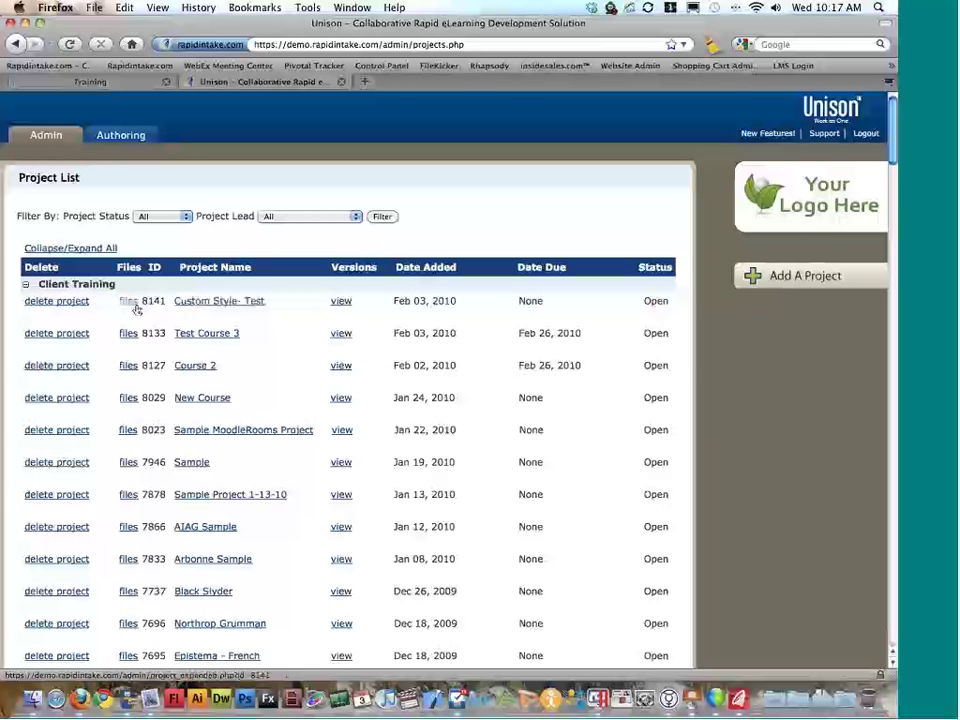
left_click(135, 305)
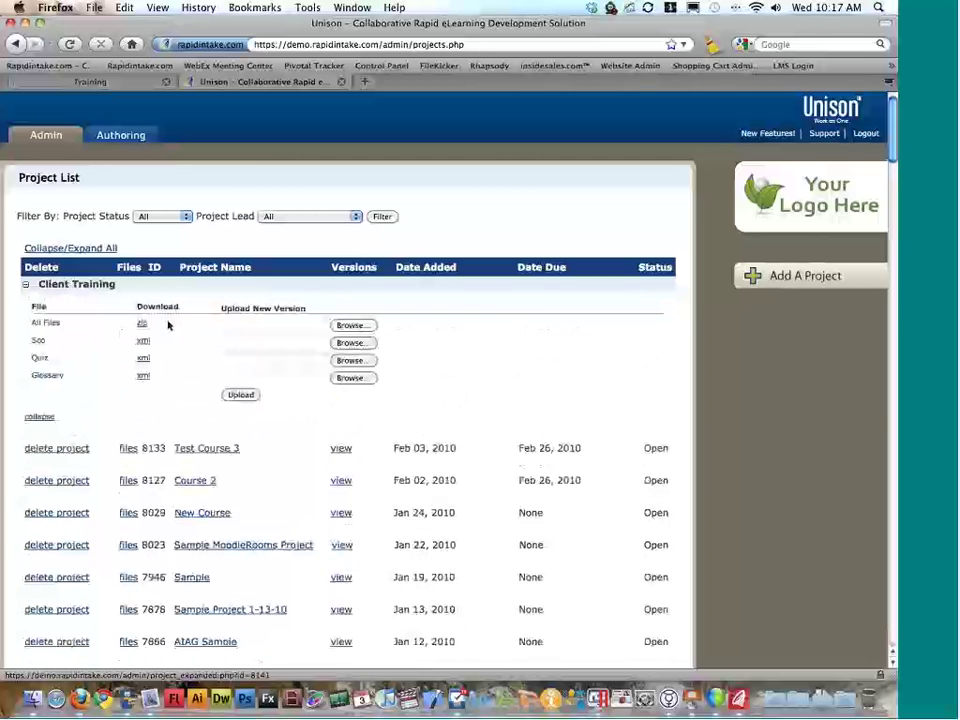
triple_click(56, 322)
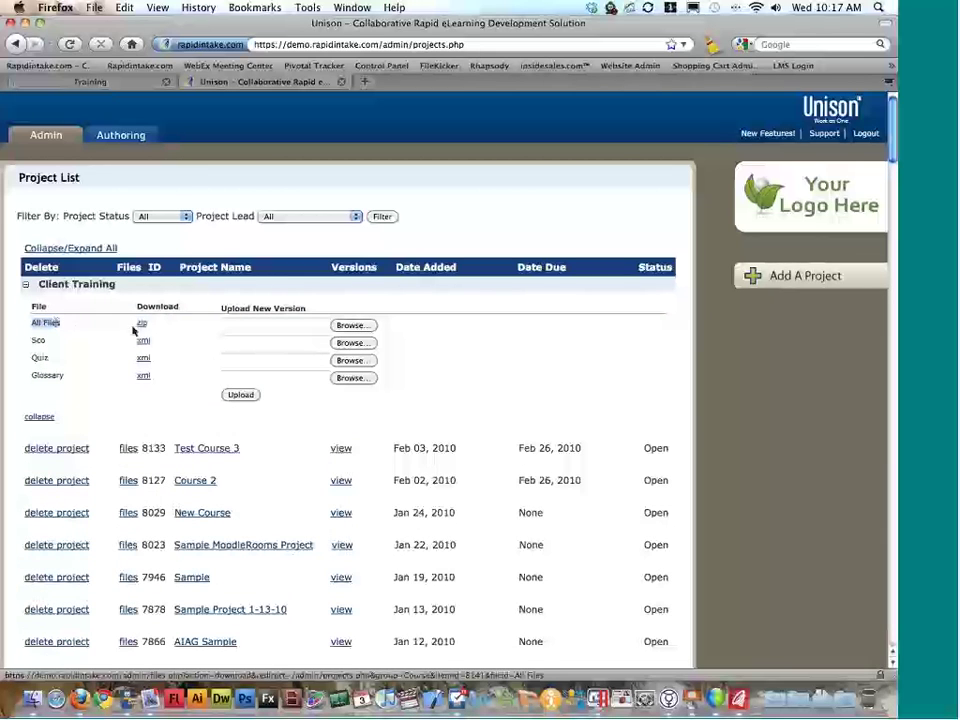
left_click(141, 325)
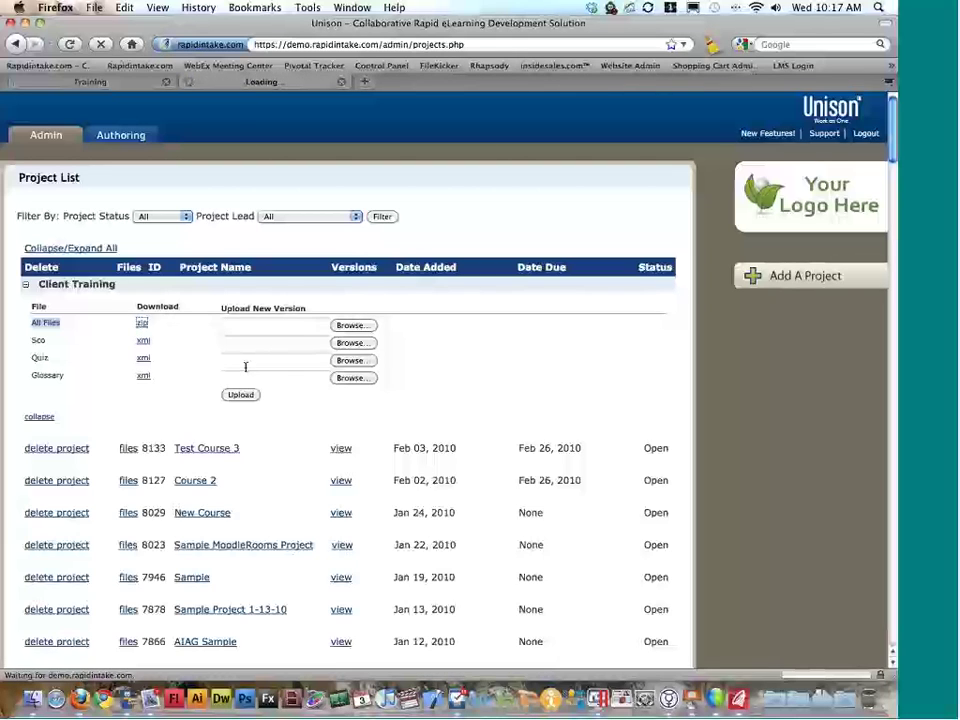
key("super+Tab")
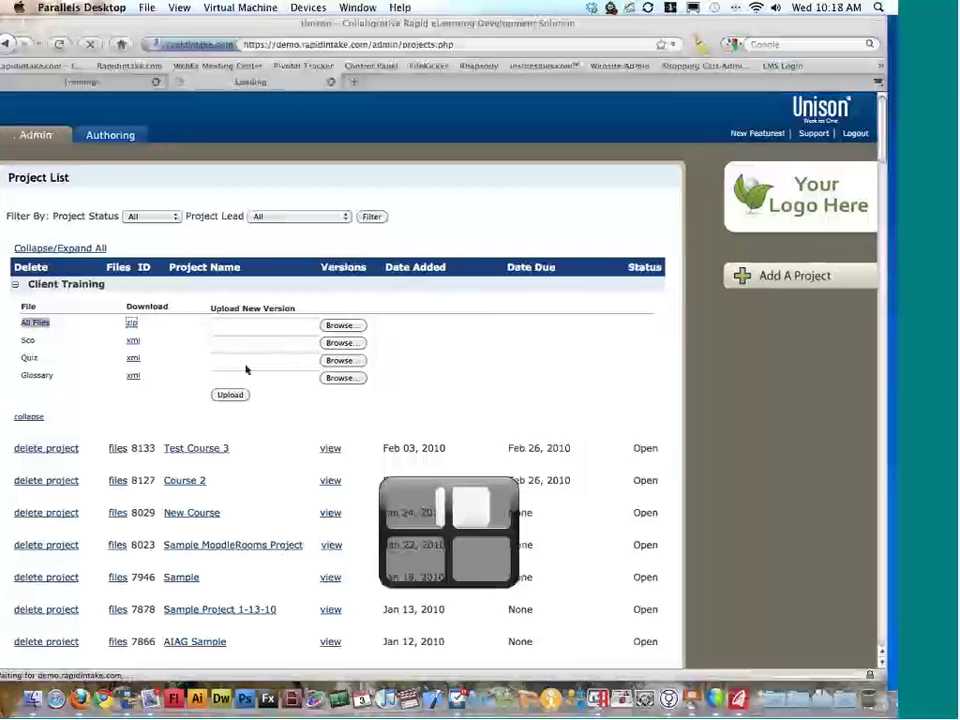
Step: Delete the empty new topic from the ProForm project
left_click(304, 247)
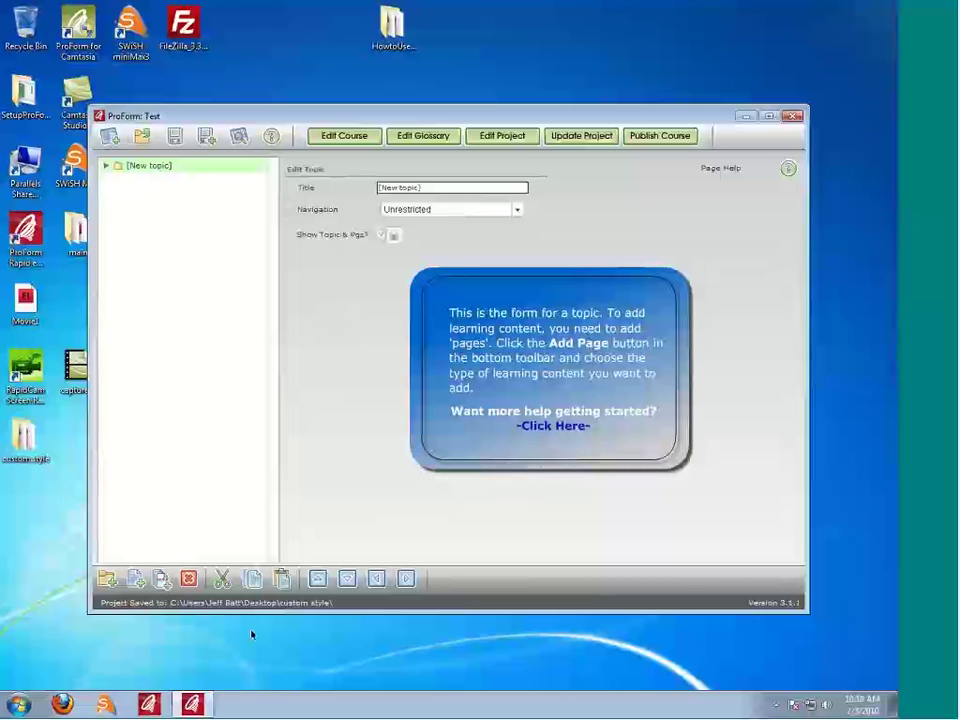
key("Delete")
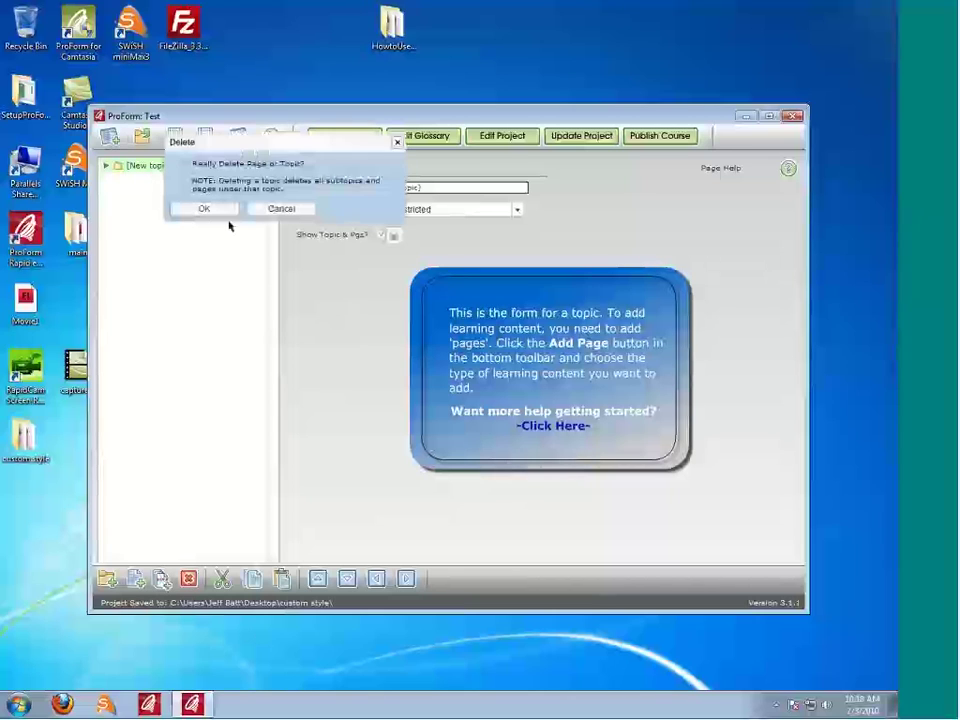
left_click(205, 208)
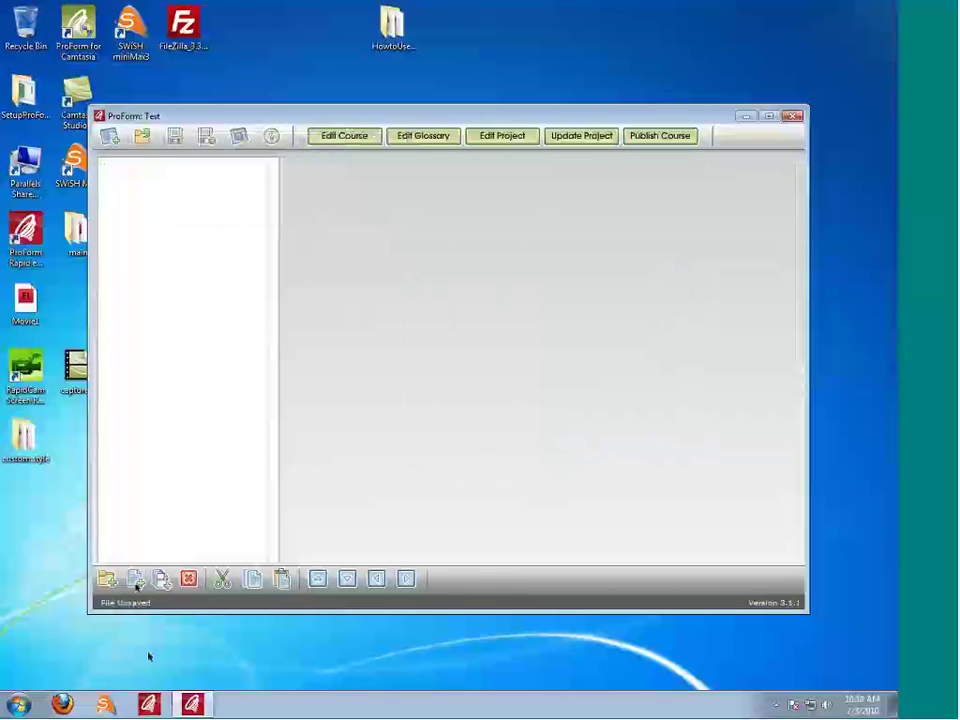
Step: Add a page titled Test with the Text Image and Audio page type
left_click(136, 578)
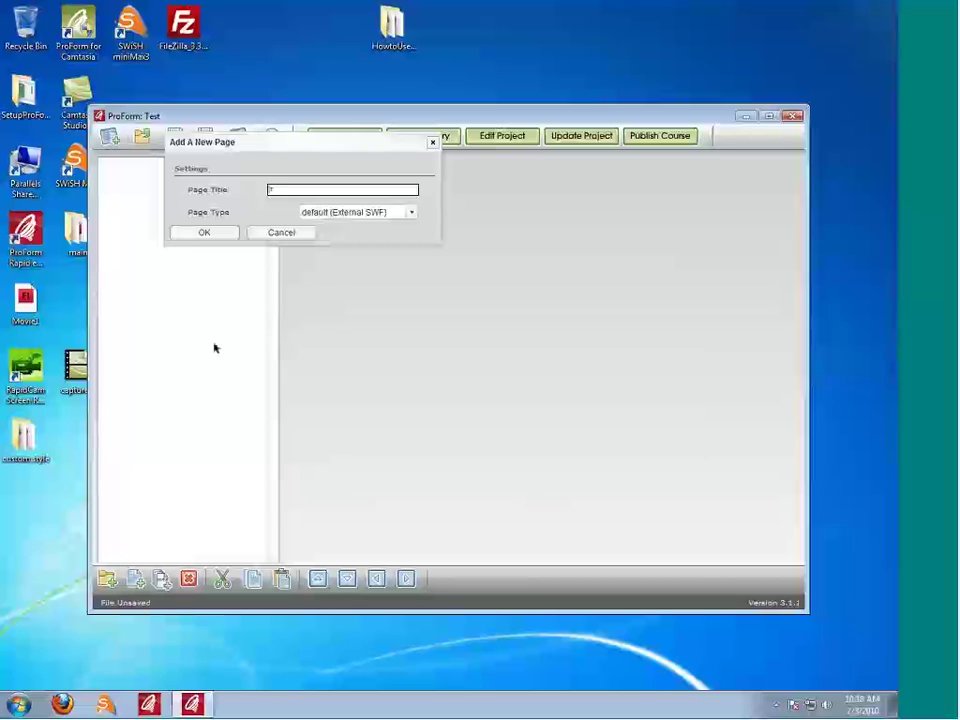
left_click(386, 212)
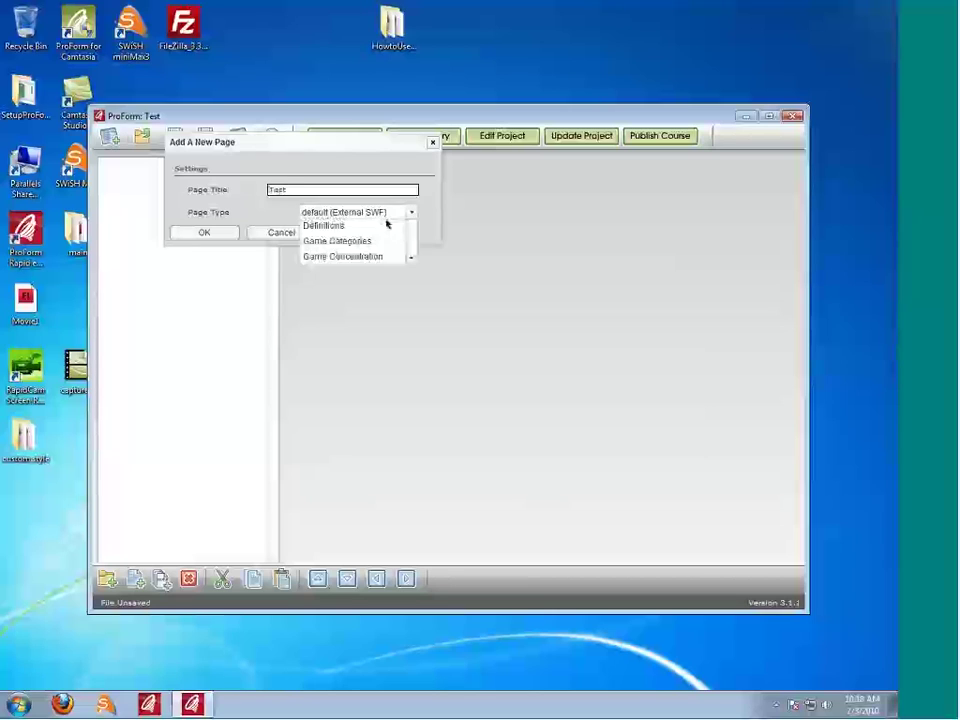
left_click(411, 292)
left_click(411, 292)
left_click(411, 292)
left_click(411, 292)
left_click(411, 292)
left_click(411, 292)
left_click(411, 292)
left_click(411, 292)
left_click(411, 292)
left_click(411, 292)
left_click(411, 292)
left_click(411, 292)
left_click(411, 292)
left_click(411, 292)
left_click(411, 292)
left_click(411, 292)
left_click(411, 292)
left_click(411, 292)
left_click(411, 292)
left_click(411, 292)
left_click(411, 292)
left_click(411, 292)
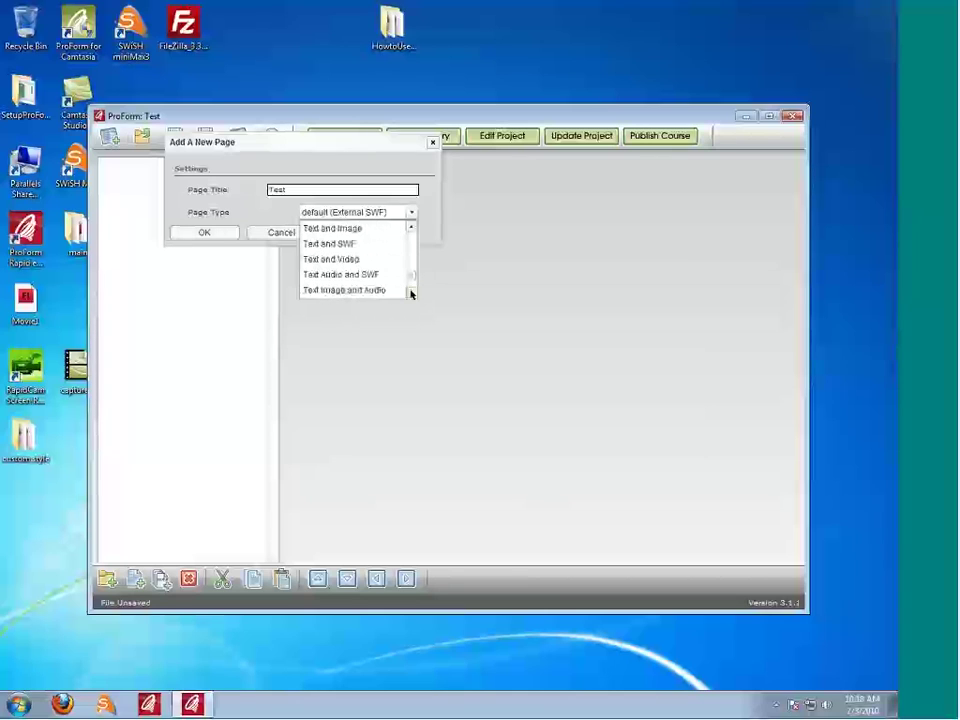
left_click(394, 289)
left_click(235, 239)
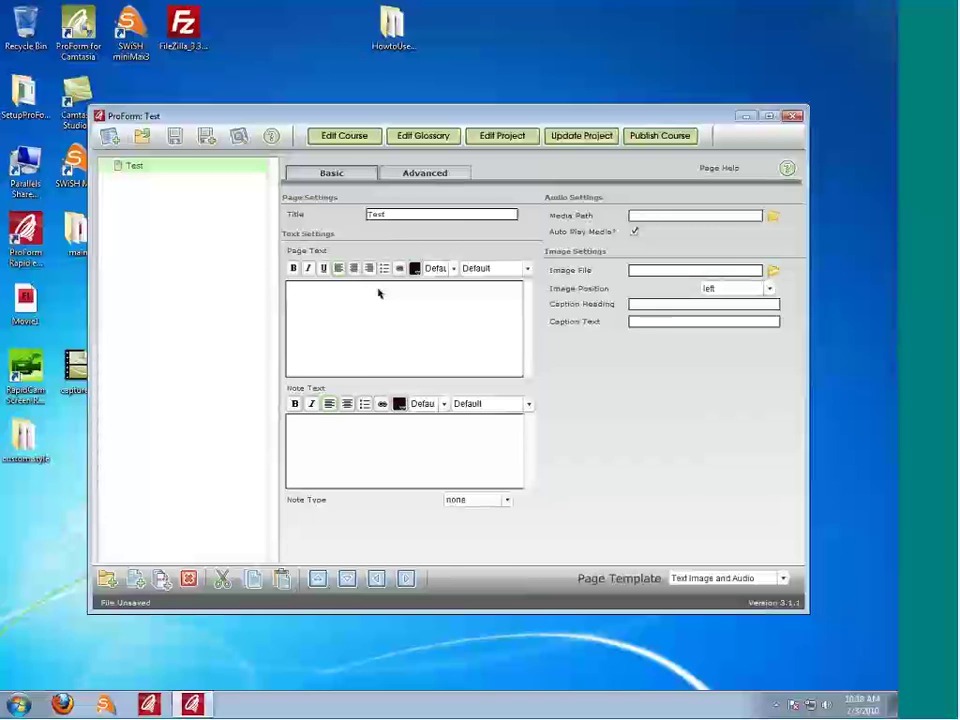
Step: Attach the 'Beethoven - as pianist' audio from HowtoUsetheKiosk\media as the Test page's audio, copying it in
key("super")
left_click(776, 214)
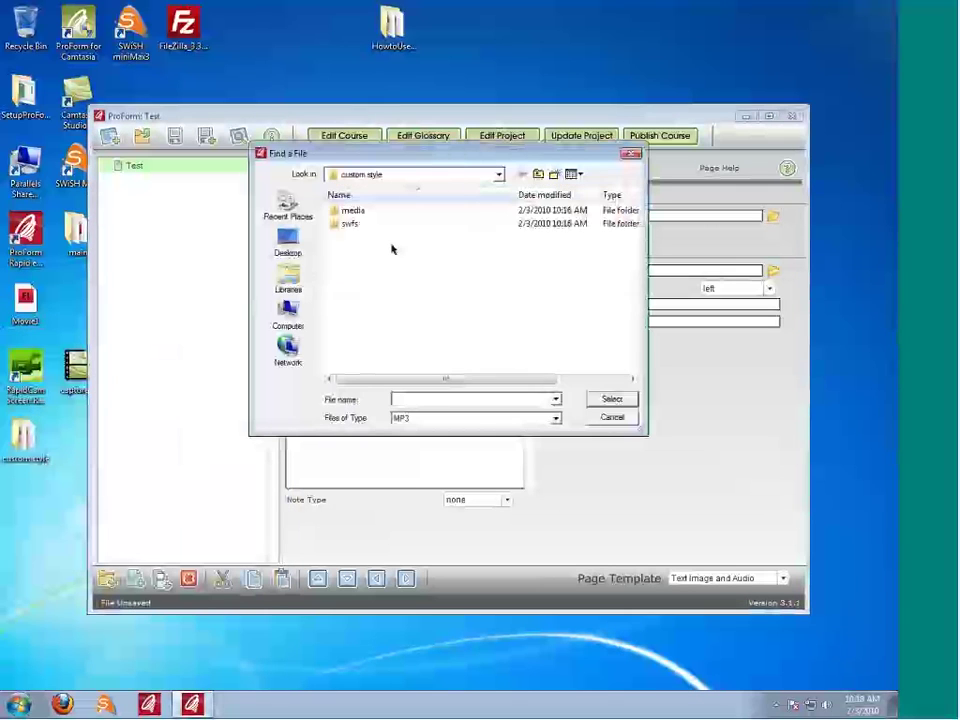
left_click(288, 242)
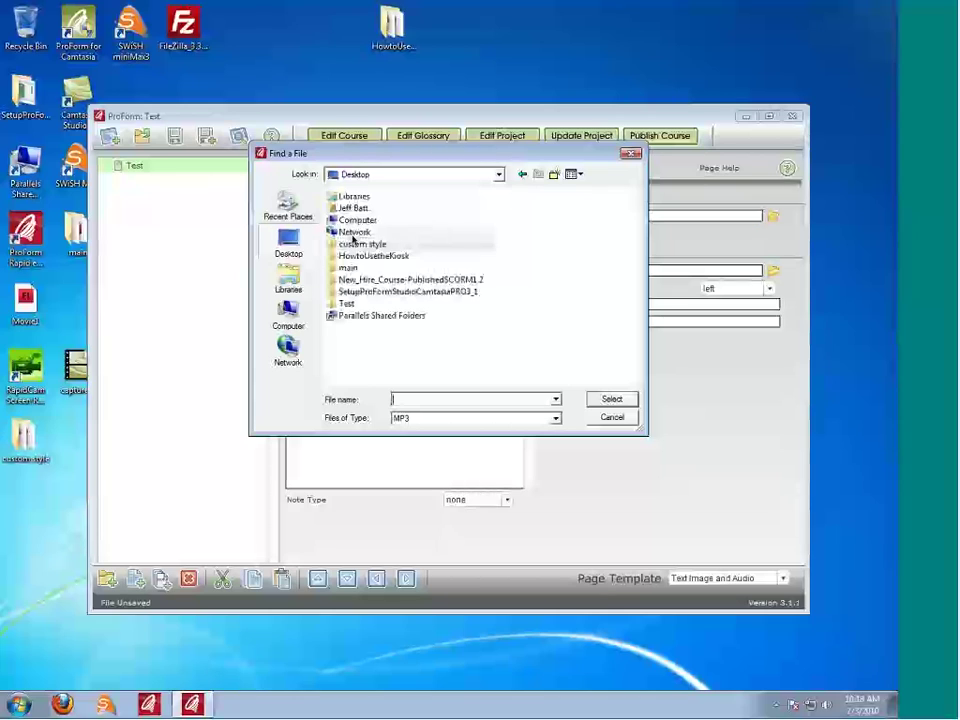
double_click(368, 256)
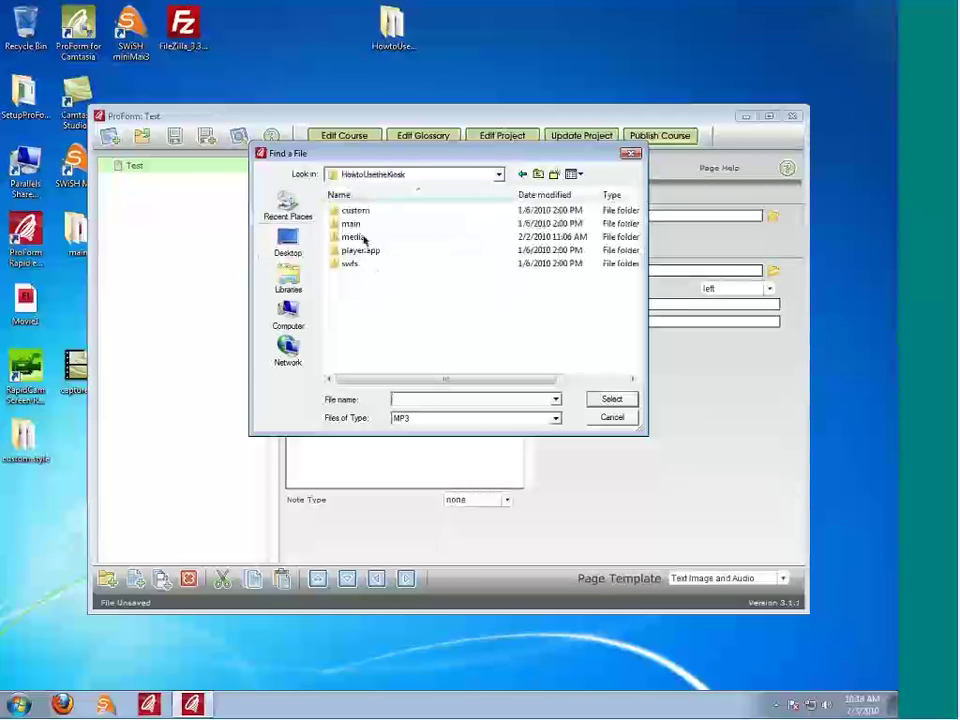
left_click(364, 237)
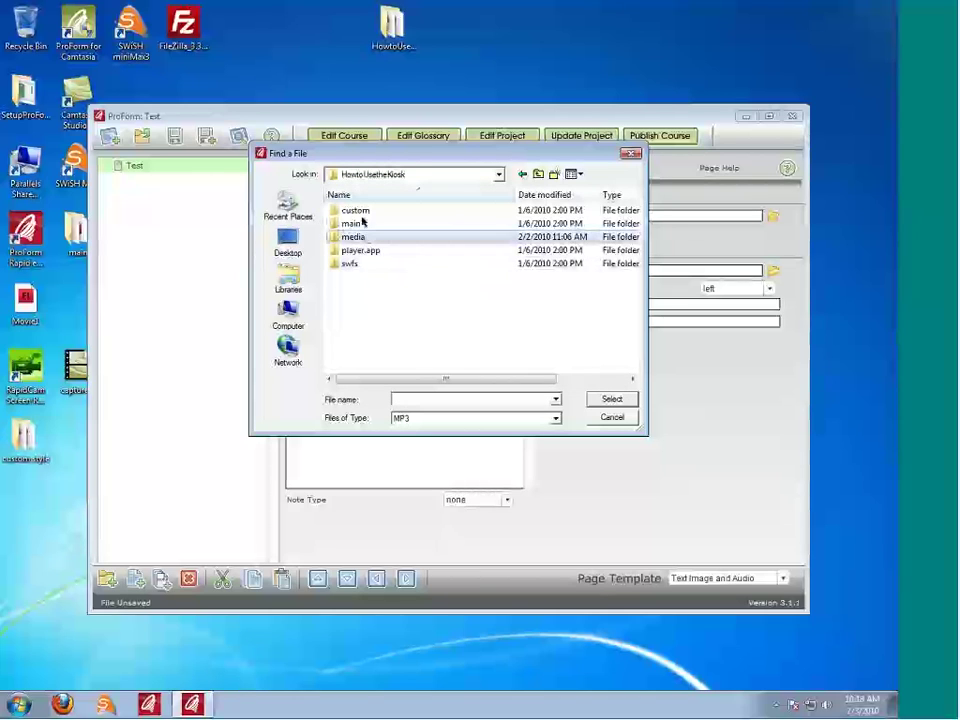
key("Return")
left_click(561, 220)
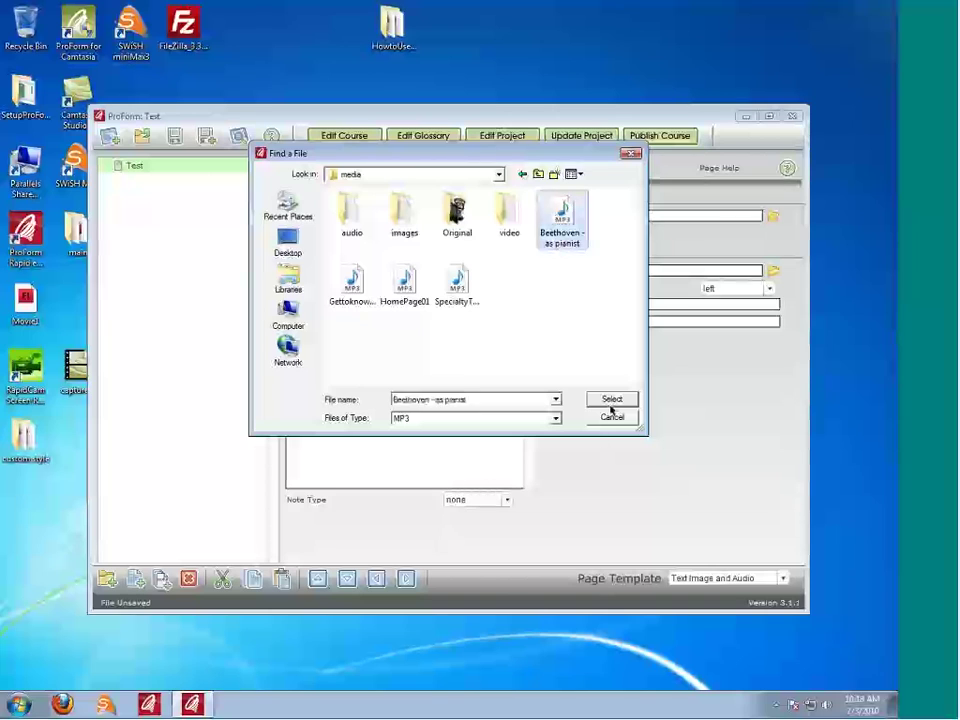
left_click(611, 402)
left_click(205, 234)
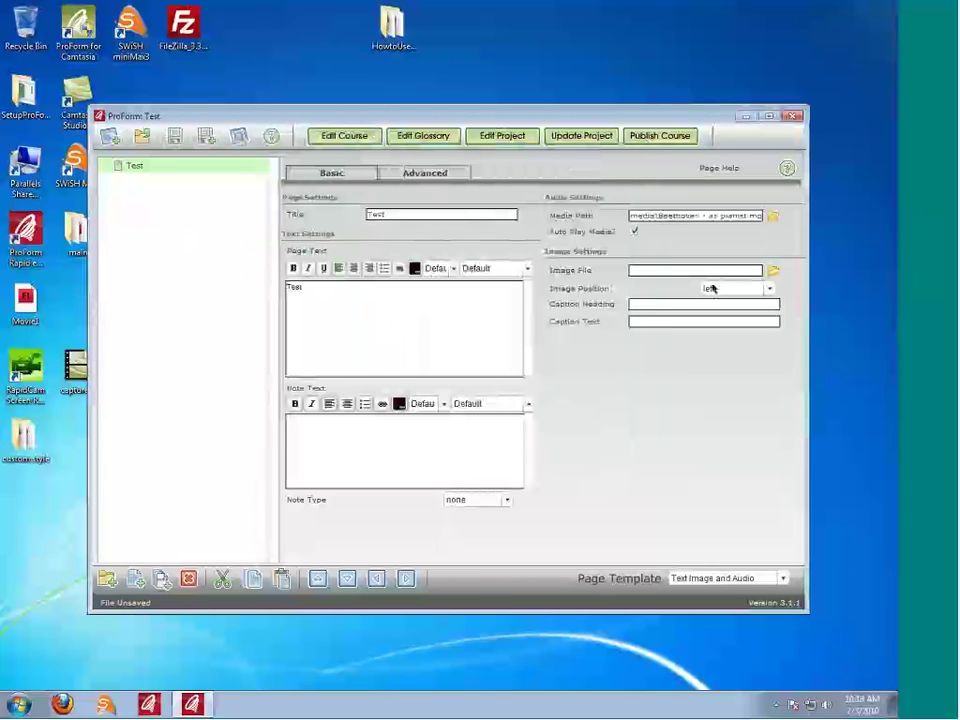
Step: Attach the Kiosk01 image from media\Original images as the page image, save the project, and close ProForm
left_click(773, 271)
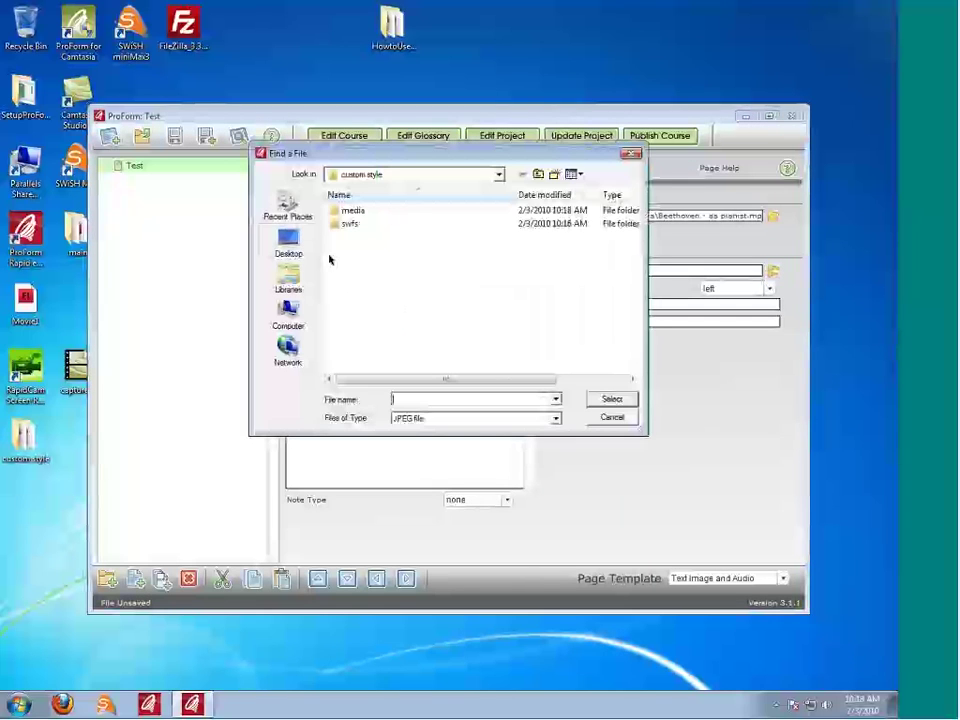
key("BackSpace")
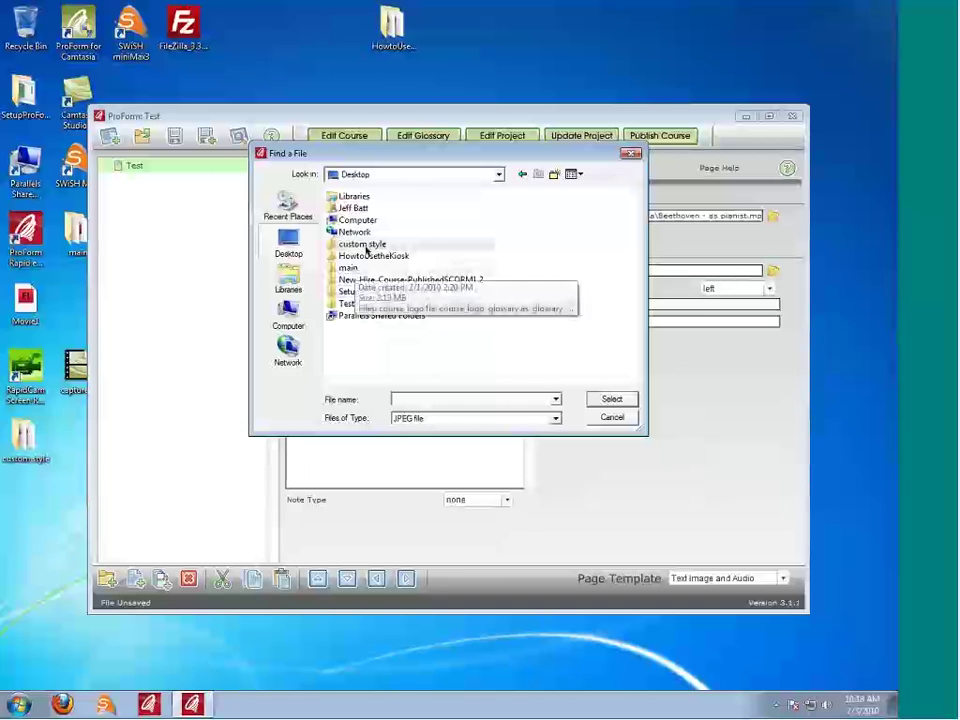
double_click(368, 256)
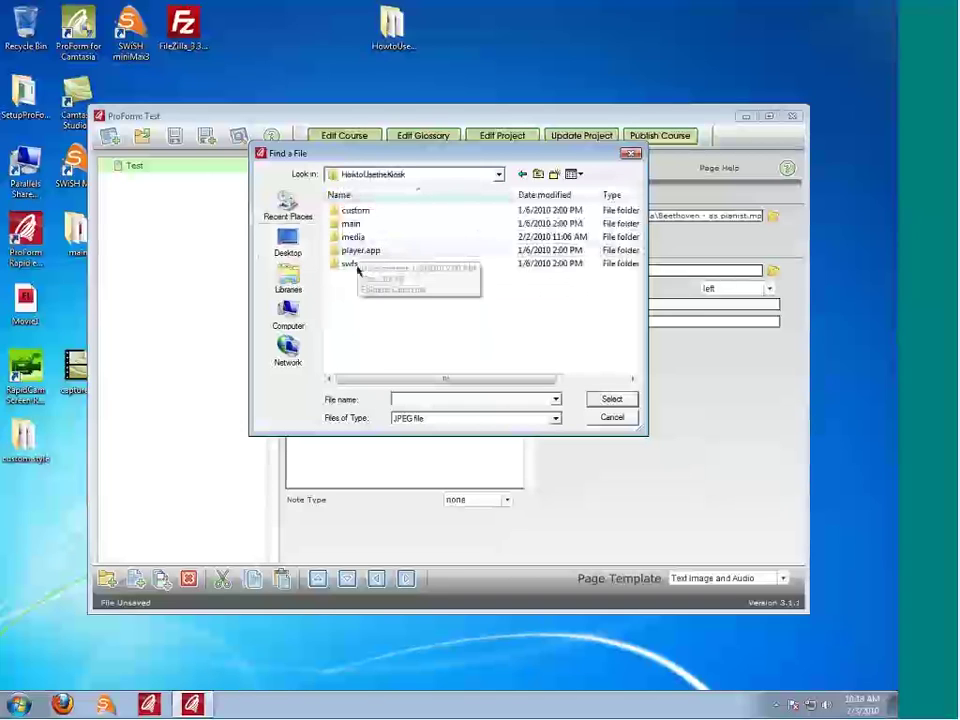
double_click(364, 237)
double_click(457, 214)
left_click(351, 212)
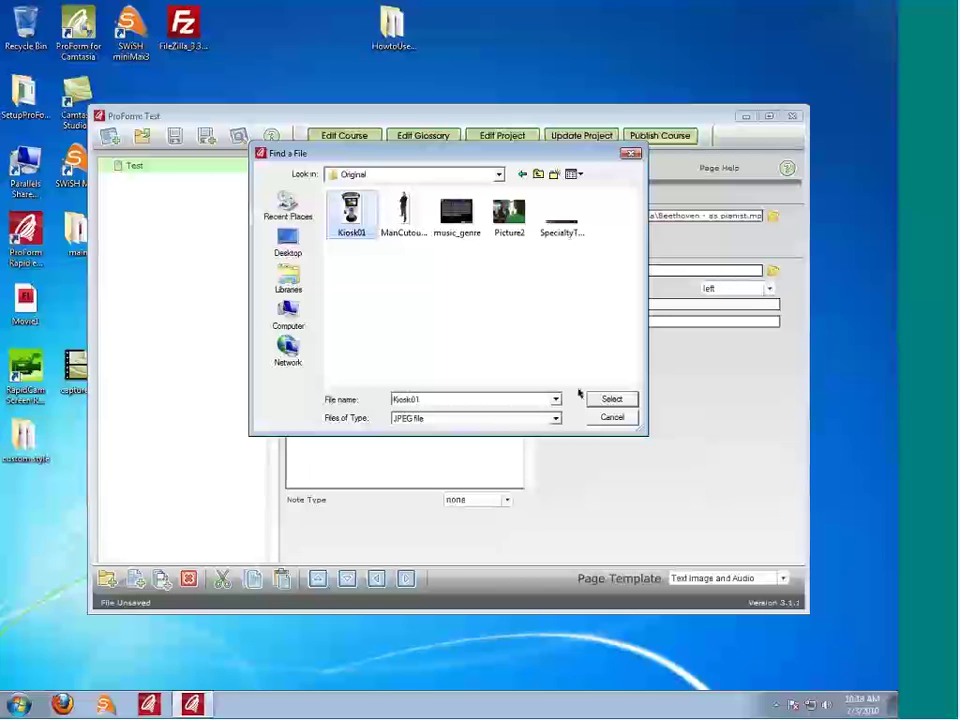
left_click(605, 399)
left_click(229, 236)
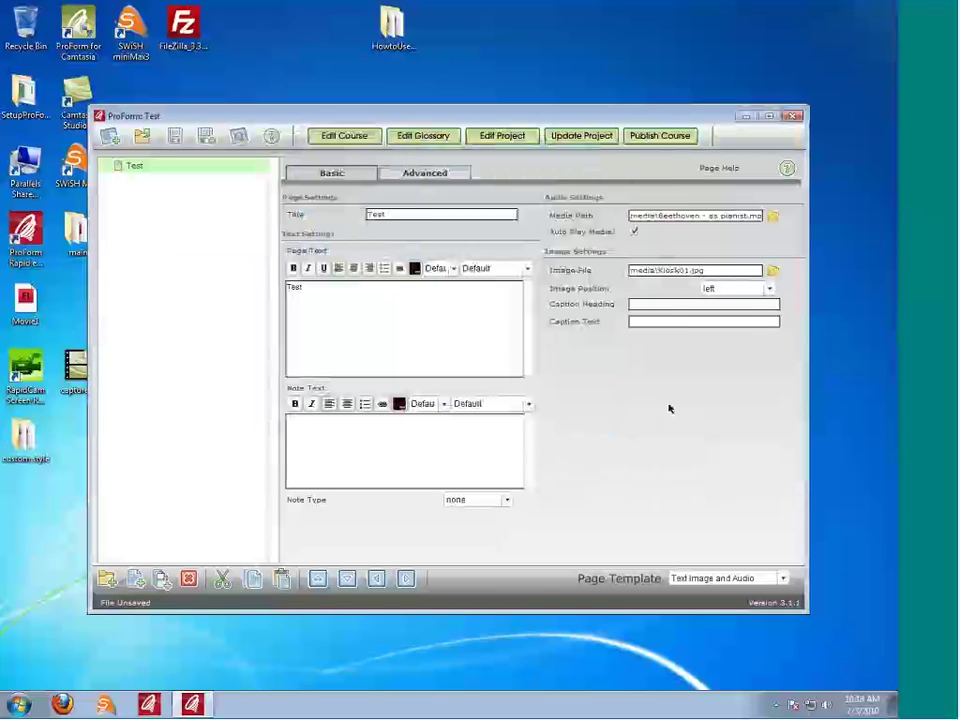
left_click(205, 140)
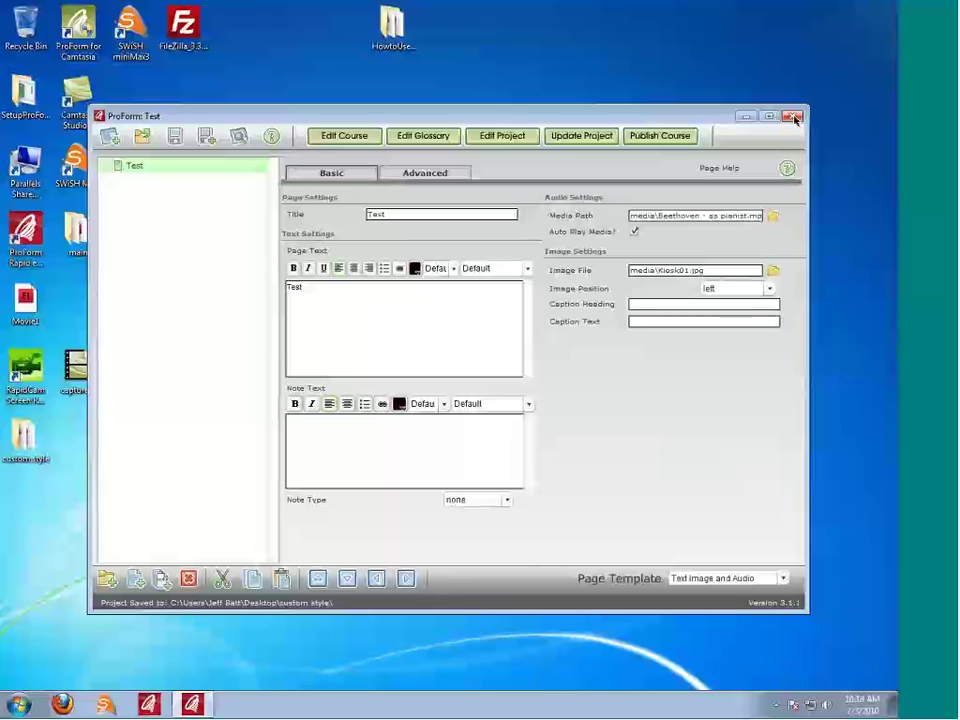
left_click(792, 117)
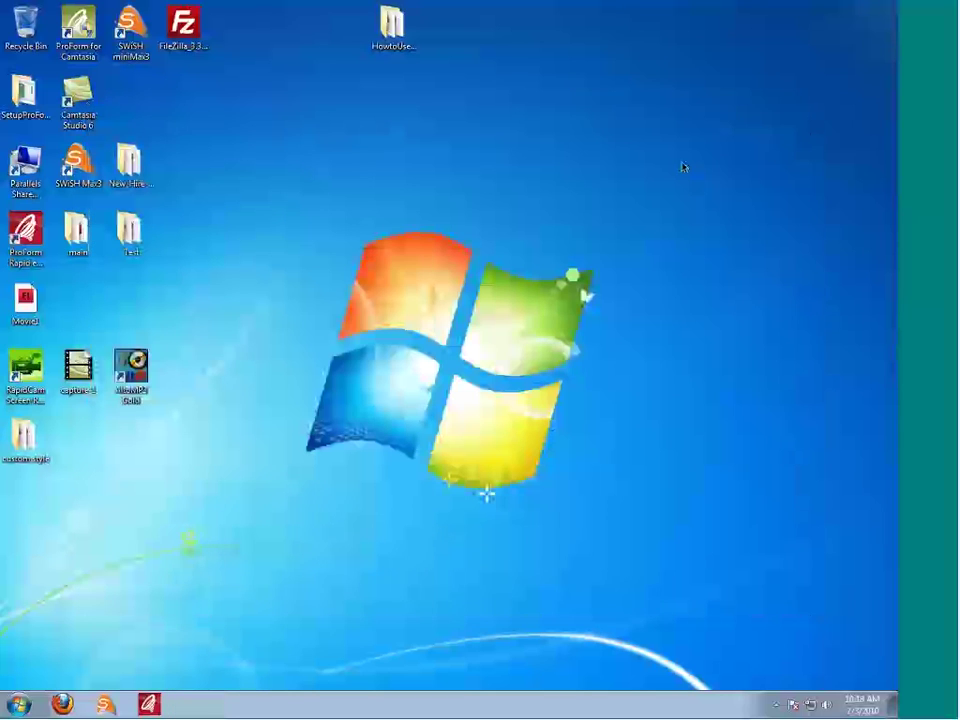
Step: Switch to the Unison browser and back, then move the custom style folder near the desktop top
key("ctrl+Left")
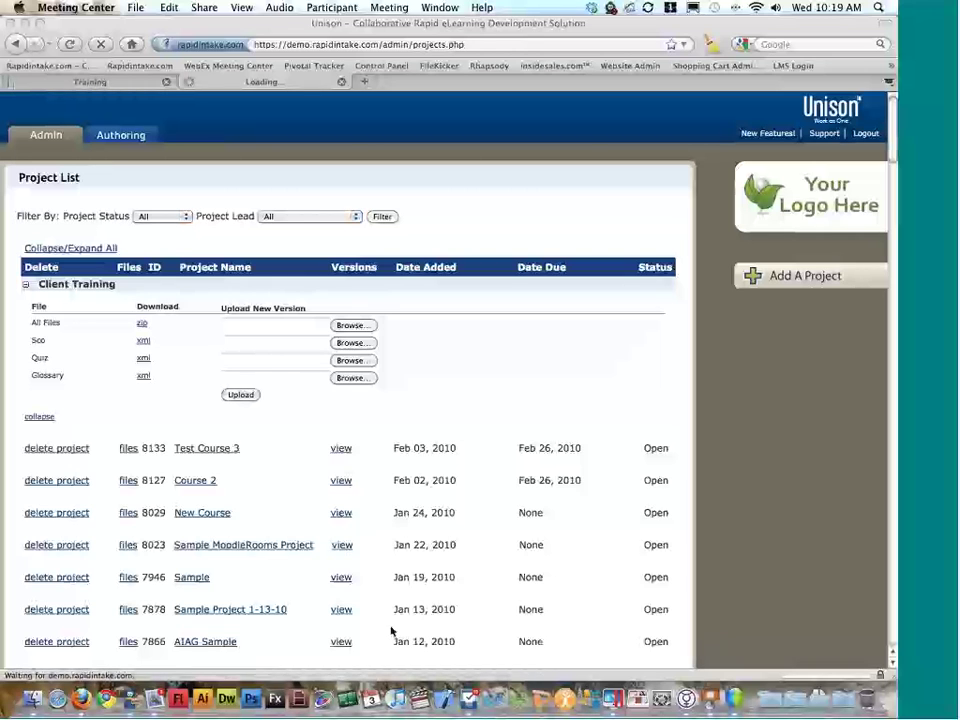
left_click(797, 673)
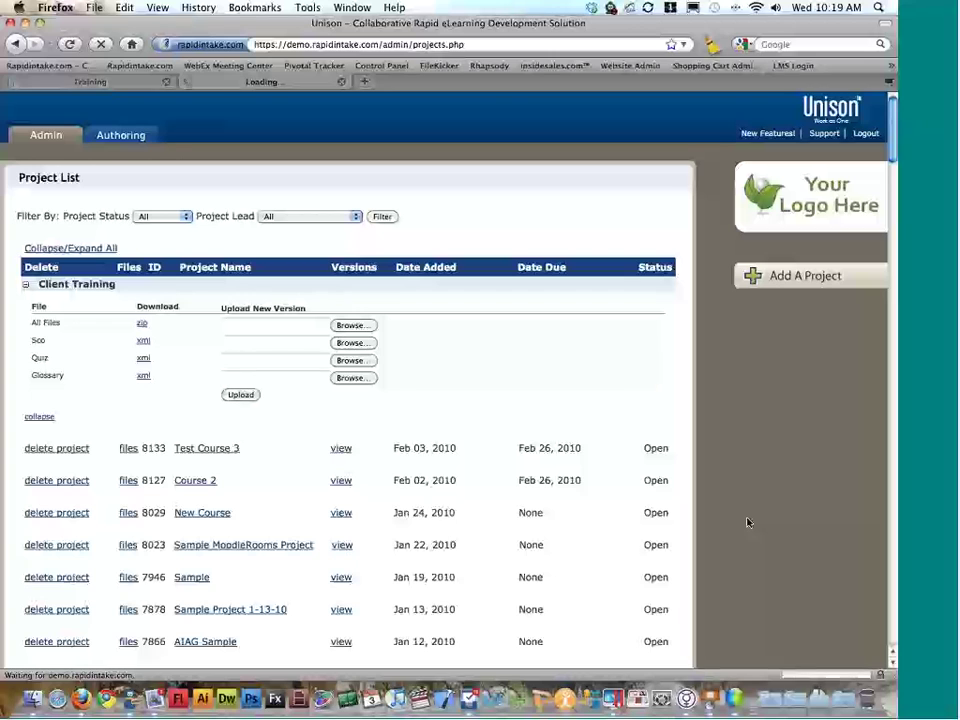
key("ctrl+Right")
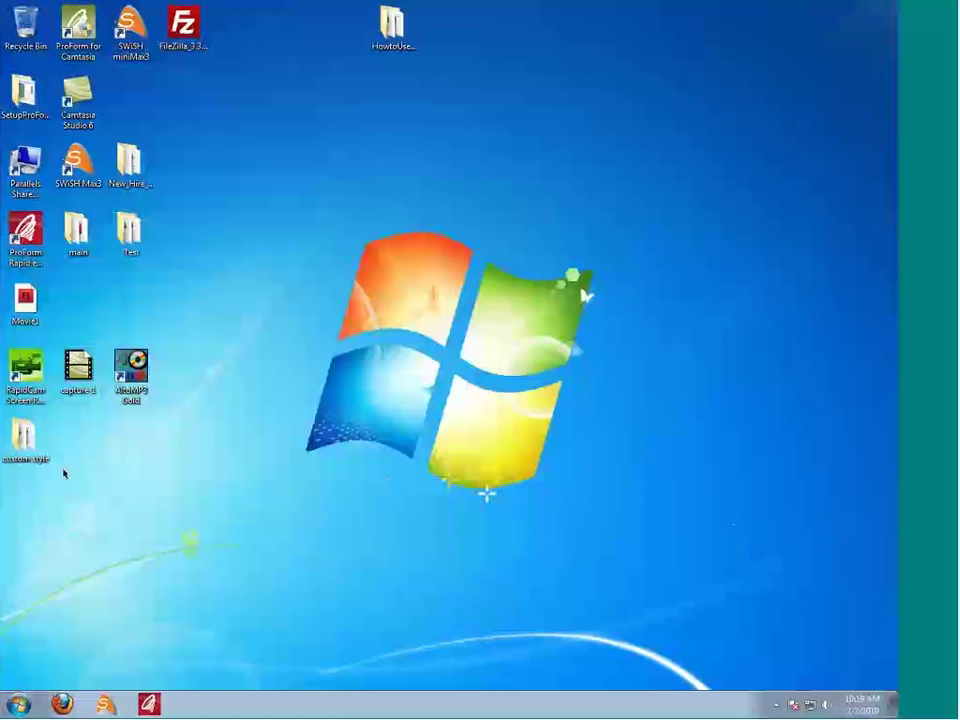
left_click_drag(41, 435, 247, 103)
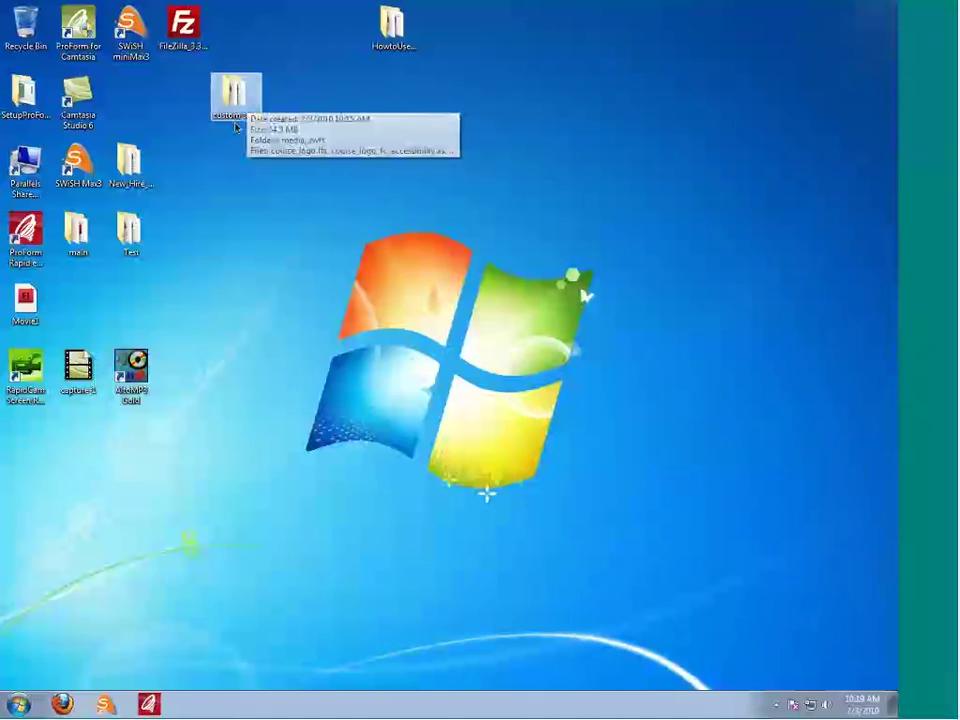
Step: Open the custom style folder maximized, check its library and Organize options, and widen the Type column
double_click(235, 95)
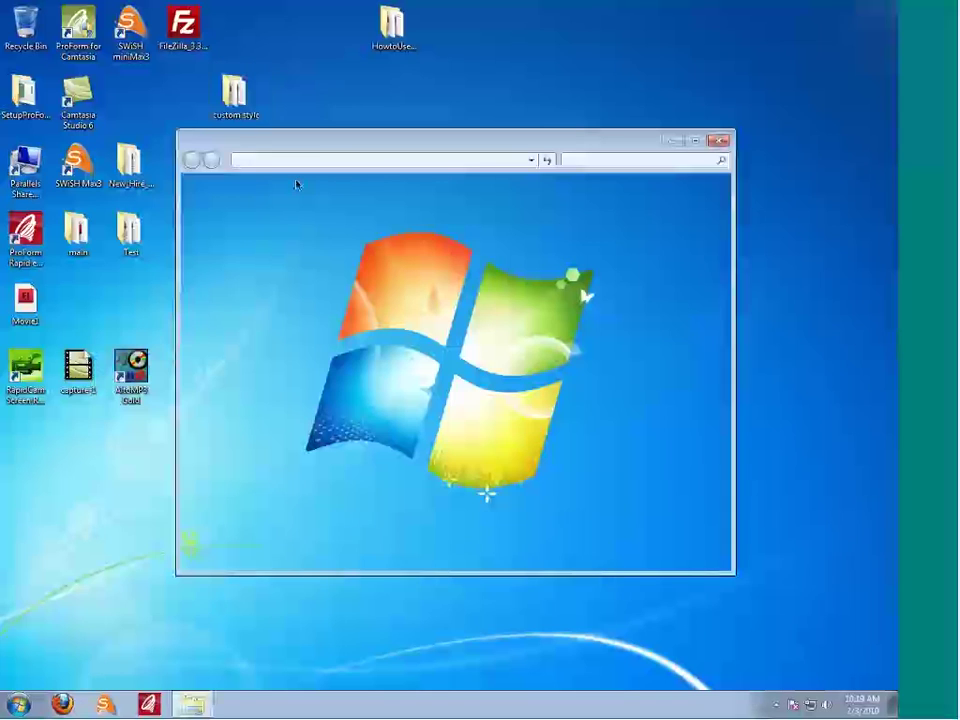
left_click(696, 142)
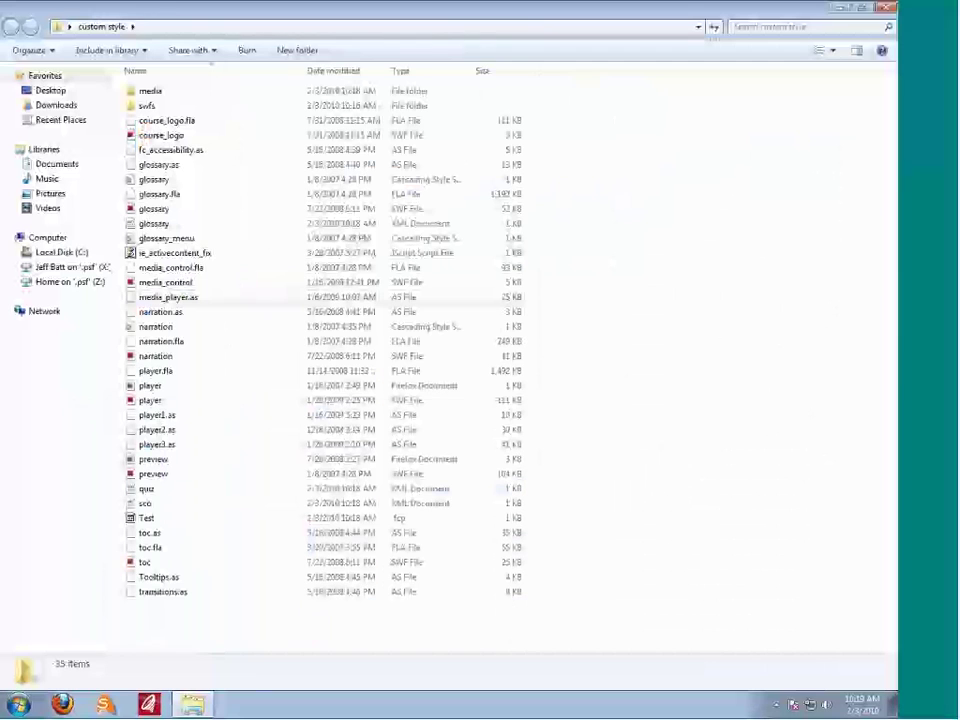
left_click(148, 52)
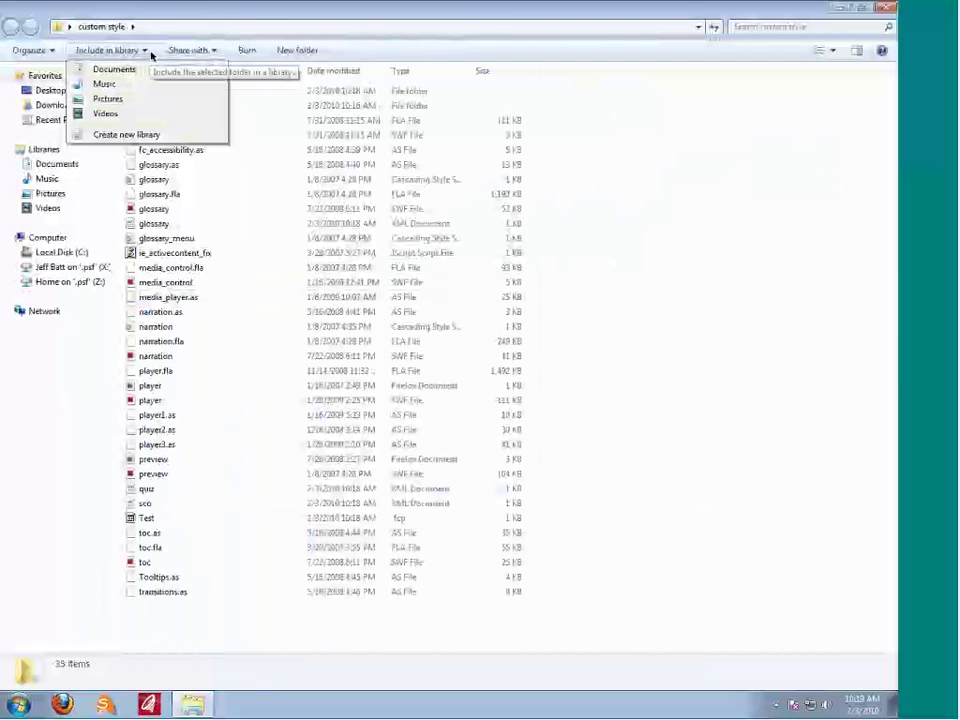
left_click(52, 53)
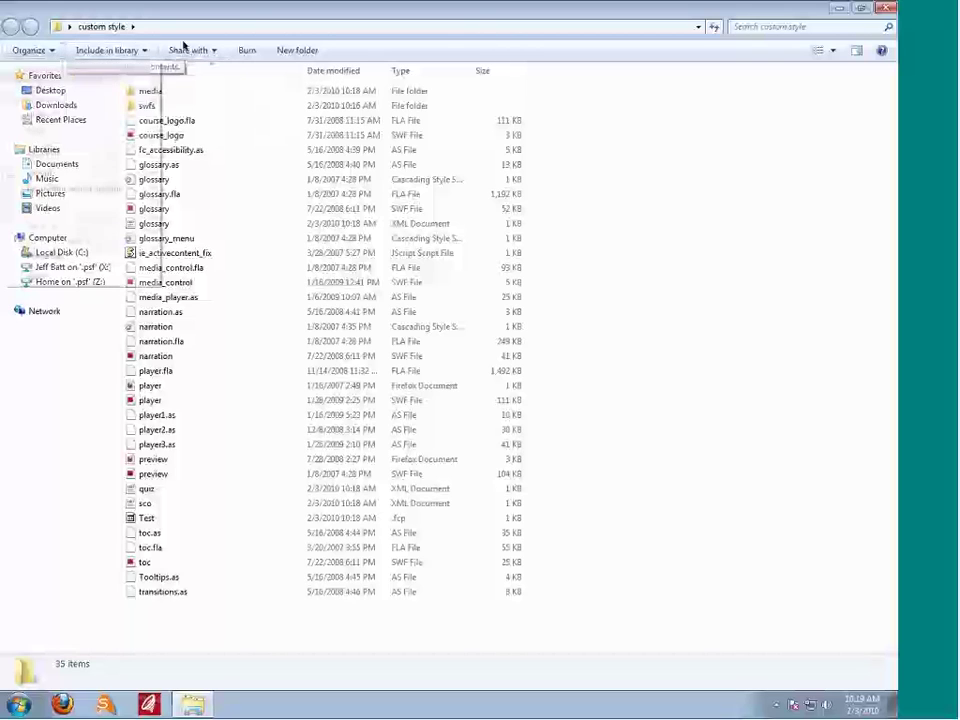
left_click(418, 48)
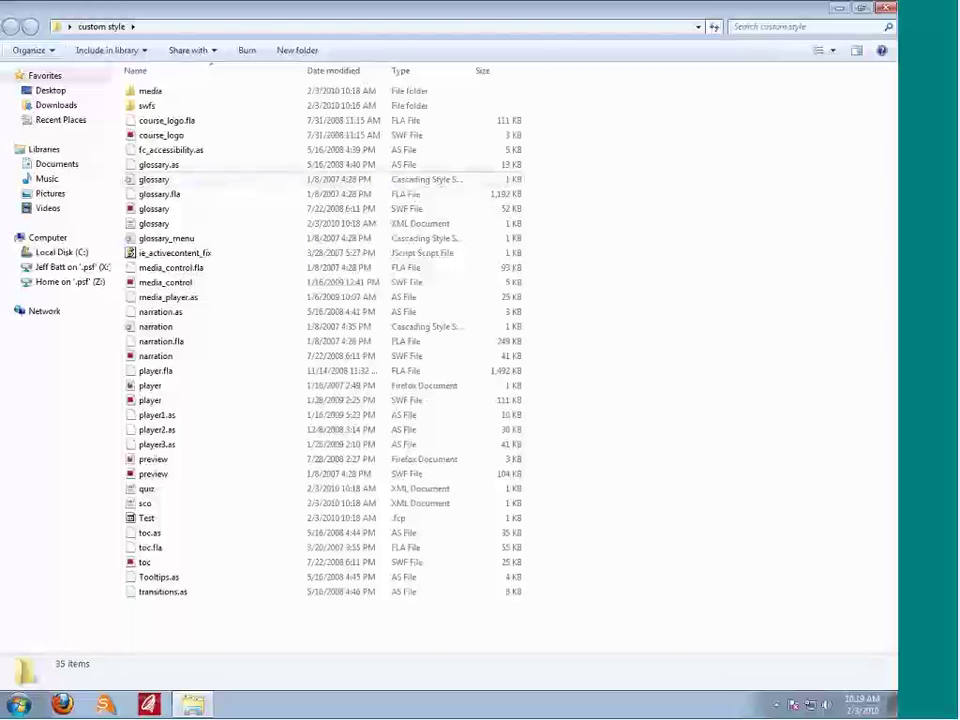
left_click_drag(474, 72, 604, 73)
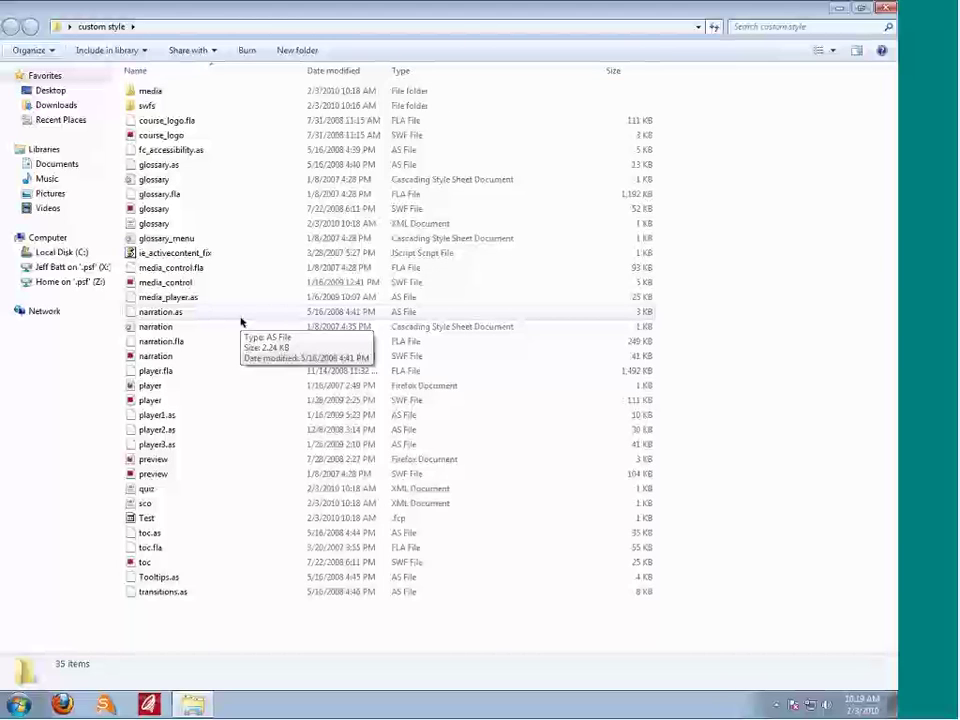
key("ctrl+Left")
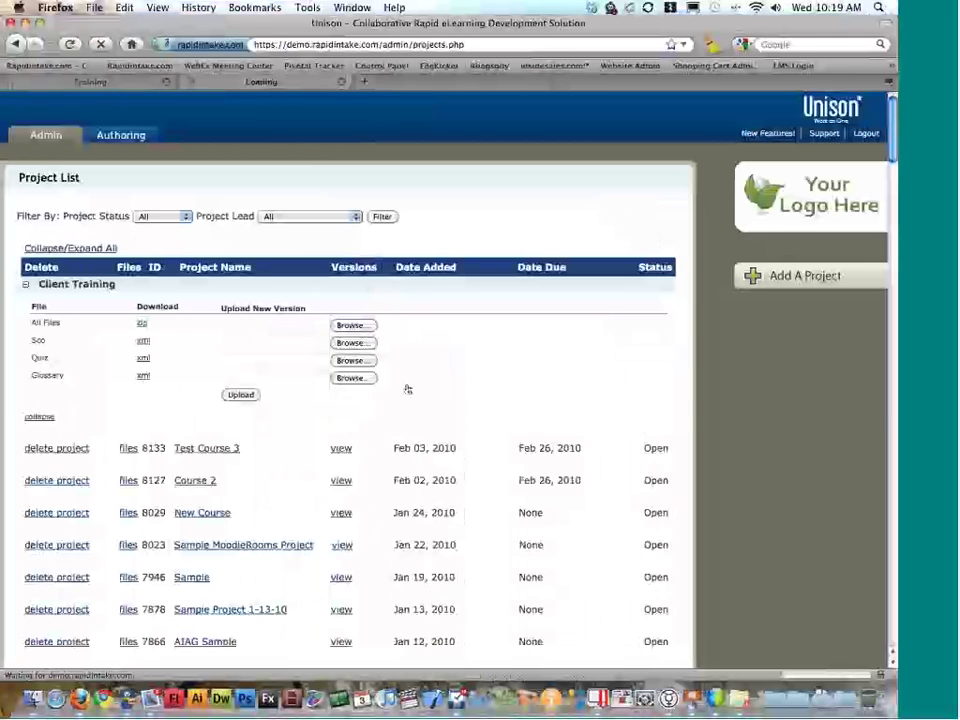
Step: Bring the 'Creating Custom Styles' Keynote window forward, shift it left, and select slide 10's player.fla image
key("super+Tab")
left_click(320, 358)
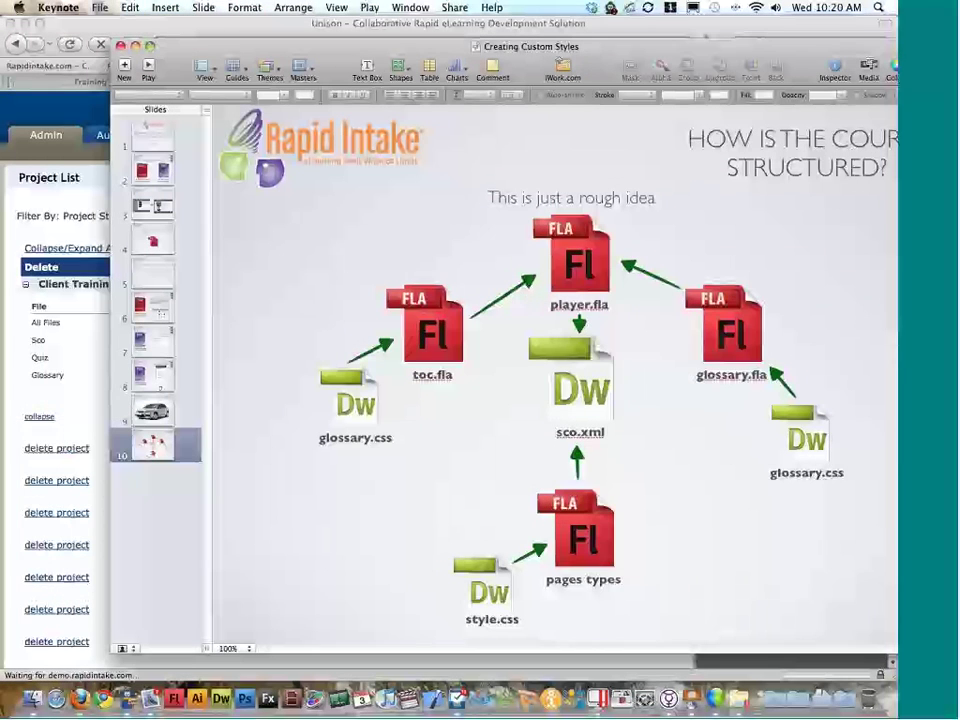
left_click_drag(499, 50, 424, 50)
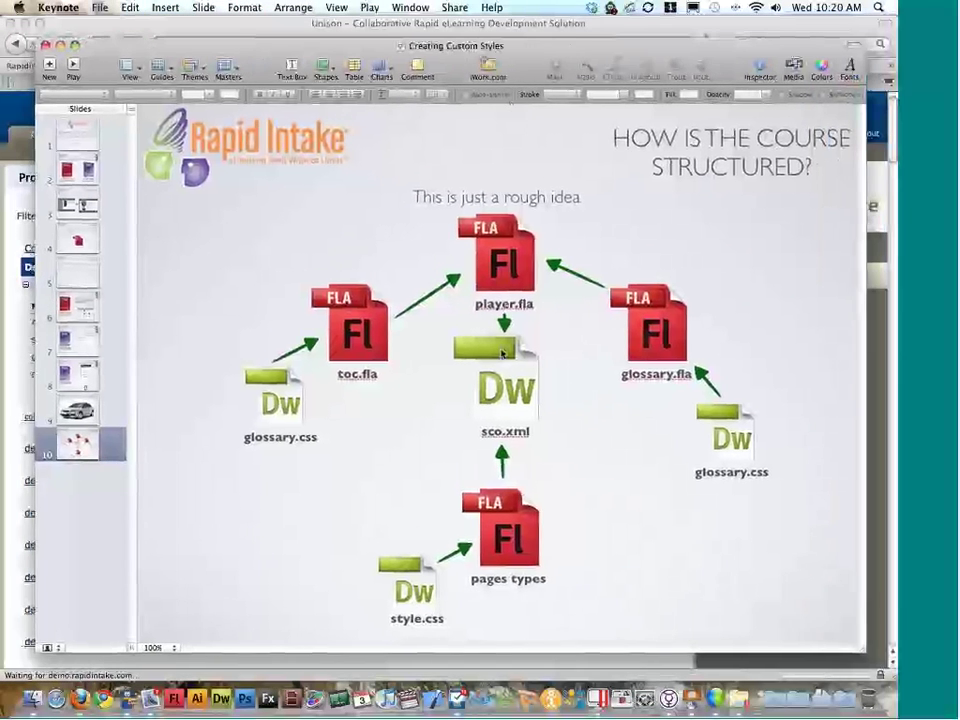
left_click(517, 265)
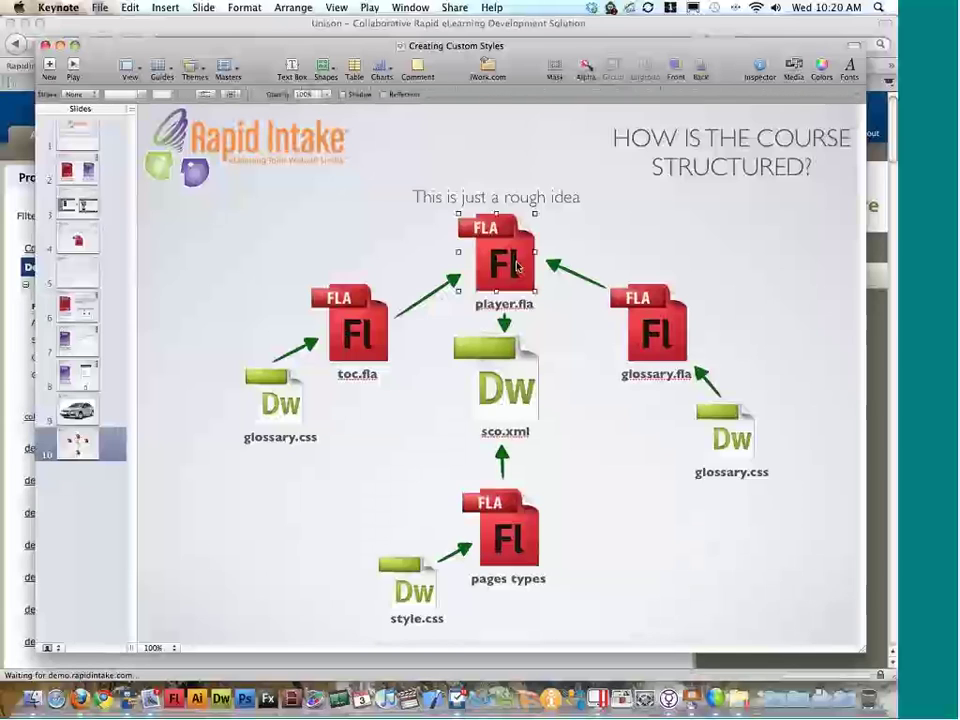
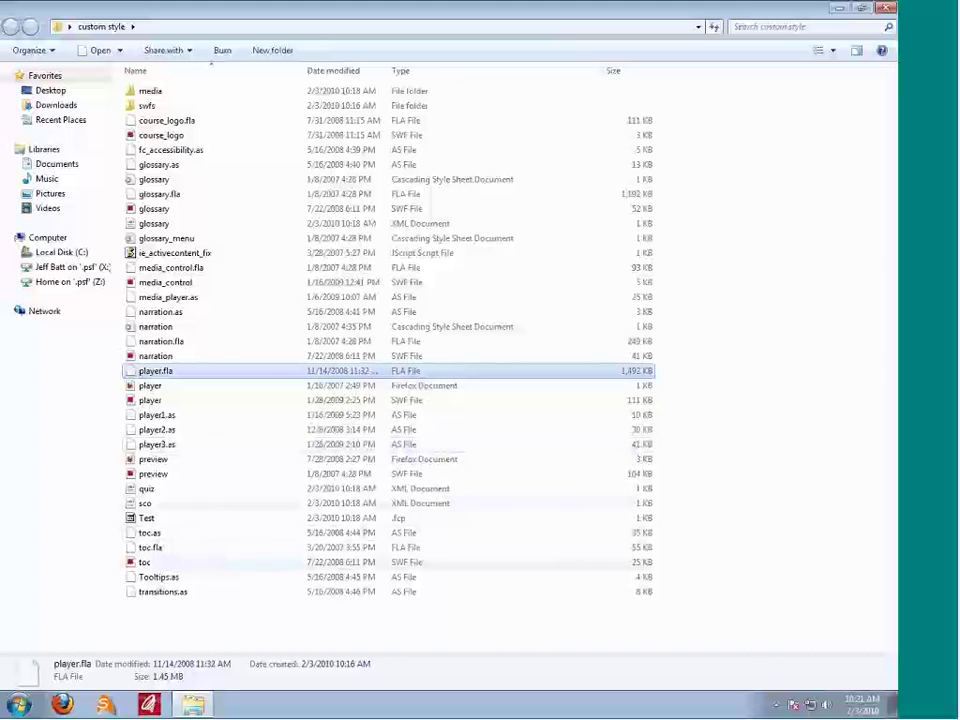
Step: Review the details of the media_control, glossary, course_logo, player, ie_activecontent_fix and preview files
left_click(163, 284)
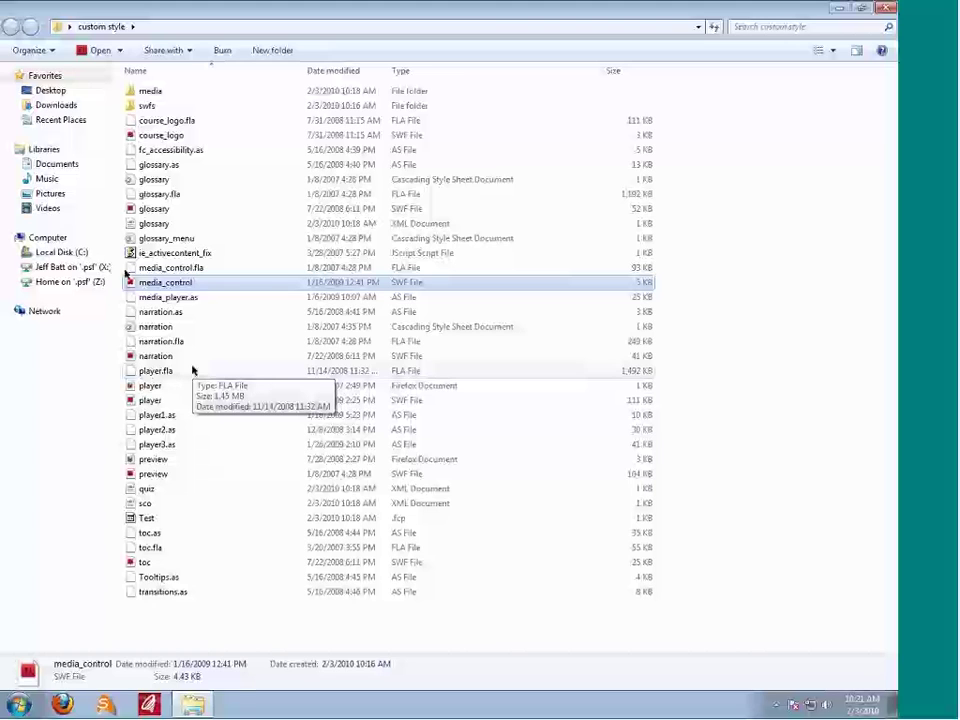
left_click(153, 208)
left_click(158, 135)
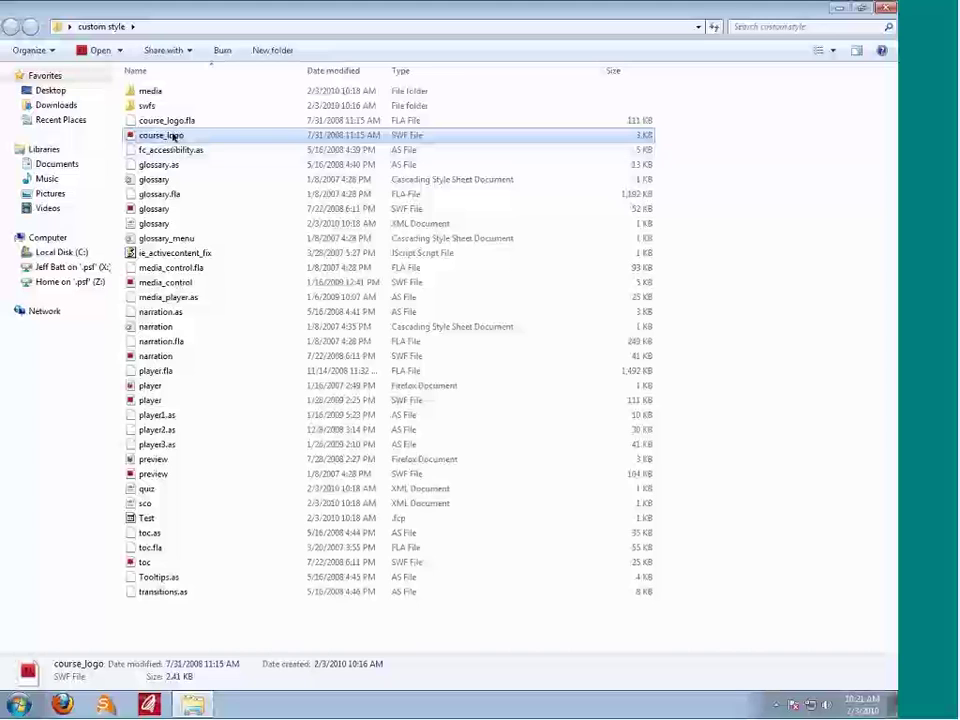
left_click(188, 122)
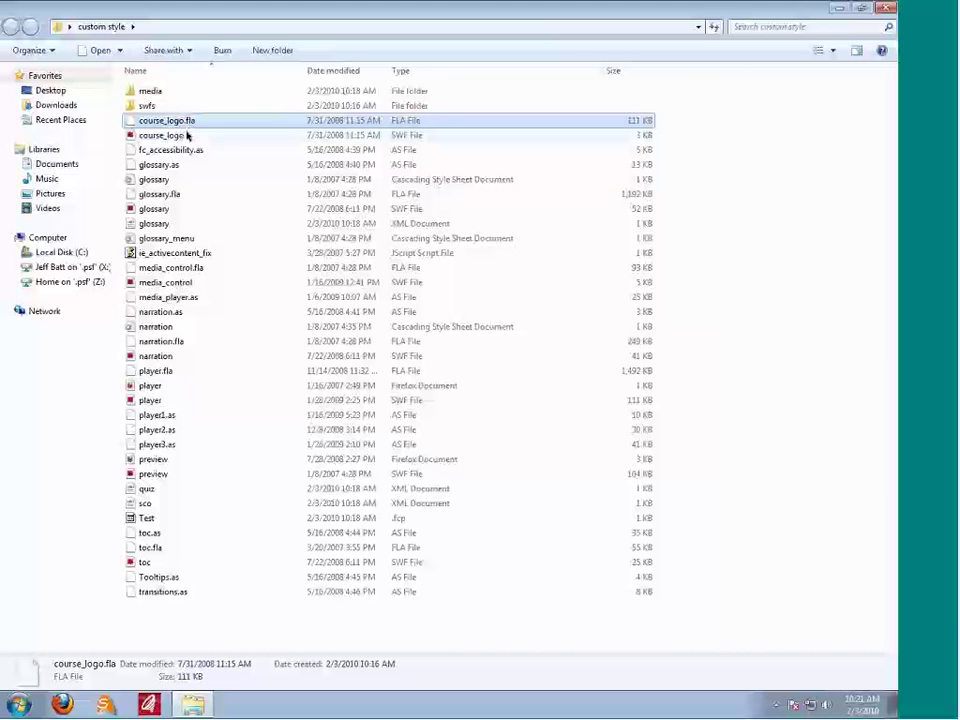
left_click(186, 135)
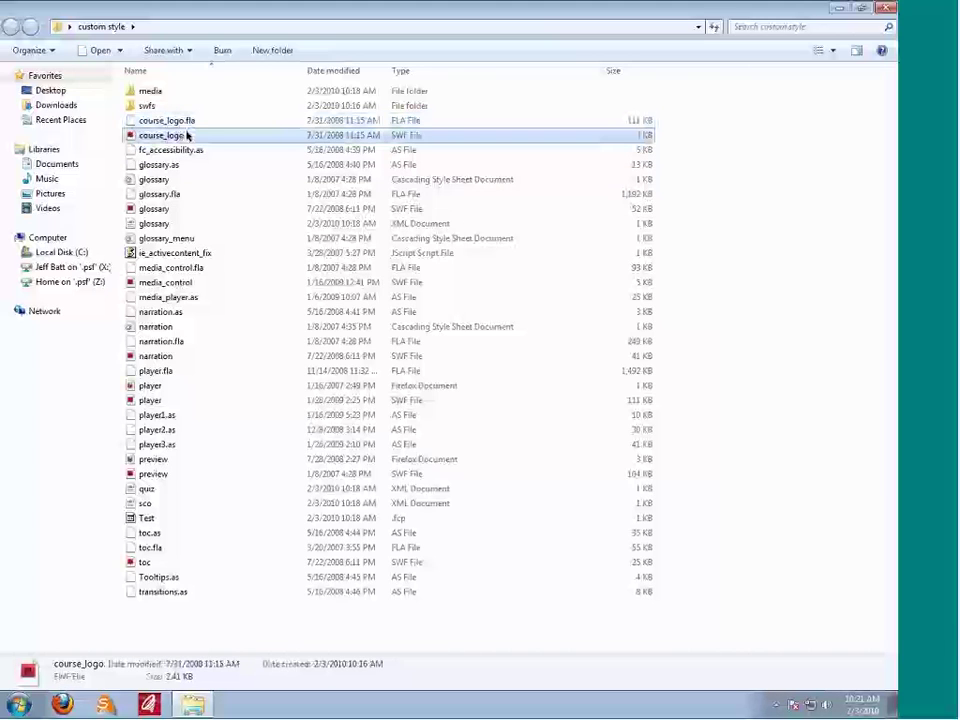
left_click(165, 402)
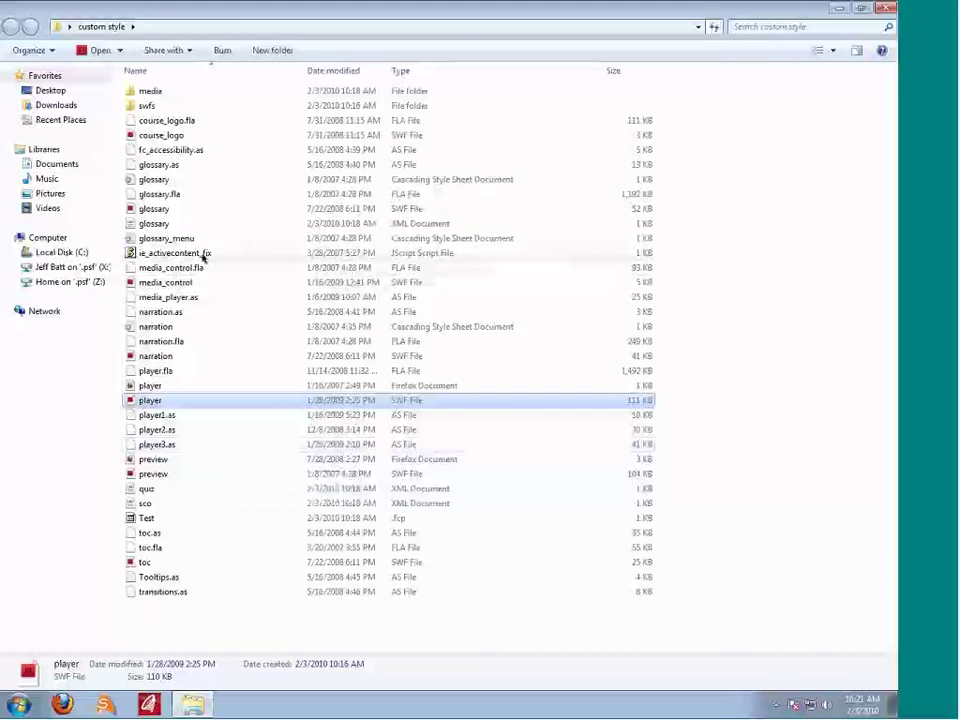
left_click(156, 257)
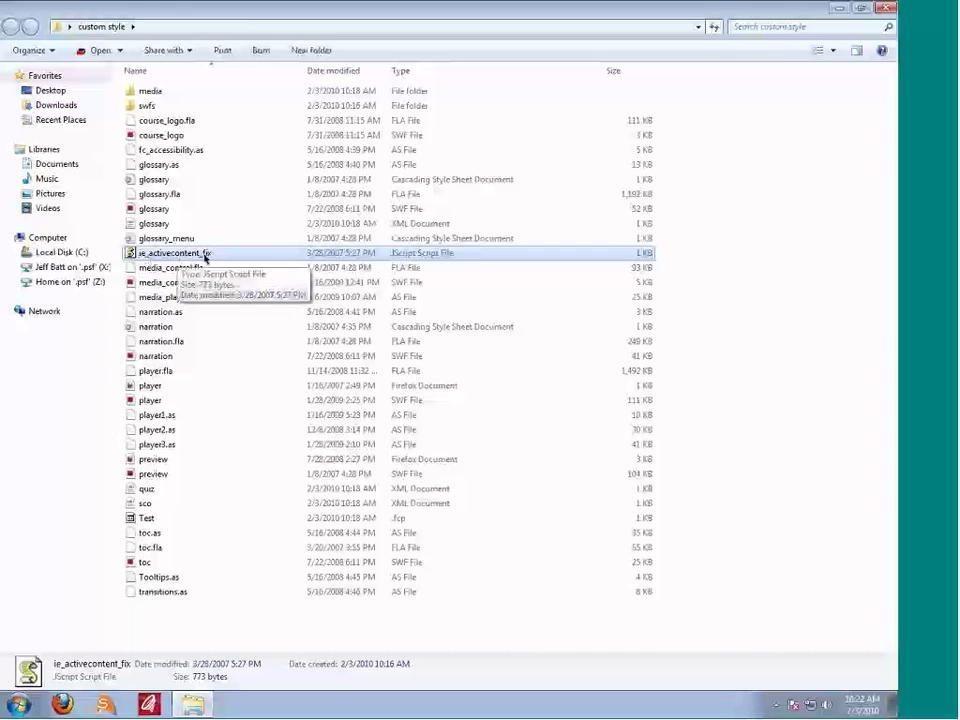
left_click(184, 475)
left_click(182, 461)
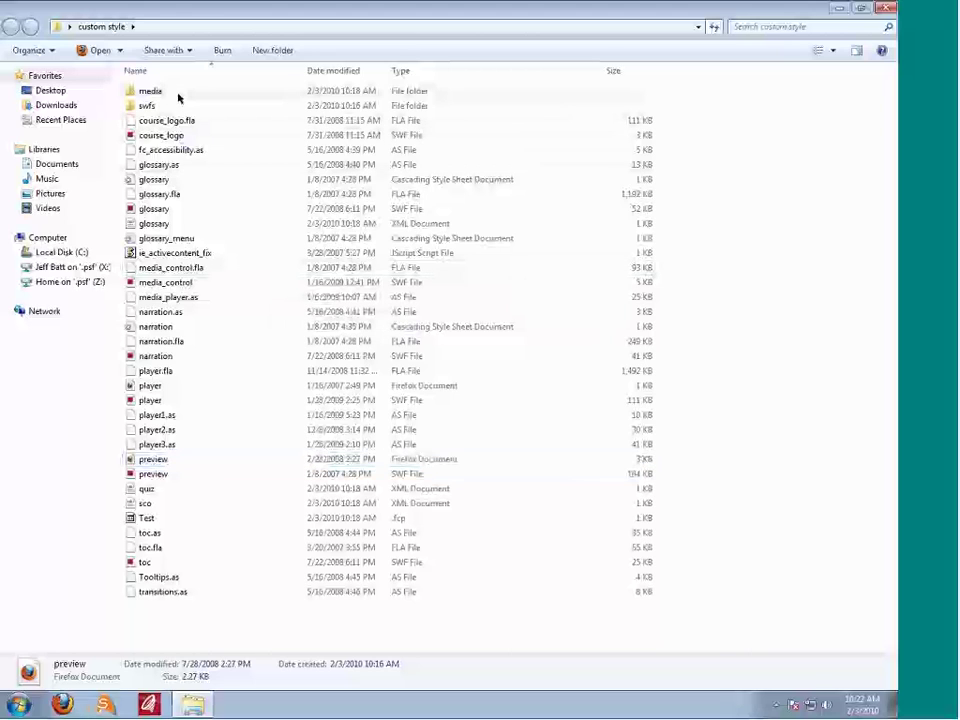
Step: Peek into the media folder, then open the swfs folder and check quiz.fla
double_click(165, 92)
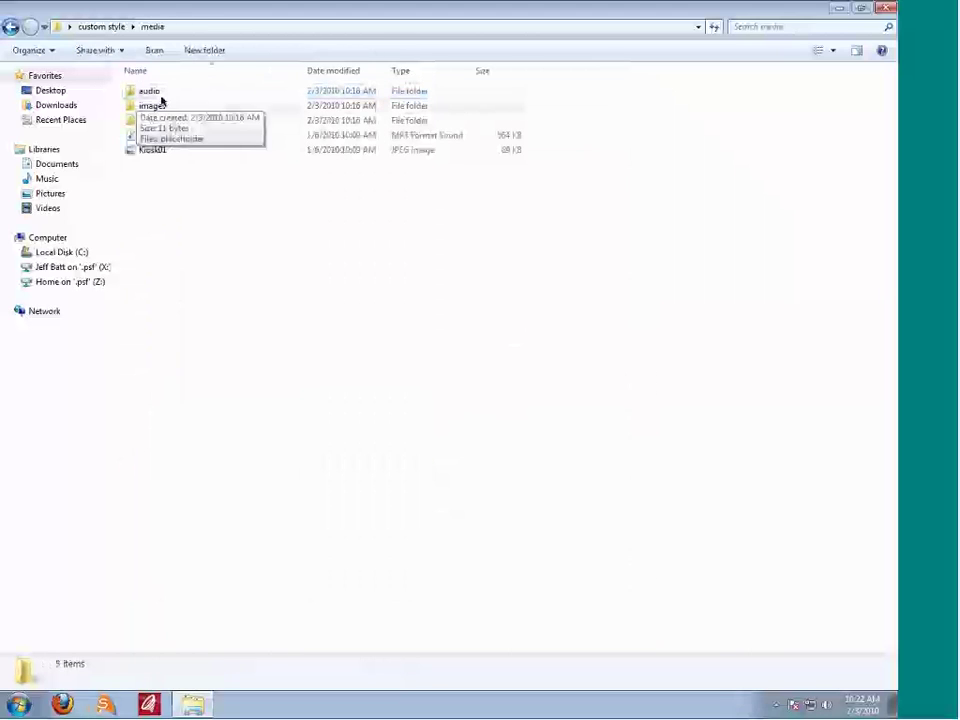
left_click(14, 28)
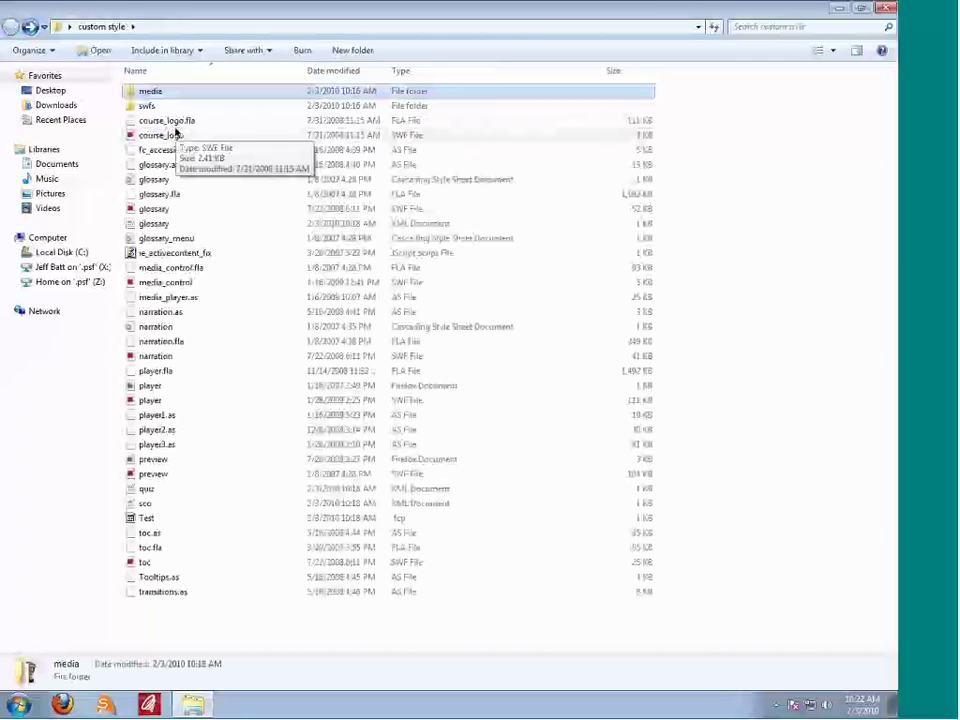
left_click(152, 107)
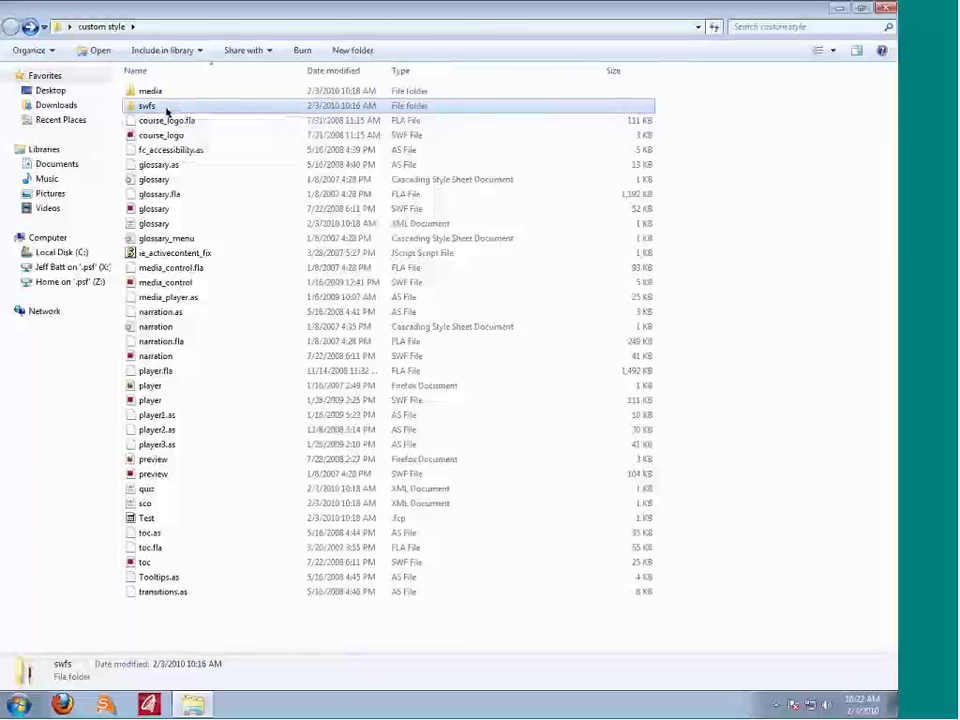
double_click(167, 108)
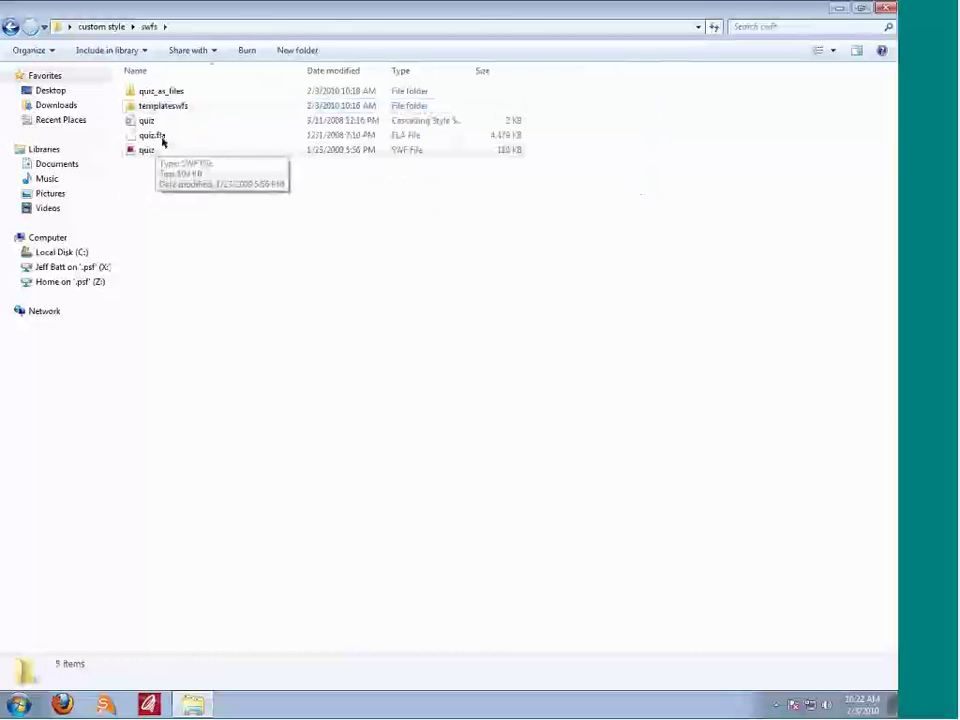
left_click(163, 136)
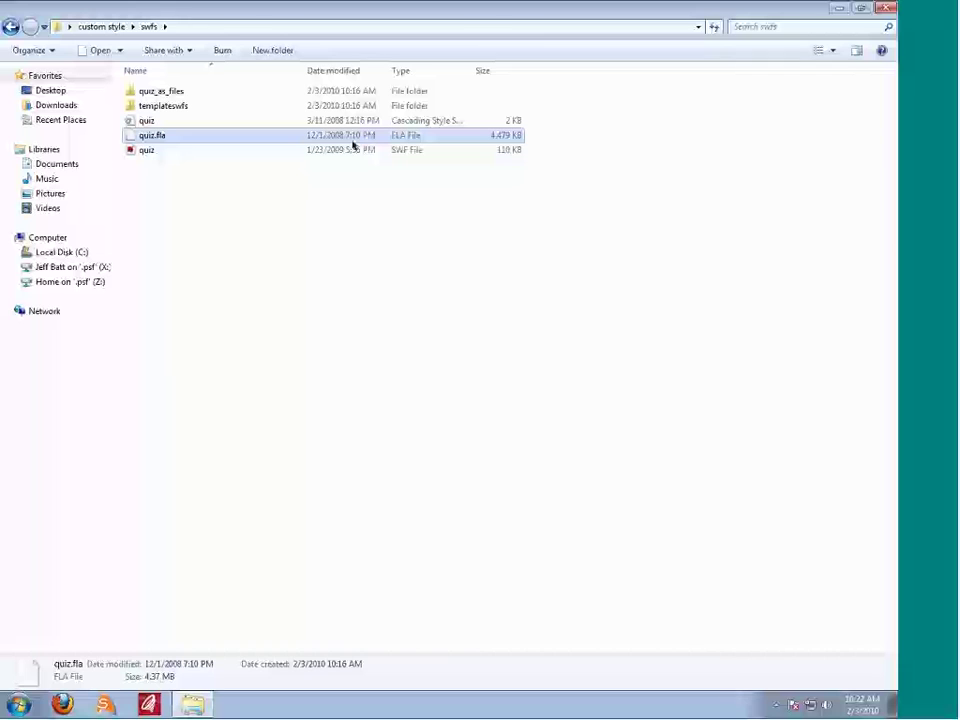
Step: Survey the rapidintake templates in templateswfs, checking ri_textaudio_pg.fla in rapidintake_textaudio
double_click(184, 105)
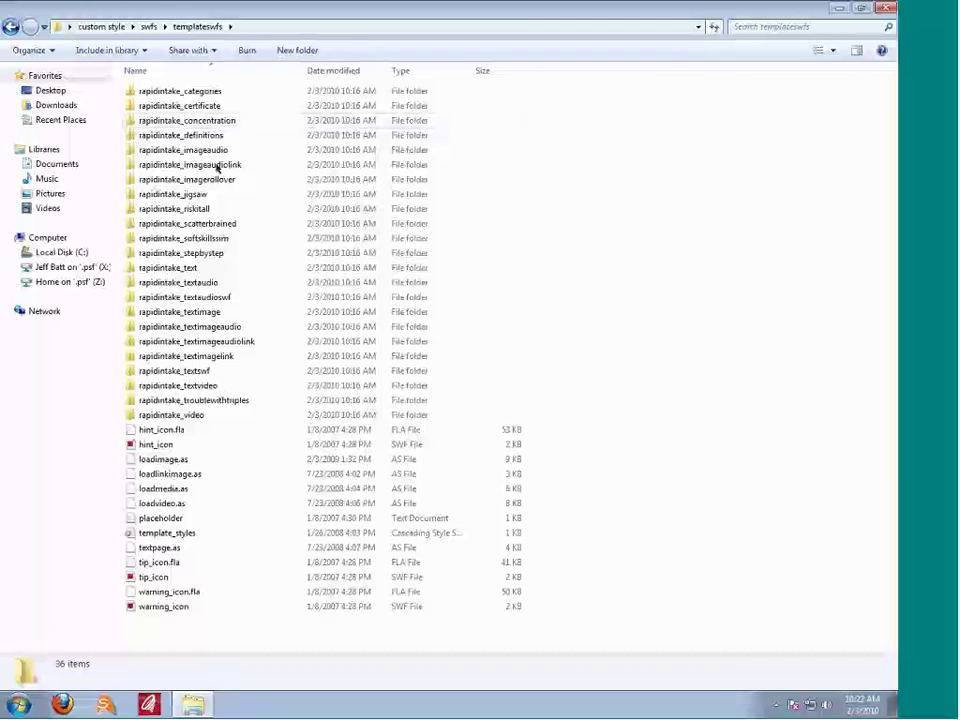
left_click(226, 135)
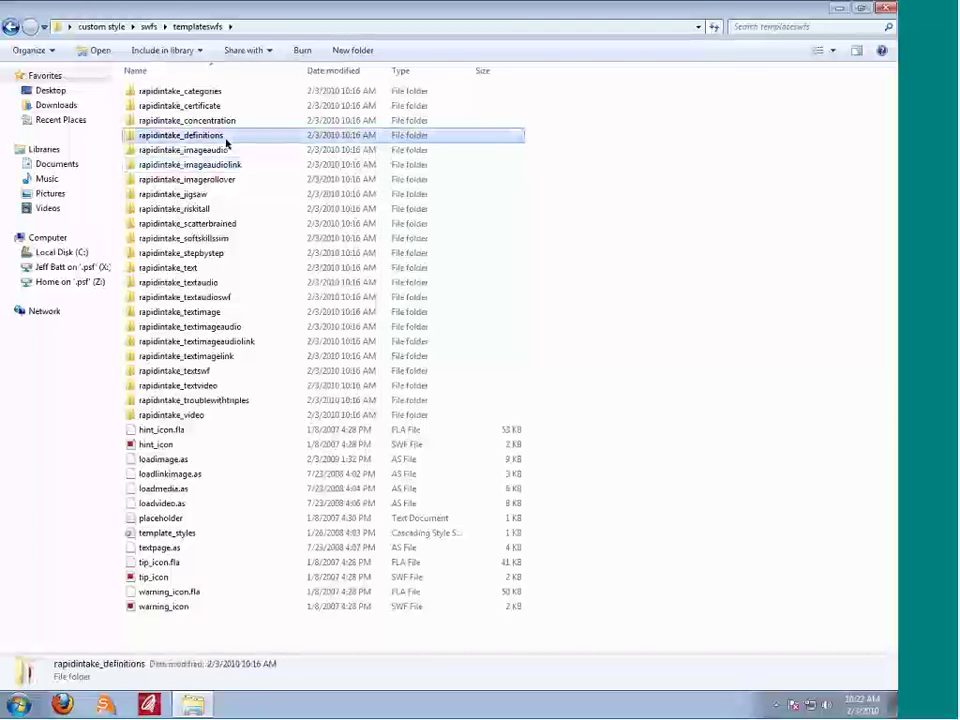
left_click(228, 149)
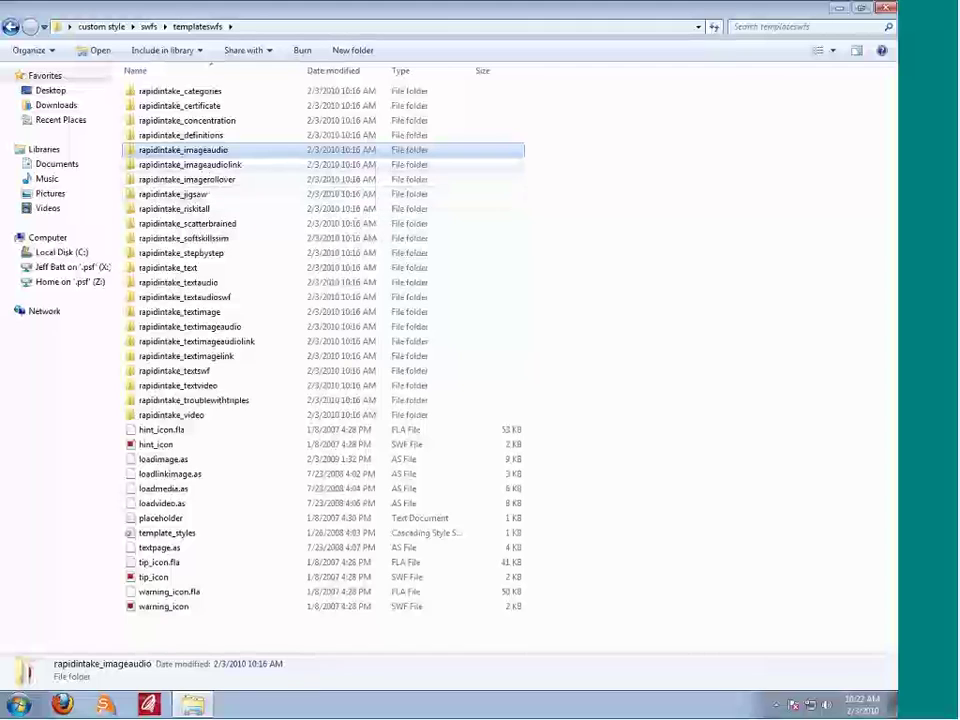
left_click(221, 256)
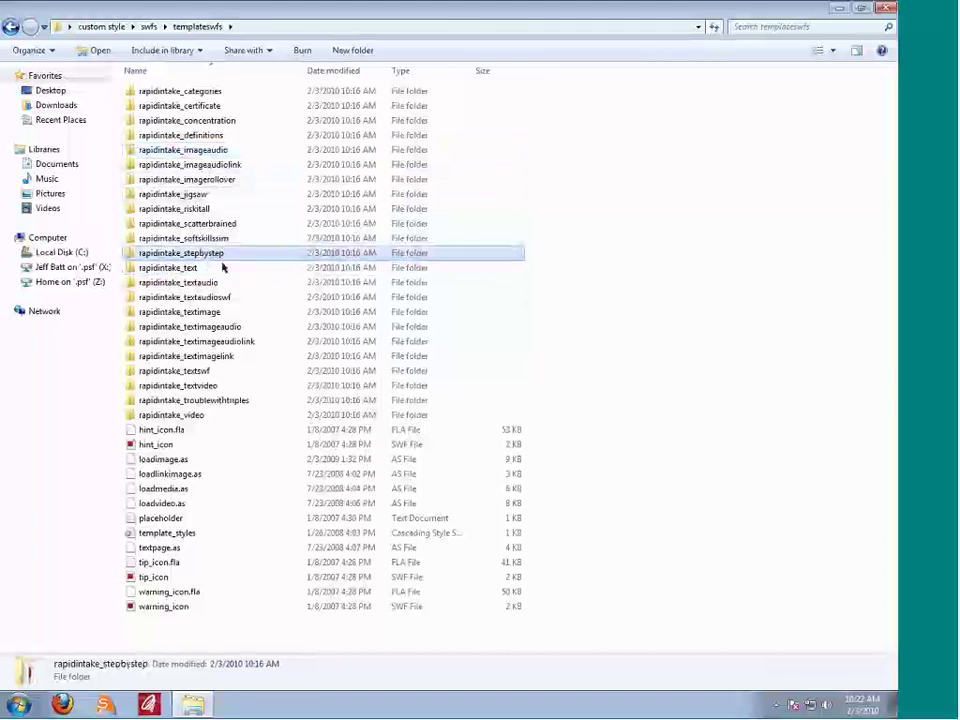
left_click(225, 281)
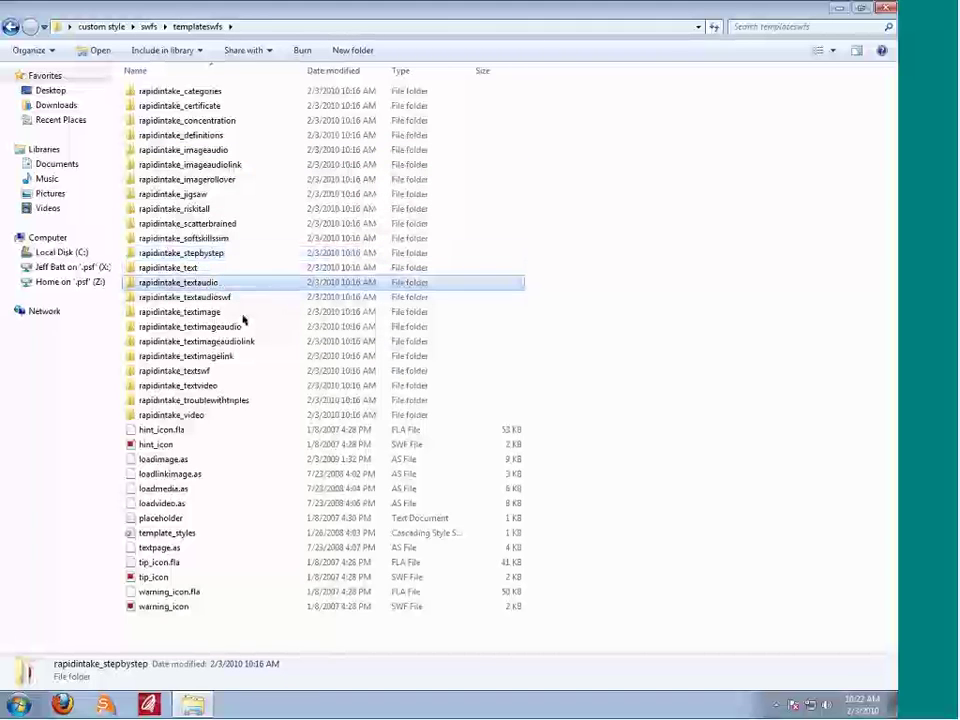
double_click(216, 283)
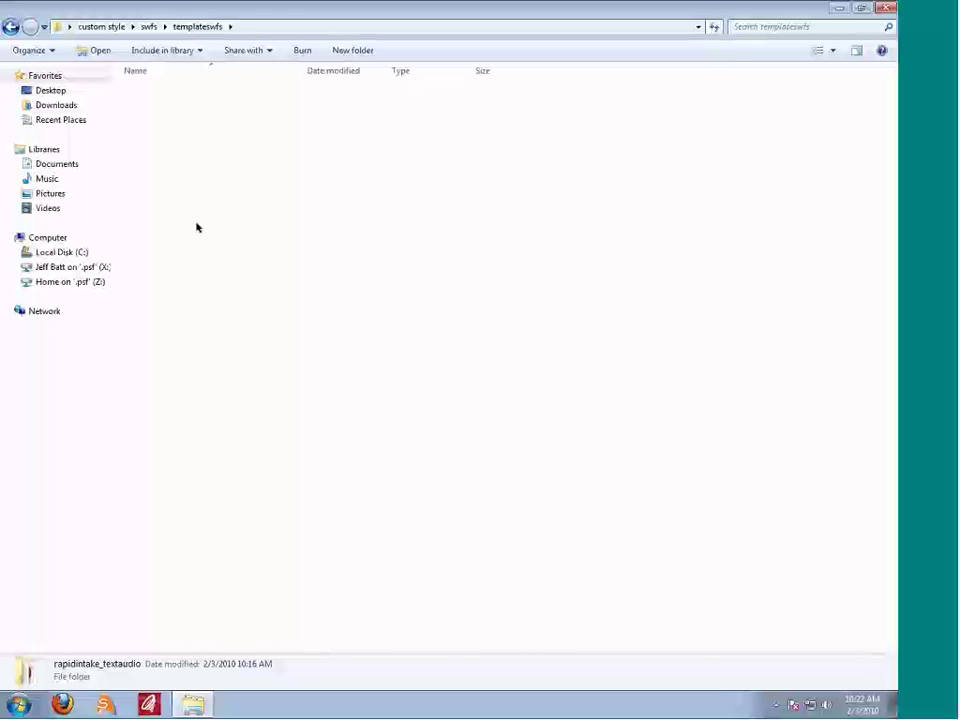
left_click(175, 93)
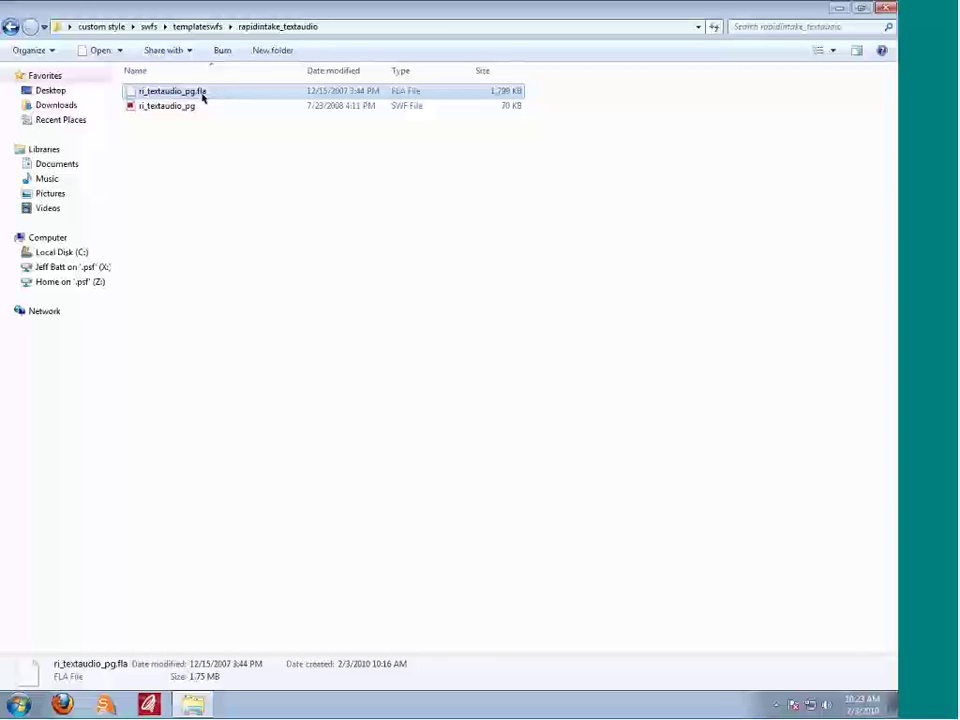
Step: Back in custom style, point out the sco XML and player SWF, then go to Firefox
left_click(11, 26)
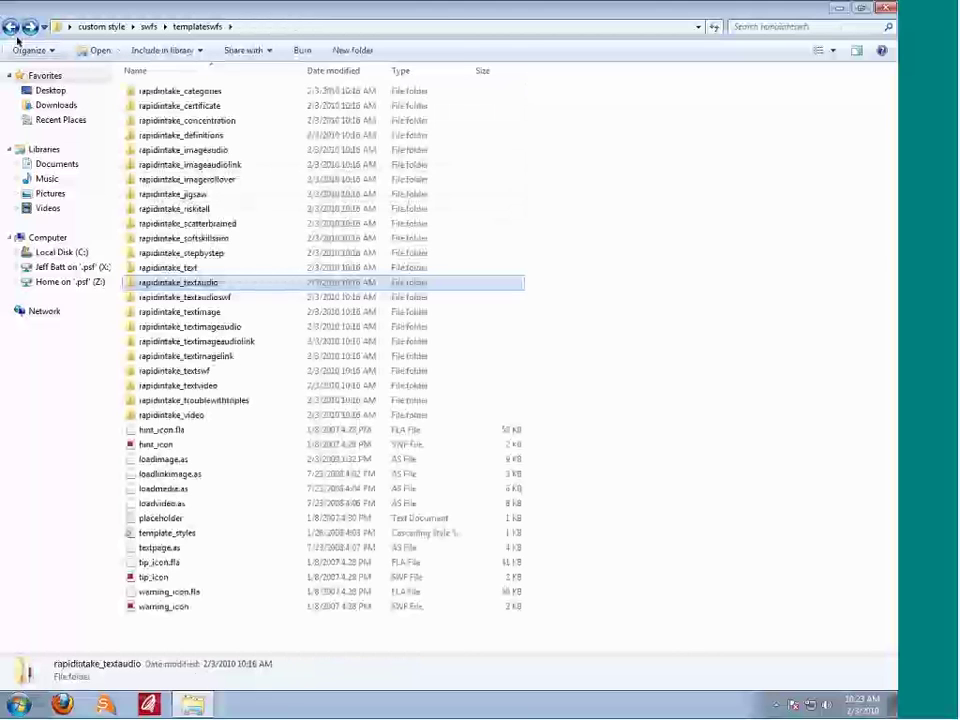
left_click(12, 26)
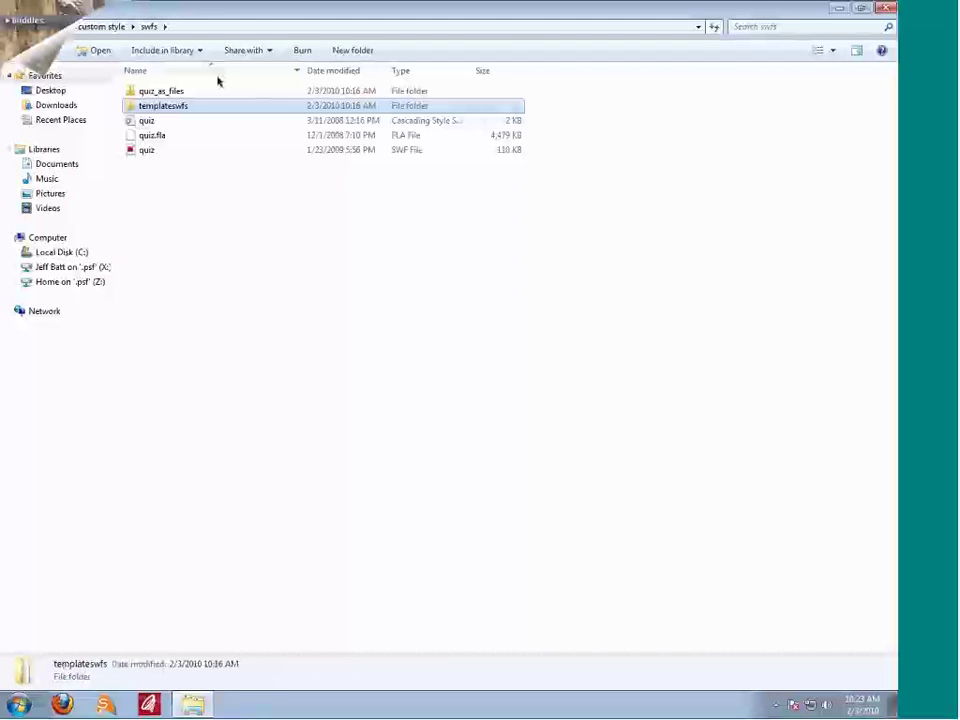
left_click(12, 26)
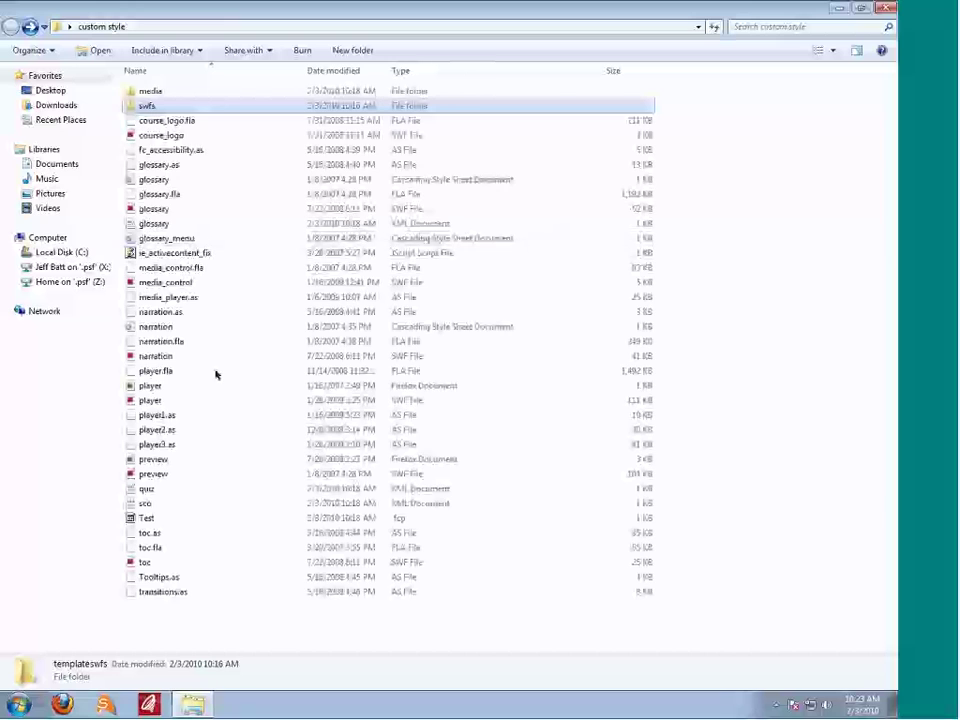
left_click(167, 504)
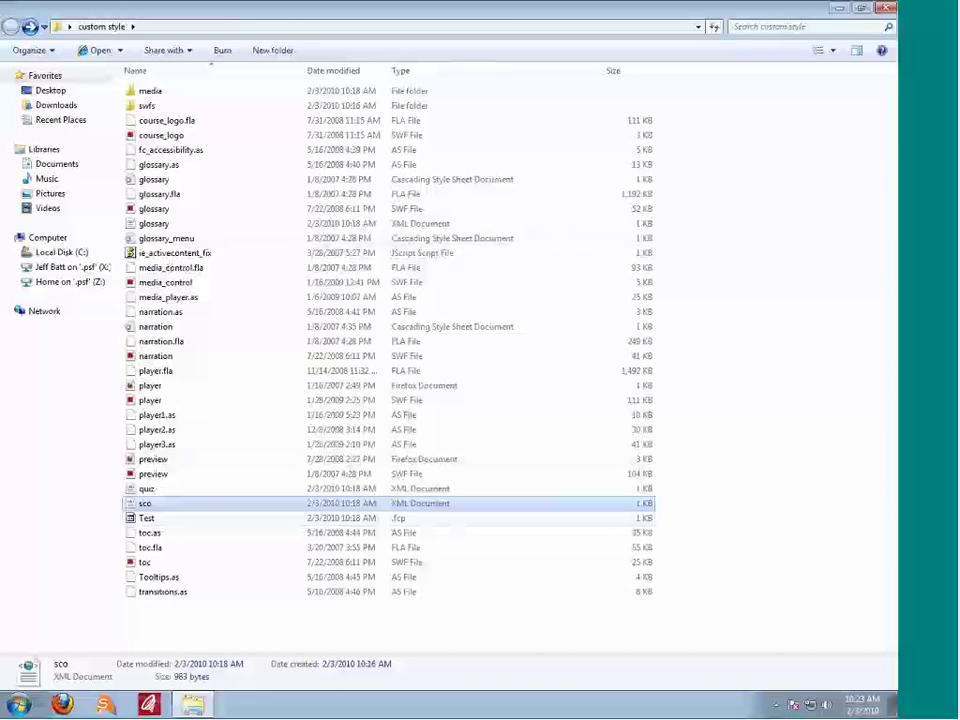
left_click(172, 402)
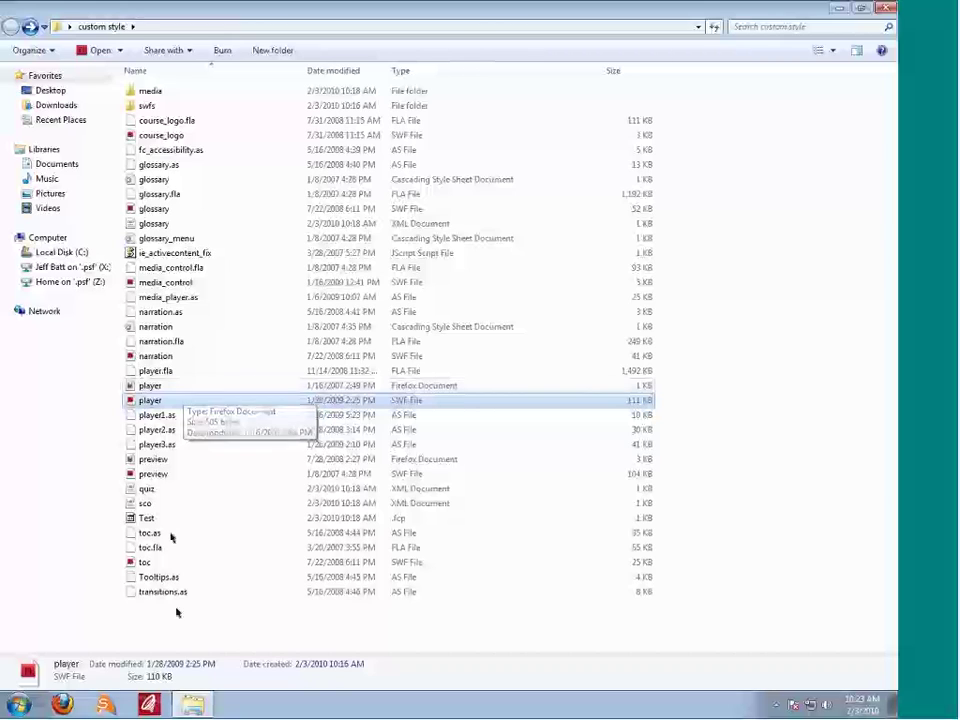
left_click(172, 505)
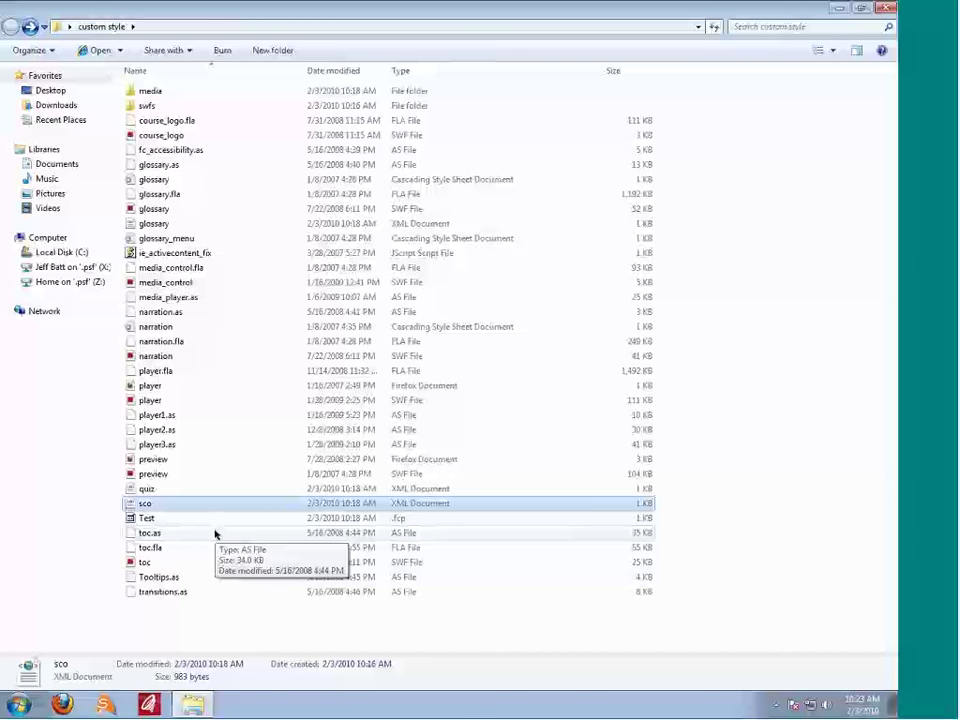
key("ctrl+Left")
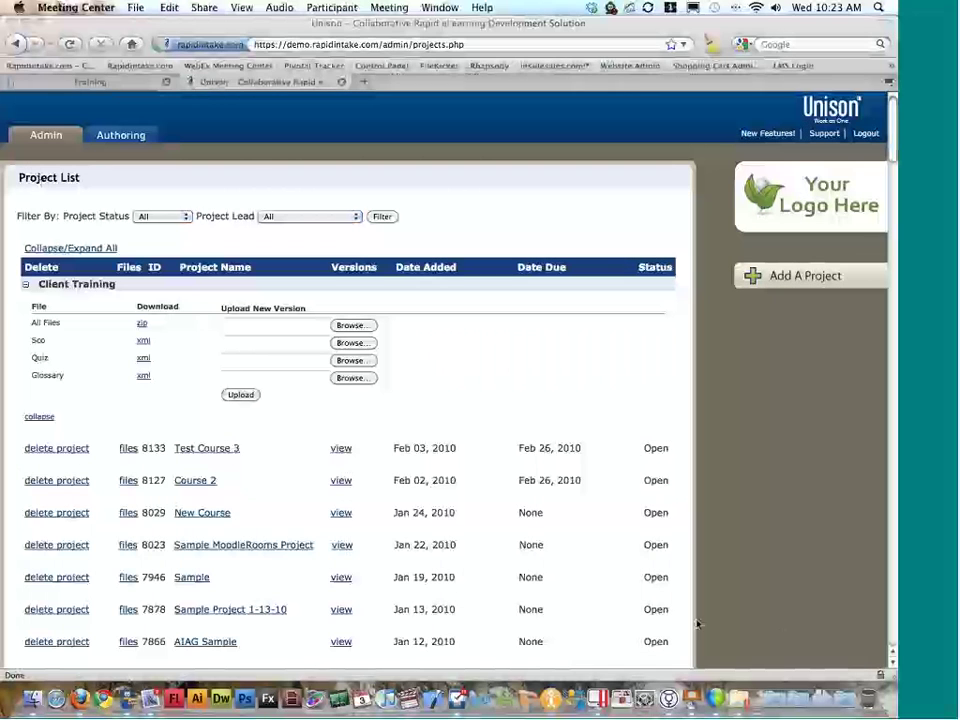
Step: Return to the Explorer workspace and close the custom style folder window
left_click(788, 502)
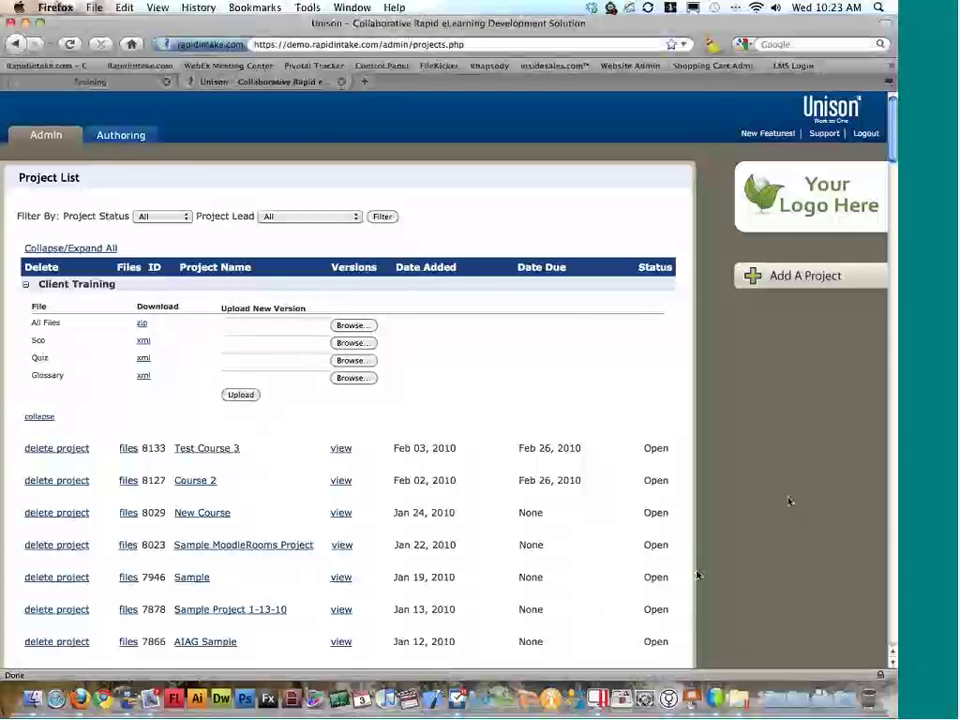
key("ctrl+Right")
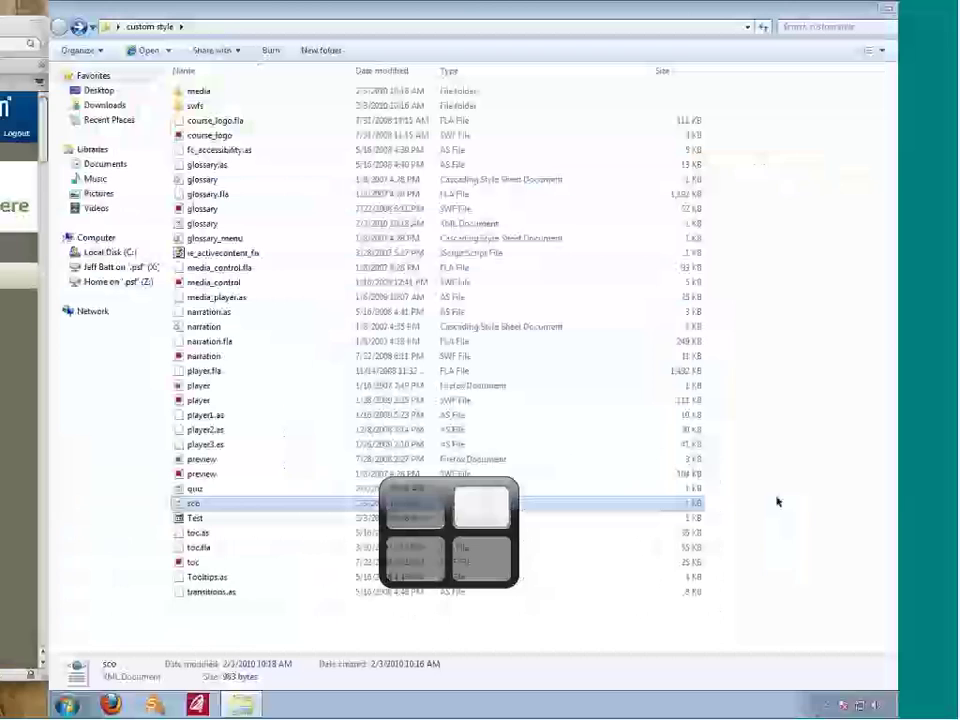
key("alt+F4")
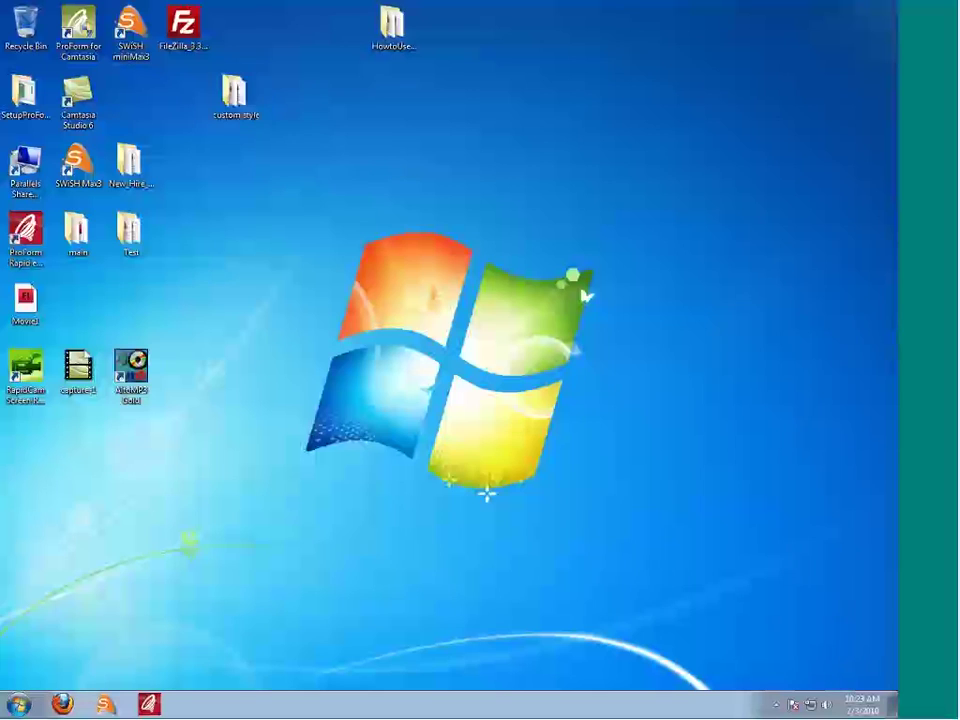
Step: Copy the custom style folder into the Desktop folder on the Home drive (Z:)
left_click(15, 706)
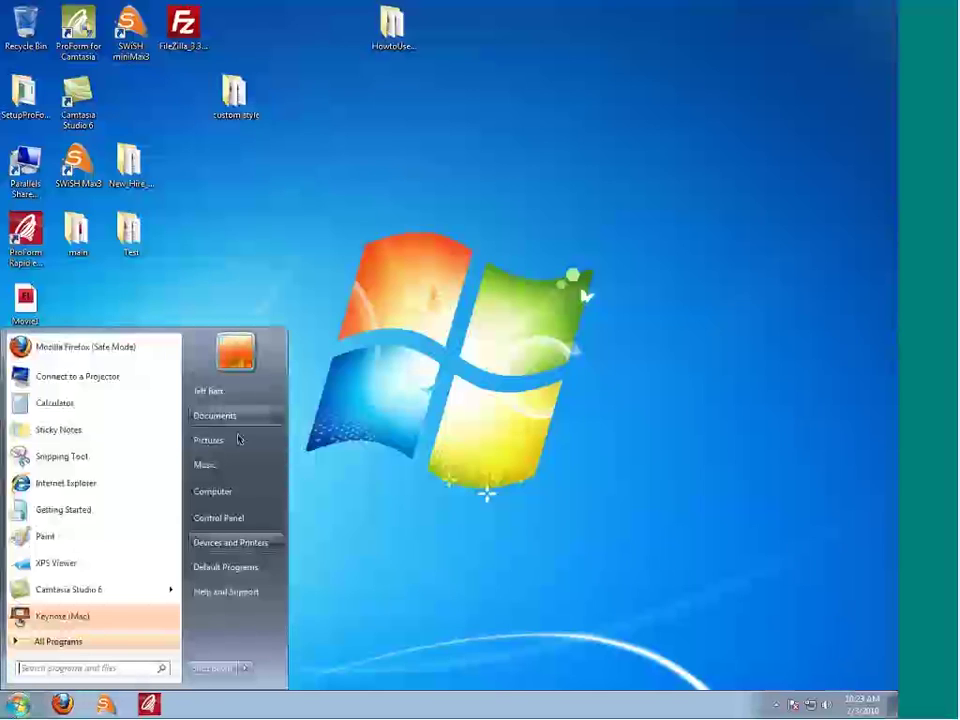
left_click(230, 491)
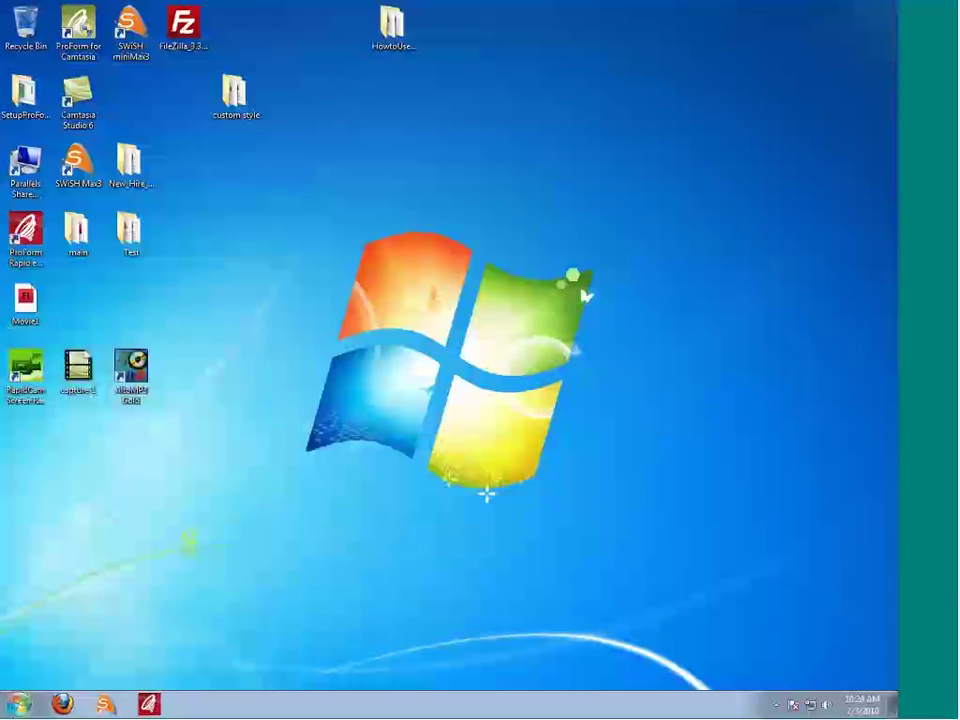
left_click_drag(600, 8, 501, 76)
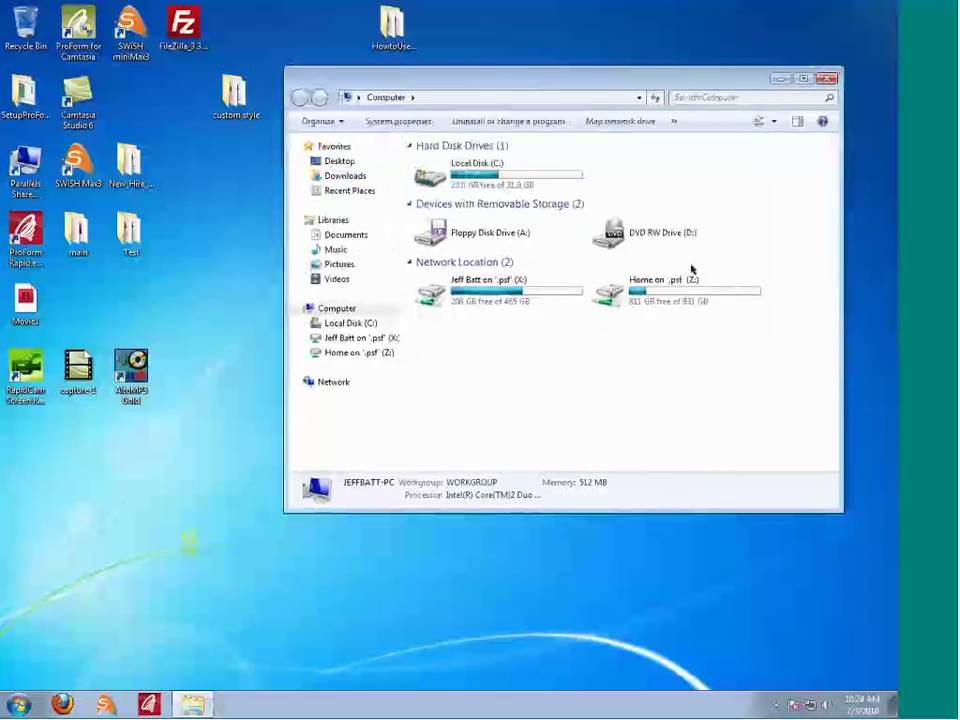
left_click(688, 283)
key("shift+Left")
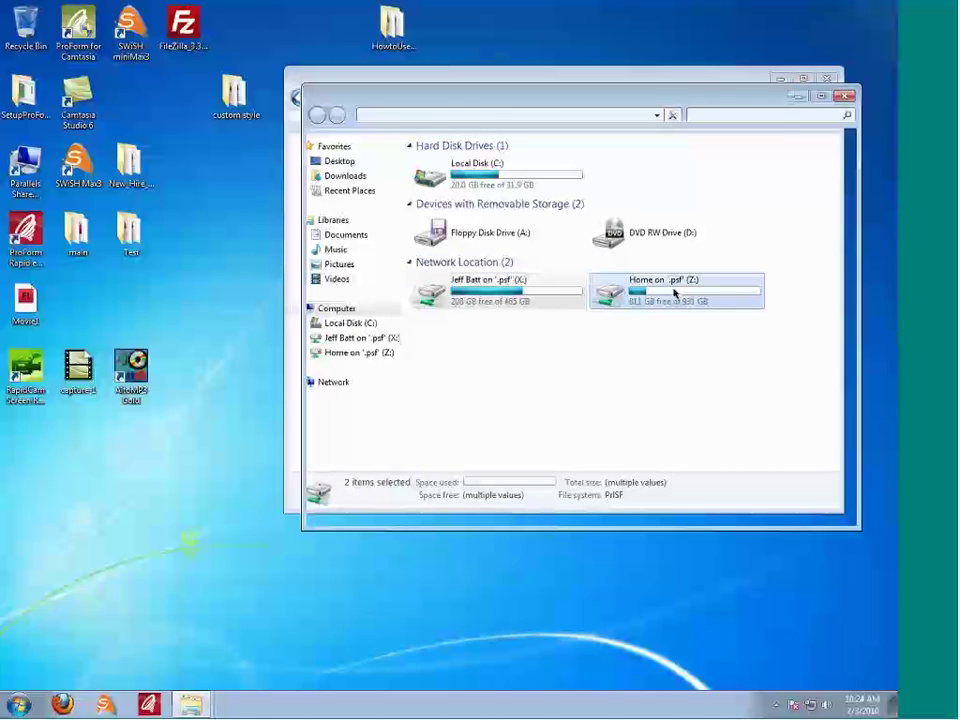
double_click(462, 193)
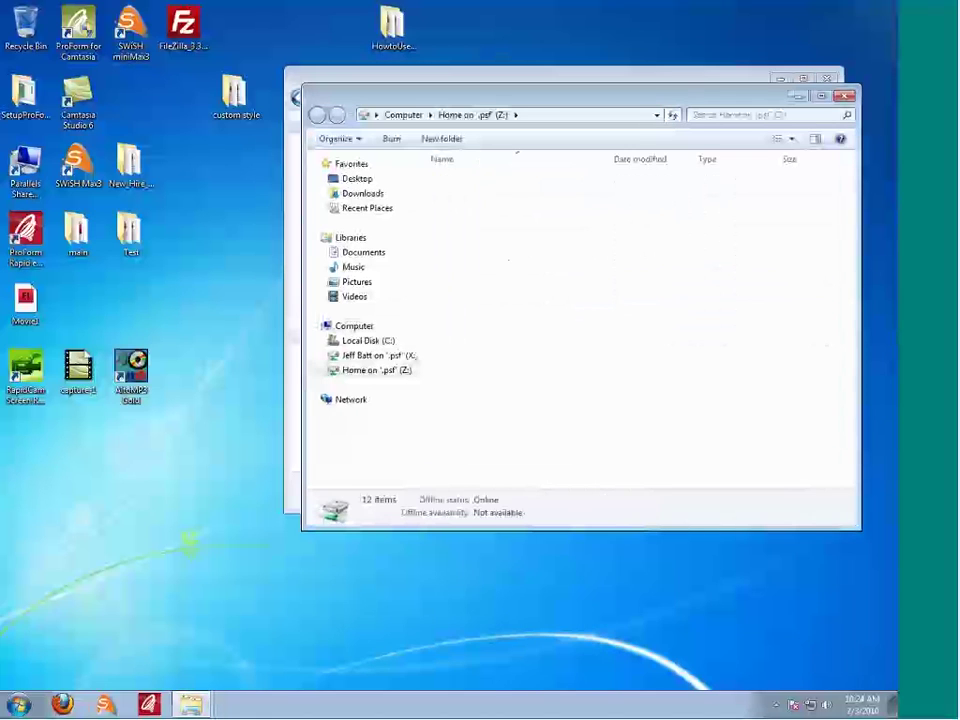
left_click_drag(233, 95, 525, 281)
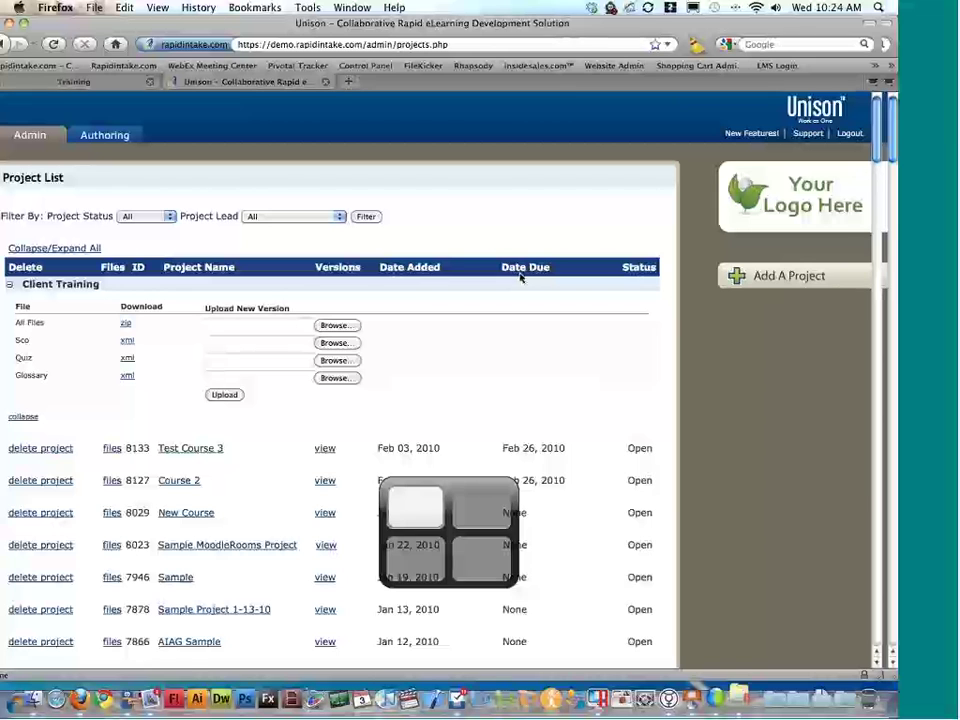
Step: On the Mac desktop, open custom style in an enlarged Finder window and select player.fla
key("ctrl+Right")
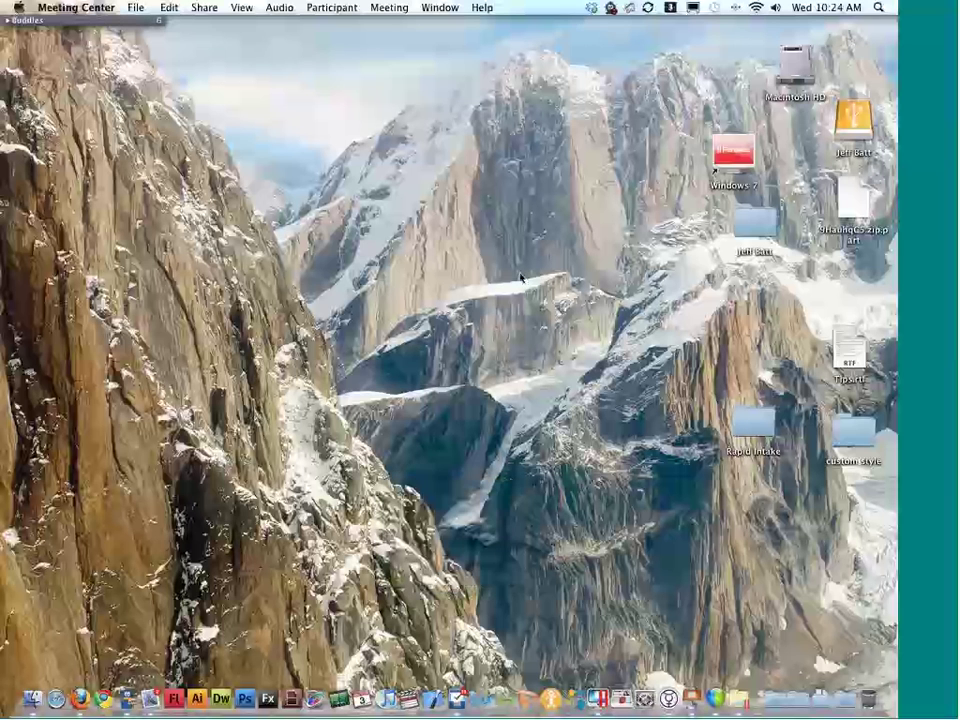
left_click_drag(851, 438, 390, 195)
double_click(390, 195)
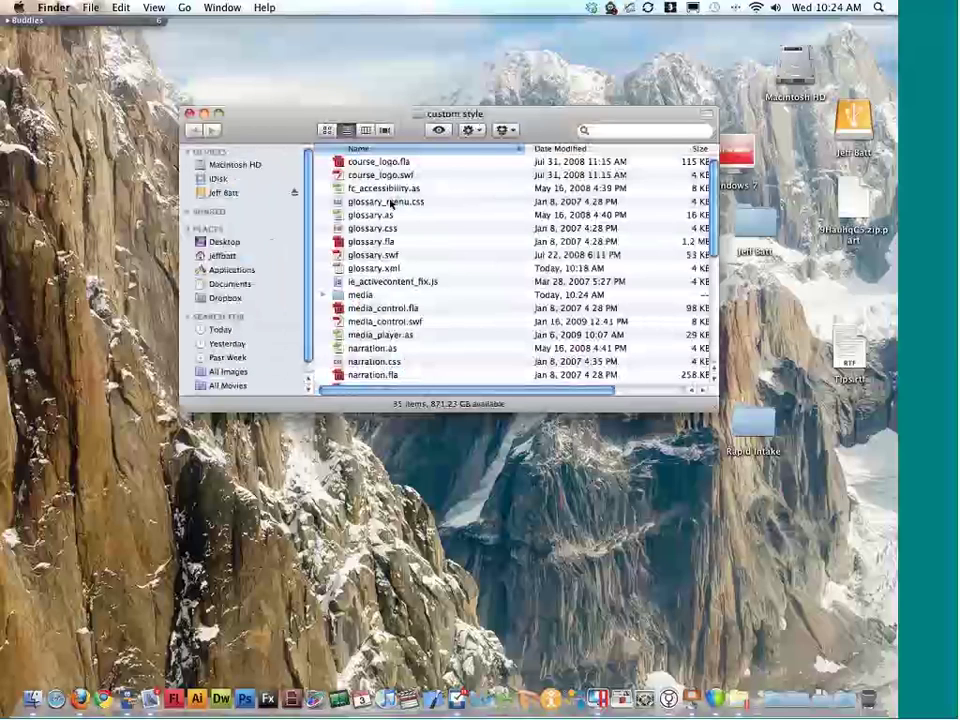
left_click_drag(714, 407, 830, 575)
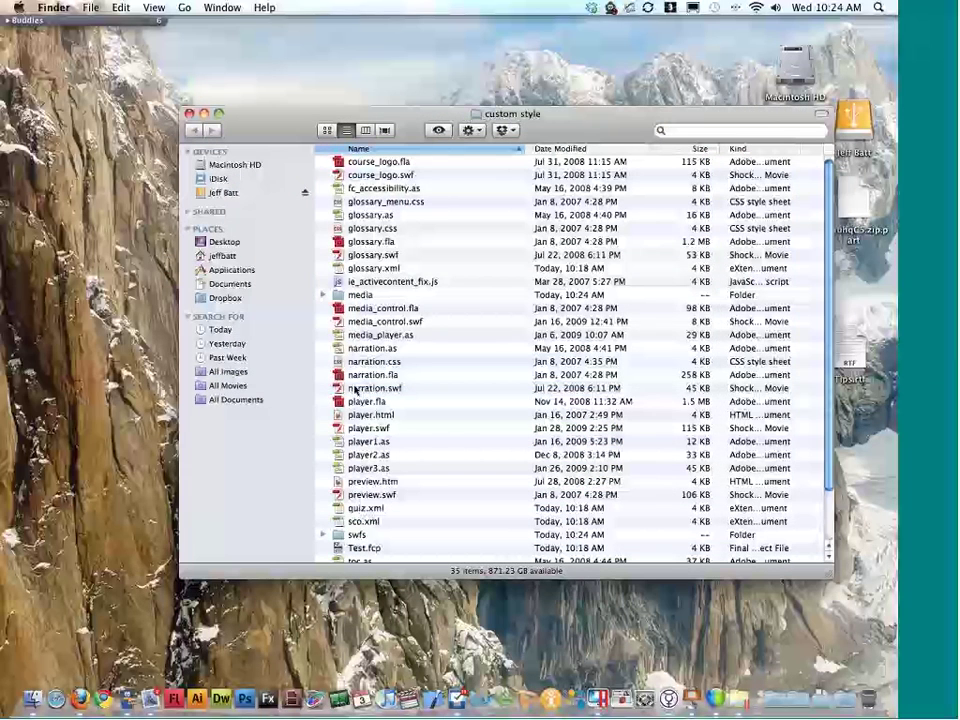
left_click(370, 401)
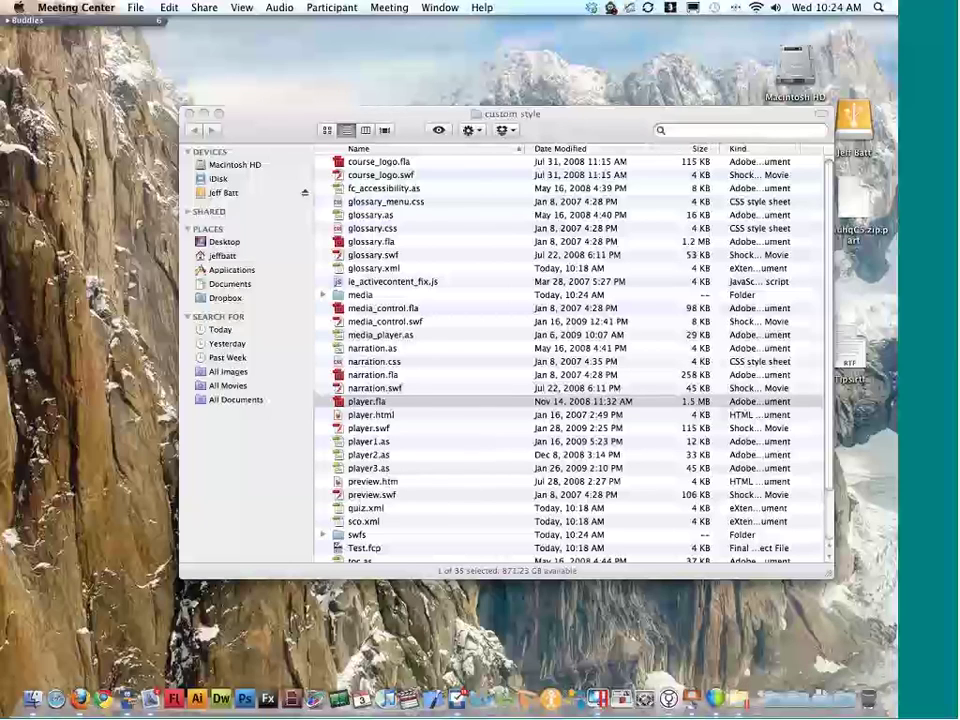
left_click(435, 399)
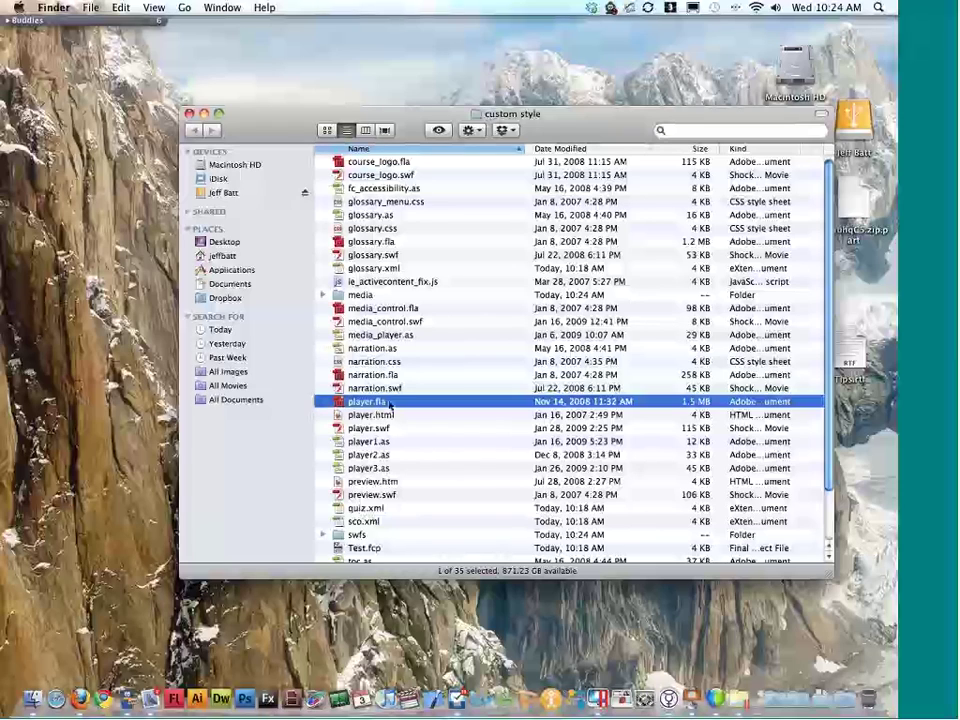
left_click_drag(386, 404, 403, 429)
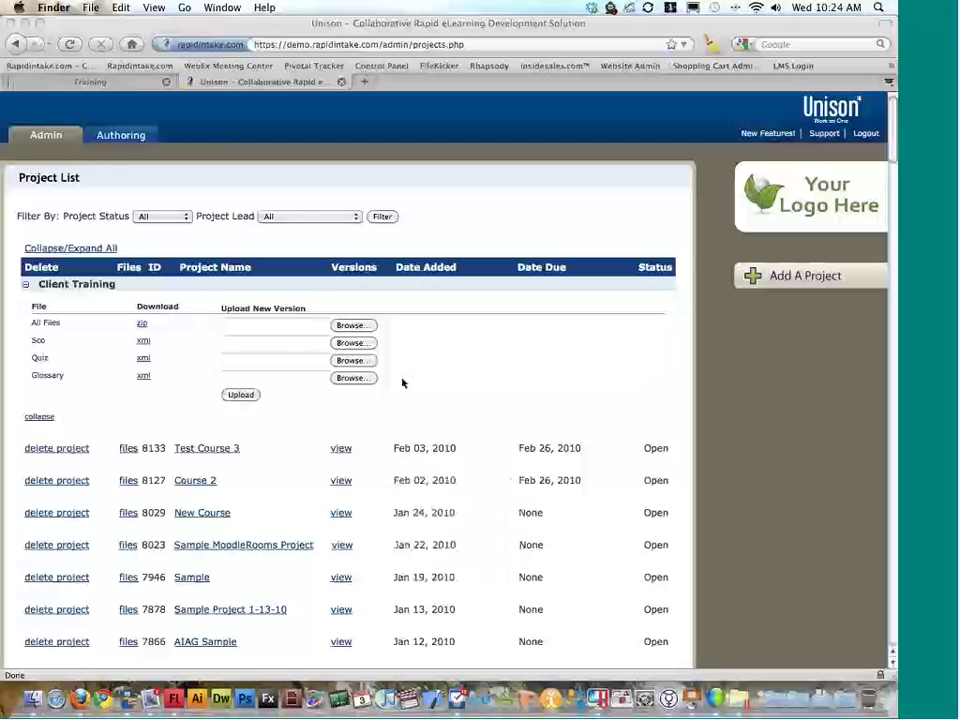
Step: Open player.fla in Flash and enlarge the layered Timeline panel below the Title stage
left_click(538, 221)
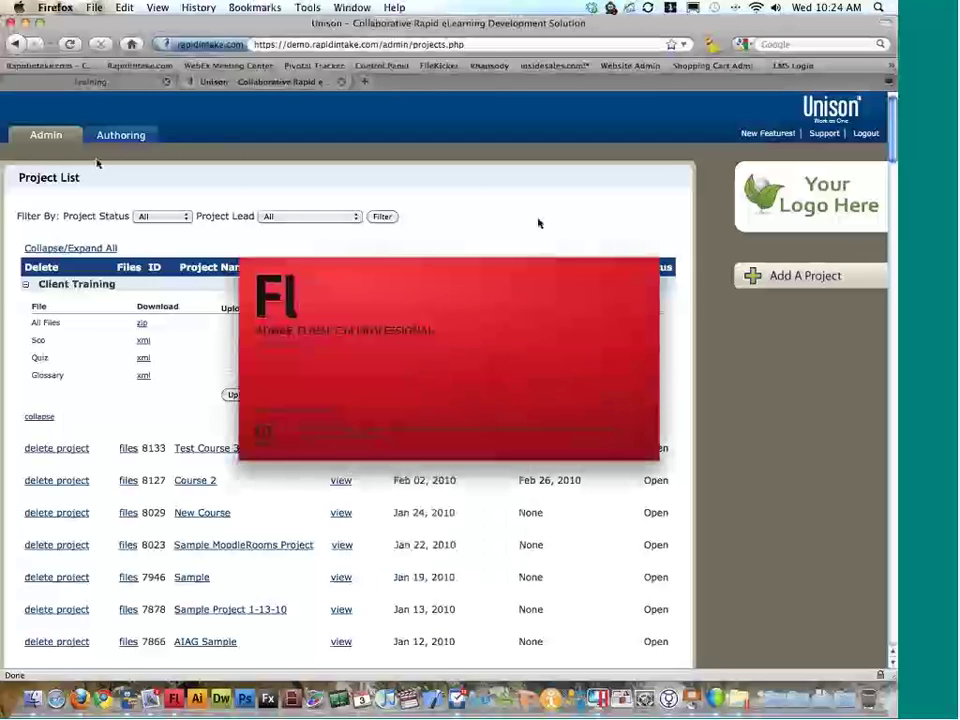
left_click(122, 136)
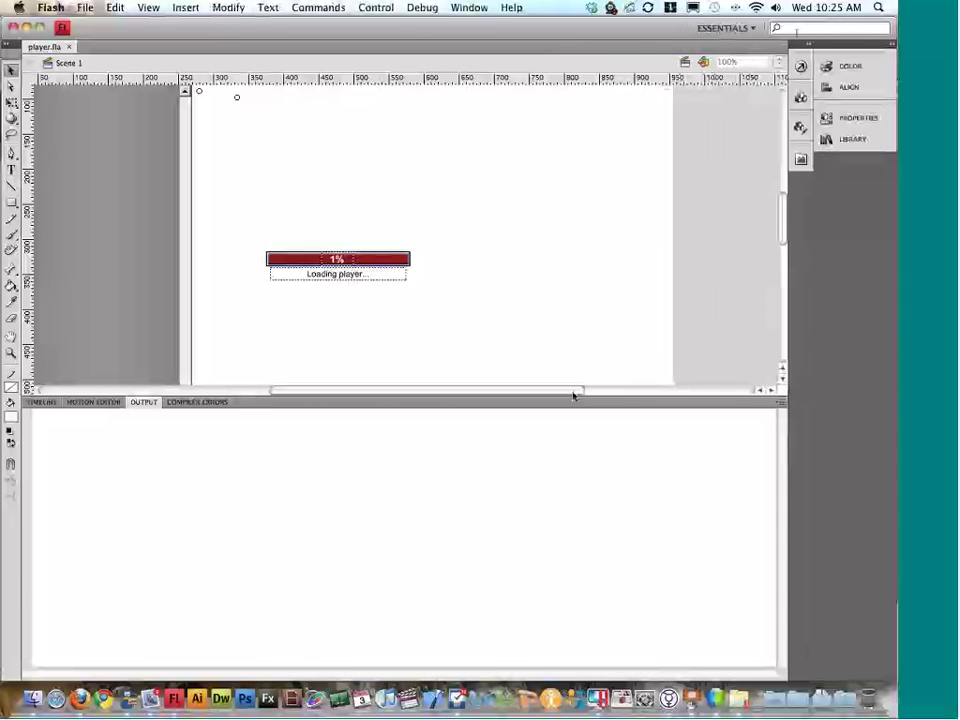
left_click_drag(574, 392, 567, 541)
scroll(750, 281, "left", 5)
scroll(750, 281, "up", 3)
scroll(750, 281, "right", 3)
scroll(750, 283, "right", 2)
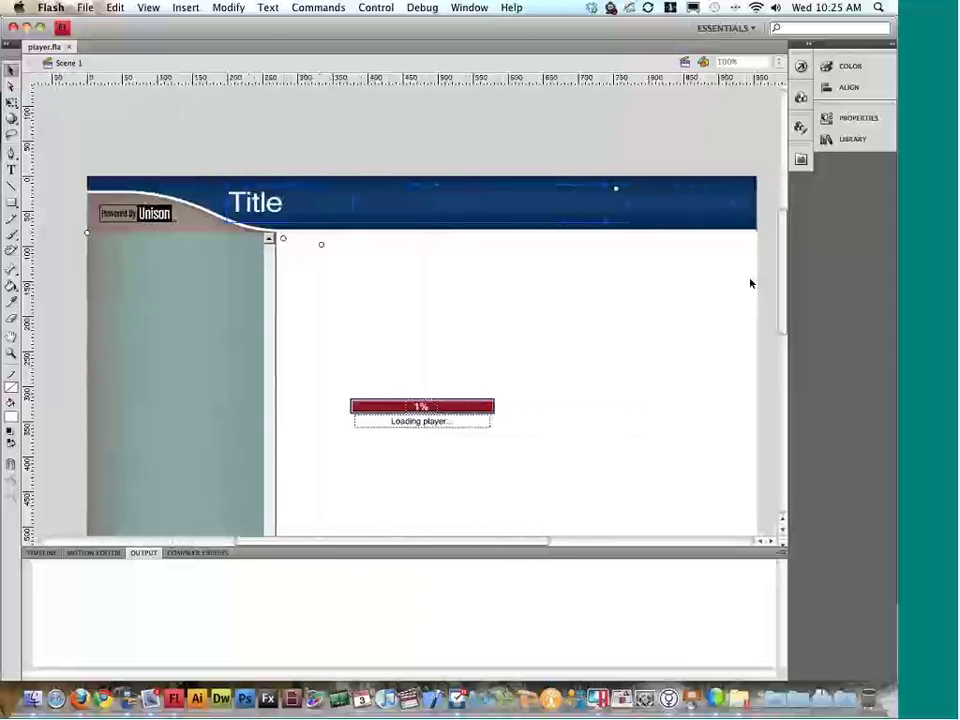
scroll(735, 281, "down", 2)
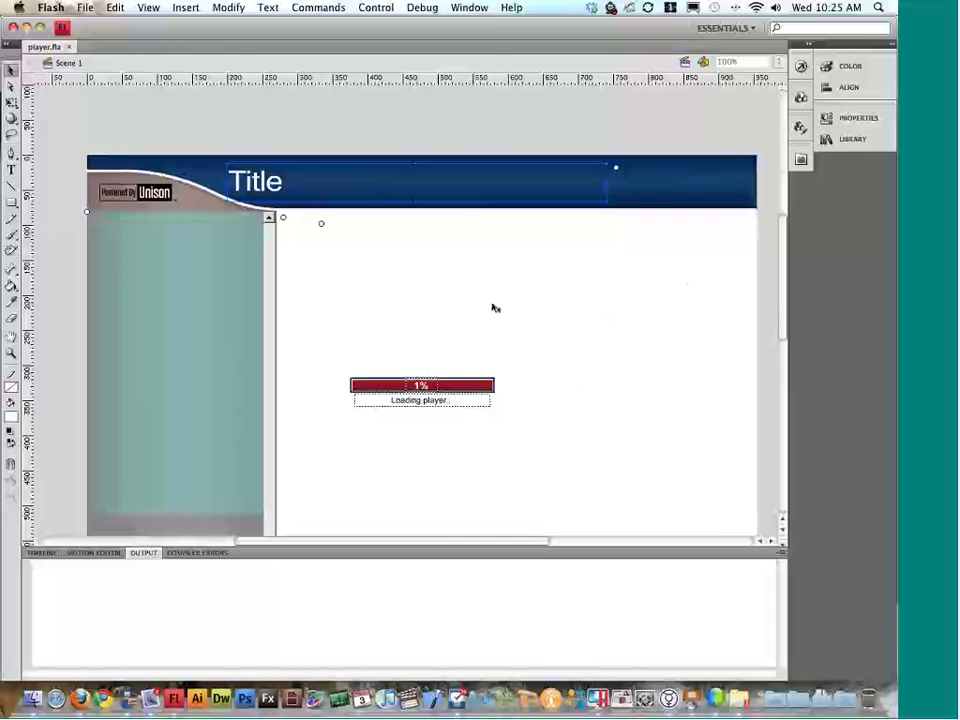
left_click(40, 552)
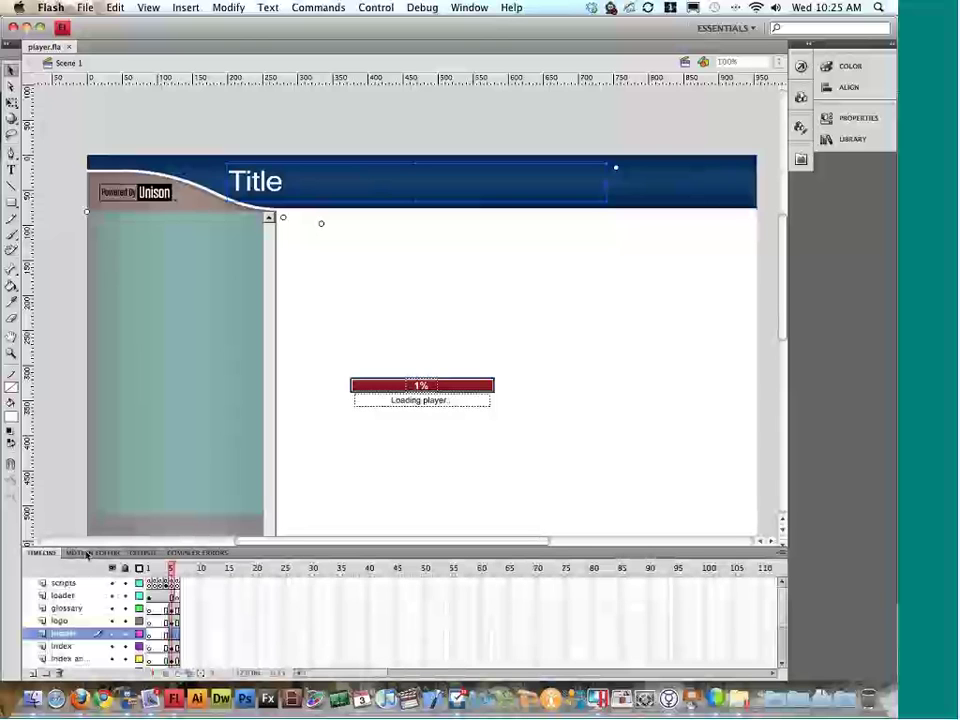
left_click_drag(267, 548, 284, 400)
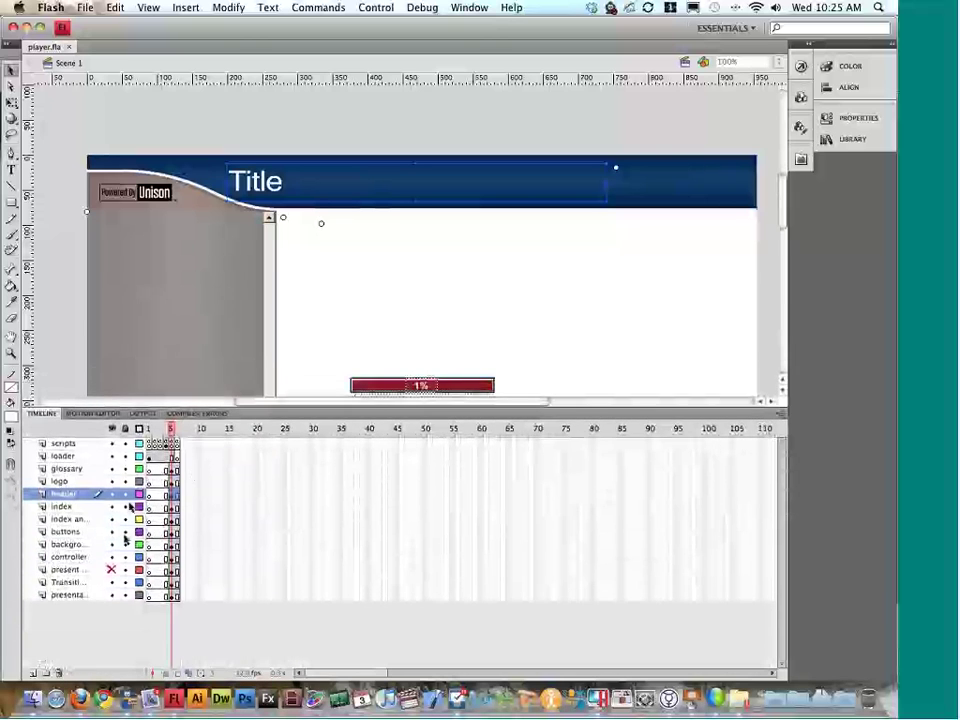
Step: Scrub the scripts layer to frame 5 to see the header, then back to frame 1's loading bar
left_click(166, 430)
left_click_drag(166, 430, 149, 430)
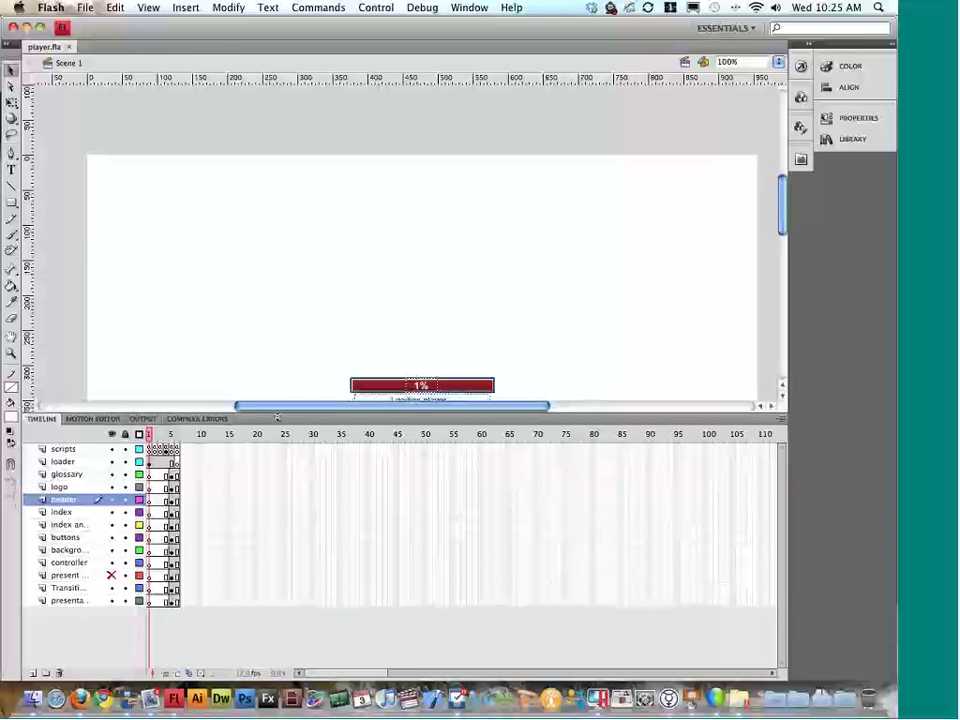
scroll(284, 351, "down", 3)
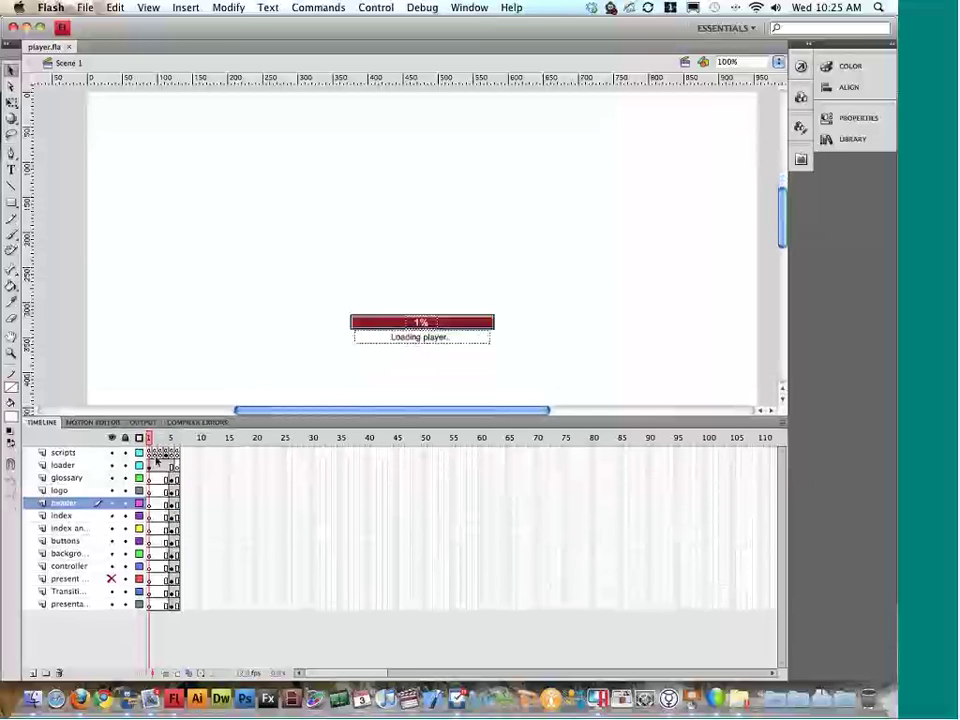
left_click(150, 453)
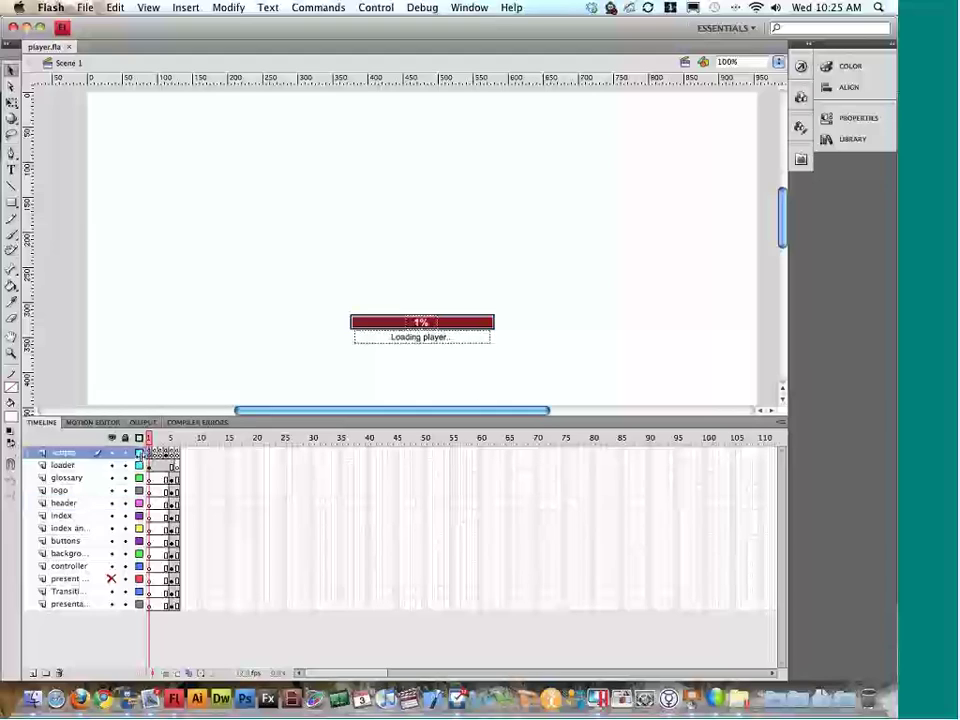
mouse_move(150, 440)
left_mouse_down()
mouse_move(163, 444)
mouse_move(150, 445)
left_mouse_up()
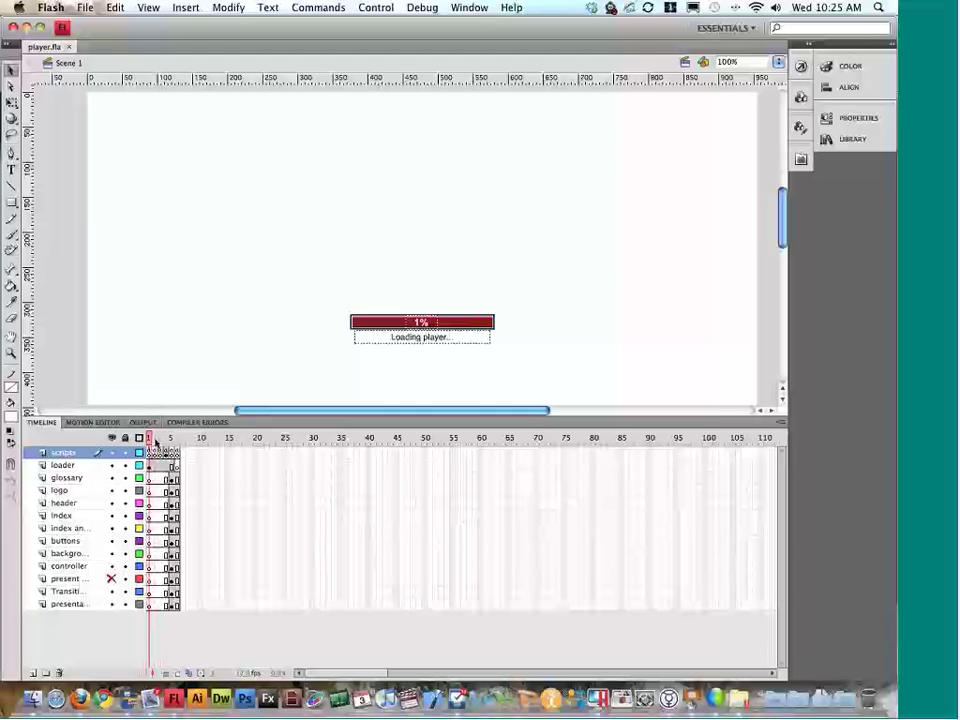
left_click_drag(161, 441, 177, 440)
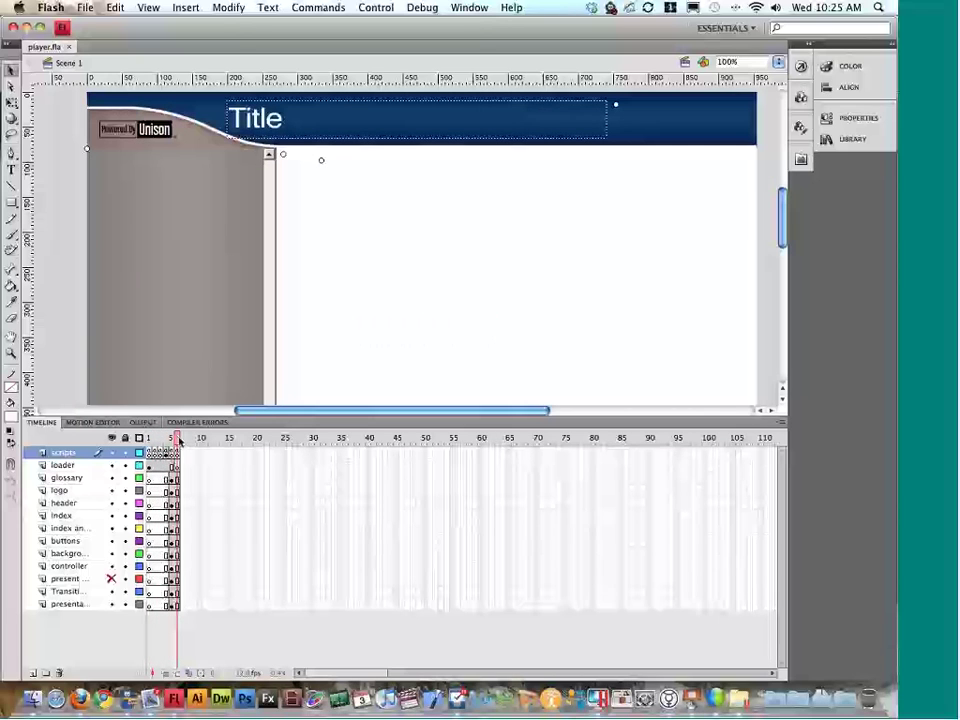
scroll(356, 296, "right", 5)
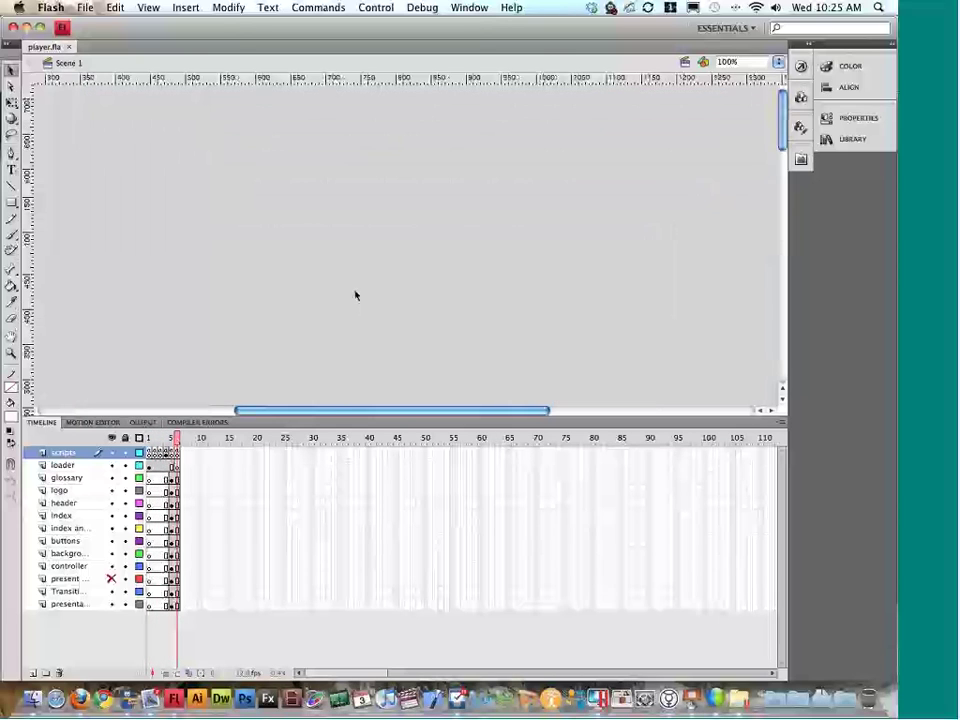
scroll(364, 291, "left", 4)
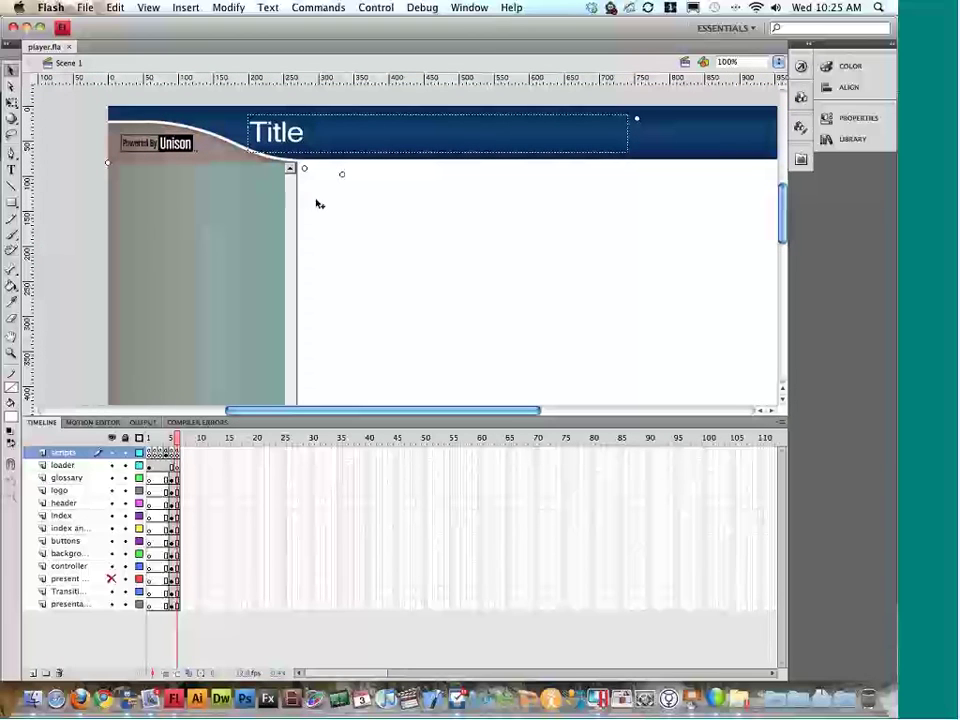
left_click_drag(176, 438, 151, 440)
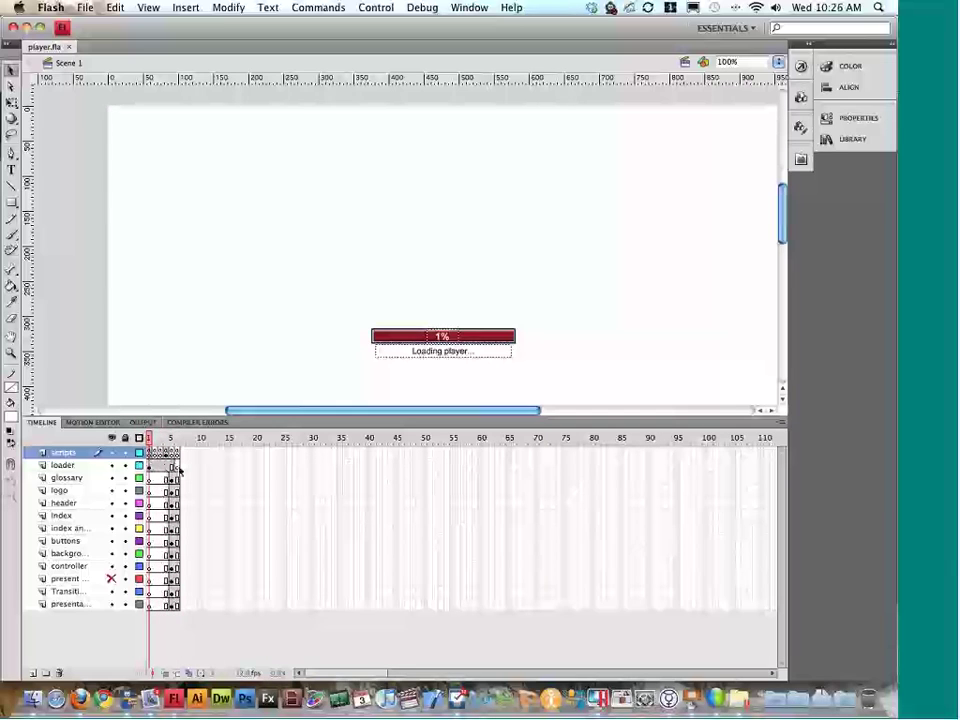
Step: Read frame 1's preloader code and its 'Loading player...' message in the Actions panel
left_click(468, 8)
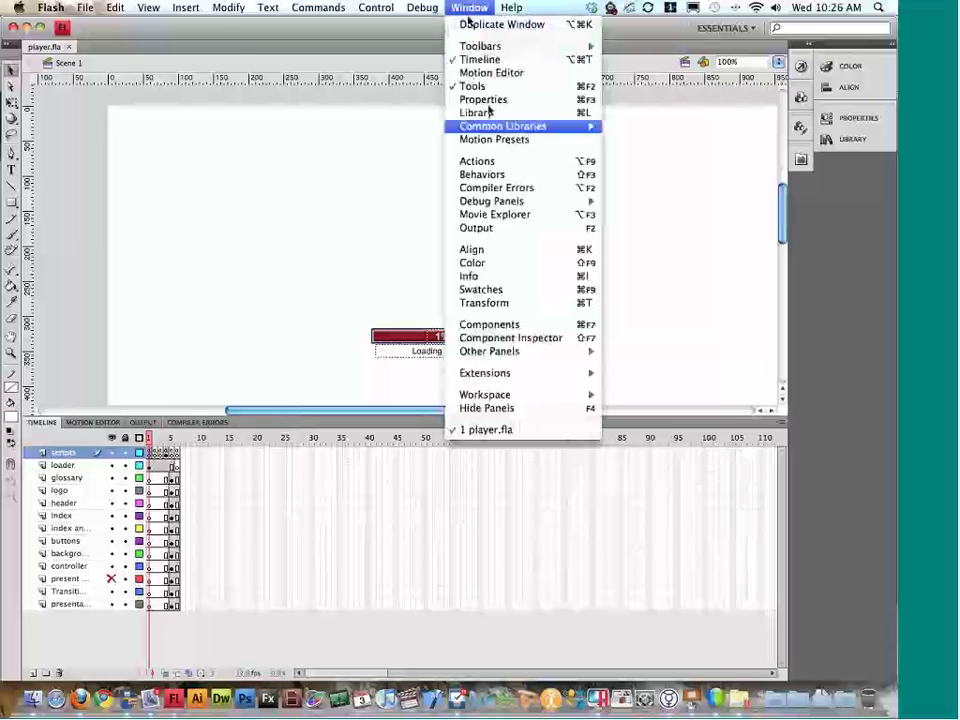
left_click(478, 160)
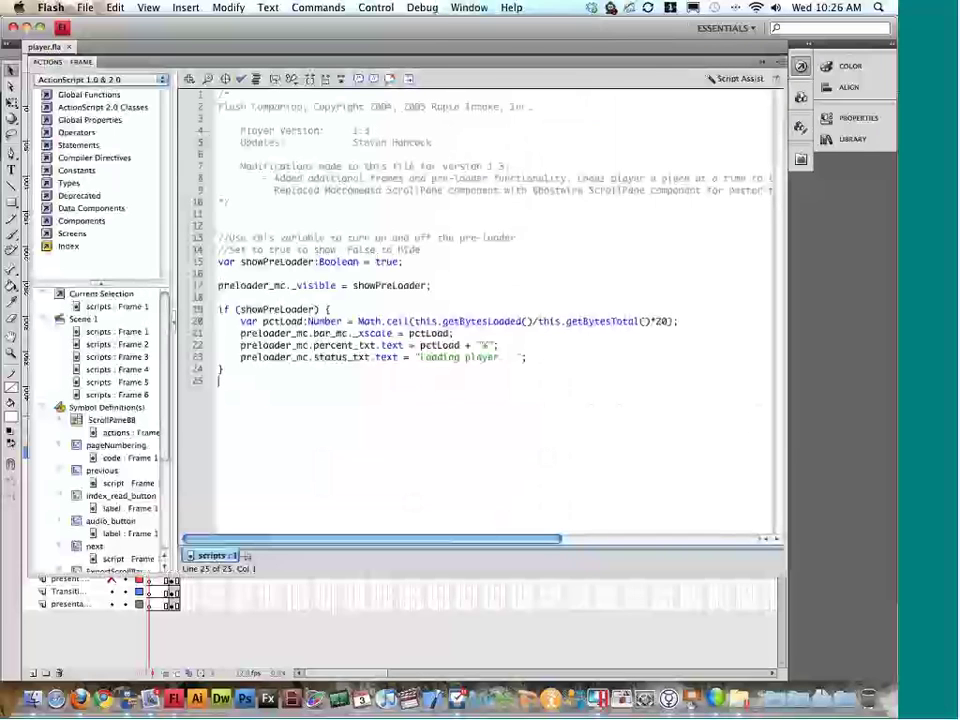
left_click_drag(281, 309, 487, 354)
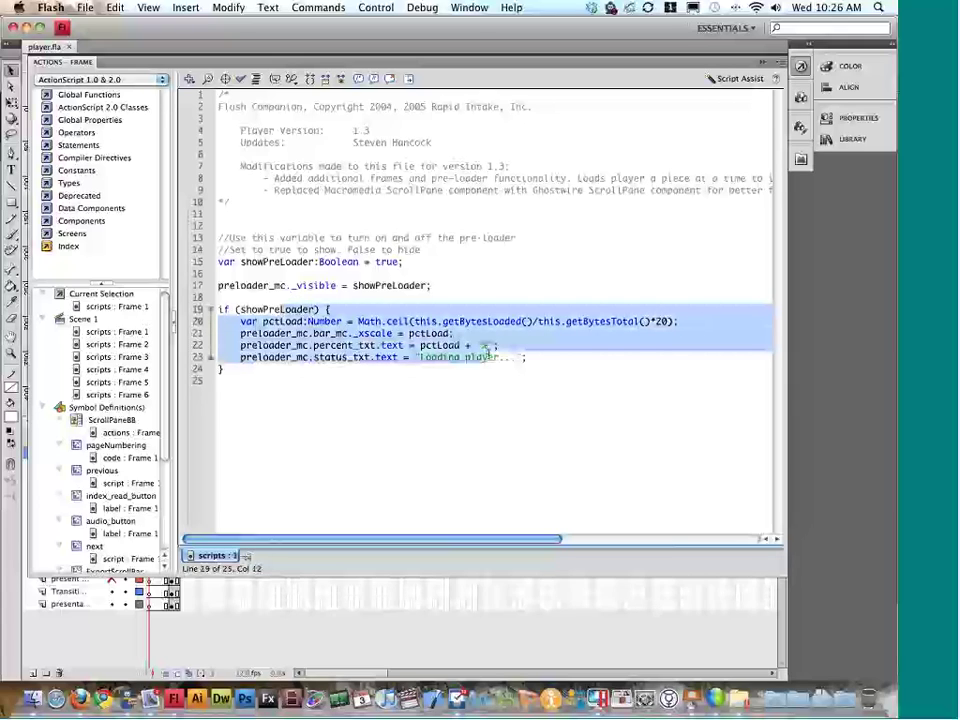
left_click(487, 355)
left_click_drag(514, 357, 425, 360)
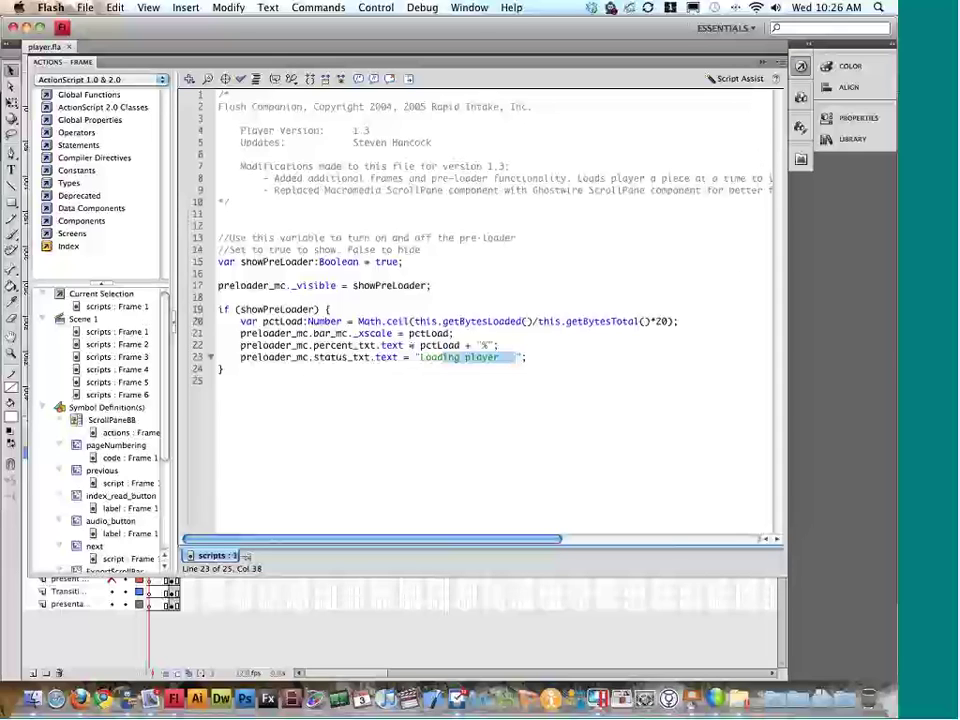
left_click(513, 362)
left_click_drag(513, 362, 425, 362)
key("F9")
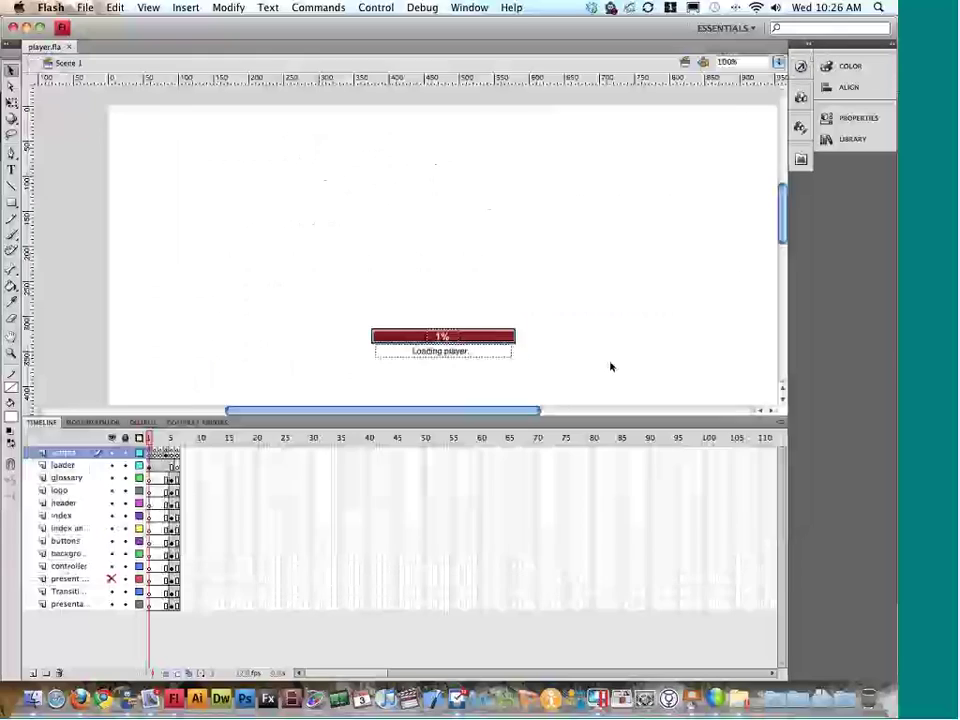
left_click(476, 357)
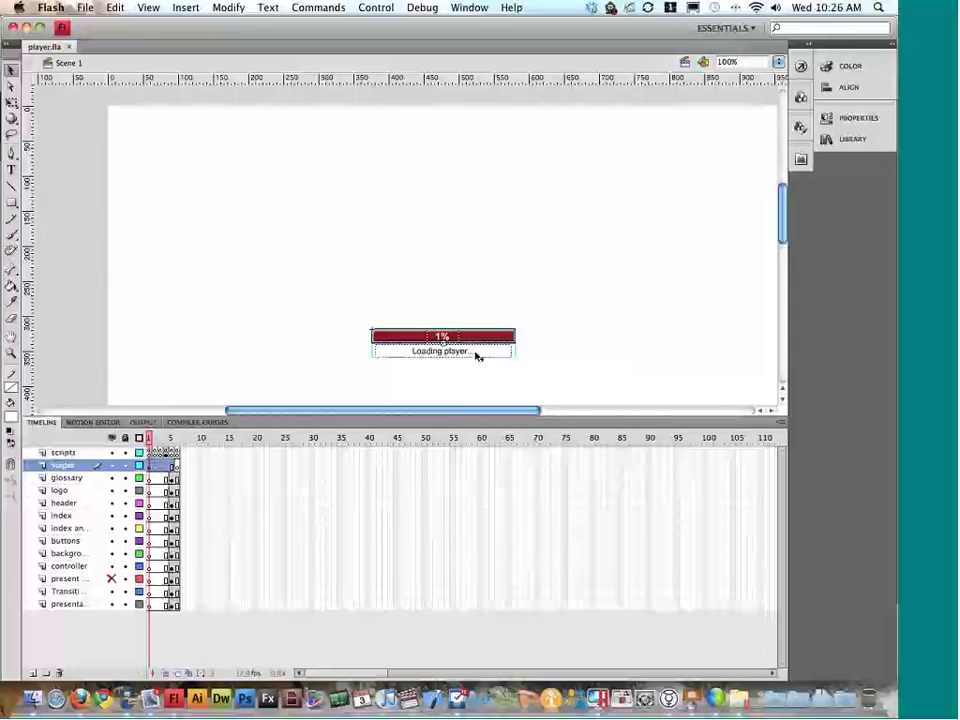
Step: Inspect frame 2's script: the _framesloaded check and the gotoAndStop(3) jump
left_click(154, 440)
left_click(156, 451)
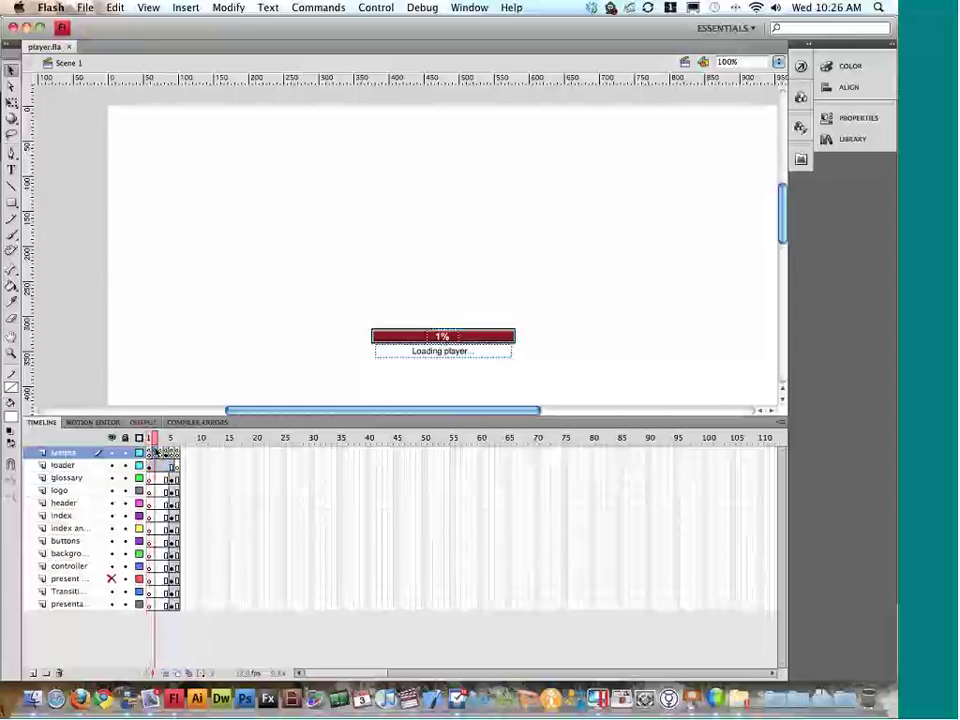
key("super+F9")
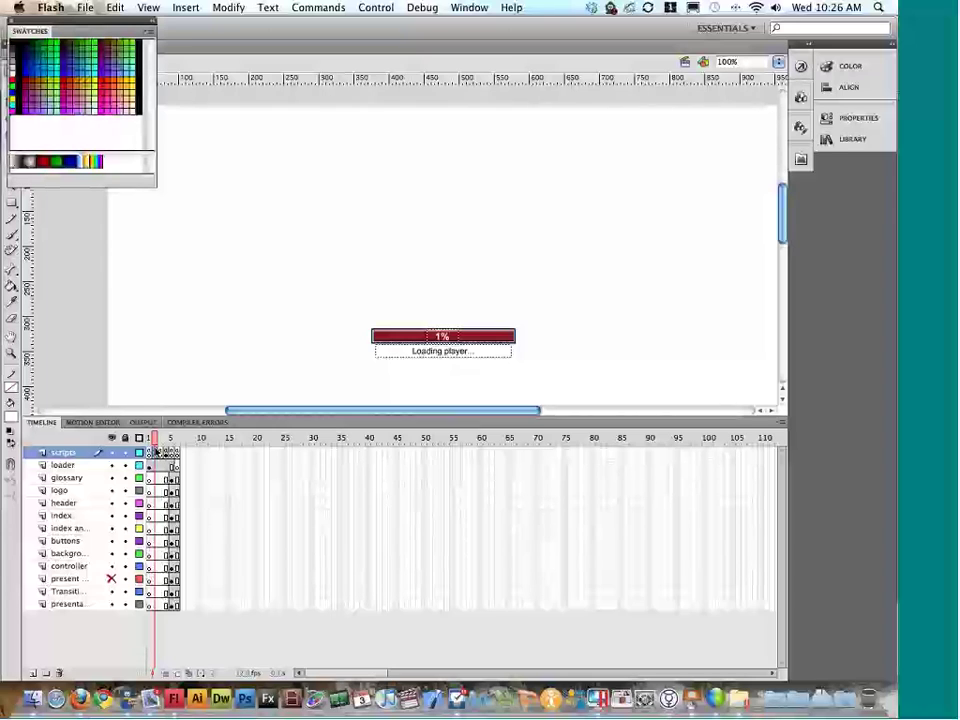
key("super+F9")
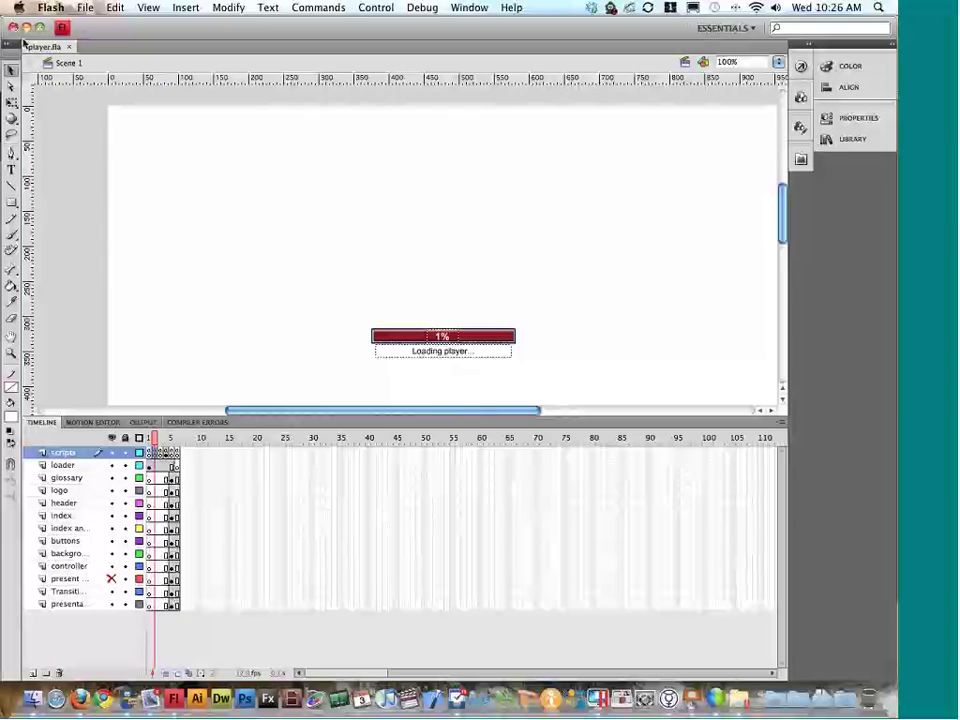
key("alt+F9")
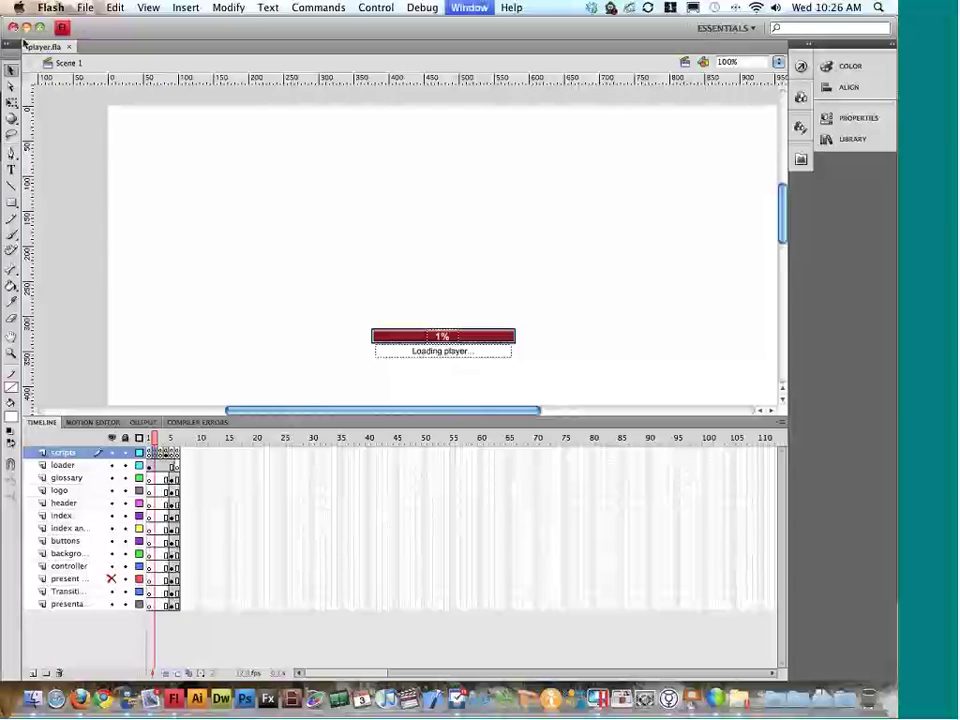
left_click(304, 148)
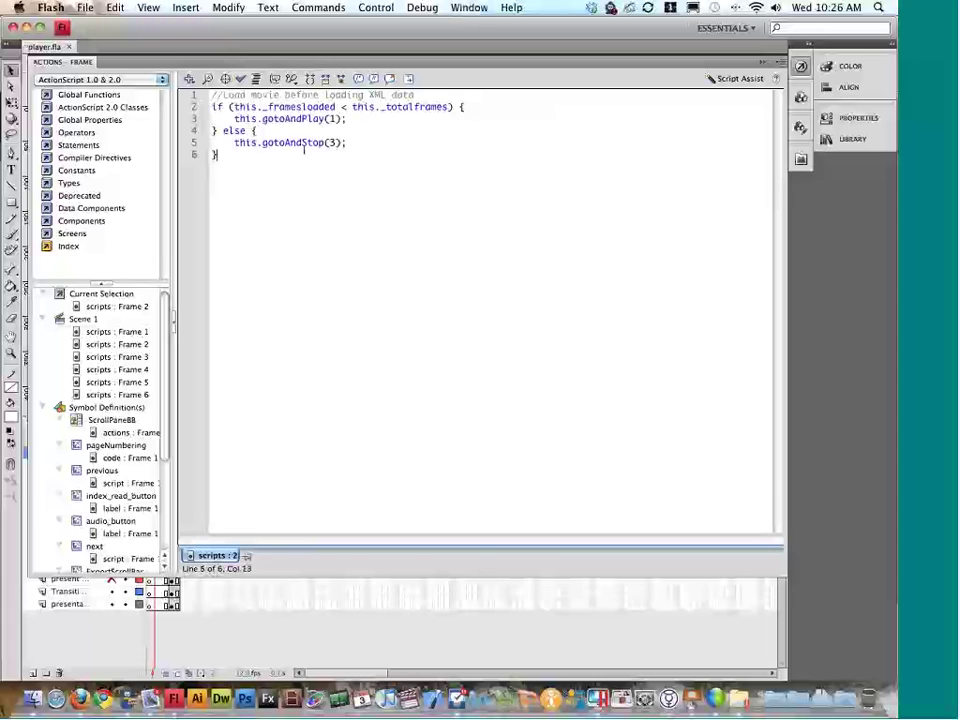
left_click_drag(268, 107, 346, 107)
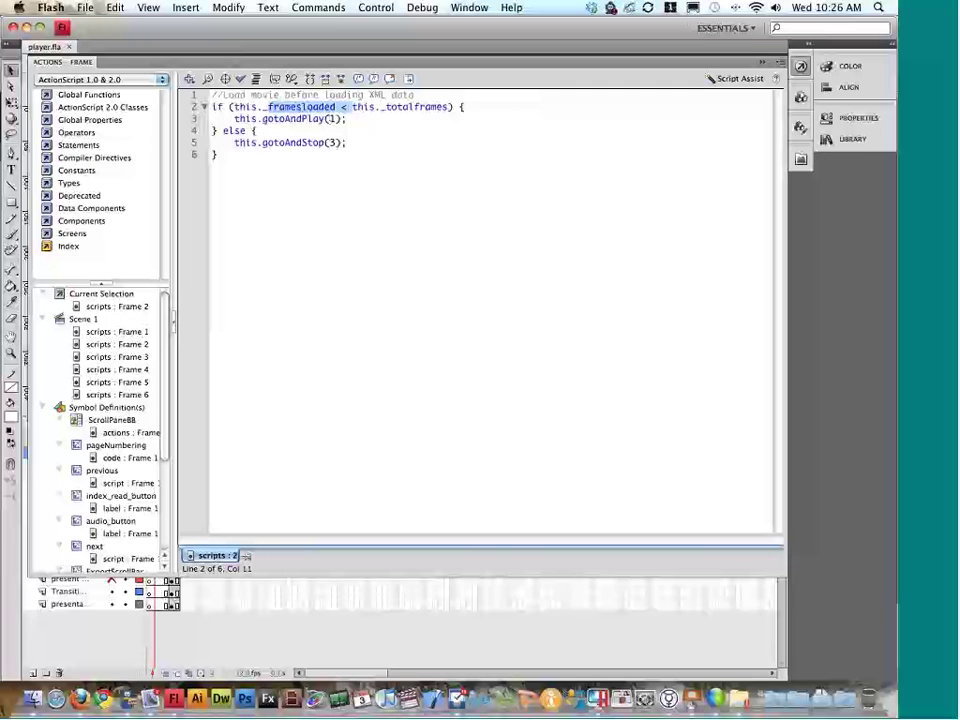
left_click(805, 69)
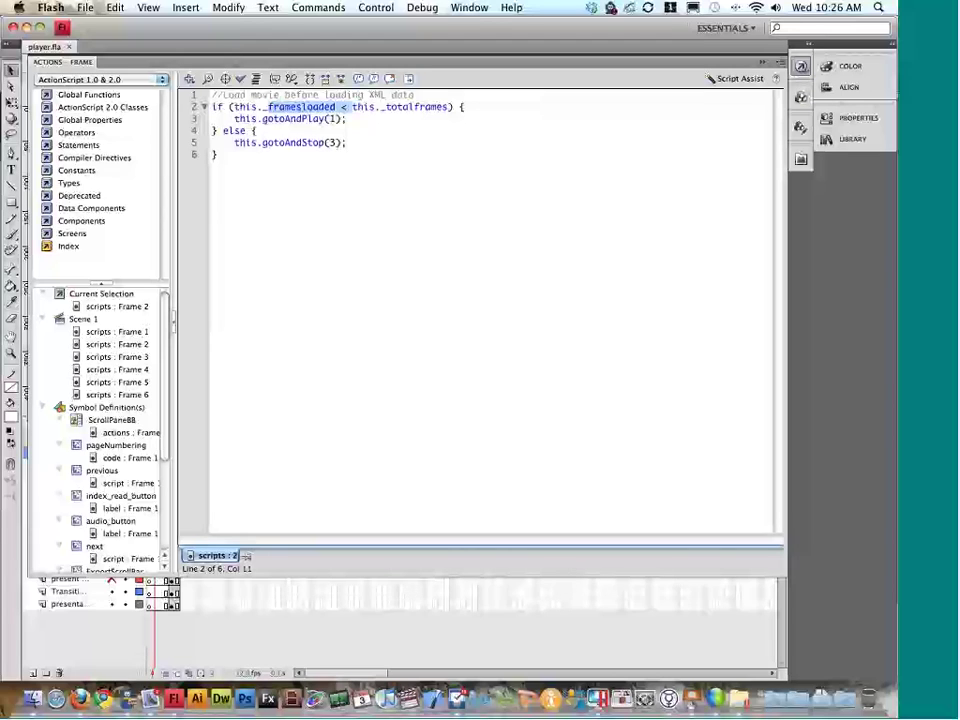
left_click(333, 142)
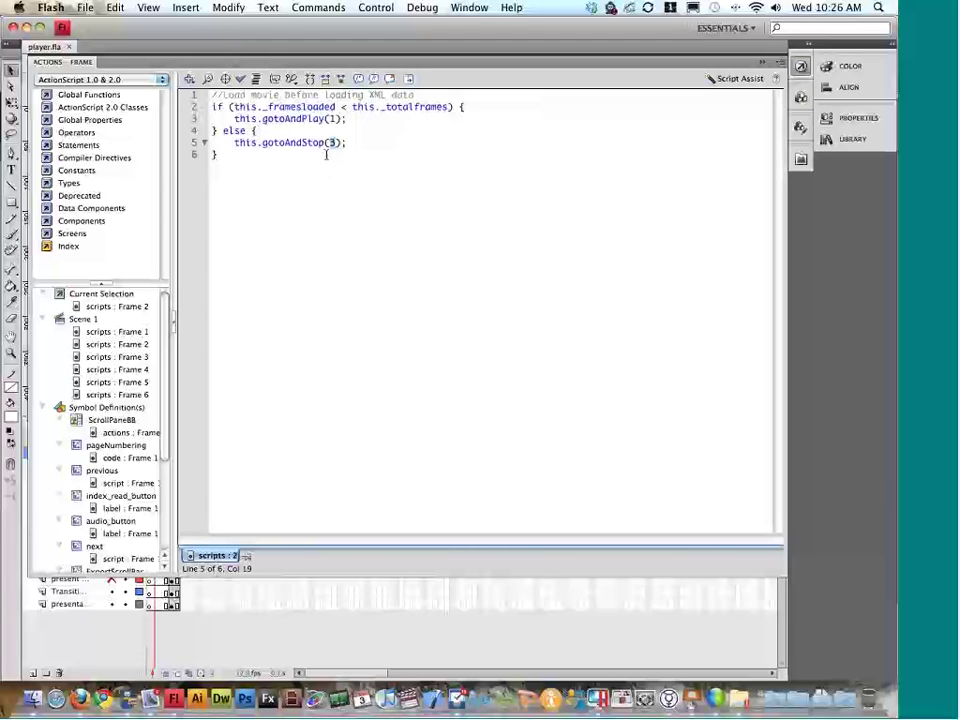
left_click(806, 67)
Step: Open frame 3's script and highlight player1.as in its #include line
left_click(162, 455)
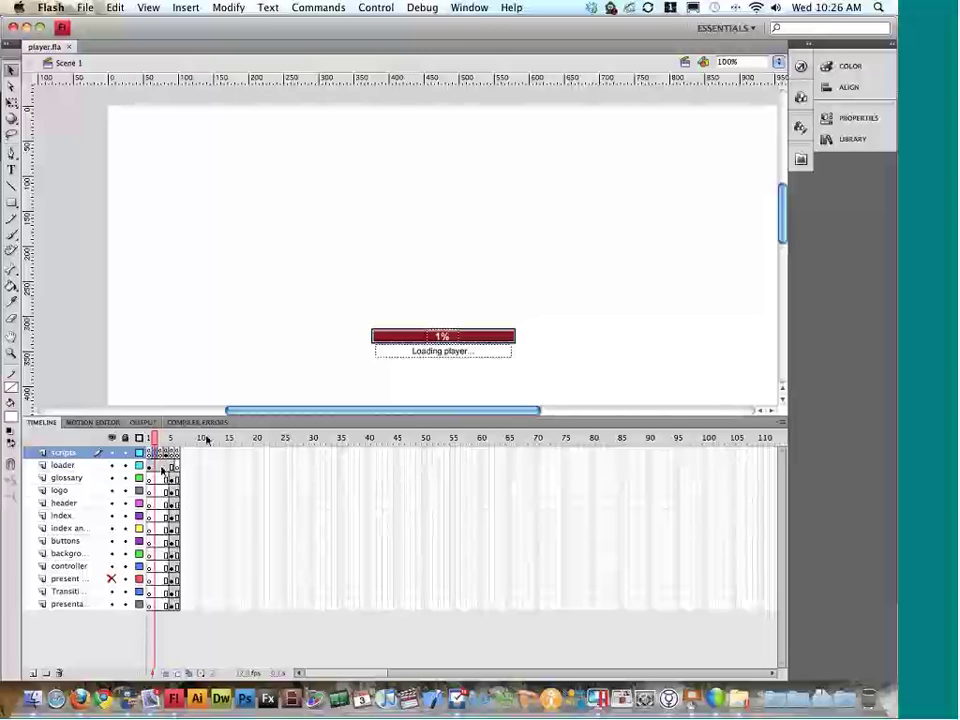
left_click(162, 455)
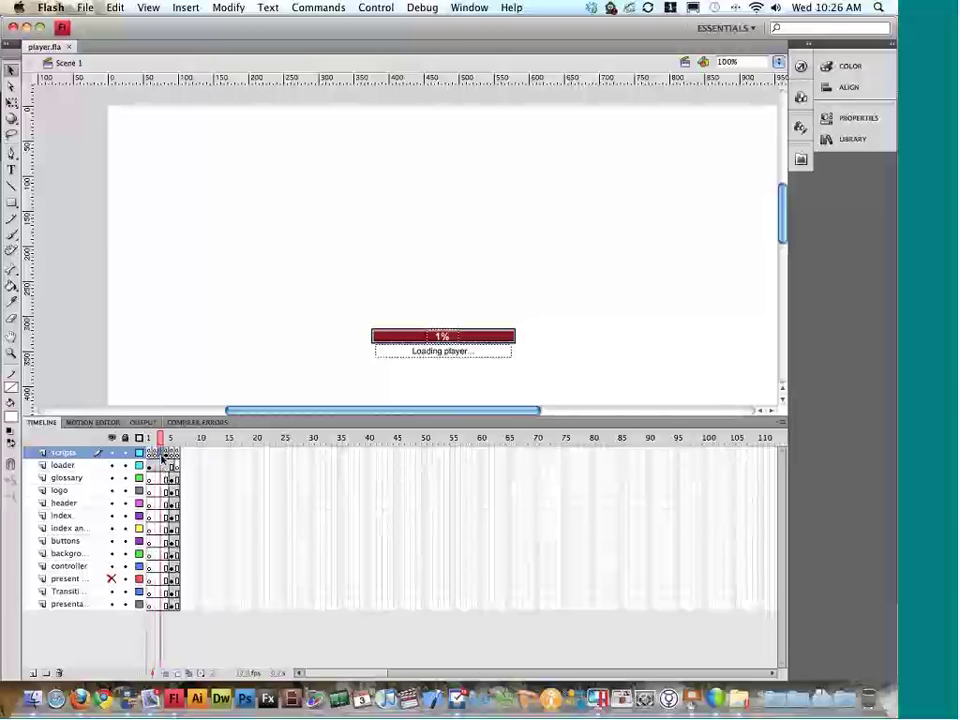
key("alt+F9")
scroll(163, 454, "down", 5)
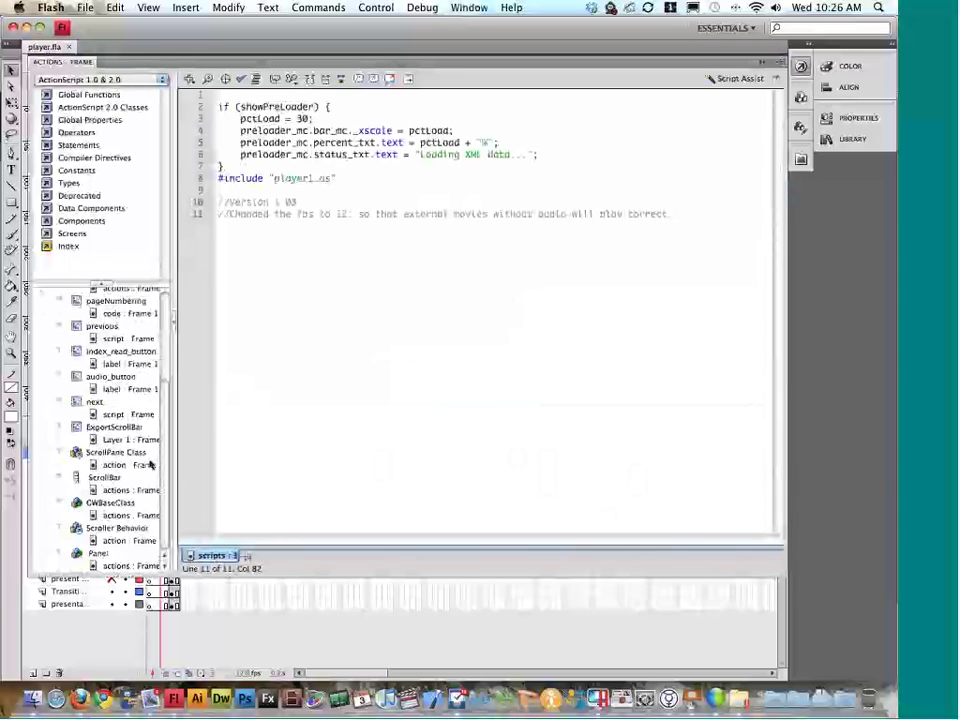
left_click(330, 177)
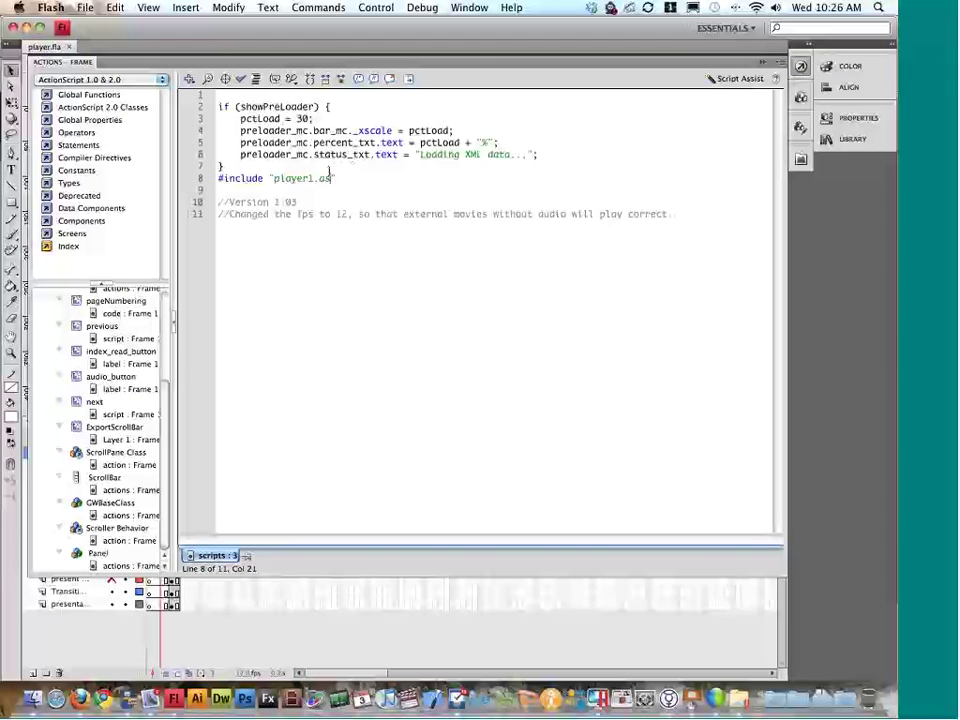
double_click(322, 178)
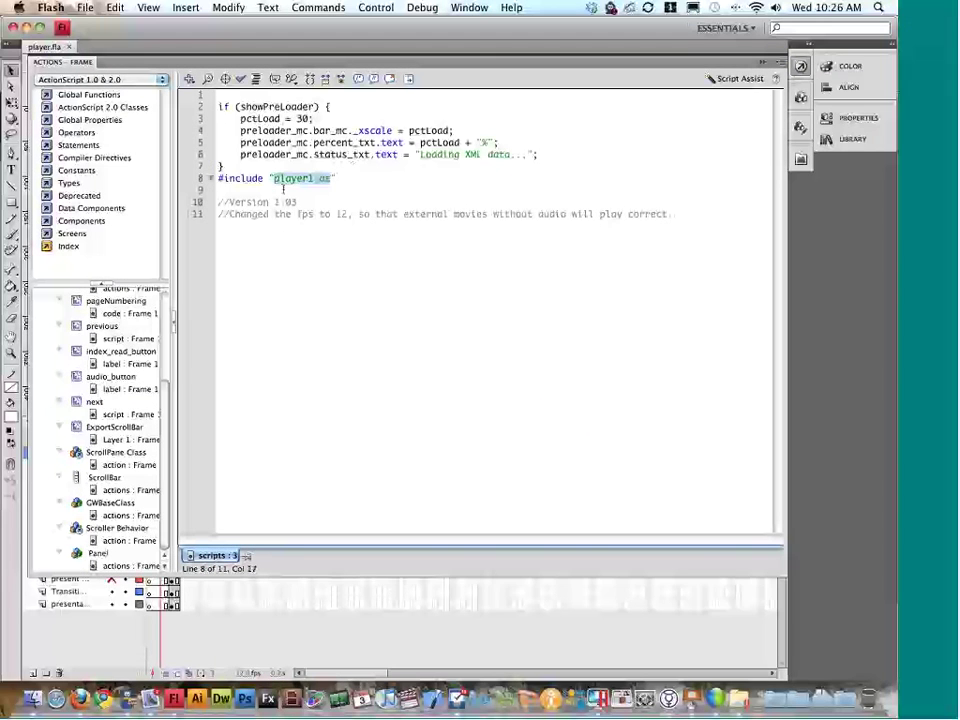
left_click(291, 180)
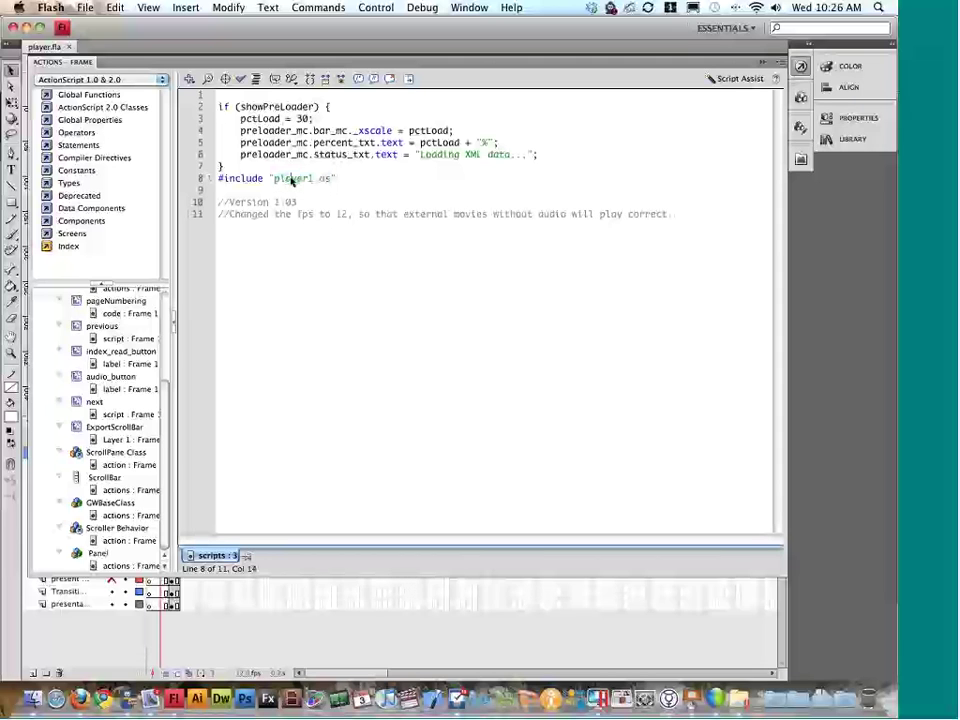
key("ctrl+Down")
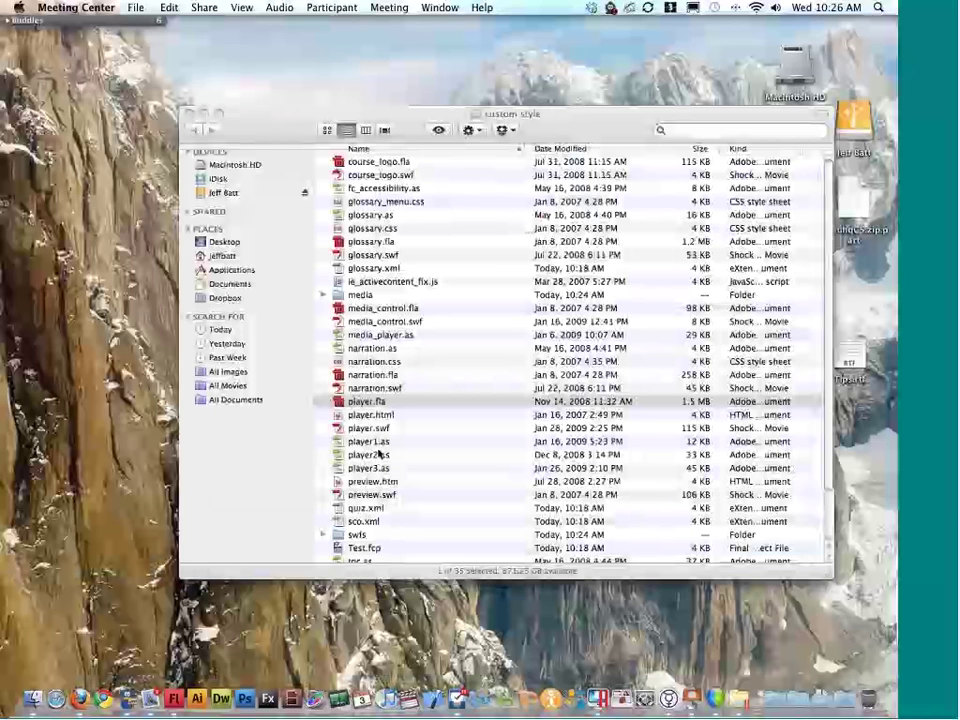
Step: Compare player1.as and player2.as in the custom style Finder list, then return to Flash
left_click(392, 448)
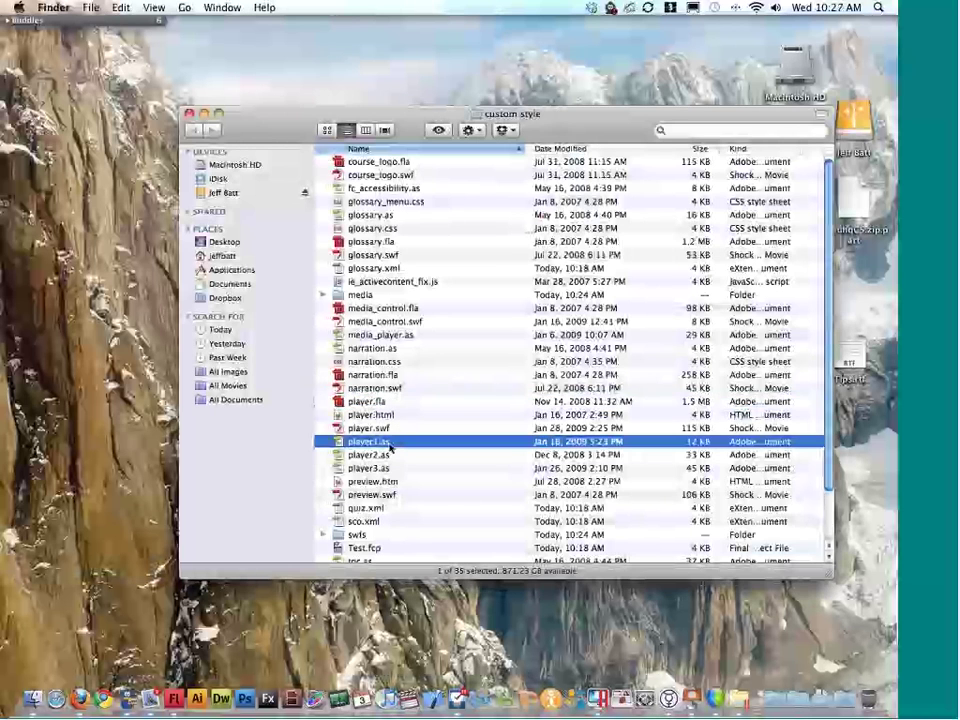
left_click(390, 458)
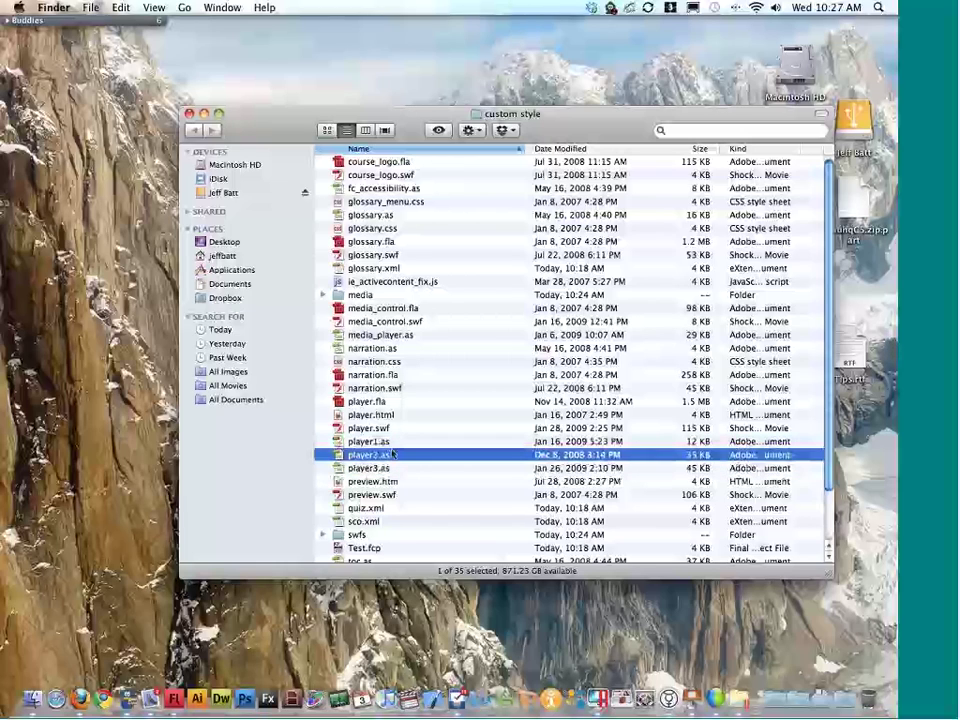
left_click(392, 445)
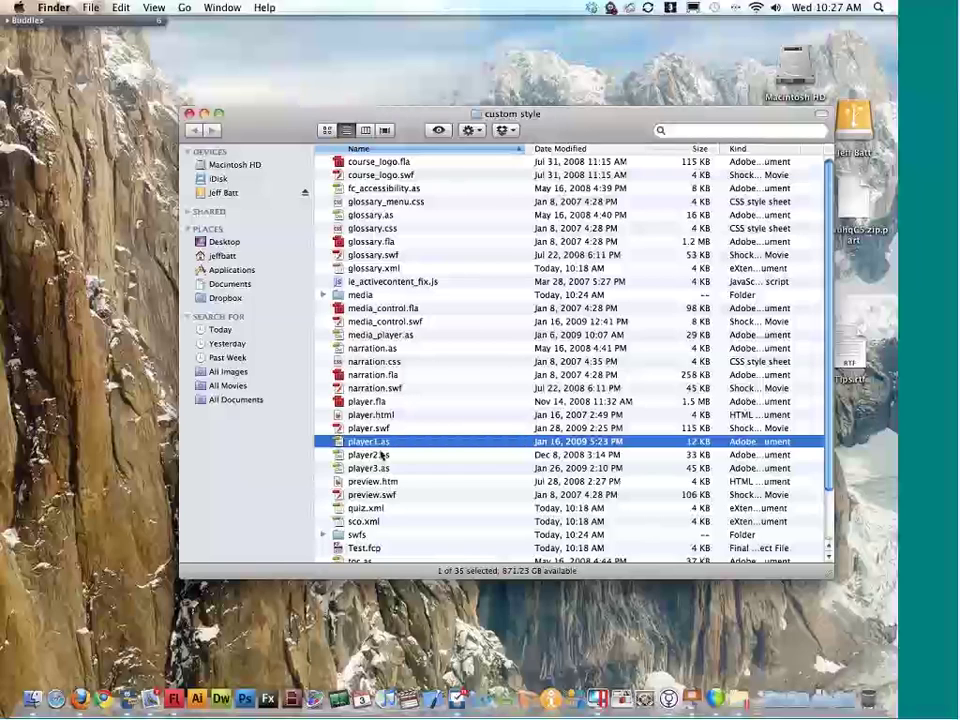
key("Down")
key("Up")
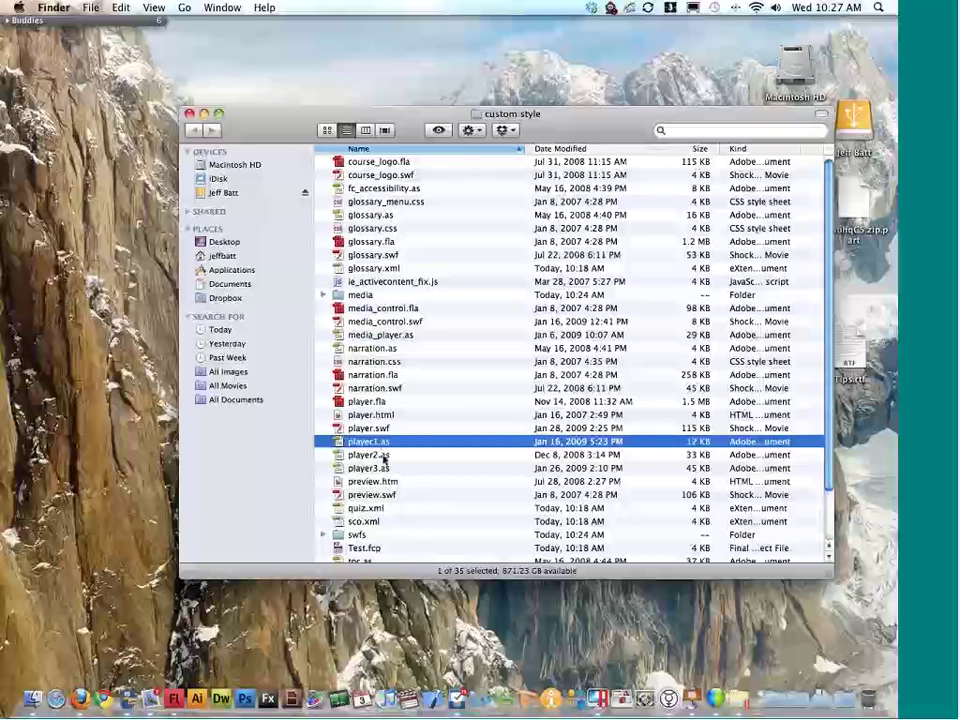
key("super+Tab")
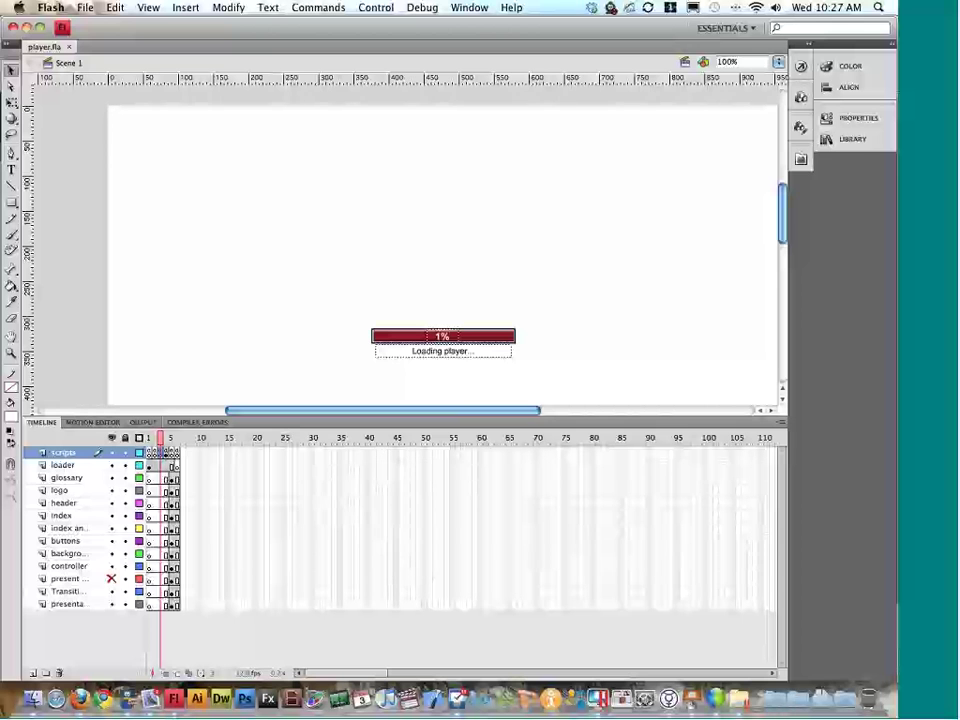
Step: Recheck frame 3's player1.as include, then confirm frame 4's script is #include "player2.as"
key("alt+F9")
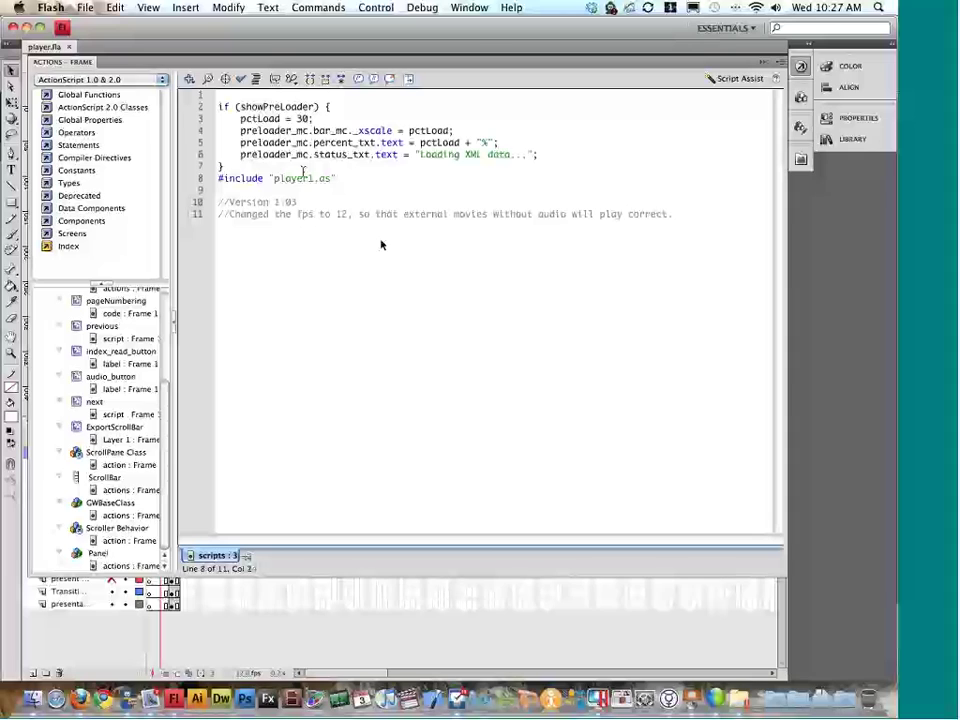
left_click_drag(289, 180, 345, 180)
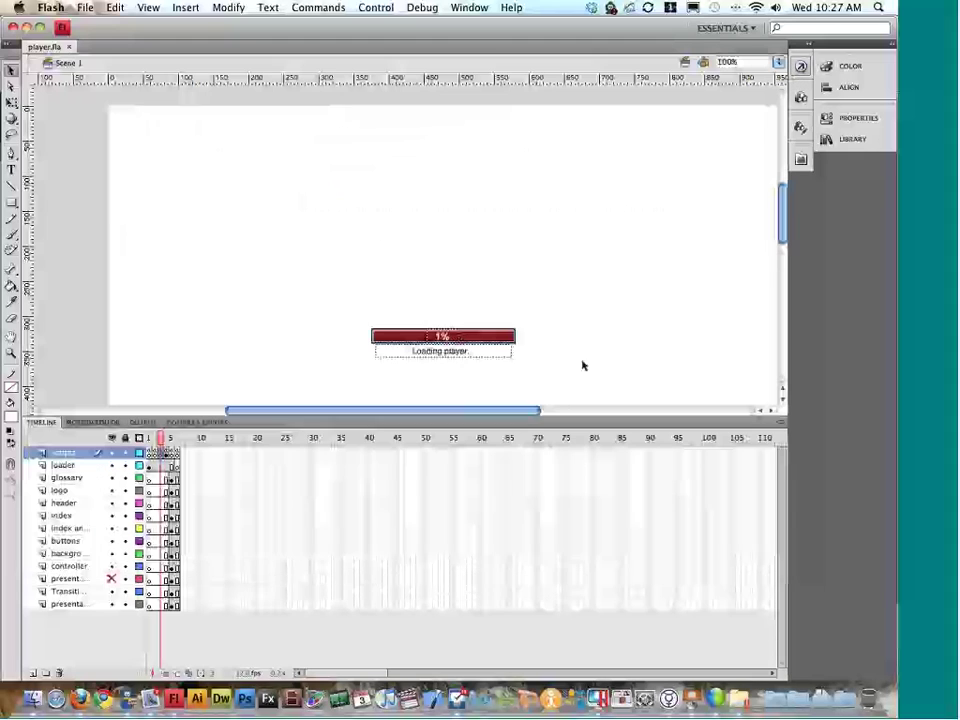
key("alt+F9")
left_click(169, 454)
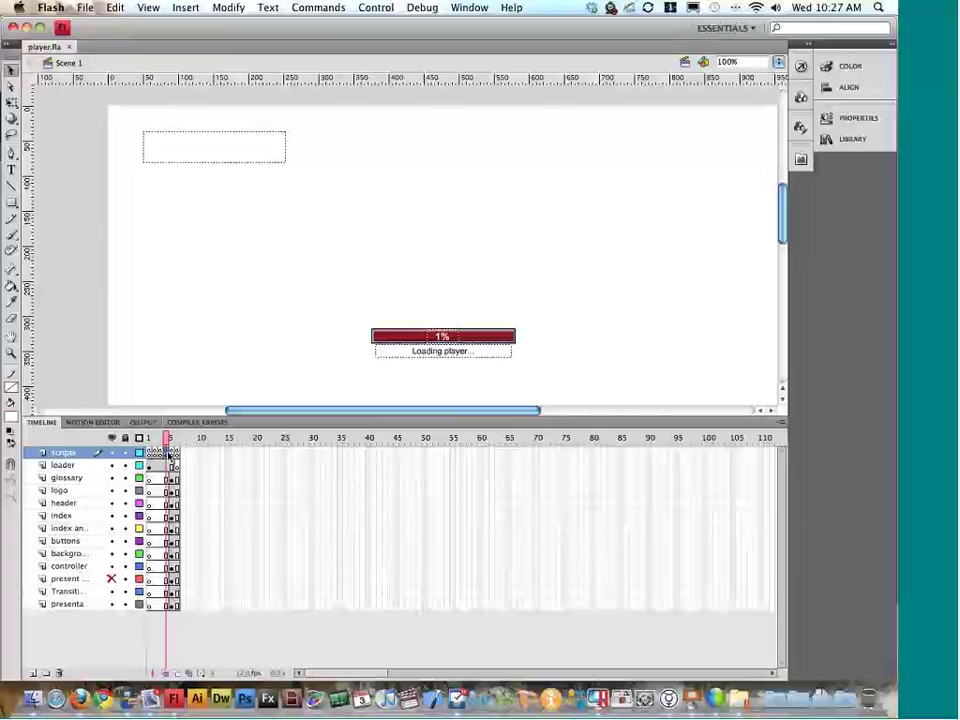
key("alt+F9")
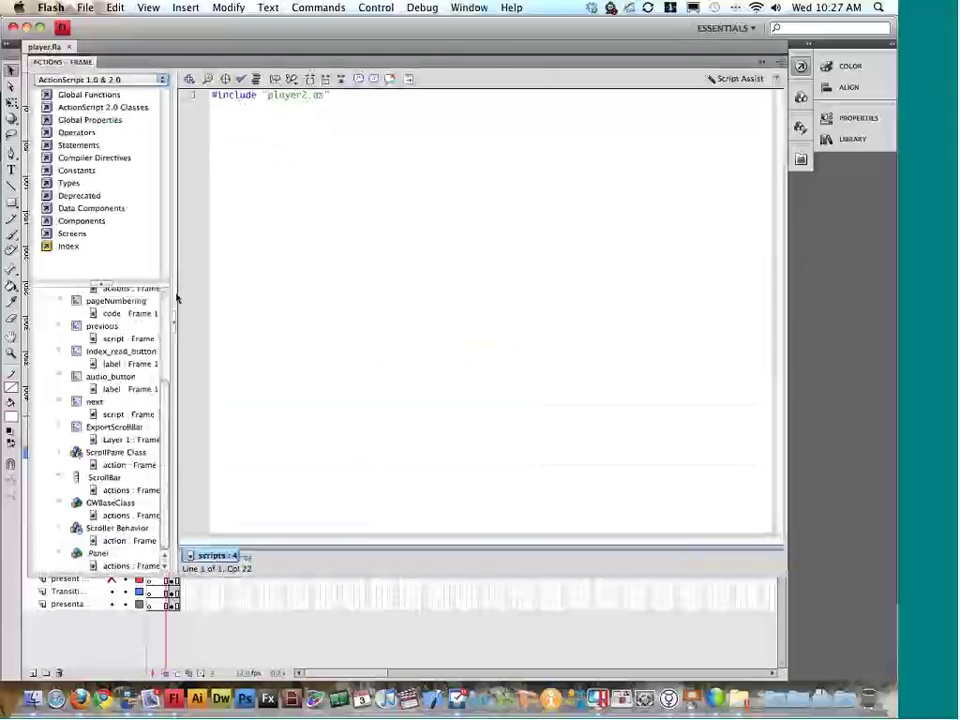
left_click_drag(328, 97, 275, 97)
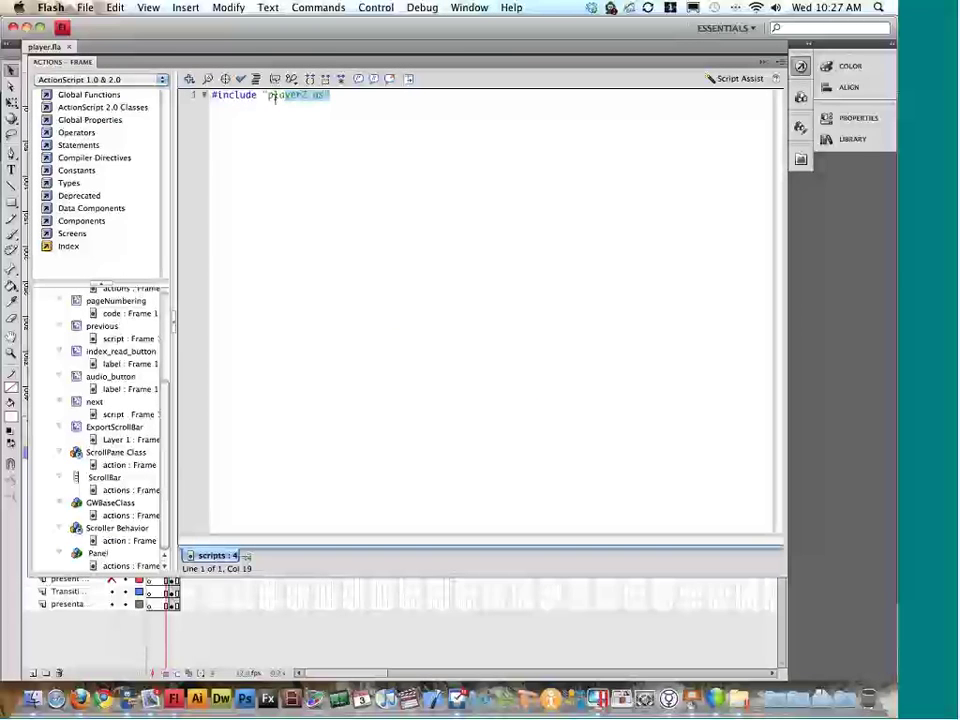
left_click(270, 97)
left_click_drag(270, 97, 327, 97)
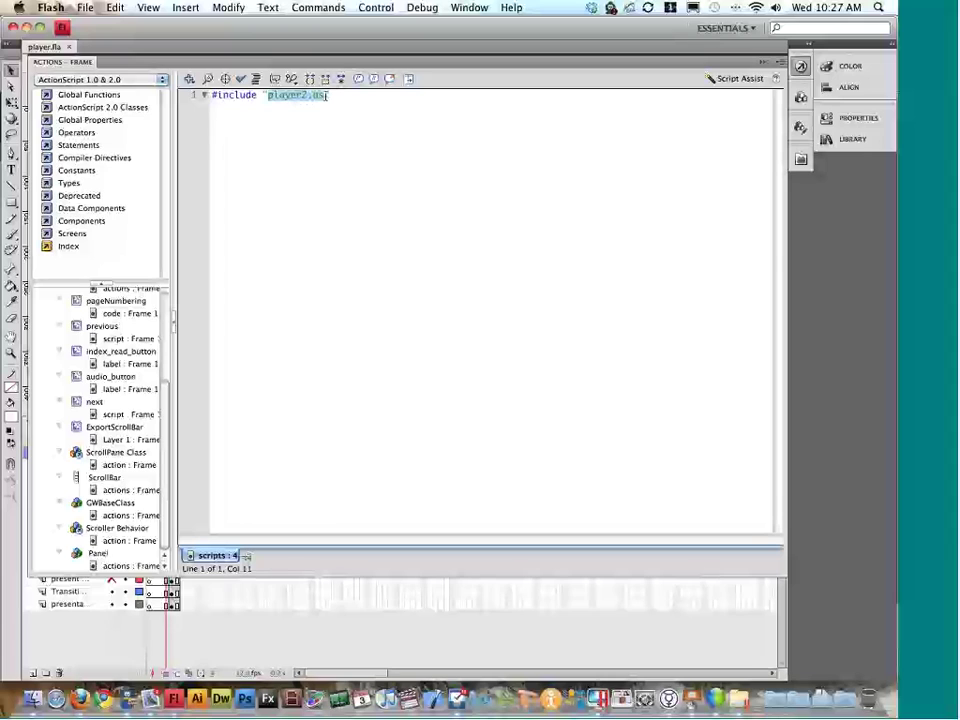
key("ctrl+Down")
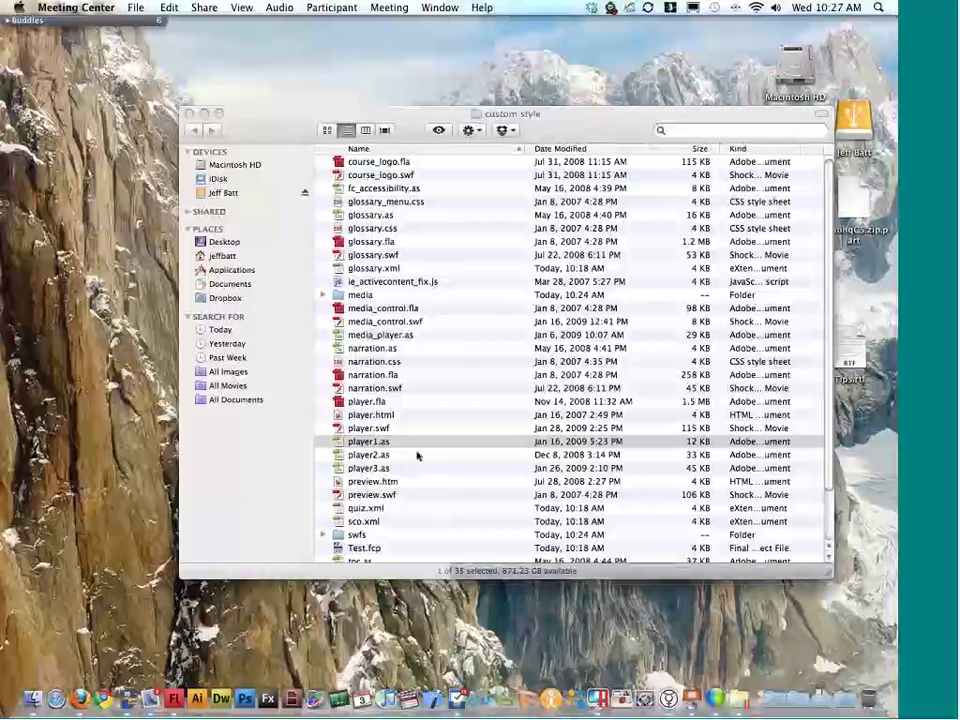
Step: Quick Look player2.as and player1.as, then select player3.as in the Finder list
left_click(415, 456)
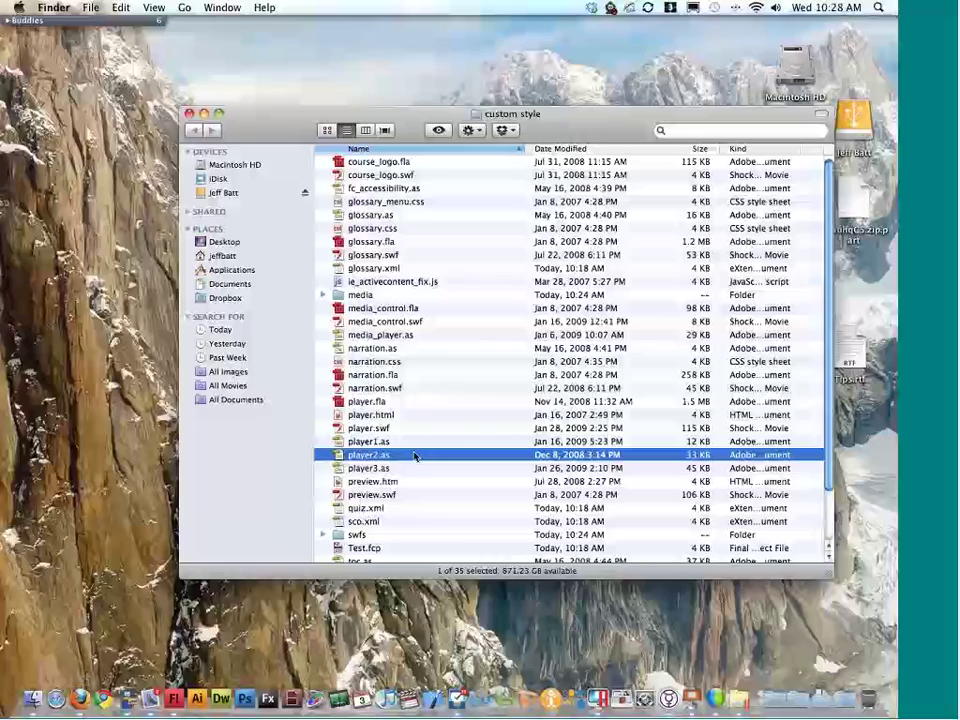
double_click(415, 456)
key("ctrl+Left")
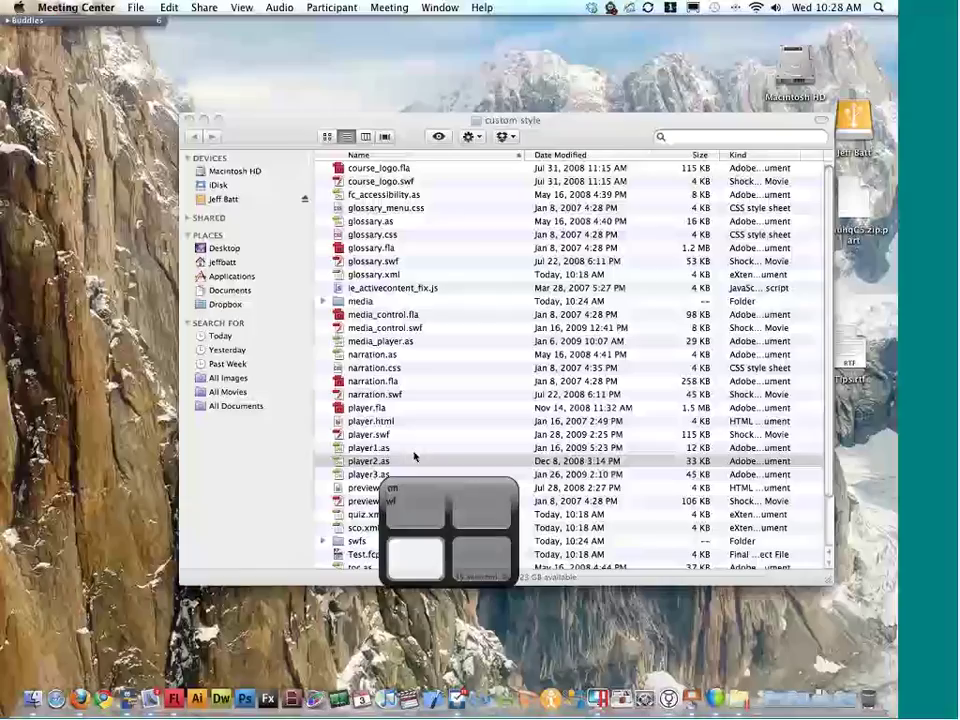
left_click(350, 443)
key("space")
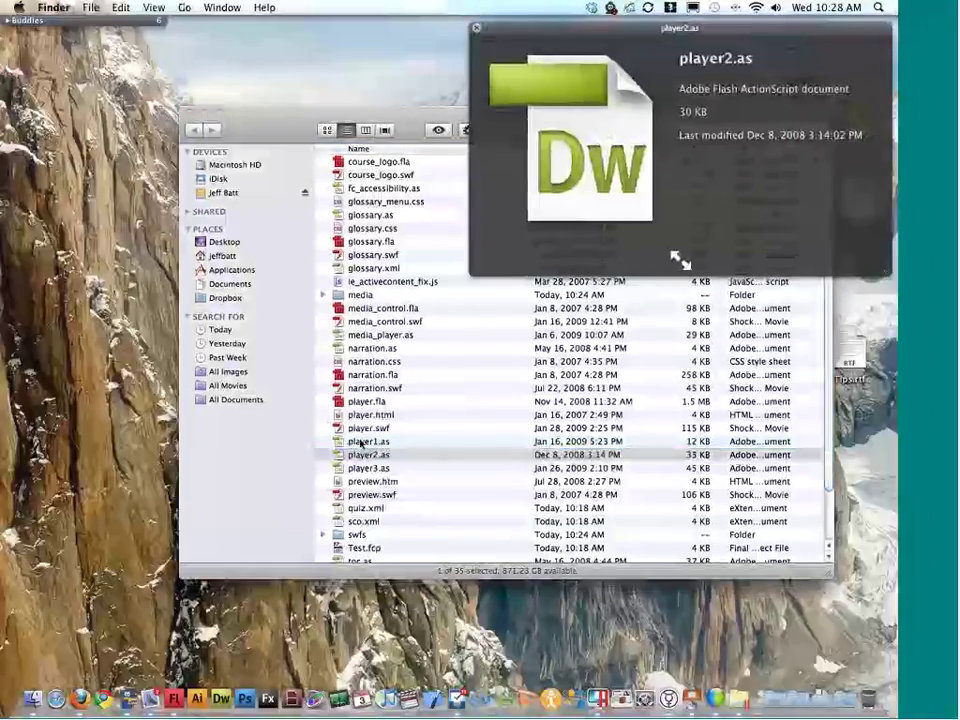
key("space")
left_click(368, 442)
key("space")
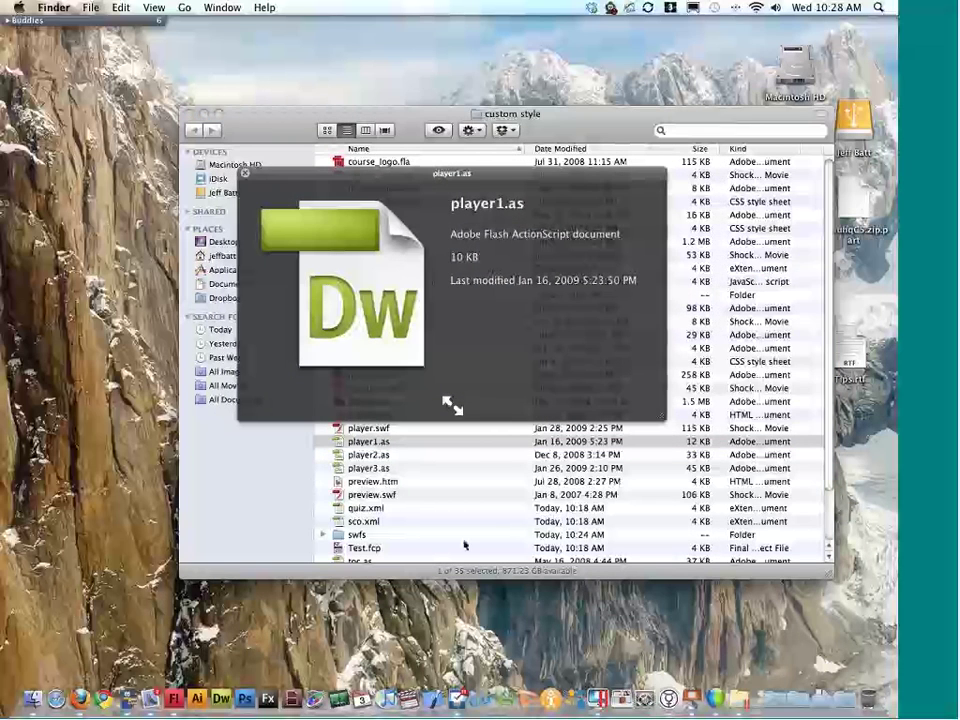
key("space")
left_click(388, 469)
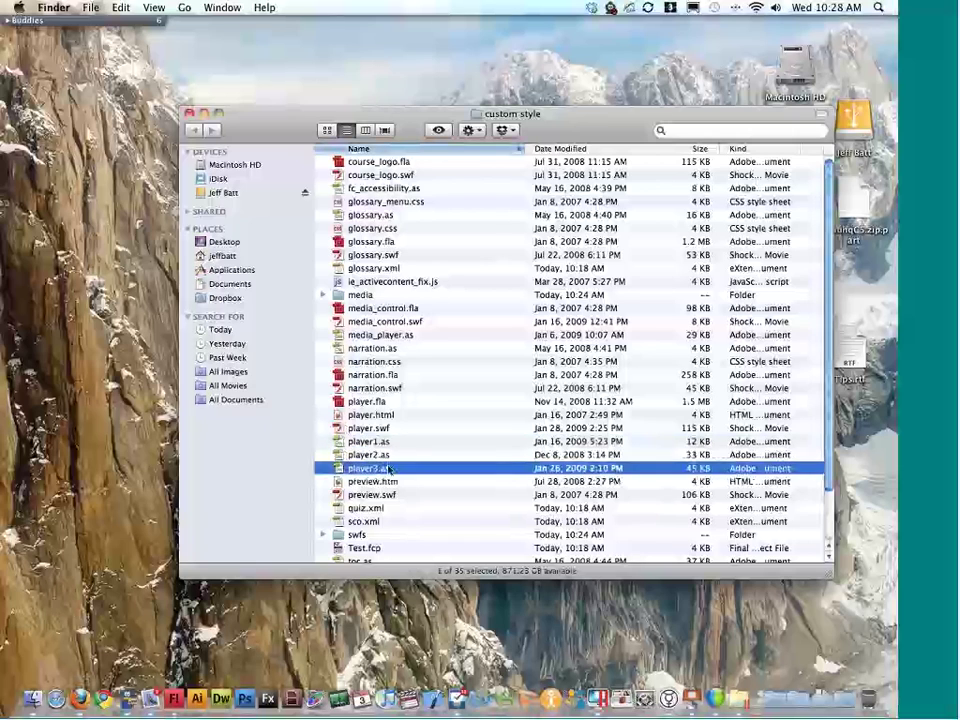
double_click(388, 469)
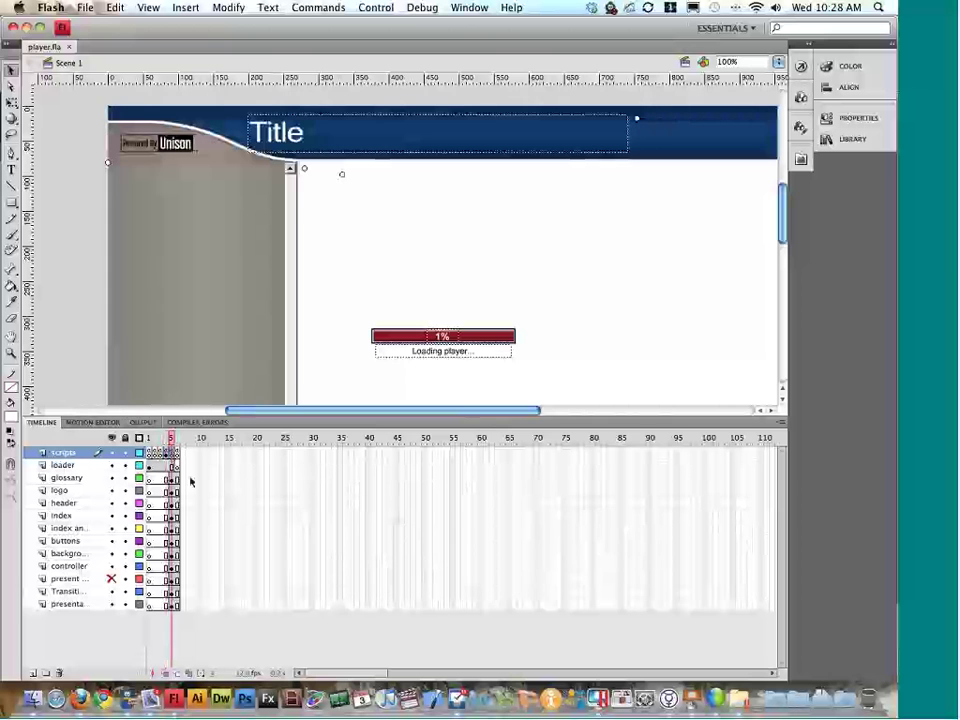
Step: Show frame 5's script, highlight 'player3' in its #include line, and close the code
key("F9")
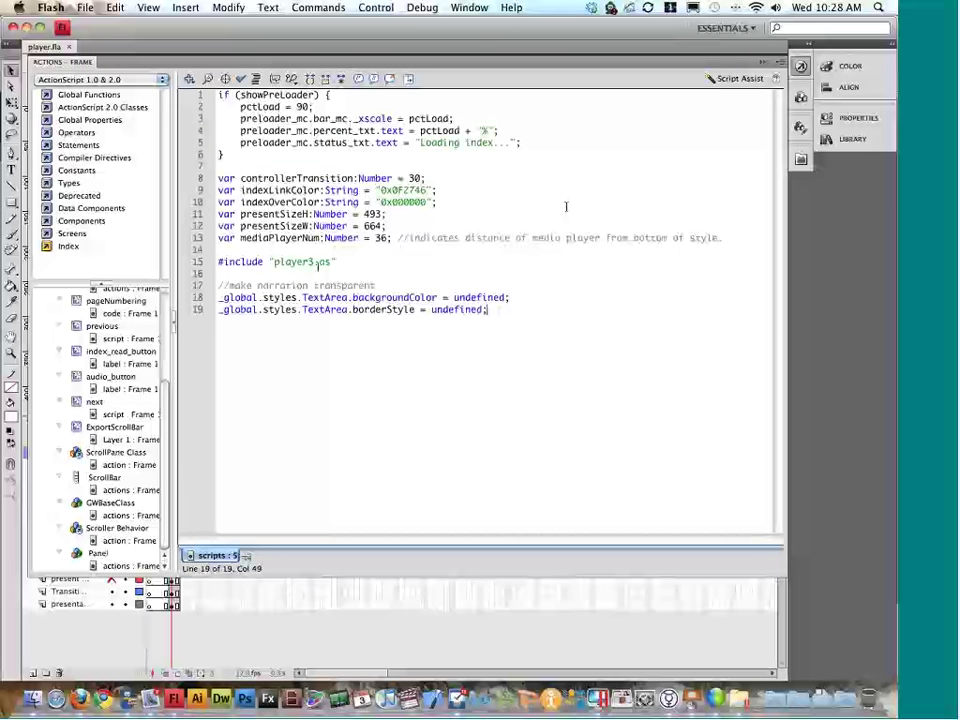
left_click_drag(318, 263, 274, 264)
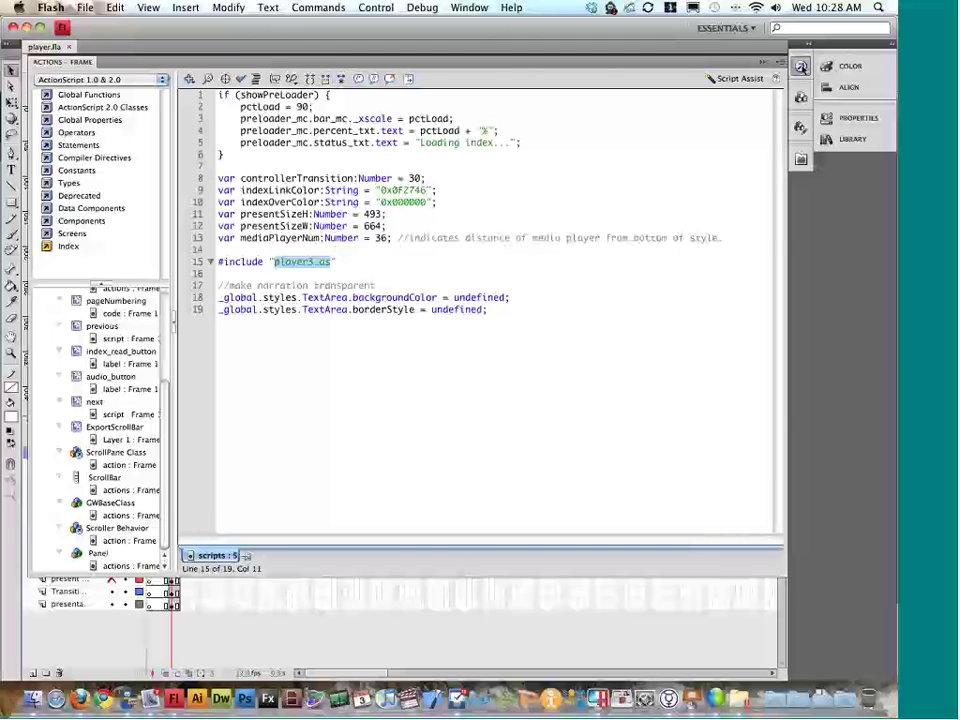
left_click(801, 66)
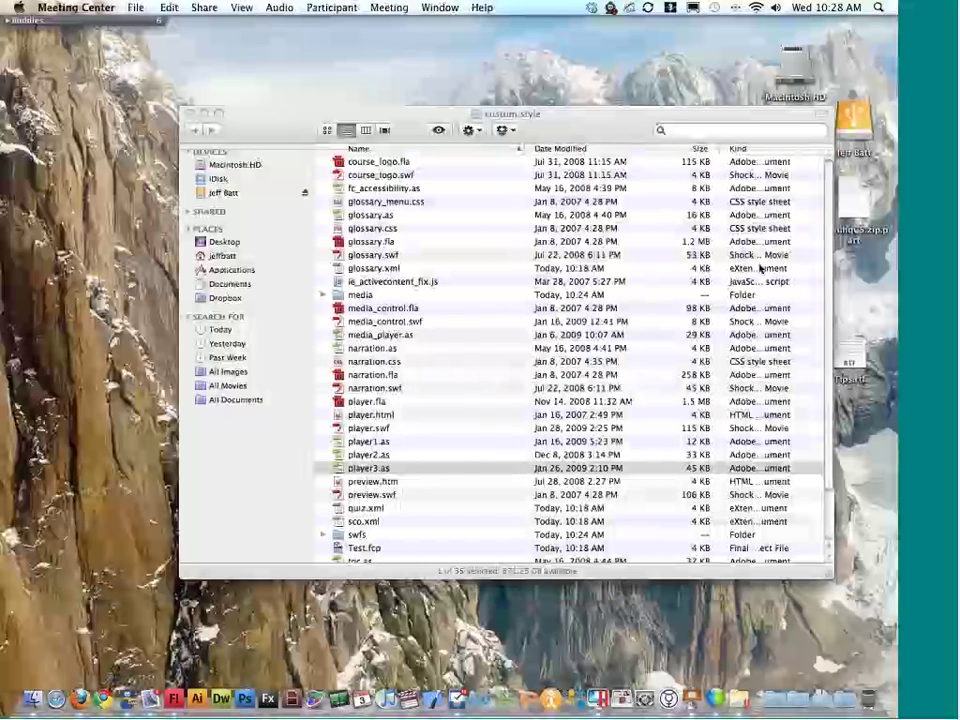
Step: Quick Look player3.as in Finder to check its size and date, then return to Flash
left_click(451, 467)
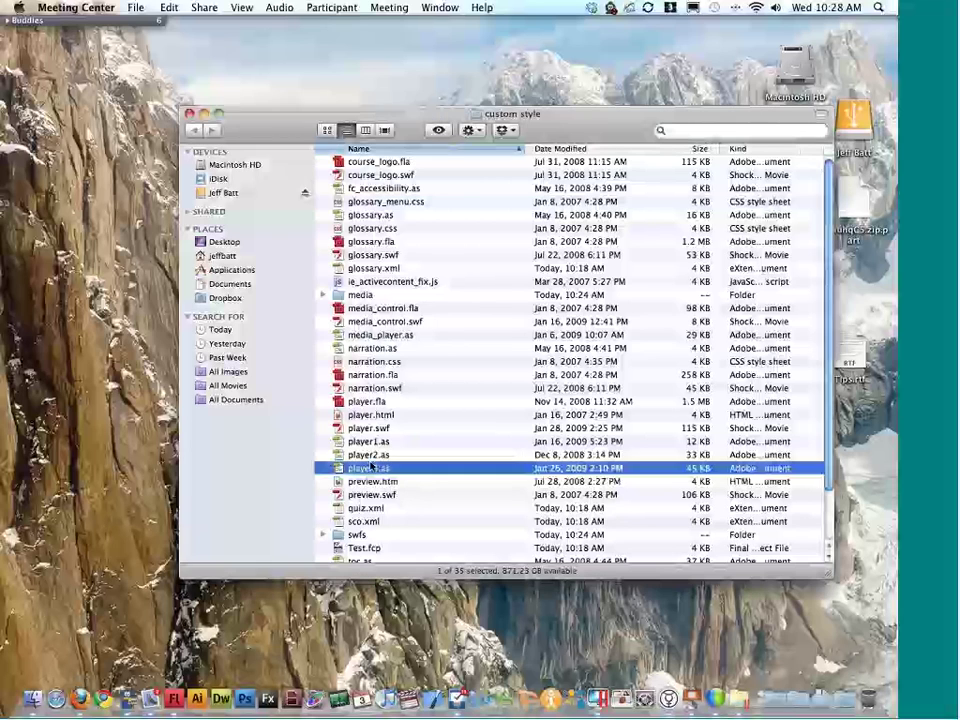
key("space")
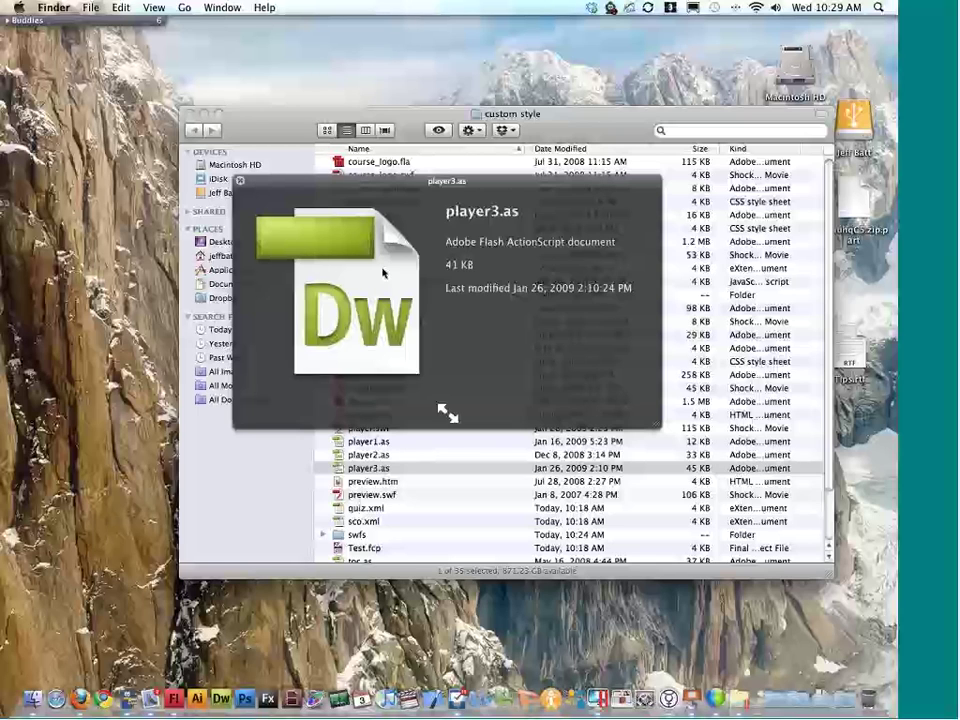
key("space")
key("super+Tab")
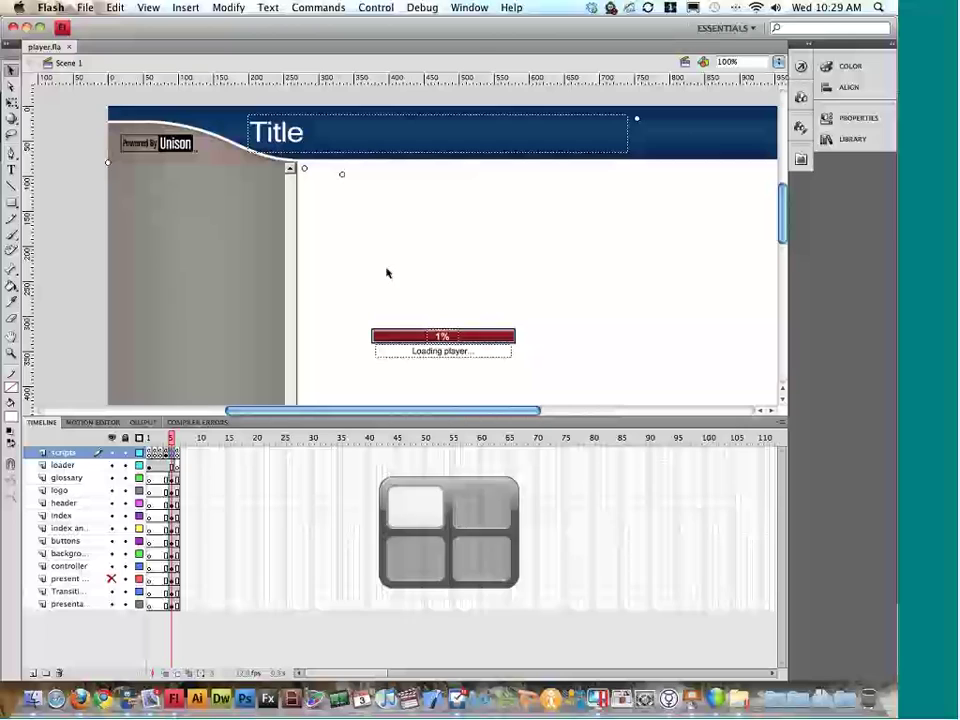
Step: View the scripts layer's frame 6 actions and highlight the loadCurrentPage() call
left_click(178, 453)
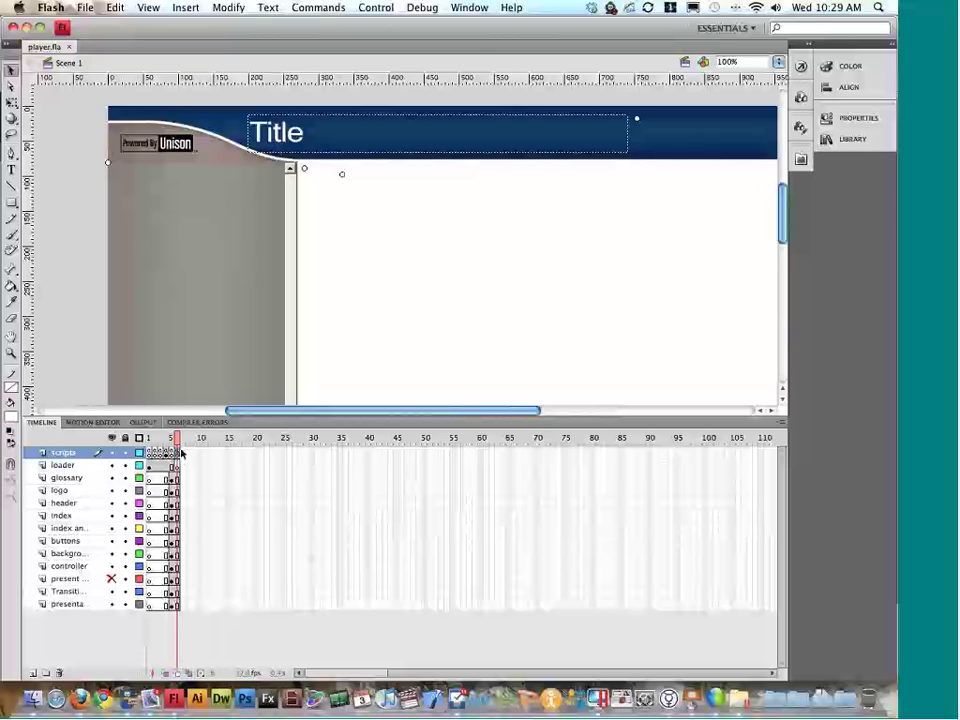
key("alt+F9")
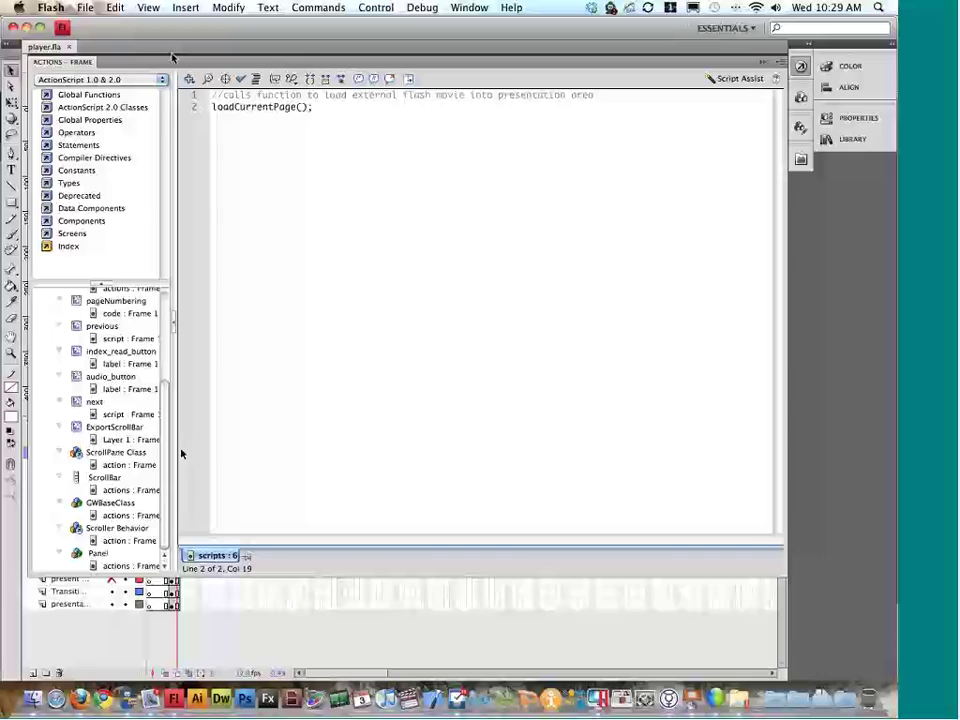
left_click_drag(321, 109, 226, 106)
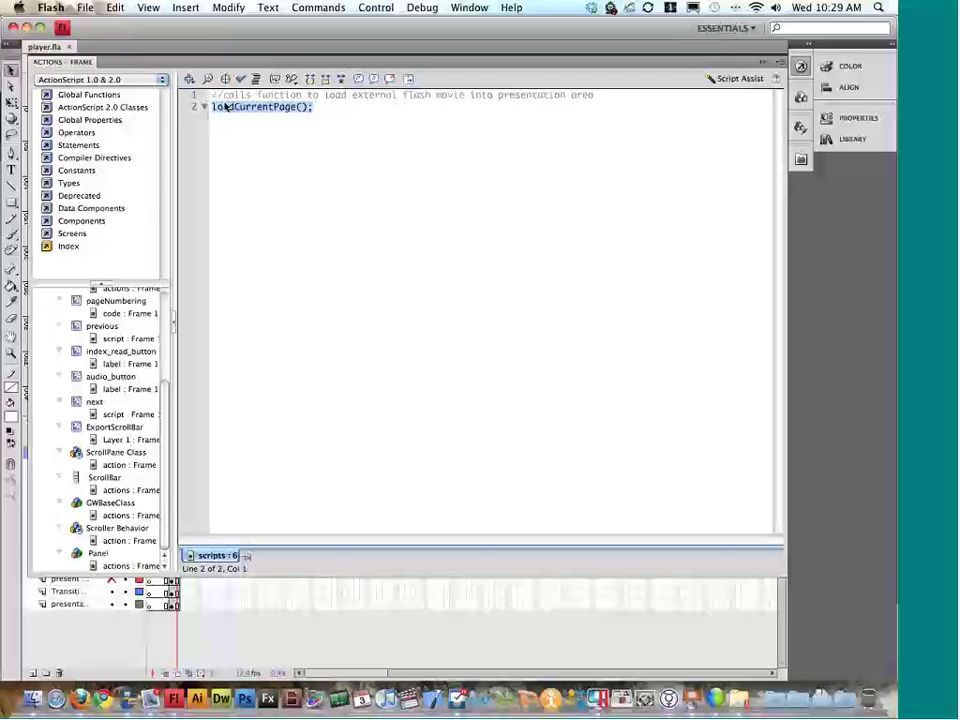
left_click(314, 108)
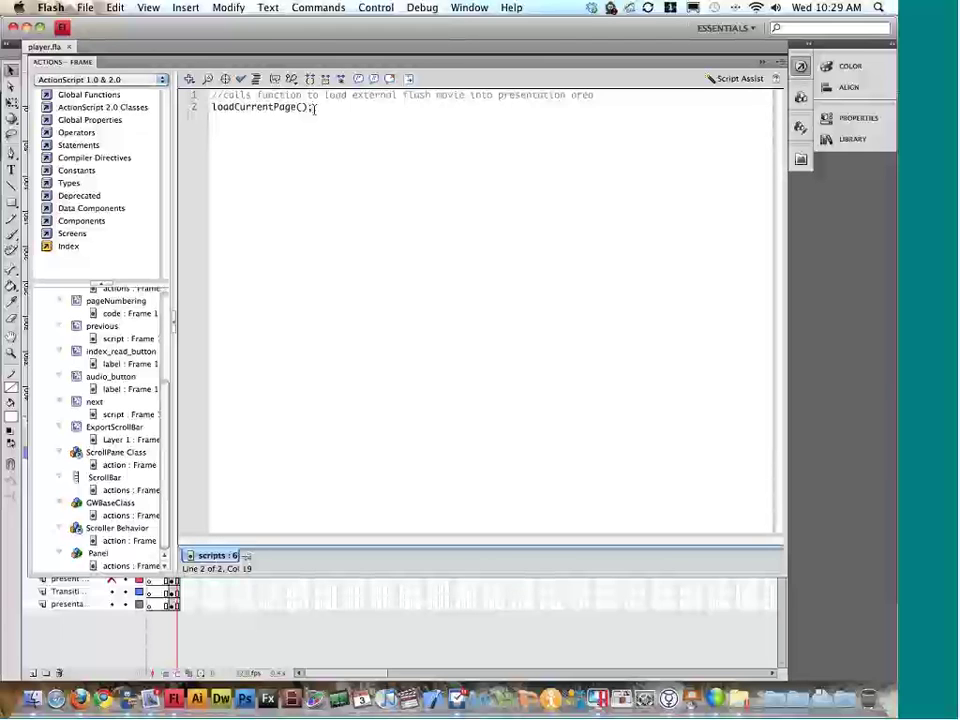
key("F9")
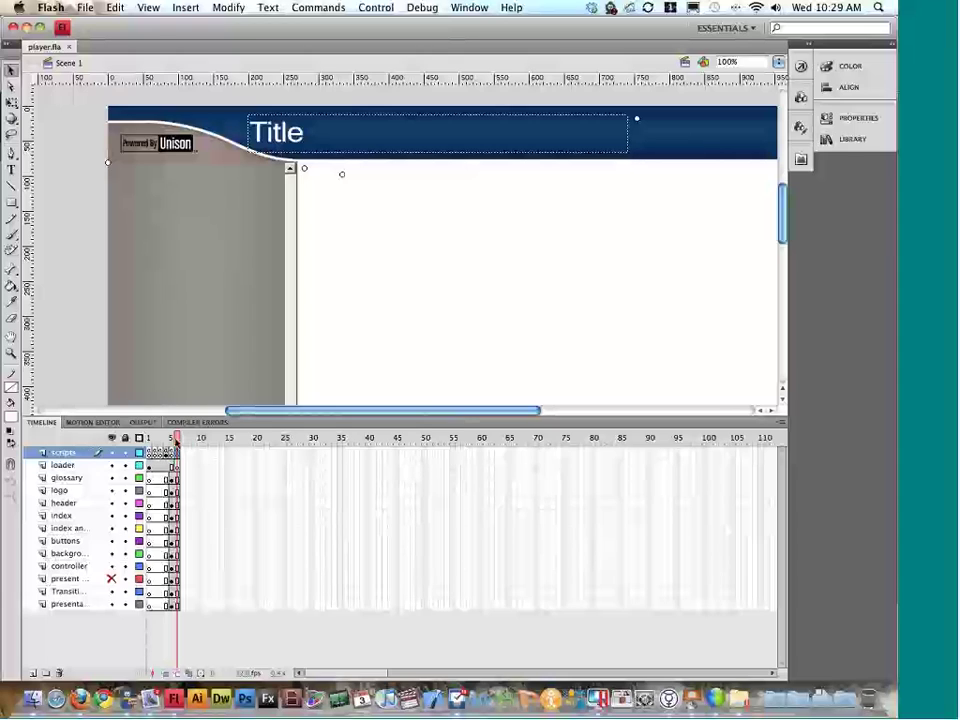
Step: Return to frame 5 and collapse the timeline so the entire stage is visible
left_click_drag(176, 440, 171, 439)
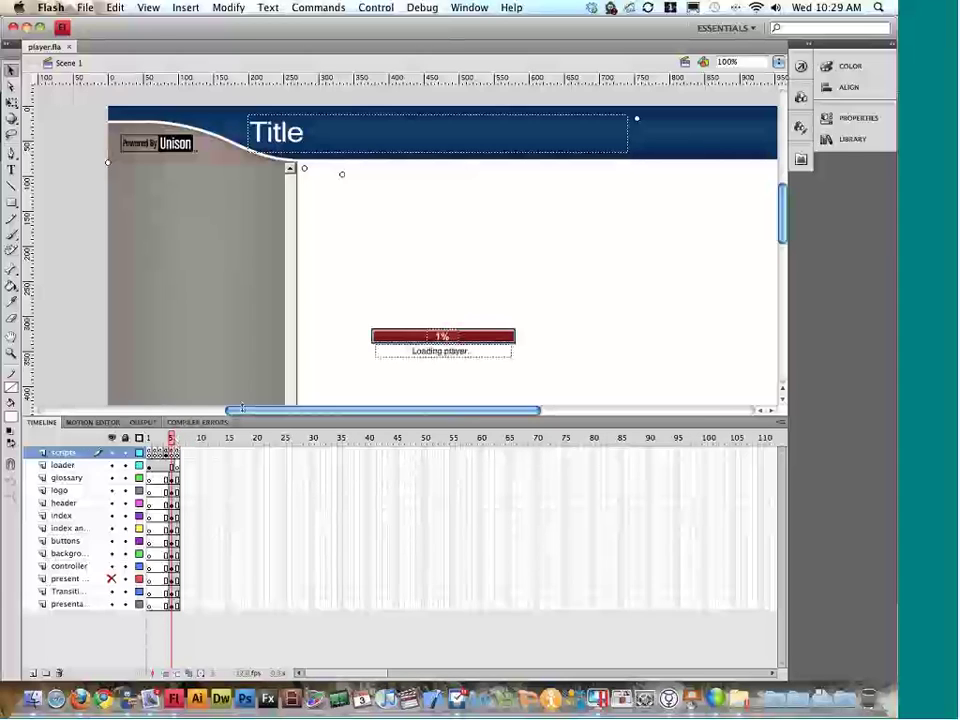
left_click_drag(565, 422, 565, 482)
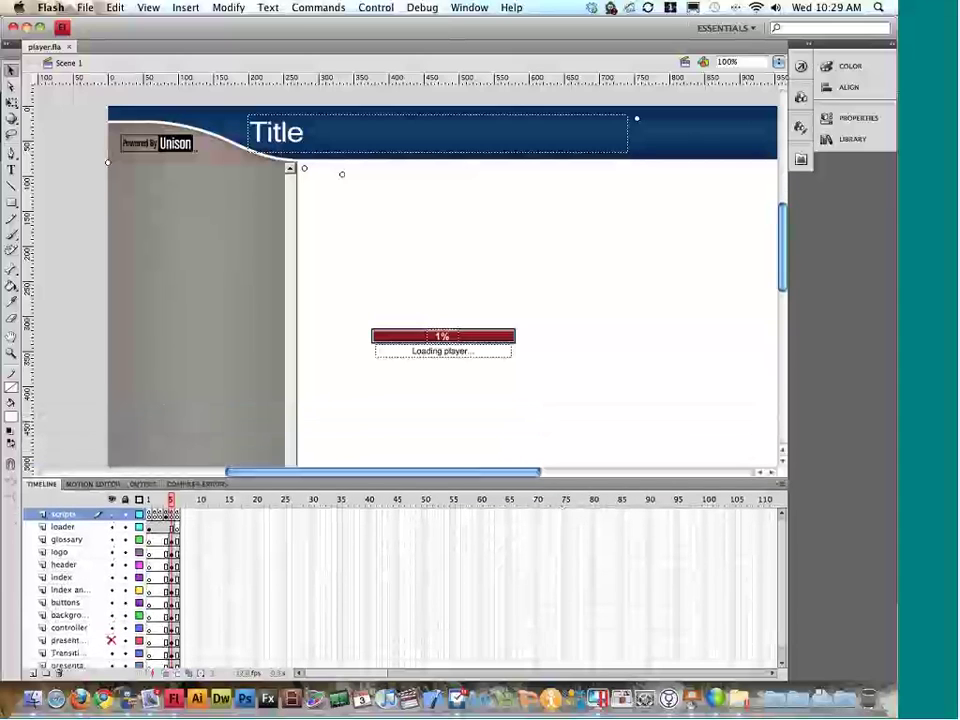
left_click_drag(535, 490, 562, 583)
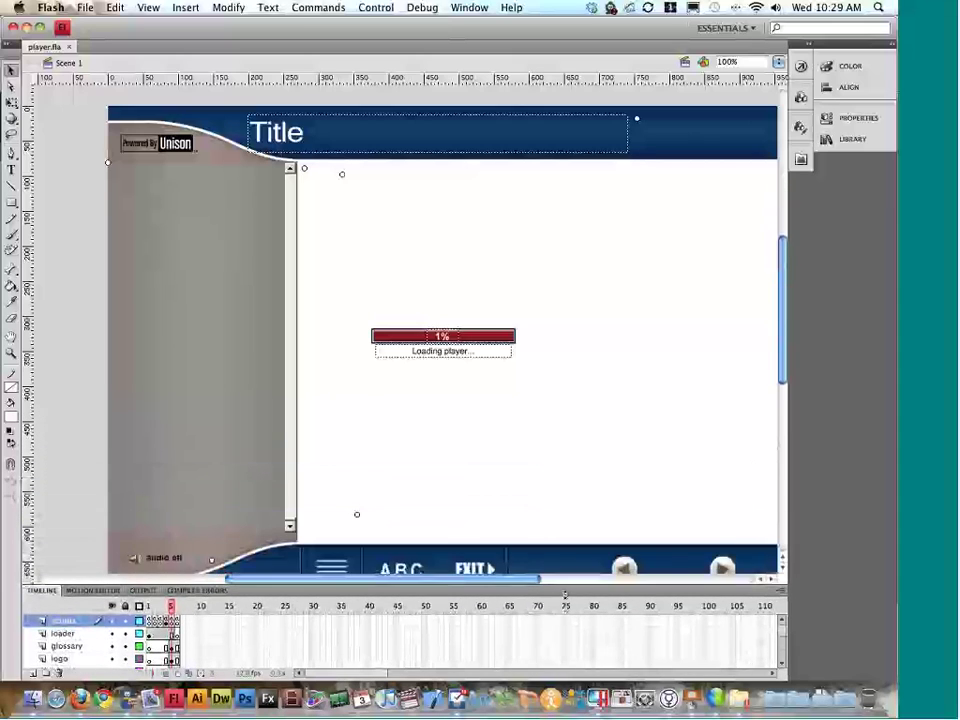
double_click(481, 590)
scroll(490, 535, "right", 3)
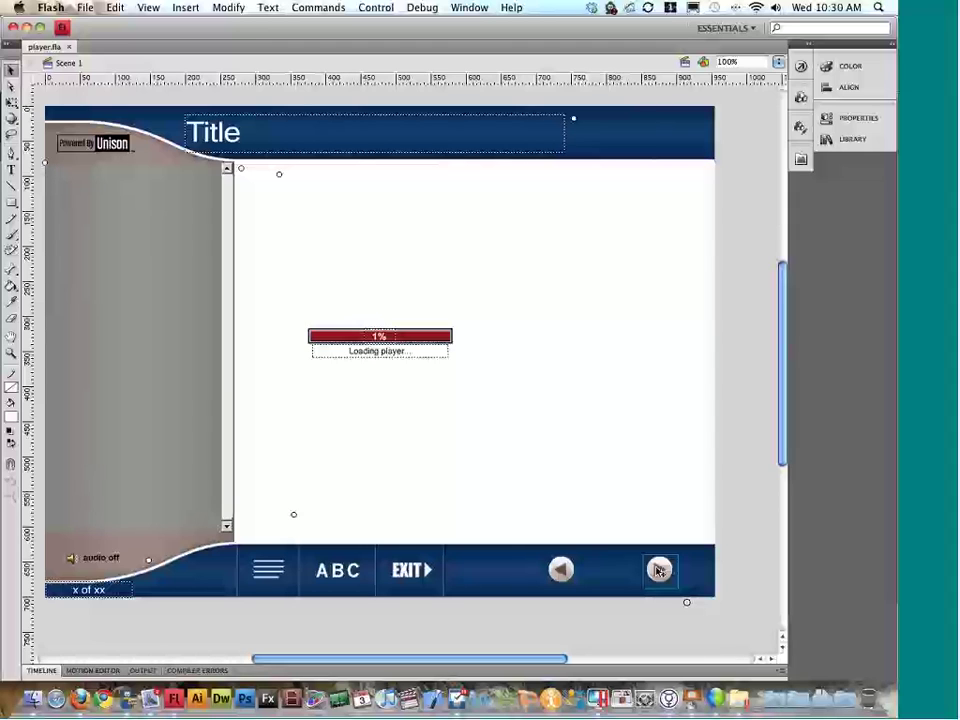
scroll(659, 570, "down", 1)
scroll(659, 570, "right", 5)
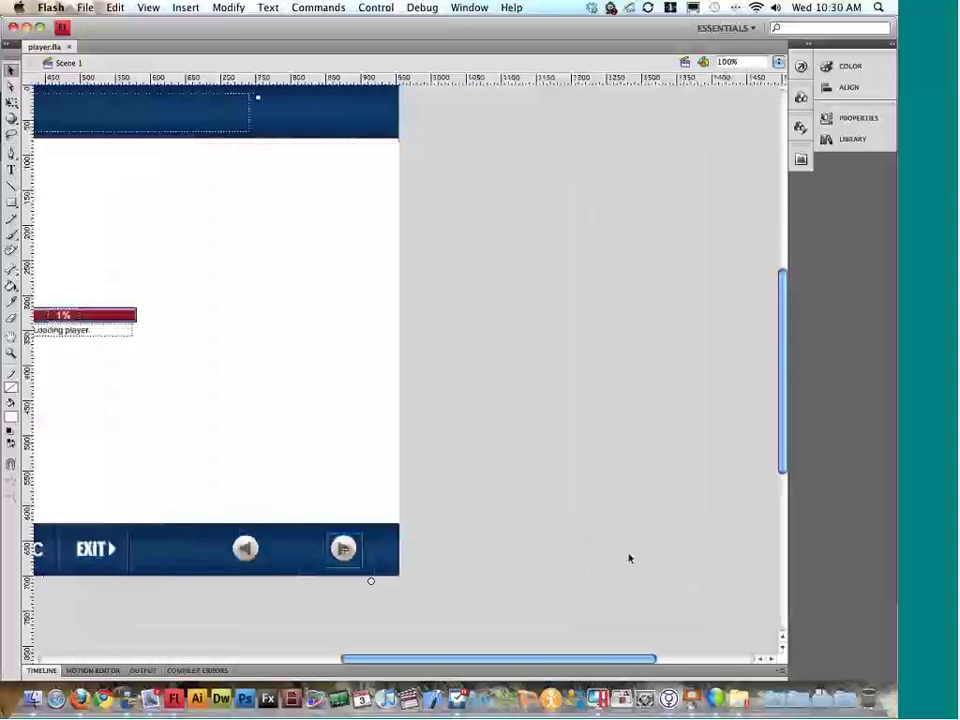
scroll(630, 558, "left", 7)
scroll(630, 558, "right", 5)
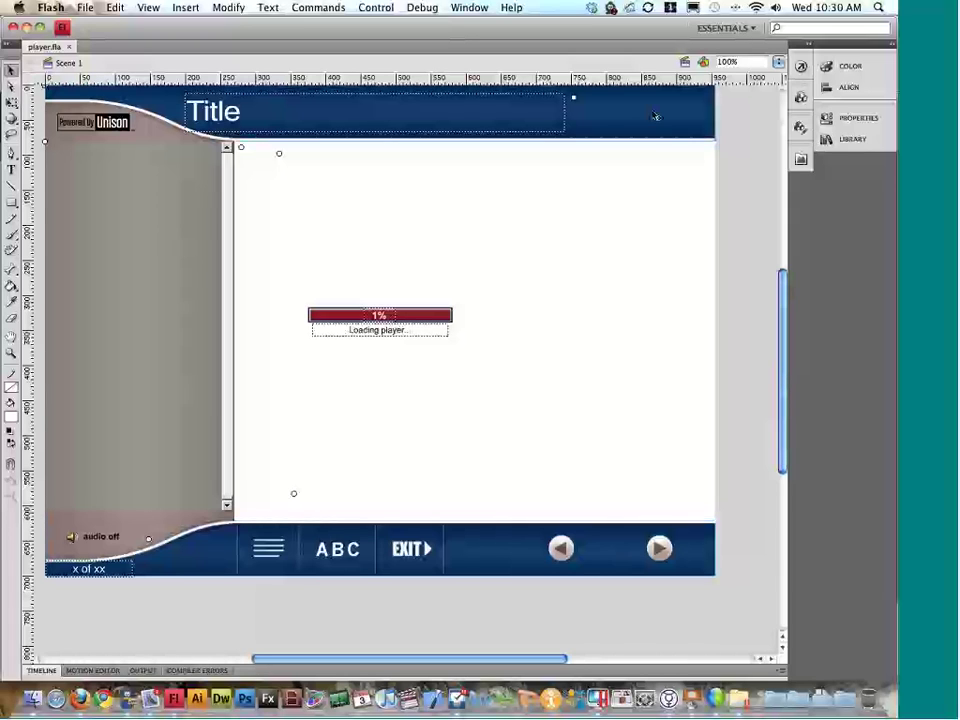
scroll(655, 116, "left", 1)
Step: Inspect the arrows, EXIT, ABC, menu, page counter, audio toggle, logo and Title elements
left_click(679, 548)
left_click(581, 553)
left_click(429, 566)
left_click(374, 549)
left_click(300, 552)
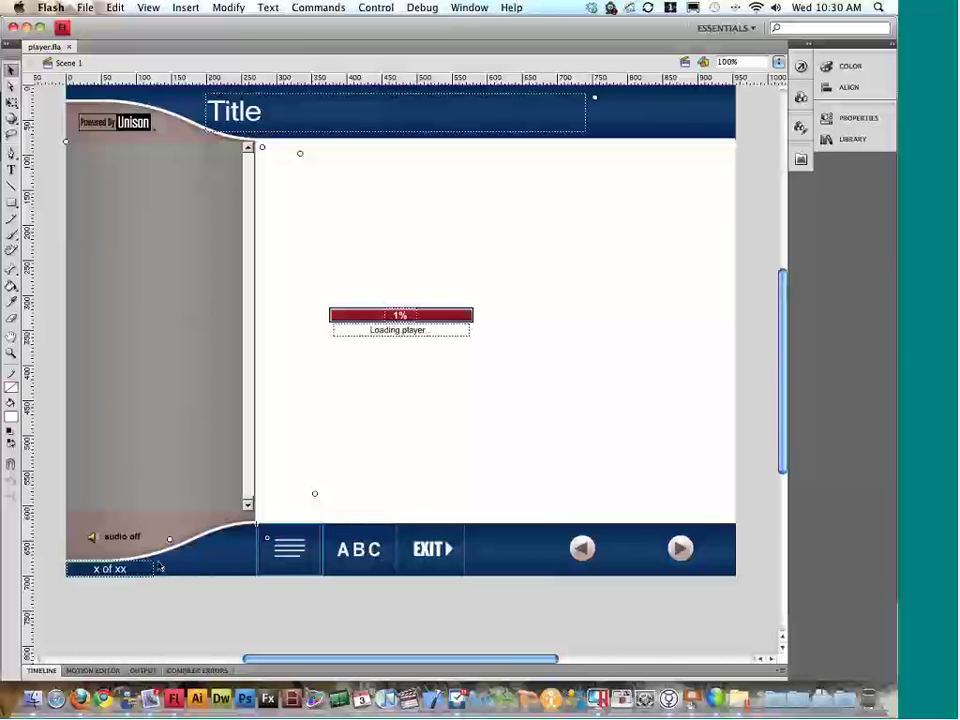
left_click(127, 569)
left_click(134, 540)
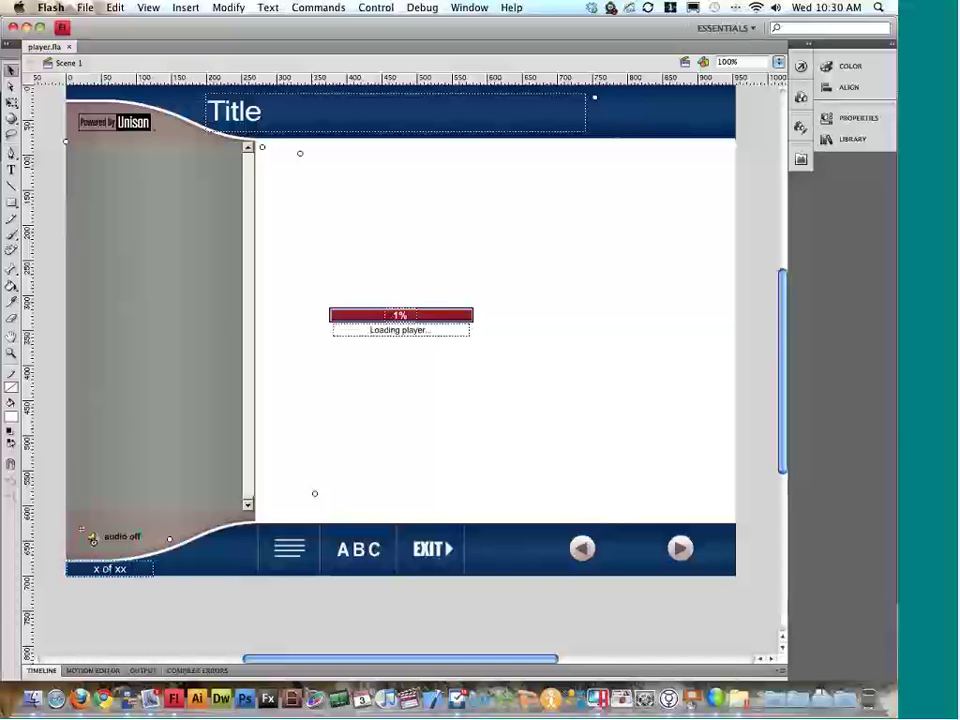
left_click(142, 128)
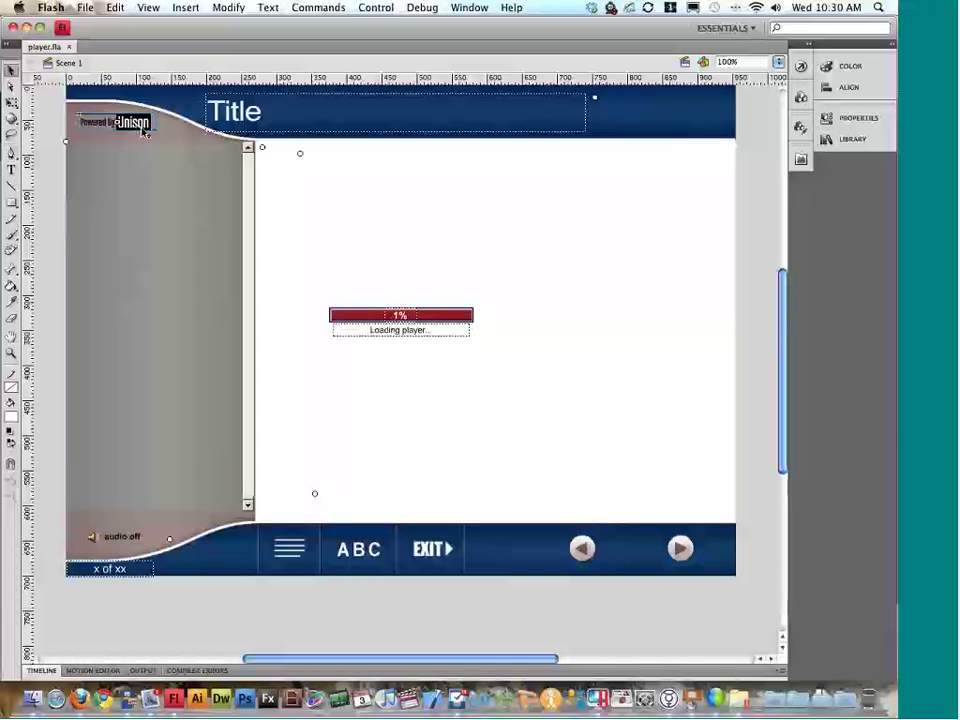
left_click(328, 131)
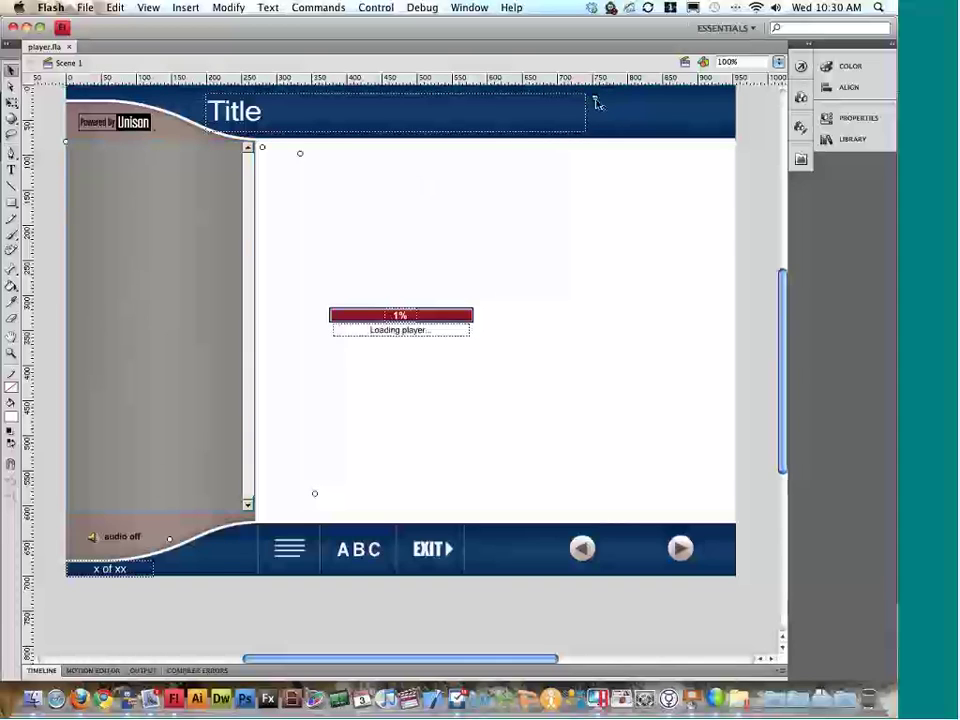
Step: Confirm the header logo clip's instance name is courselogo, then switch to Finder
left_click(860, 118)
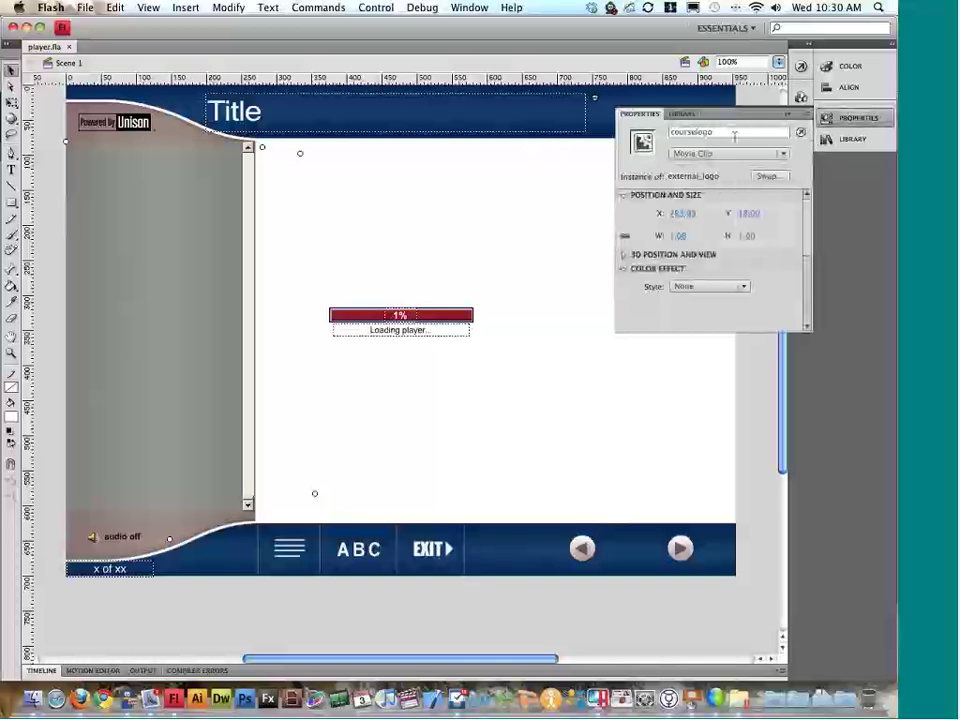
left_click_drag(734, 136, 663, 134)
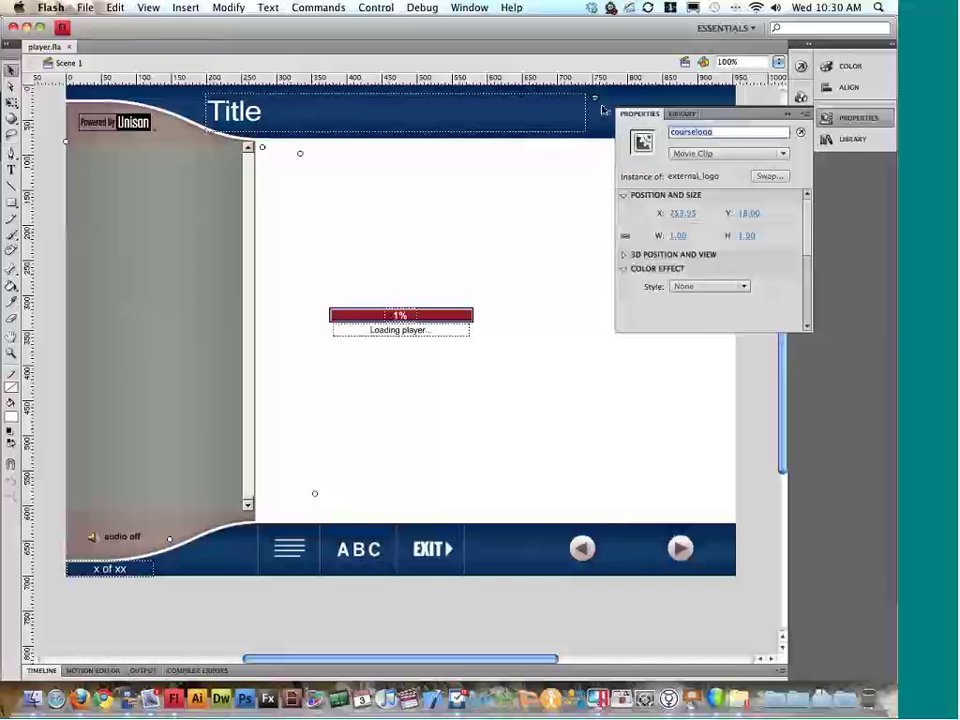
left_click(855, 124)
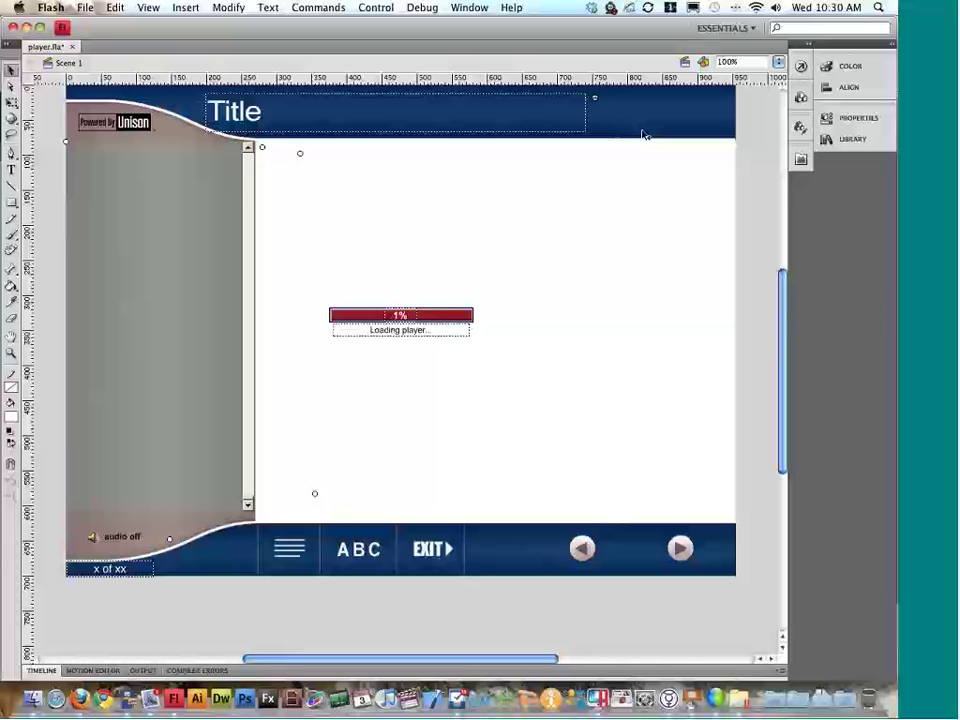
key("ctrl+Down")
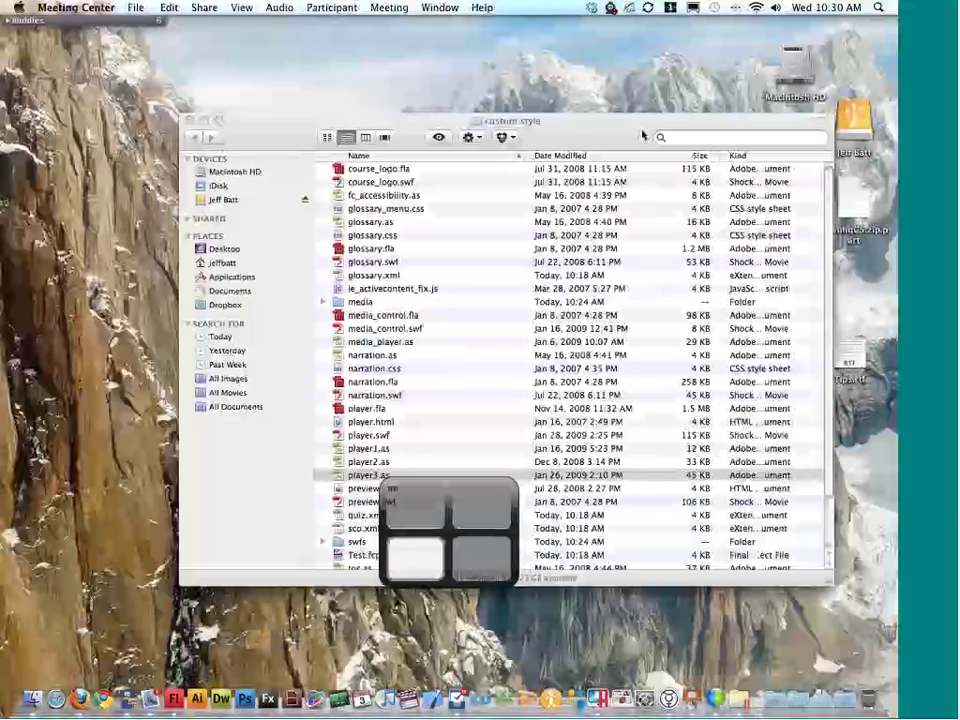
Step: Test-play course_logo.swf in Flash Player to see the Rapid Intake logo, then close it
left_click(385, 176)
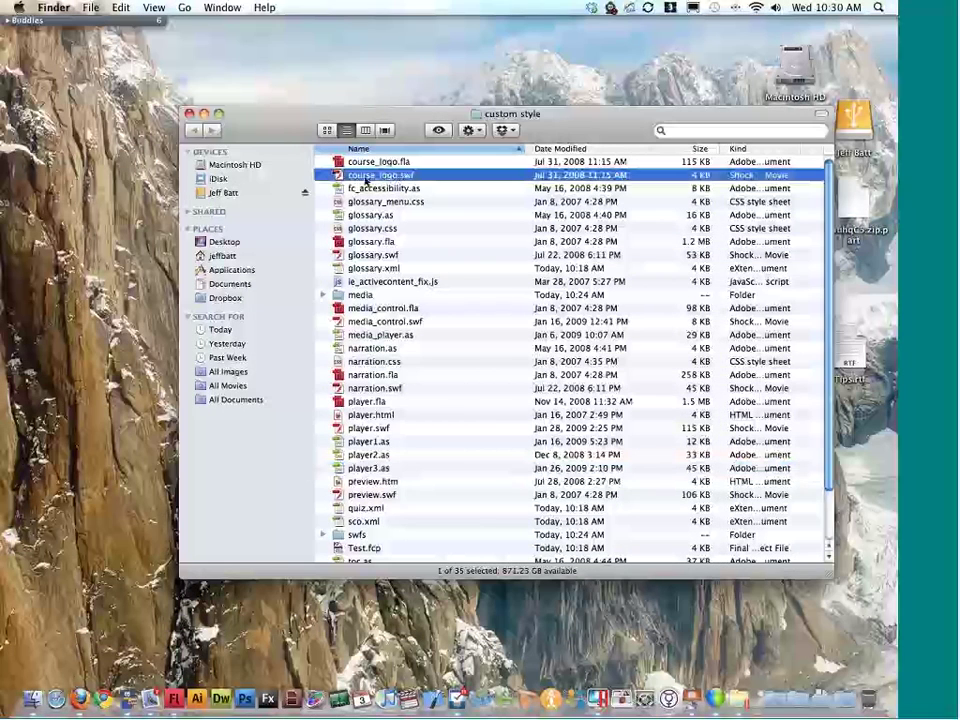
double_click(369, 177)
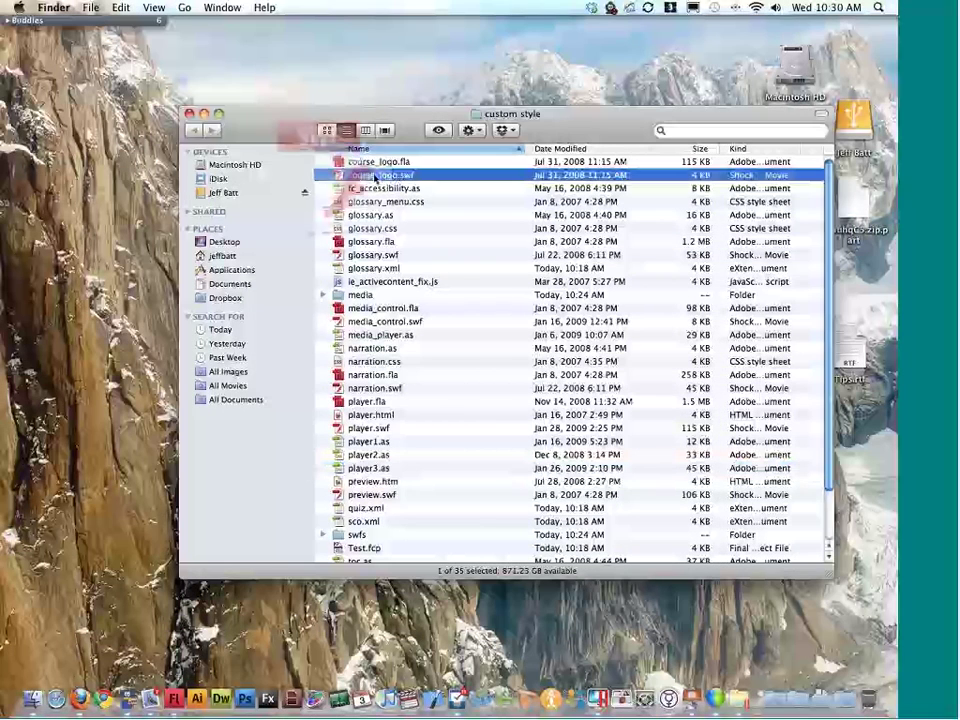
left_click_drag(60, 24, 458, 131)
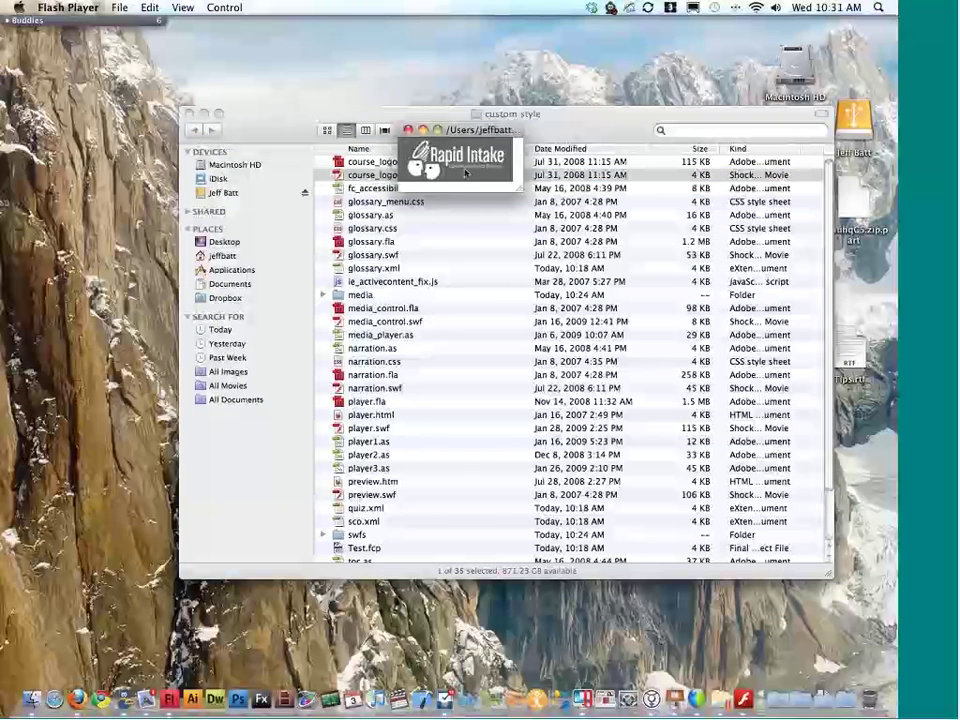
left_click(408, 130)
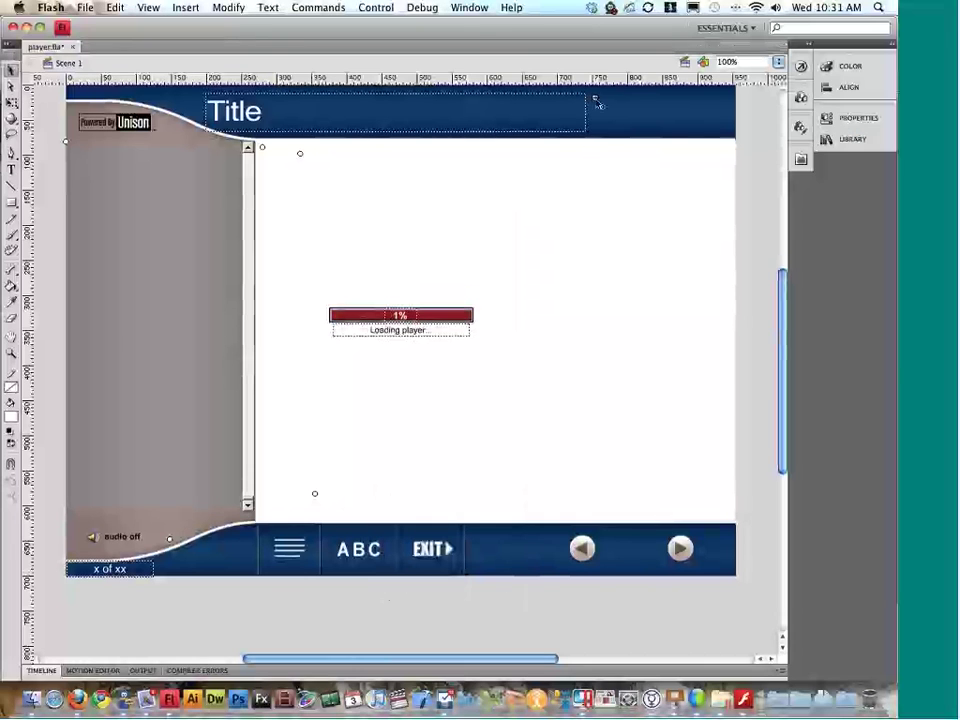
Step: Delete the Powered by Unison logo, leaving the logo holder in the header's top-left corner
scroll(630, 118, "up", 1)
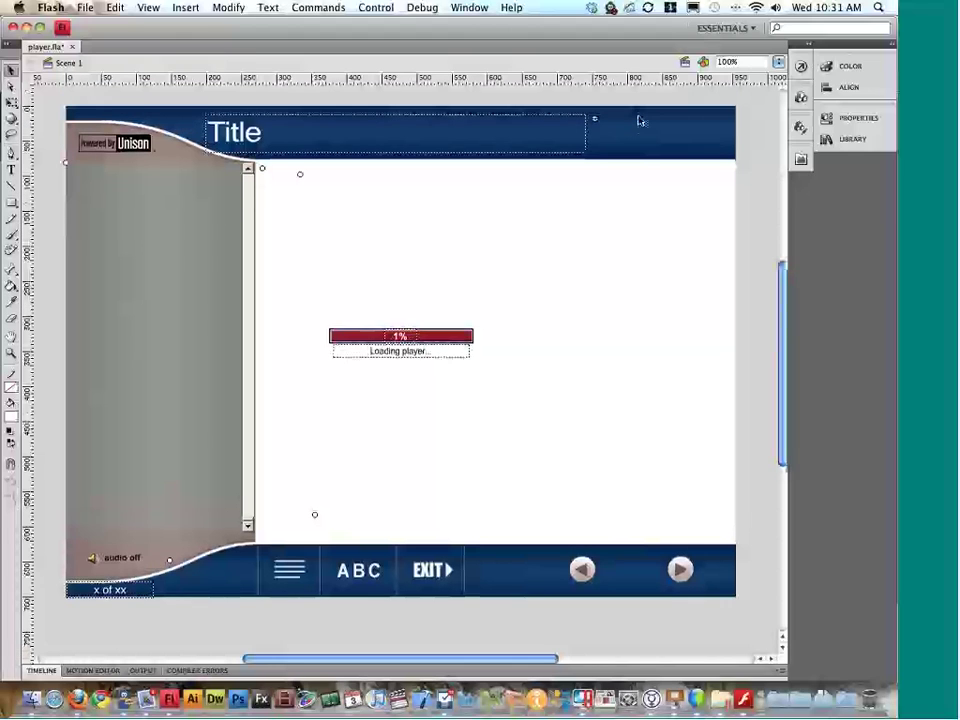
scroll(597, 140, "up", 1)
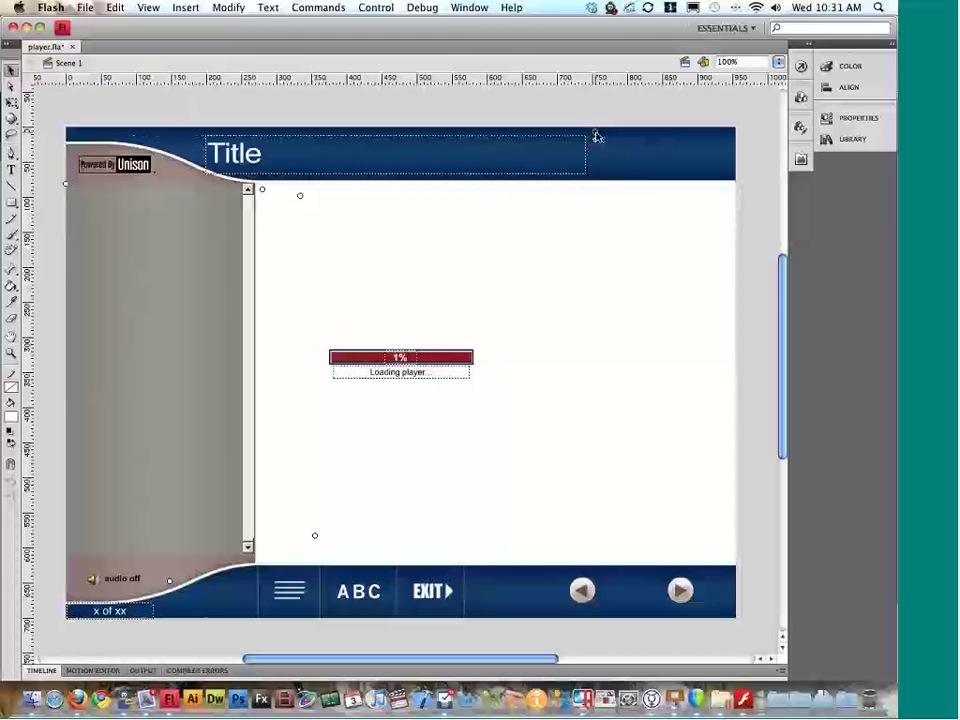
mouse_move(597, 137)
left_mouse_down()
mouse_move(178, 149)
mouse_move(81, 133)
left_mouse_up()
left_click(118, 165)
key("Delete")
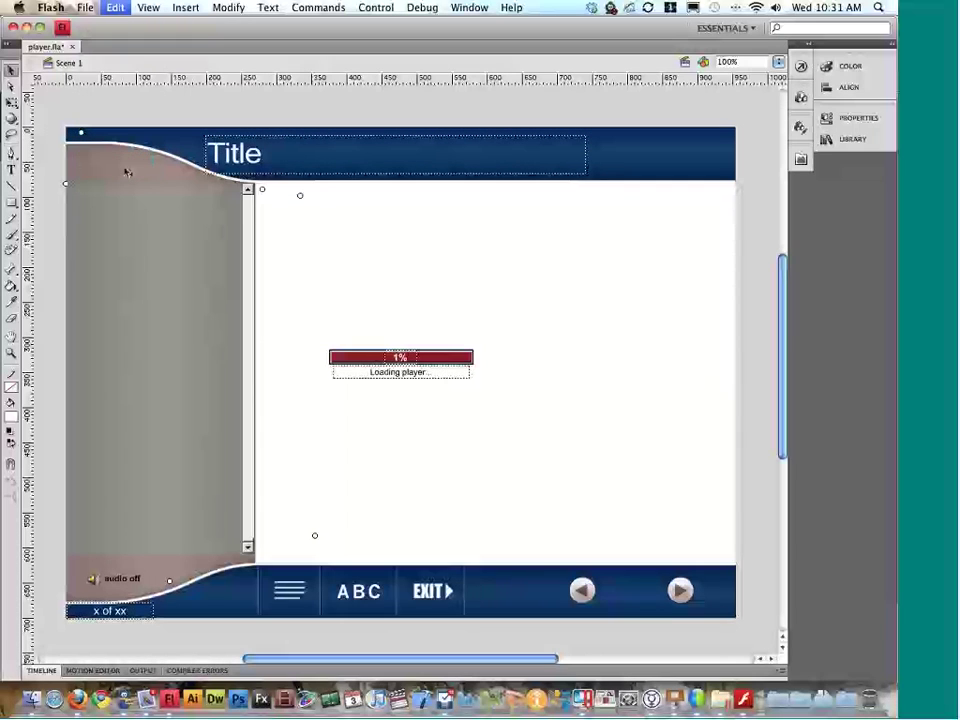
left_click_drag(81, 134, 79, 140)
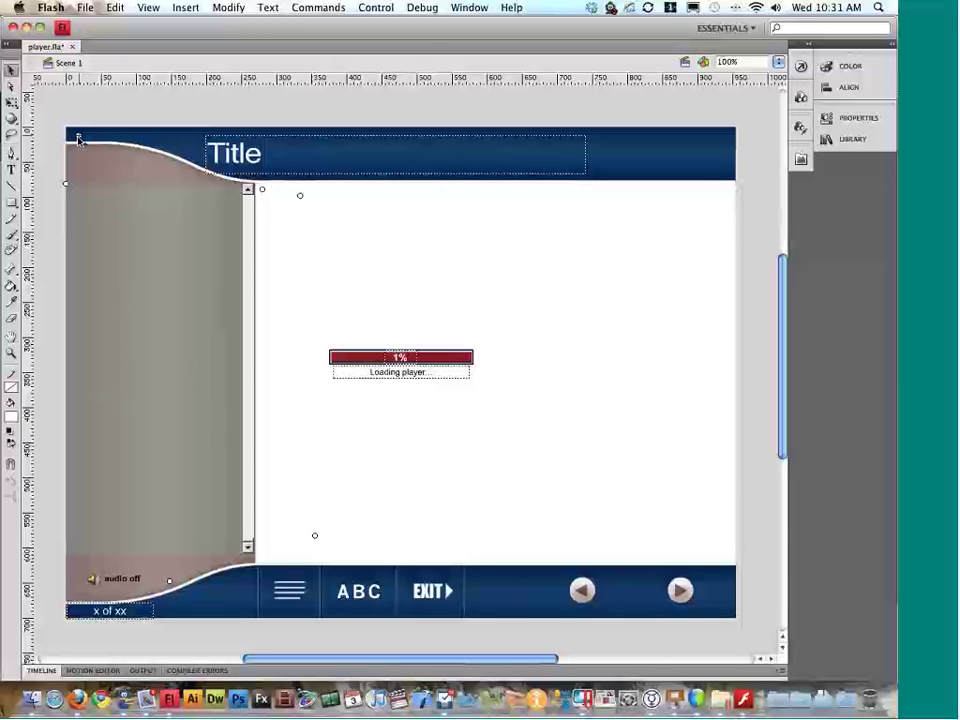
Step: Test the player as player.swf, then close the test and go to Finder
key("super+Return")
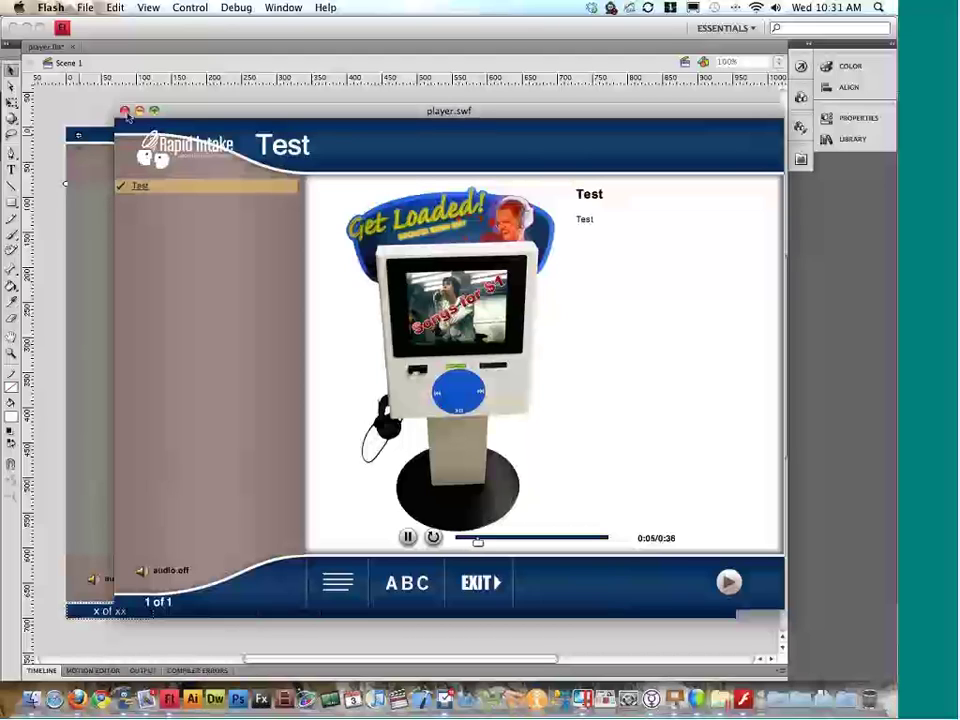
key("super+w")
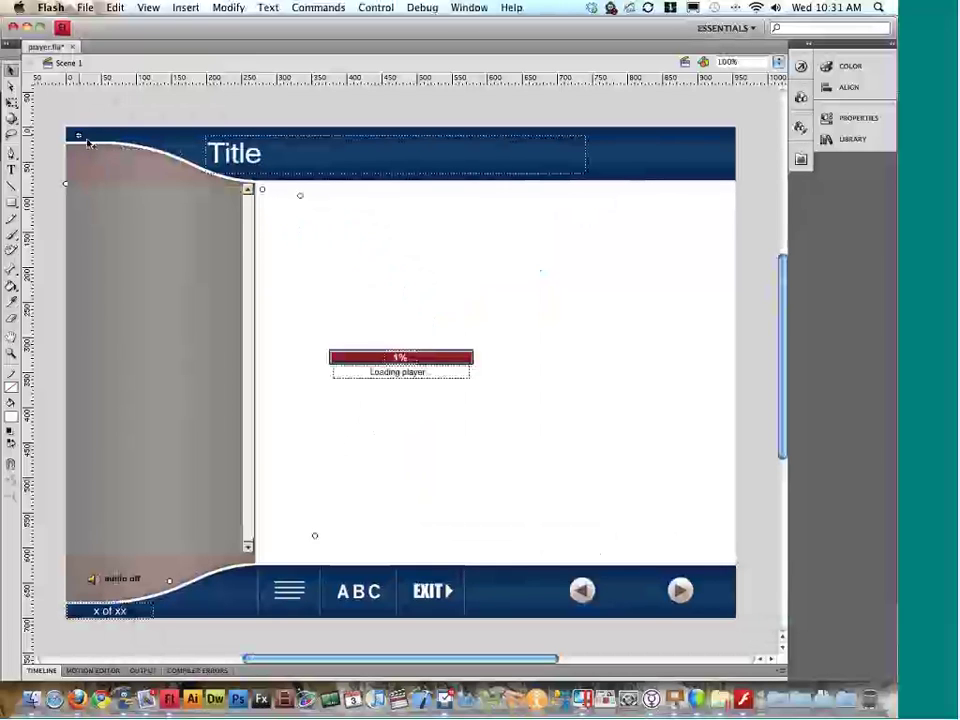
key("super+h")
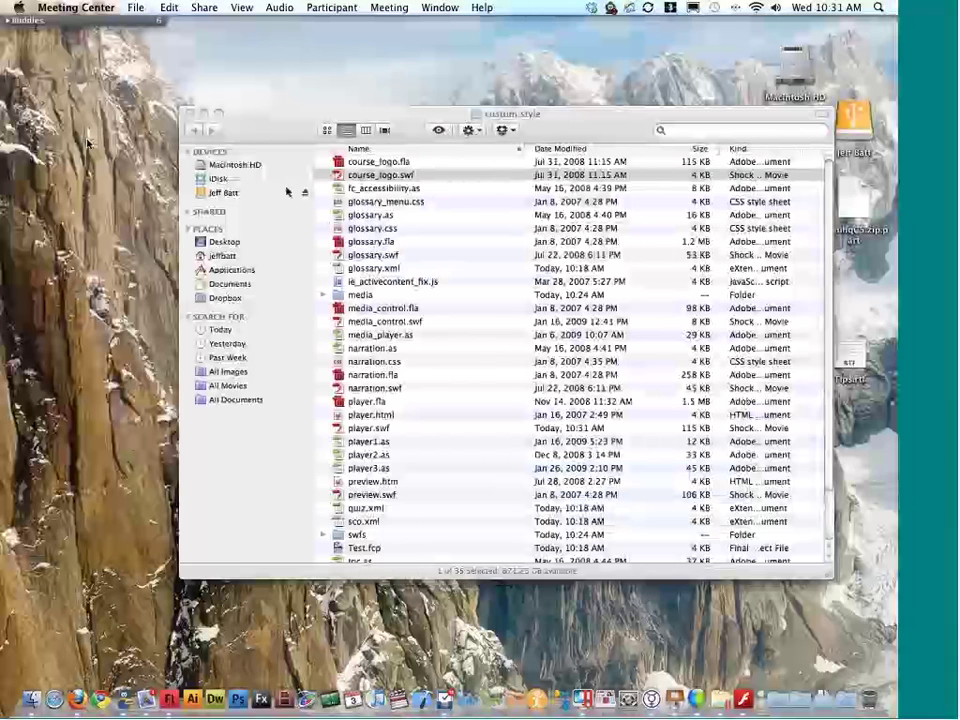
Step: Open course_logo.fla to view the Rapid Intake logo, then close it
left_click(380, 163)
double_click(380, 163)
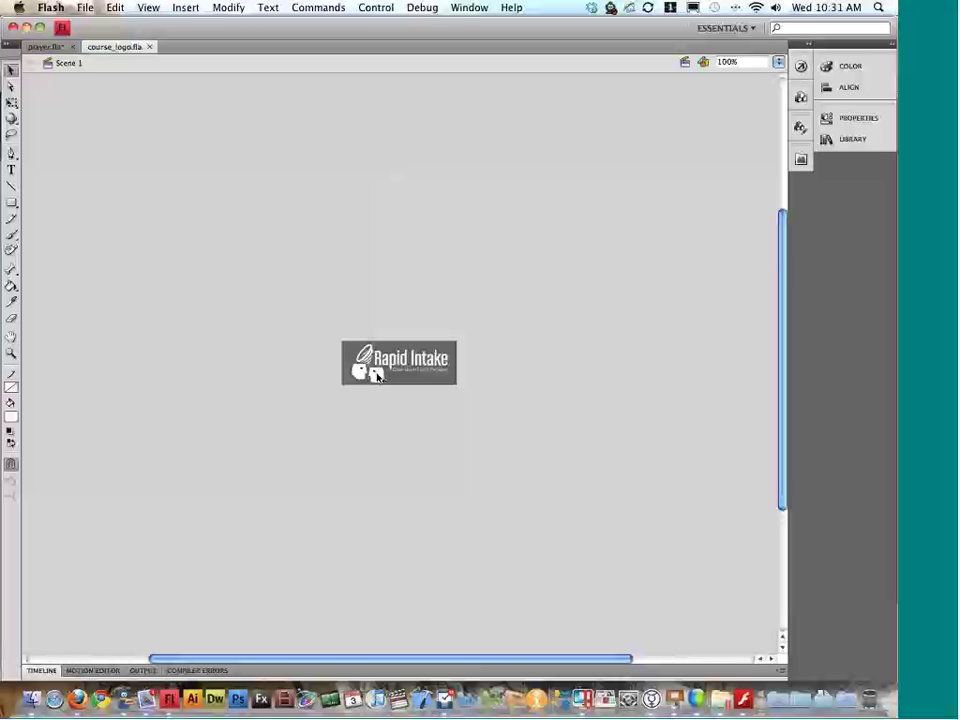
key("super+w")
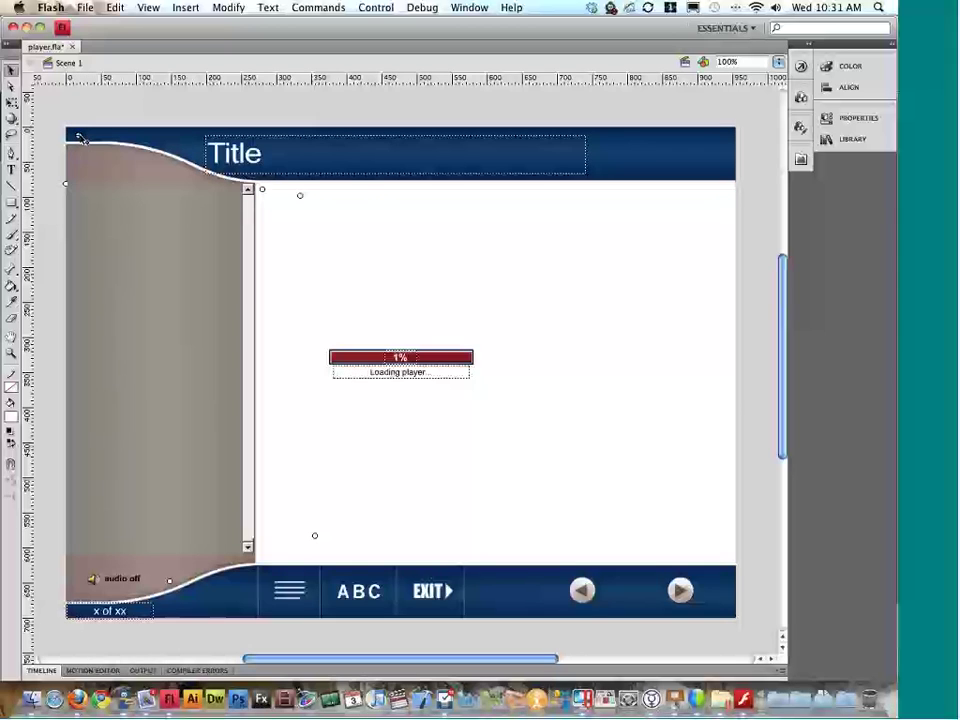
scroll(135, 180, "up", 3)
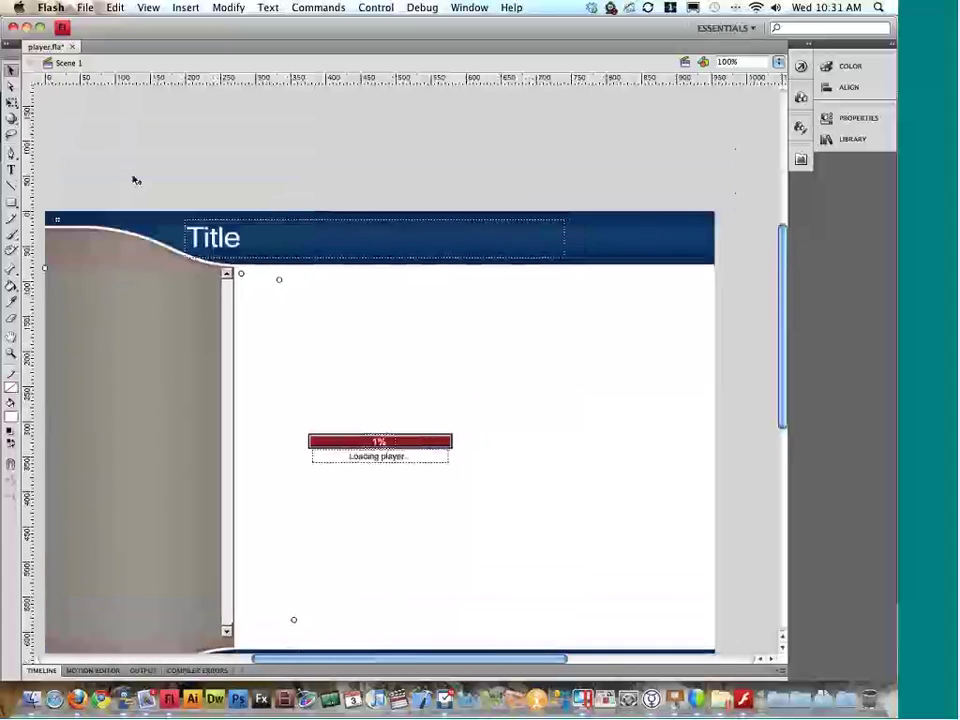
scroll(160, 200, "left", 3)
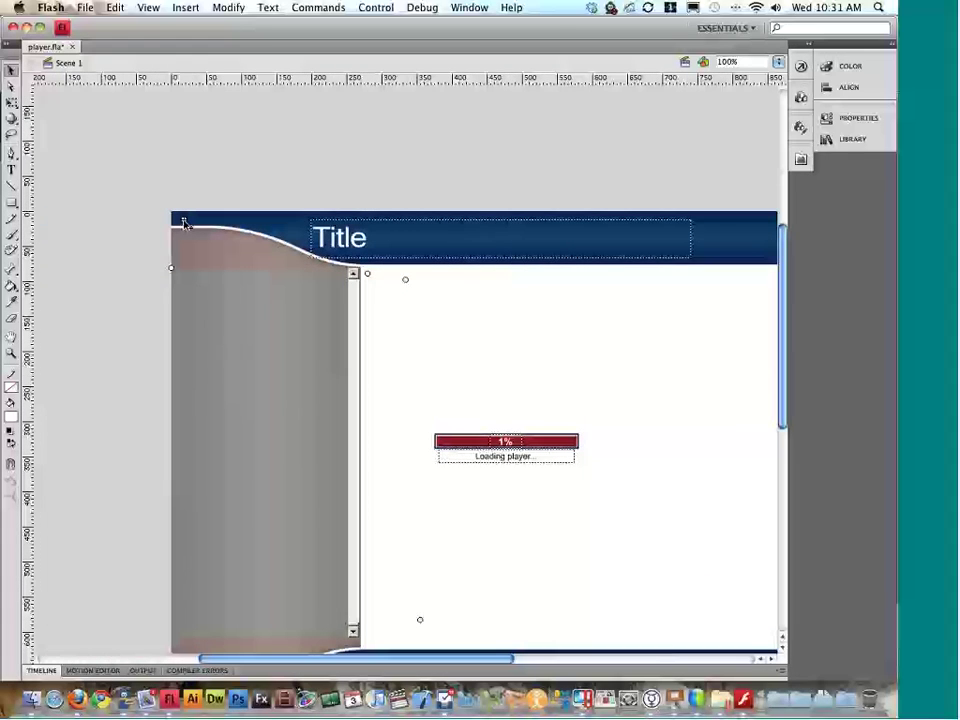
mouse_move(183, 221)
left_mouse_down()
mouse_move(167, 189)
mouse_move(165, 112)
left_mouse_up()
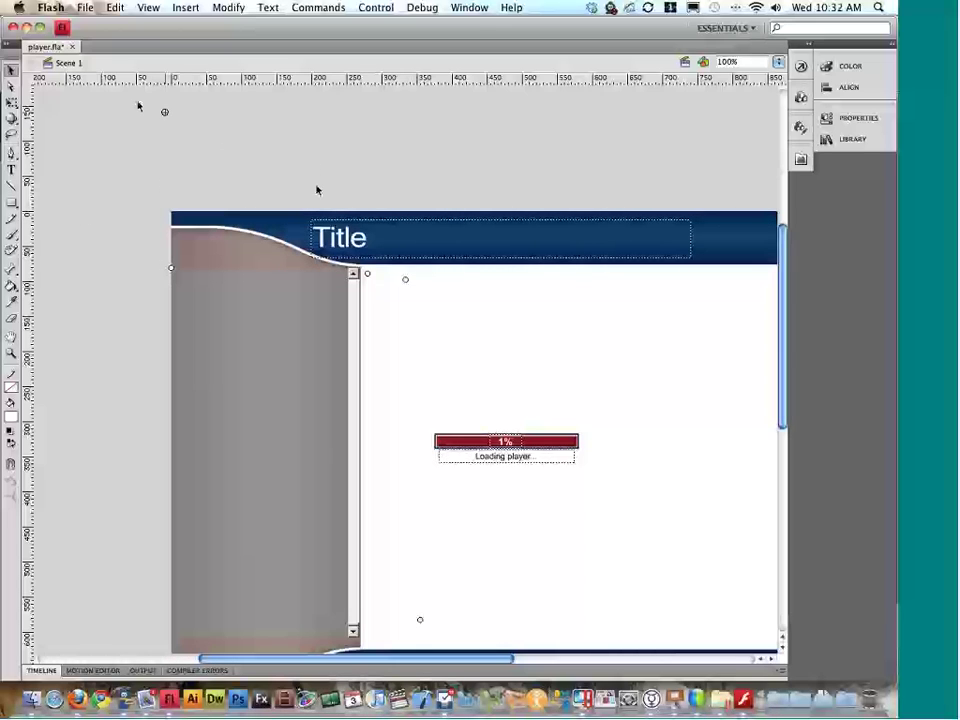
scroll(340, 210, "right", 5)
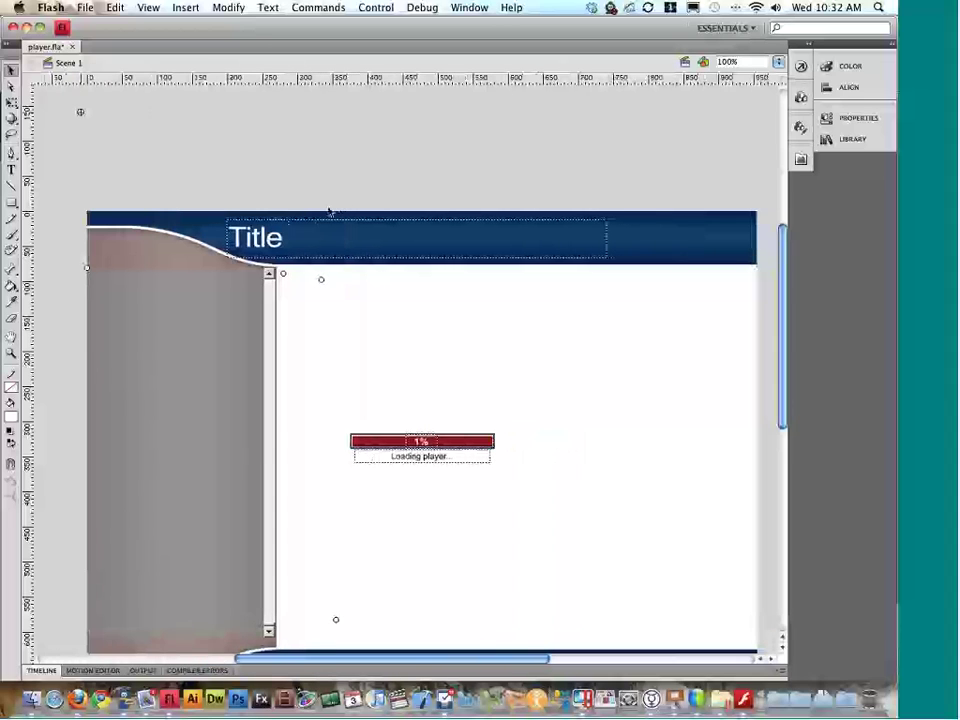
left_click(85, 7)
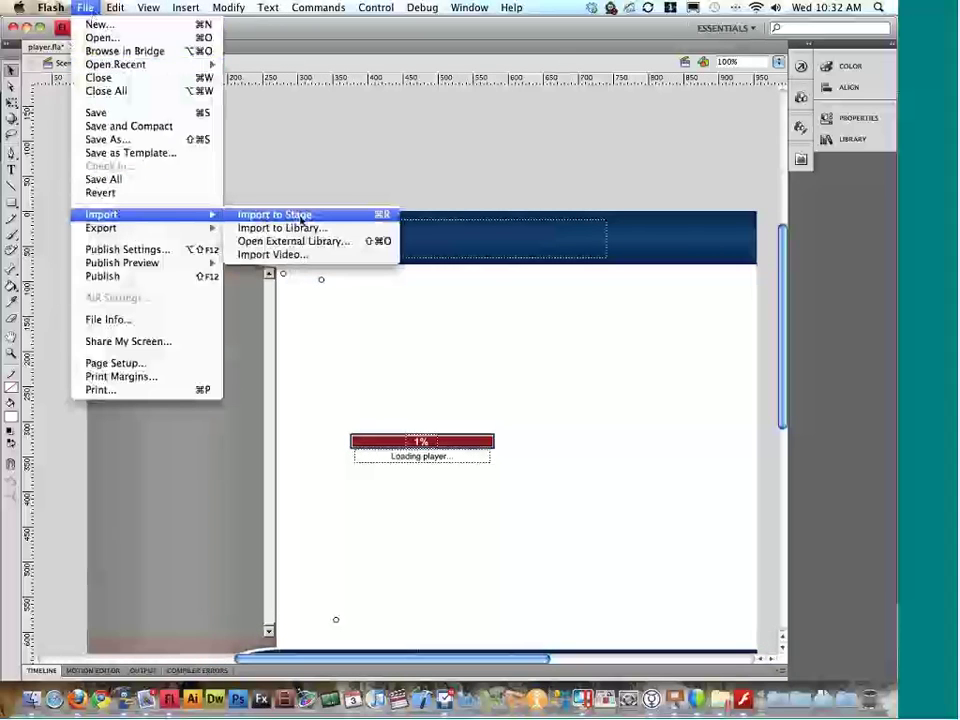
left_click(290, 240)
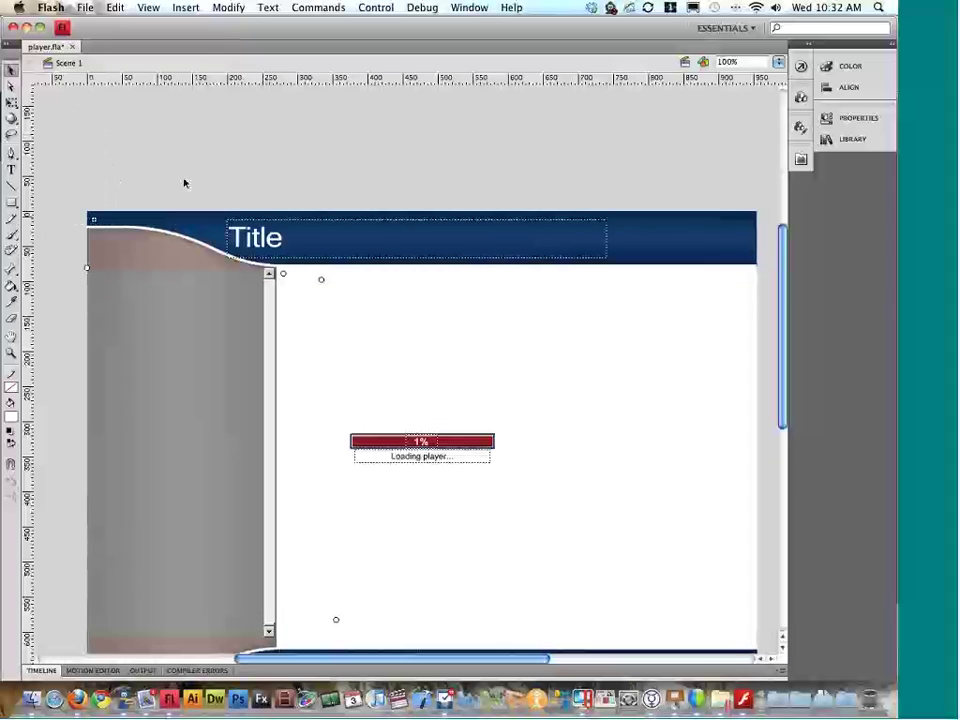
Step: Set the heading_txt Title field's character size to 24 pt
left_click(292, 234)
left_click(868, 121)
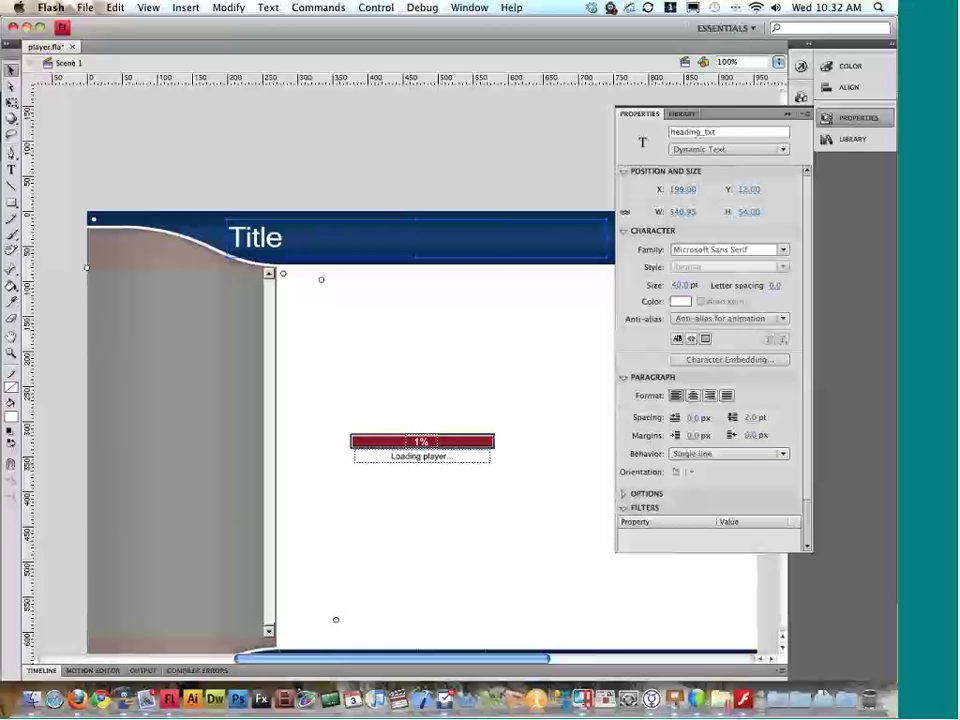
left_click(590, 252)
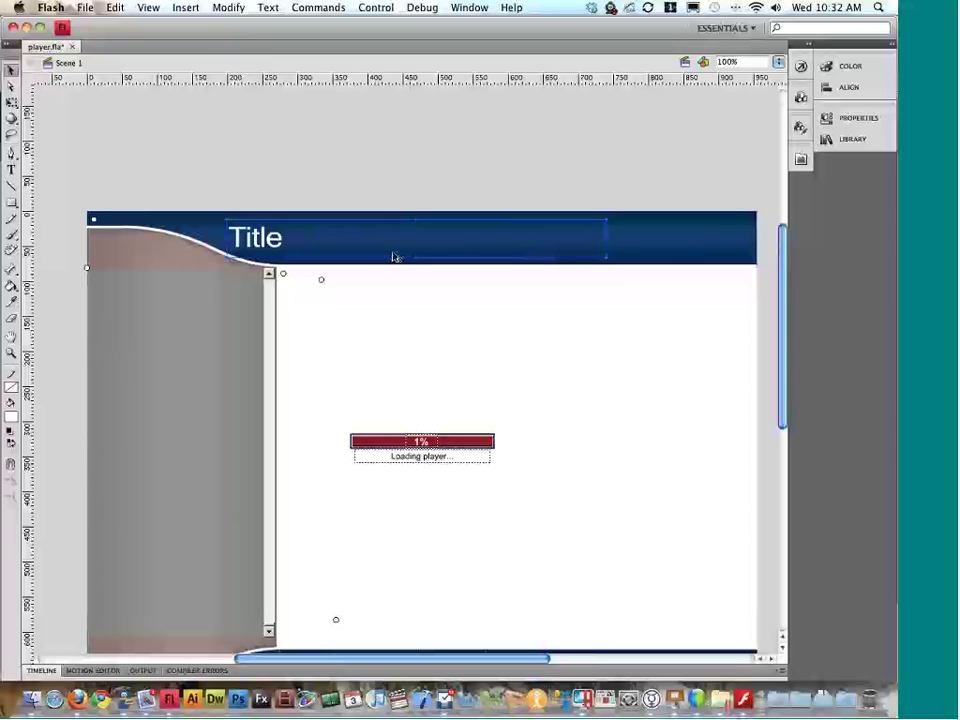
left_click(845, 118)
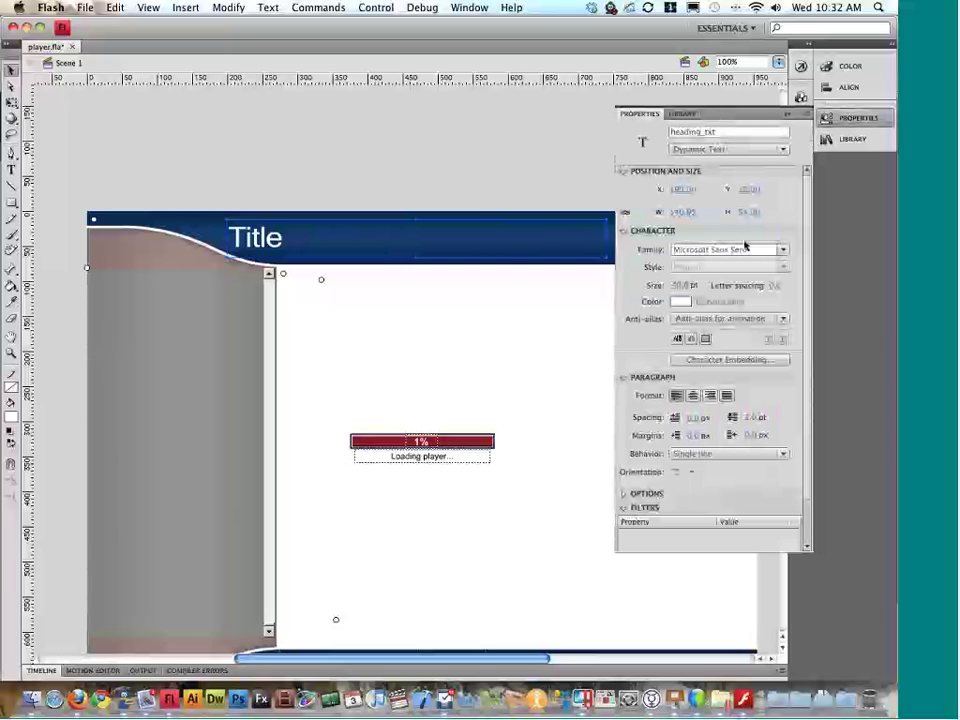
left_click(681, 286)
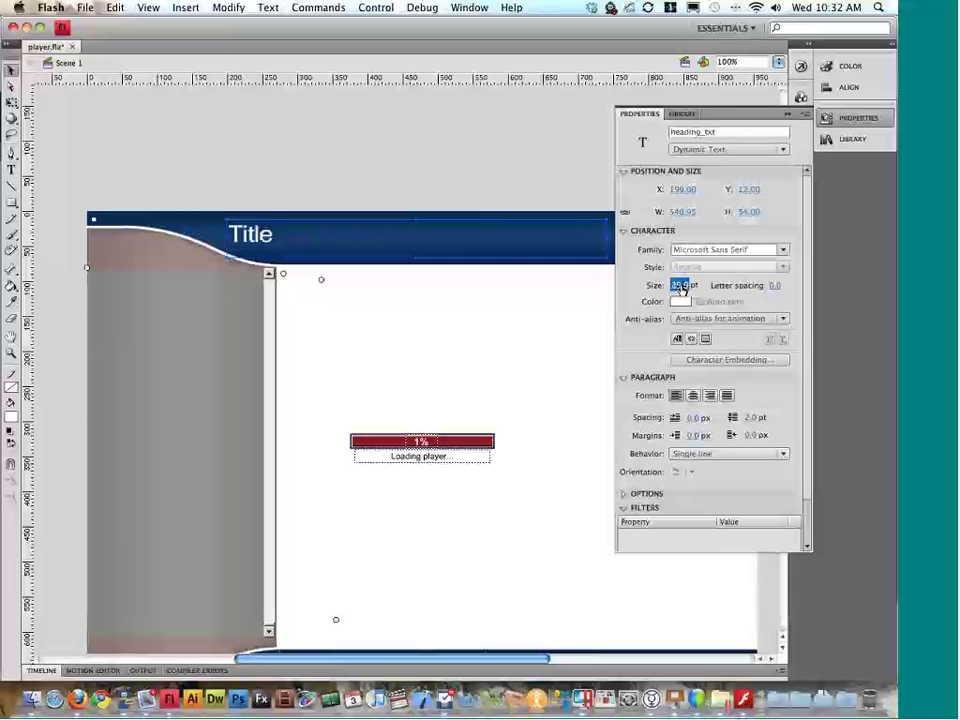
type("24")
key("Return")
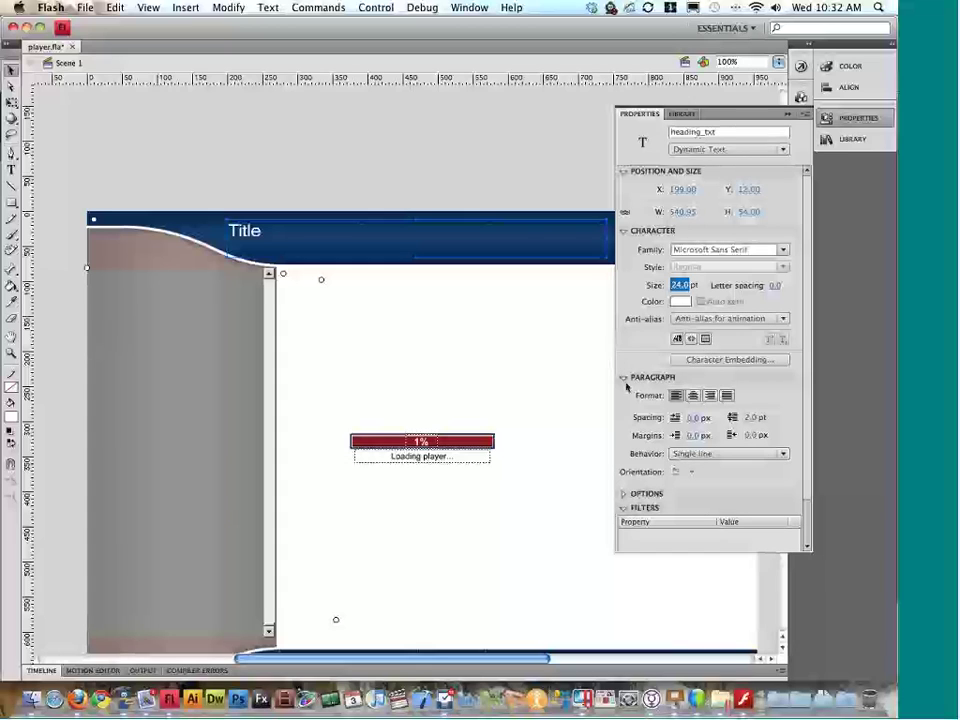
left_click(624, 378)
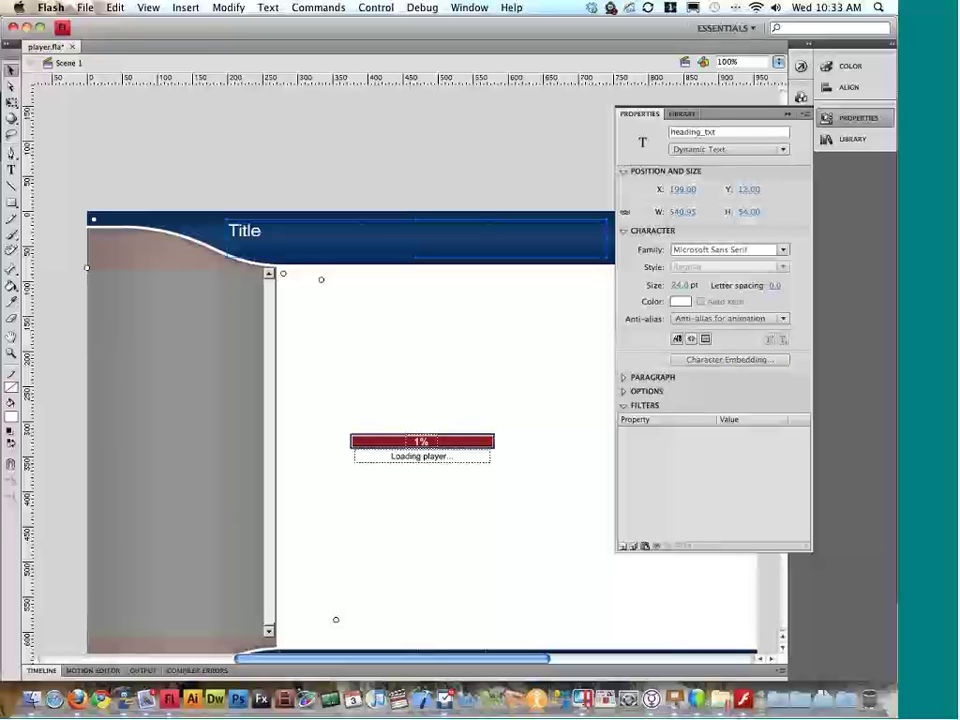
left_click(625, 546)
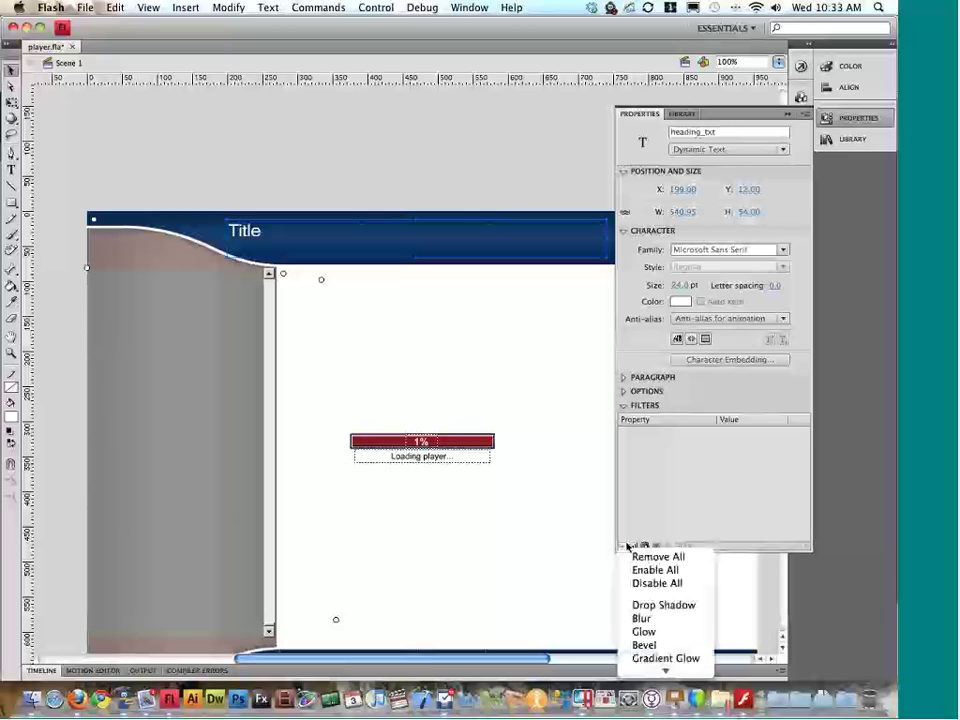
left_click(645, 606)
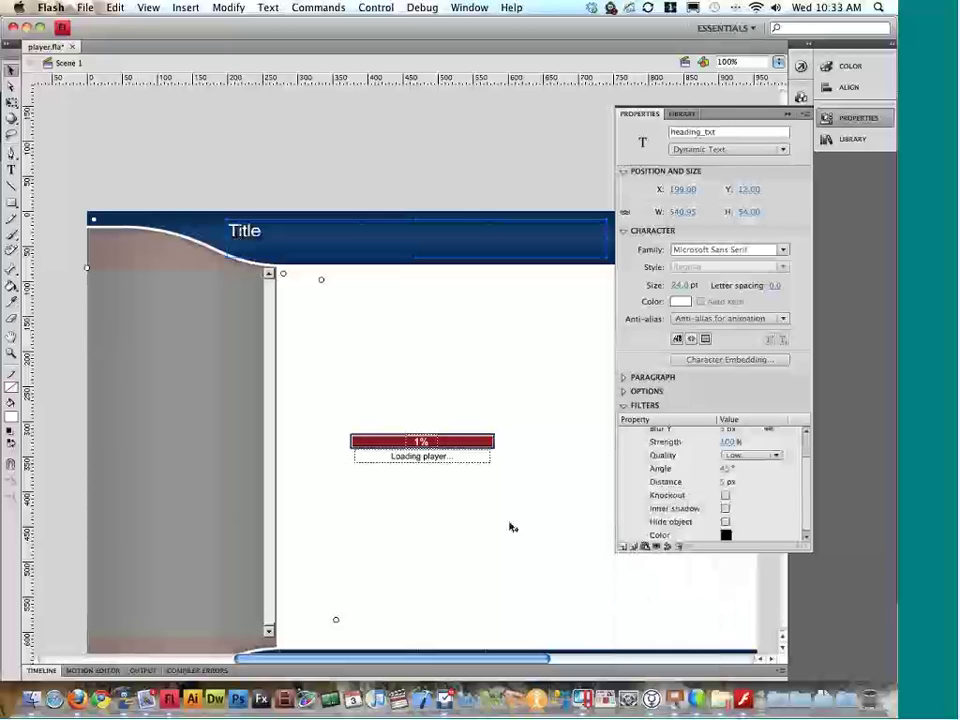
scroll(683, 470, "up", 2)
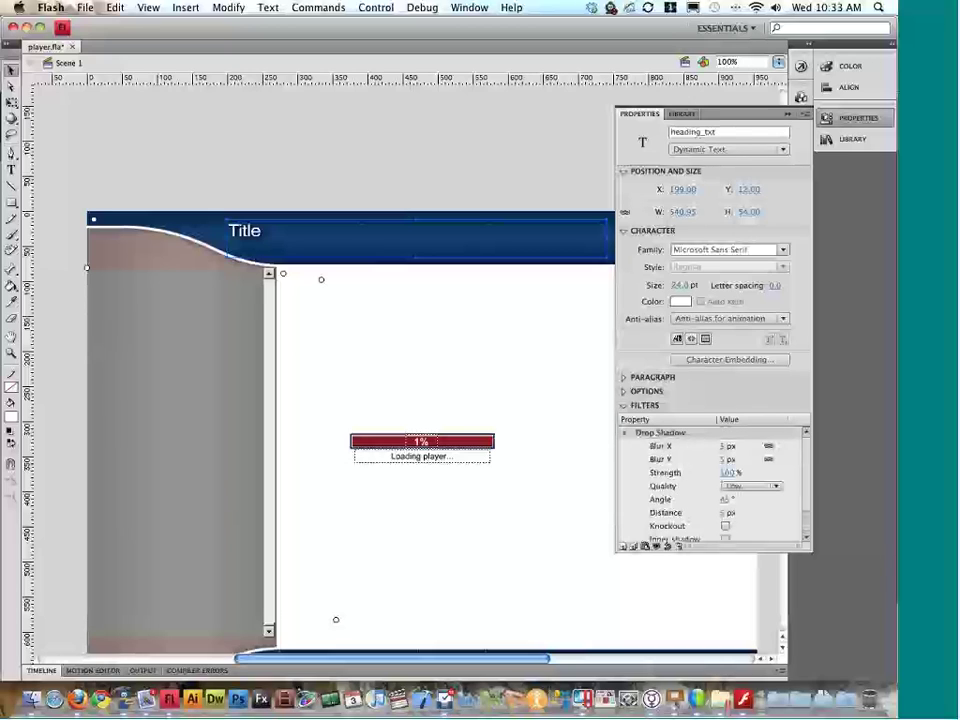
left_click(678, 546)
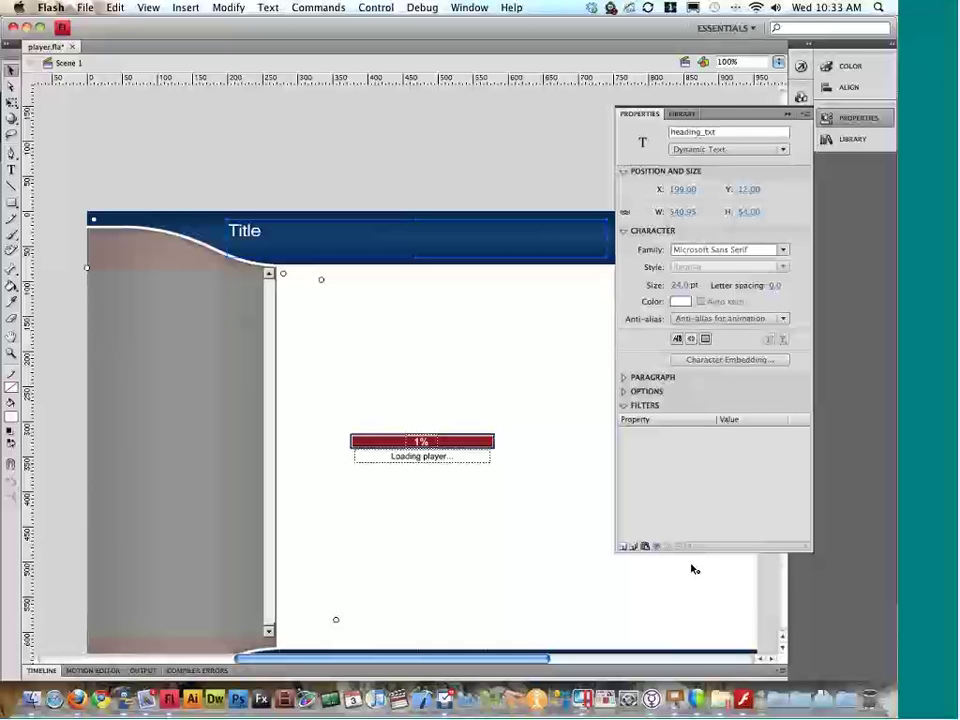
left_click(680, 680)
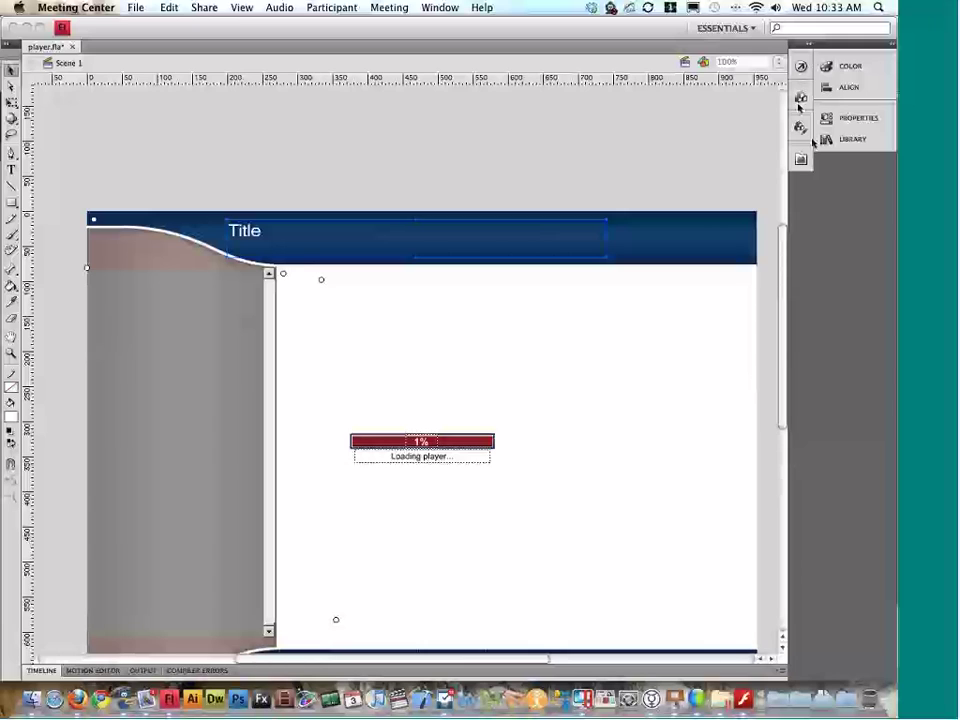
Step: Shift the loading bar right and make the preloader's 1% text dark grey and larger
left_click(649, 242)
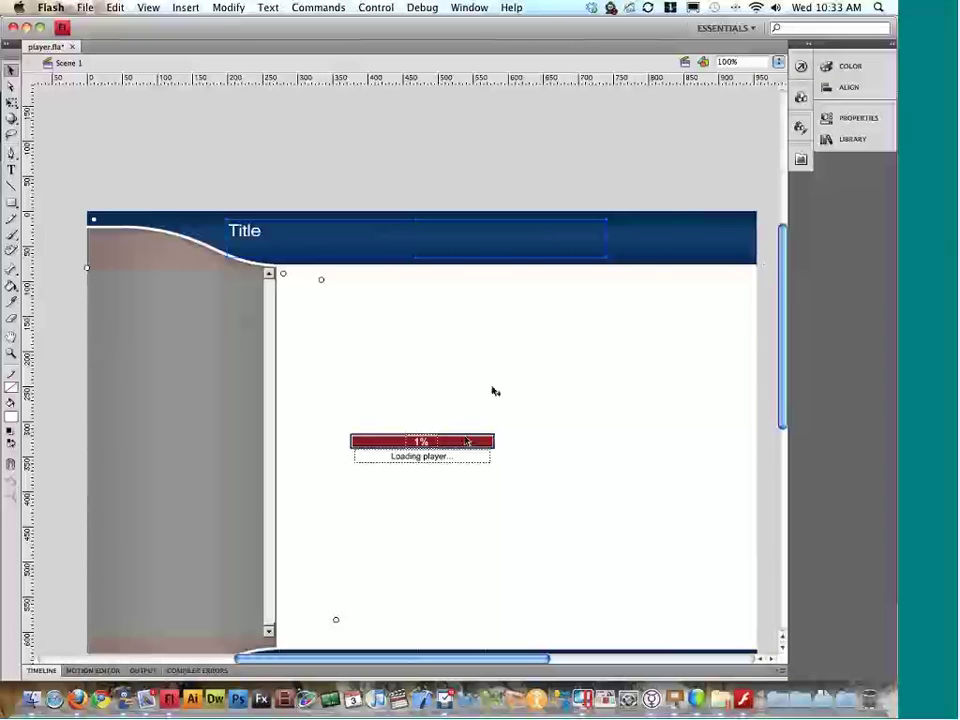
left_click_drag(472, 441, 569, 445)
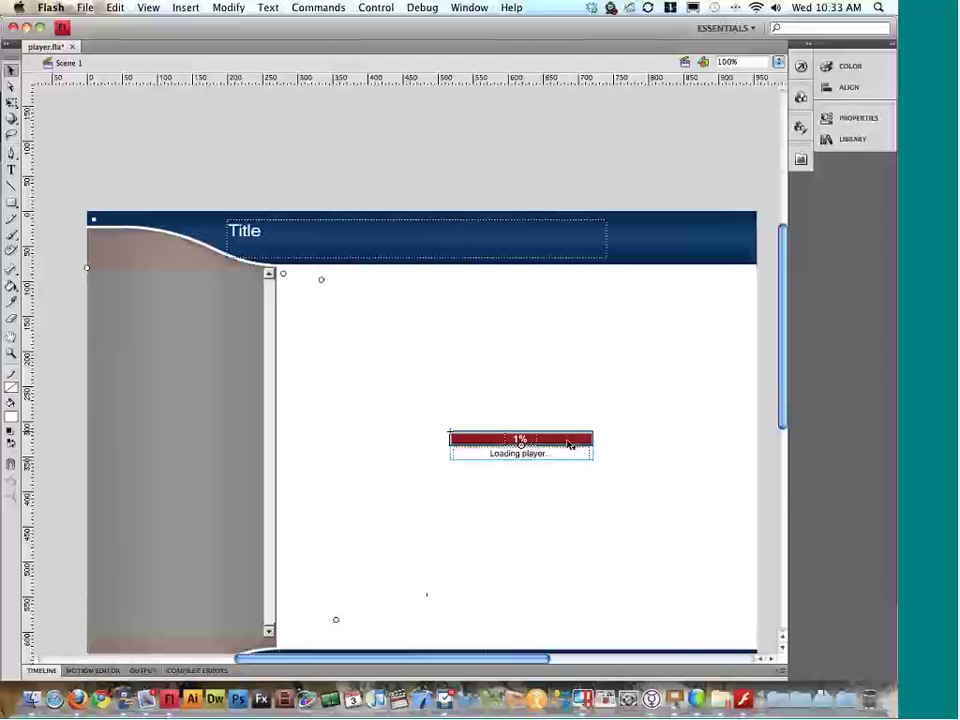
double_click(570, 444)
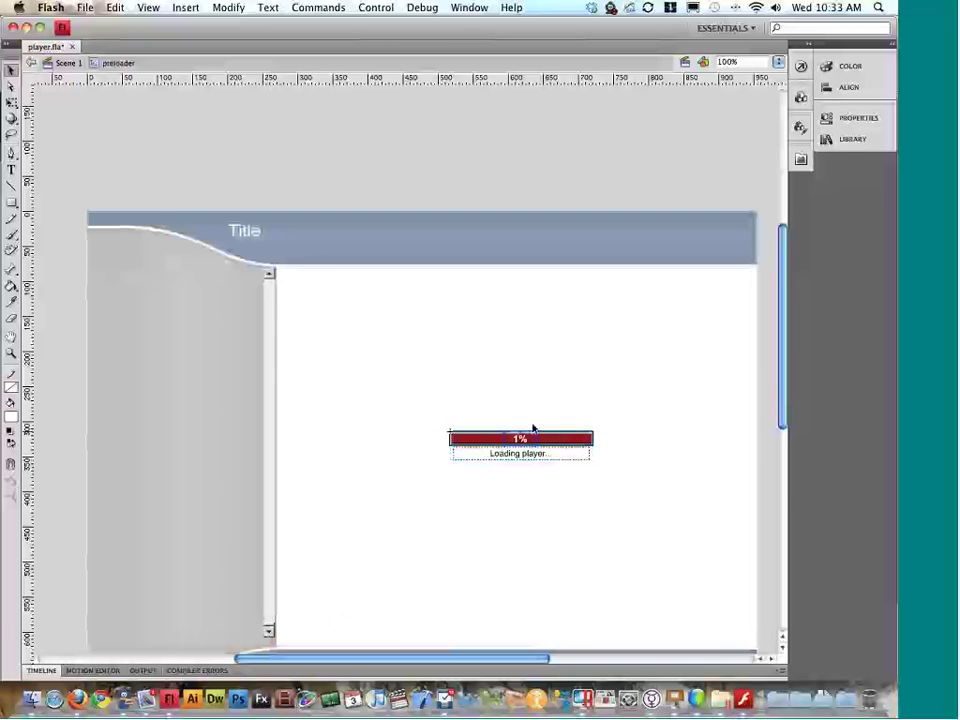
left_click(845, 119)
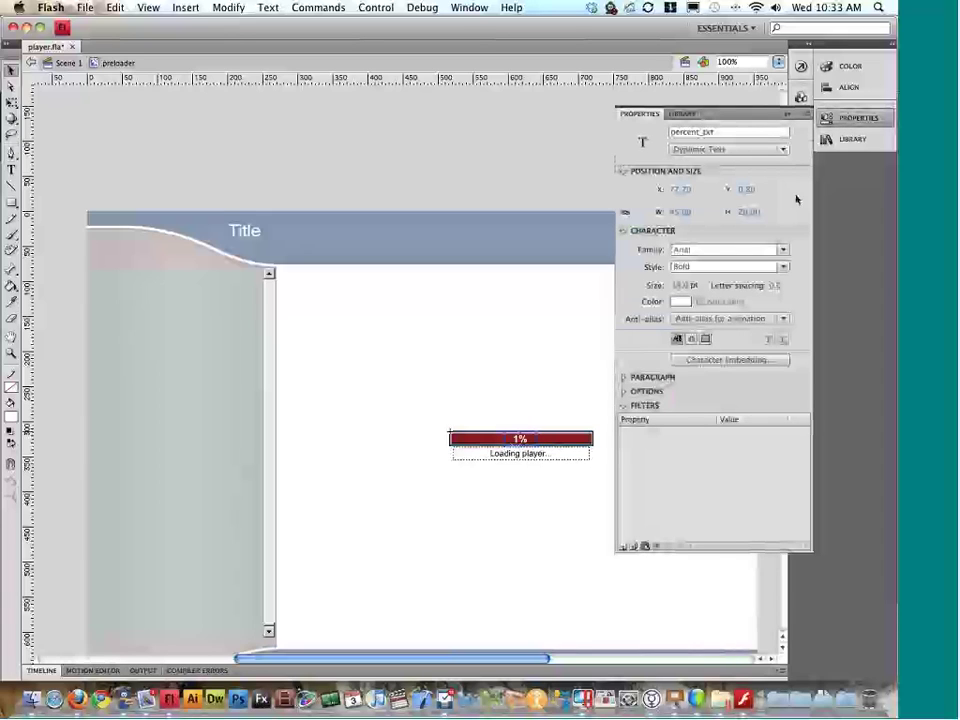
left_click(681, 301)
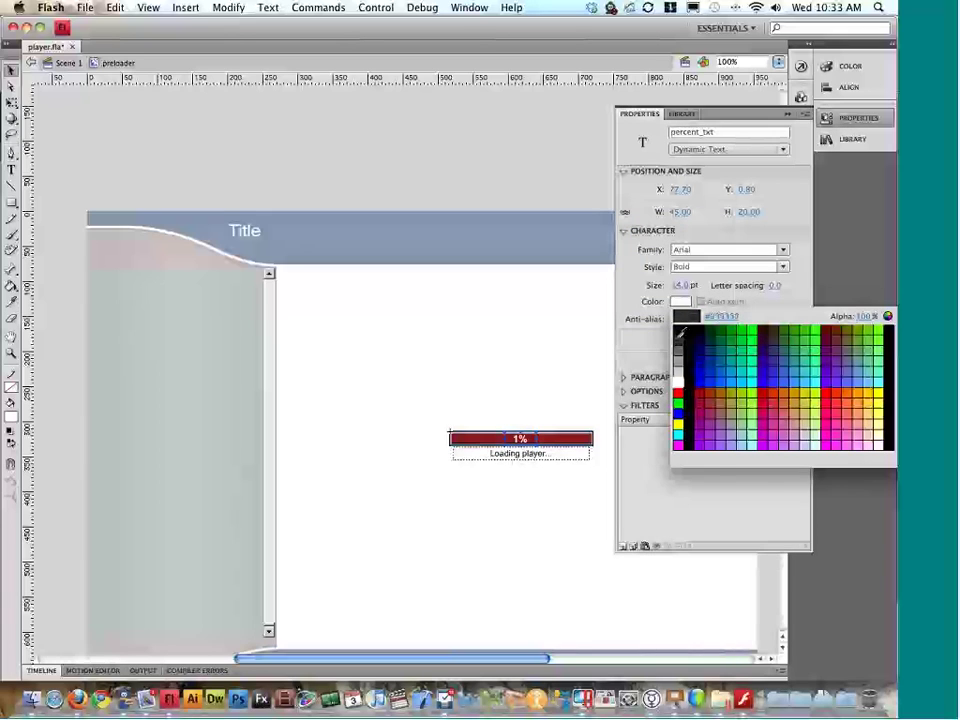
left_click(681, 333)
left_click_drag(677, 285, 710, 287)
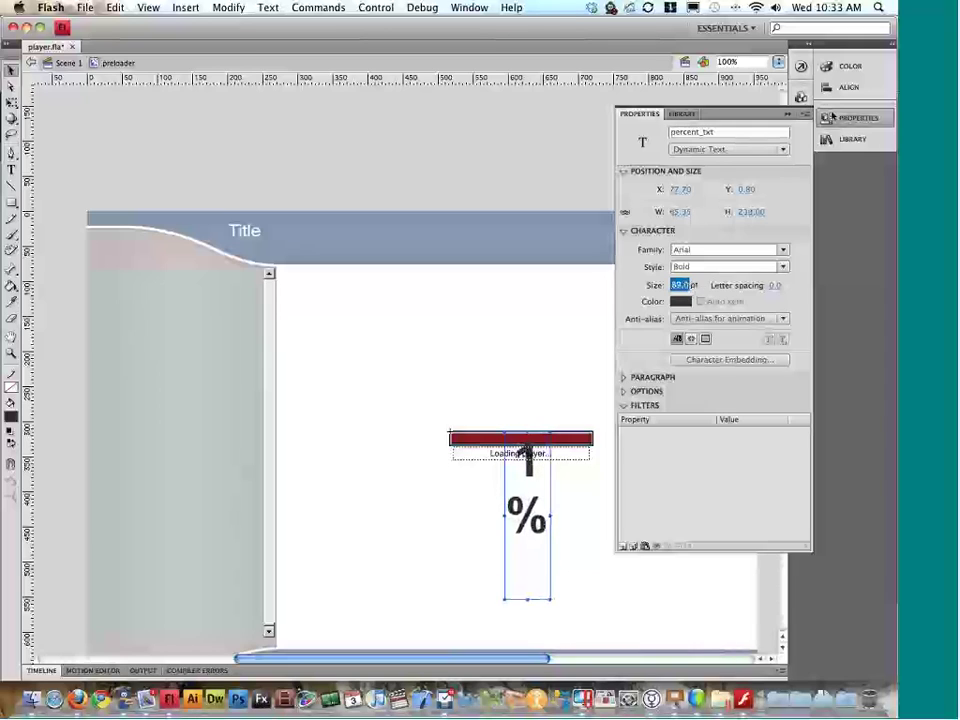
left_click(832, 117)
Step: Resize the 1% text box to a single line and centre it above the red bar
double_click(547, 516)
left_click_drag(549, 516, 651, 510)
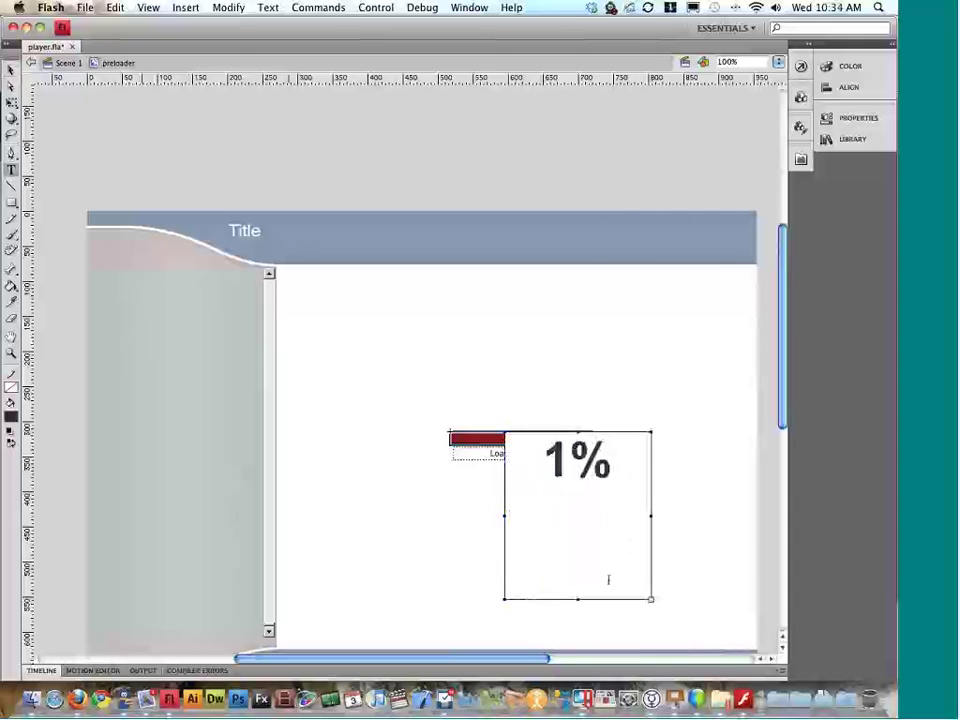
left_click_drag(651, 599, 651, 490)
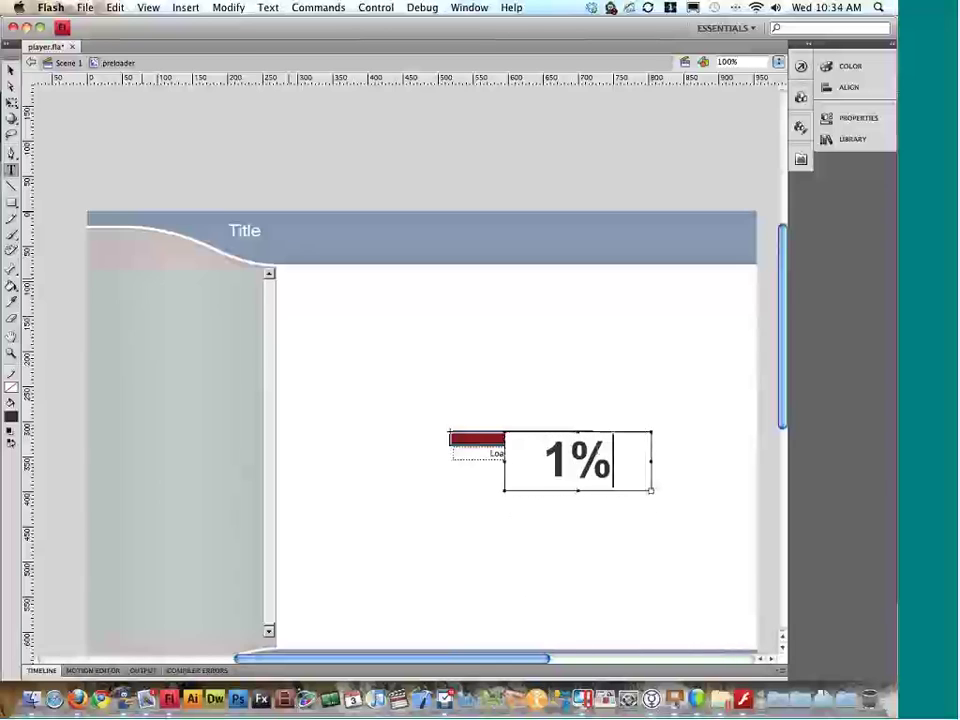
key("Escape")
key("v")
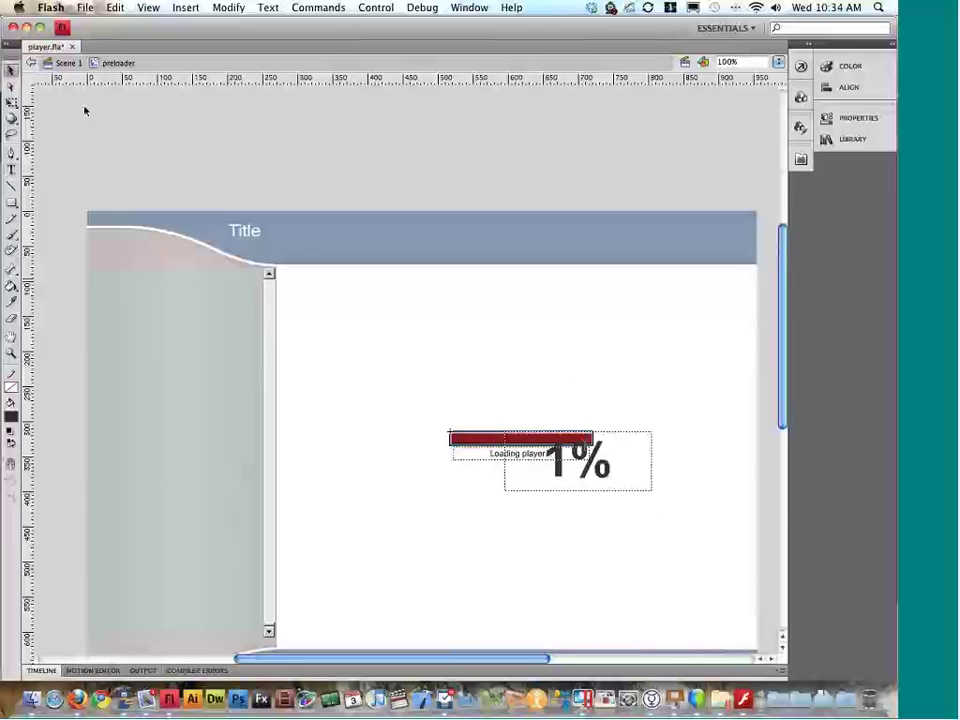
left_click_drag(606, 464, 554, 416)
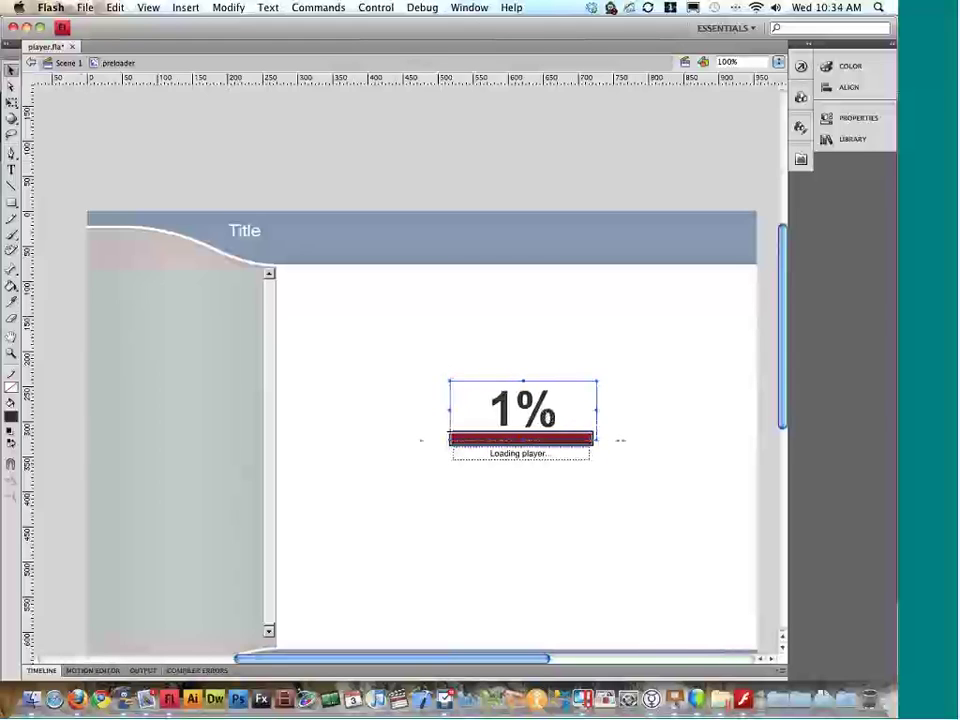
left_click(587, 443, "shift")
double_click(558, 412)
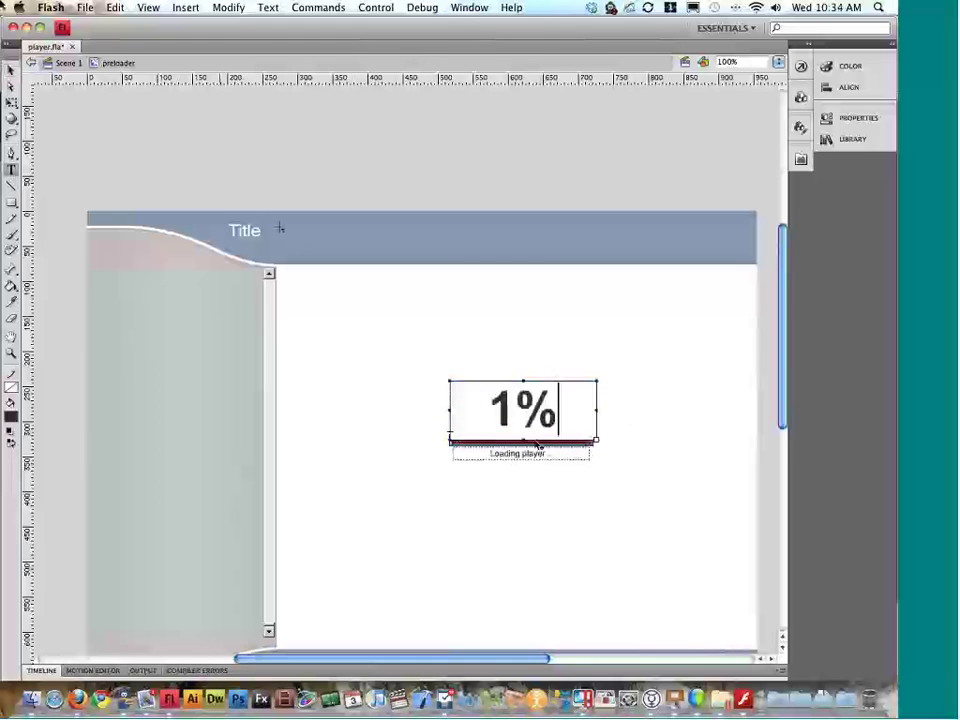
key("Escape")
left_click_drag(579, 399, 543, 399)
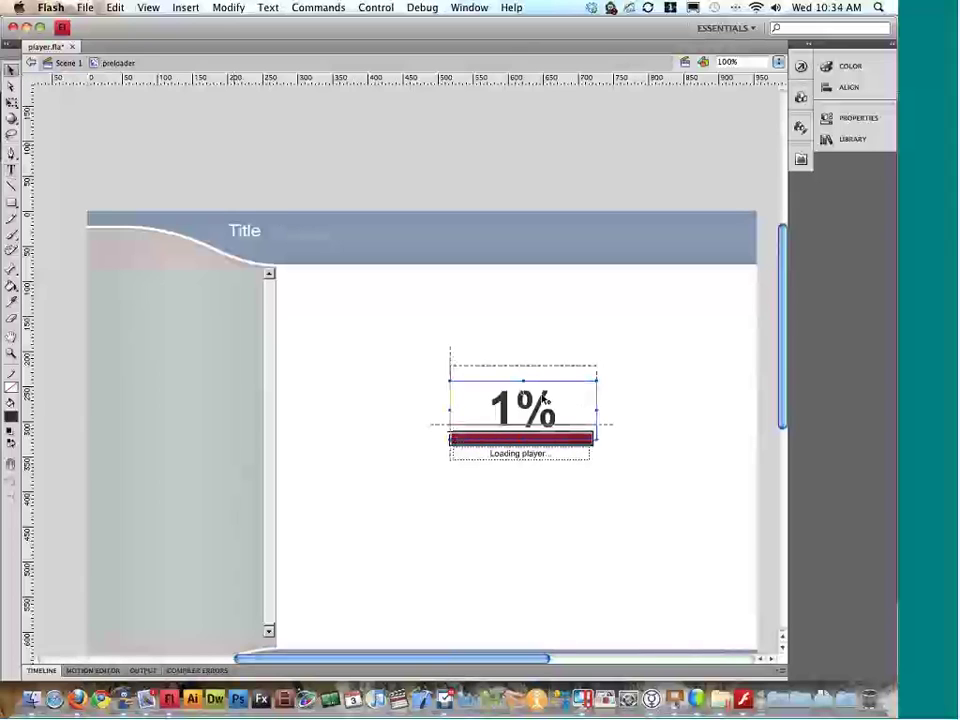
double_click(536, 440)
Step: Change the loading bar's fill to dark navy and nudge the 1% text onto it
double_click(539, 439)
left_click(858, 118)
left_click(763, 248)
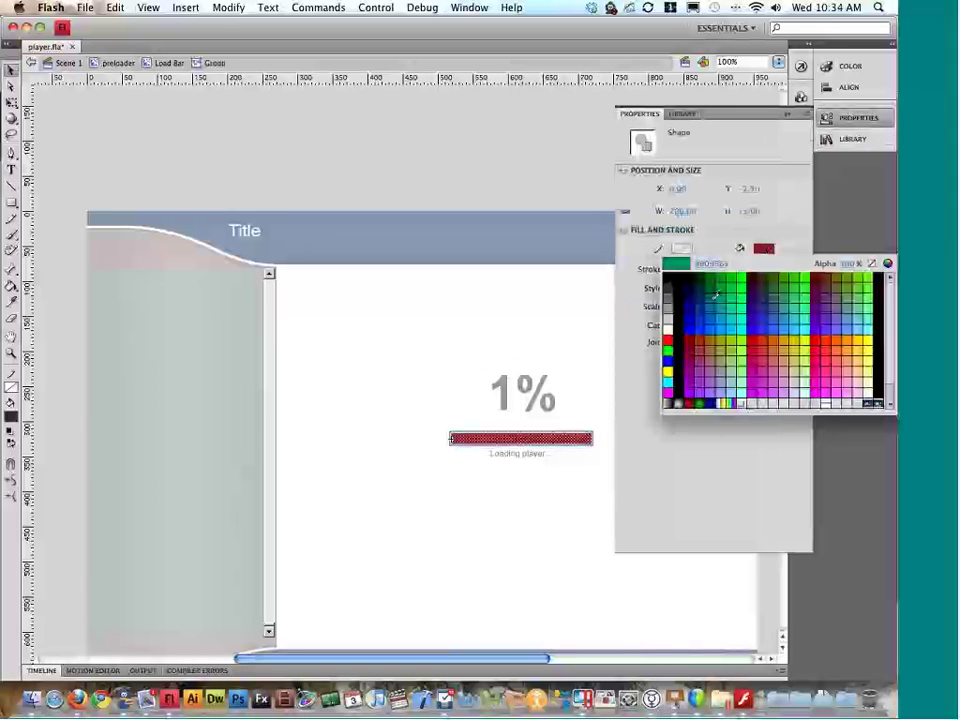
left_click(716, 295)
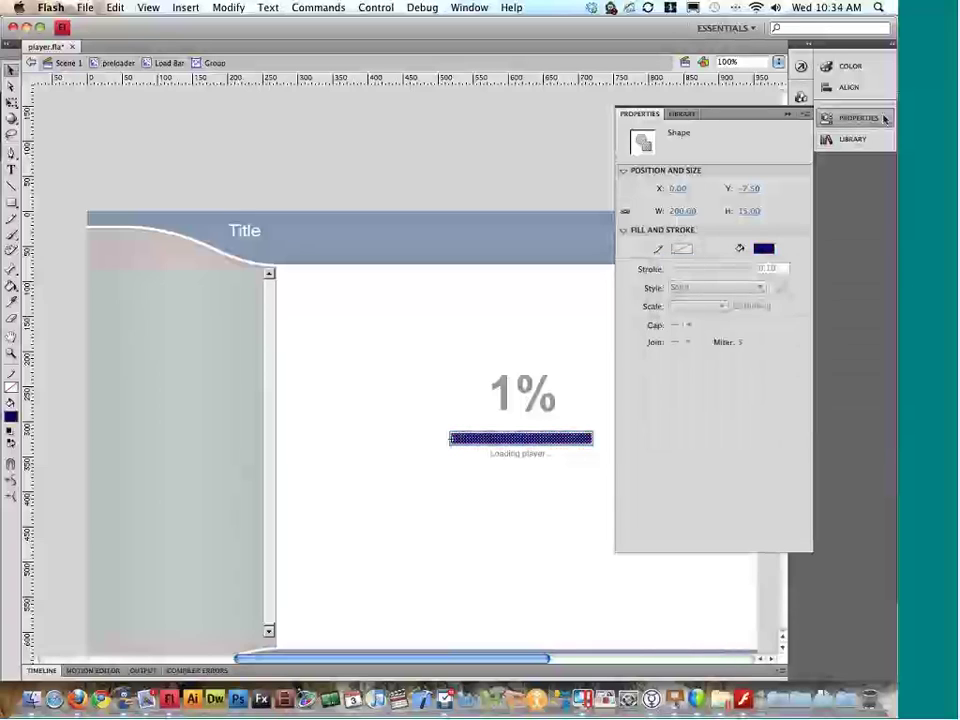
left_click(884, 119)
double_click(559, 450)
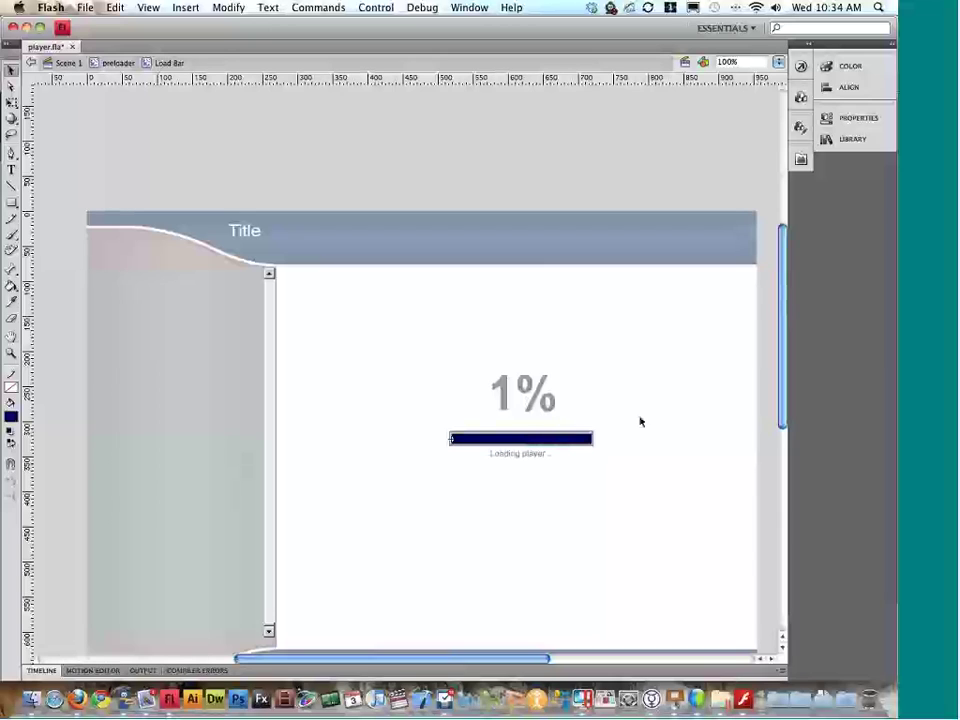
double_click(595, 438)
left_click(530, 454)
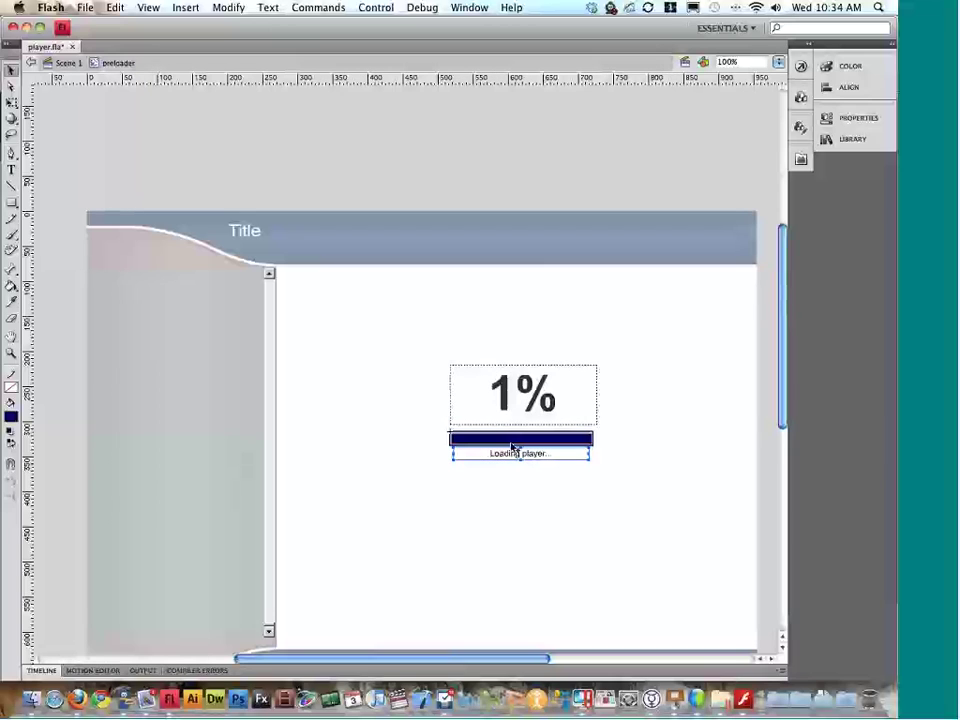
left_click(541, 406)
left_click_drag(542, 404, 544, 409)
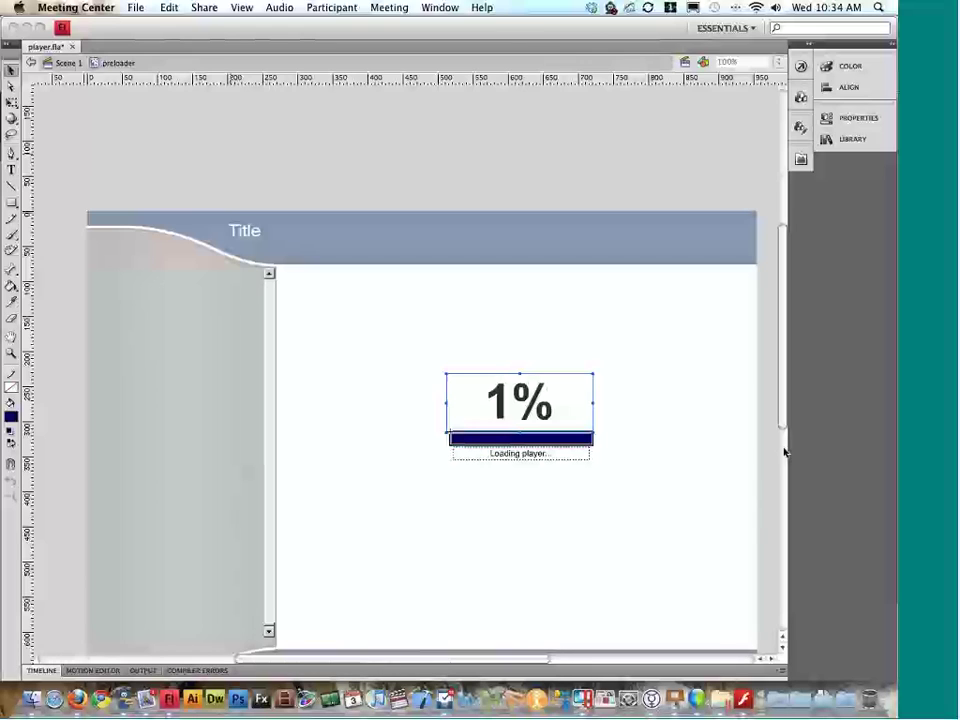
Step: Leave the preloader and return to Scene 1 of player.fla
left_click(662, 422)
scroll(633, 404, "down", 4)
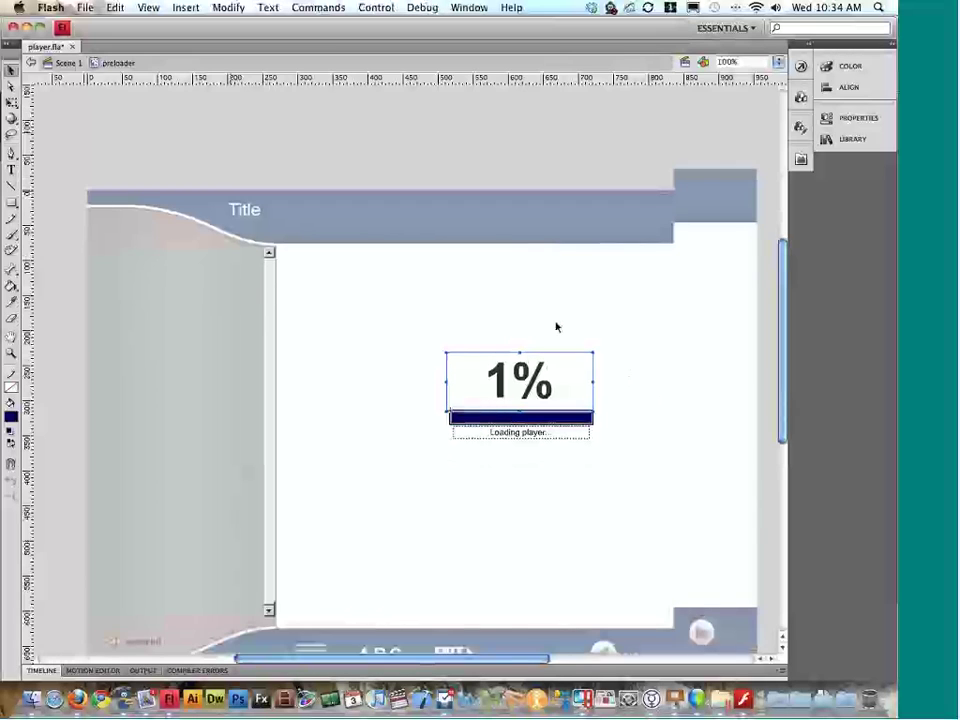
double_click(655, 309)
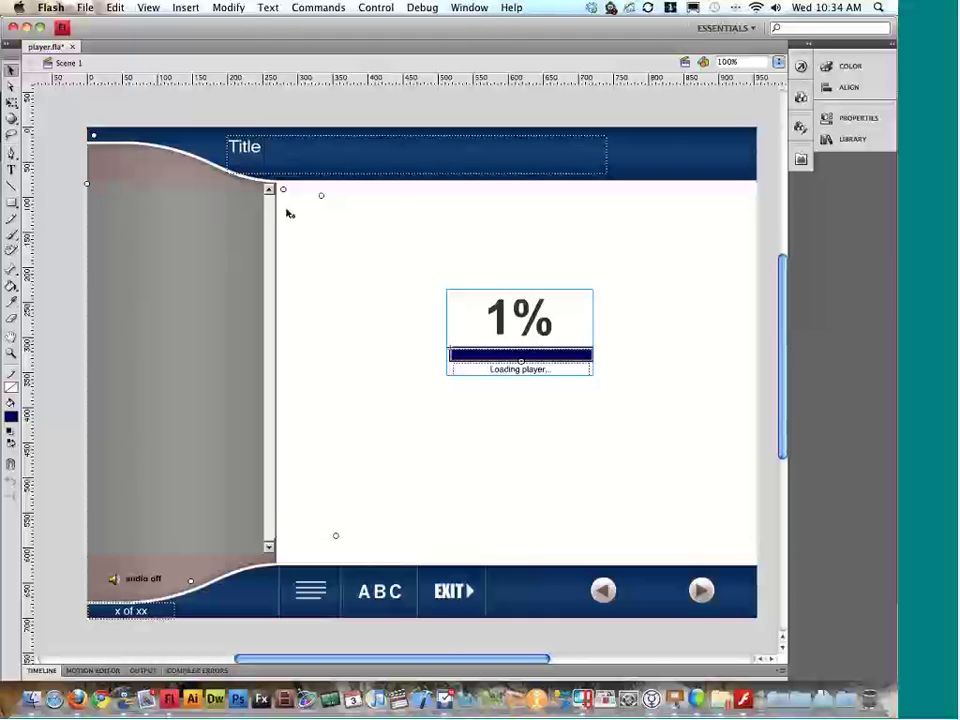
Step: Confirm the glossary clip's instance name is glossary_mc, then shift the clip right
left_click(323, 200)
left_click(853, 118)
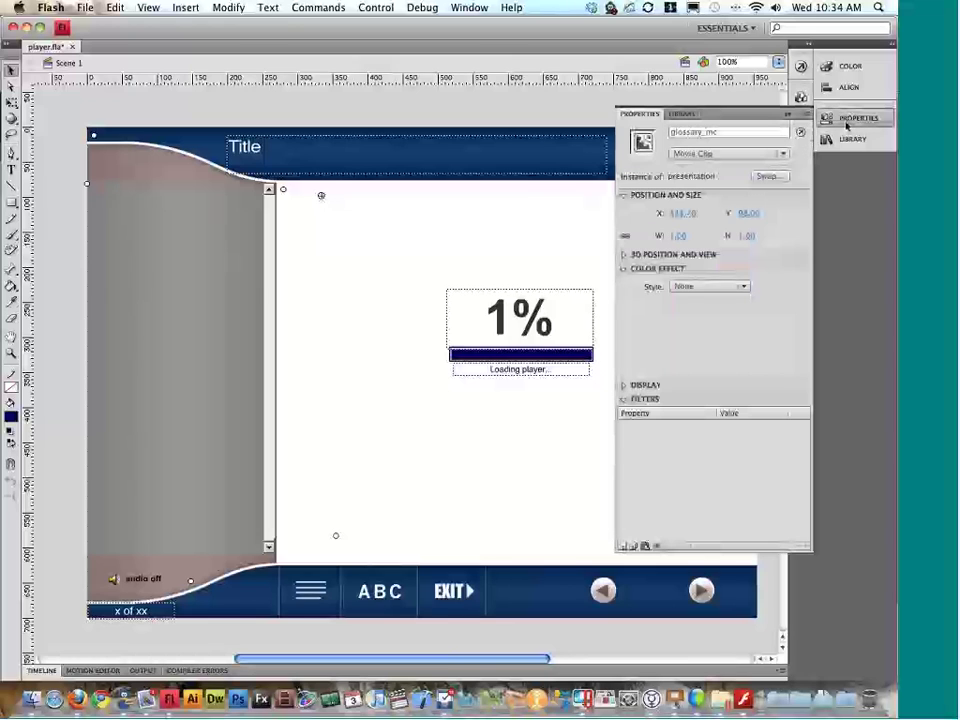
left_click(730, 132)
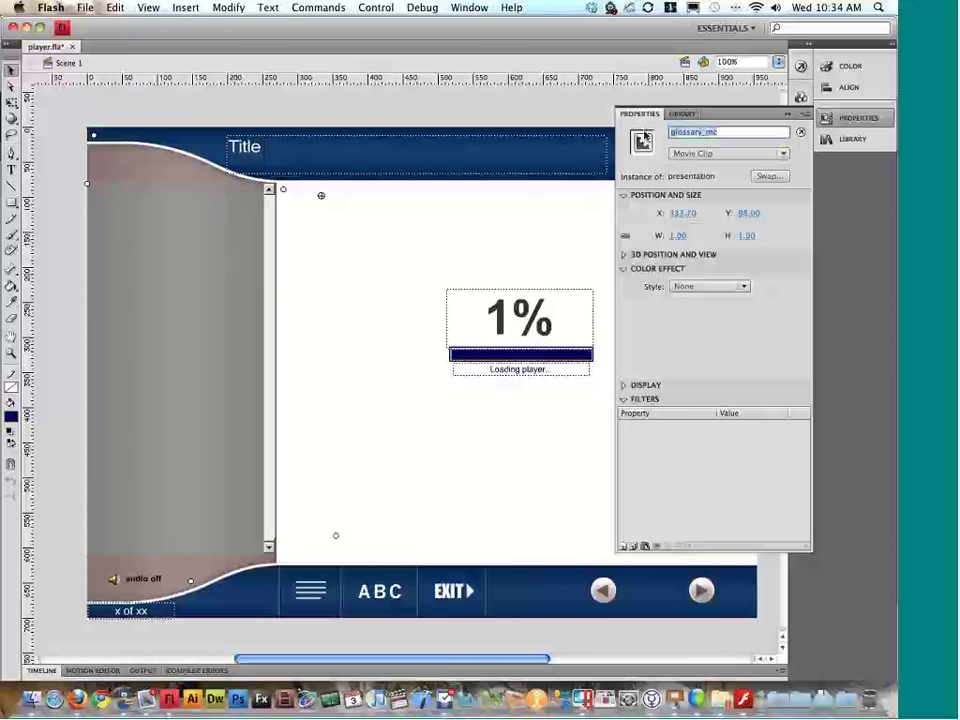
left_click_drag(728, 132, 660, 135)
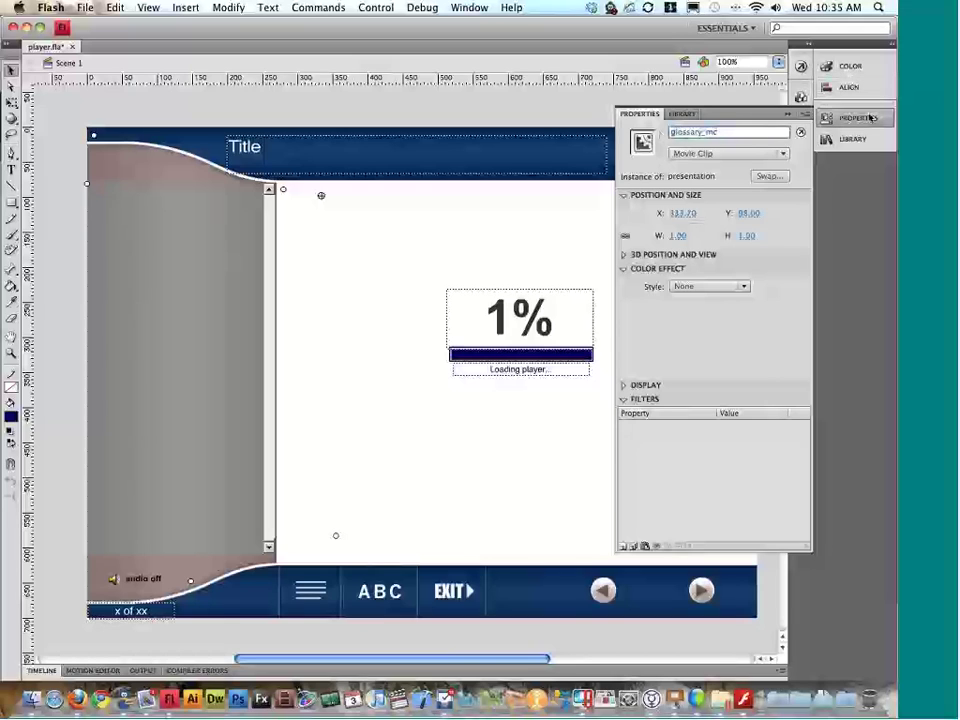
left_click(870, 118)
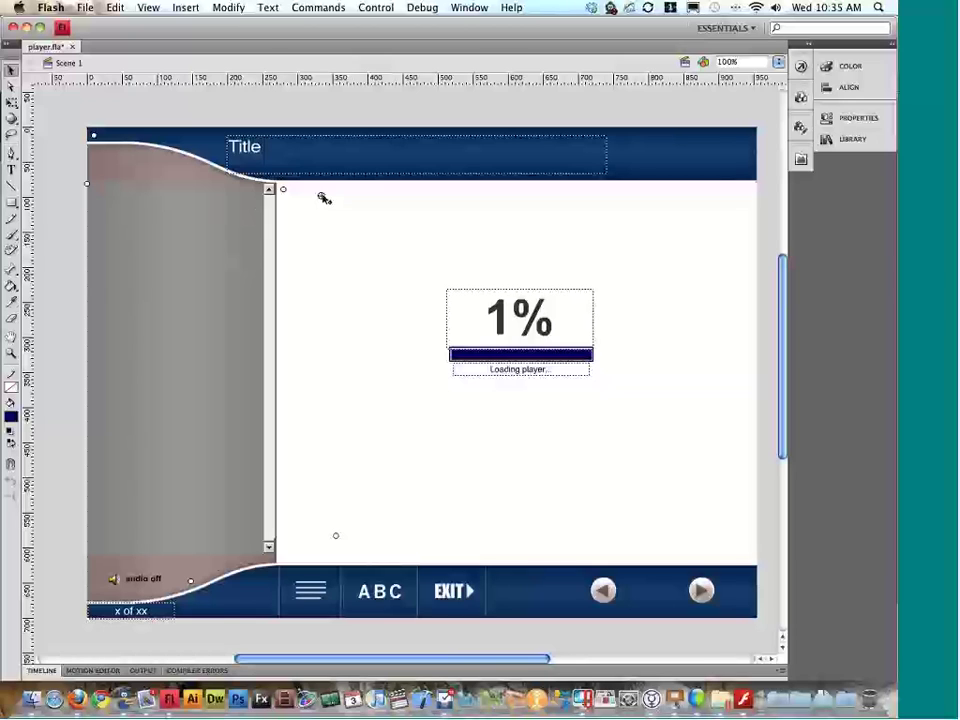
left_click_drag(324, 198, 448, 194)
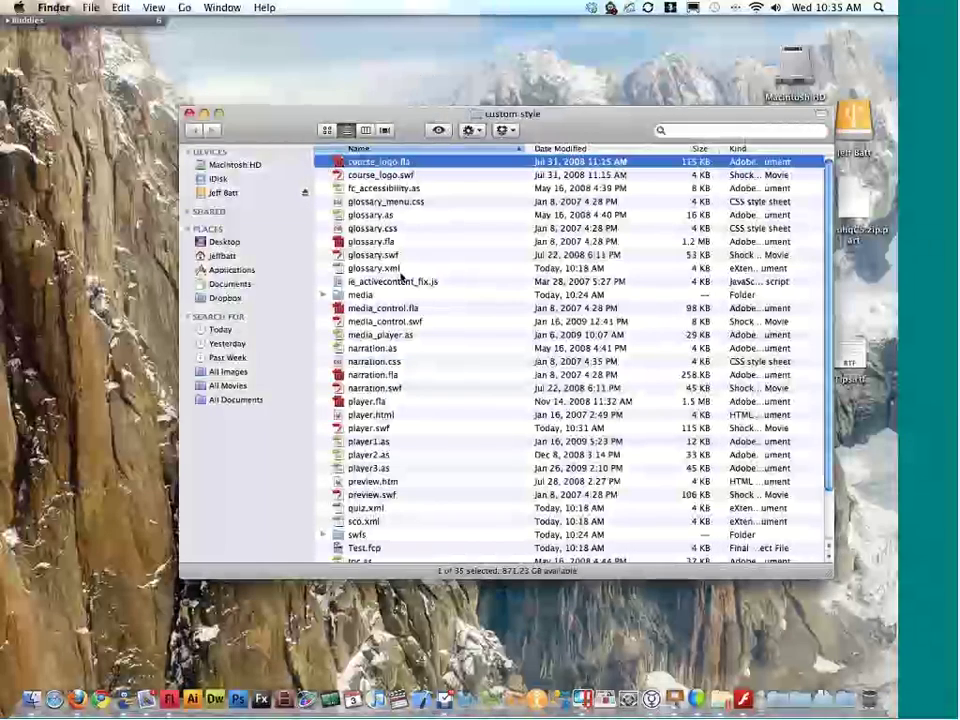
Step: Open glossary.fla from the custom style folder in Flash
left_click(381, 243)
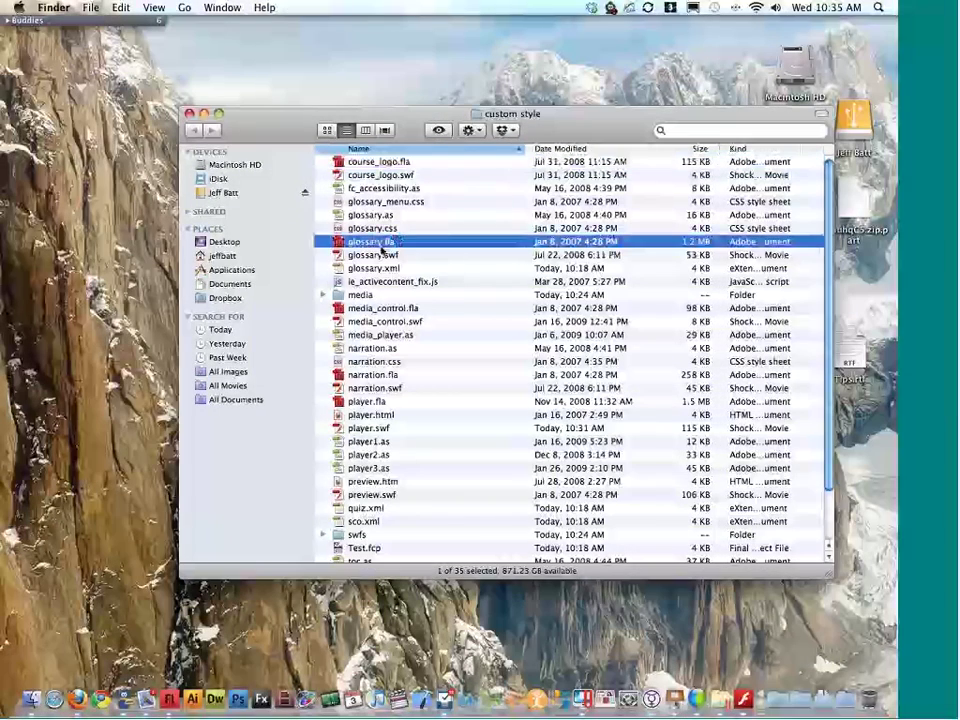
double_click(380, 244)
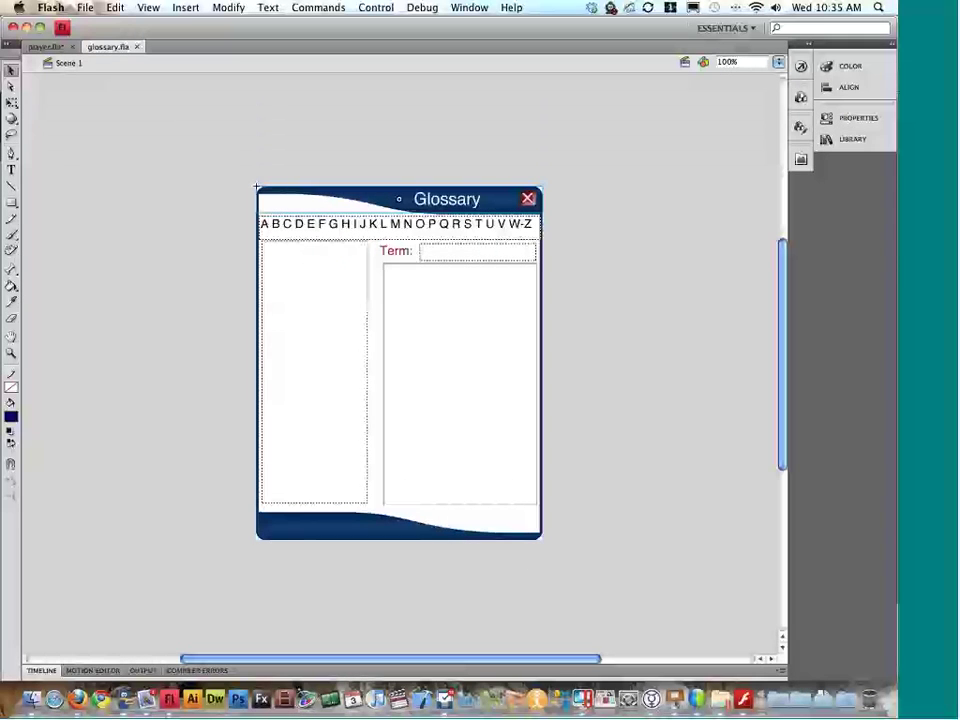
Step: Close glossary.fla and test the player as a SWF with Cmd+Enter
key("super+s")
key("super+w")
key("super+Return")
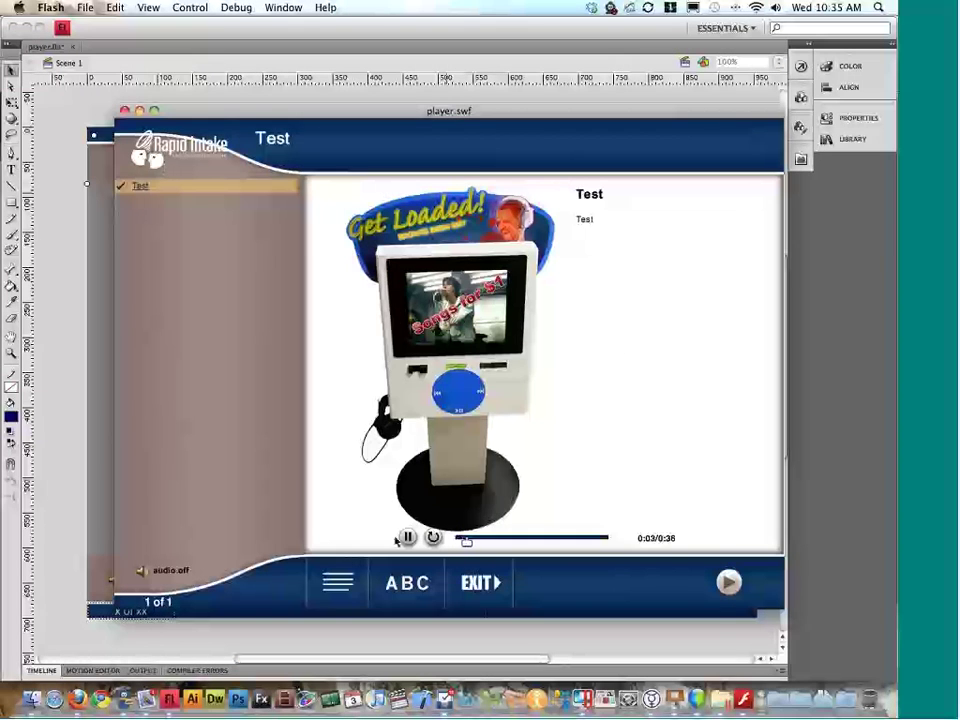
Step: Open and close the Glossary panel in the test player, then close the SWF window
left_click(407, 583)
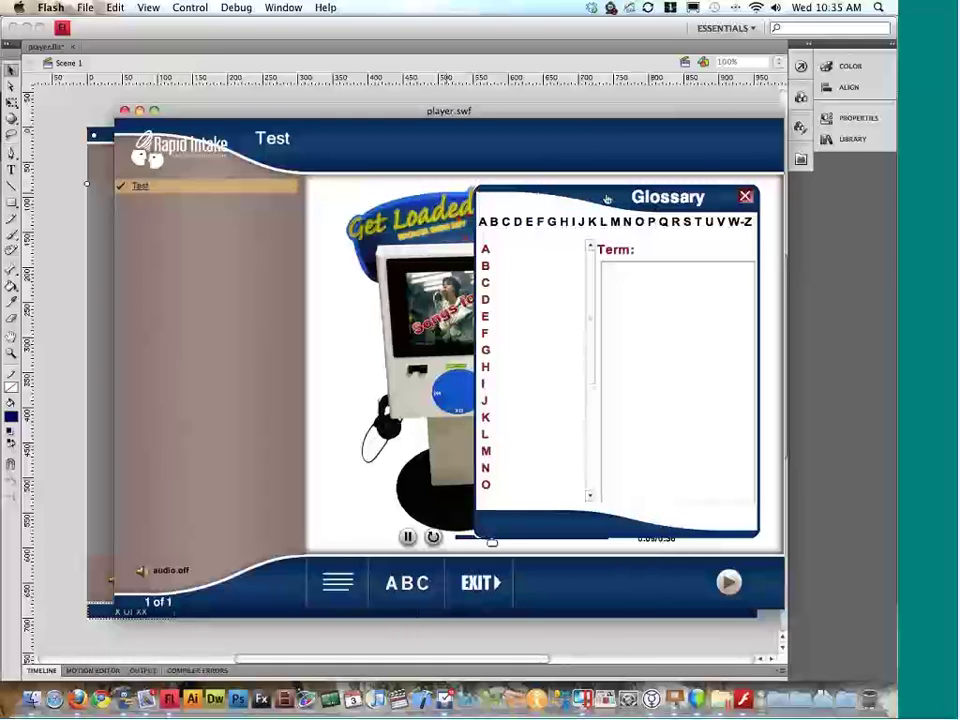
left_click(745, 196)
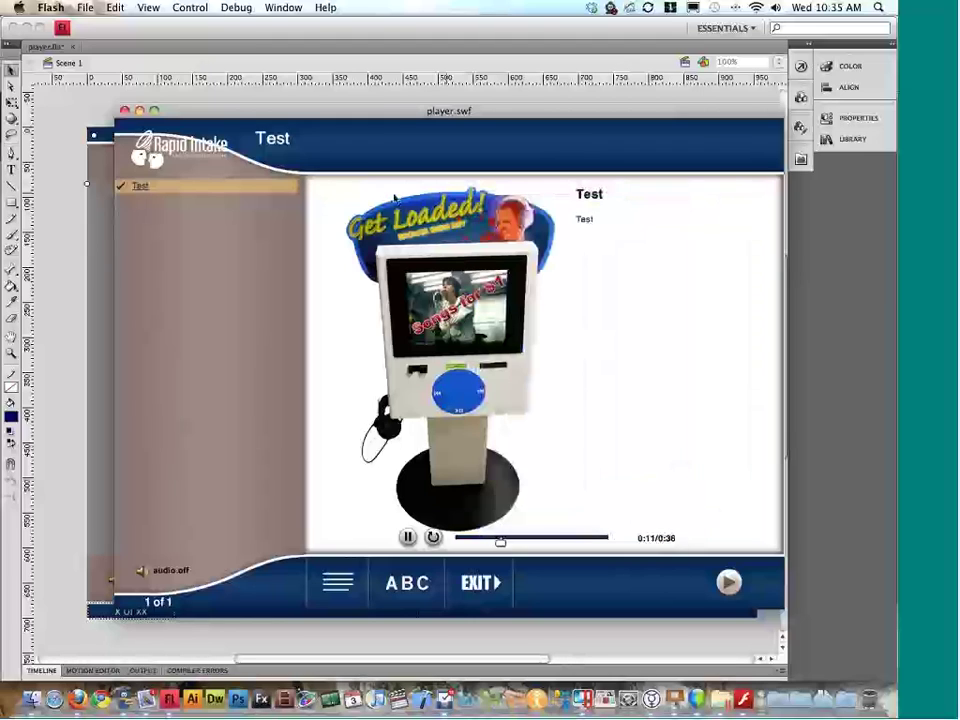
left_click(124, 110)
left_click(285, 193)
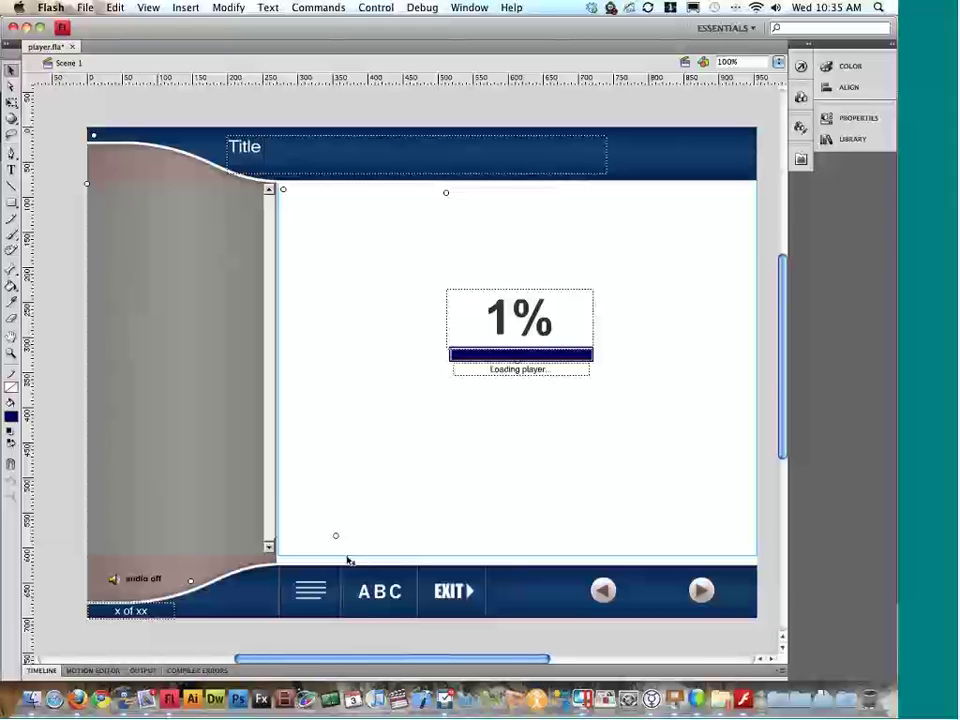
Step: Enlarge the Timeline and hide the Transition Mask layer, then collapse the Timeline again
left_click(345, 670)
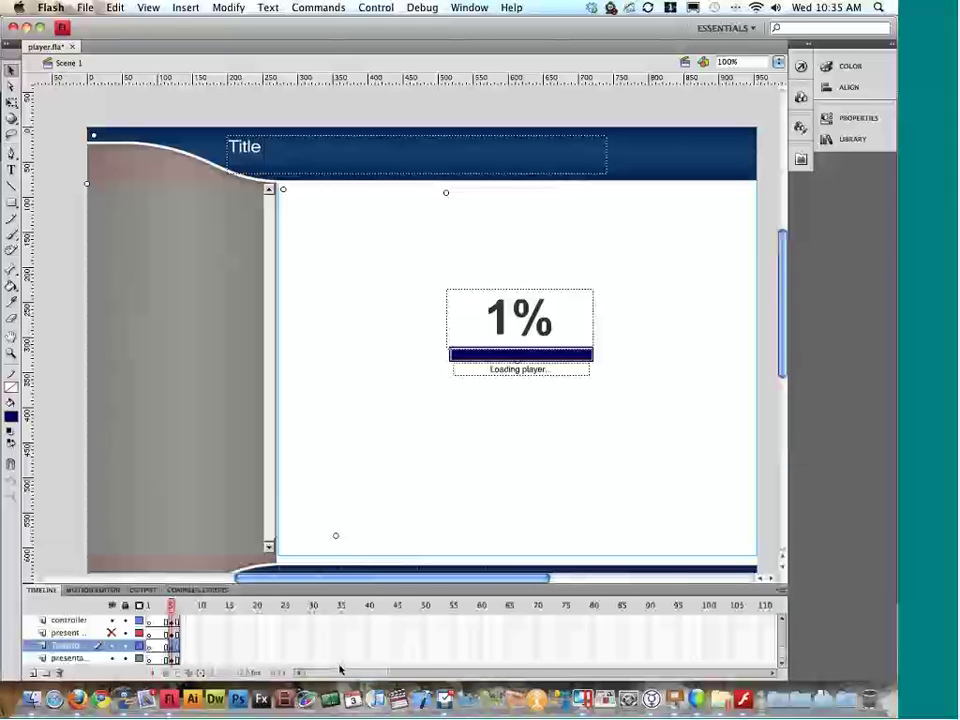
left_click_drag(400, 586, 400, 542)
left_click_drag(145, 640, 206, 640)
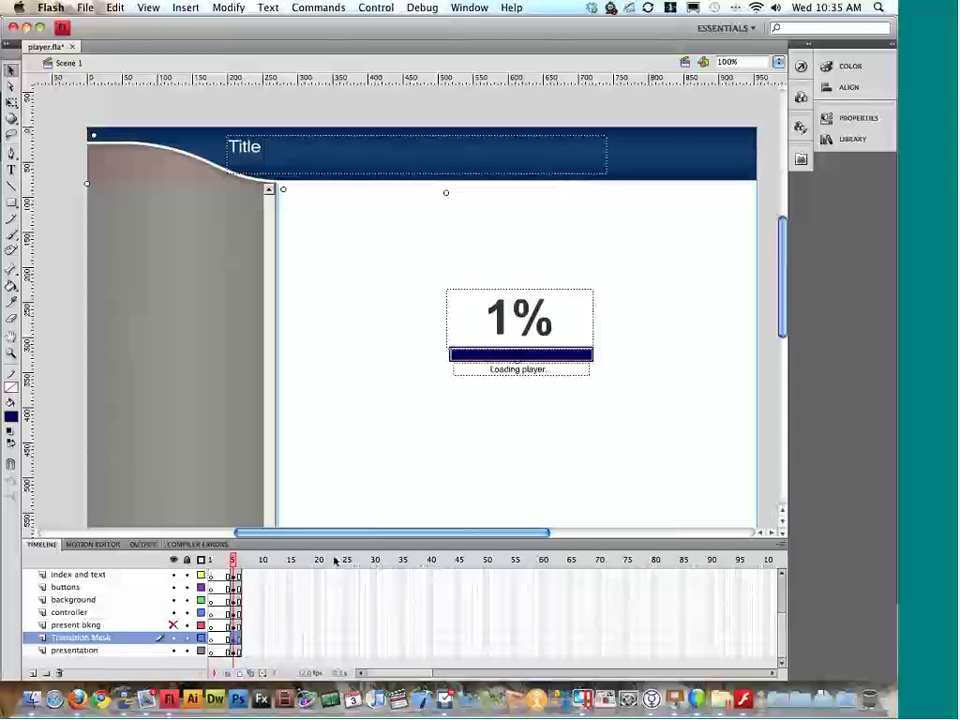
double_click(369, 546)
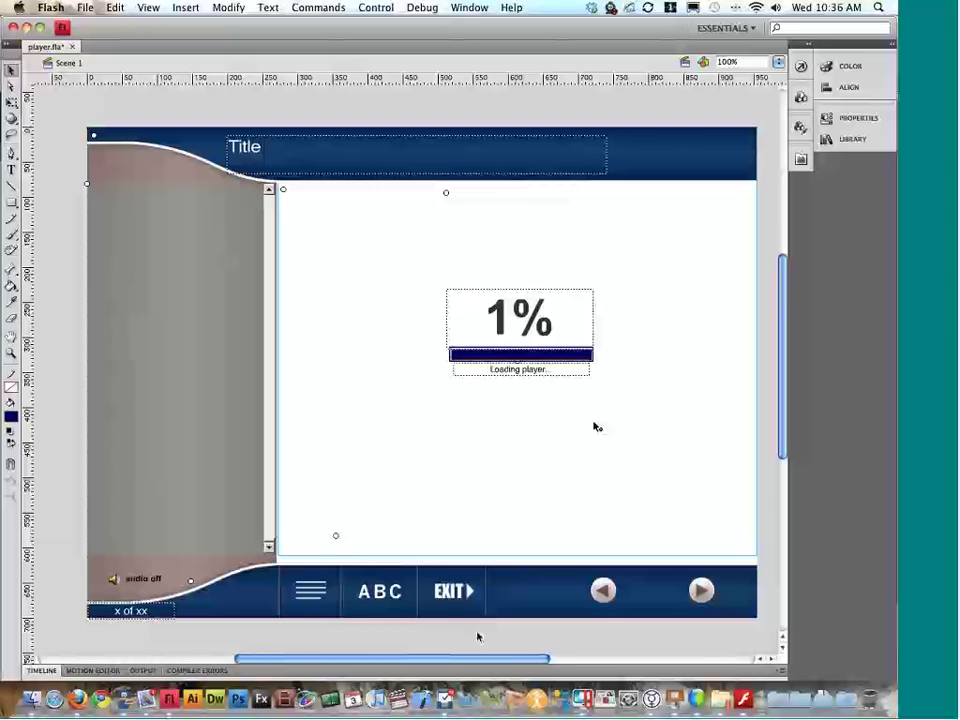
left_click(452, 671)
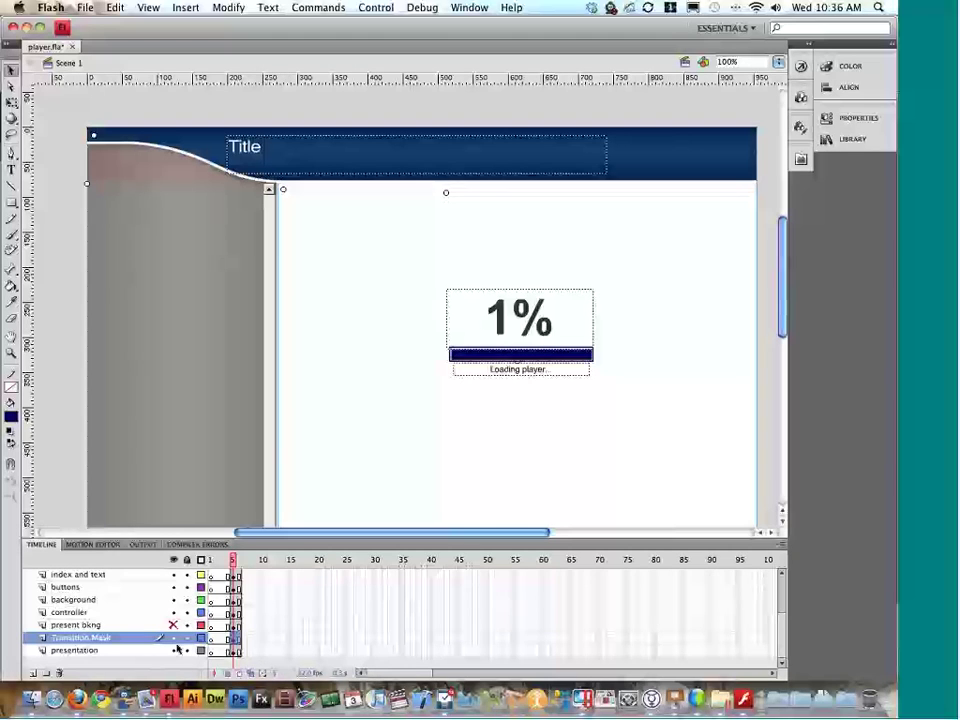
left_click(173, 638)
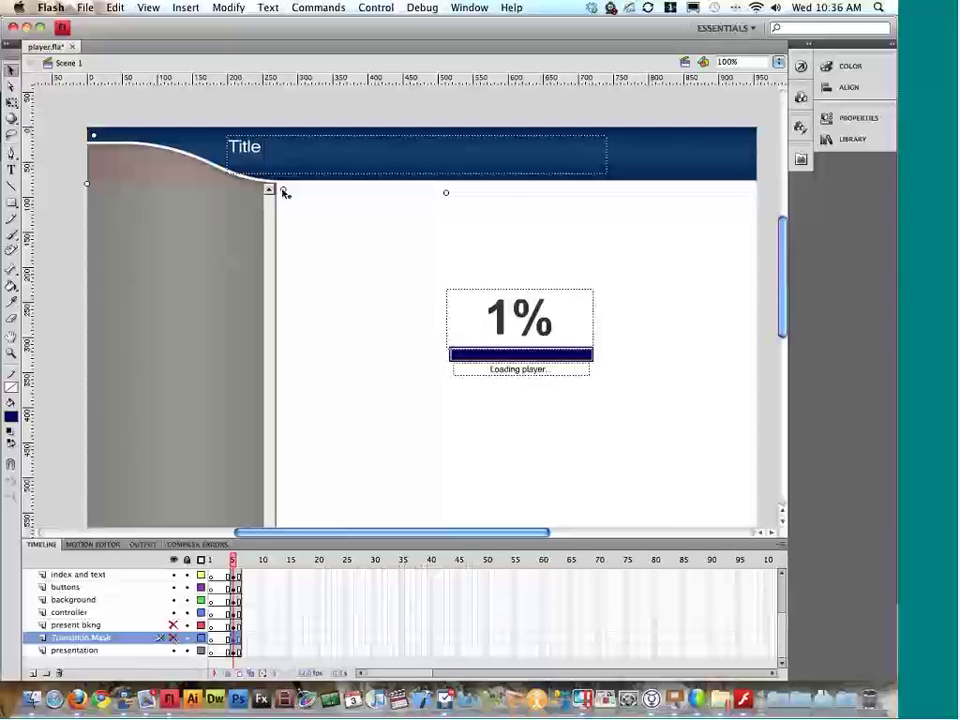
double_click(311, 546)
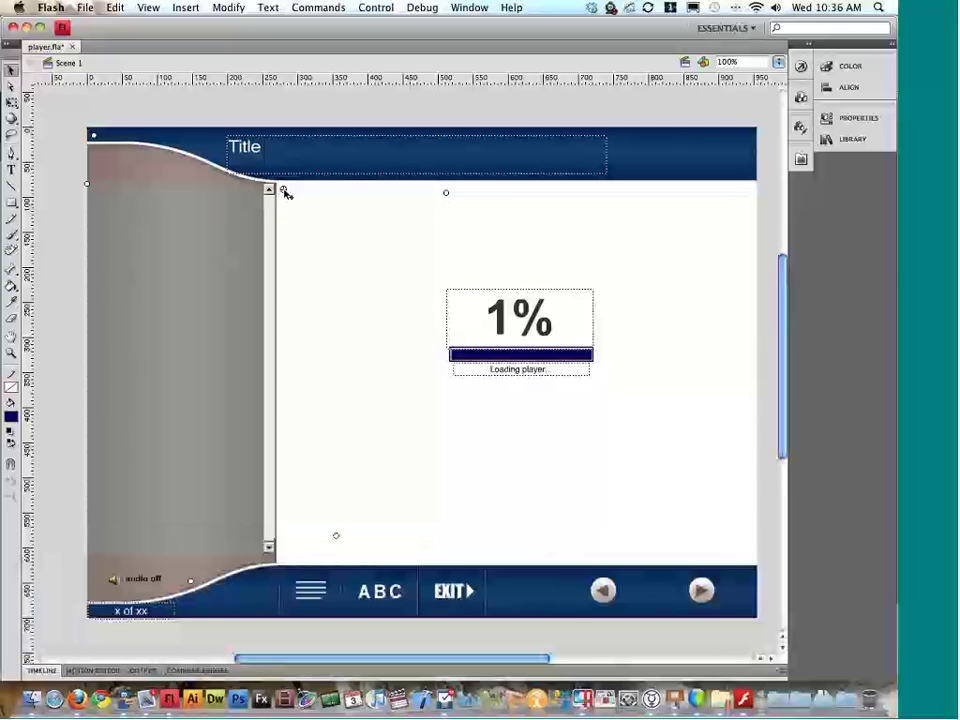
Step: Check the presentation clip's instance name in Properties, then move to the Finder desktop
left_click(858, 120)
left_click(700, 133)
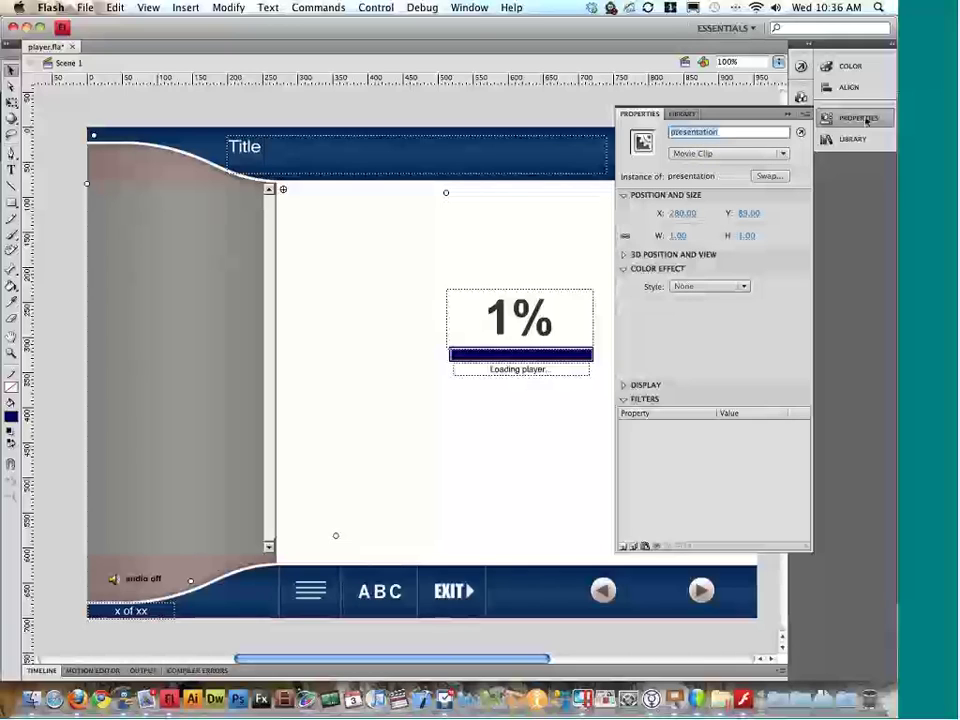
left_click(855, 118)
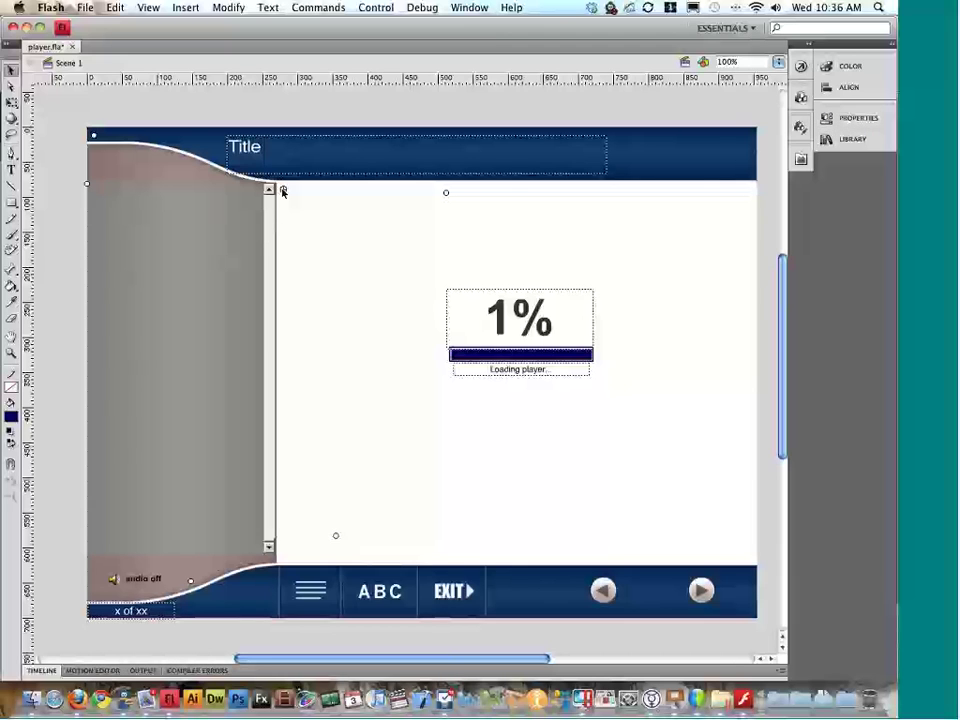
key("ctrl+Left")
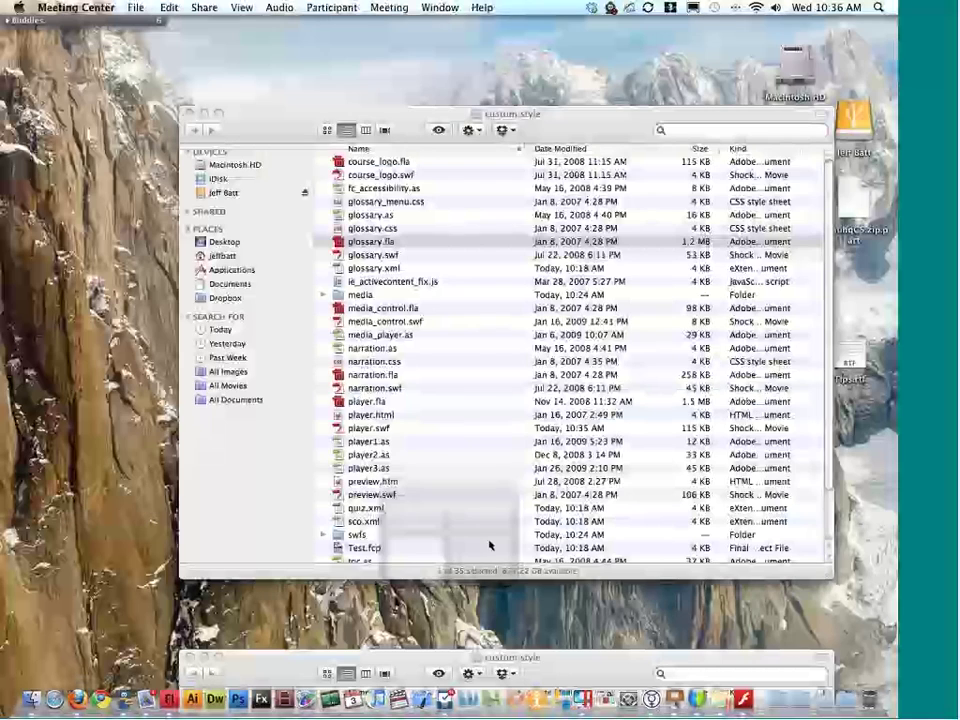
Step: Open sco.xml with Adobe Dreamweaver CS4 from its Finder context menu
right_click(392, 522)
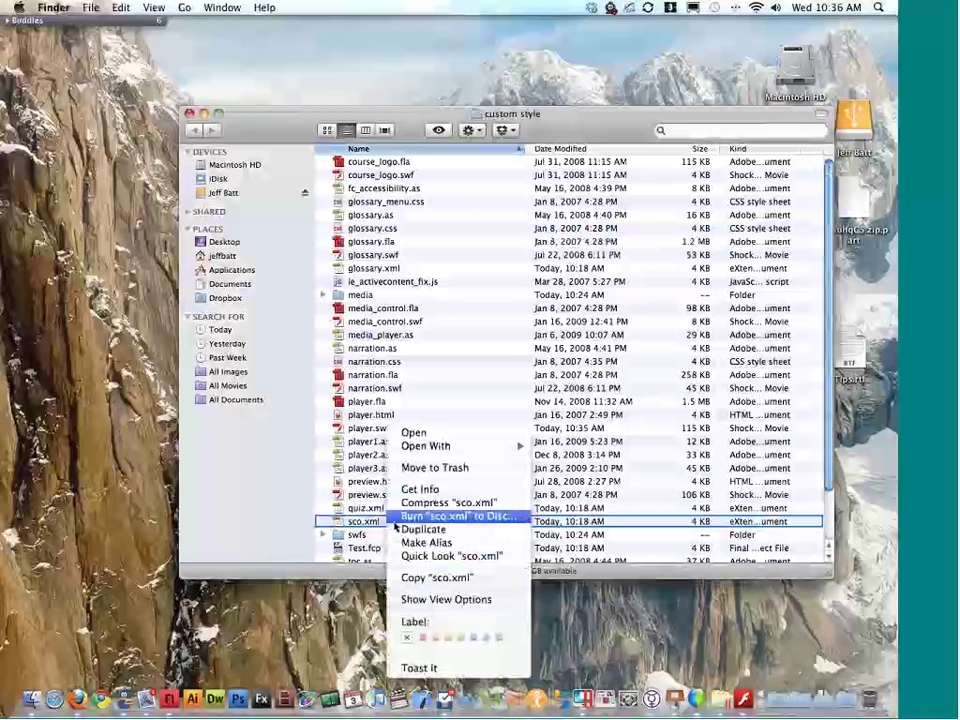
mouse_move(461, 449)
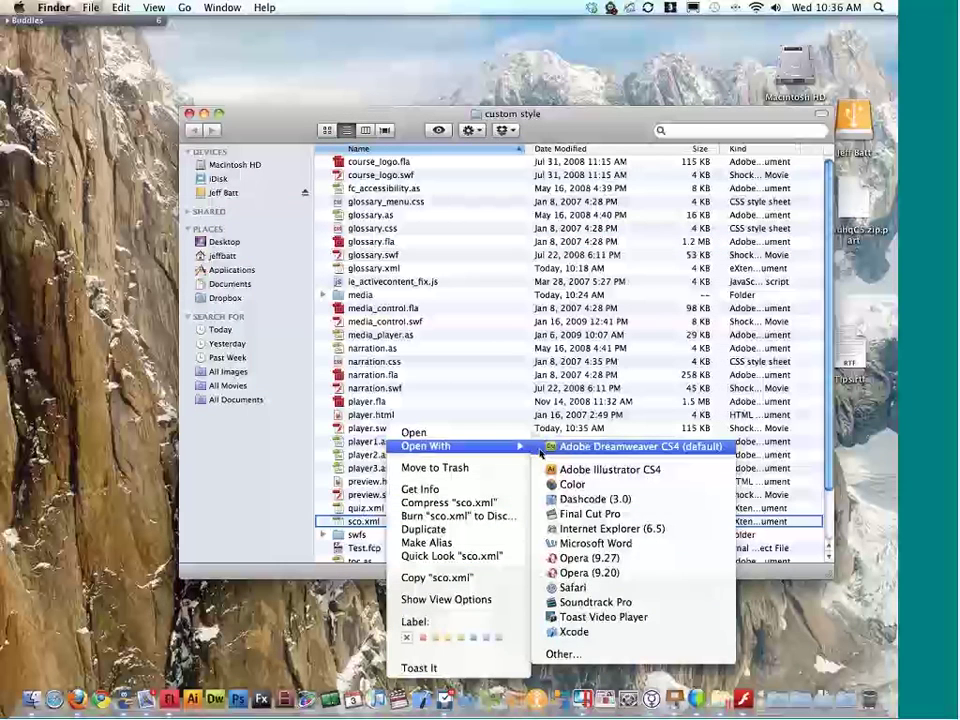
left_click(545, 448)
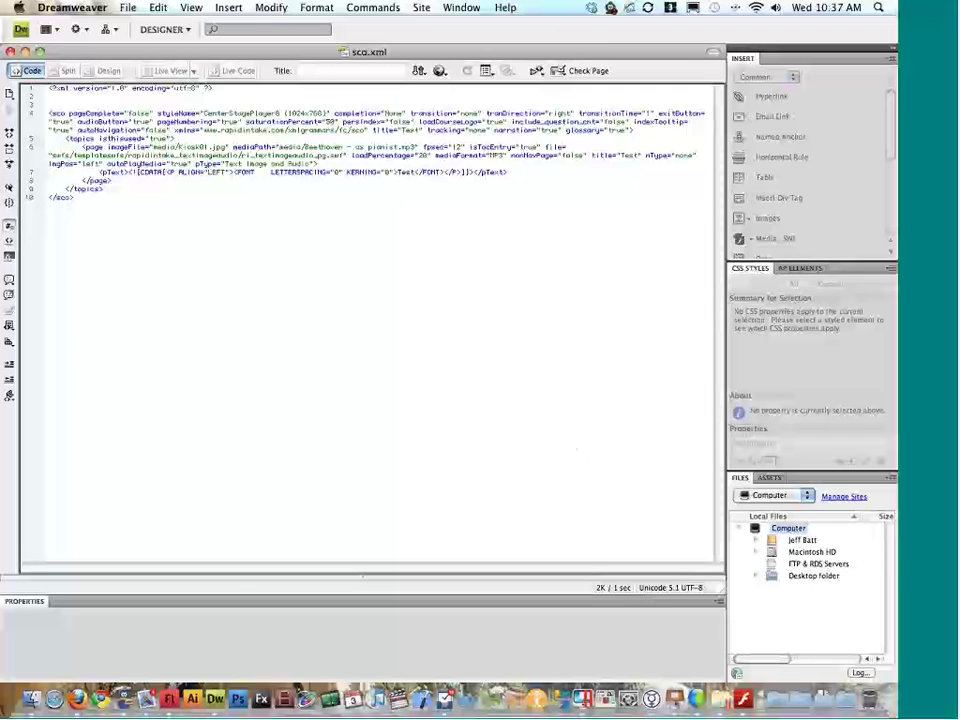
Step: Add blank lines around the page entry and review the styleName, completion and pageNumbering settings
key("Return")
left_click(128, 194)
key("Return")
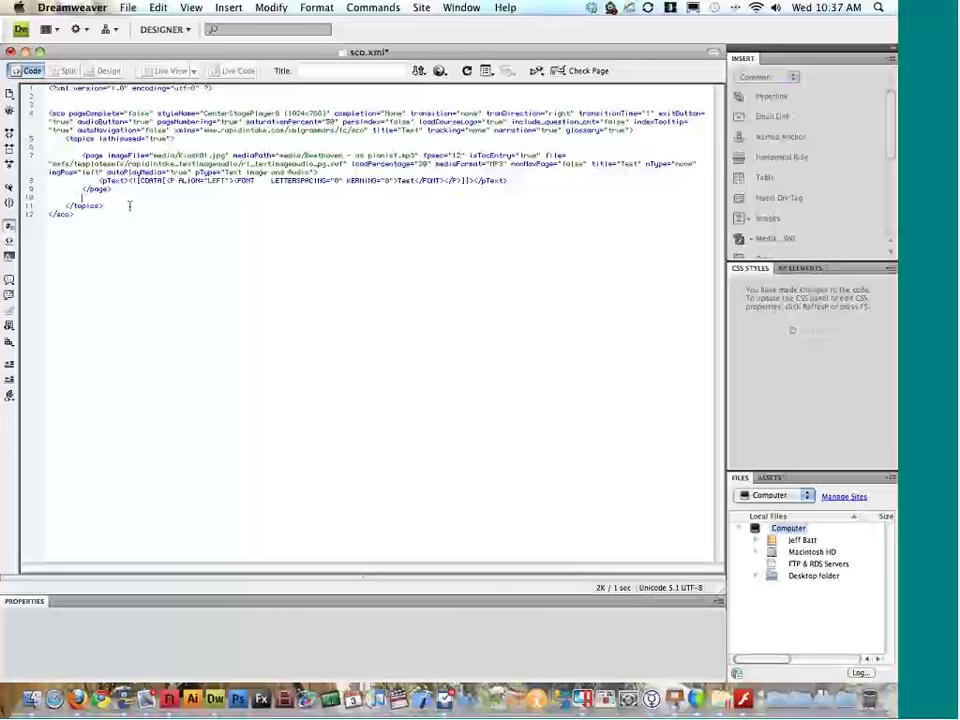
left_click_drag(203, 113, 333, 113)
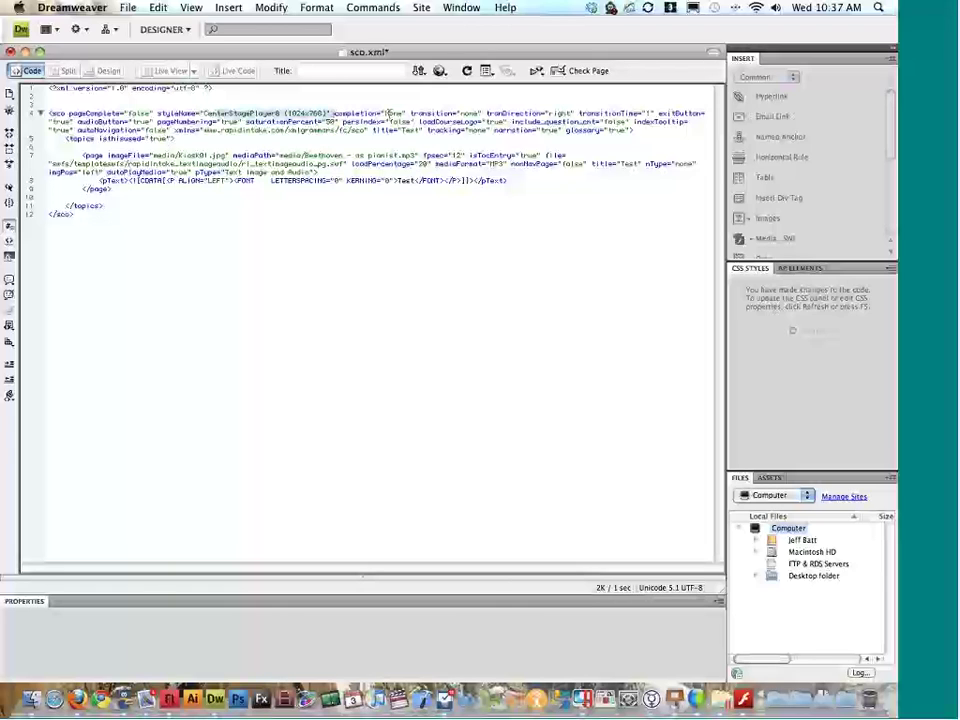
double_click(399, 113)
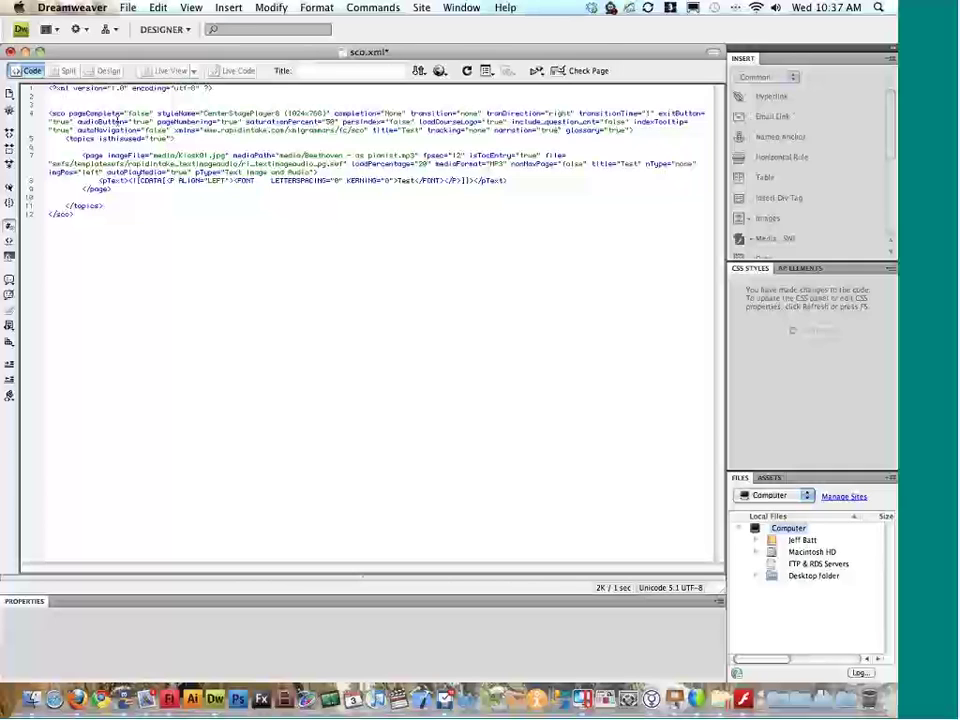
left_click_drag(155, 121, 290, 131)
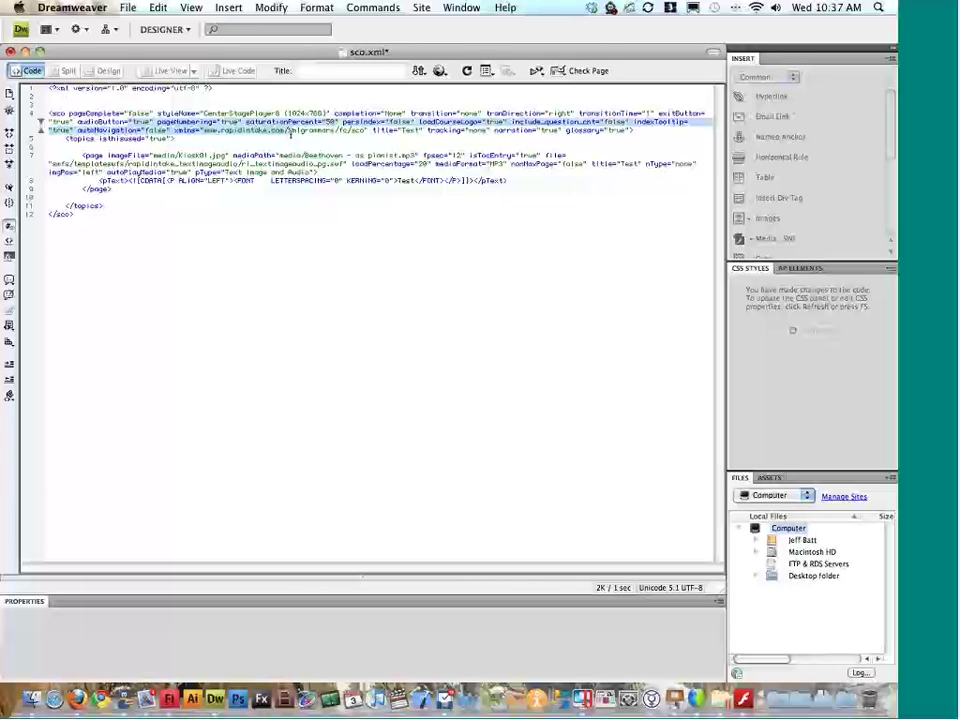
left_click(84, 155)
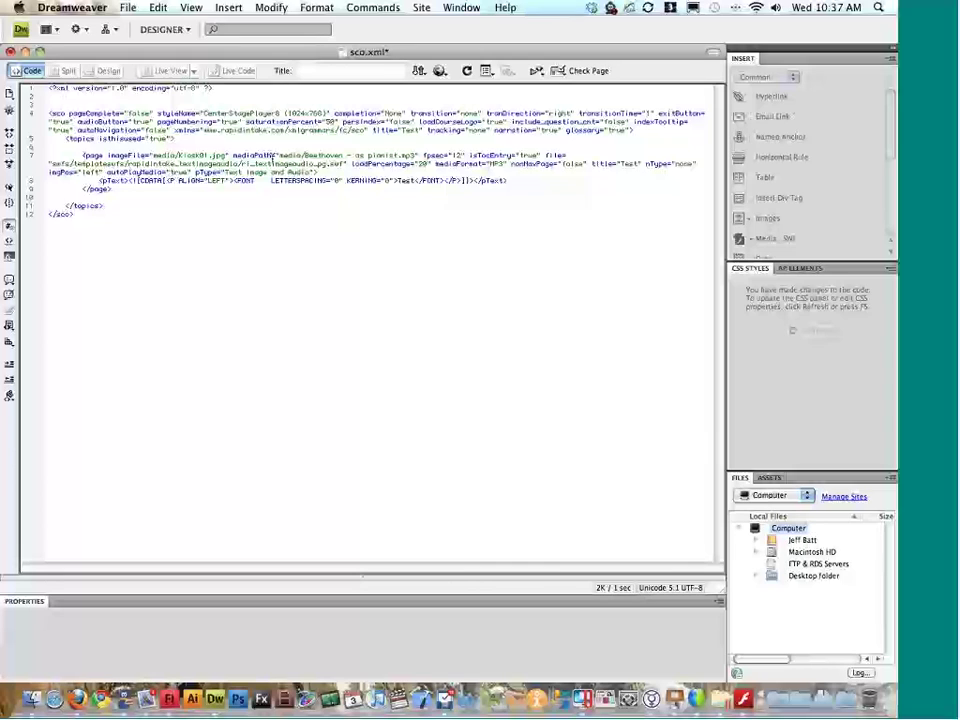
Step: Review the testimageaudio template, the media/ image path and the Beethoven audio file name
left_click_drag(178, 164, 242, 164)
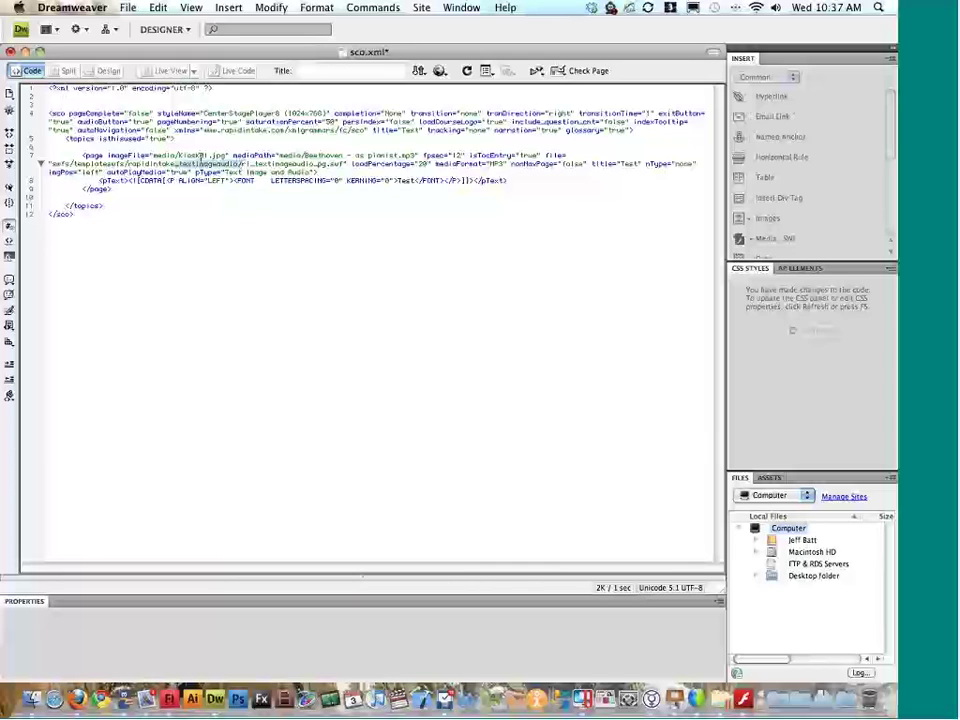
left_click(118, 155)
left_click_drag(152, 155, 192, 155)
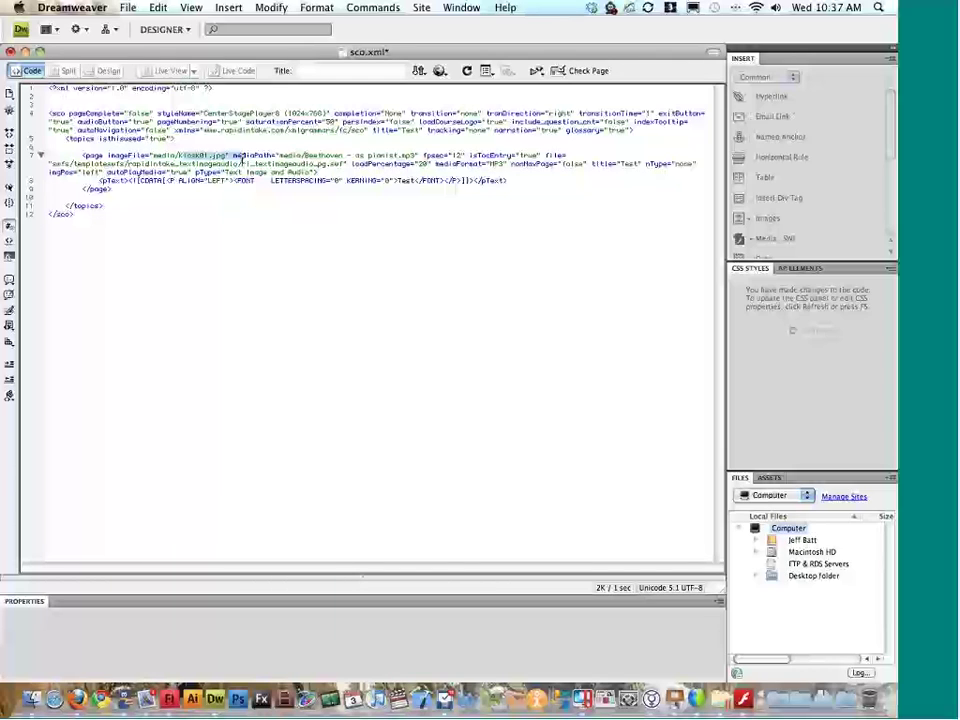
left_click(309, 156)
left_click_drag(309, 156, 365, 155)
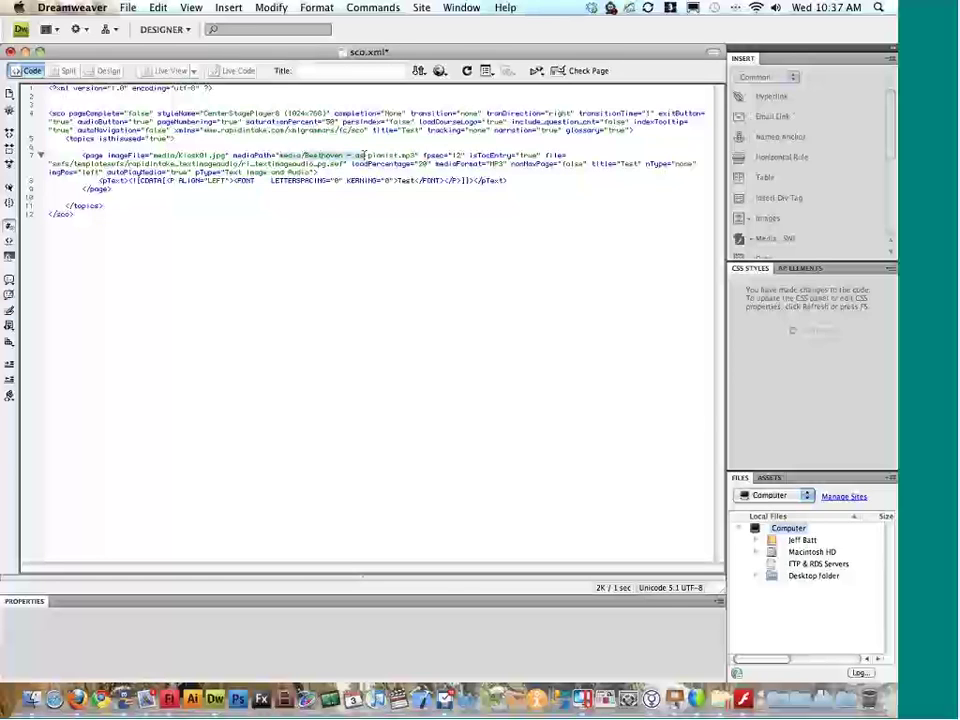
key("super+Tab")
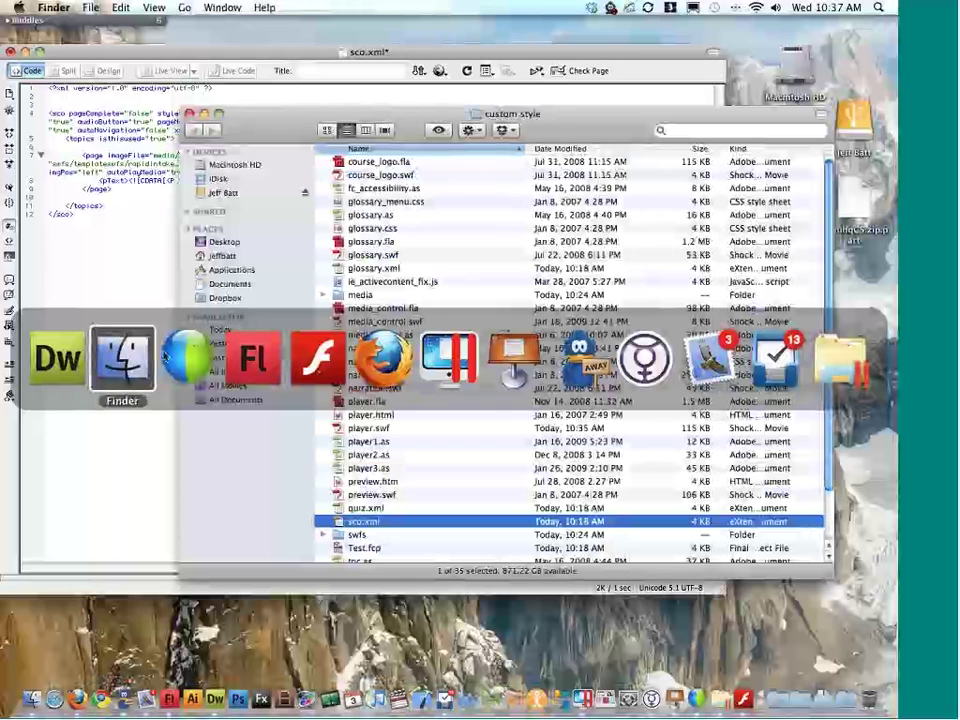
Step: Check the Beethoven mp3 and Kiosk01.jpg in the media folder, then return to Dreamweaver
left_click(372, 296)
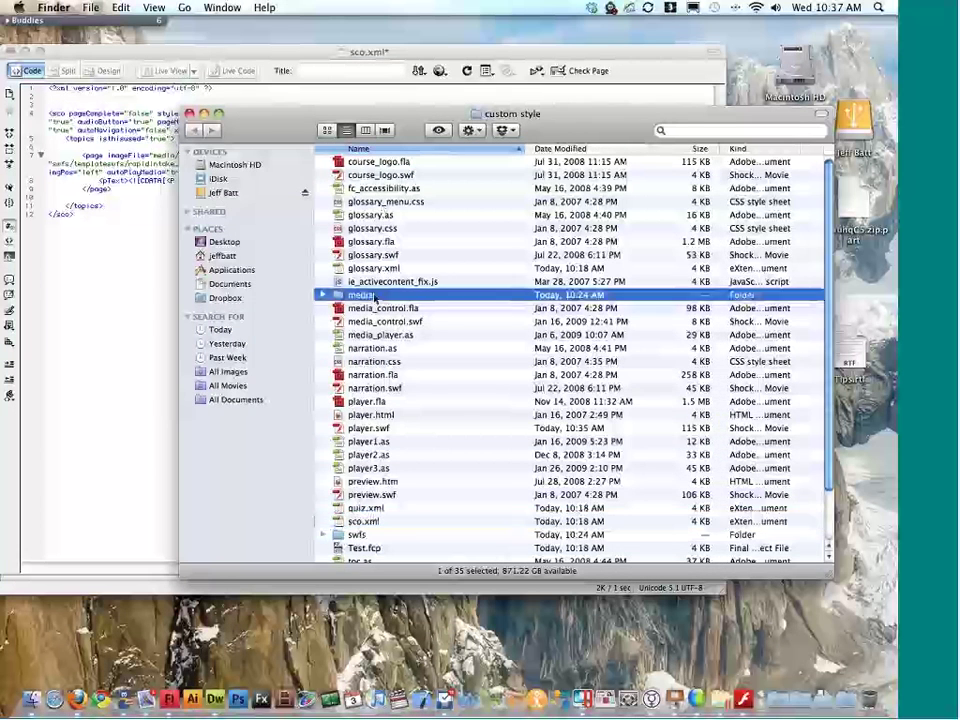
double_click(373, 296)
left_click(351, 175)
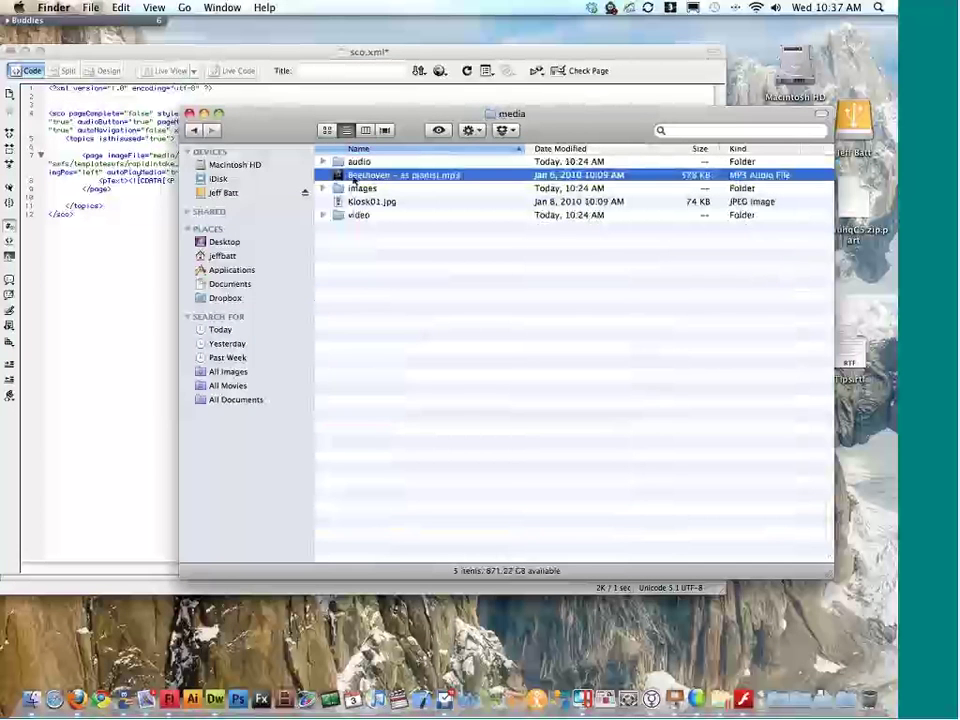
left_click_drag(302, 130, 244, 201)
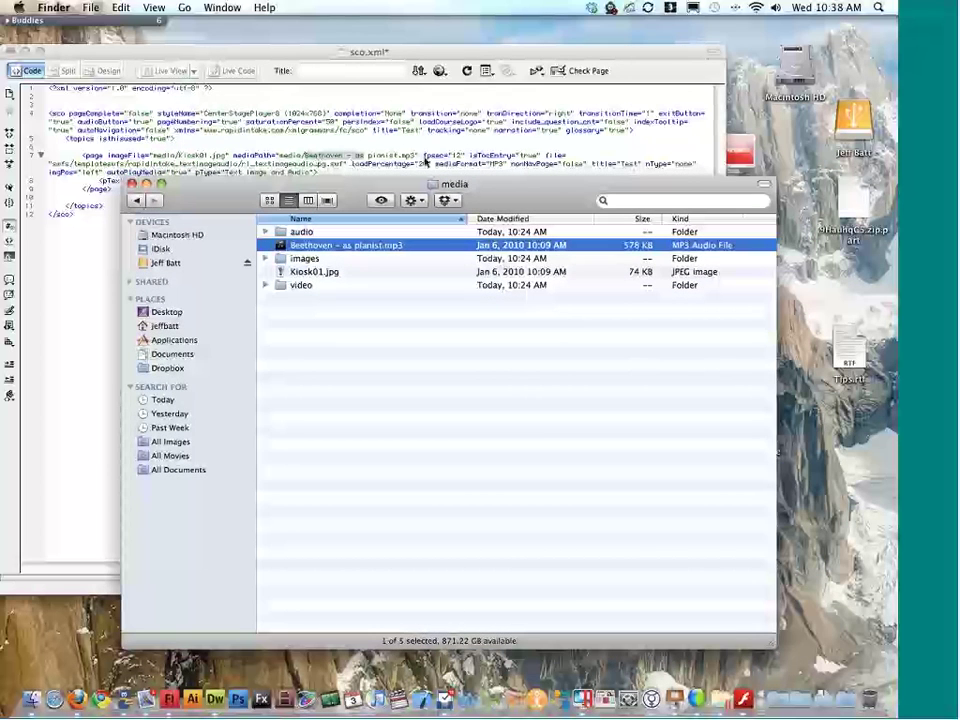
left_click(474, 171)
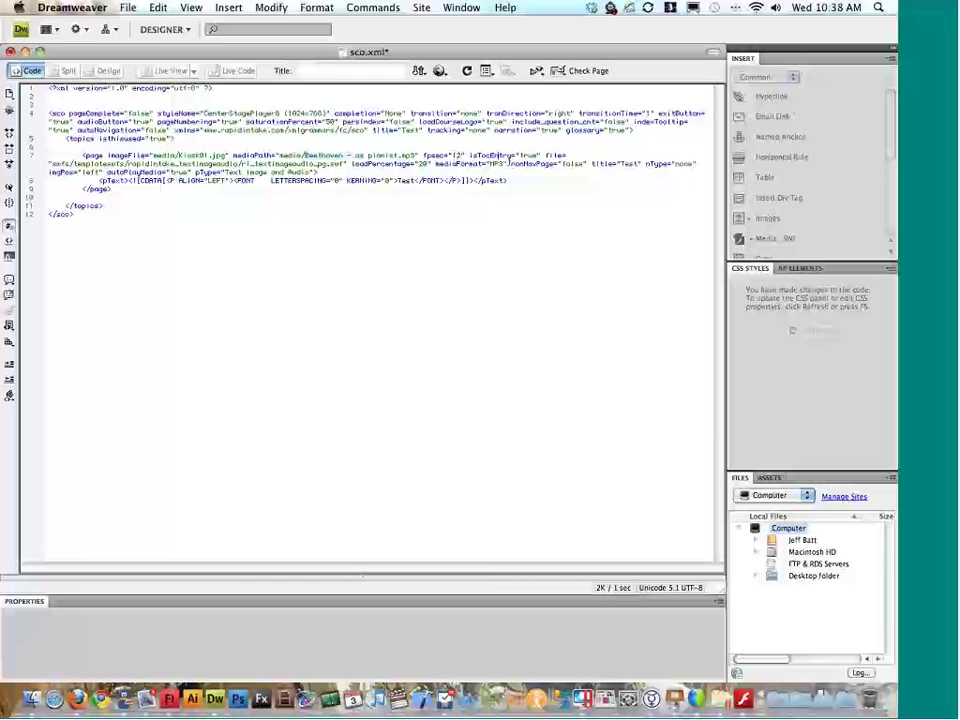
Step: Change the page title from 'Test' to 'First page of the course', save, and test-play the SWF
double_click(529, 155)
left_click(372, 165)
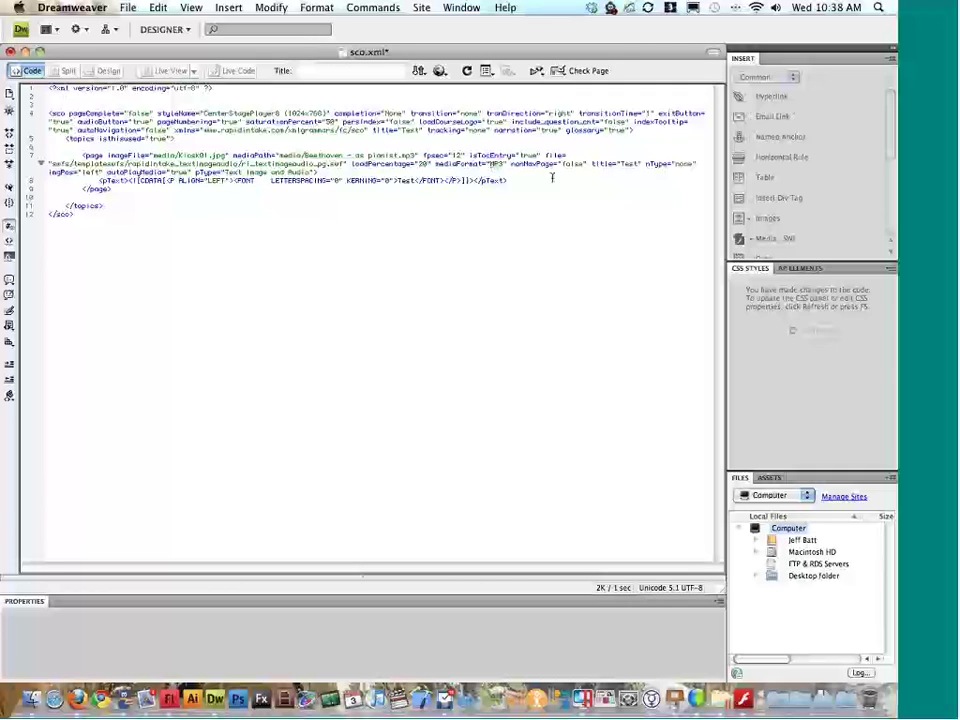
double_click(628, 163)
type("First page of the course")
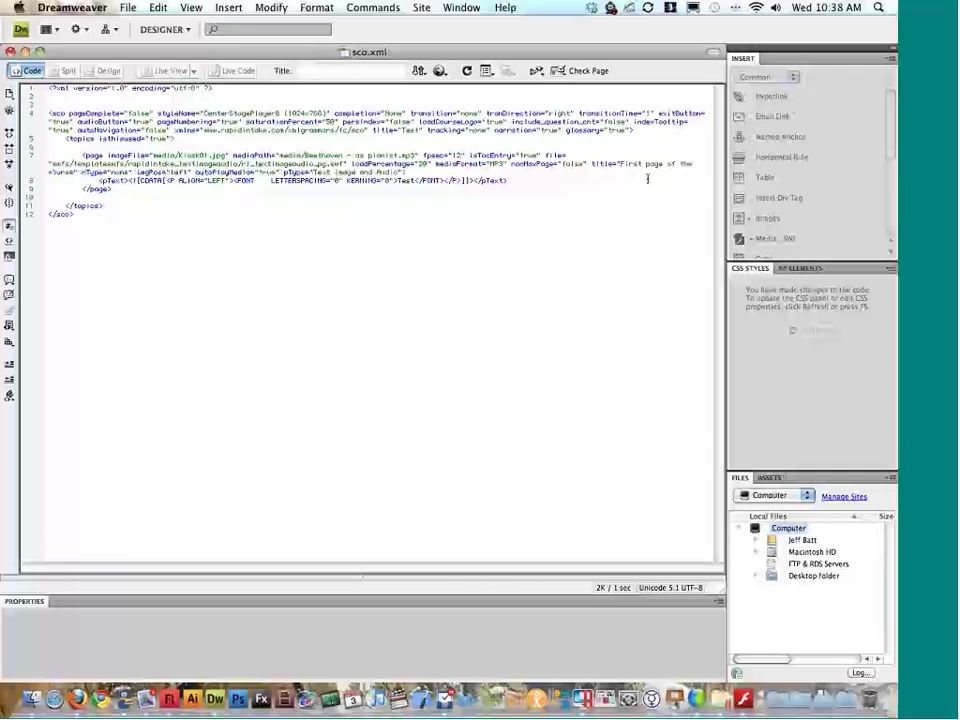
key("super+Tab")
key("super+Return")
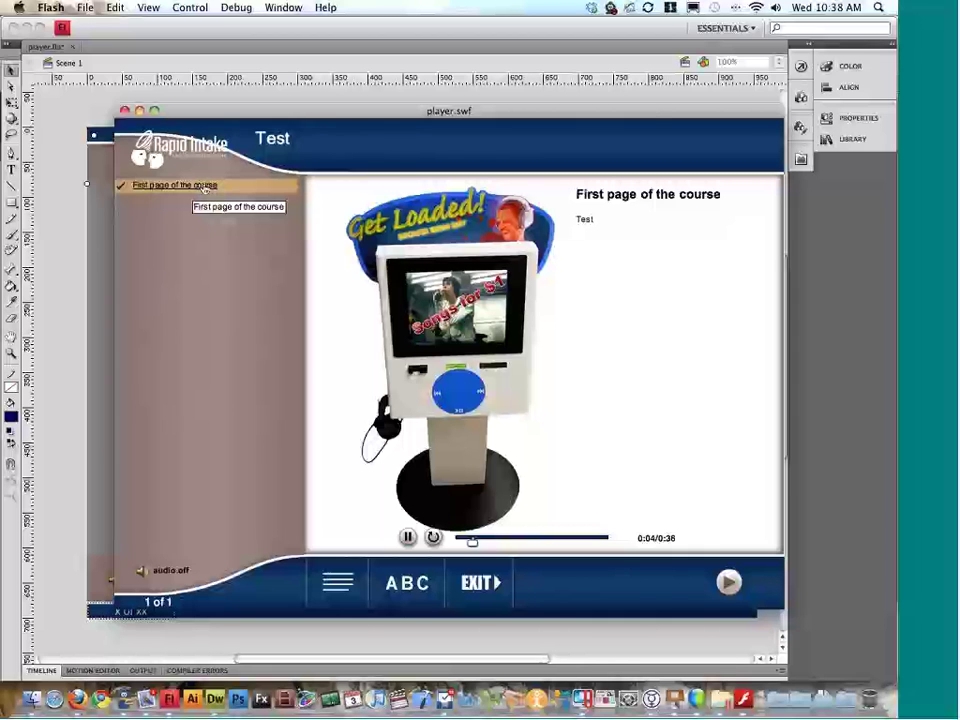
Step: Watch the page titled 'First page of the course' play with its kiosk image and audio, then return to Dreamweaver
key("ctrl+Right")
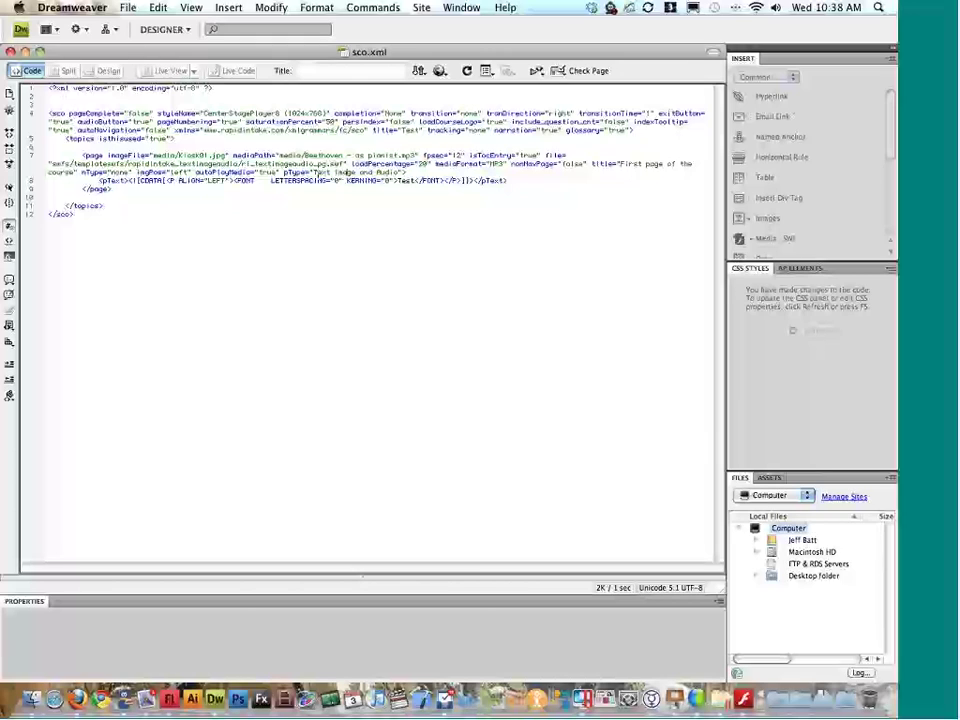
Step: Review the page's pType and Test body text, and take Finder back up to the custom style folder
left_click_drag(316, 175, 400, 173)
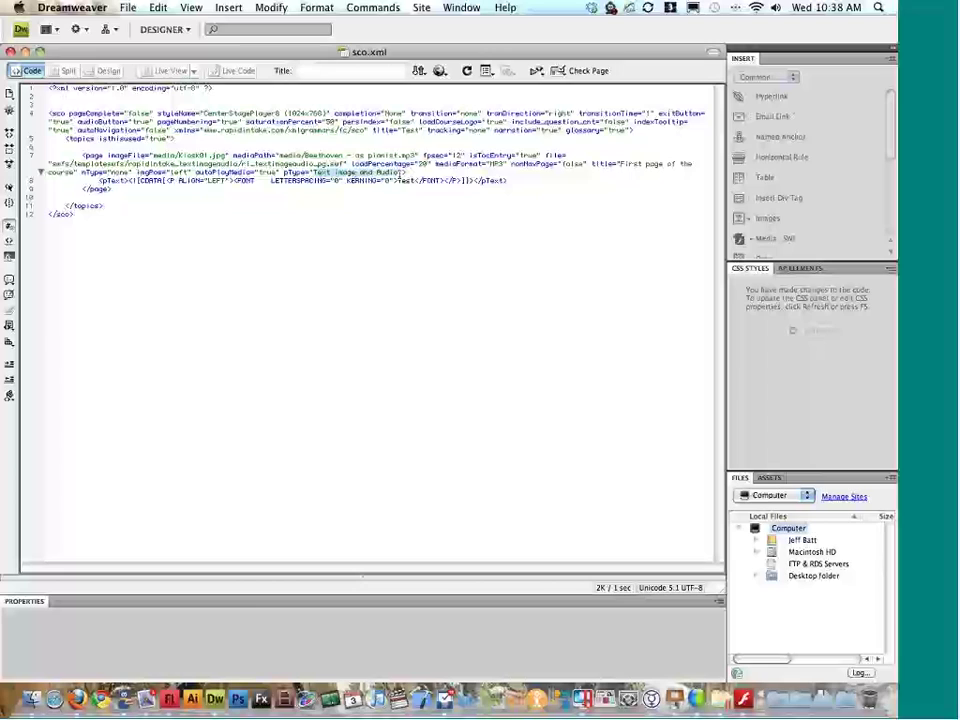
double_click(400, 181)
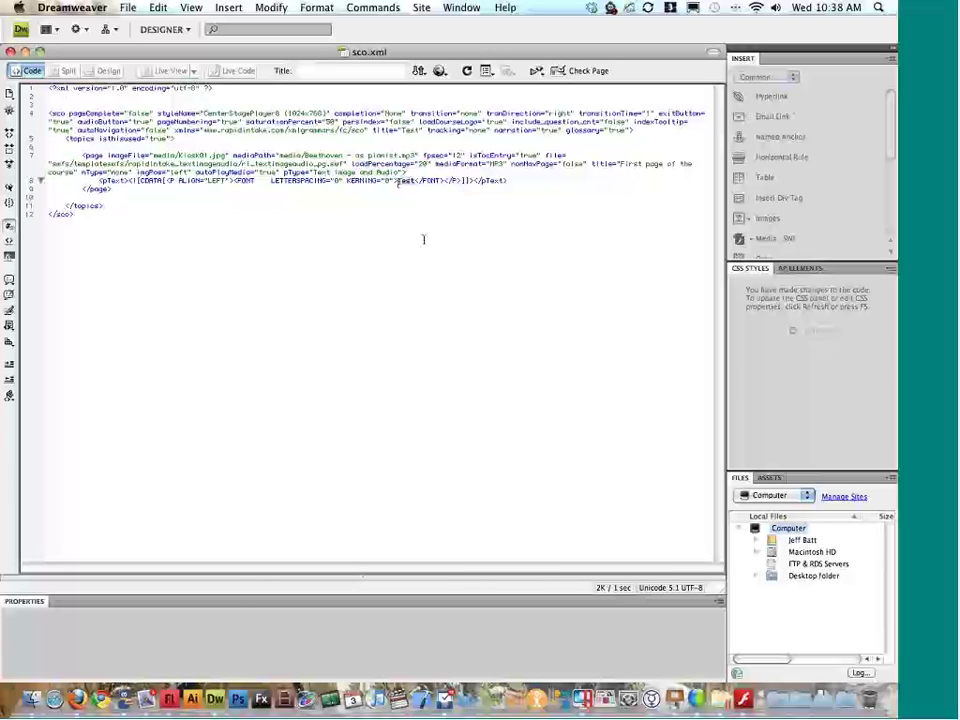
key("super+Tab")
key("super+Tab")
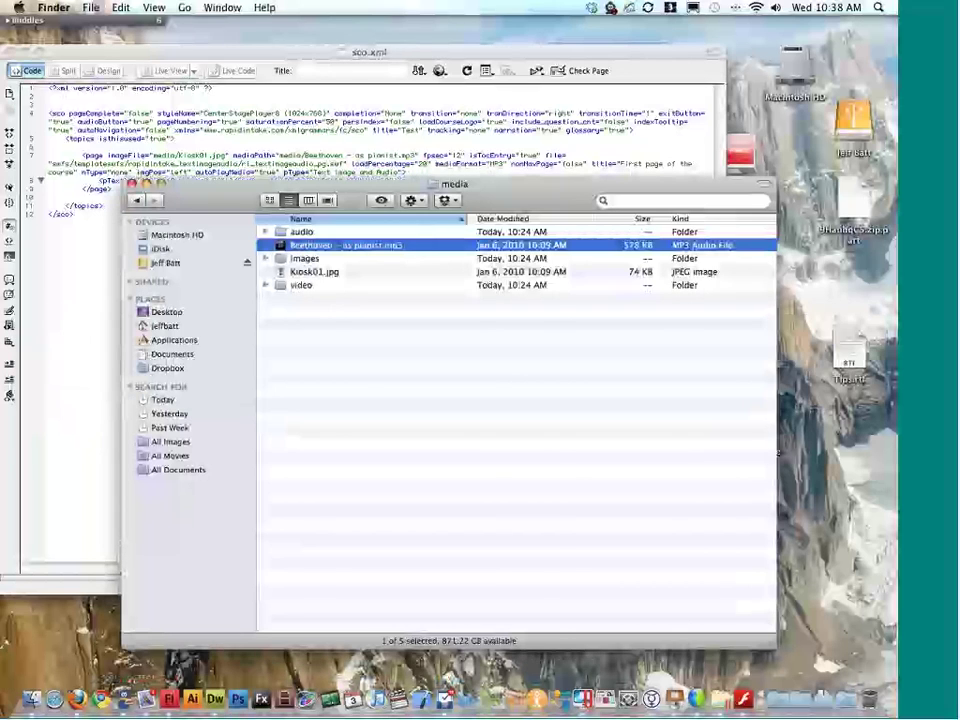
key("super+Up")
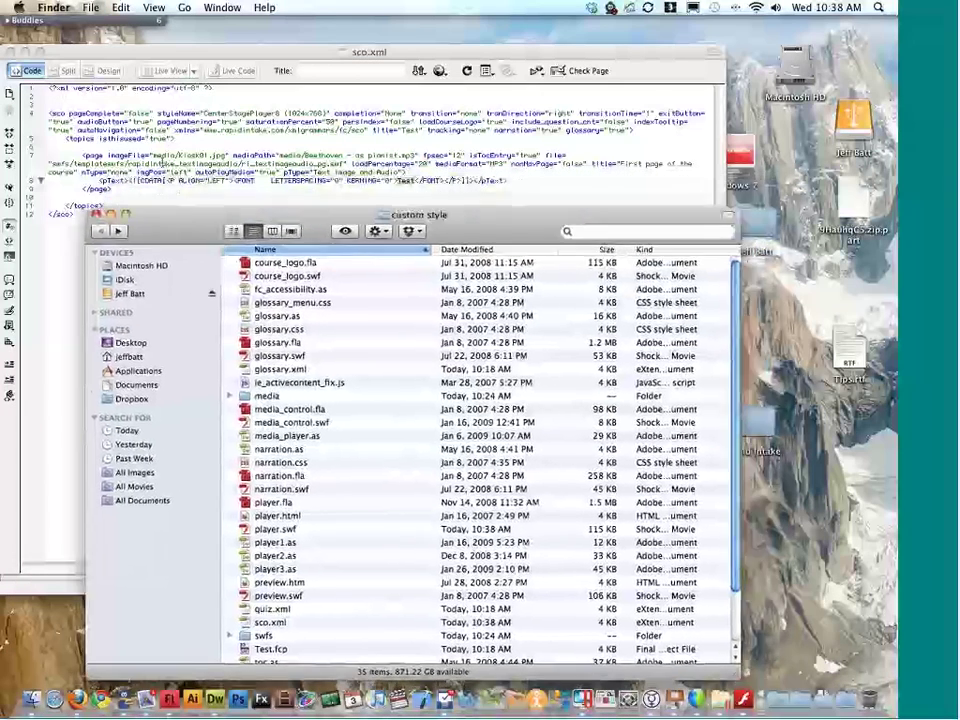
left_click(160, 163)
Step: Read the template path: the rapidintake_textimageaudio folder and the rj_textimageaudio_pg SWF
left_click_drag(75, 163, 145, 165)
left_click(79, 164)
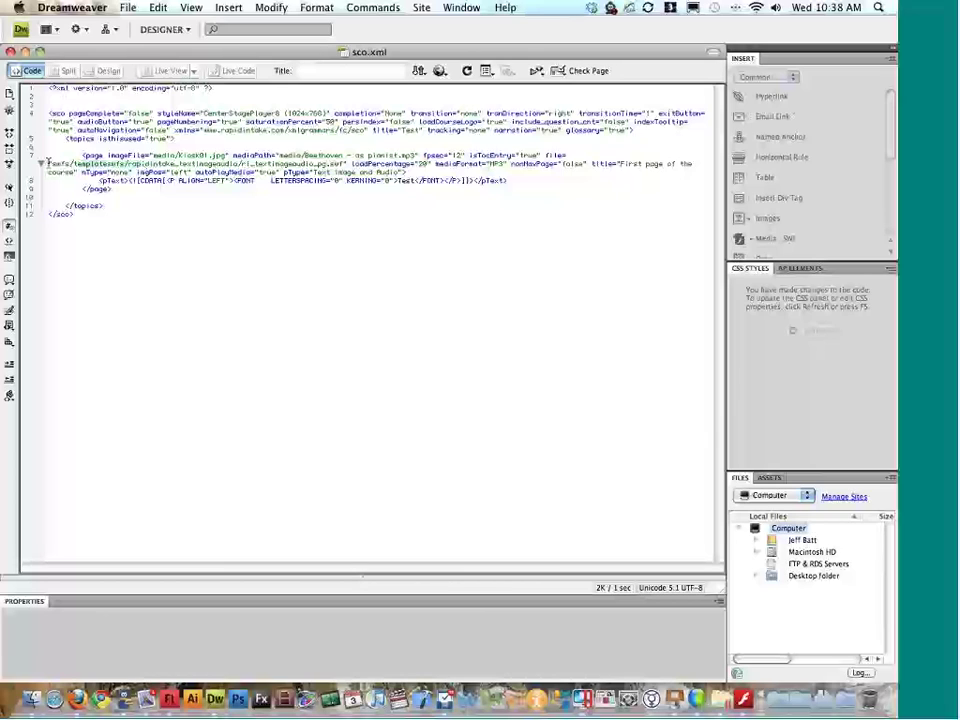
left_click_drag(78, 164, 147, 168)
double_click(147, 166)
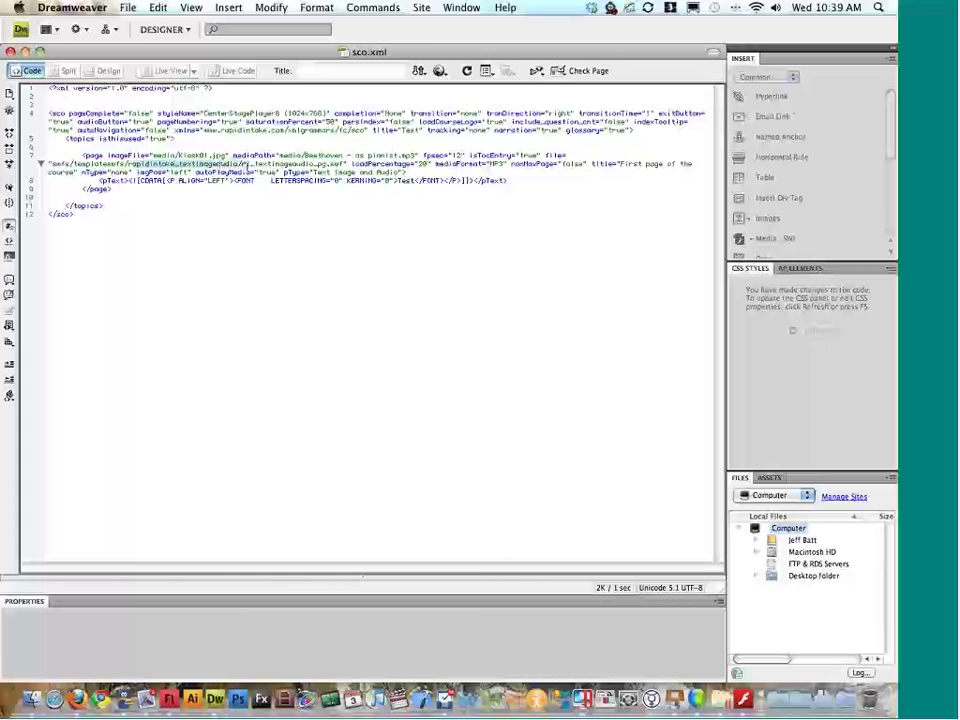
double_click(320, 165)
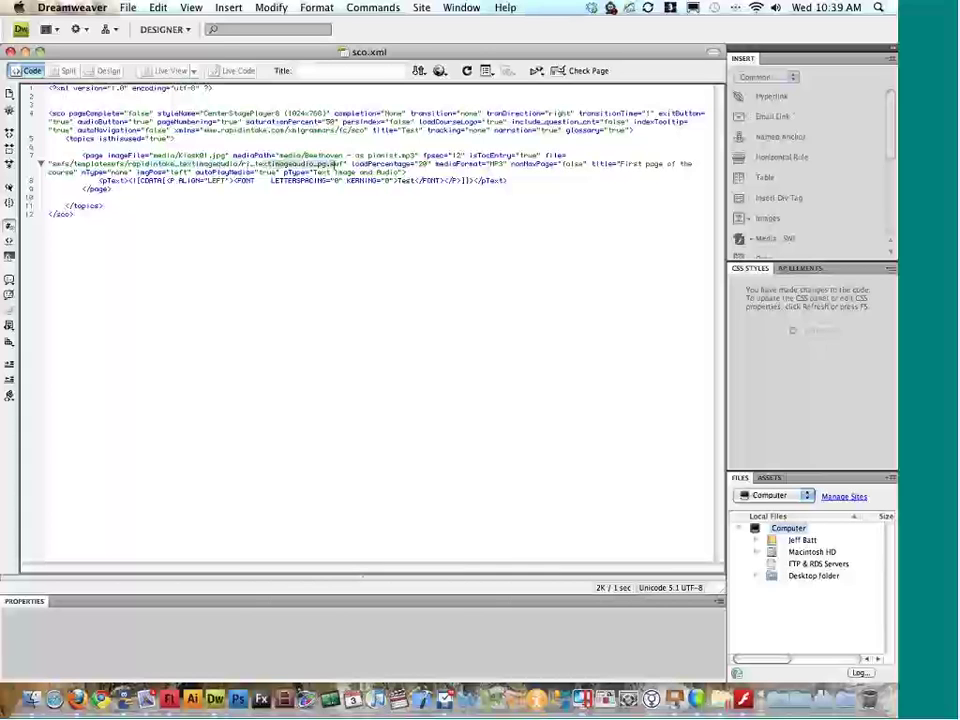
left_click(384, 183)
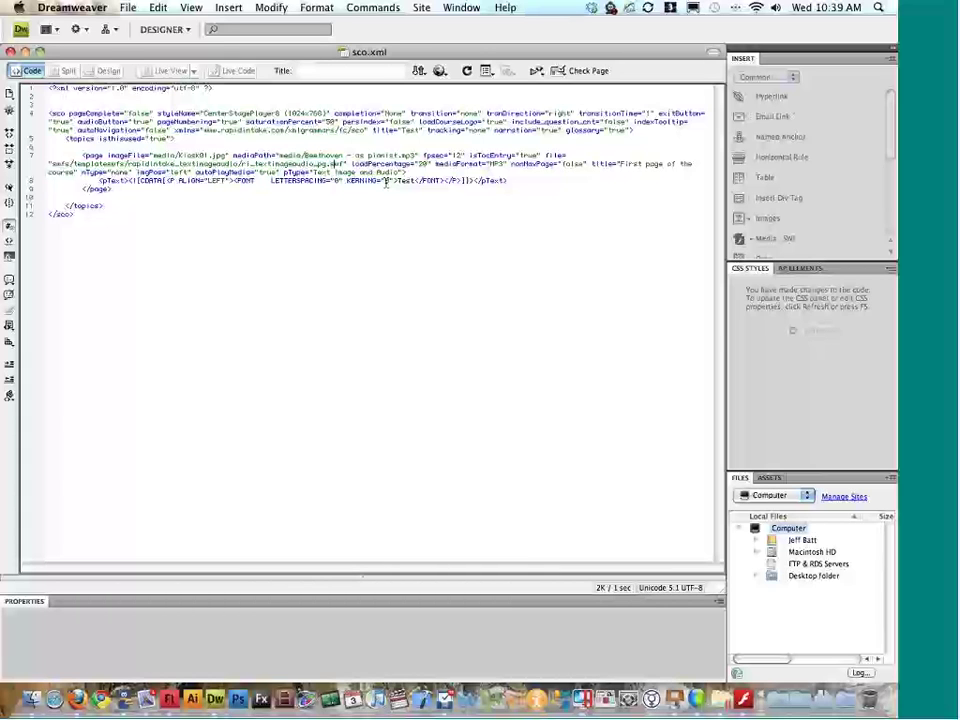
key("super+Tab")
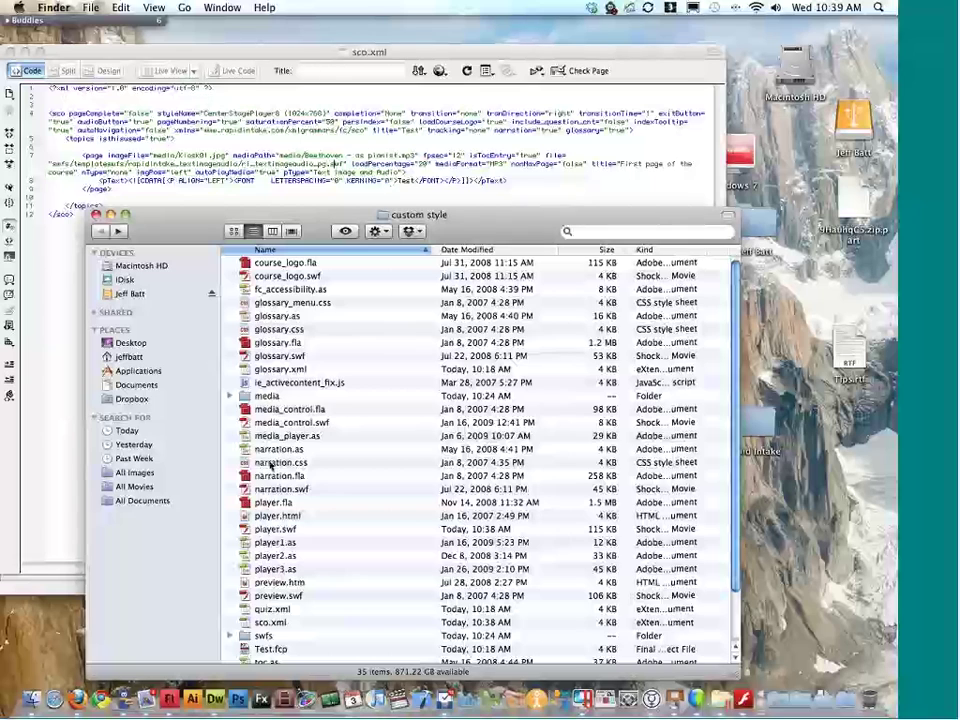
Step: Browse swfs > templateswfs > rapidintake_textimageaudio and launch the template's ri_textimageaudio_pg.swf in Flash Player
scroll(270, 464, "down", 2)
double_click(266, 630)
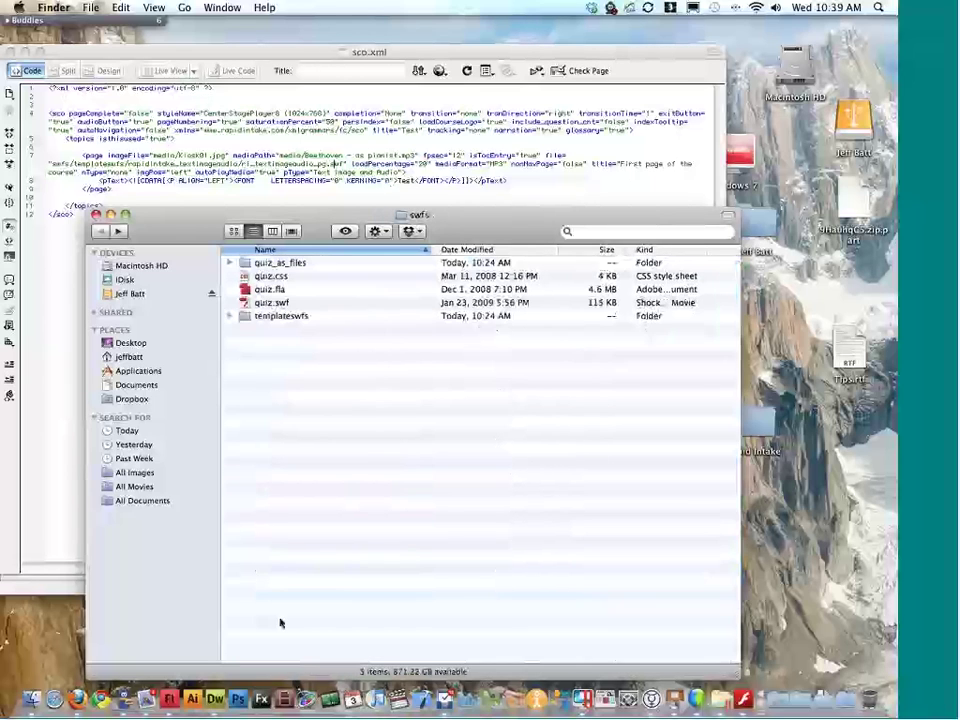
double_click(285, 317)
left_click(285, 317)
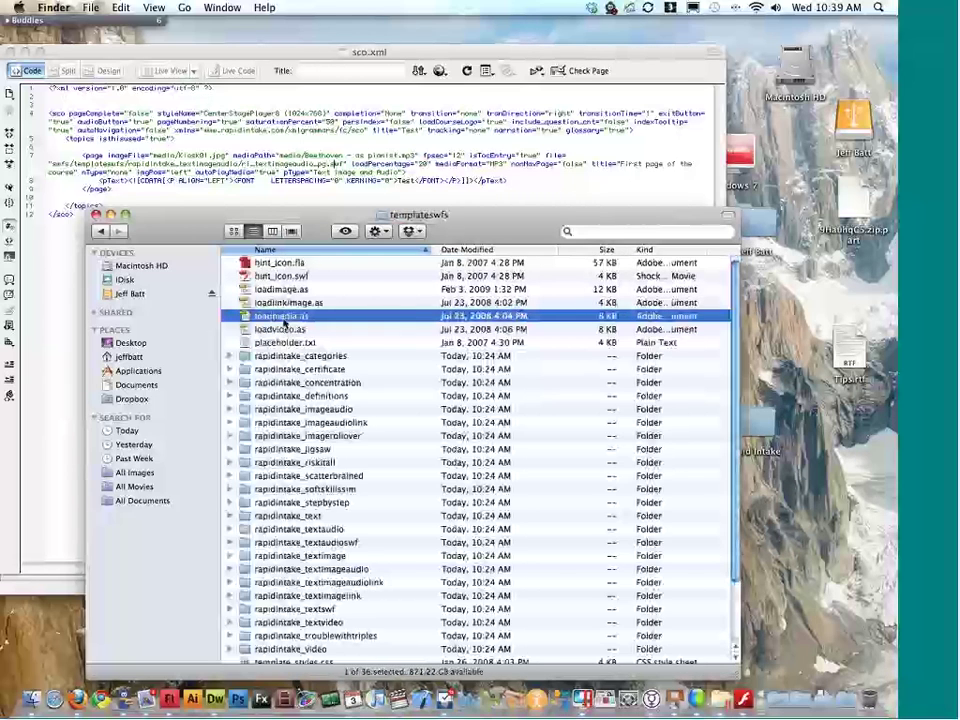
scroll(340, 480, "down", 5)
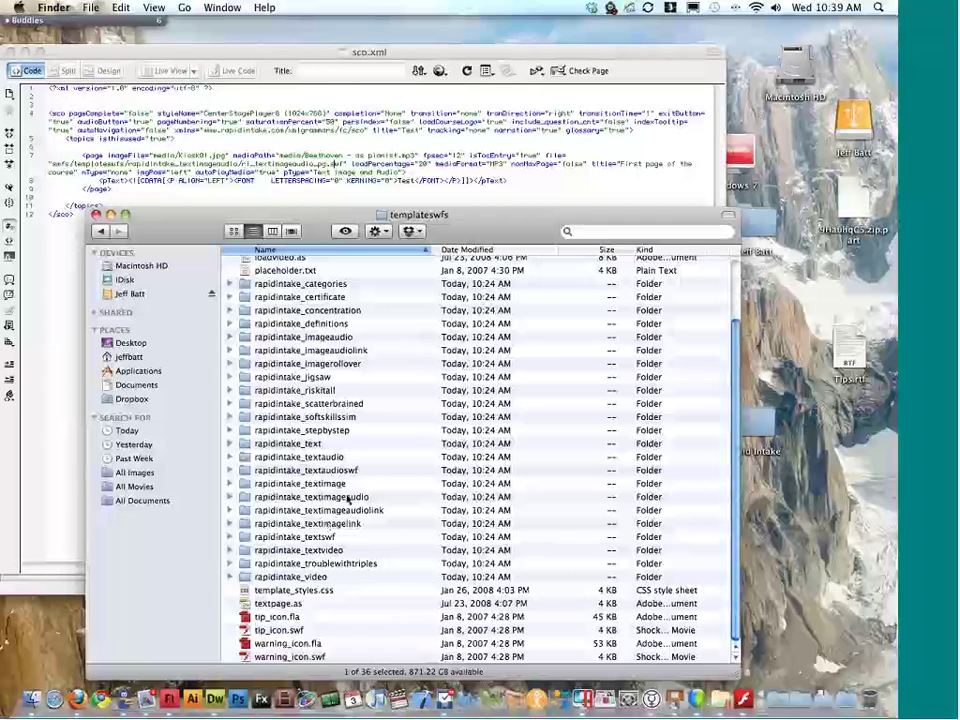
left_click(347, 497)
double_click(352, 497)
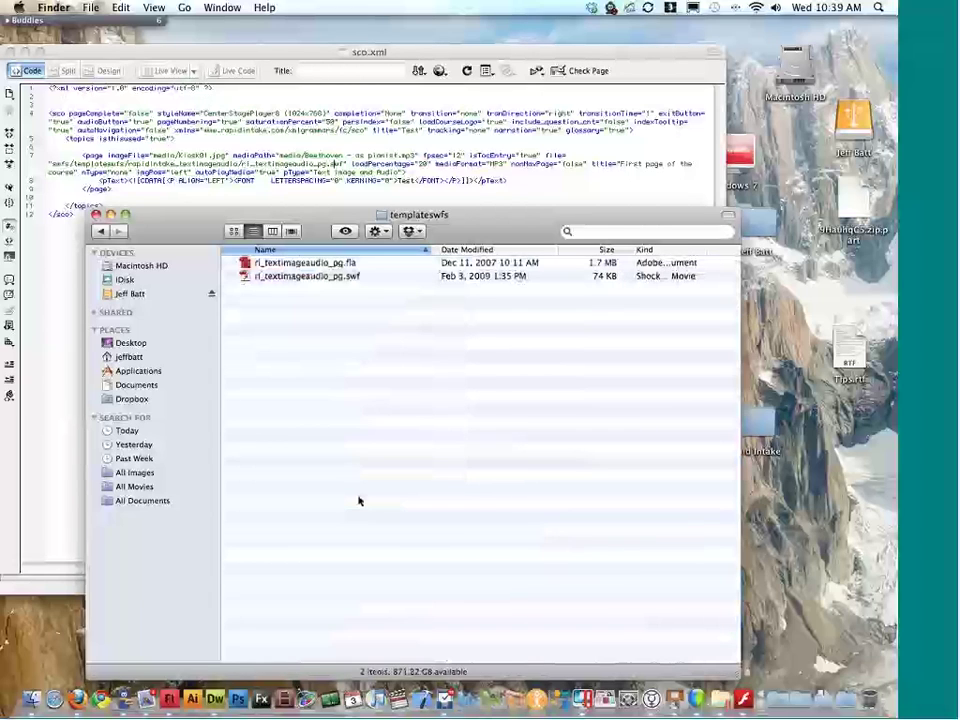
left_click(300, 278)
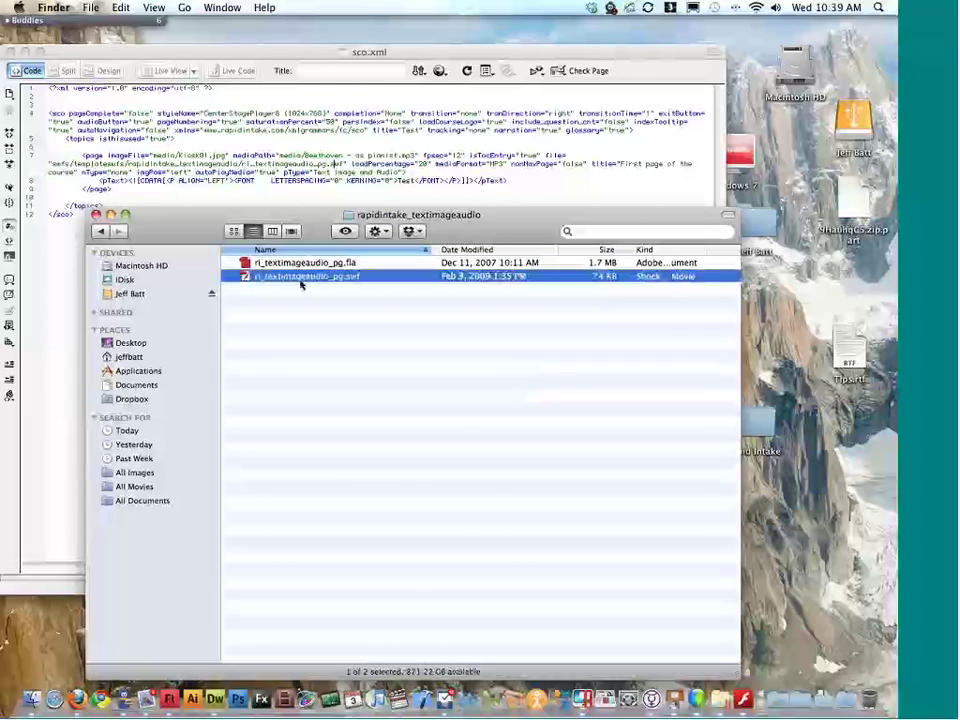
double_click(300, 280)
Step: Close the Loading template preview window and the player.swf test window to get back to player.fla's stage
left_click_drag(278, 22, 727, 158)
left_click_drag(612, 113, 435, 110)
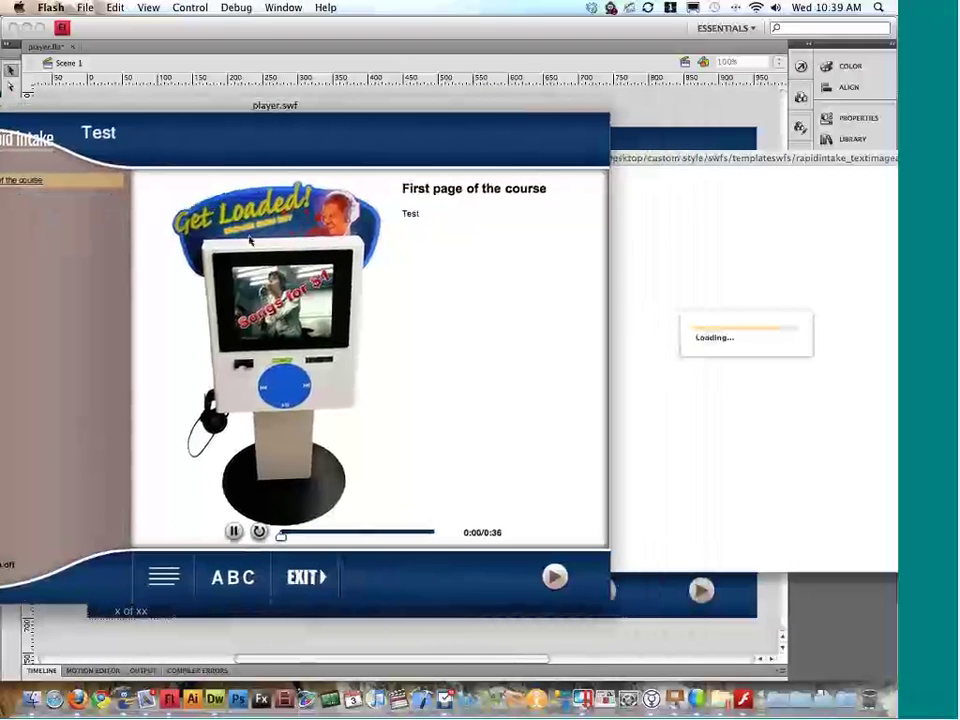
left_click(679, 182)
mouse_move(762, 158)
left_mouse_down()
mouse_move(386, 160)
mouse_move(770, 157)
left_mouse_up()
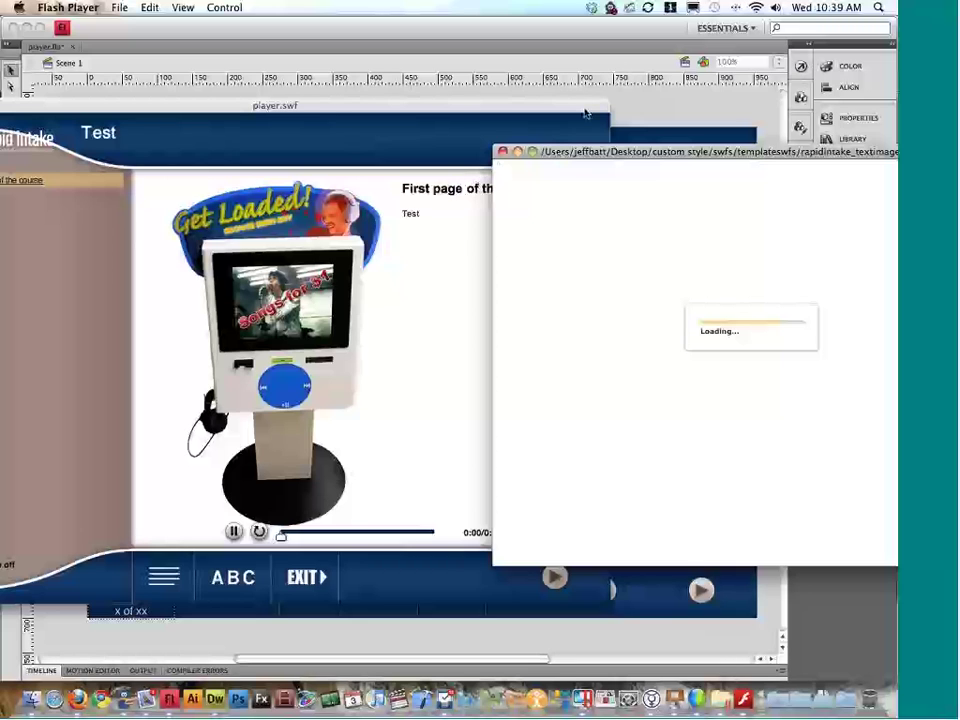
left_click(505, 153)
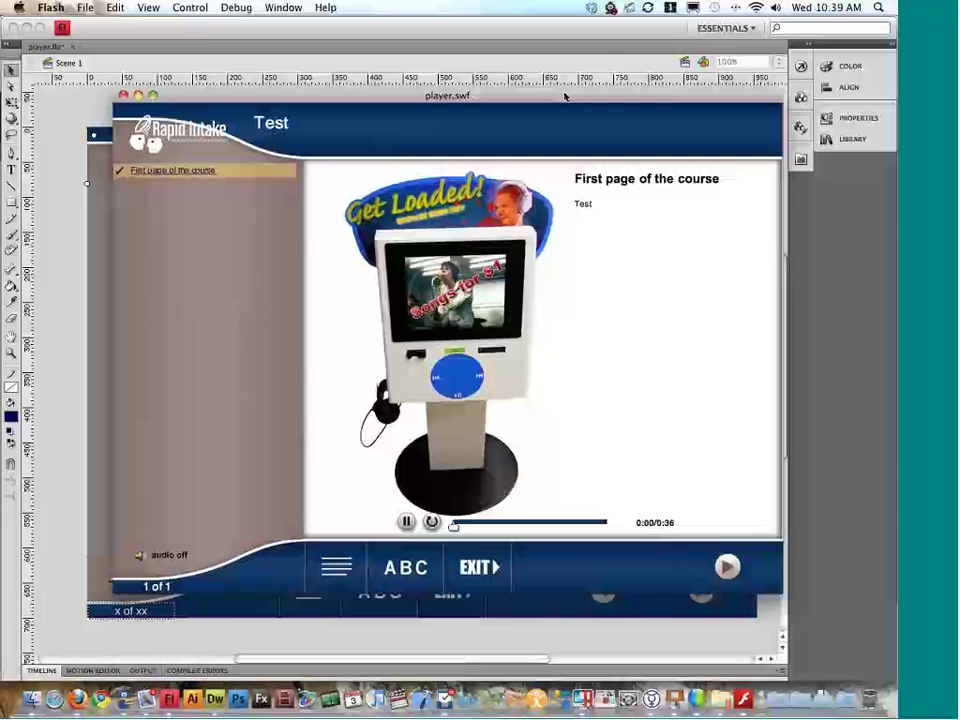
key("super+w")
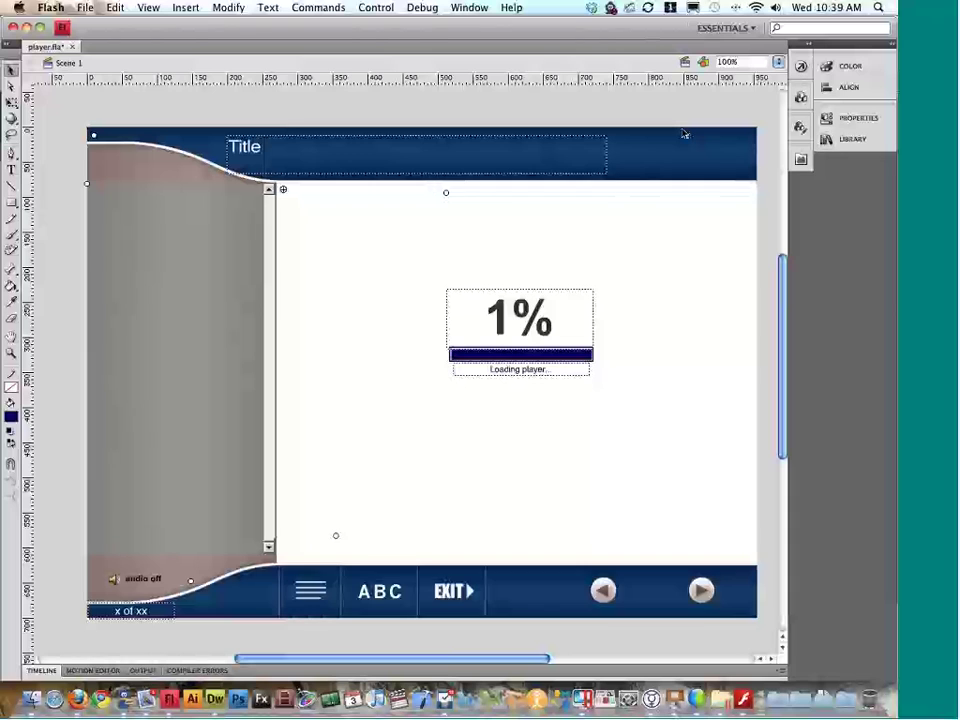
key("super+h")
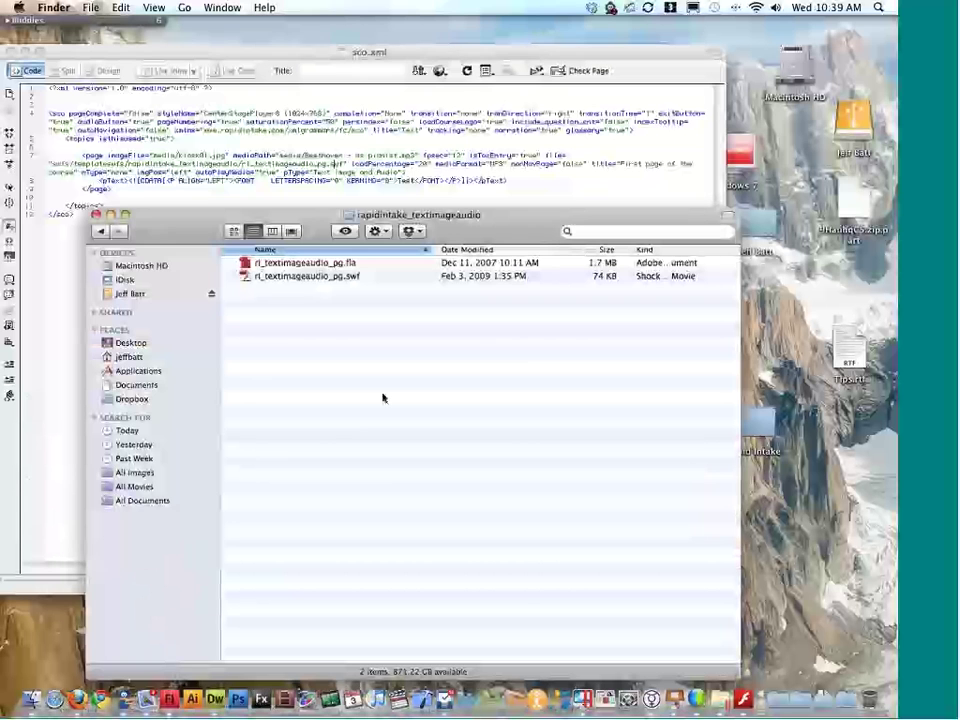
left_click(98, 230)
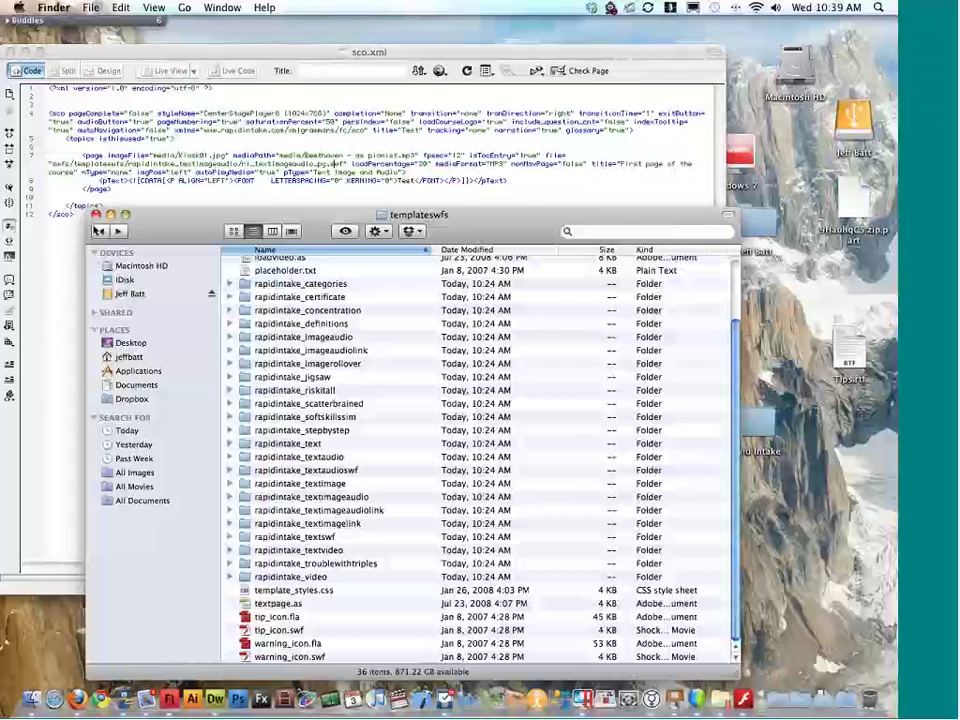
key("F9")
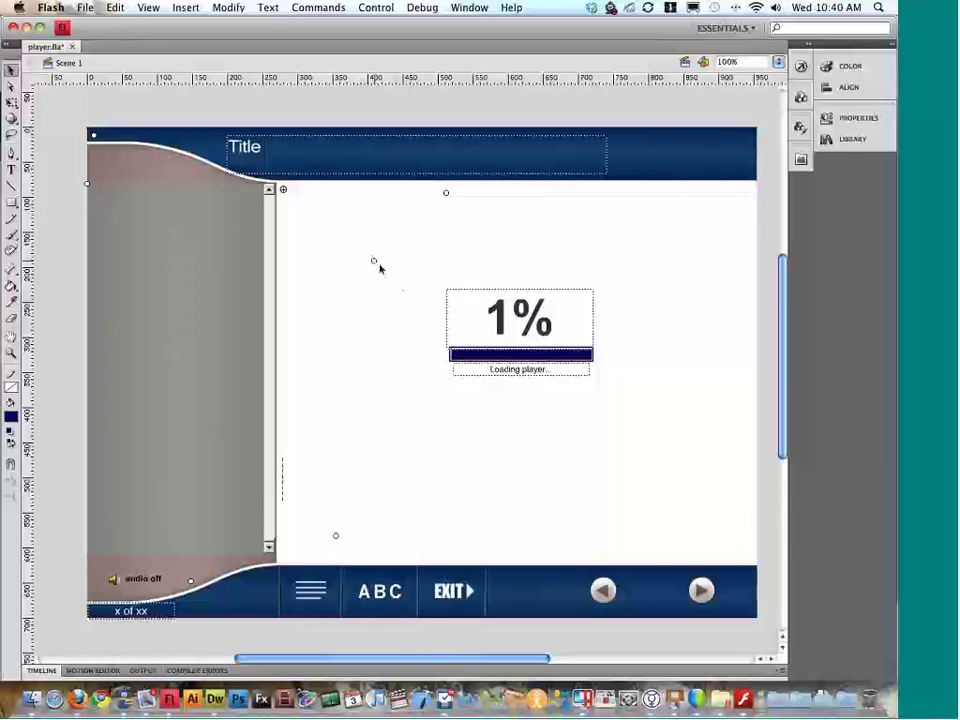
key("super+Return")
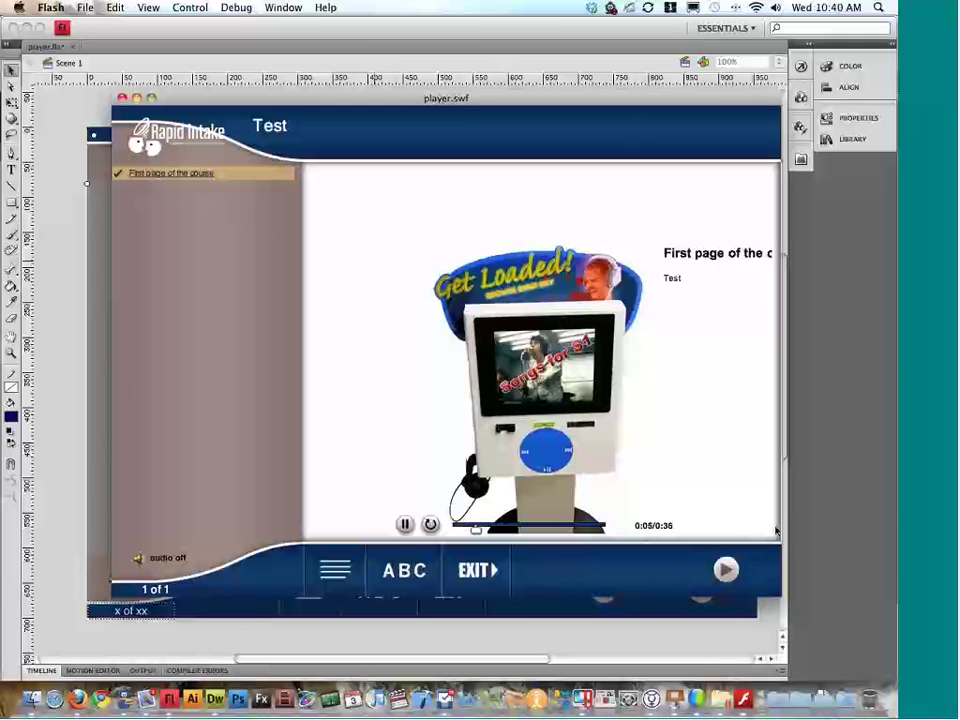
key("super+w")
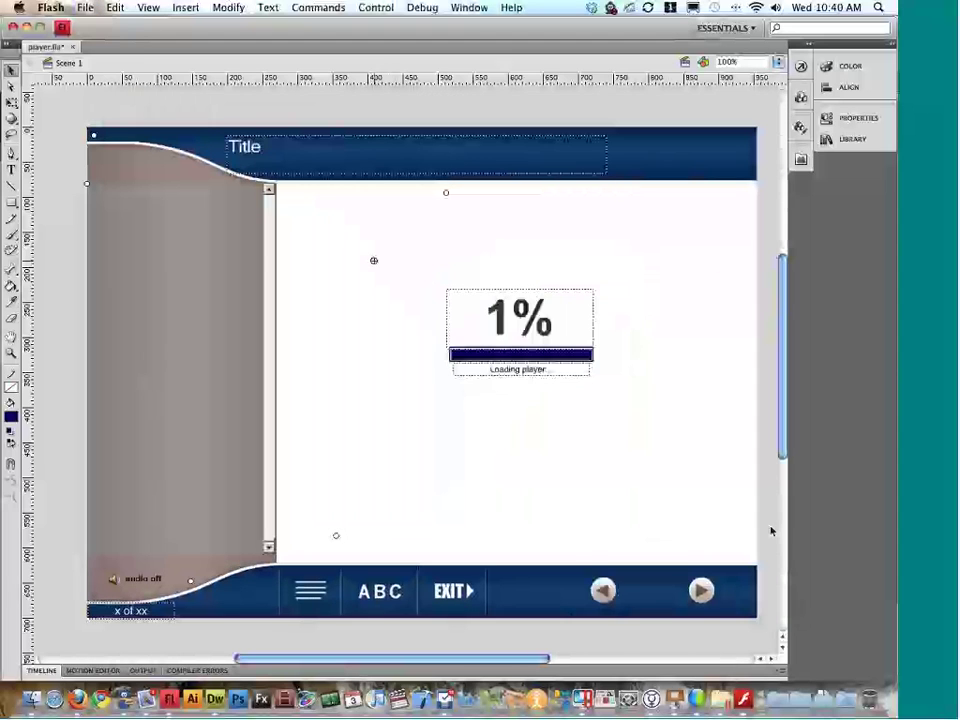
Step: Shift the grey table-of-contents panel off the stage's left, put the content placeholder top-left, and test the movie
left_click(176, 276)
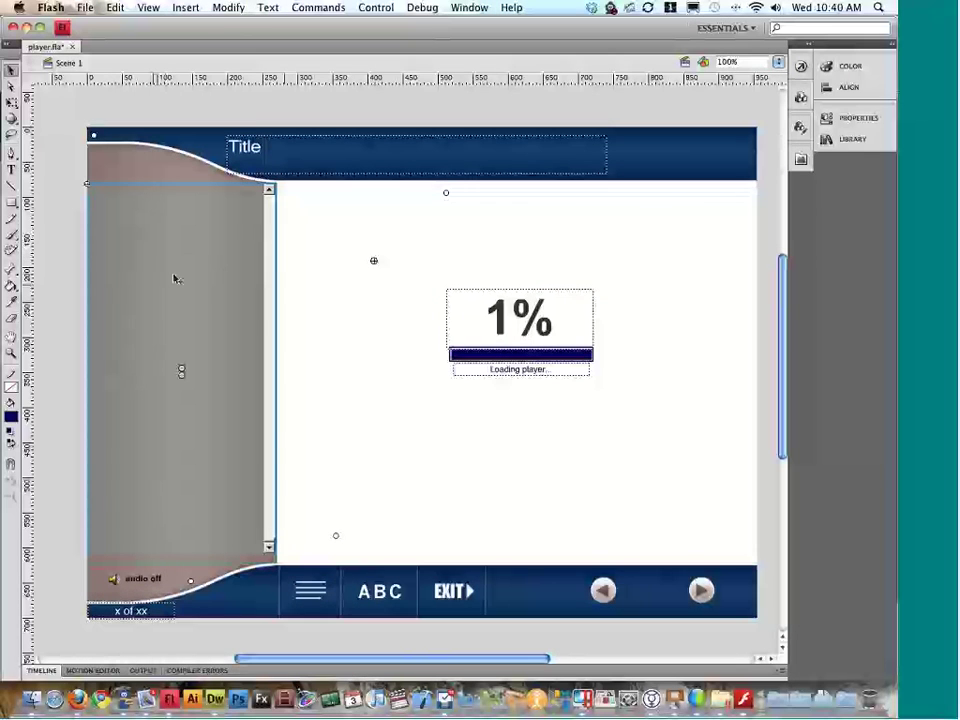
left_click_drag(143, 265, 97, 257)
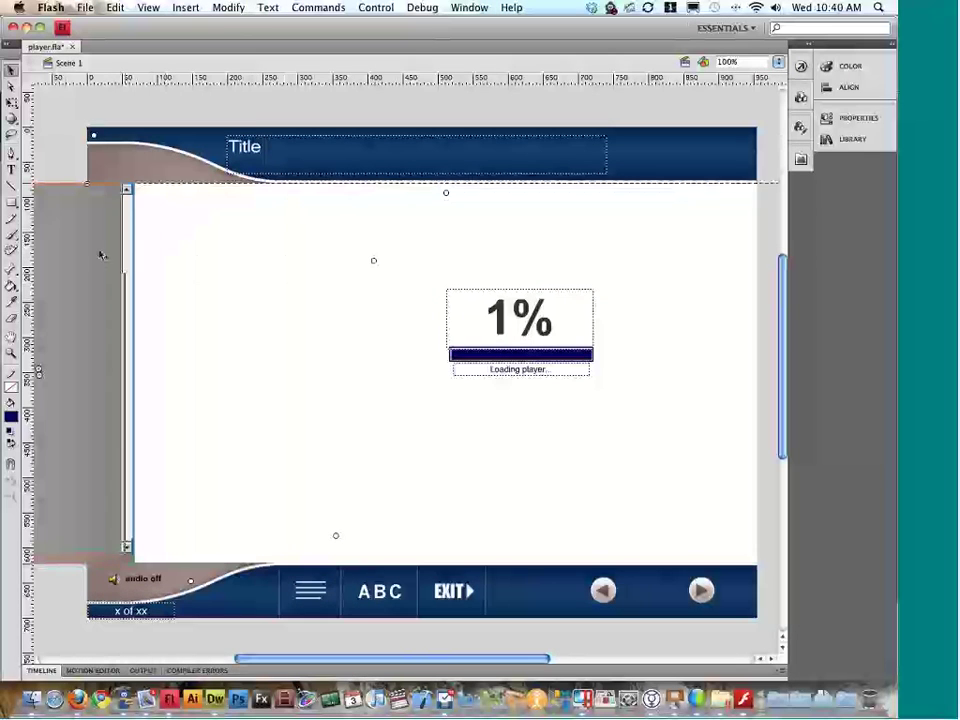
left_click_drag(373, 261, 94, 193)
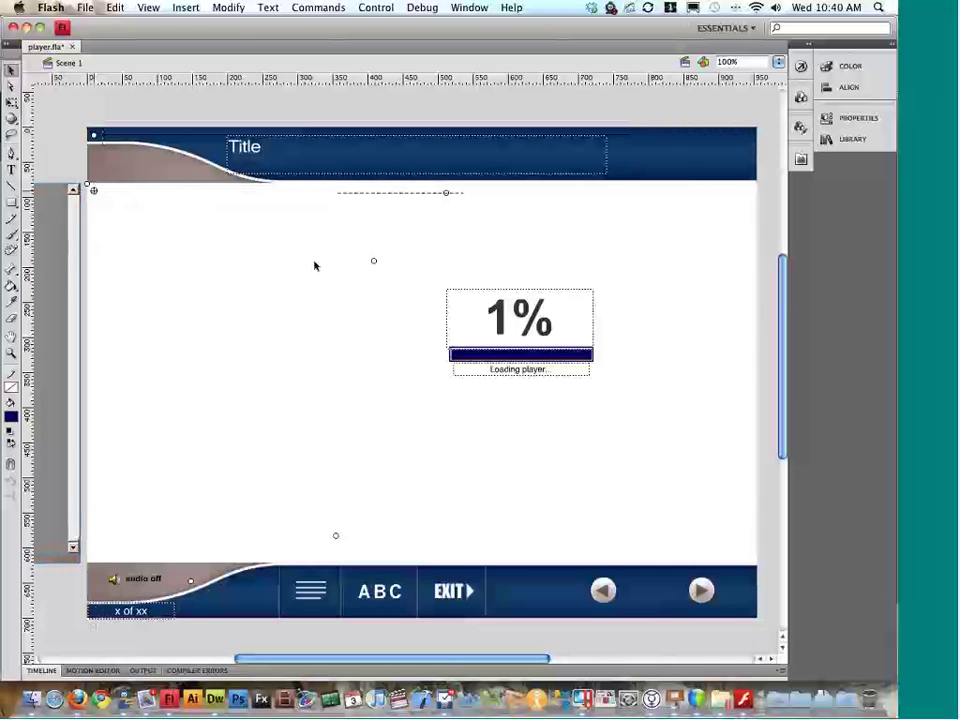
key("super+Return")
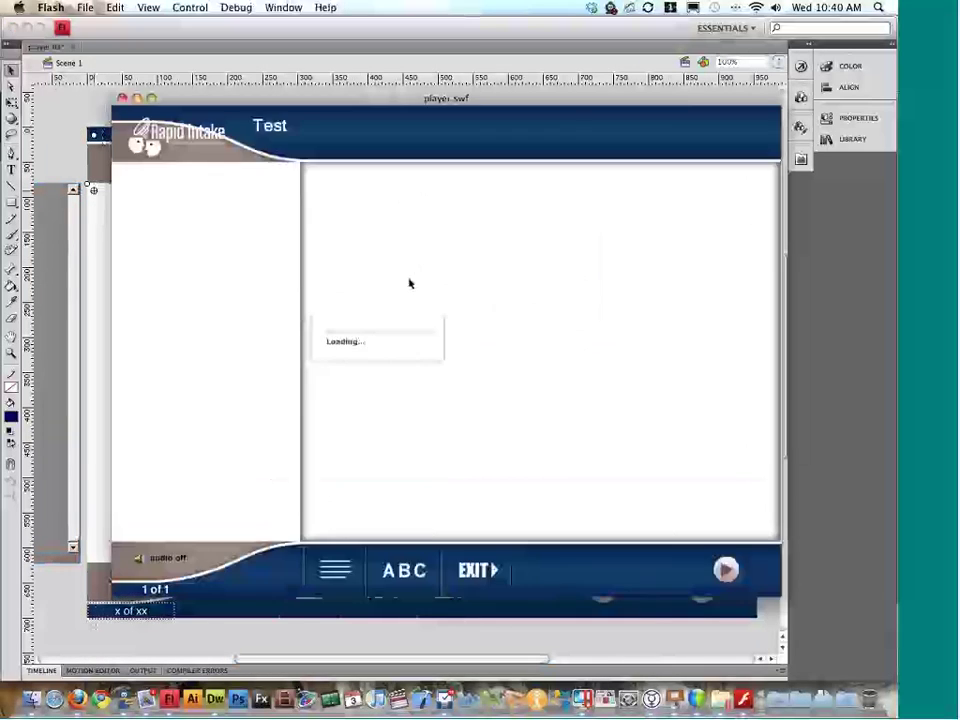
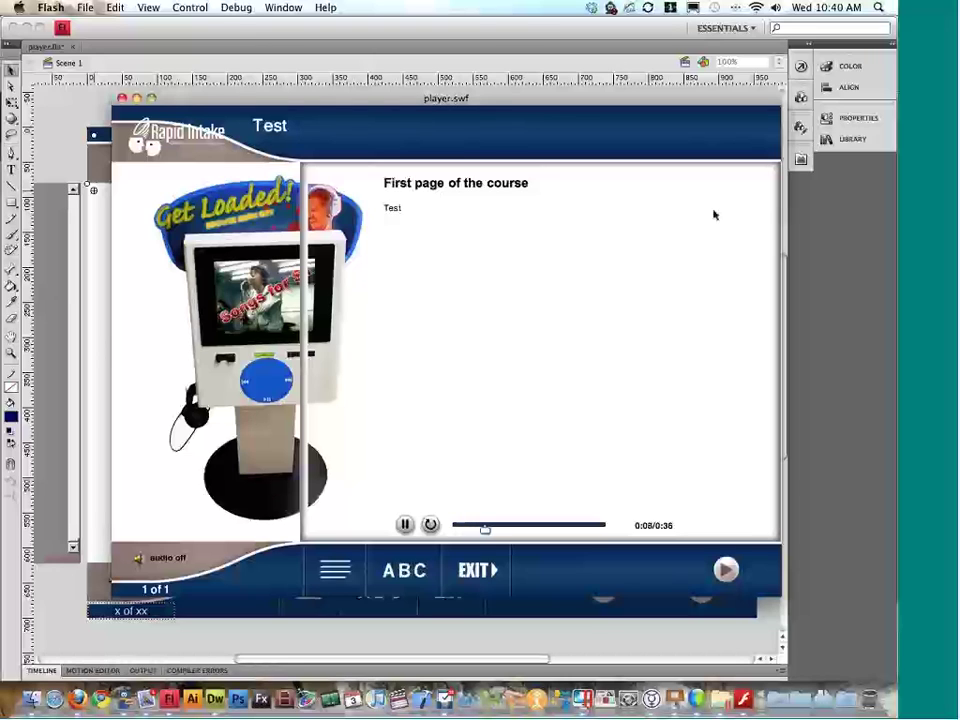
Step: Close the player.swf preview, cancel the CS3 save warning, and undo the last two layout edits
key("super+w")
key("super+s")
left_click(515, 267)
key("super+z")
key("super+z")
key("super+z")
key("super+z")
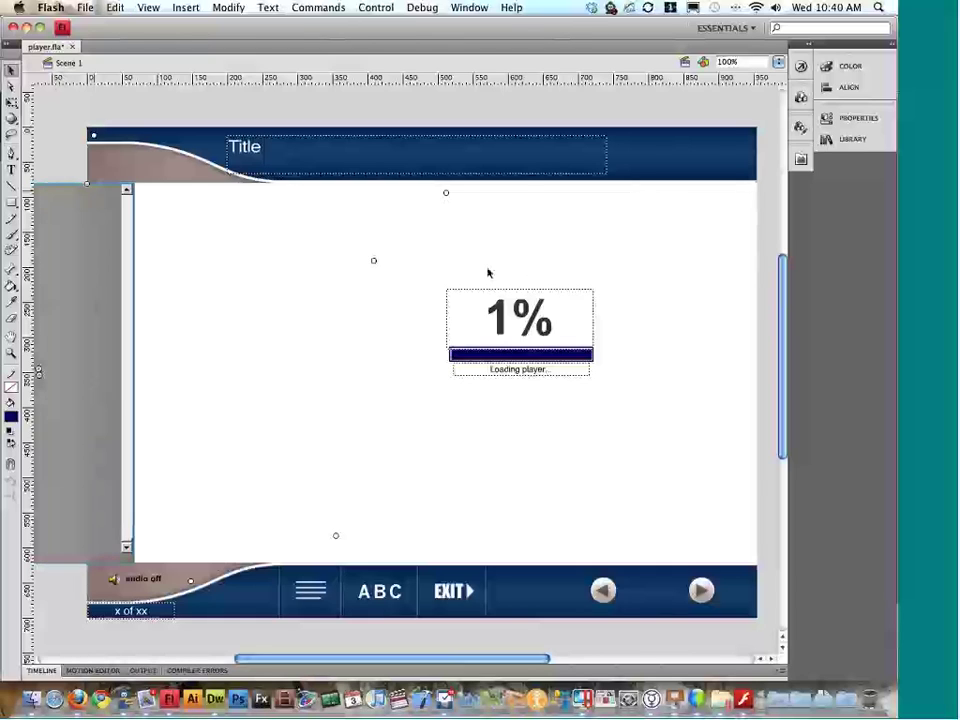
key("super+z")
key("super+z")
key("super+z")
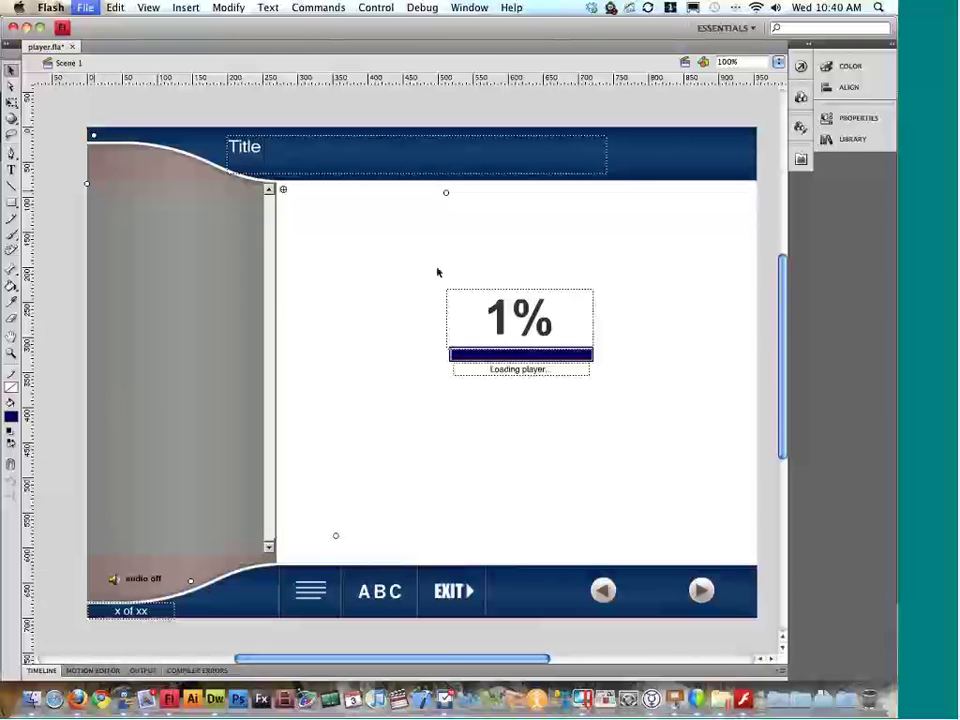
Step: Save player.fla despite the CS3 warning, check controller_mc's properties, and switch to the Finder desktop
left_click(571, 266)
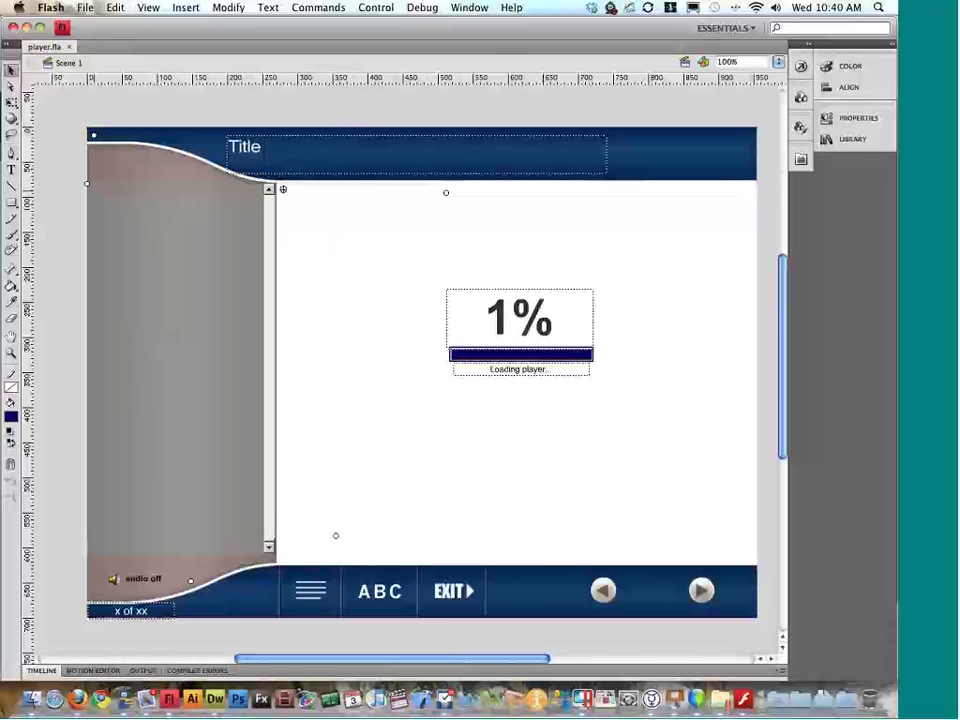
left_click(485, 327)
left_click(336, 541)
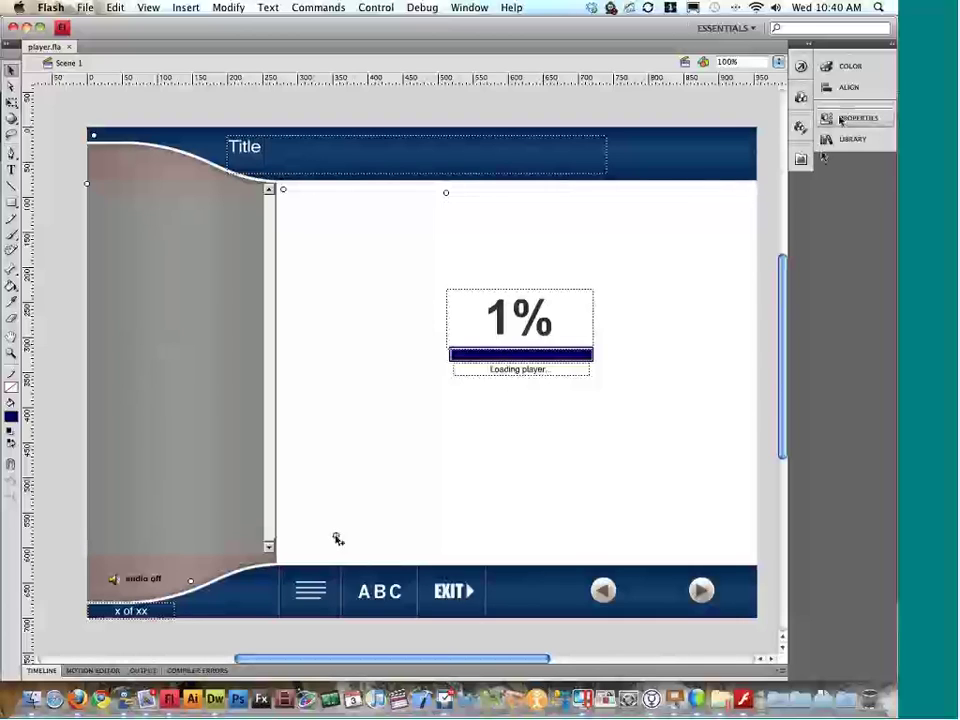
key("super+F3")
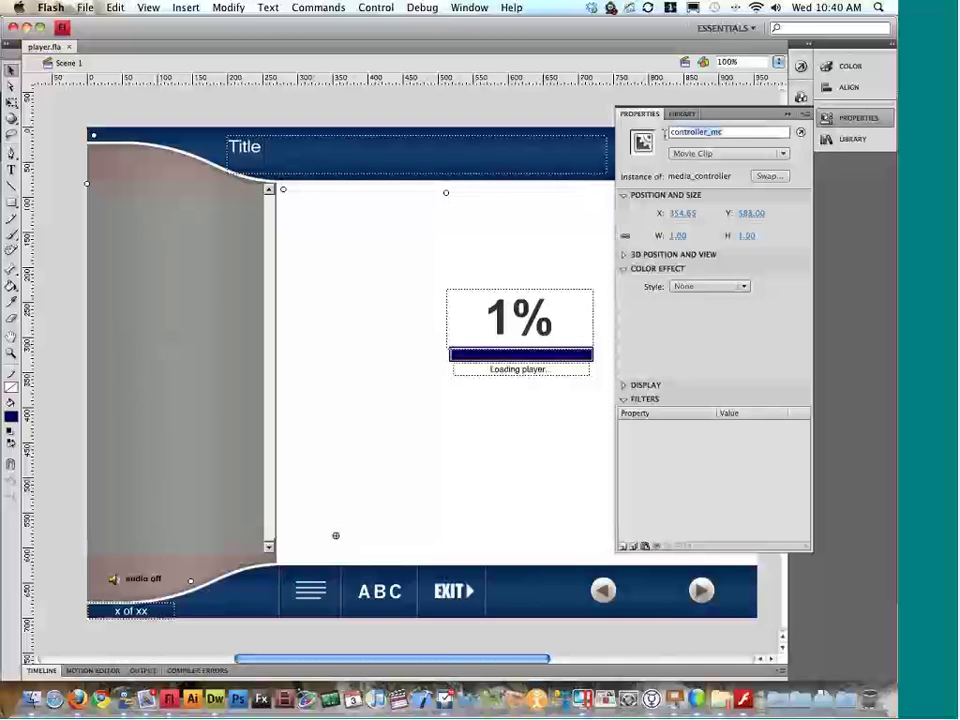
key("super+F3")
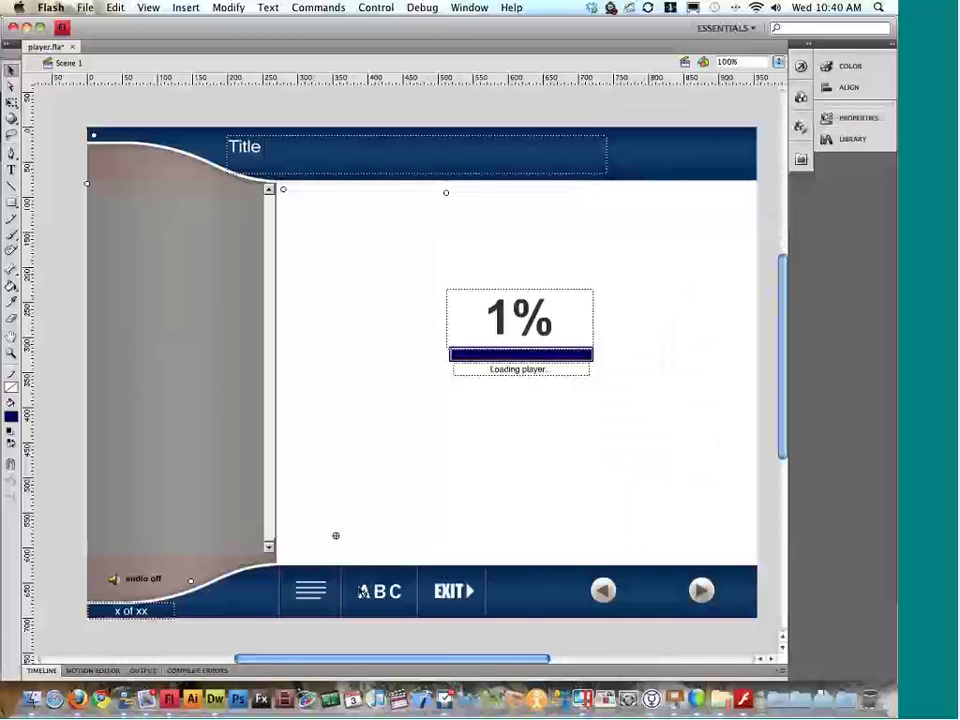
key("ctrl+Down")
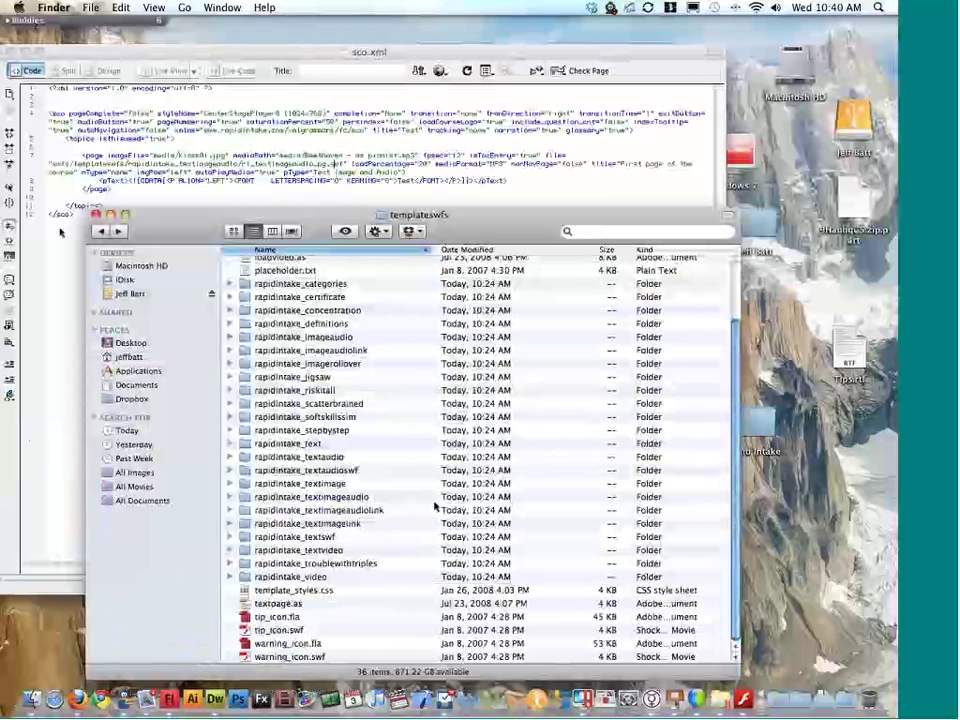
Step: Go back twice to the custom style folder and open media_control.fla from it
left_click(99, 231)
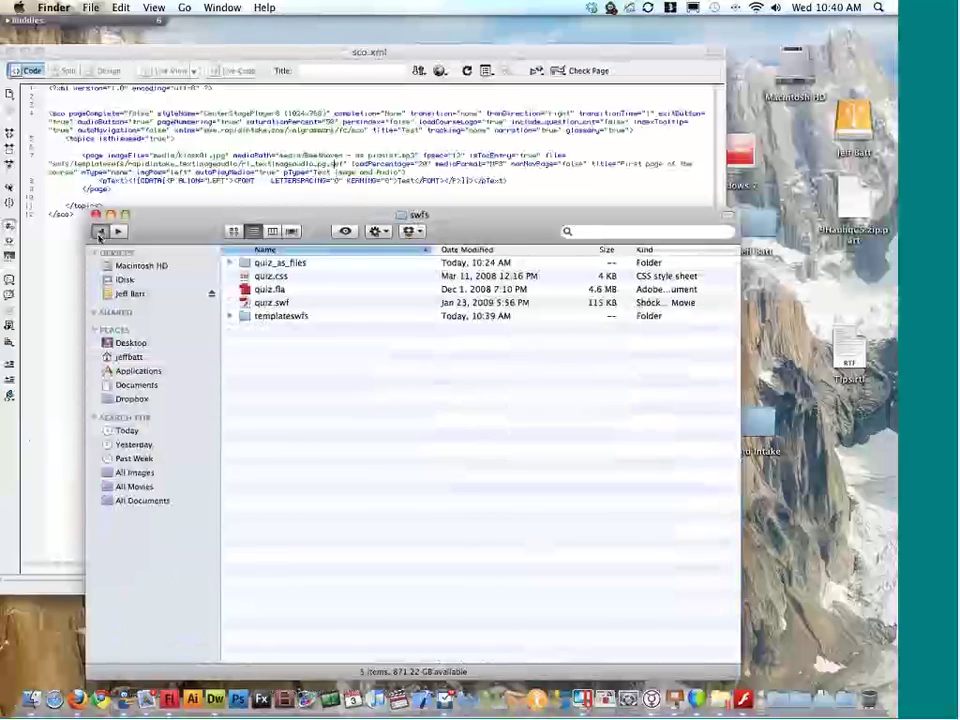
left_click(99, 231)
scroll(305, 490, "down", 3)
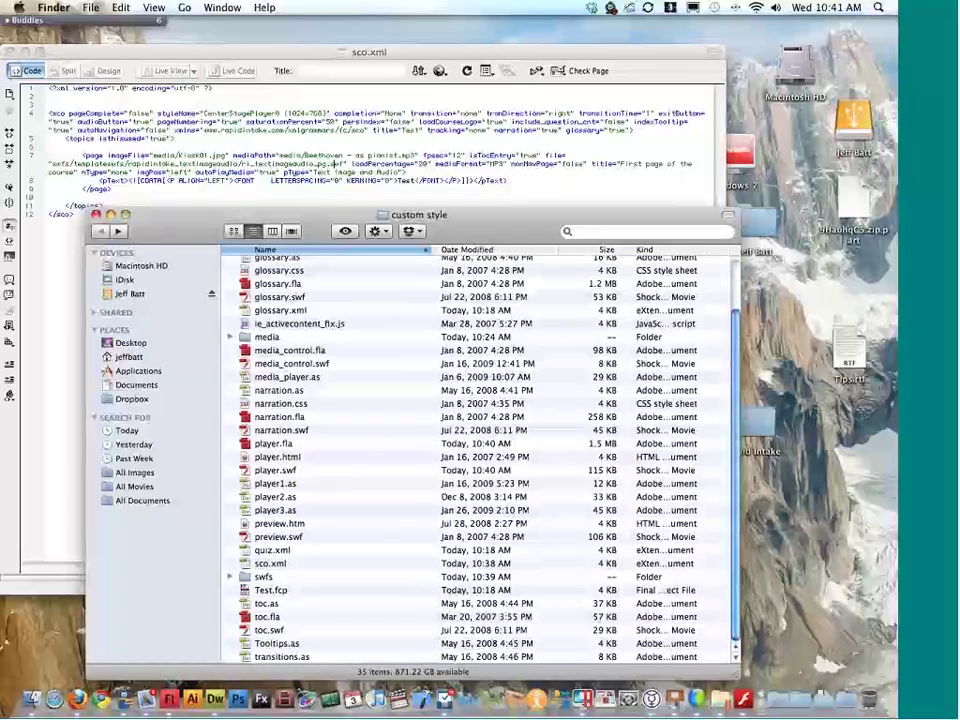
double_click(292, 351)
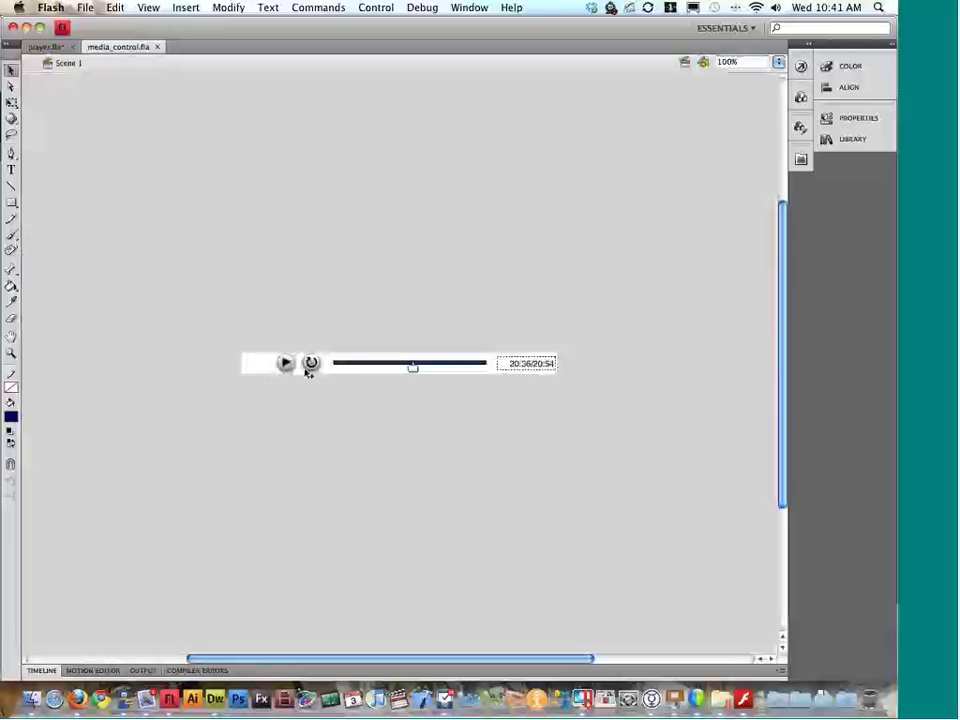
Step: Inspect media_control.fla's play button and progress slider thumb, then close the file
left_click(288, 366)
left_click(413, 367)
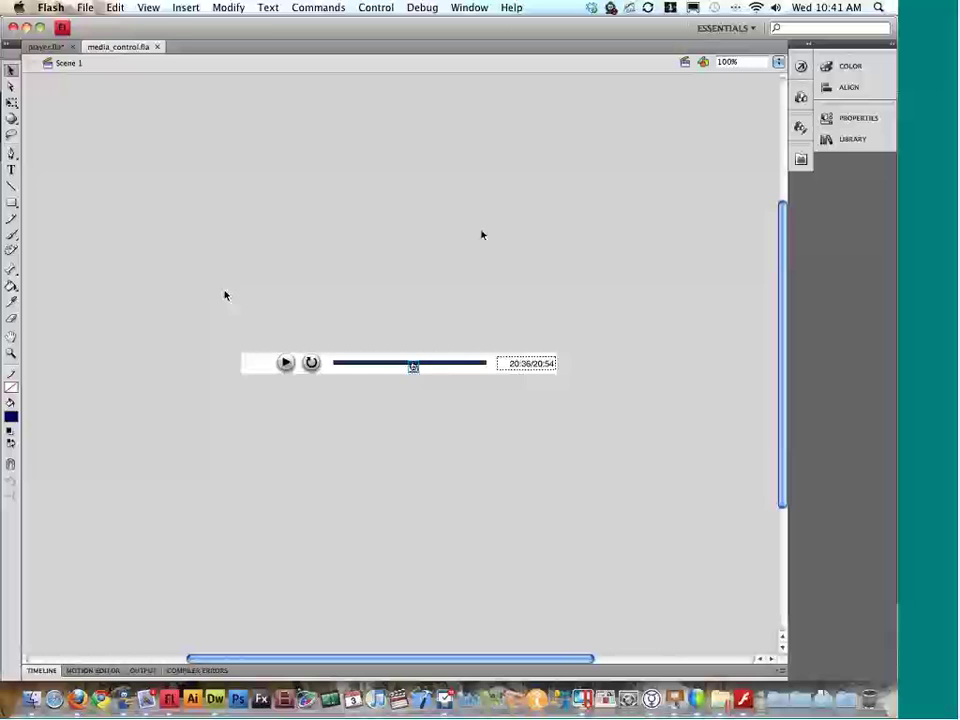
scroll(146, 177, "right", 5)
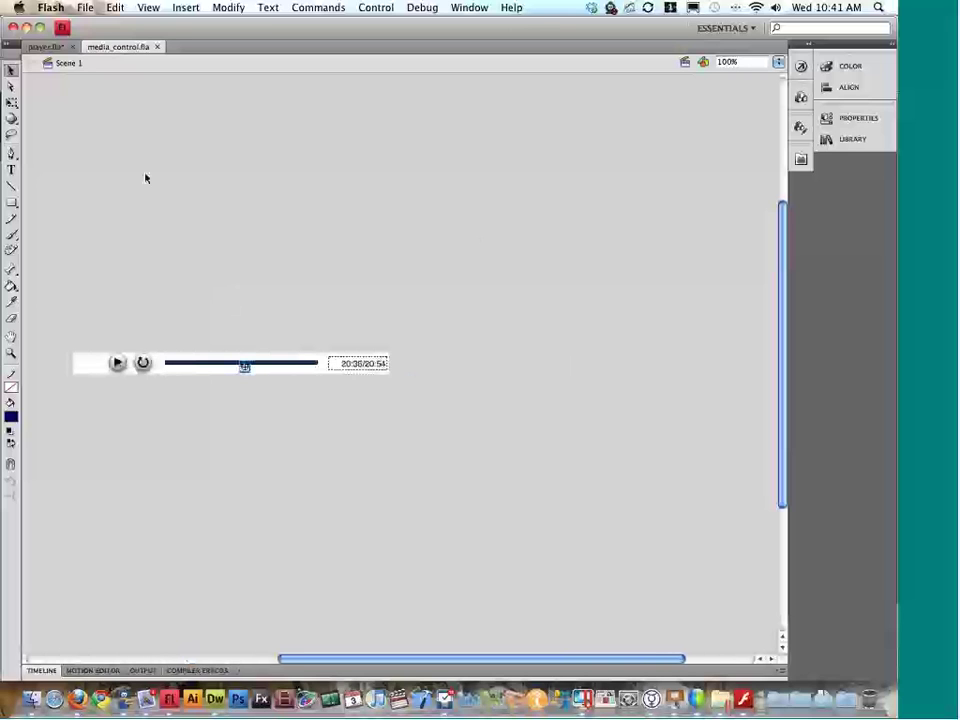
scroll(287, 216, "left", 6)
scroll(287, 216, "right", 4)
scroll(287, 216, "left", 1)
key("super+w")
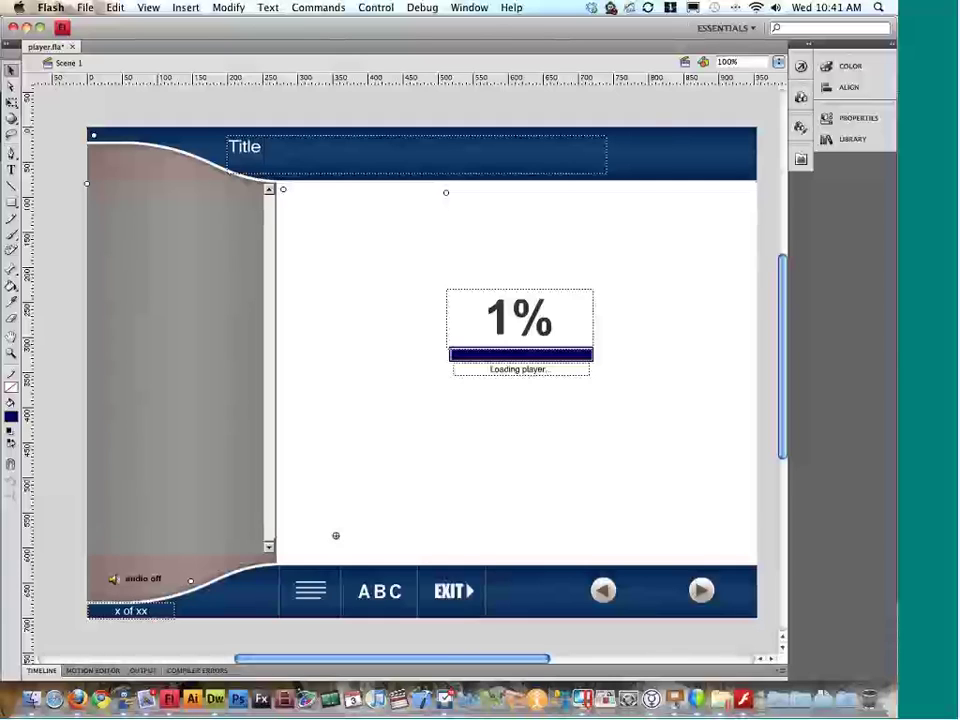
left_click(333, 589)
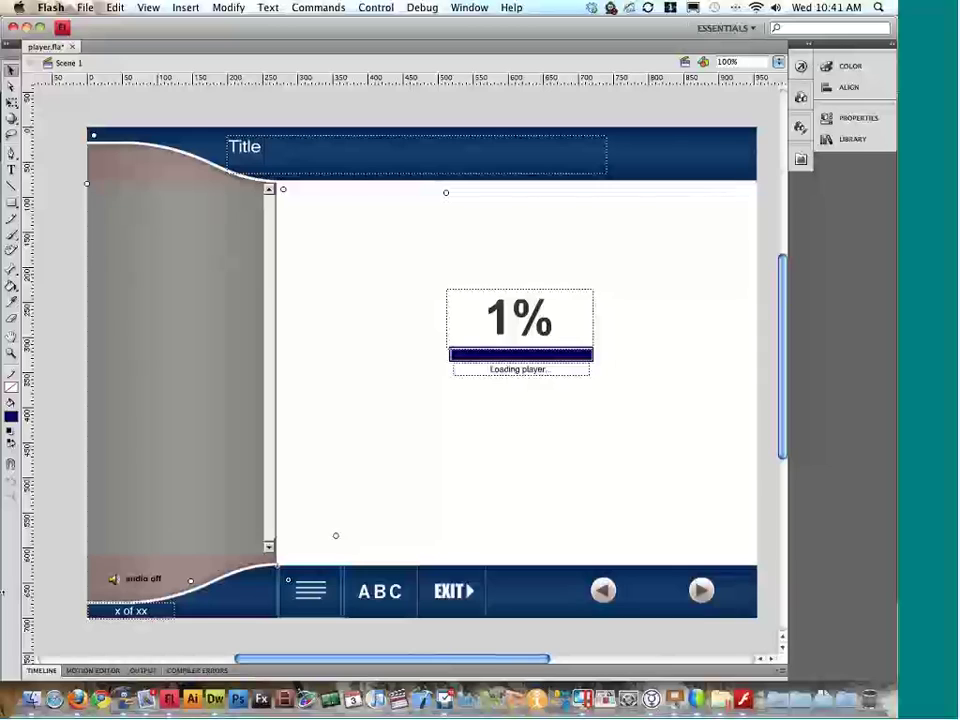
left_click(702, 592)
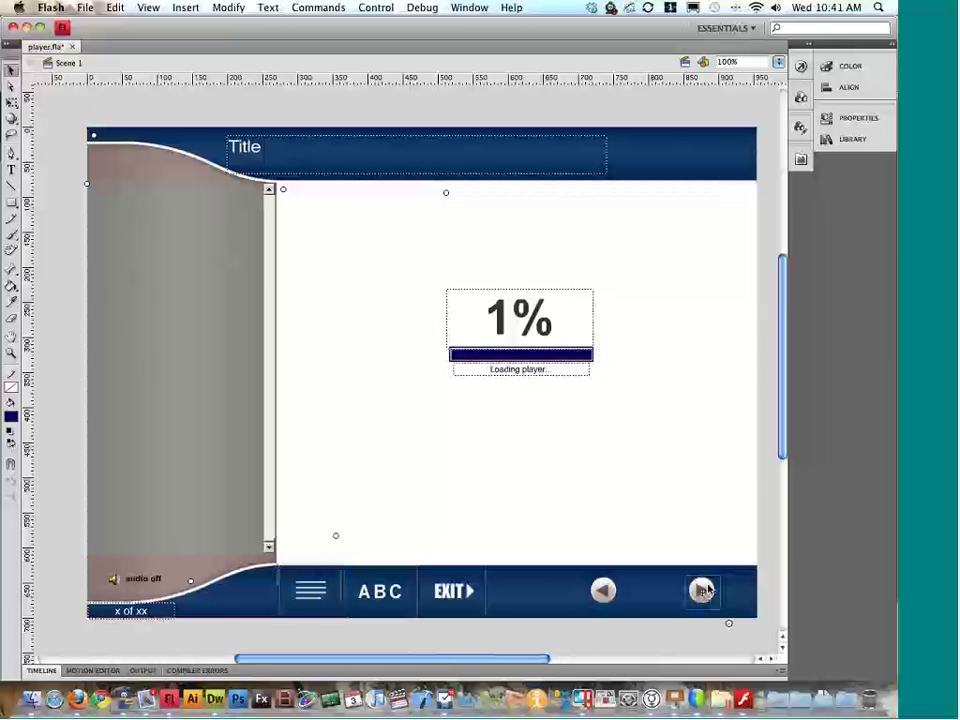
scroll(700, 560, "right", 2)
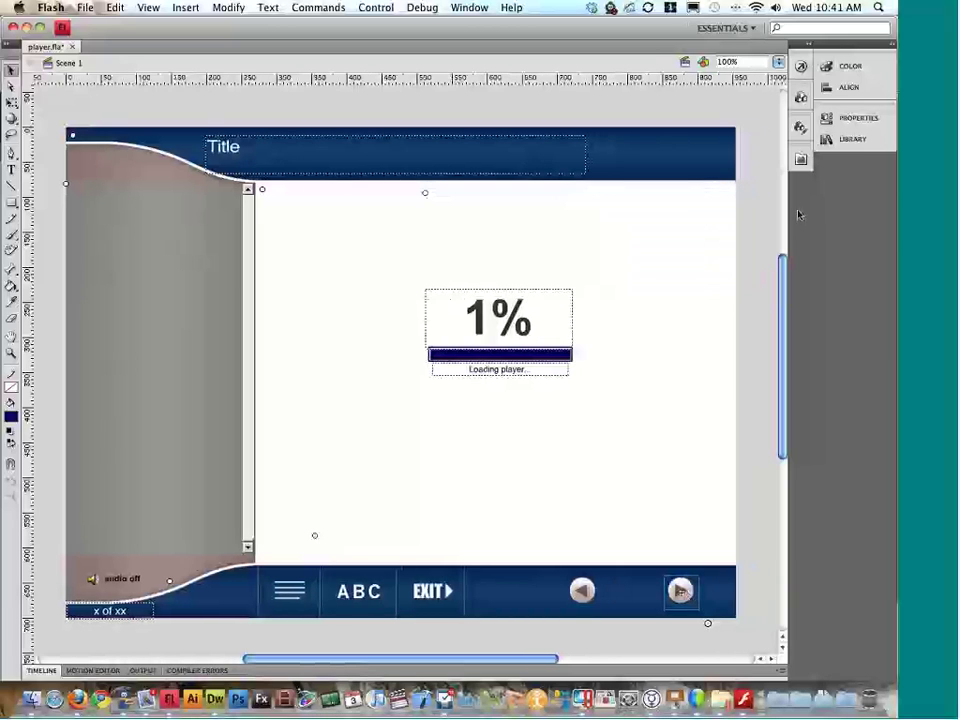
left_click(860, 118)
double_click(710, 133)
left_click(862, 119)
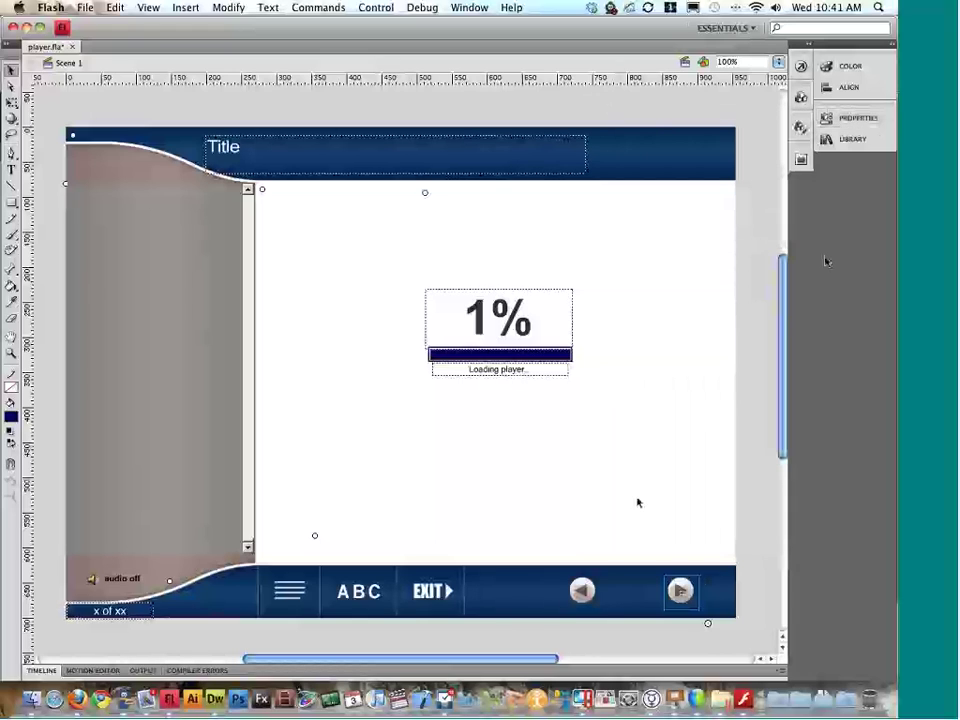
left_click(582, 590)
left_click(858, 118)
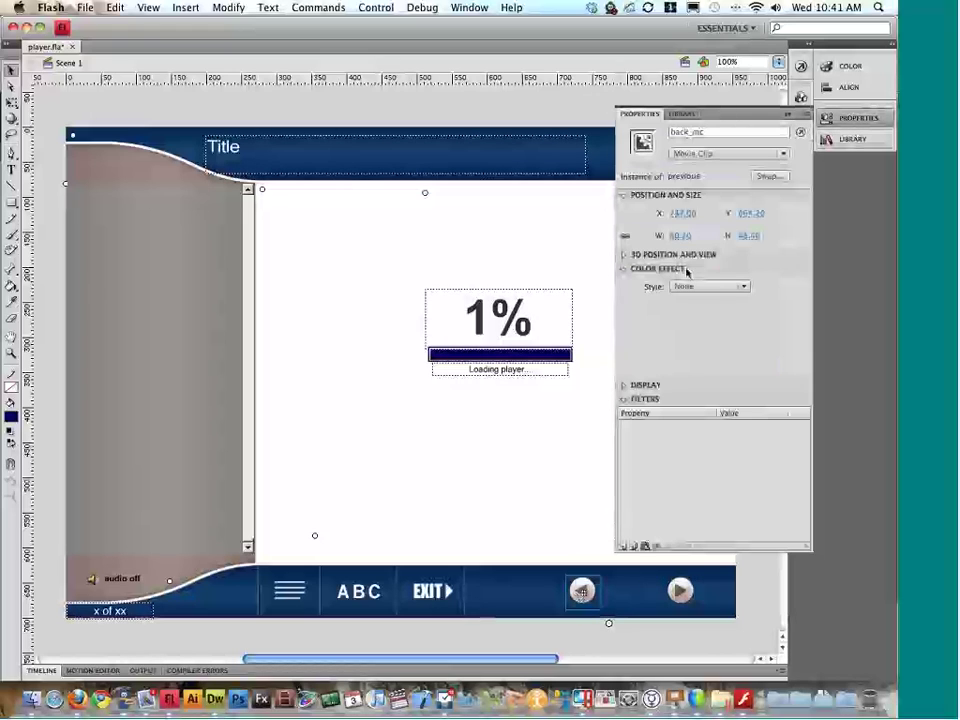
left_click(858, 118)
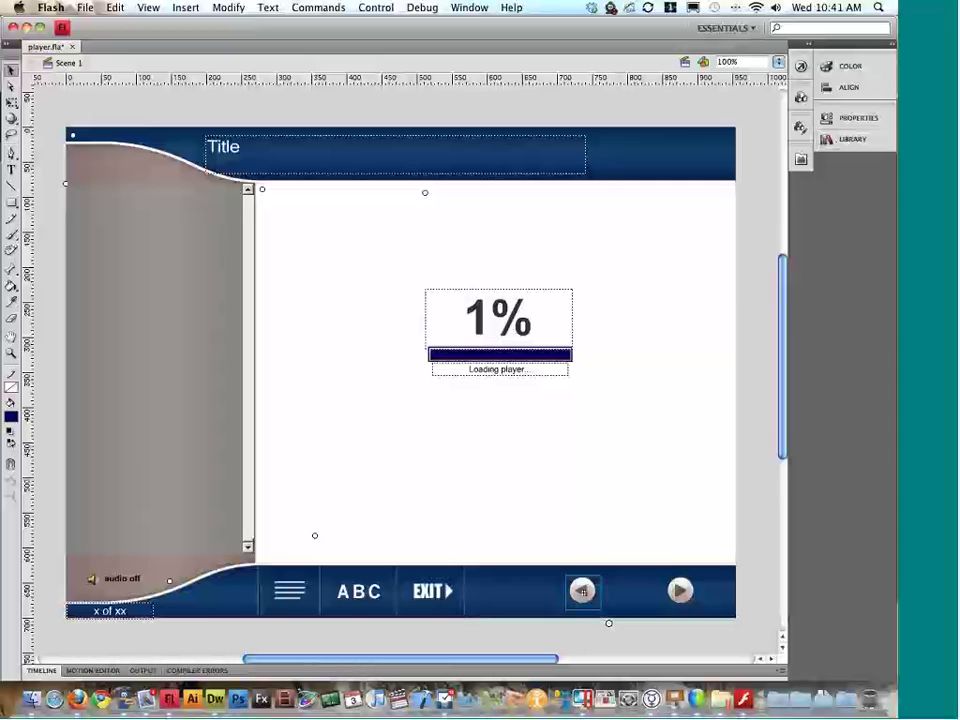
scroll(574, 334, "down", 3)
left_click(447, 517)
scroll(685, 280, "right", 2)
left_click(855, 118)
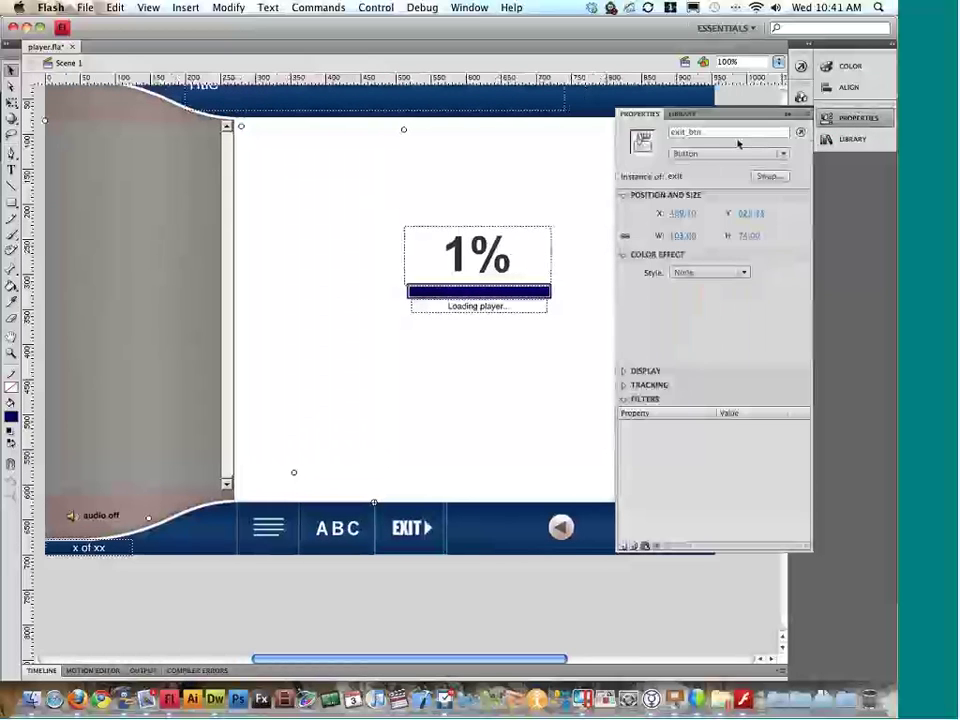
left_click(740, 132)
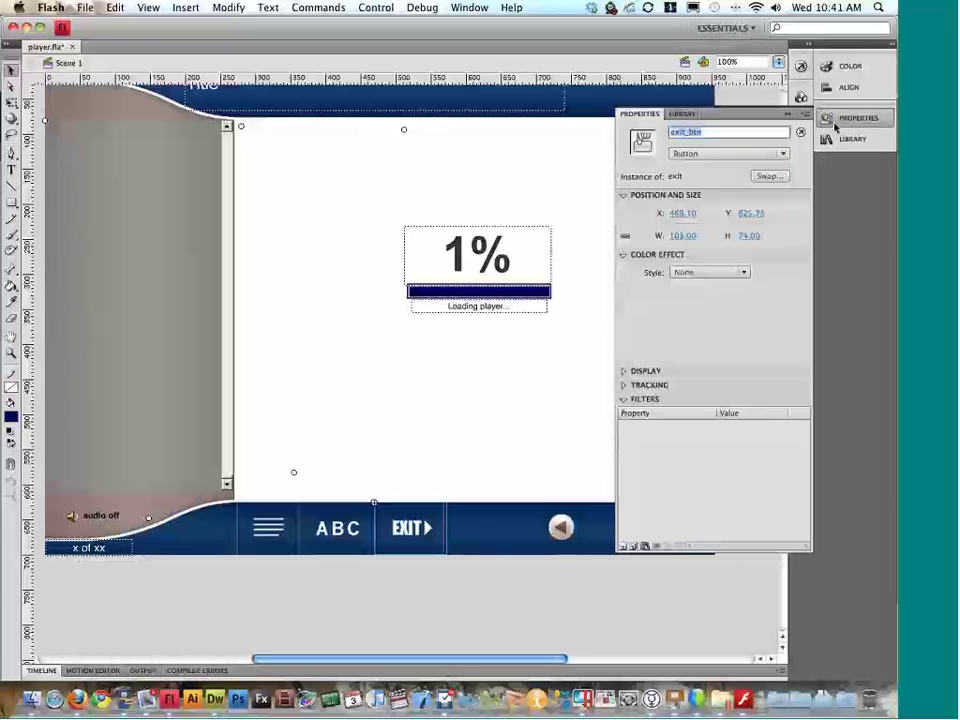
left_click(835, 120)
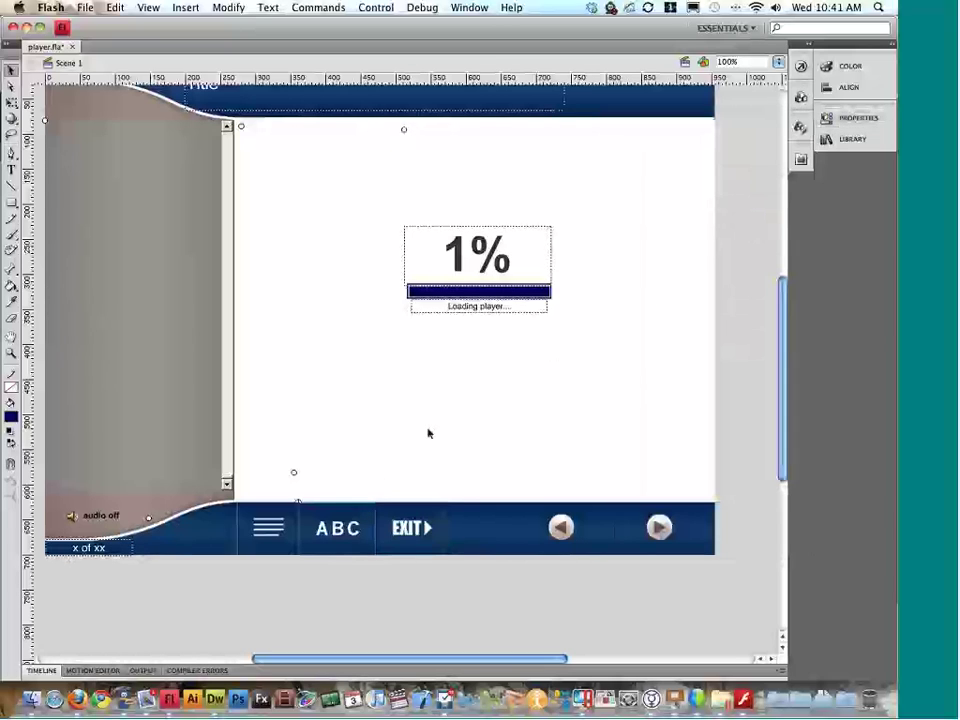
left_click(830, 120)
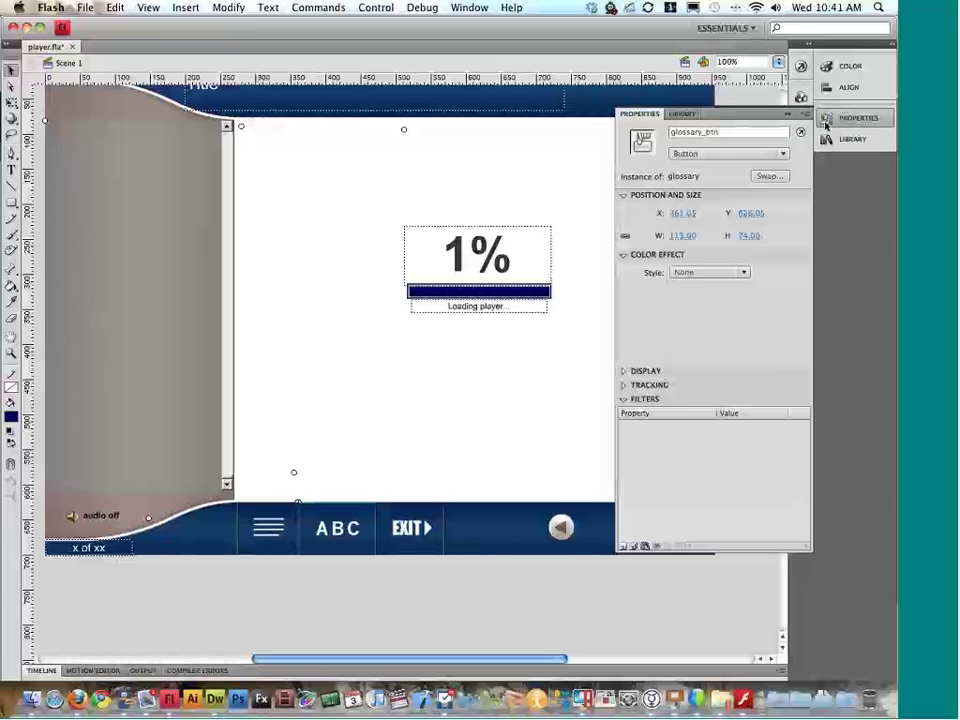
left_click(826, 121)
left_click(294, 530)
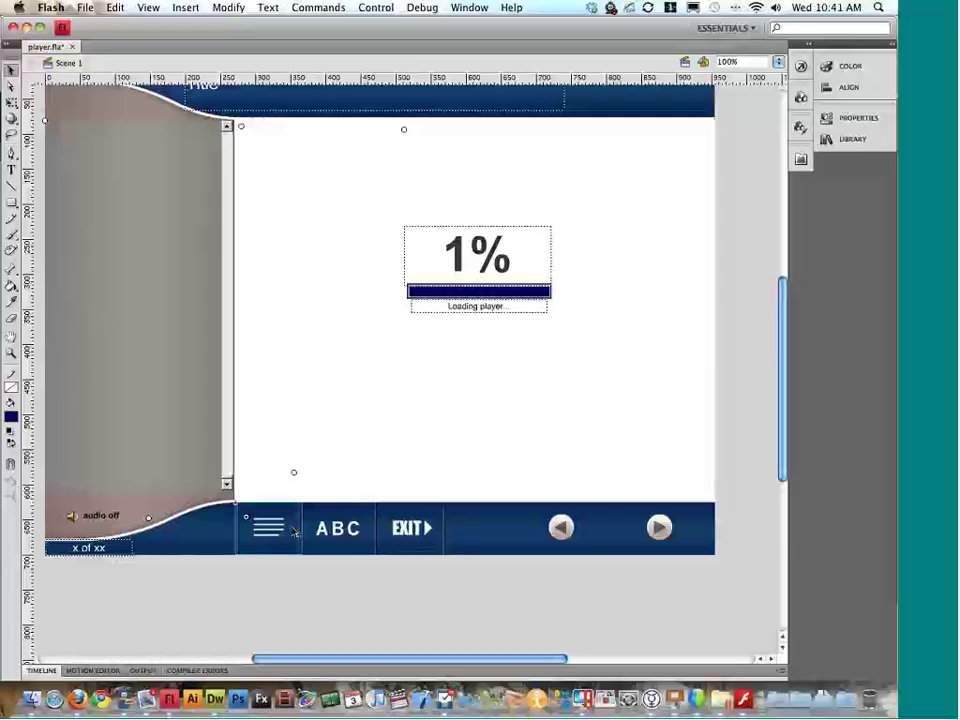
left_click(848, 119)
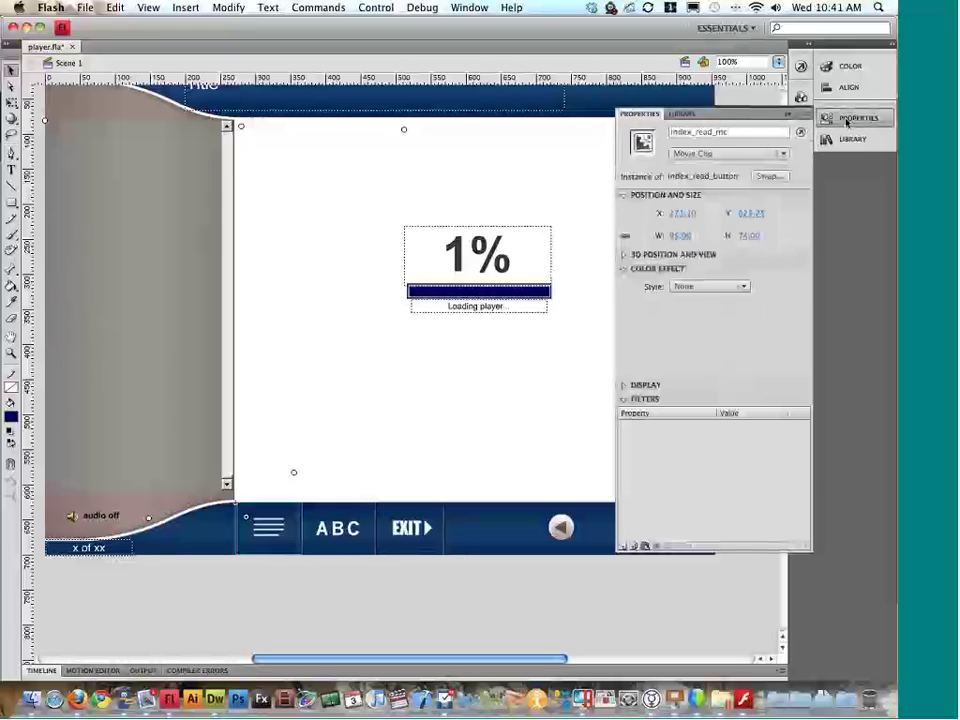
left_click(740, 132)
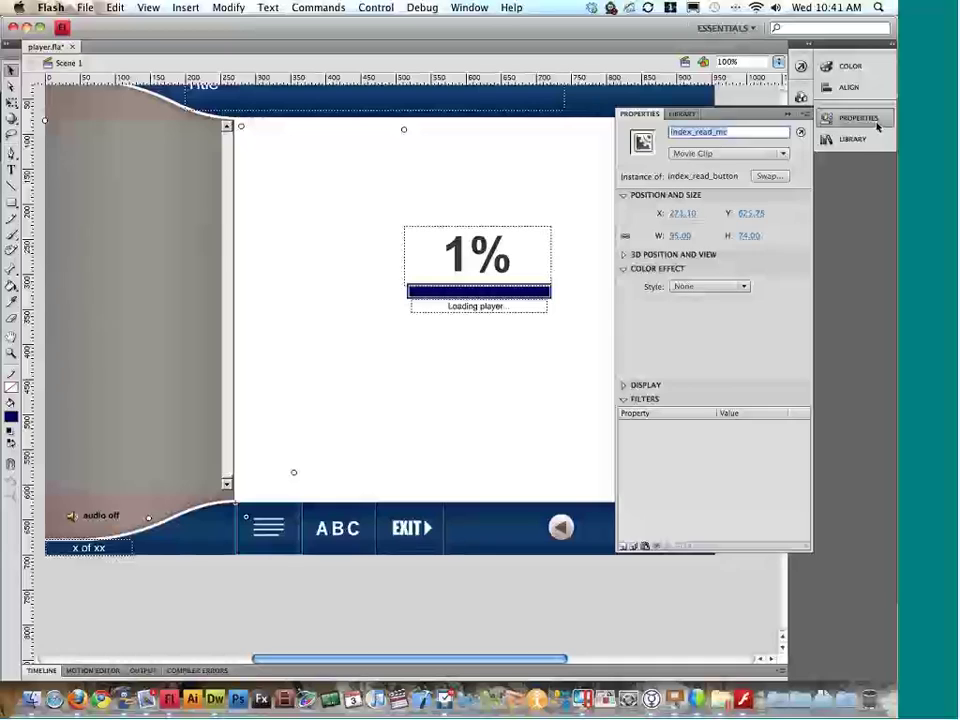
left_click(856, 118)
scroll(332, 512, "left", 3)
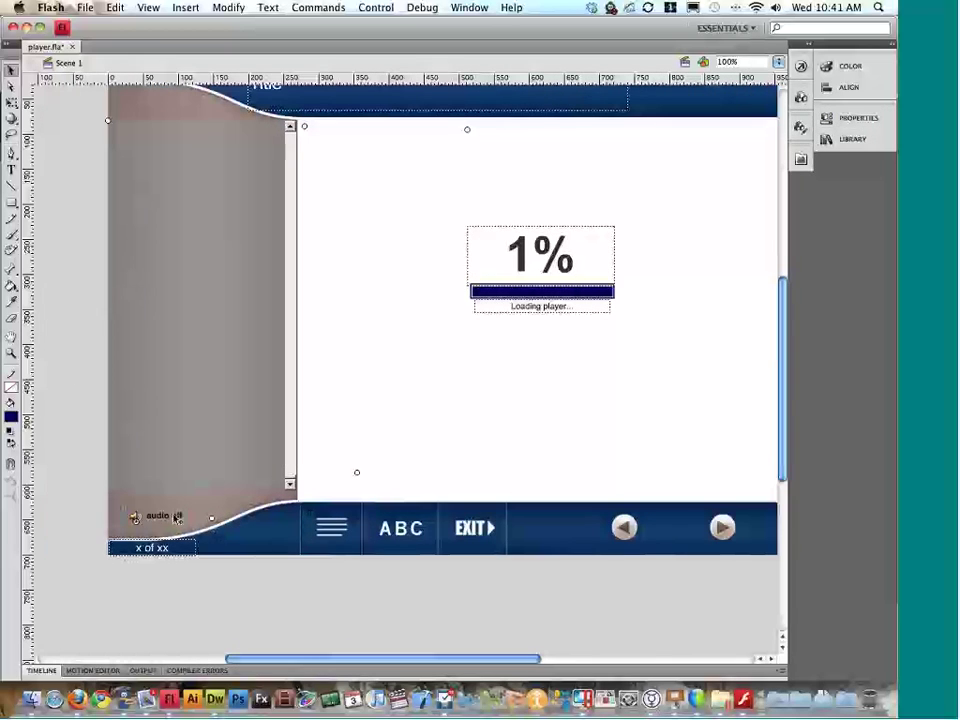
left_click(856, 118)
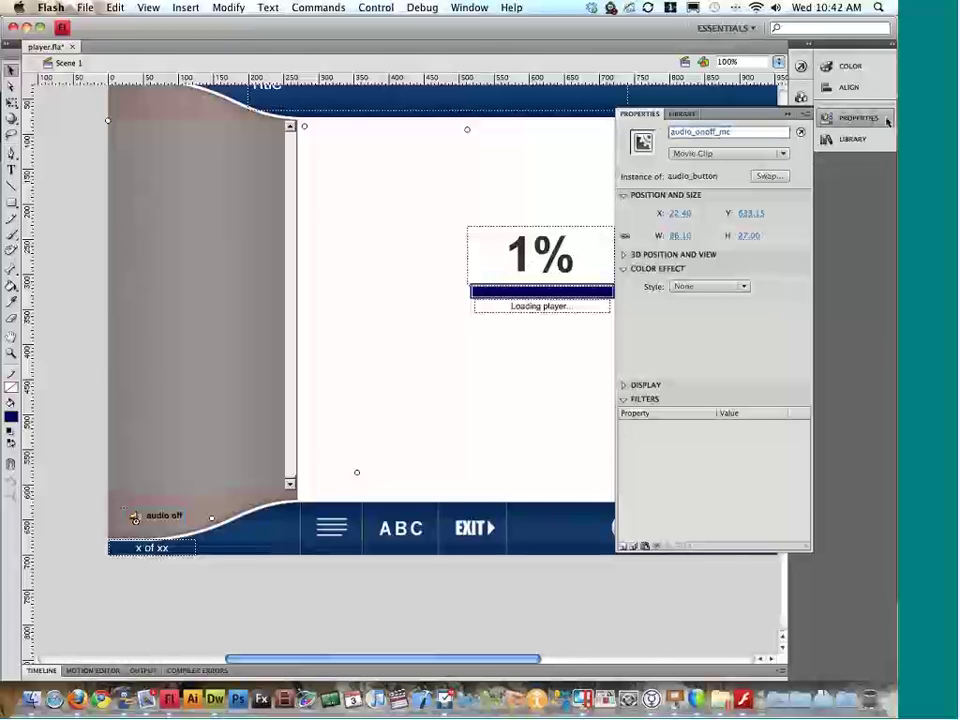
left_click(761, 197)
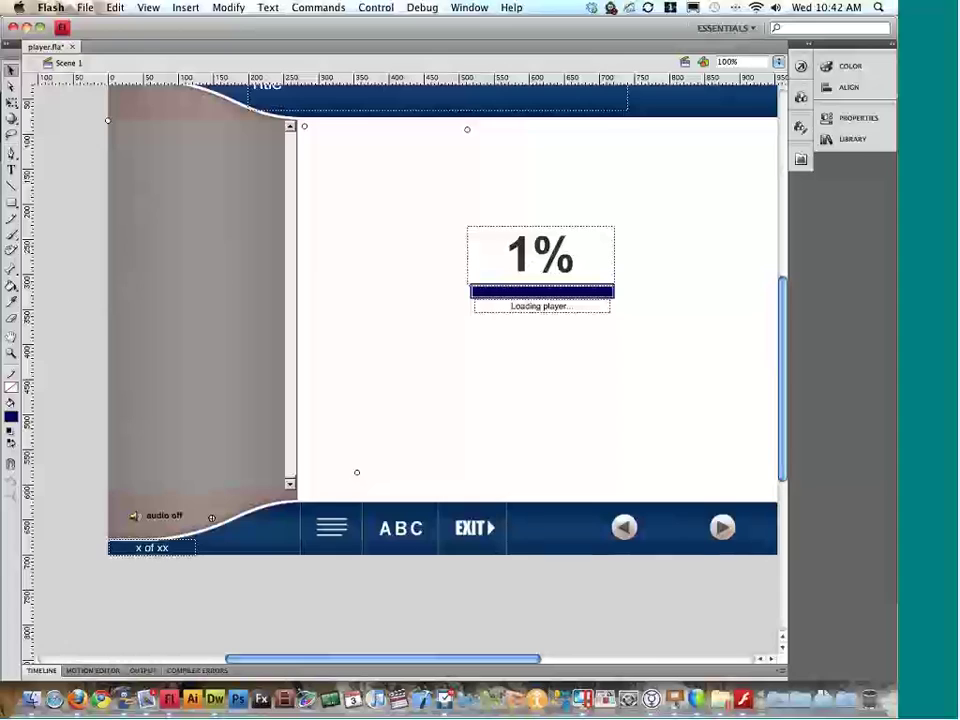
left_click(826, 118)
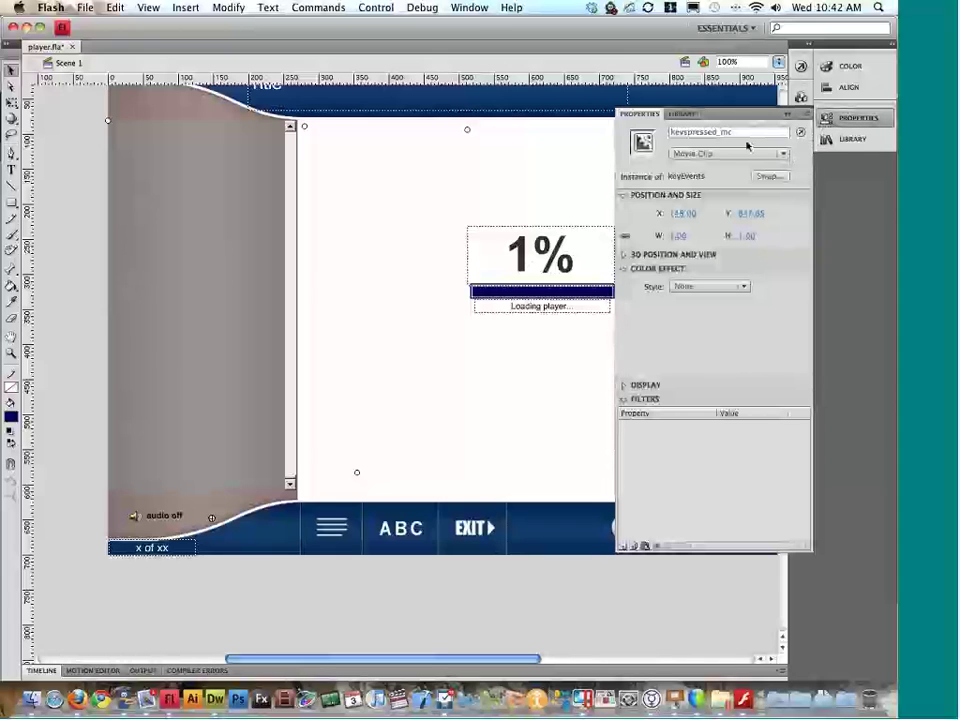
left_click(700, 132)
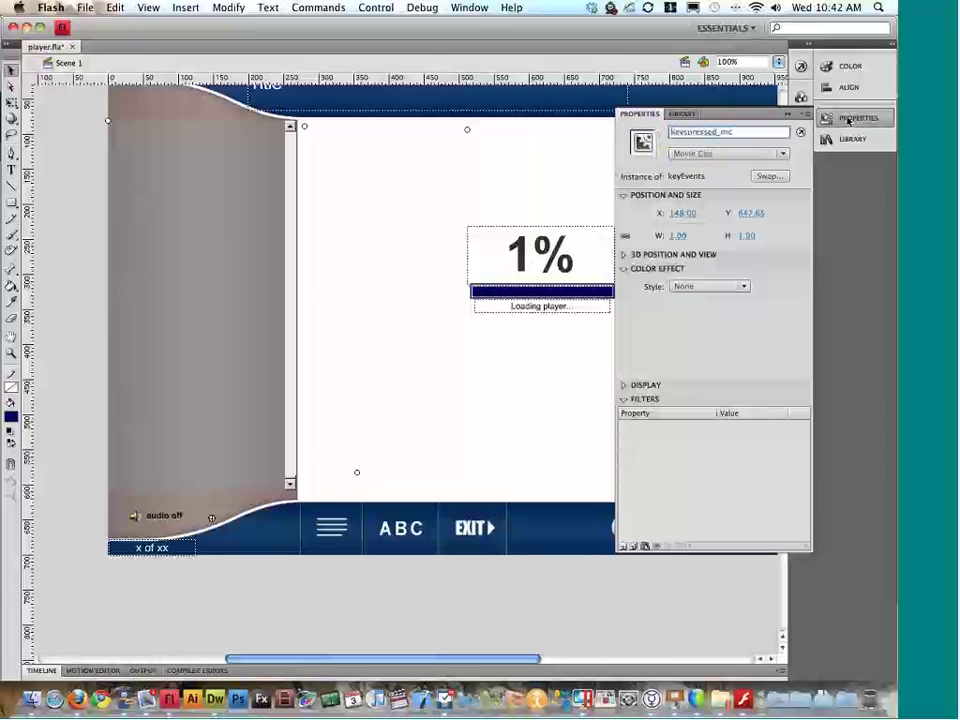
left_click(835, 118)
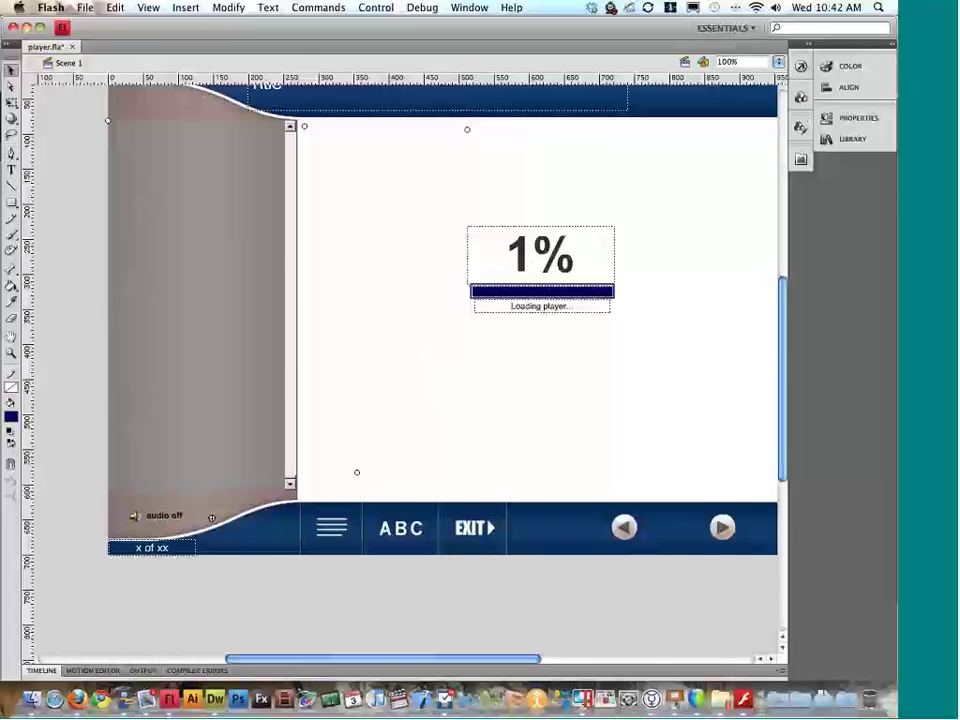
left_click(222, 417)
scroll(225, 415, "right", 2)
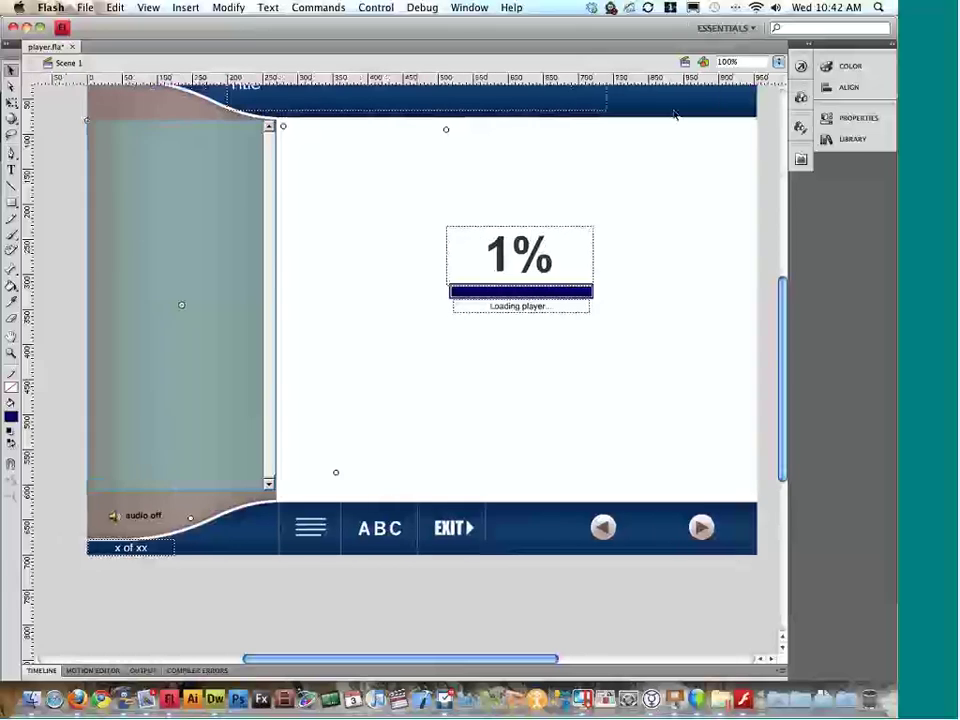
left_click(856, 118)
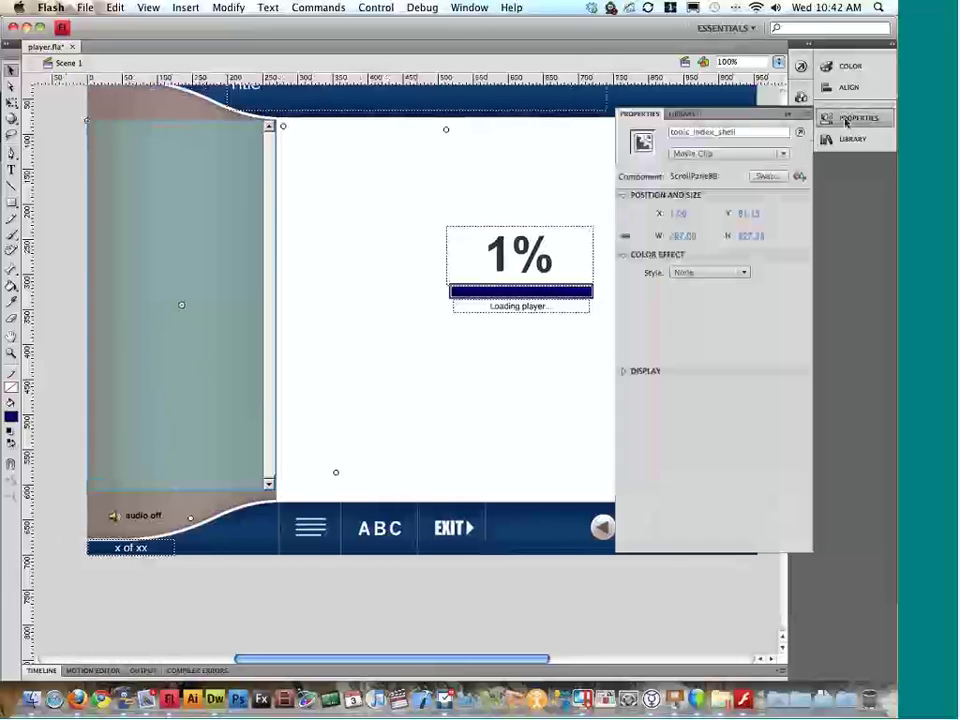
left_click(753, 133)
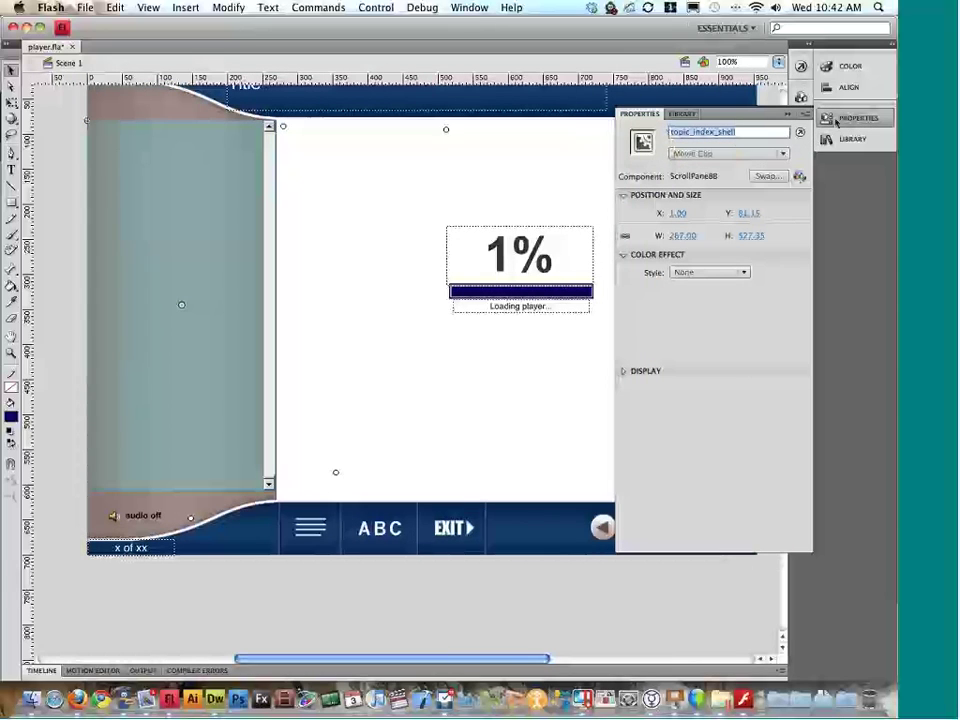
left_click(836, 122)
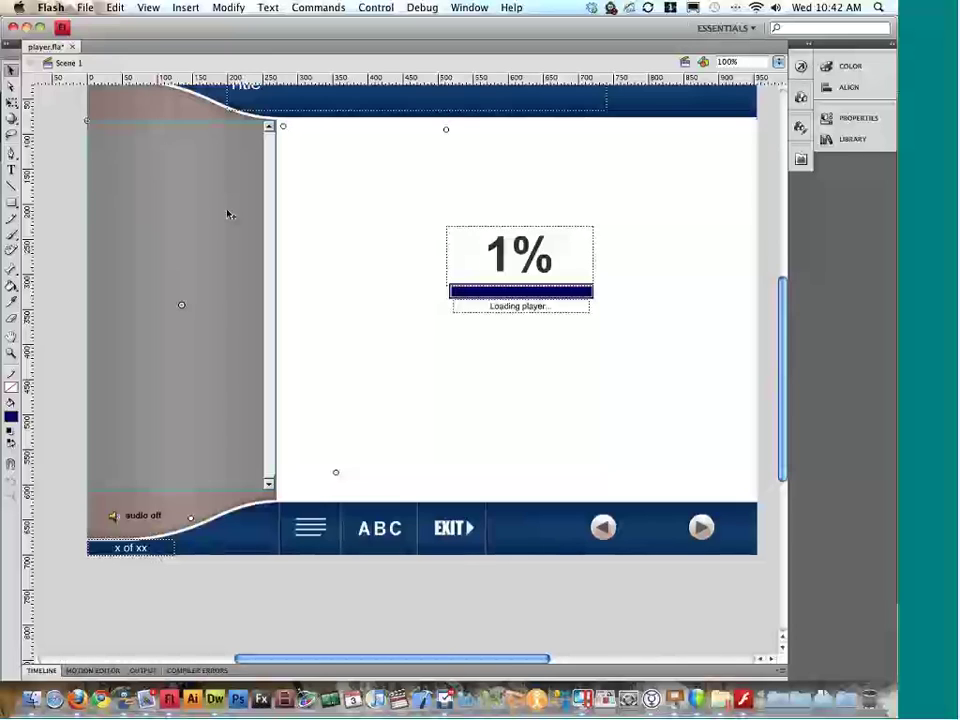
Step: Drag the indexNameBKG_mc panel right onto the content area and test the movie
left_click_drag(226, 290, 426, 289)
key("super+Return")
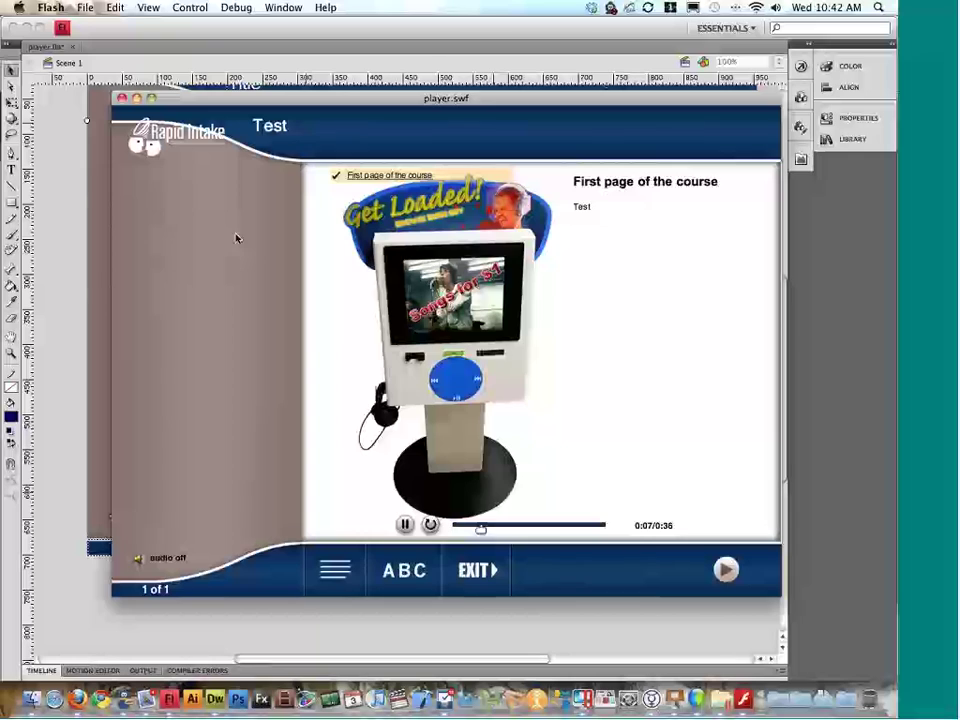
key("super+w")
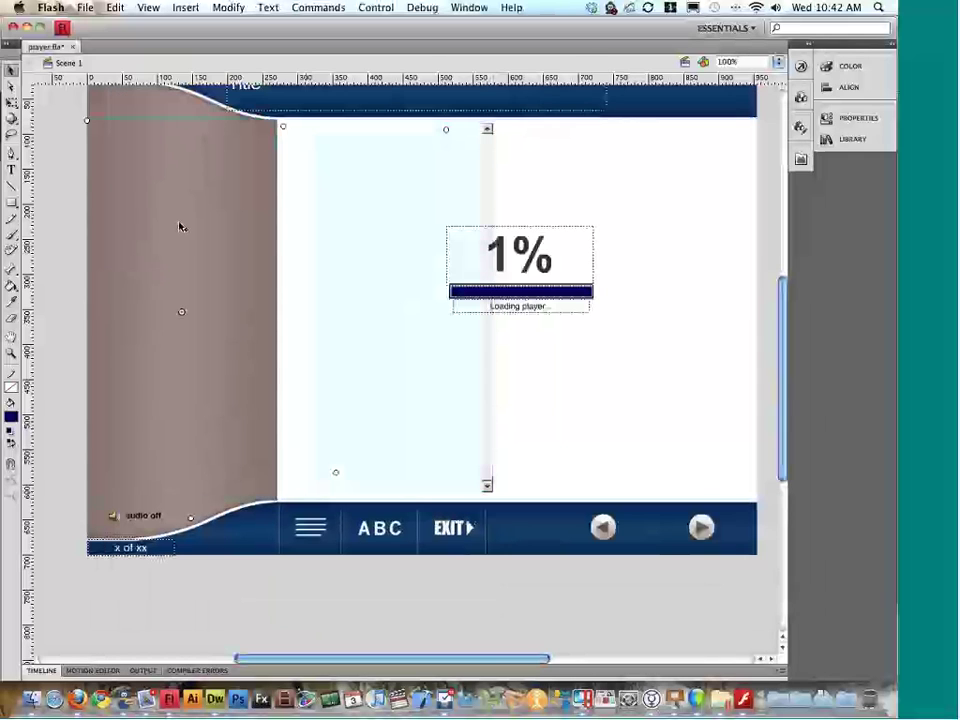
Step: Check indexNameBKG_mc's properties, move it back into the left column, and test again
left_click(853, 118)
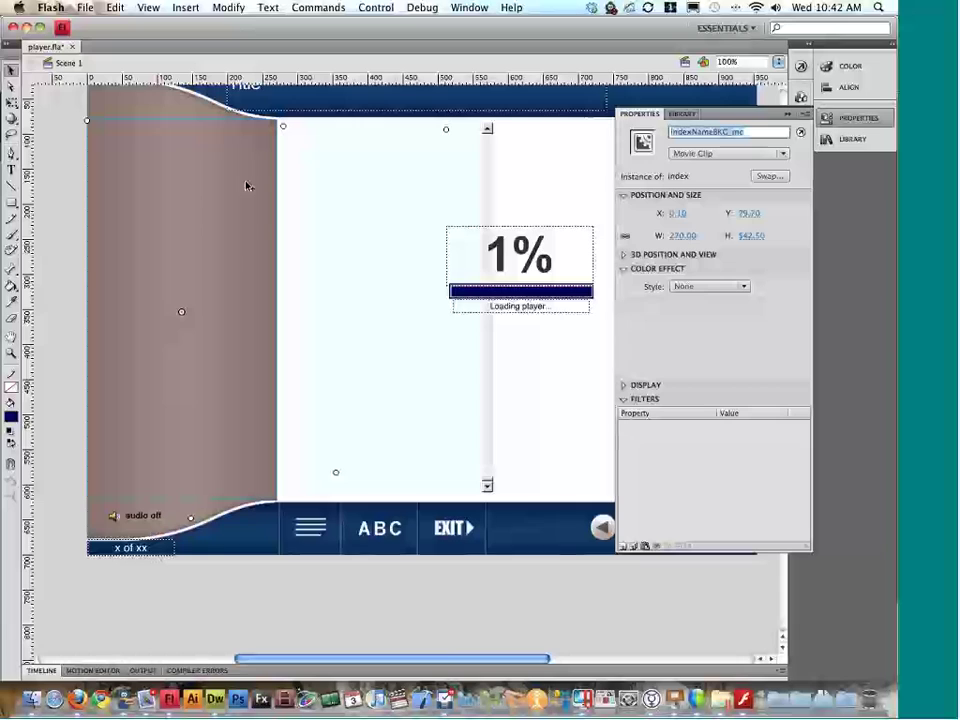
left_click(388, 199)
left_click(165, 197)
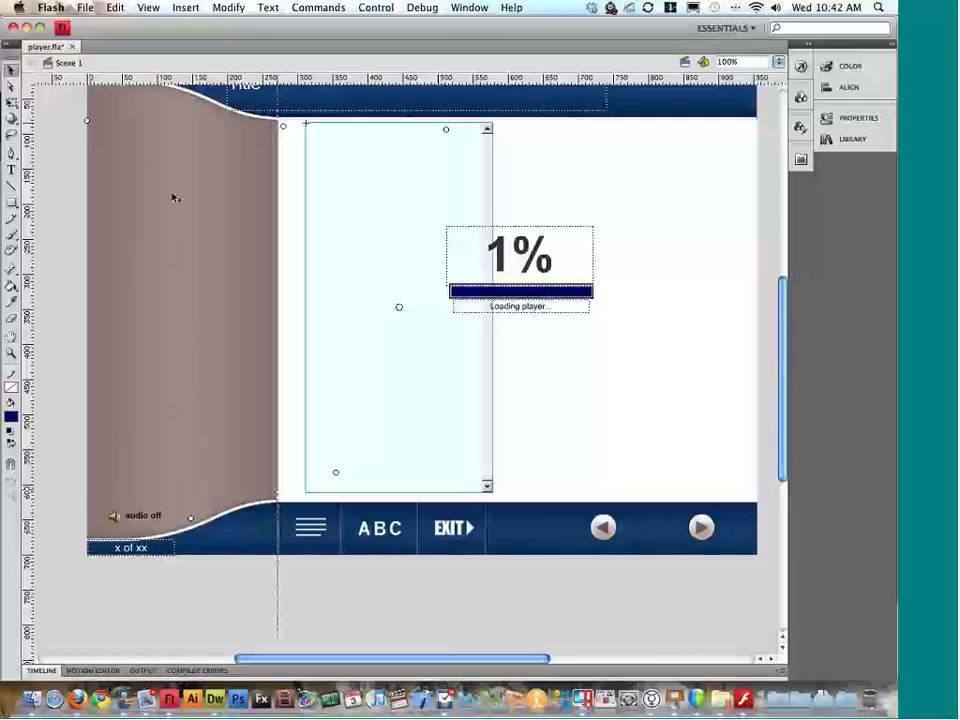
left_click(174, 198)
key("super+Return")
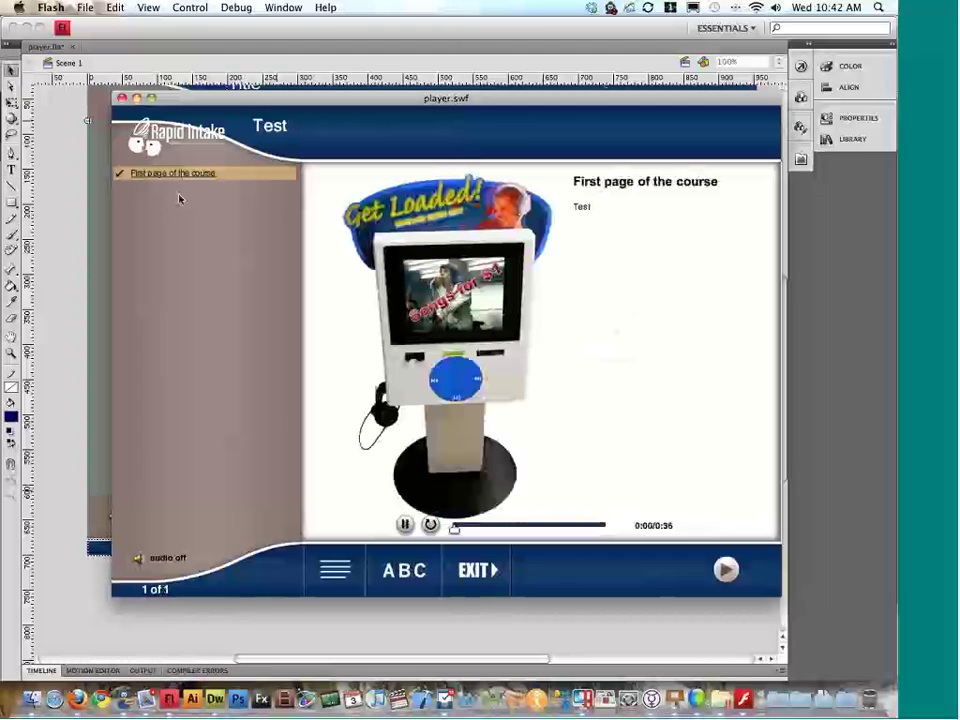
key("super+w")
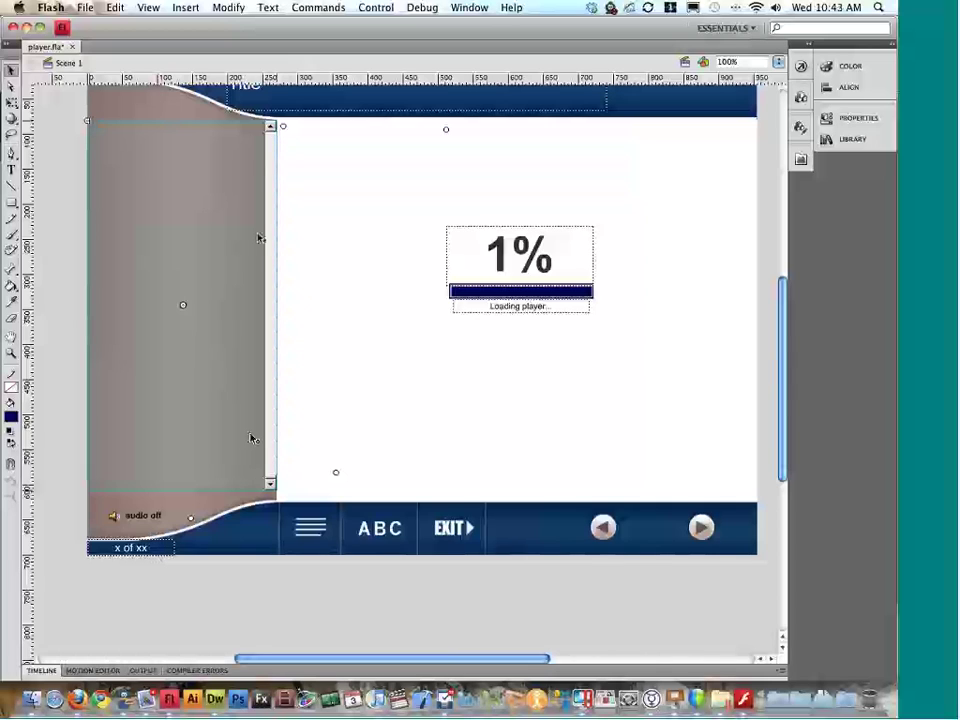
scroll(257, 420, "up", 5)
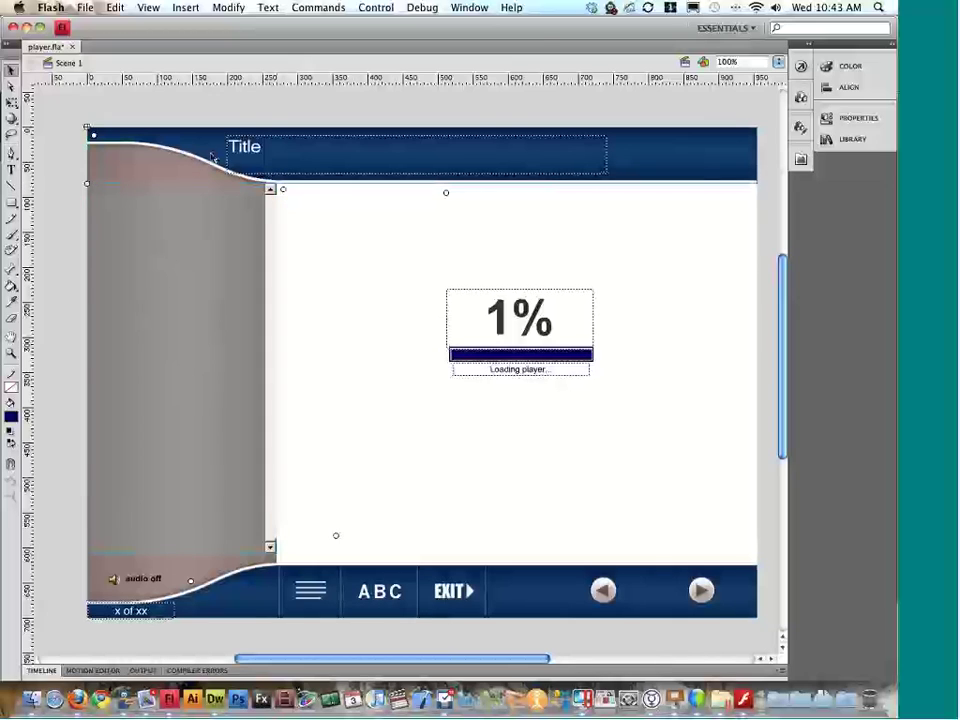
left_click(846, 118)
left_click(845, 119)
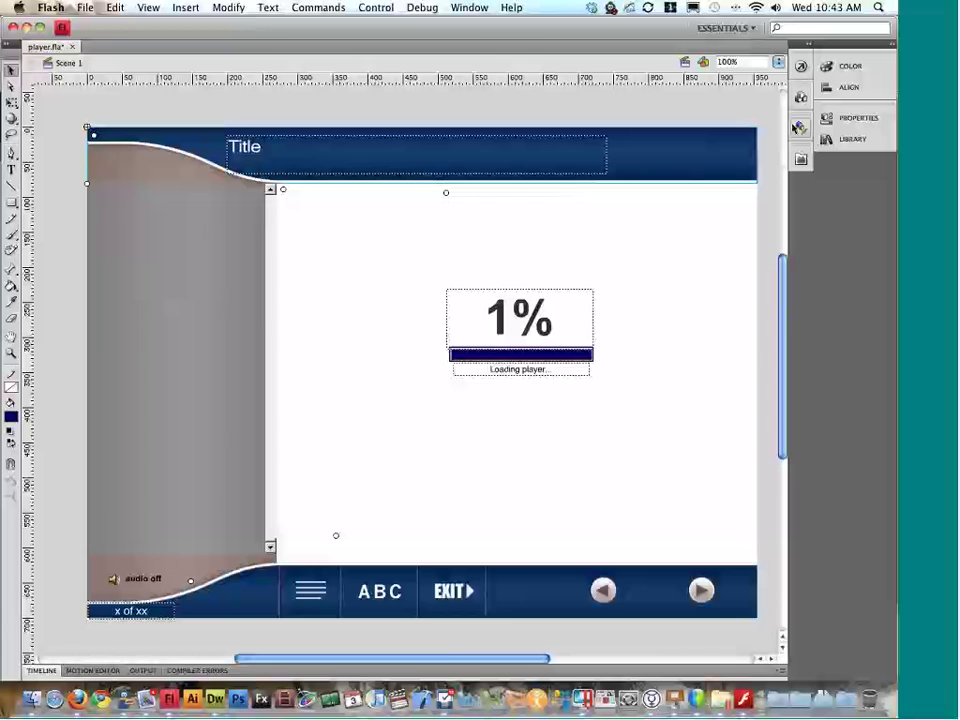
scroll(718, 157, "up", 3)
scroll(718, 157, "down", 2)
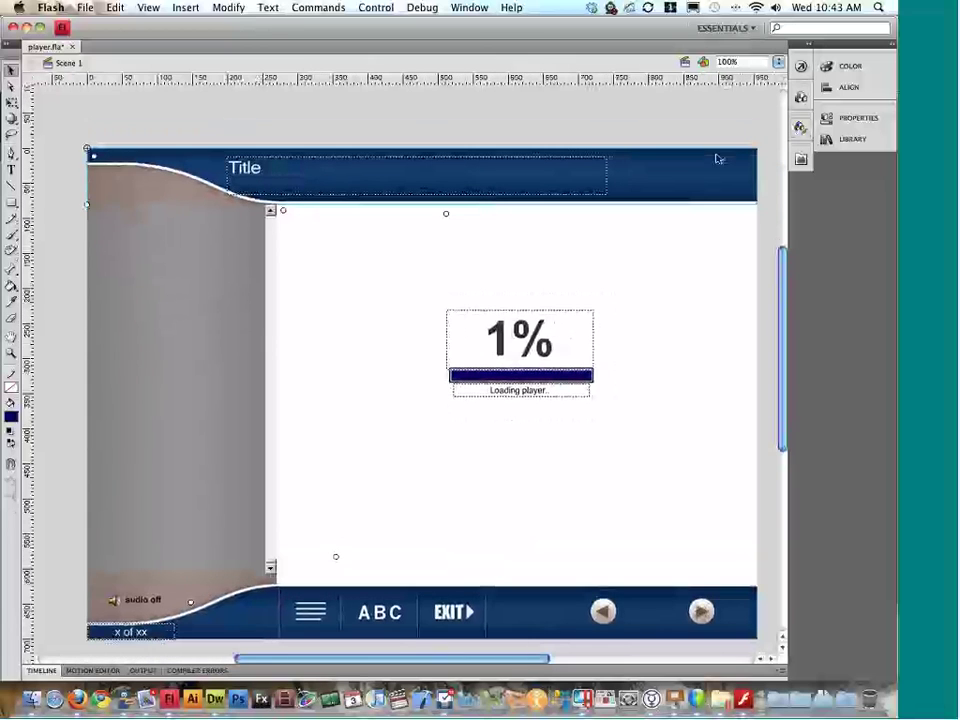
left_click(261, 698)
right_click(261, 698)
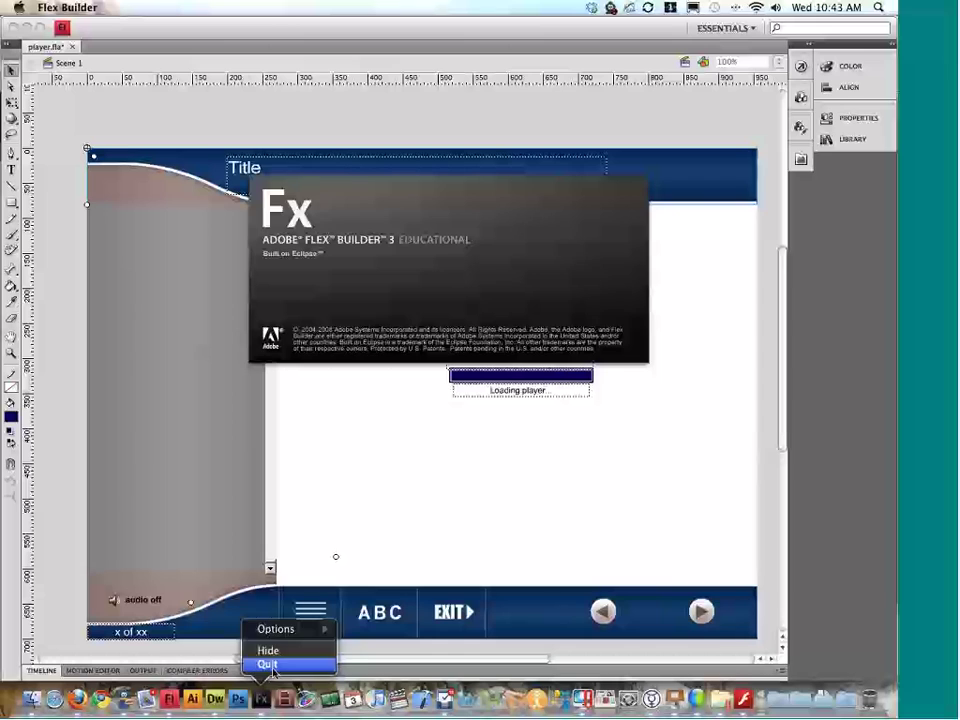
left_click(268, 665)
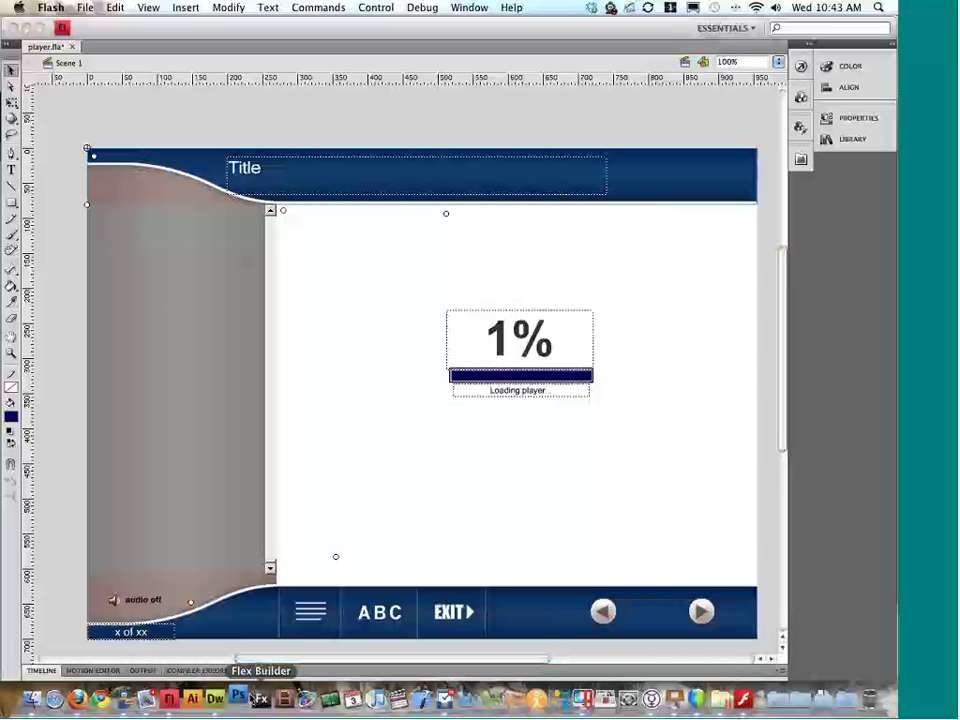
left_click(238, 697)
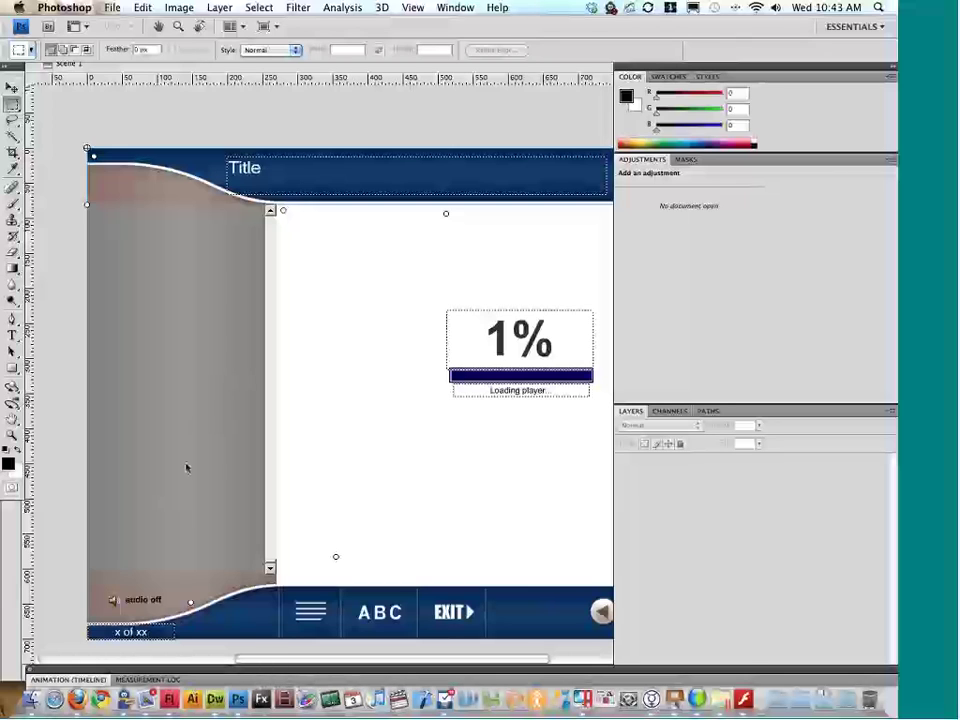
left_click(208, 124)
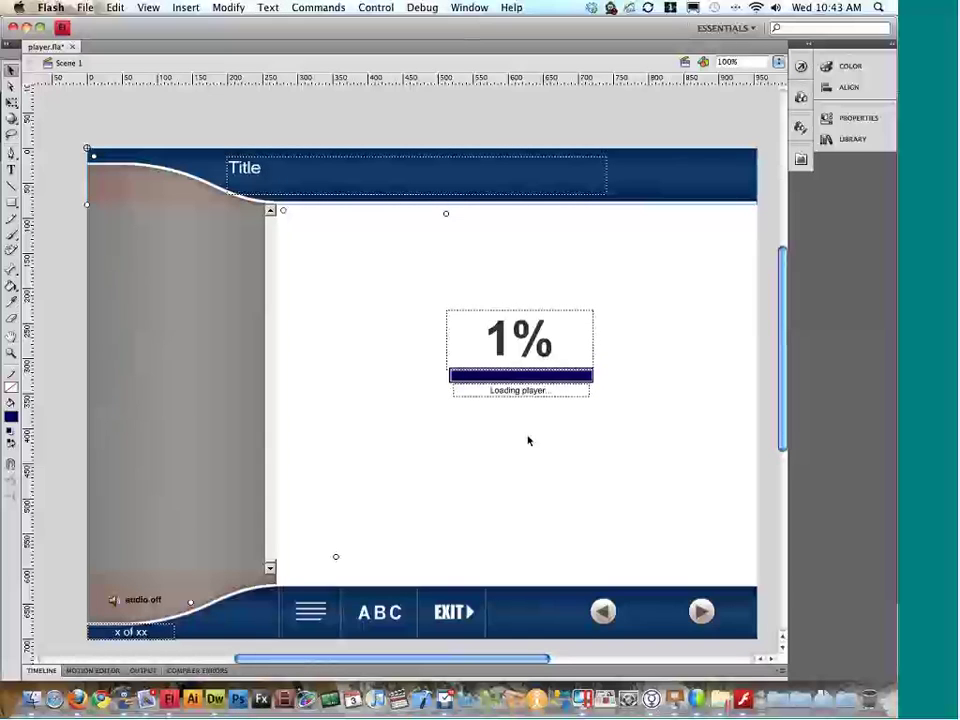
scroll(528, 440, "right", 2)
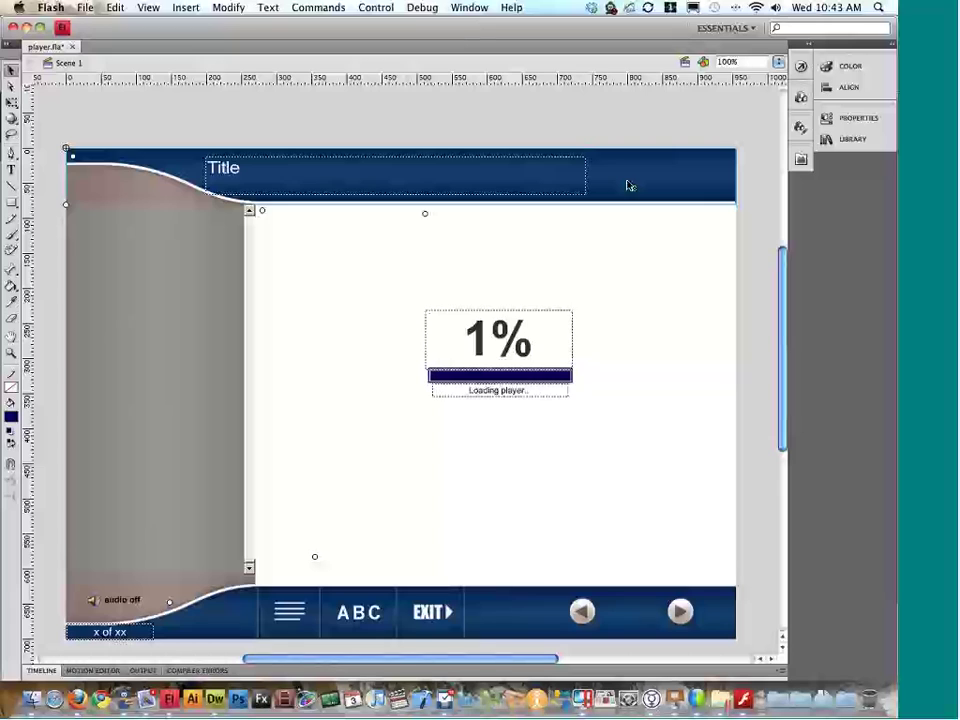
Step: Stretch the Title text box across the header bar and enter the top banner symbol
left_click(575, 183)
double_click(575, 183)
left_click_drag(584, 180, 728, 176)
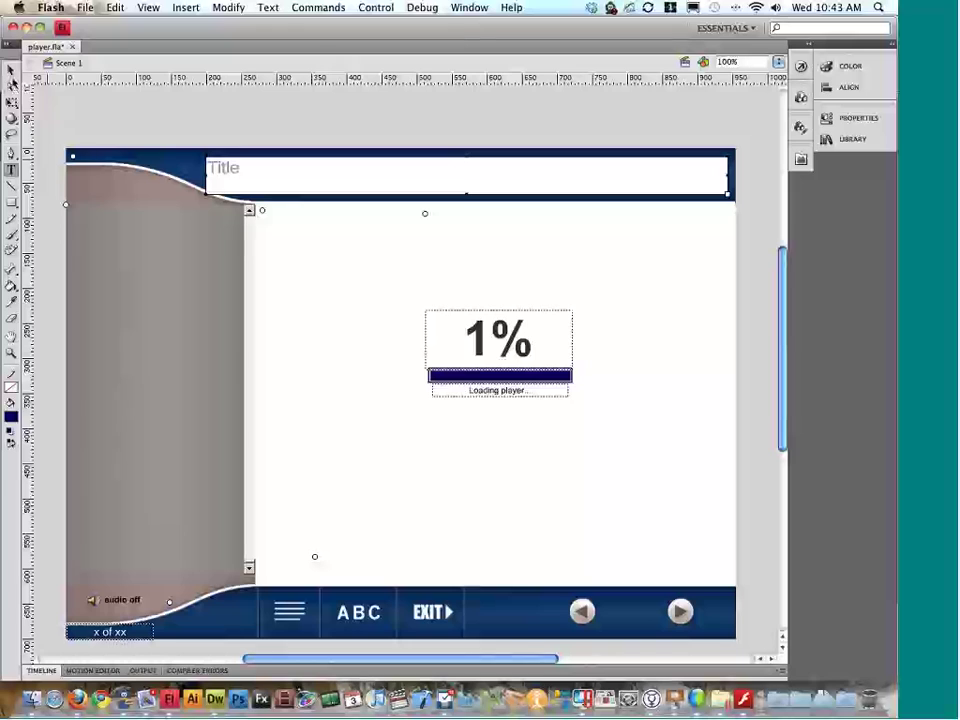
left_click(12, 70)
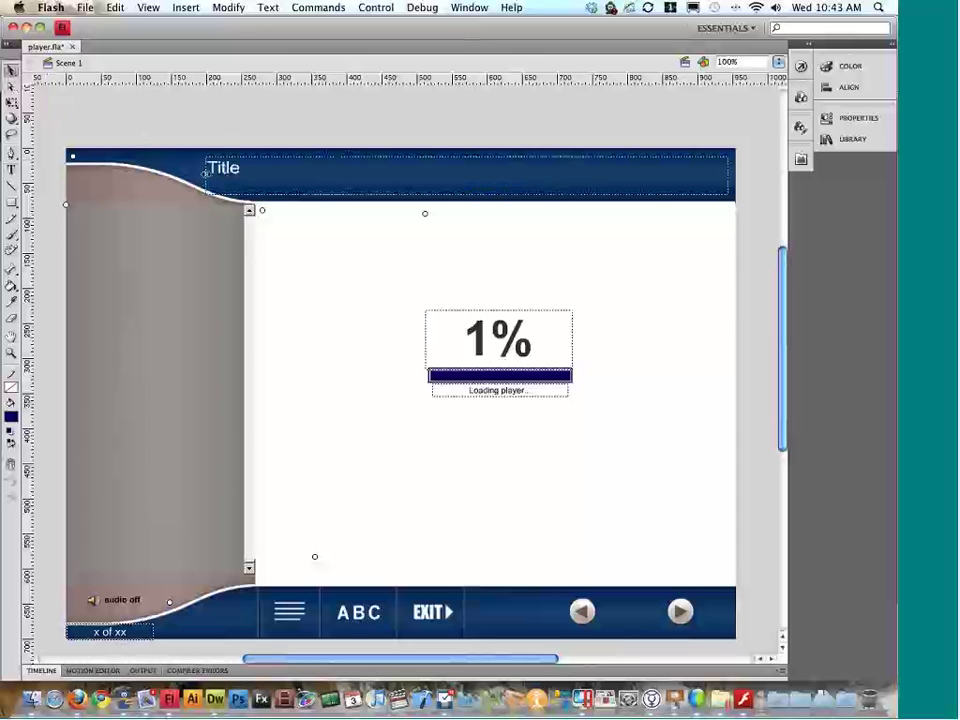
double_click(199, 176)
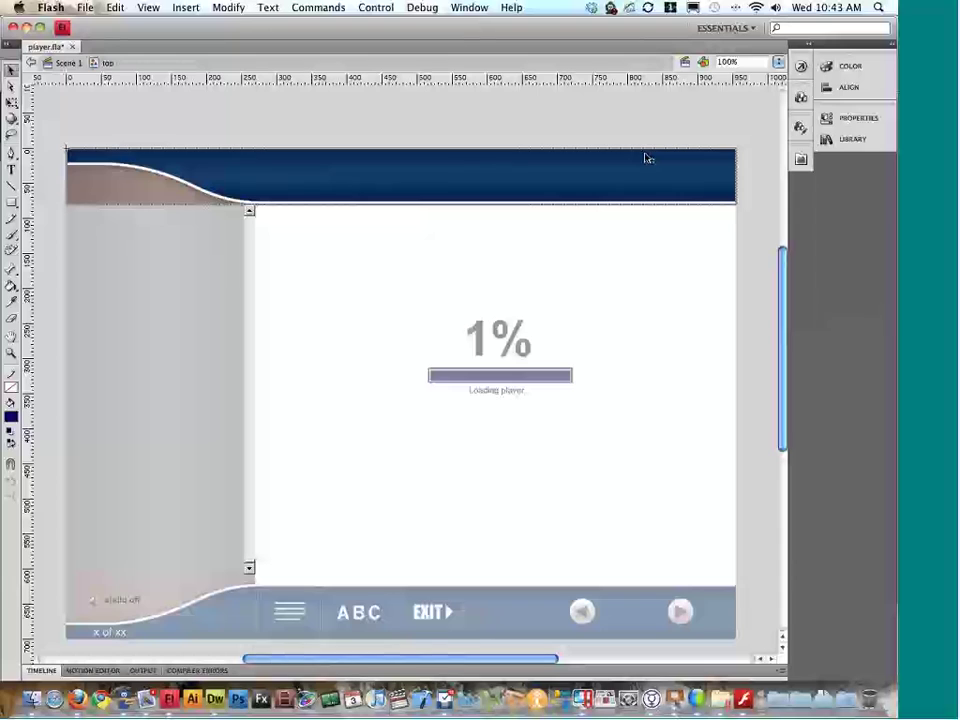
Step: Check the top.jpg banner image's size and position and nudge it slightly left
left_click(855, 118)
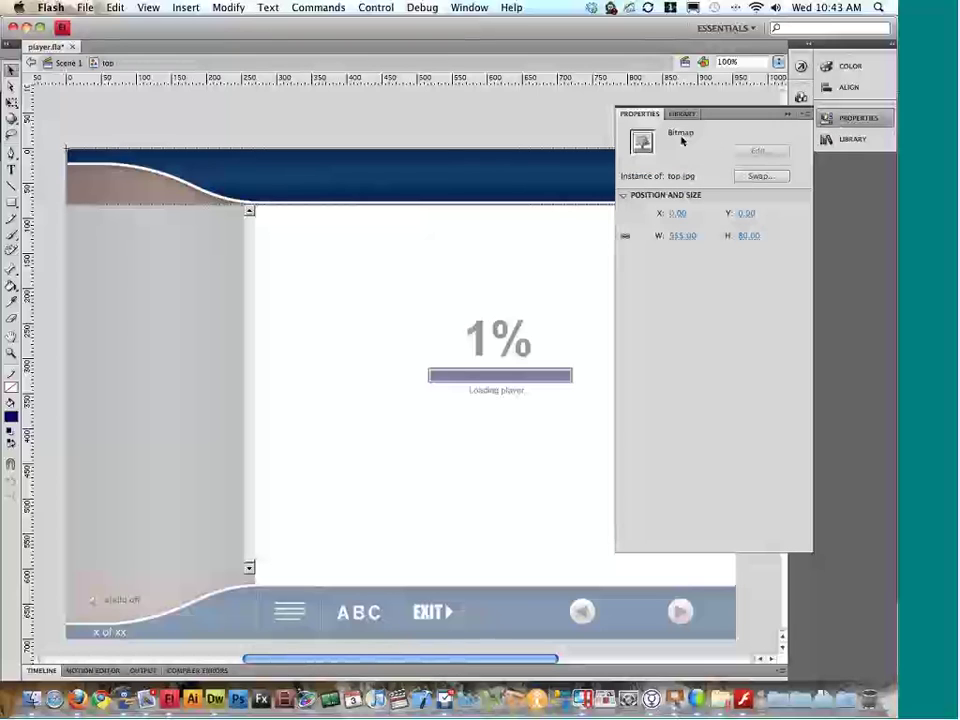
left_click(853, 125)
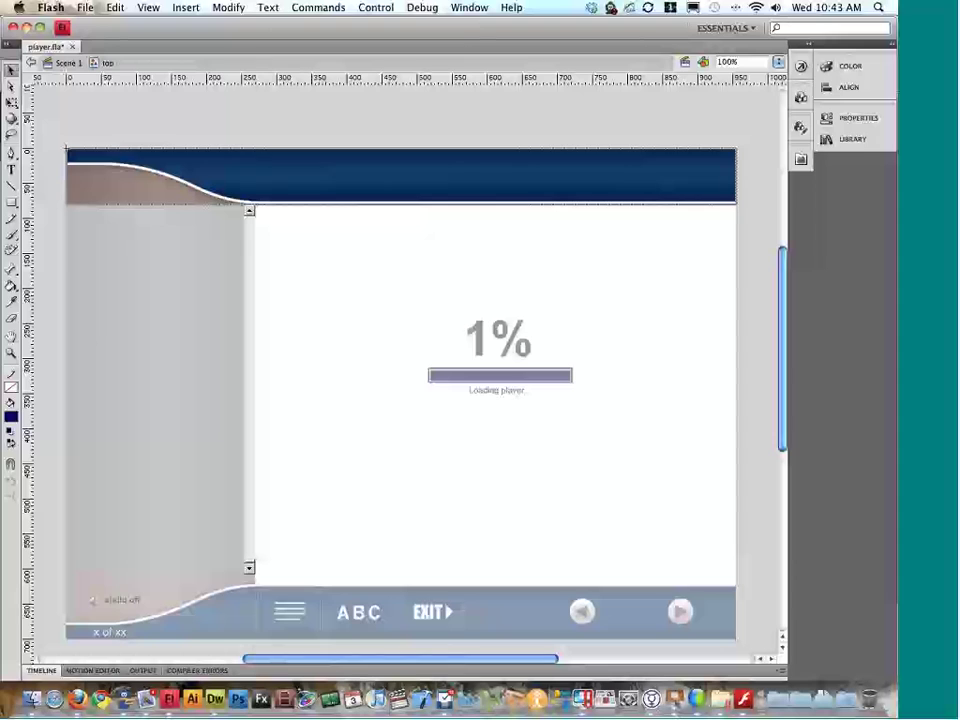
left_click_drag(554, 185, 529, 180)
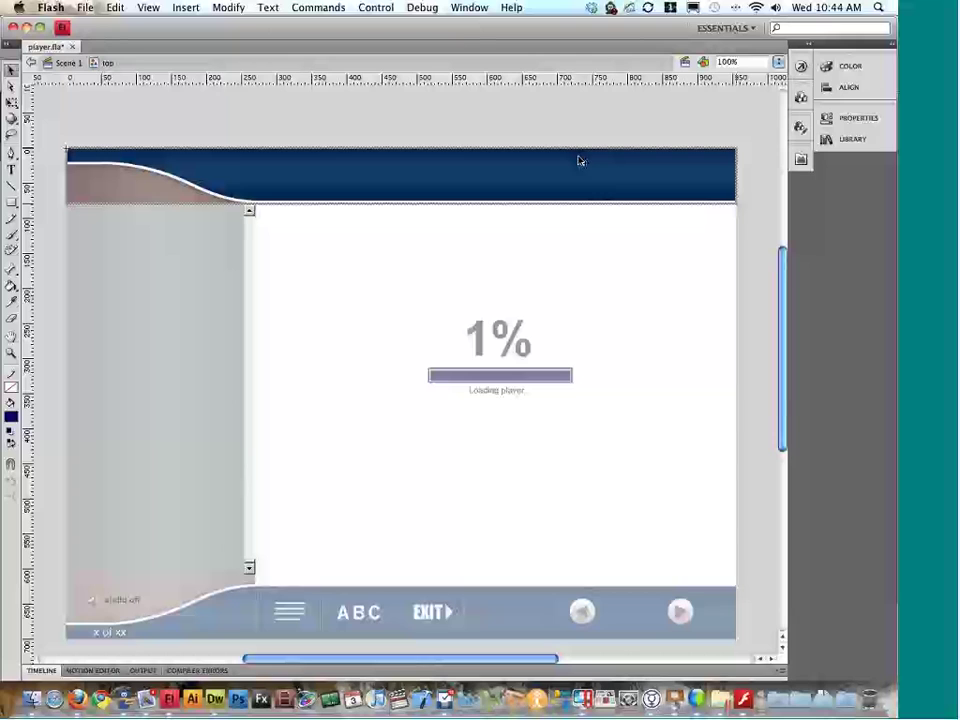
left_click(535, 136)
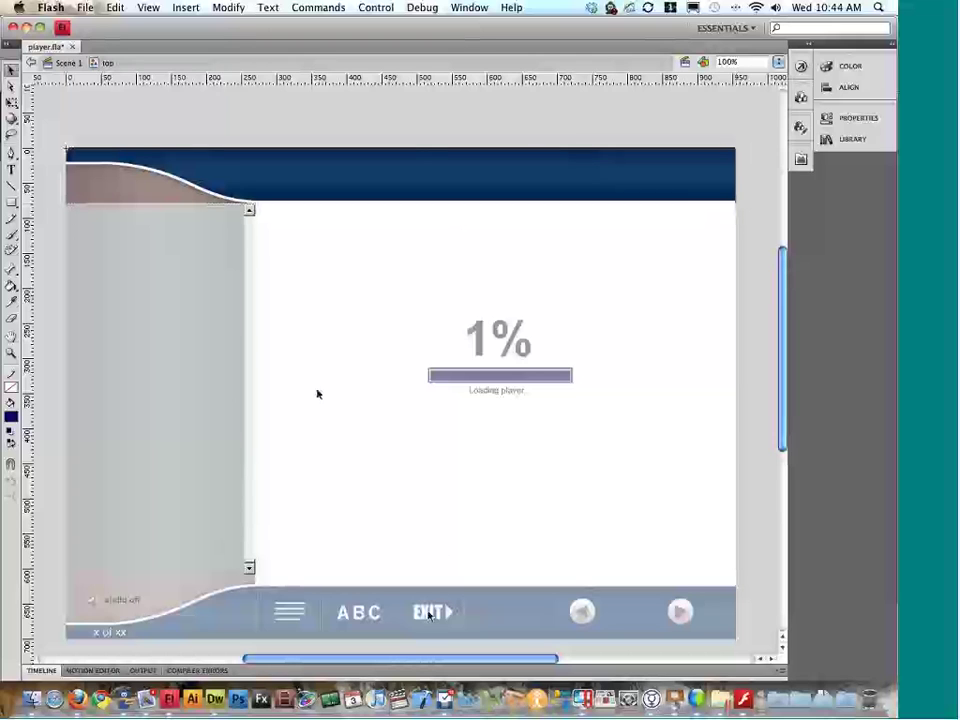
scroll(639, 272, "up", 3)
scroll(671, 274, "down", 3)
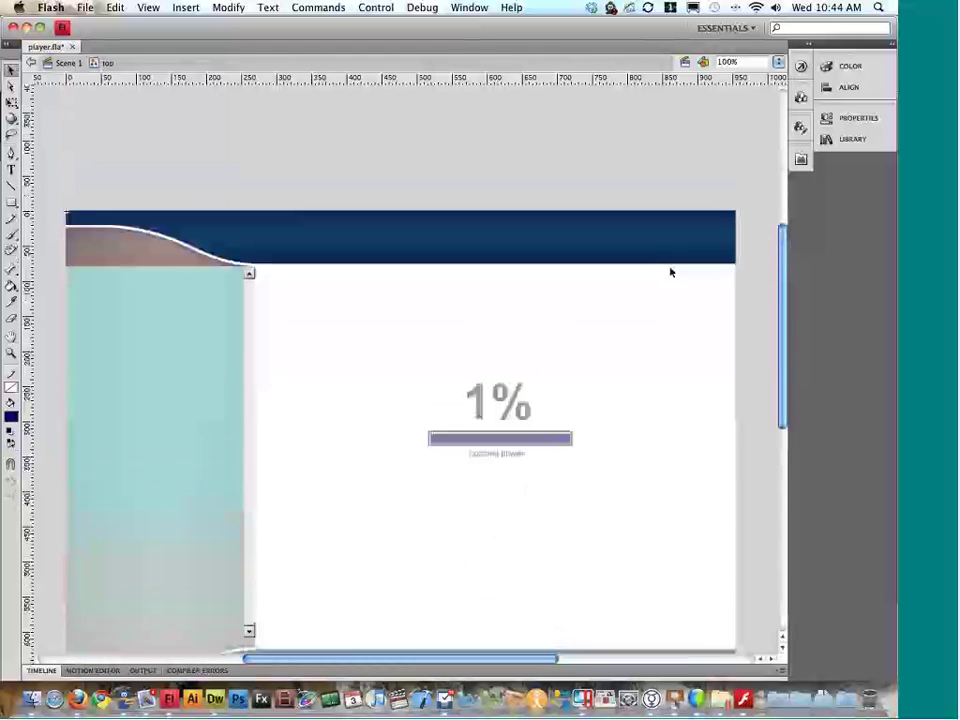
scroll(671, 272, "down", 2)
scroll(624, 208, "right", 1)
Step: Recheck the banner image's size, then draw a rectangle over the whole header band
left_click(624, 208)
left_click(839, 122)
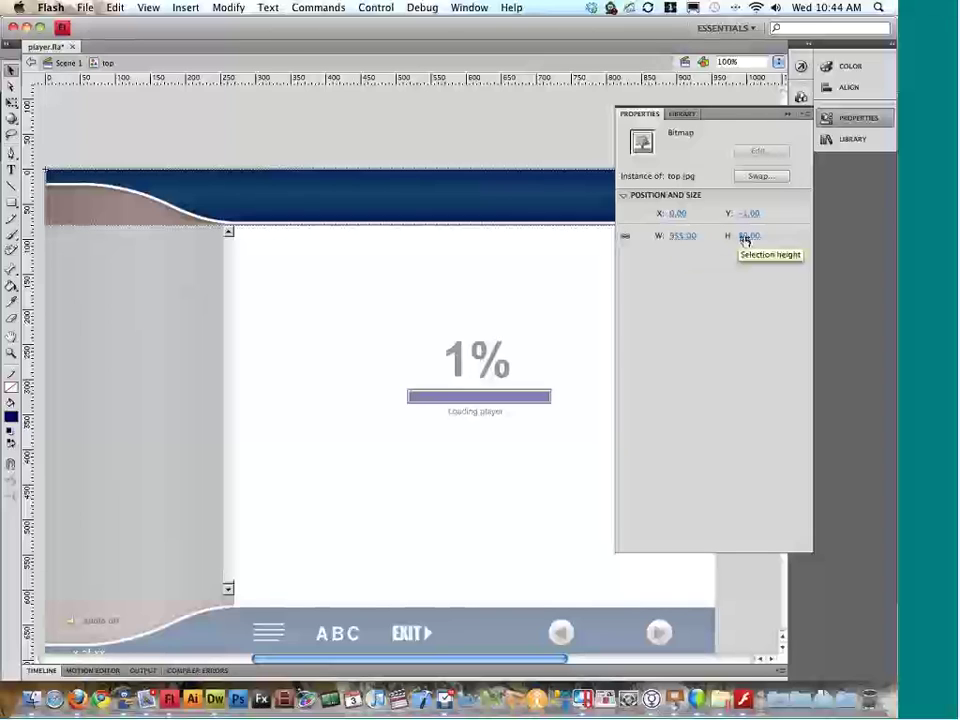
left_click(640, 208)
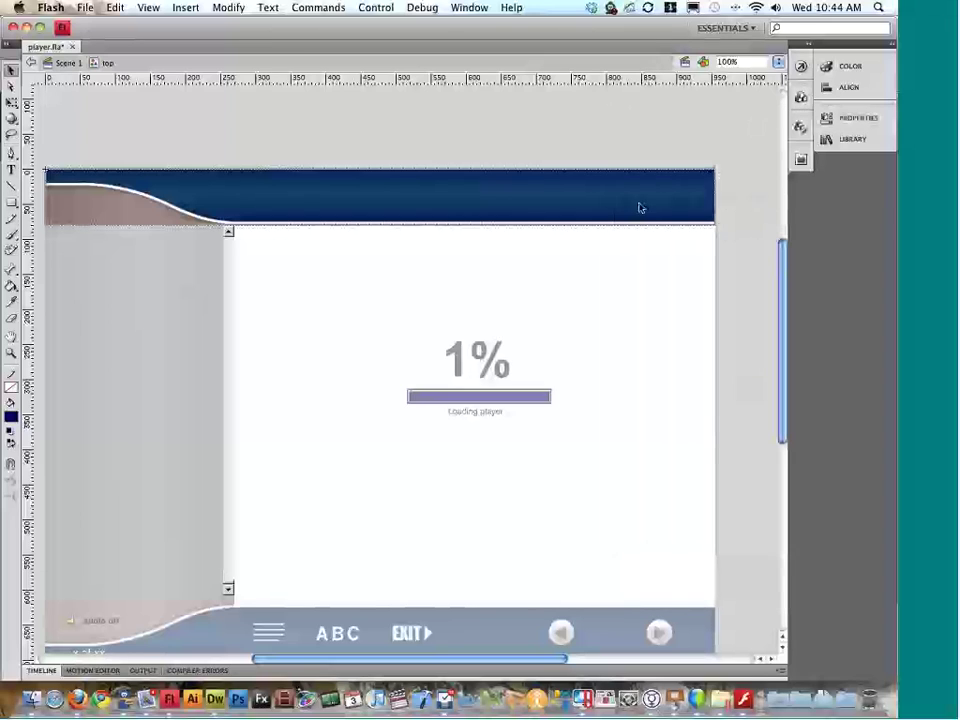
scroll(454, 231, "down", 2)
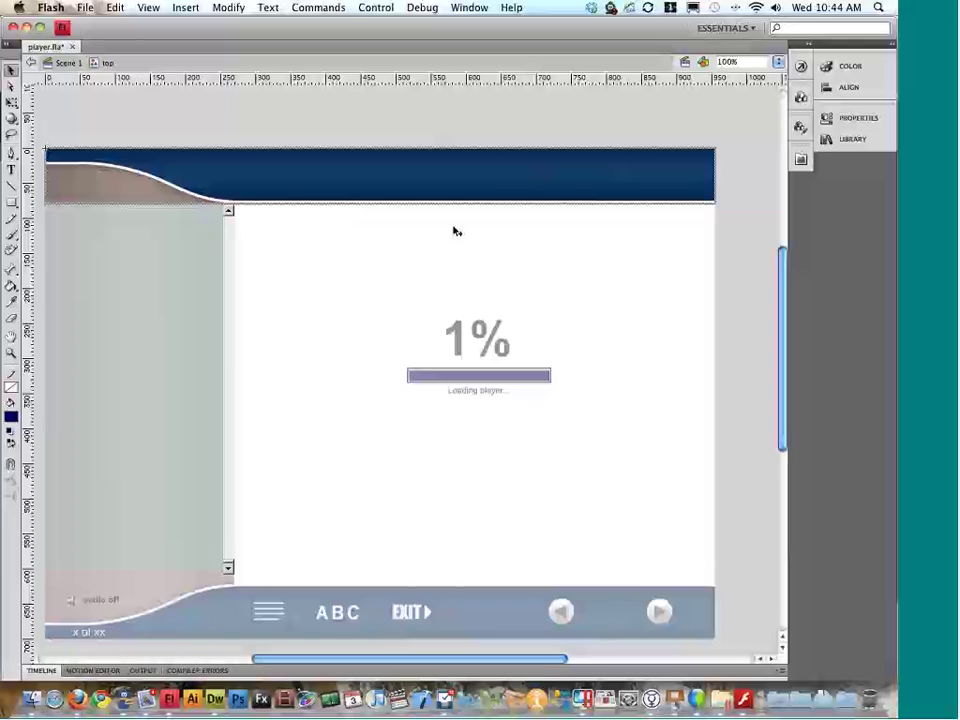
scroll(454, 231, "left", 3)
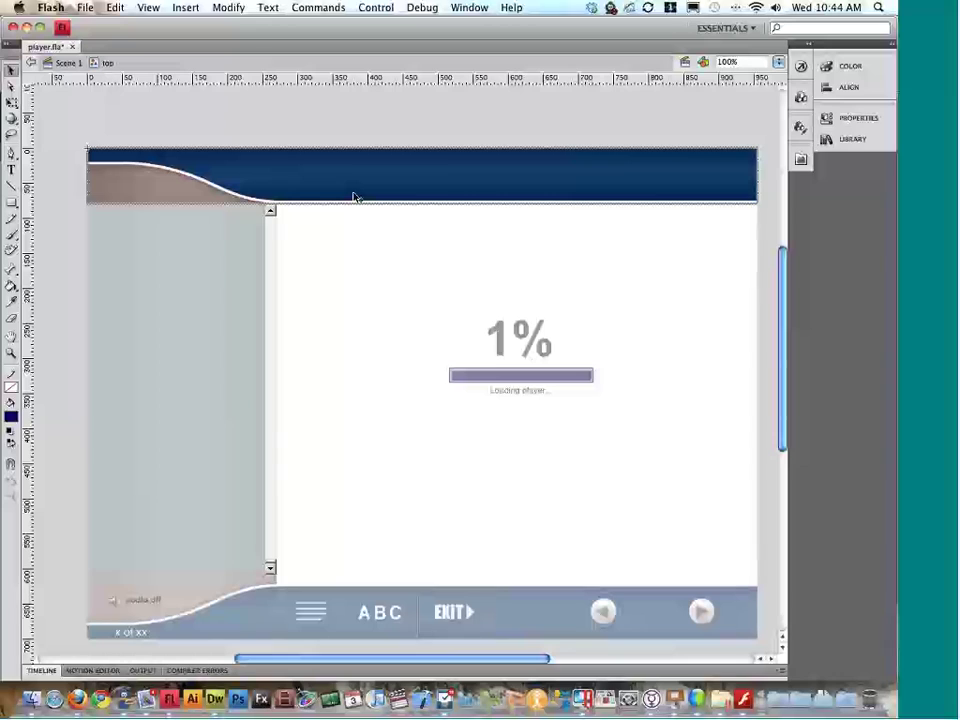
left_click(11, 201)
left_click_drag(86, 148, 757, 201)
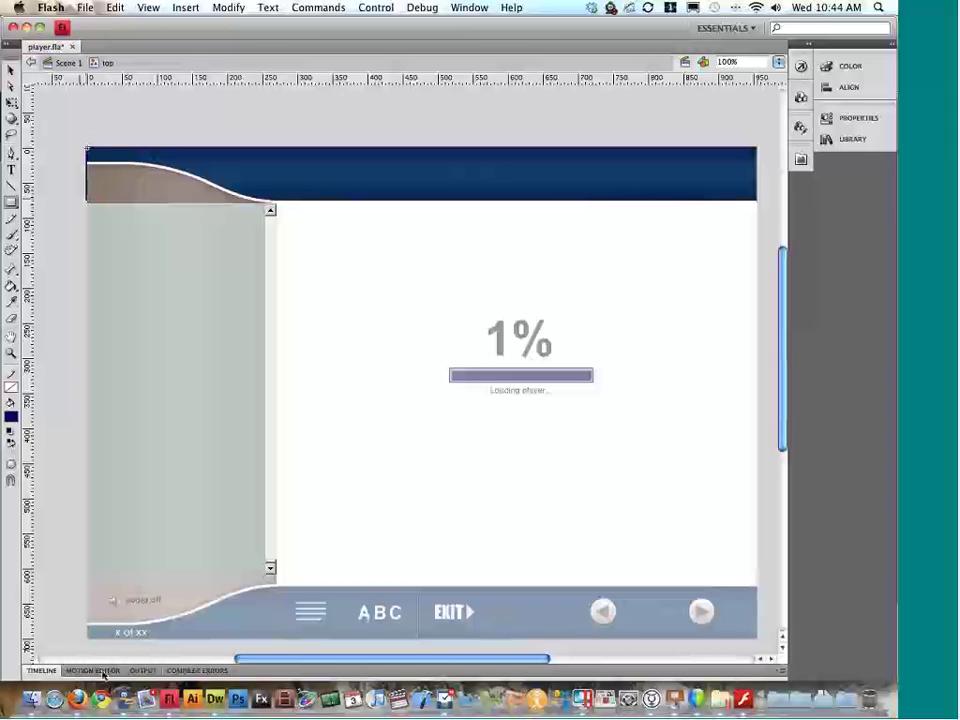
Step: Send the blue header rectangle behind the artwork and shift the curved wave artwork right
left_click(326, 672)
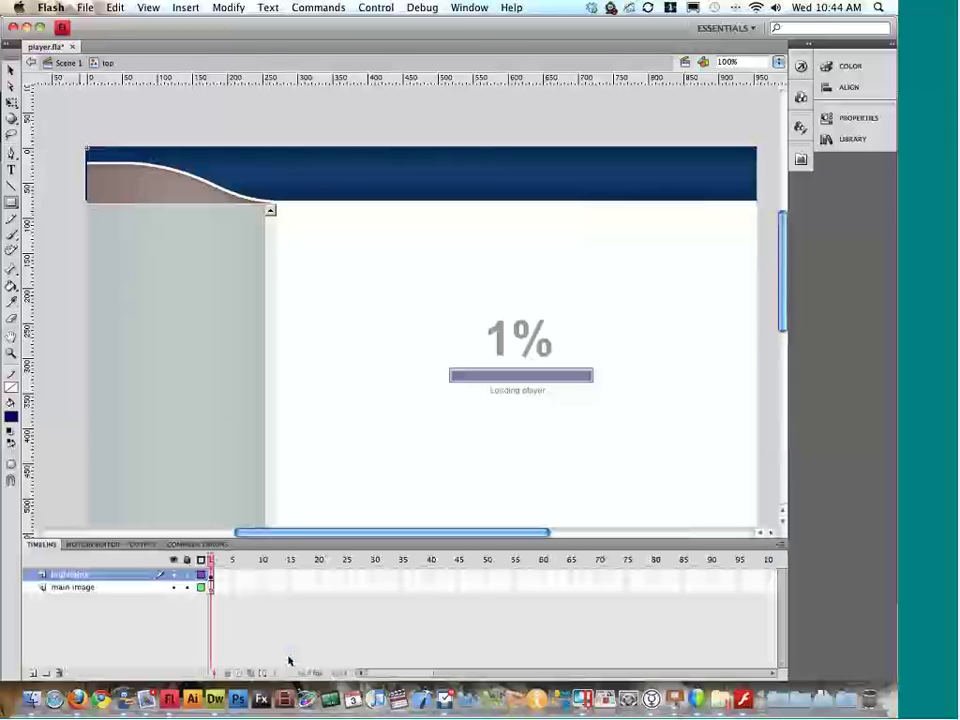
left_click(11, 68)
left_click(193, 196)
right_click(193, 196)
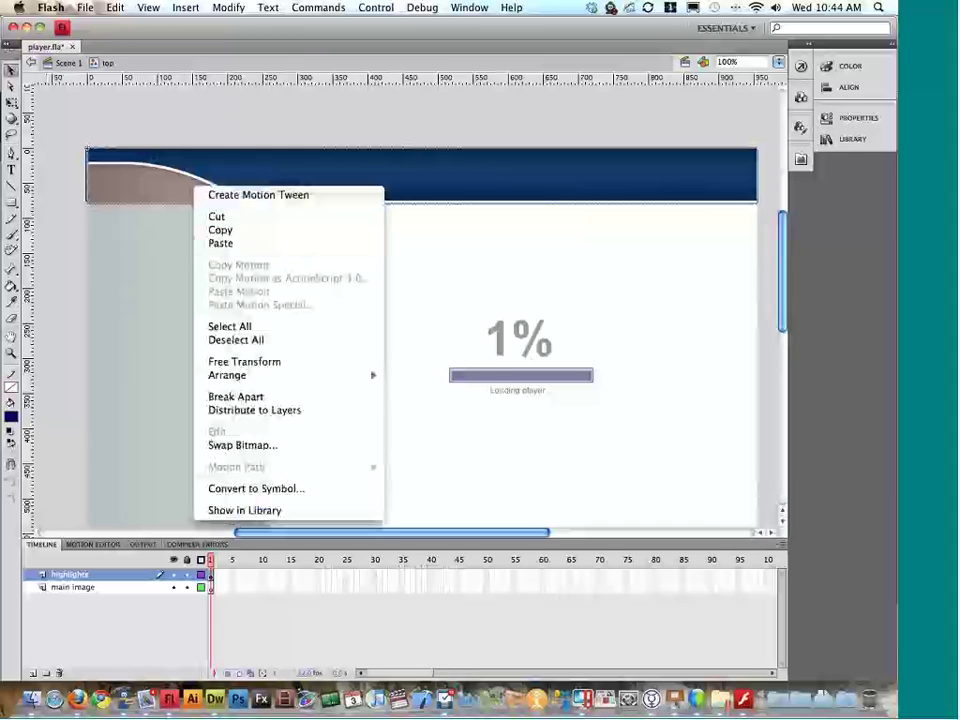
mouse_move(320, 377)
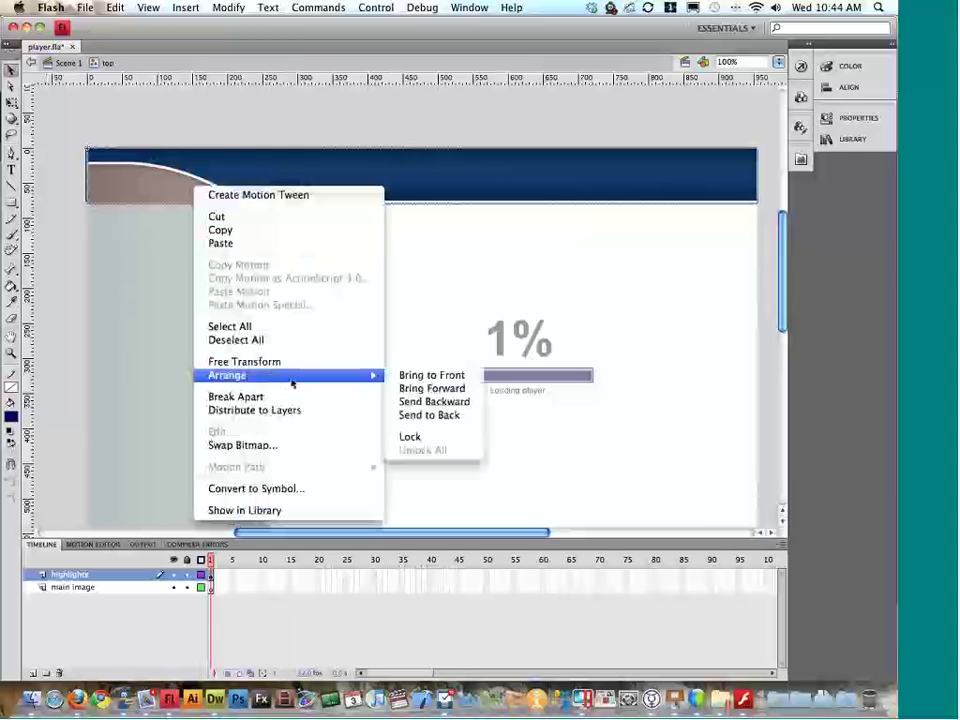
left_click(441, 416)
left_click_drag(336, 190, 451, 197)
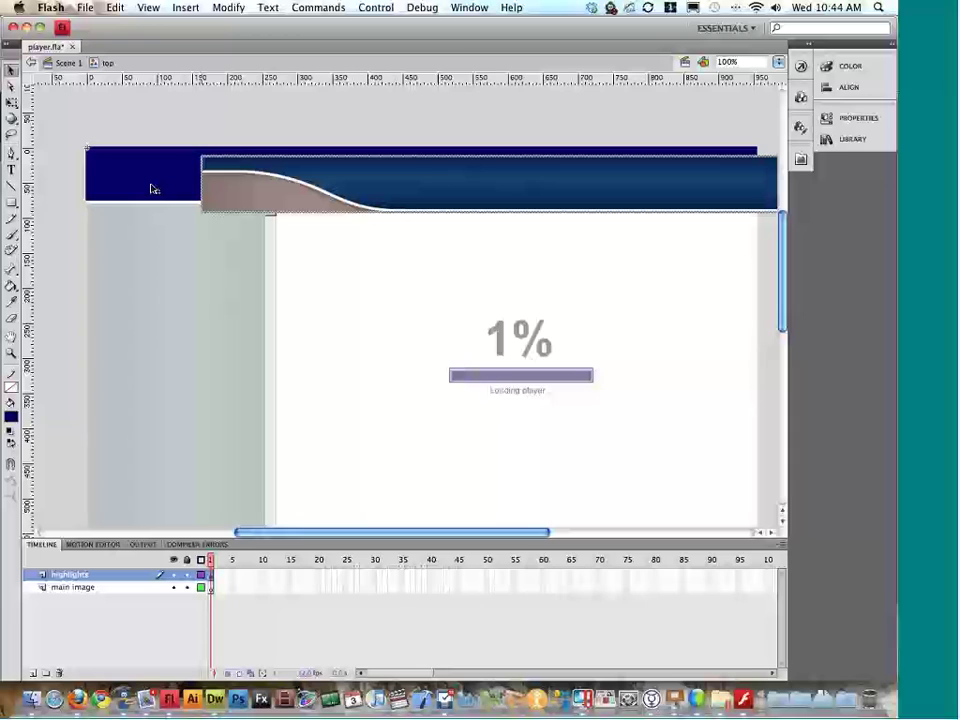
left_click(165, 189)
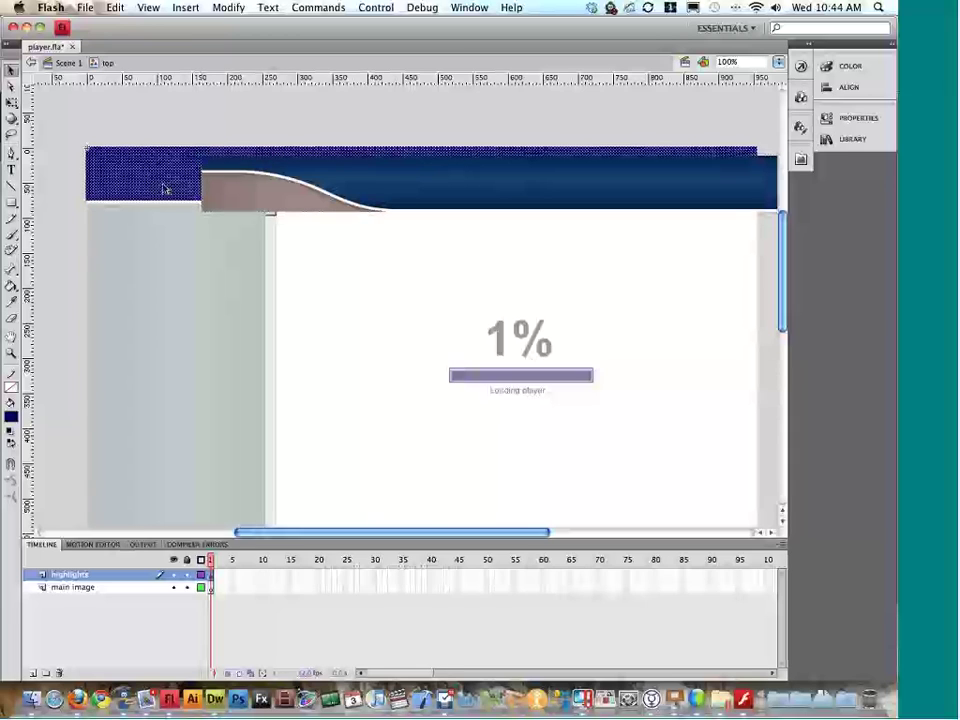
Step: Add a layer named 'image' and paste the blue header bar in place onto it
left_click(36, 673)
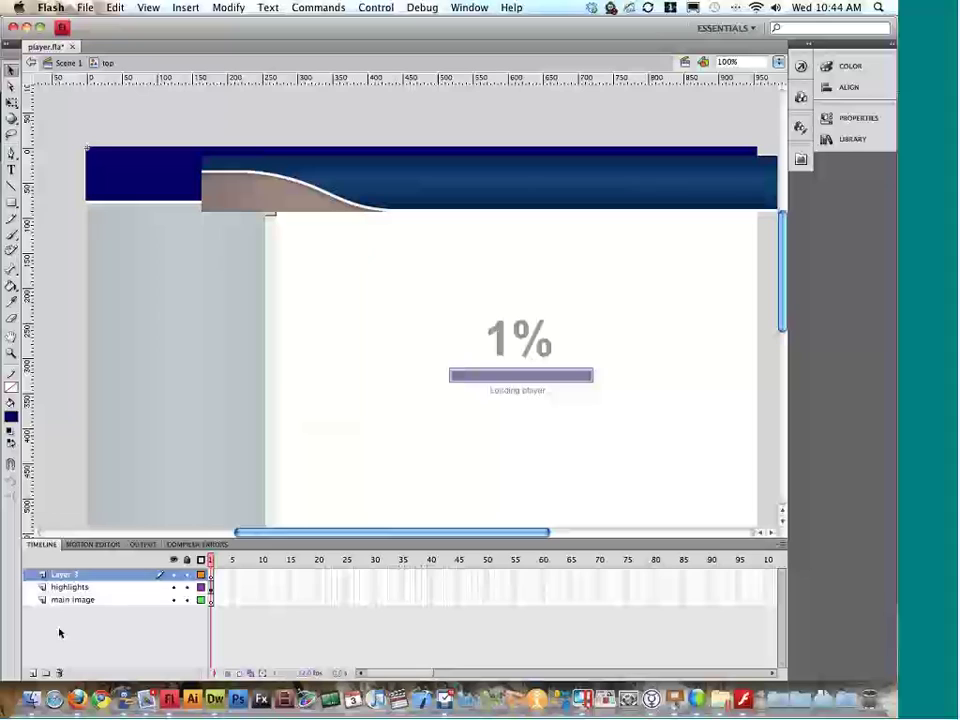
double_click(73, 577)
type("image")
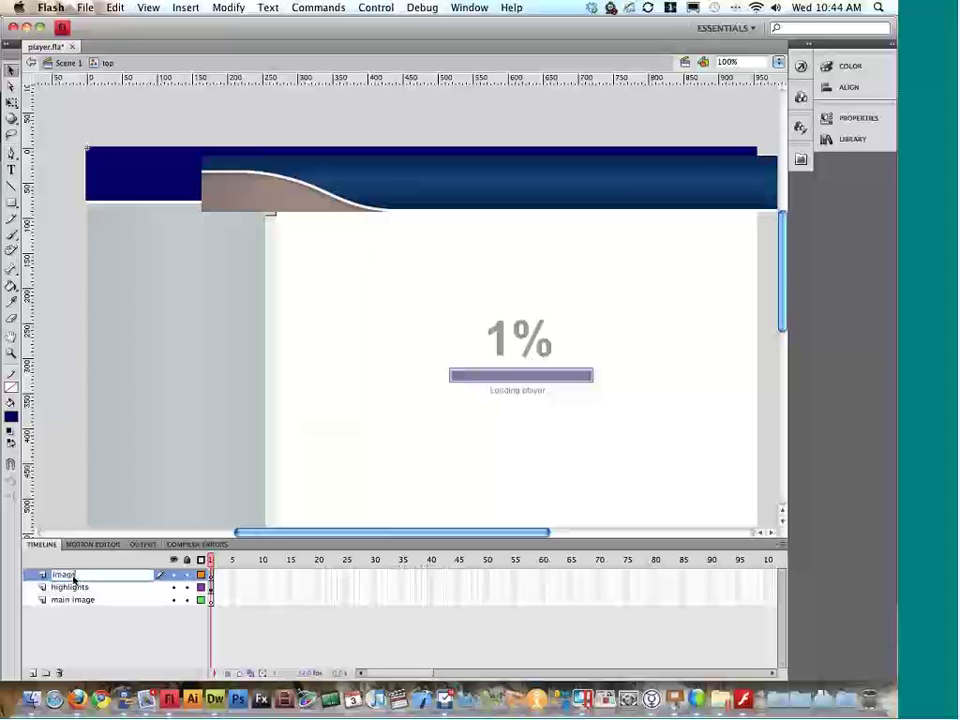
key("Return")
left_click(124, 187)
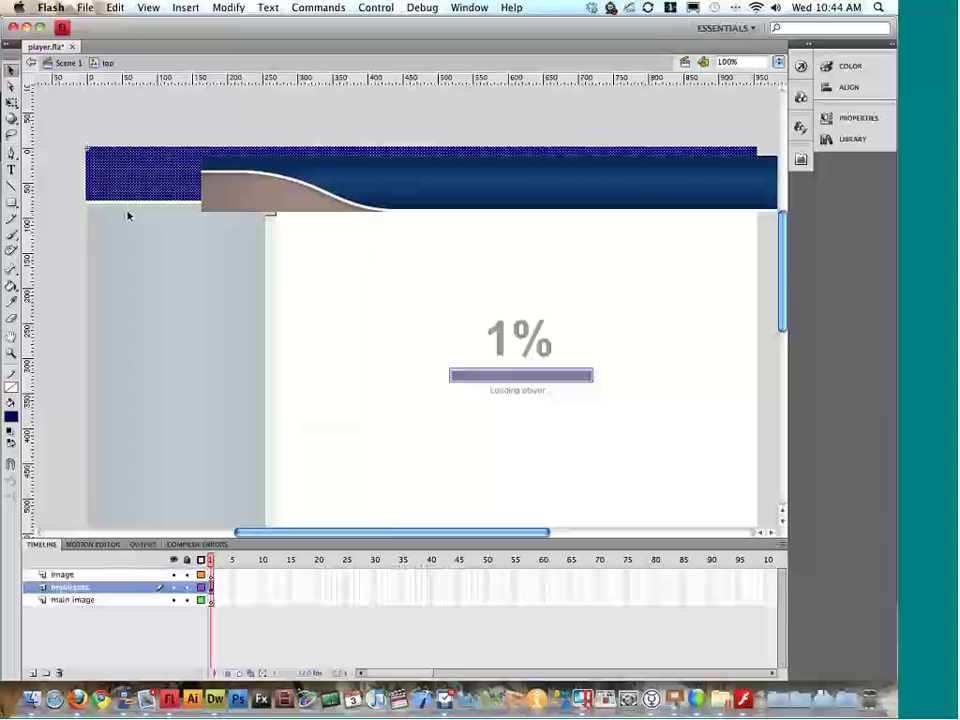
key("Delete")
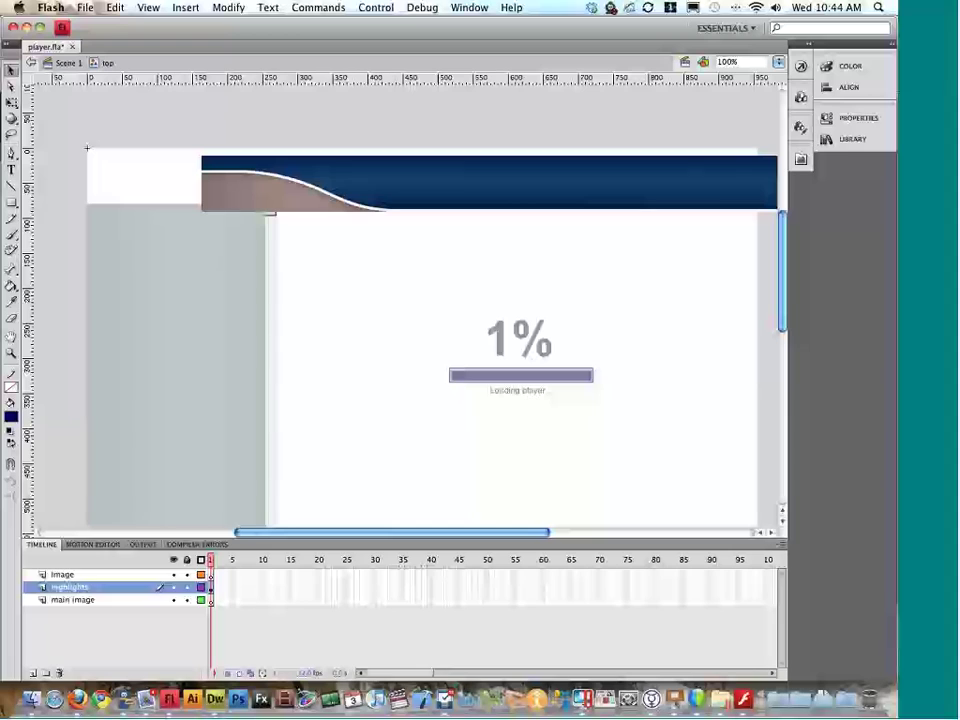
left_click(210, 576)
key("super+shift+v")
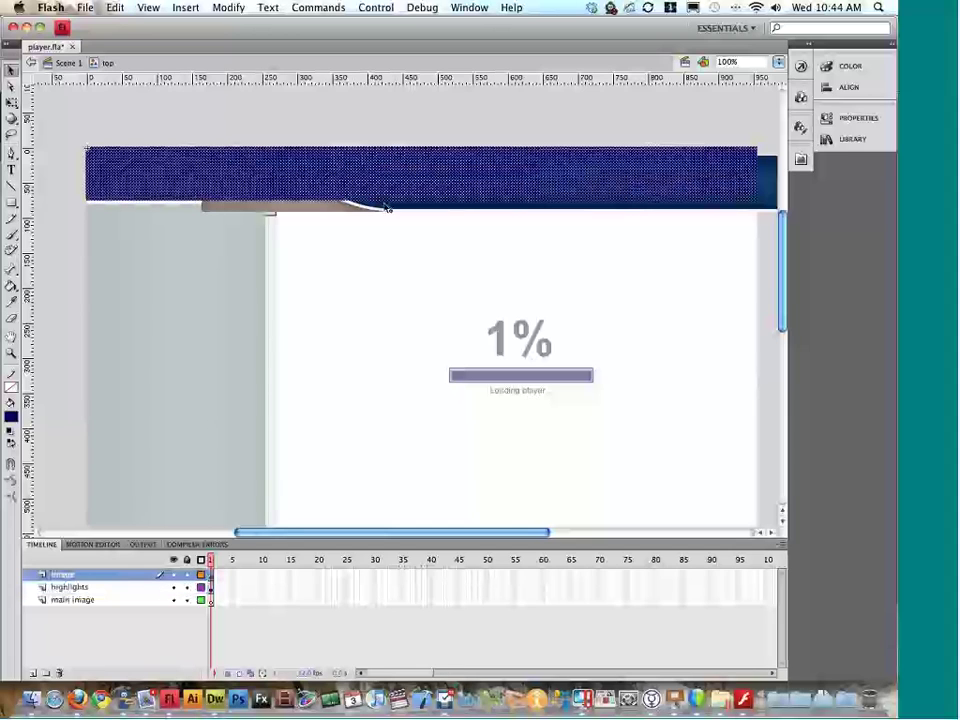
Step: Delete the leftover highlight strip from the highlights layer, leaving the bar selected
left_click(70, 587)
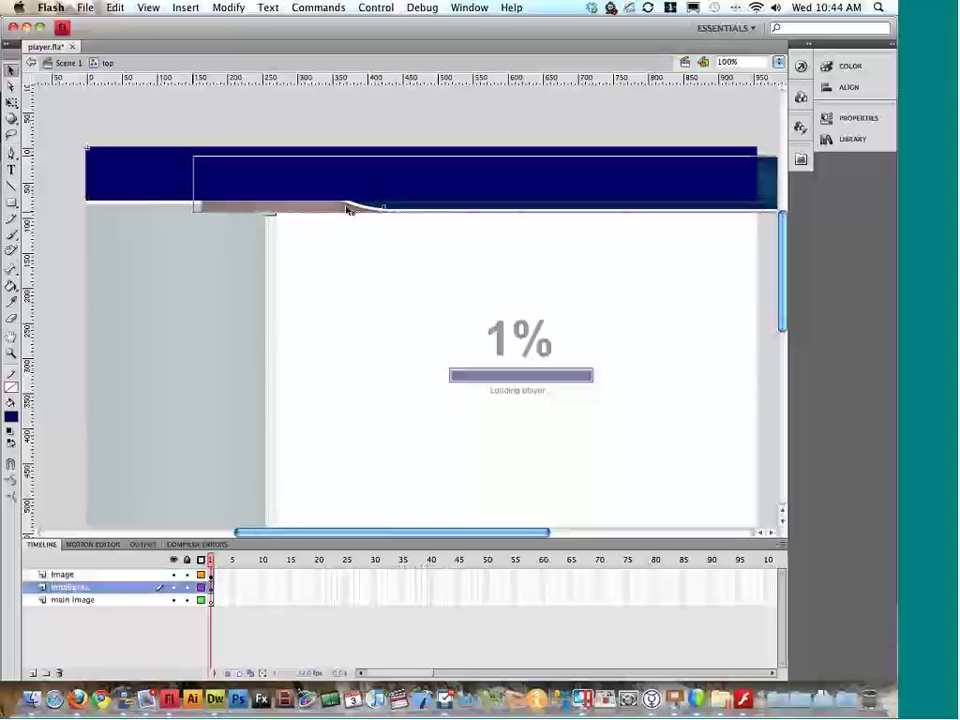
left_click(280, 203)
key("Delete")
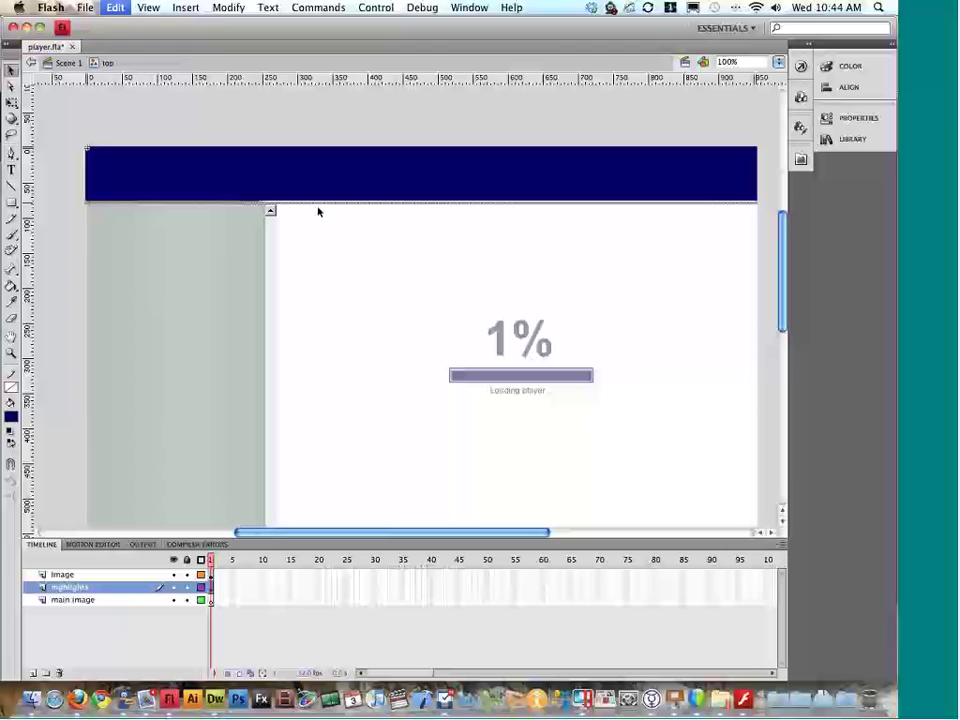
left_click(292, 187)
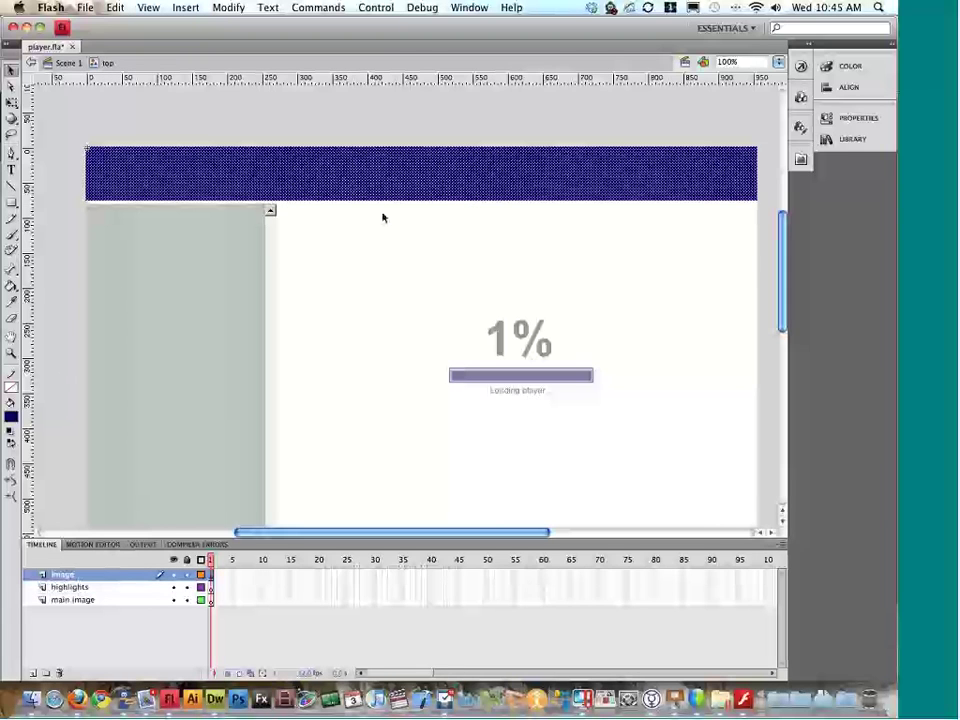
key("q")
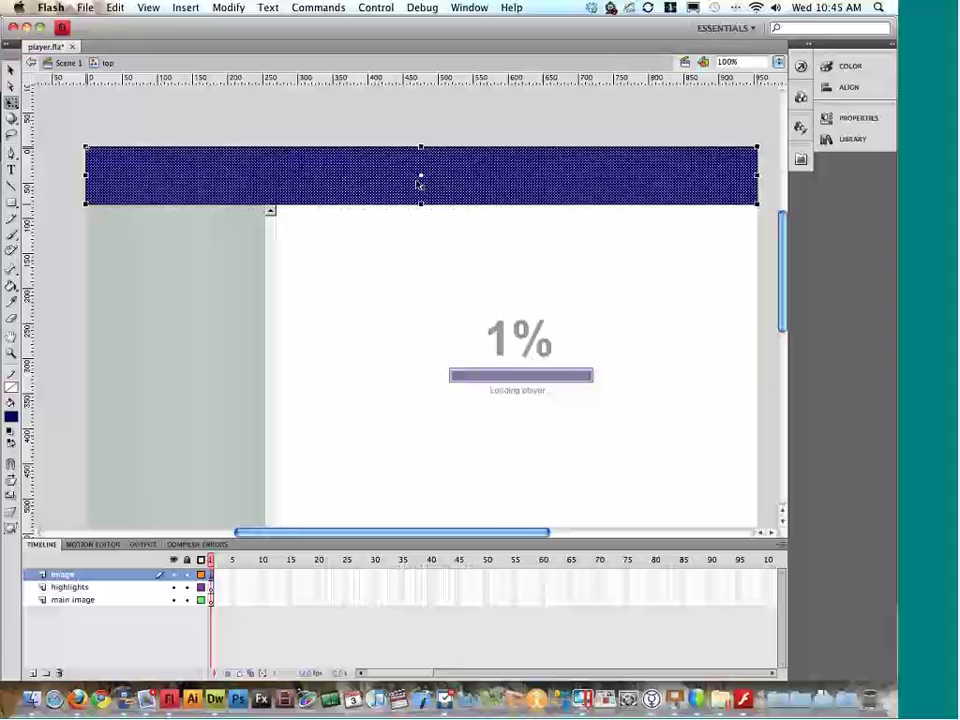
Step: Fill the header bar with a radial gradient, its red darkened to #8F0101
left_click(657, 107)
left_click(651, 163)
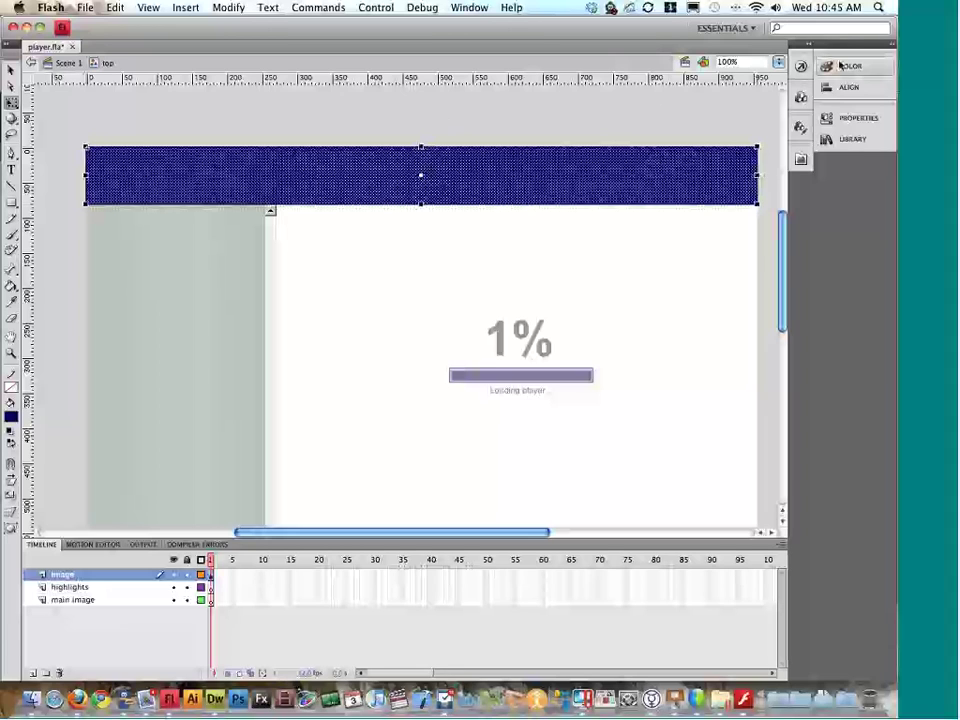
key("shift+F9")
left_click(780, 79)
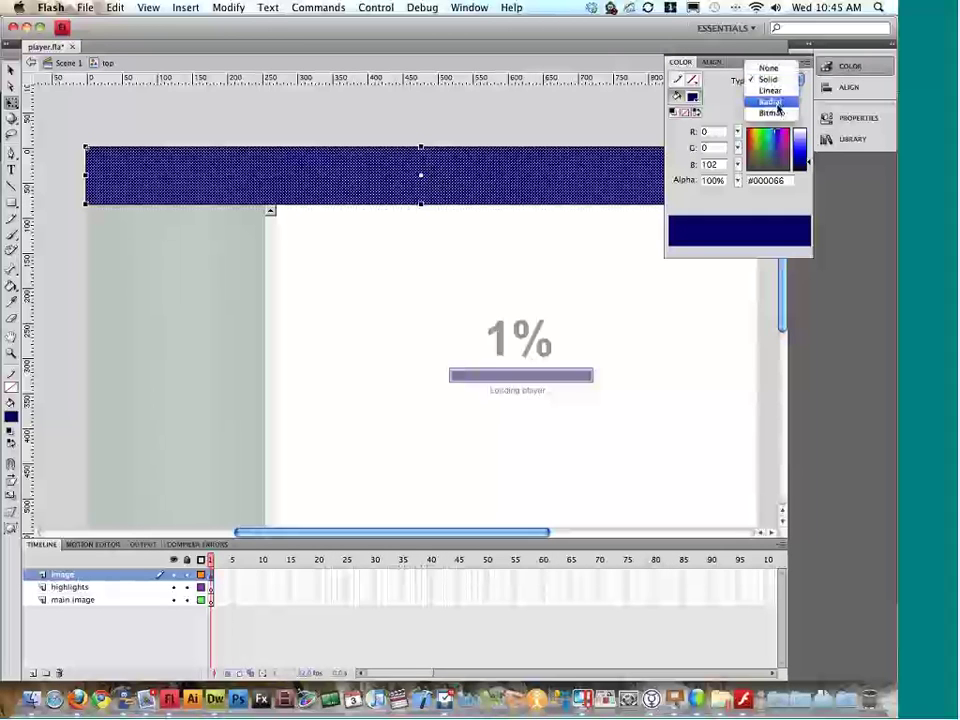
left_click(777, 104)
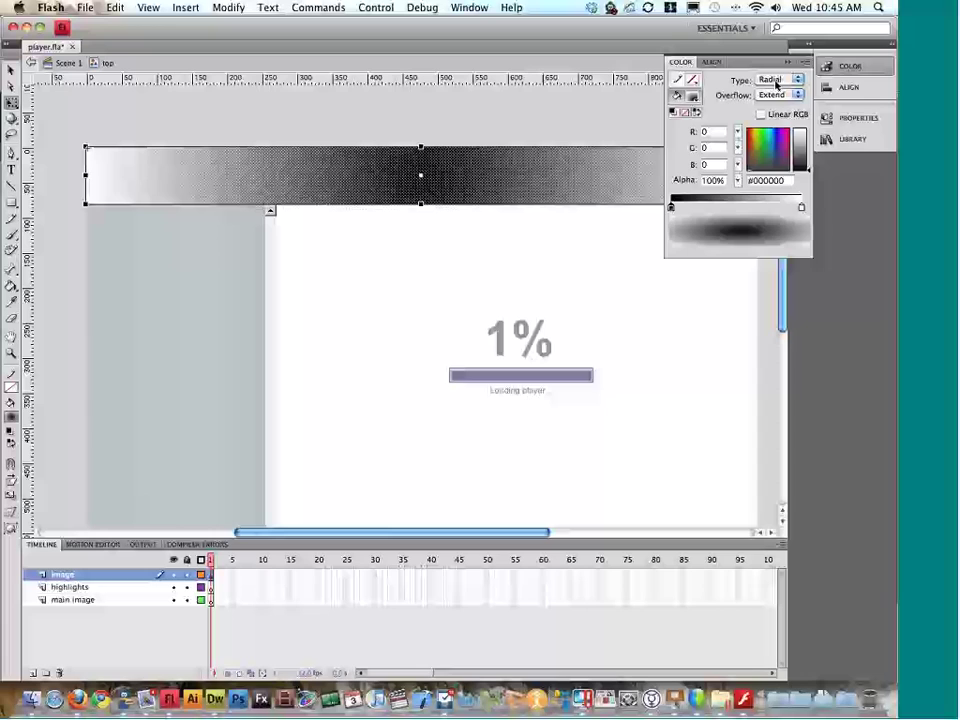
left_click(692, 96)
left_click(676, 190)
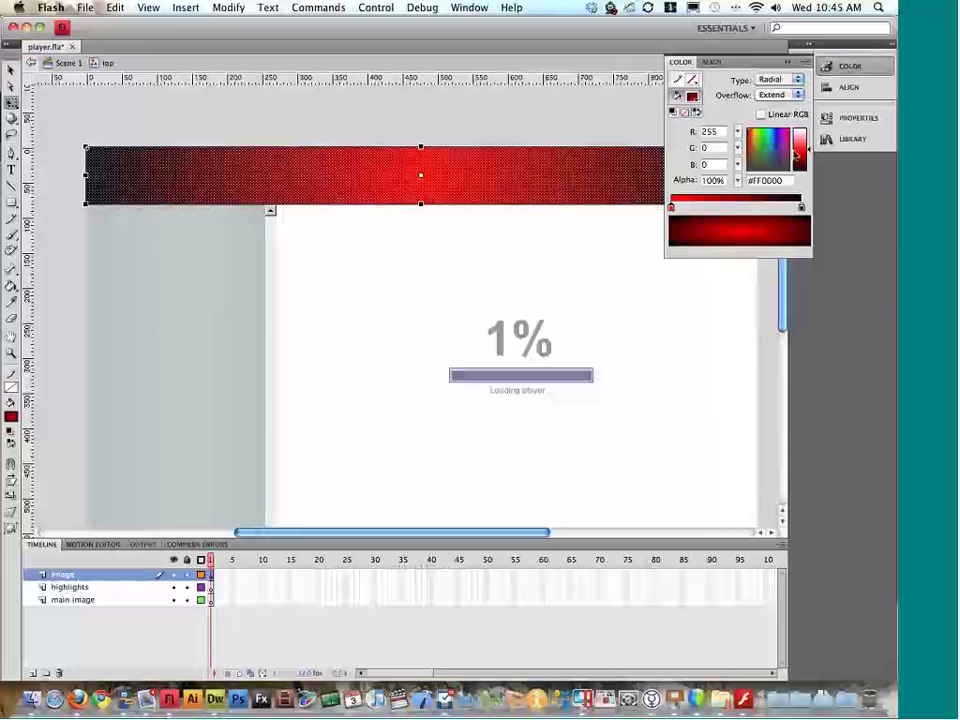
left_click_drag(806, 150, 806, 158)
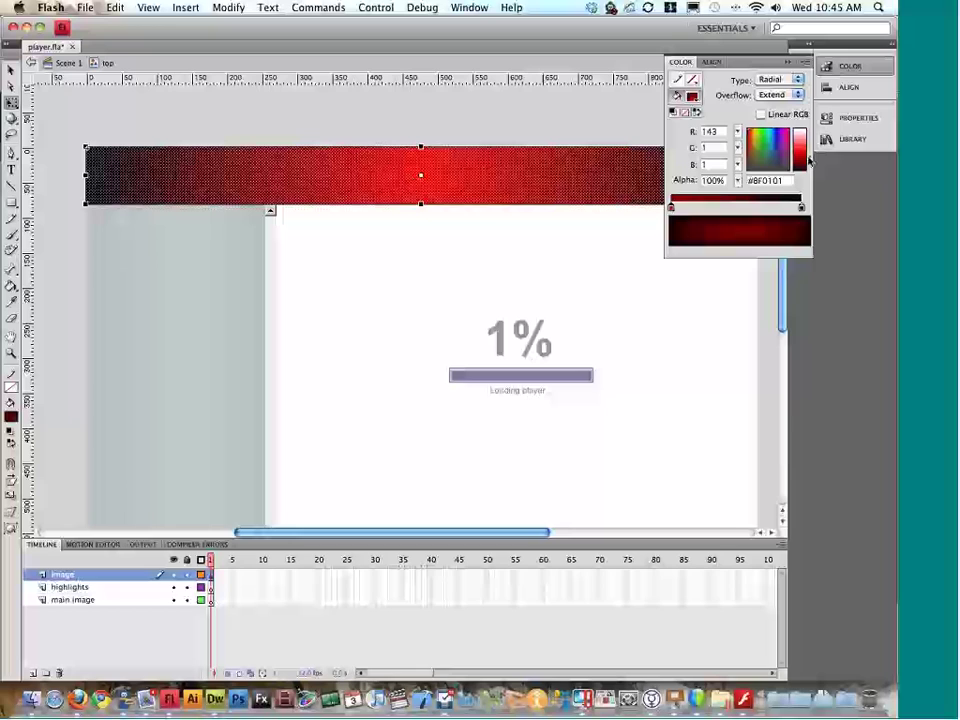
left_click(852, 67)
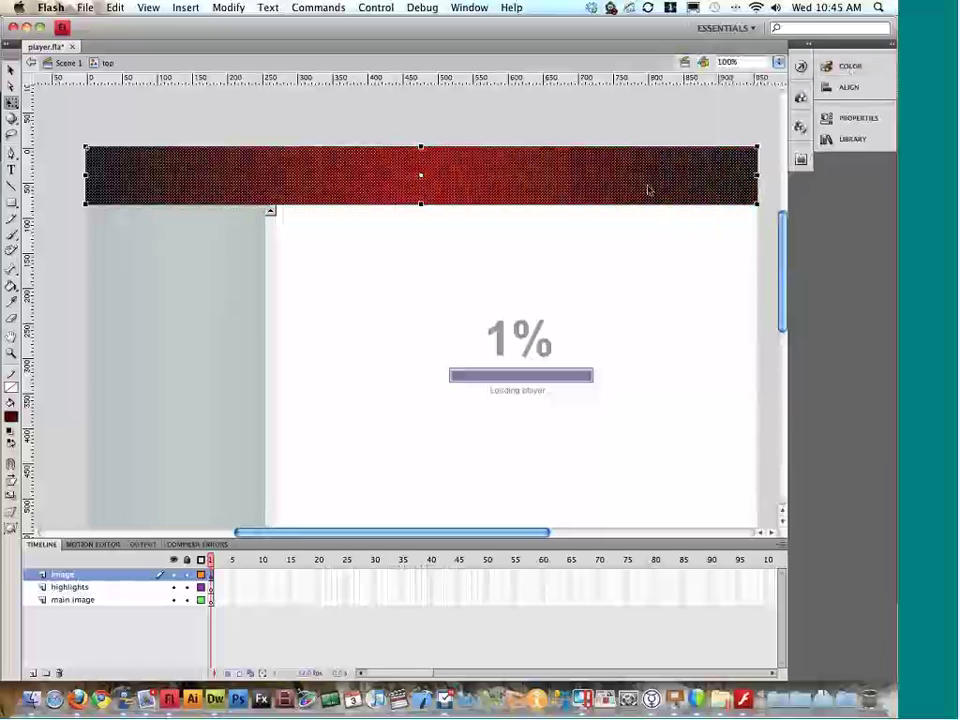
Step: Narrow and rotate the gradient, moving its red glow toward the bar's left end
left_click_drag(11, 103, 80, 114)
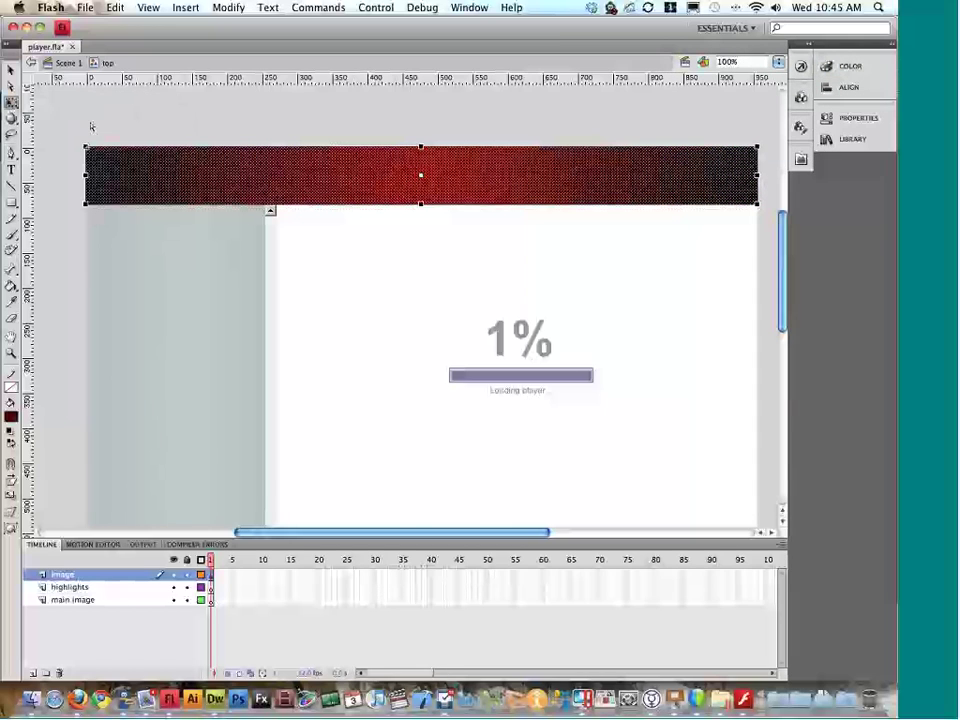
left_click_drag(758, 176, 639, 176)
left_click_drag(608, 342, 544, 130)
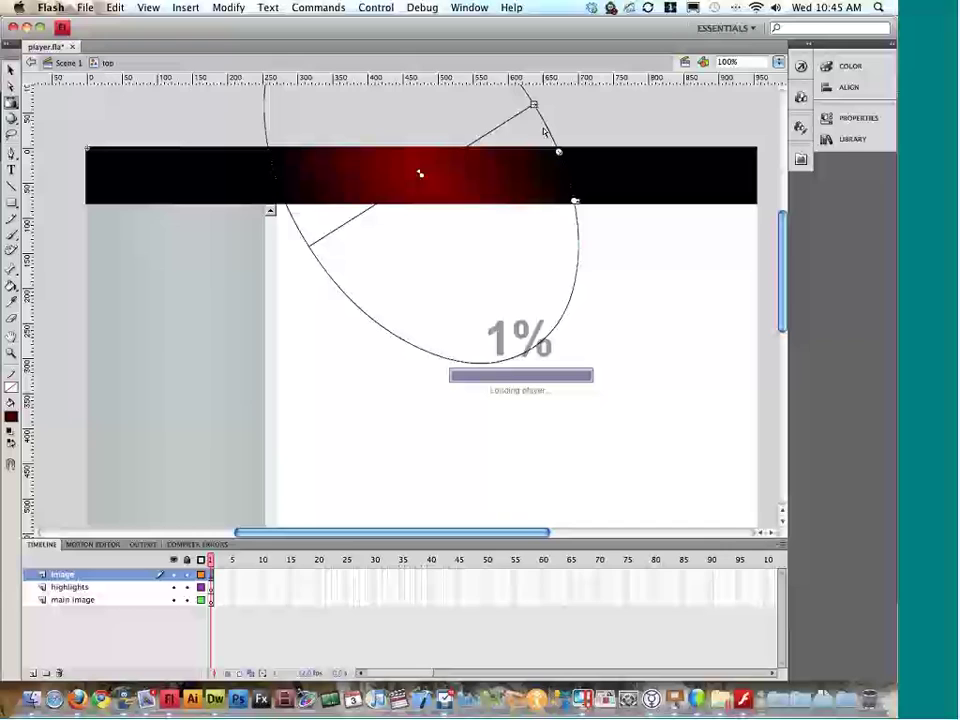
left_click_drag(420, 173, 200, 174)
left_click(450, 105)
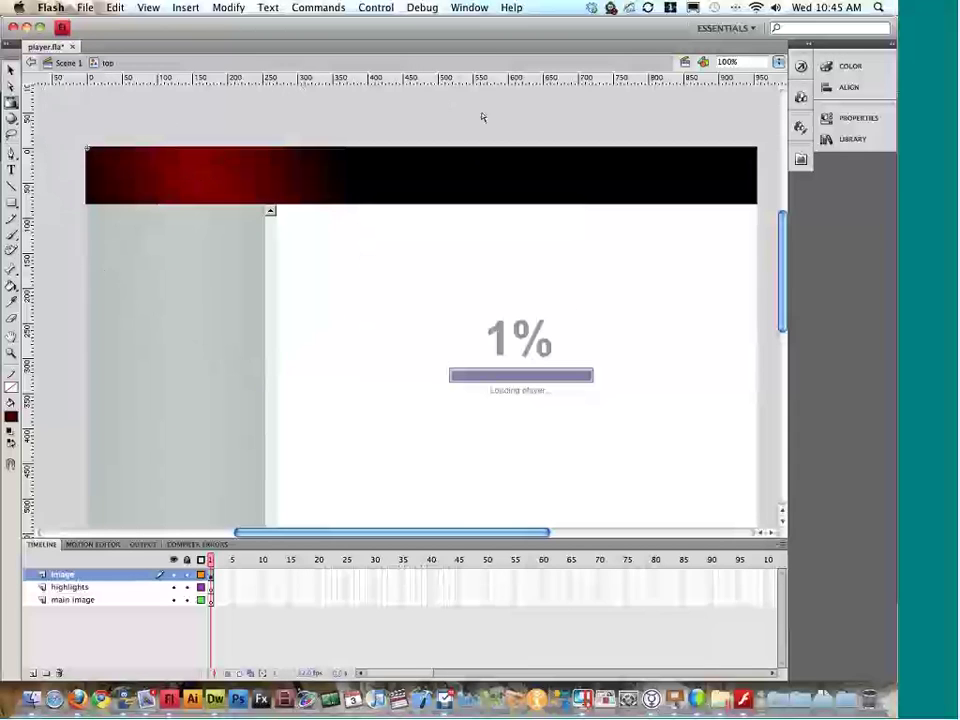
left_click(10, 69)
Step: Return to Scene 1 and test-run player.swf twice to check the red-and-black header
double_click(500, 139)
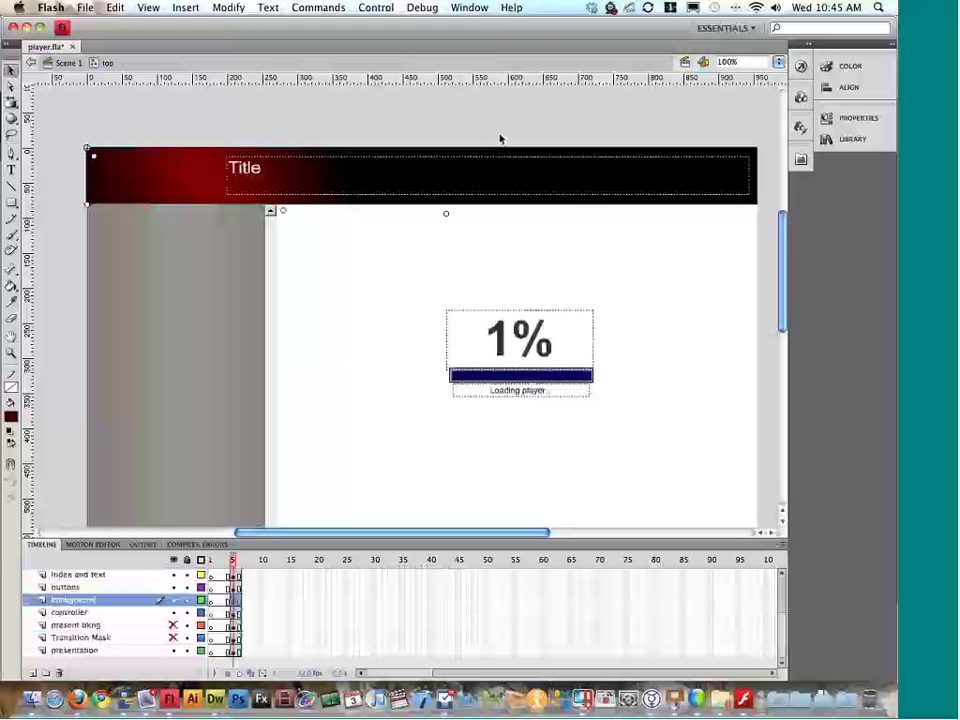
key("super+Return")
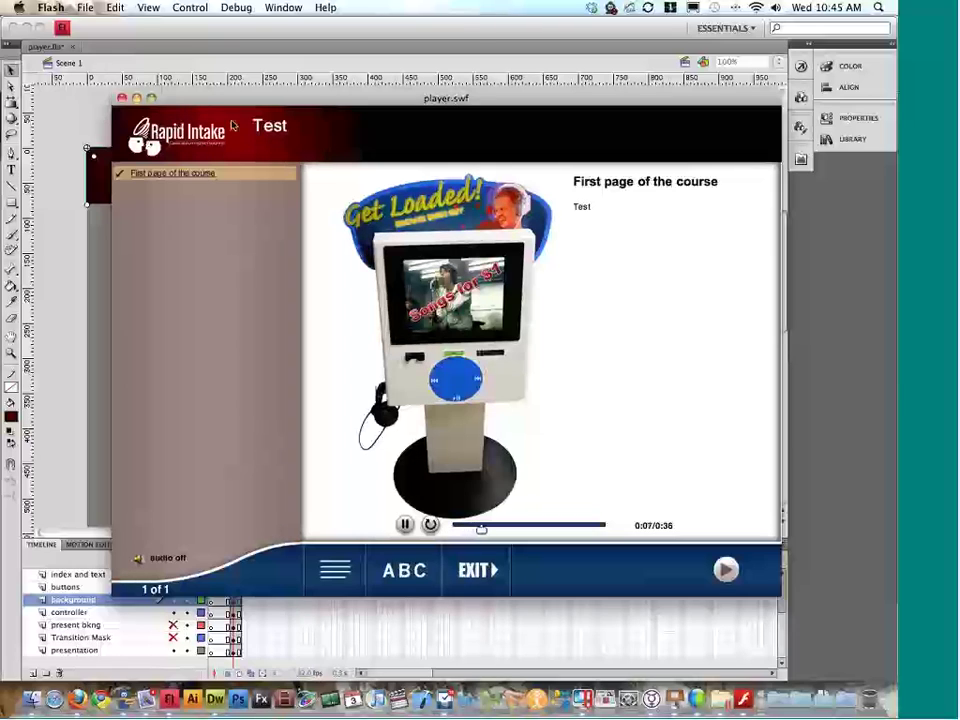
key("super+w")
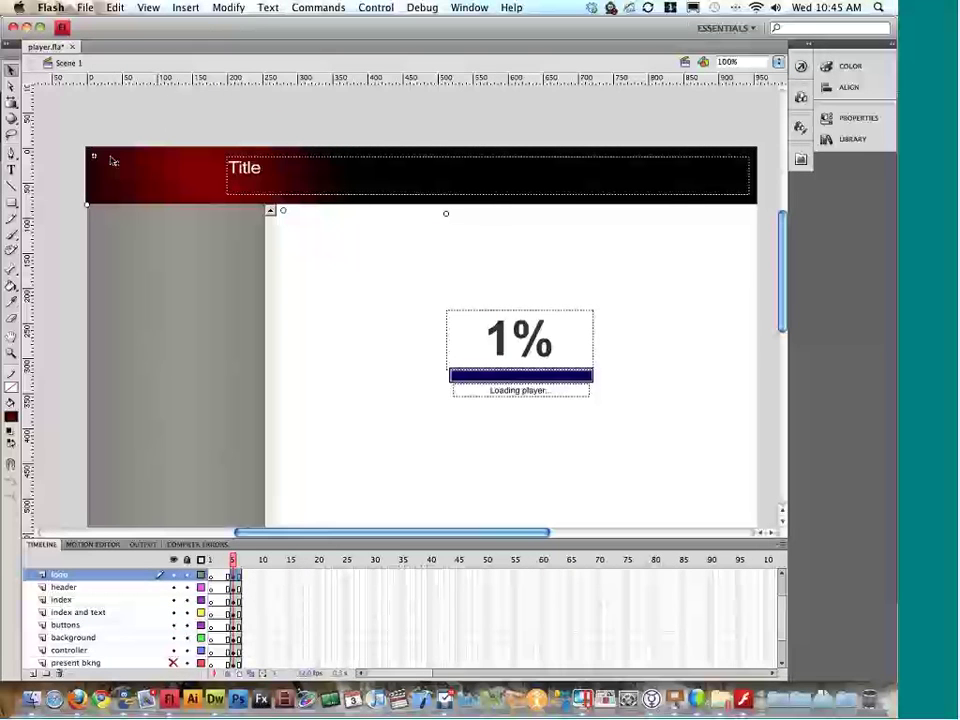
key("super+Return")
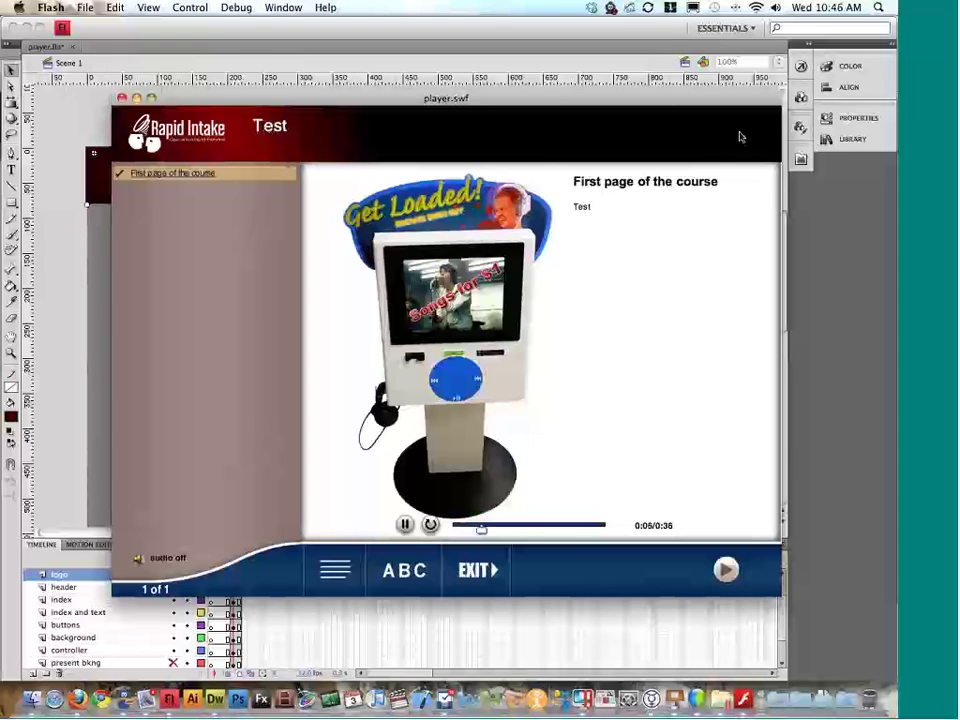
left_click(121, 98)
key("ctrl+Down")
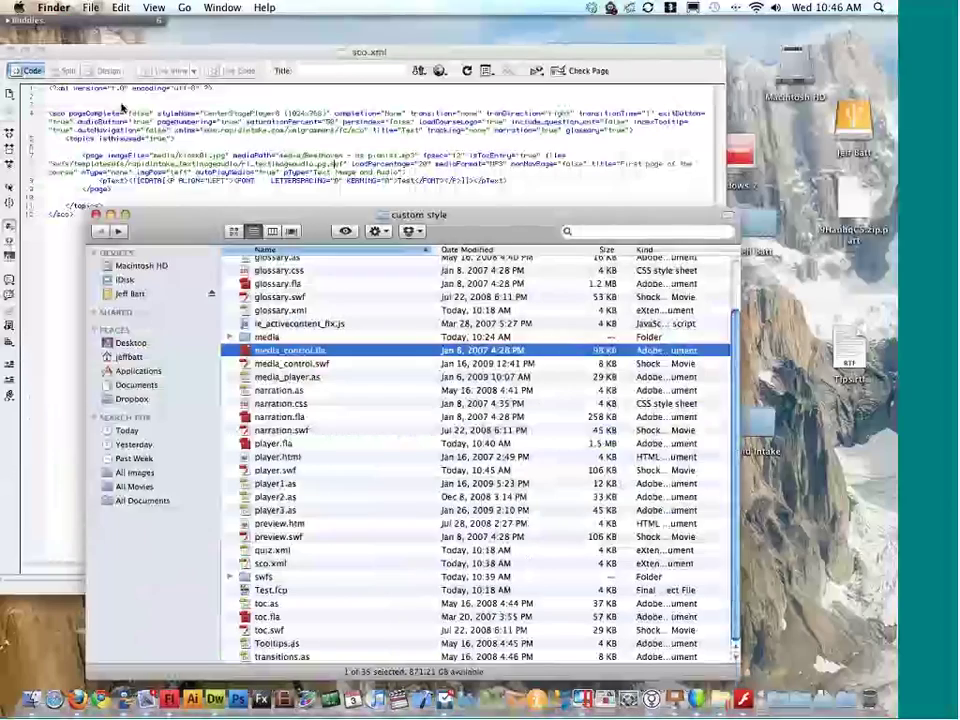
Step: In sco.xml, replace the title 'Test' with 'This is the title for the course and it is much larger!'
left_click(372, 114)
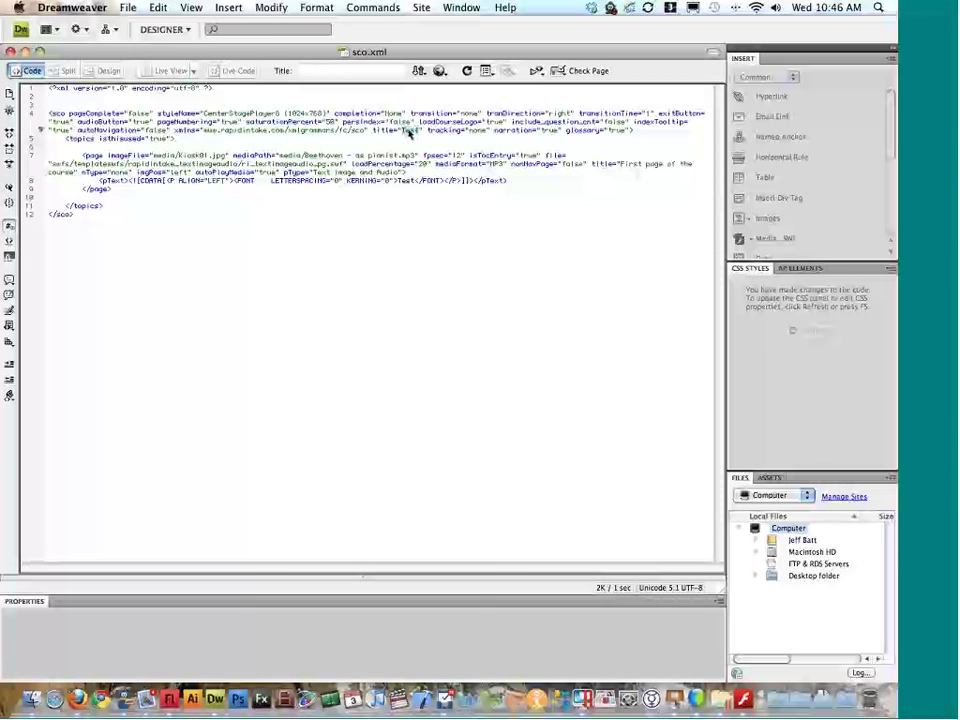
type("This is the title for the course and it is")
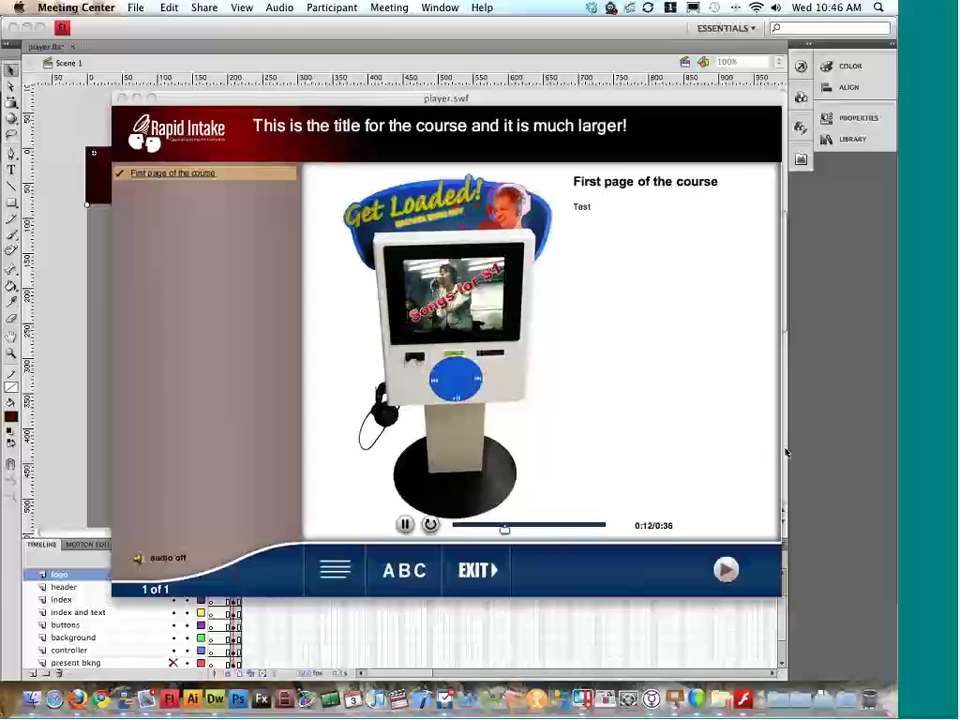
Step: Close the player.swf preview and select the blue bottom bar artwork on the stage
left_click(166, 95)
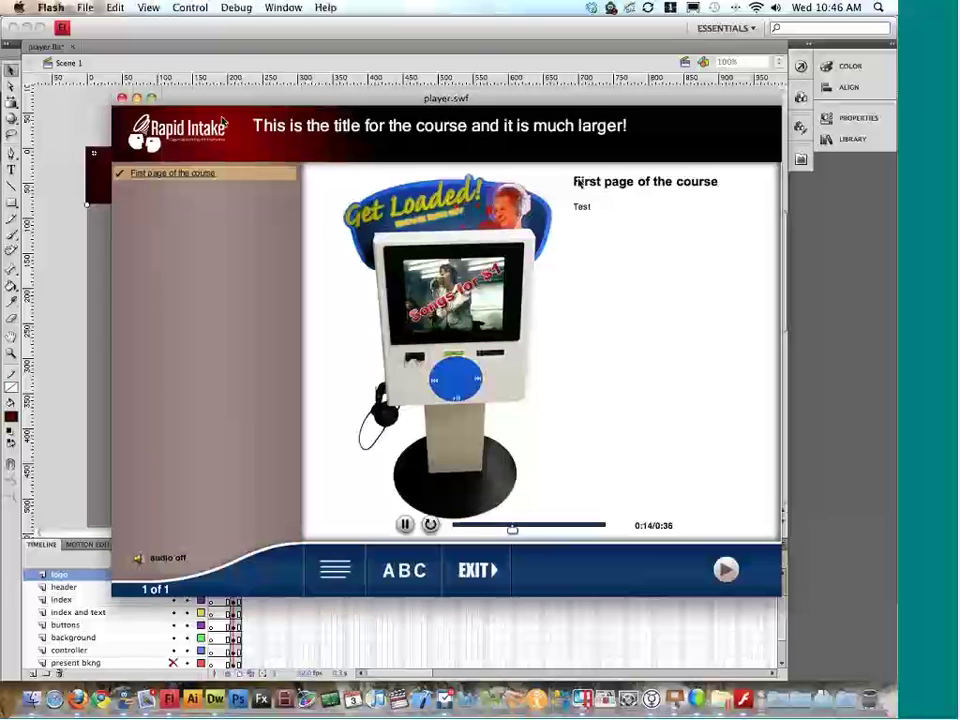
left_click_drag(166, 95, 132, 85)
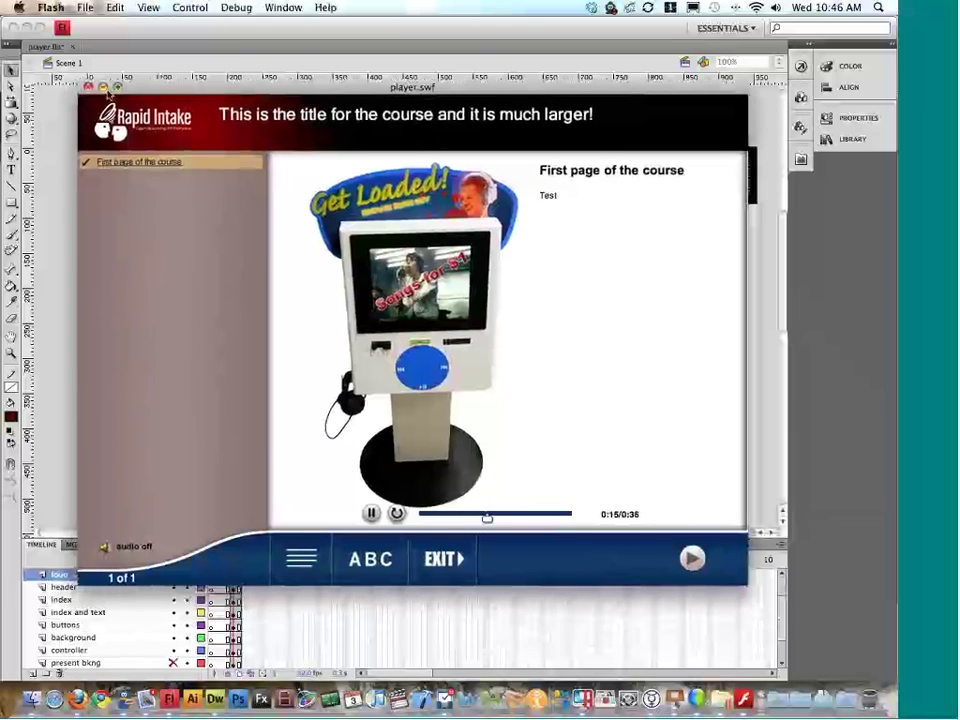
left_click(88, 87)
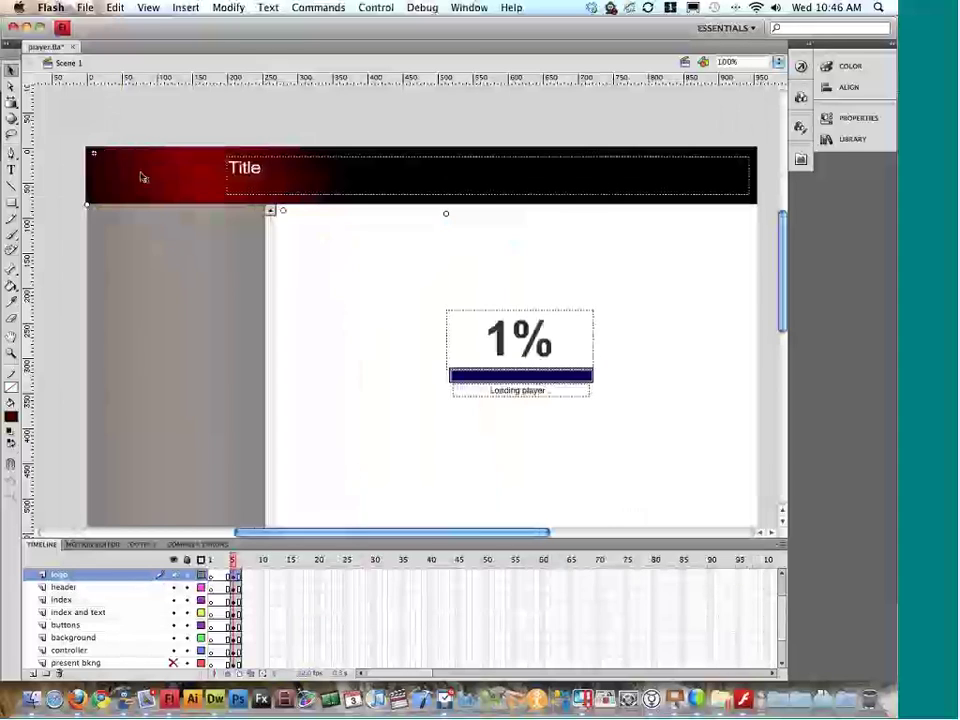
scroll(142, 177, "down", 5)
left_click(560, 327)
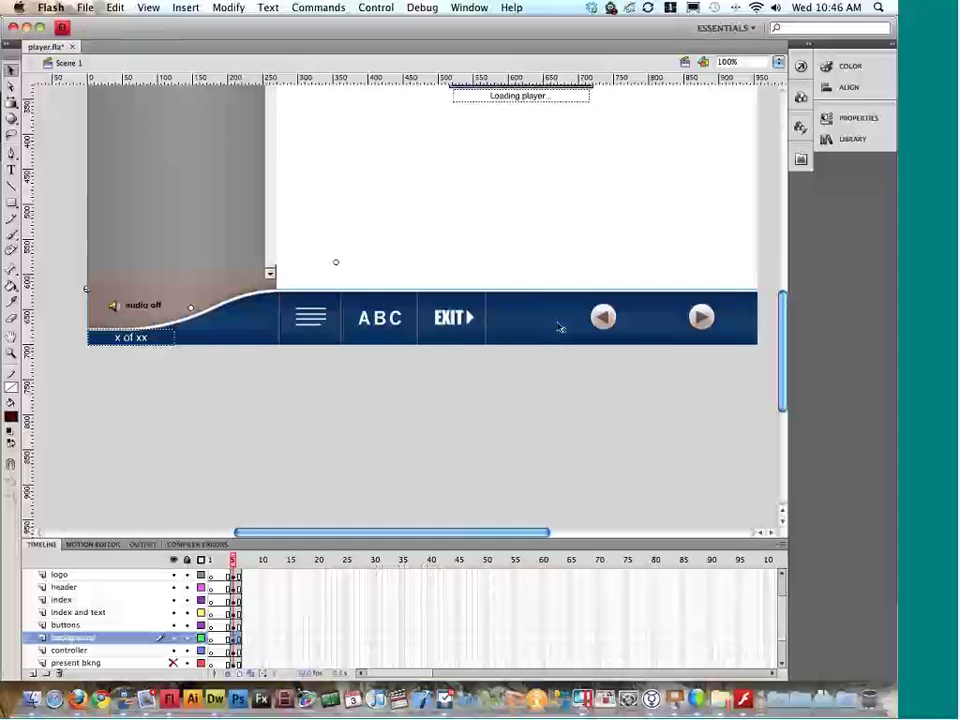
Step: Inside the 'bottom' symbol, draw a gradient rectangle covering the whole bottom bar
double_click(558, 326)
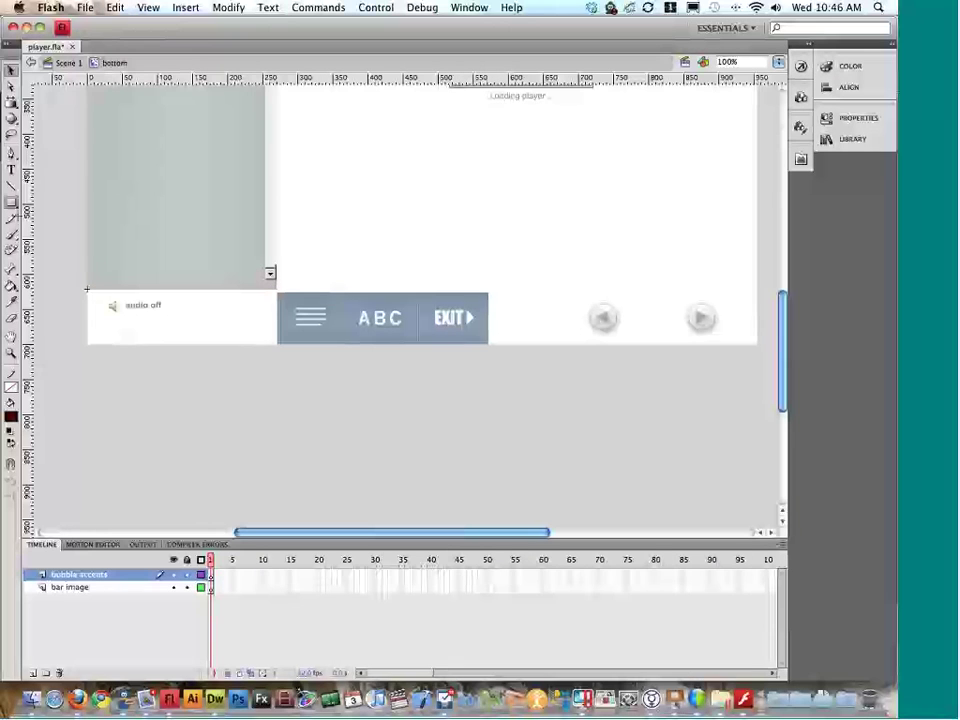
left_click_drag(86, 290, 757, 345)
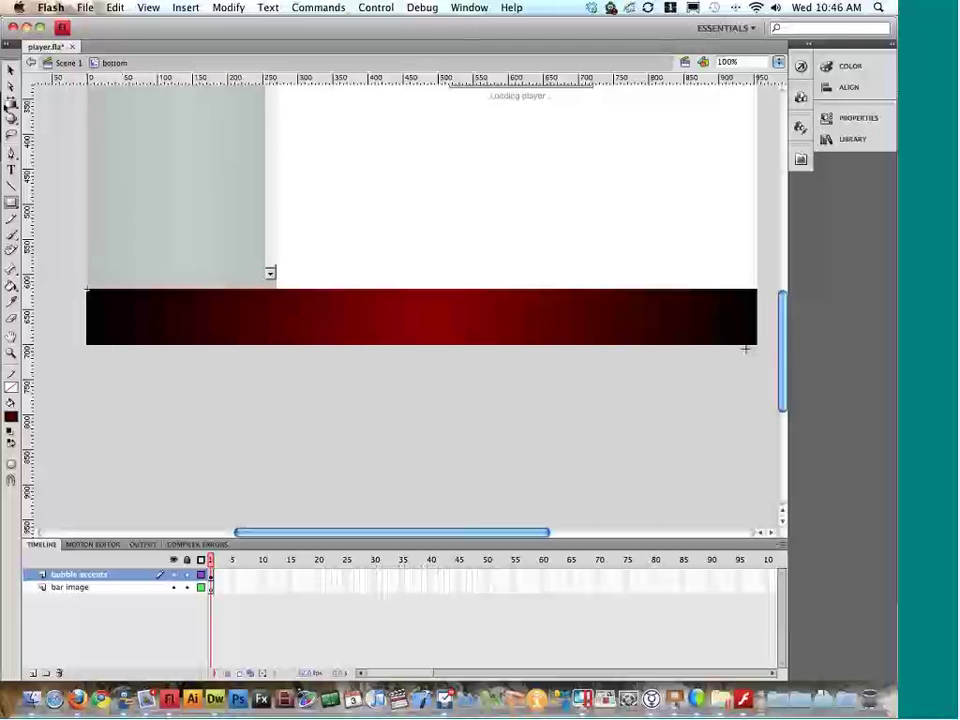
left_click(11, 68)
left_click(210, 576)
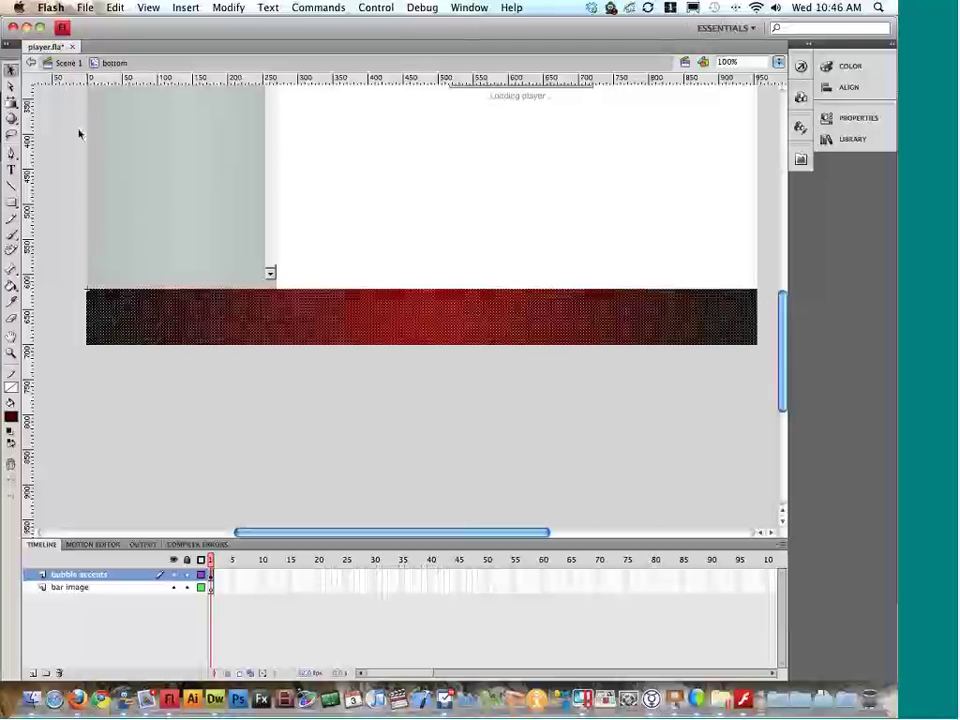
Step: Shift the radial gradient's red glow left, rotate and widen it, then return to Scene 1
left_click(11, 104)
left_click_drag(421, 315, 274, 310)
left_click_drag(565, 479, 491, 418)
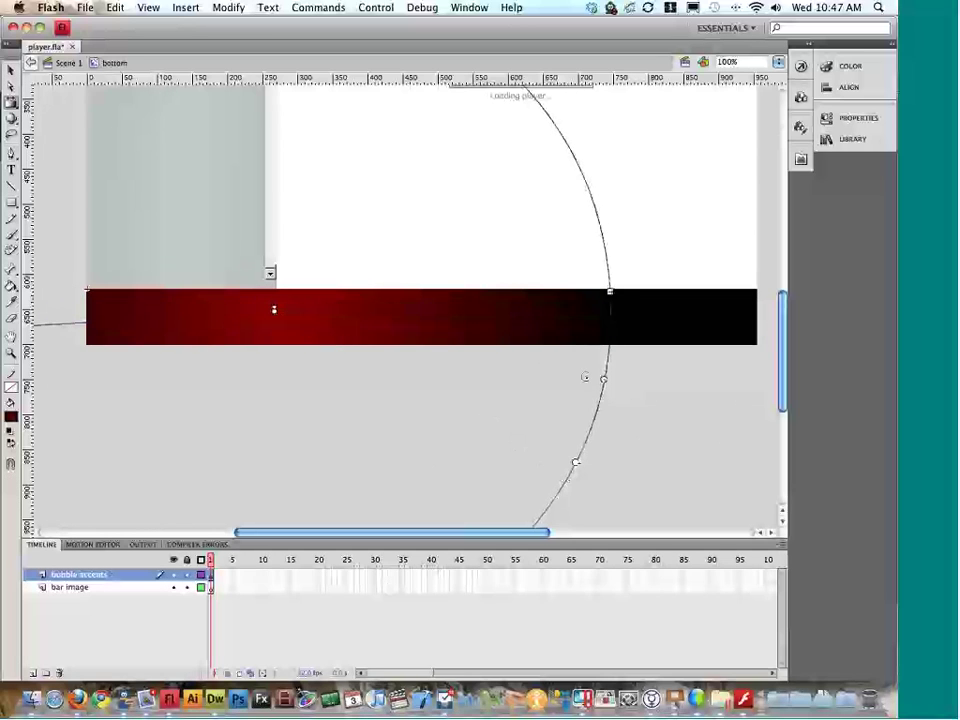
left_click_drag(588, 378, 440, 362)
left_click_drag(446, 302, 524, 296)
left_click_drag(519, 342, 516, 321)
left_click(575, 392)
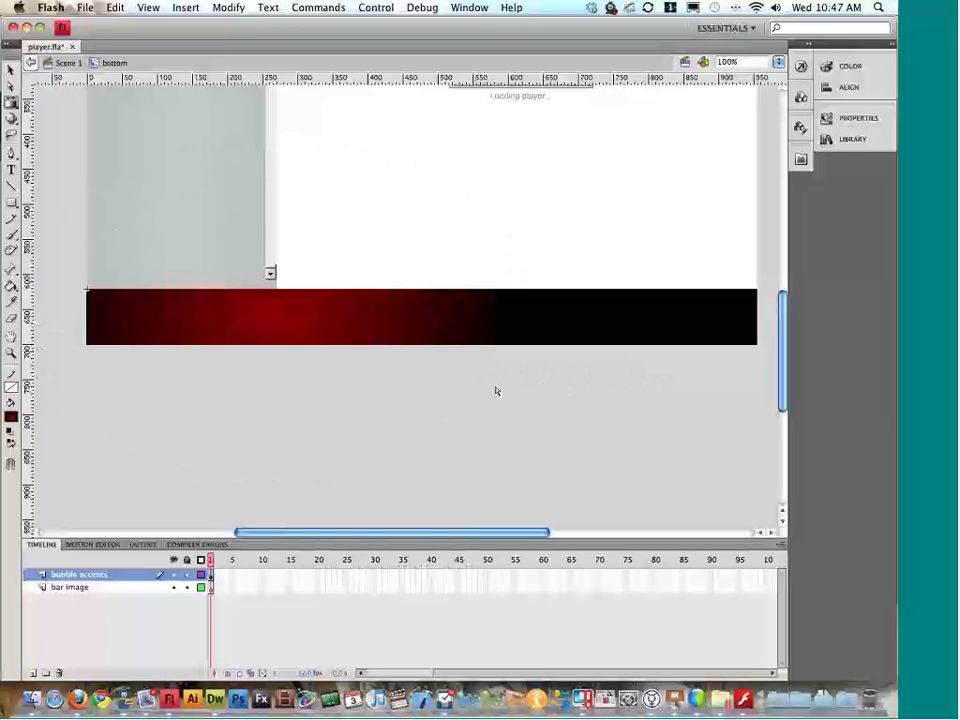
double_click(118, 154)
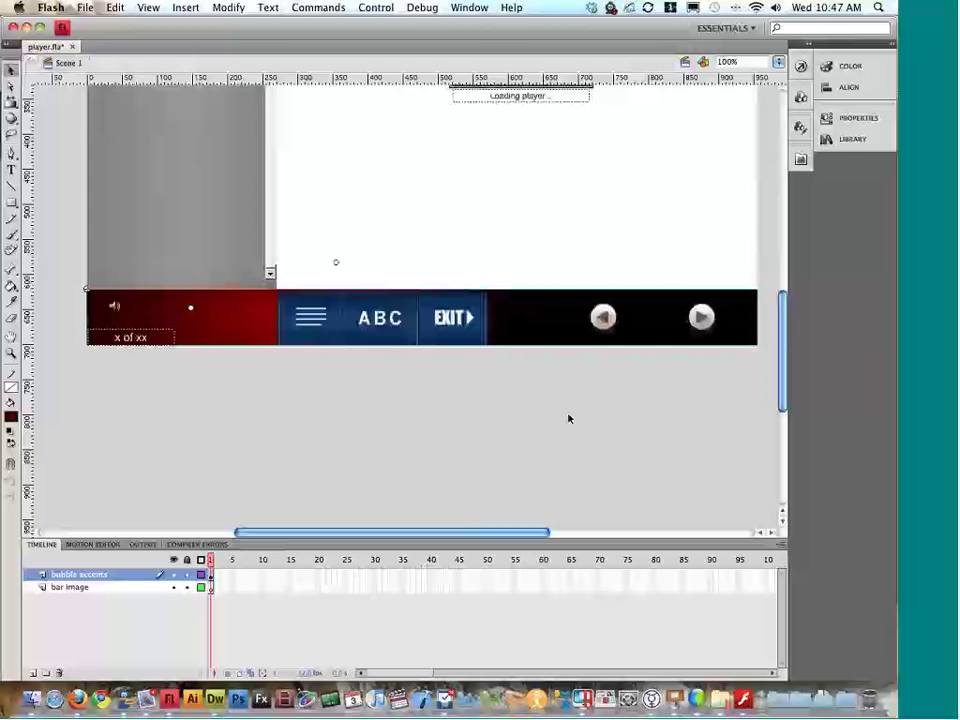
key("super+Return")
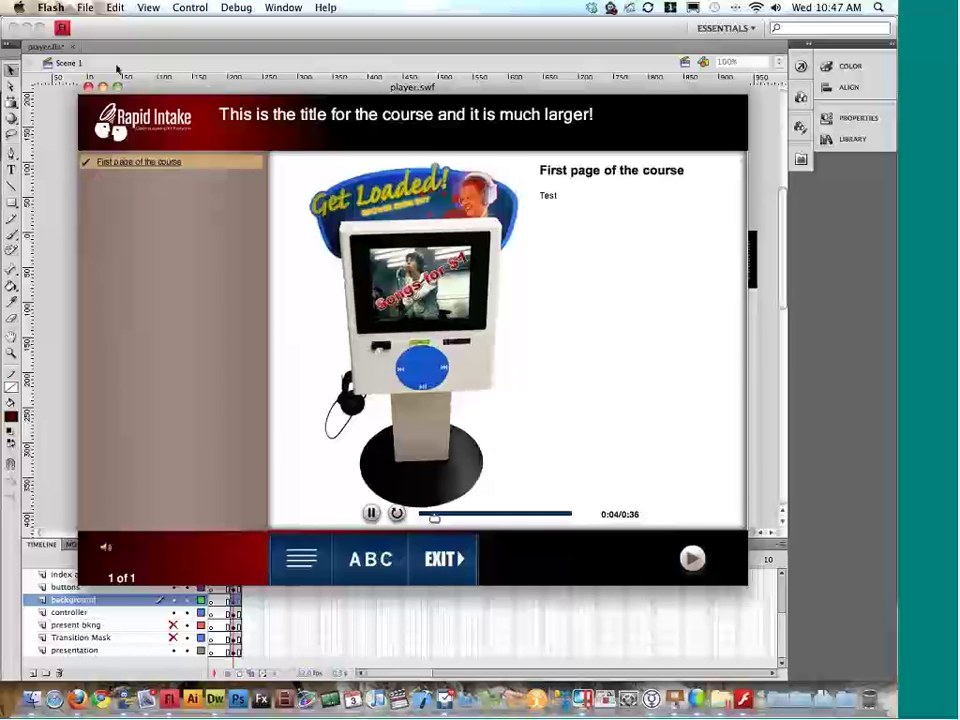
left_click(88, 87)
scroll(208, 225, "down", 5)
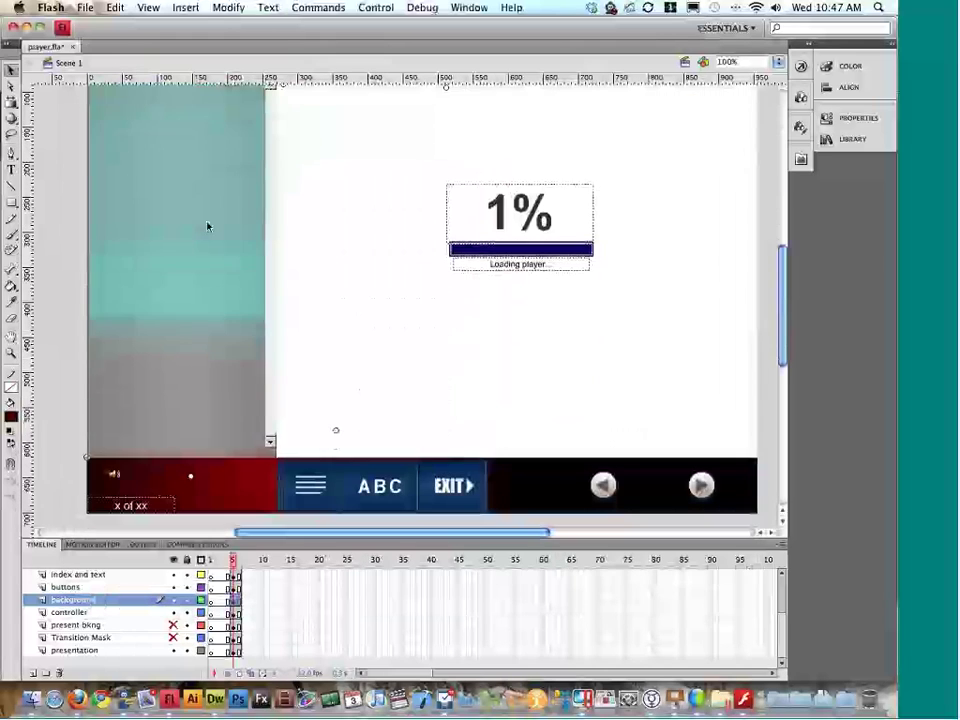
double_click(224, 415)
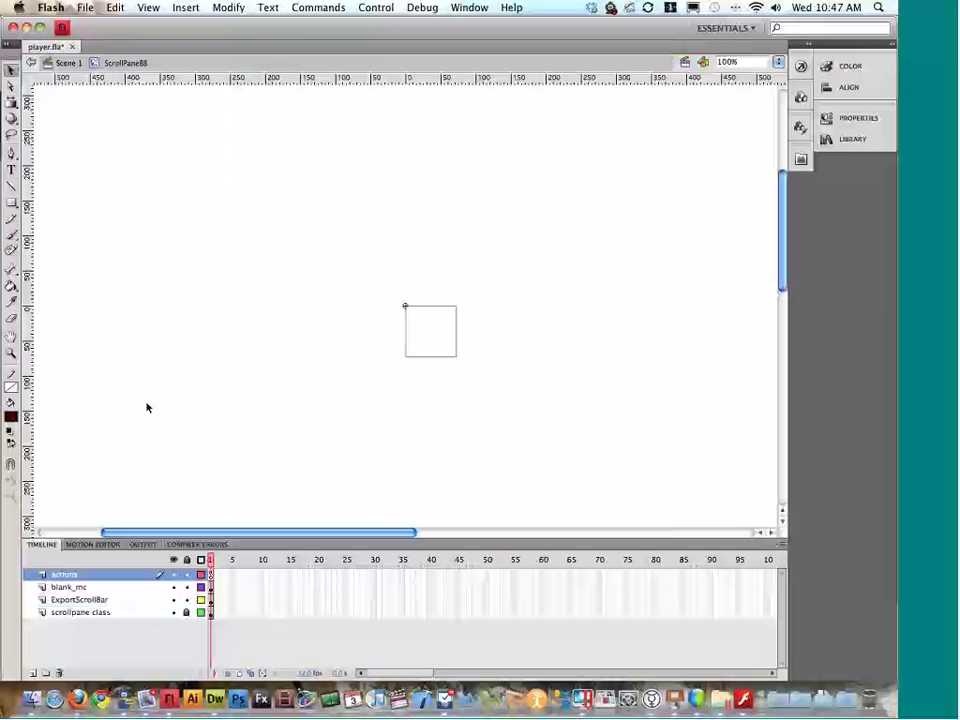
left_click(67, 63)
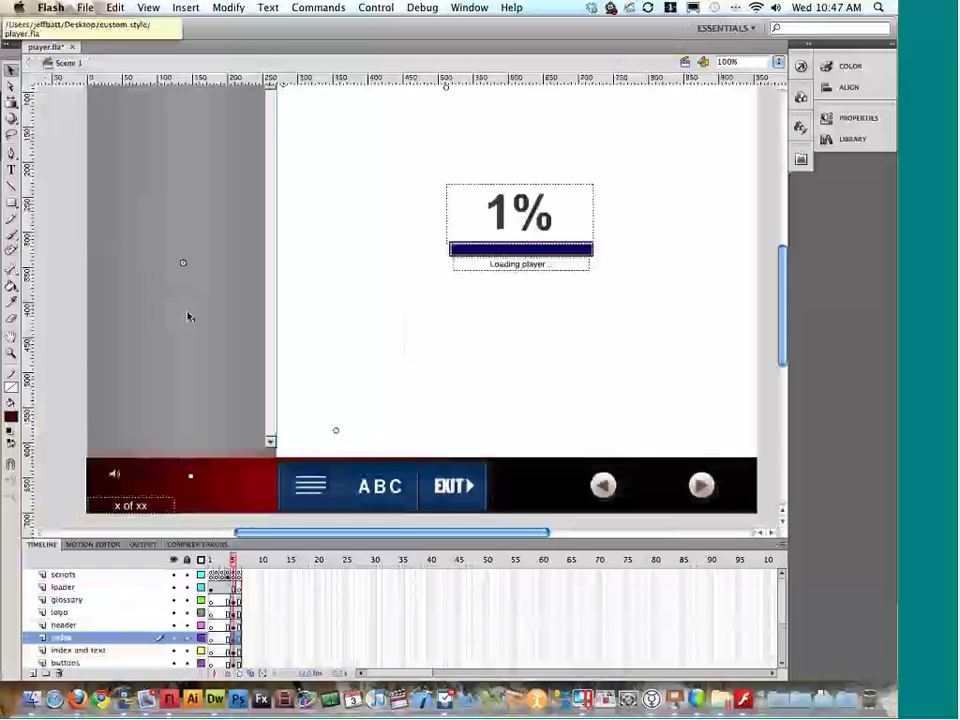
left_click(114, 459)
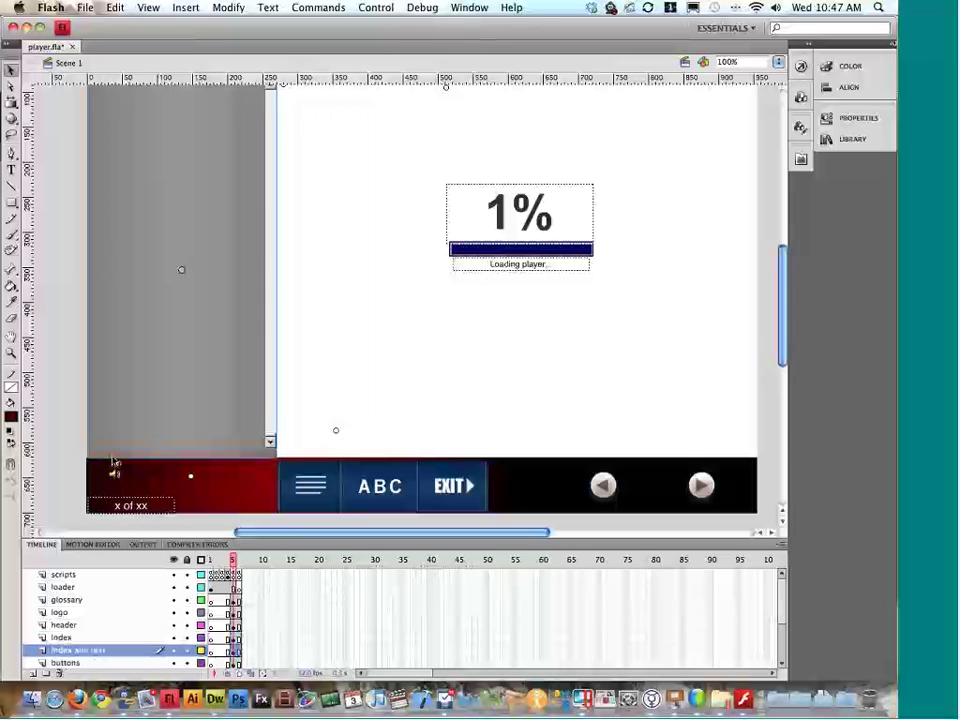
left_click(830, 118)
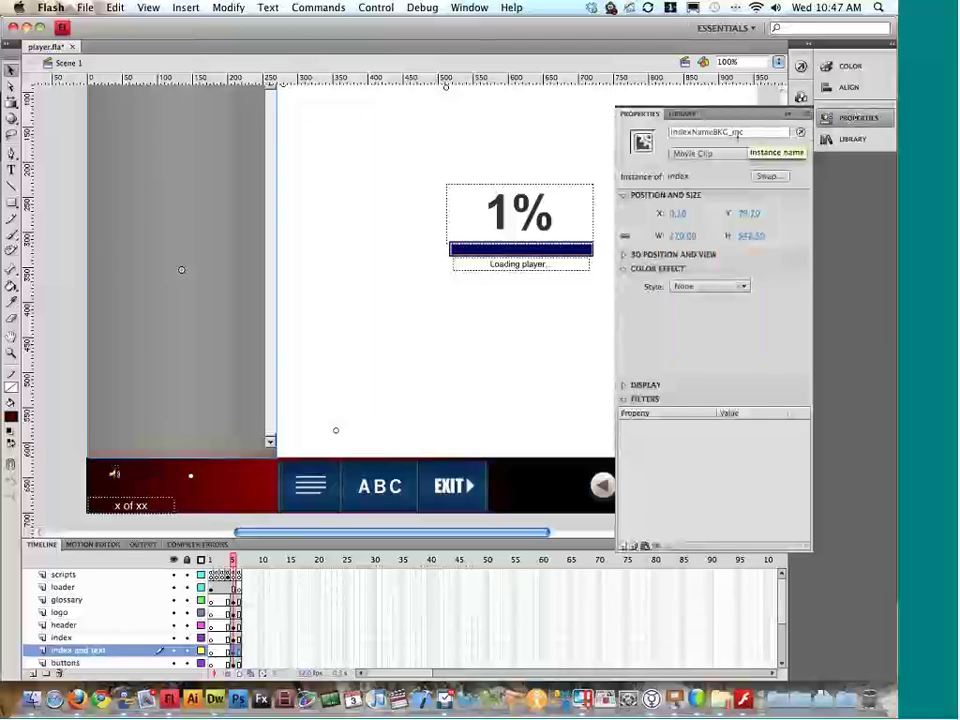
left_click(622, 96)
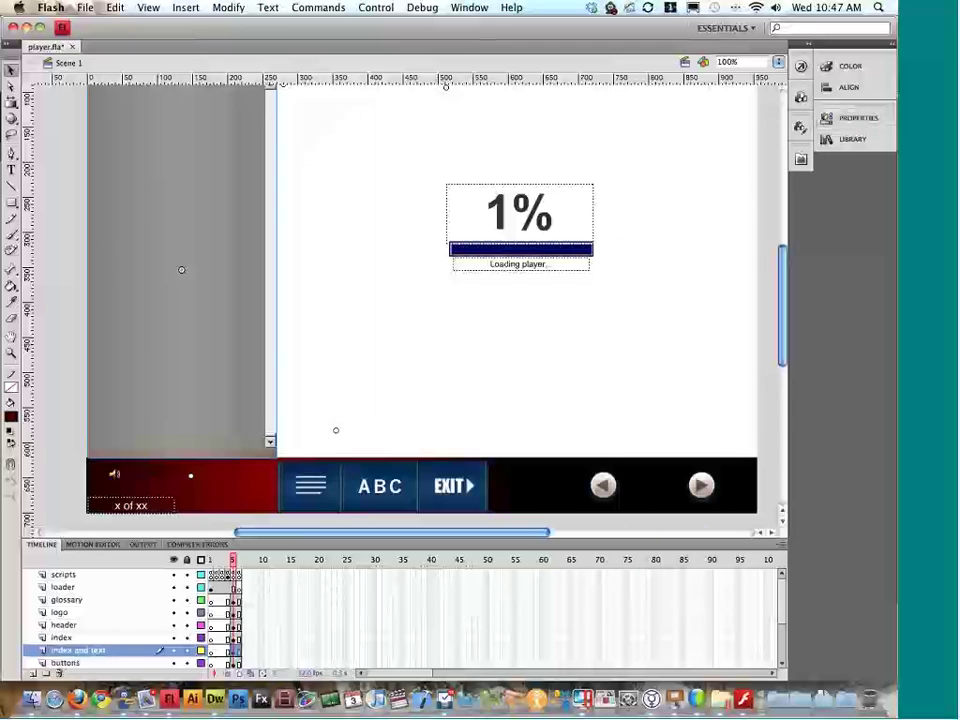
Step: Inside the index symbol, draw a rectangle covering the left index panel
double_click(140, 457)
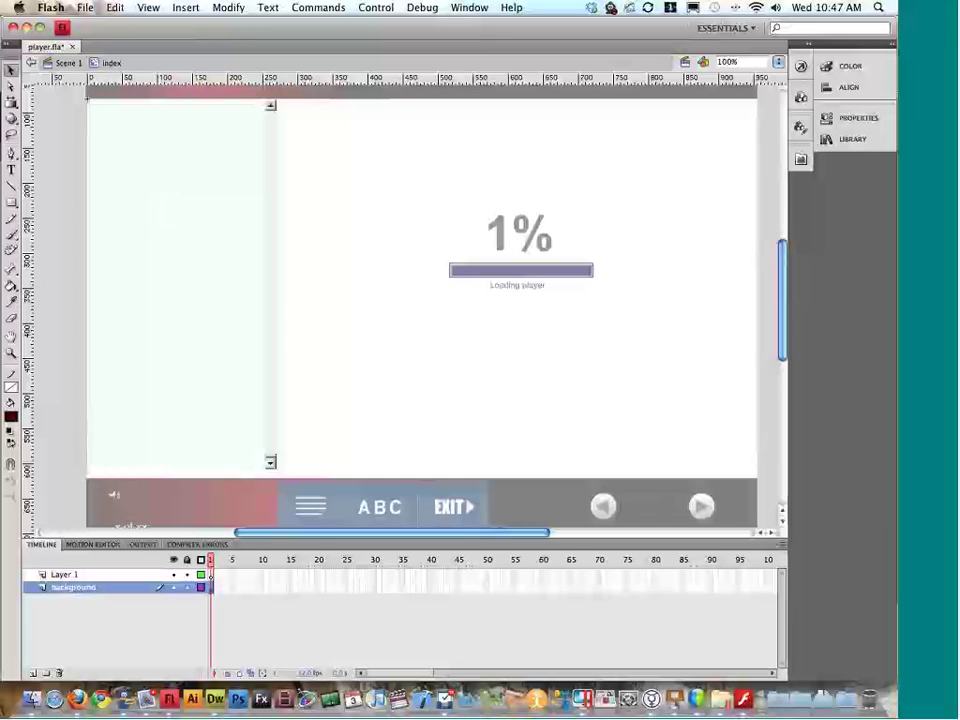
left_click(11, 201)
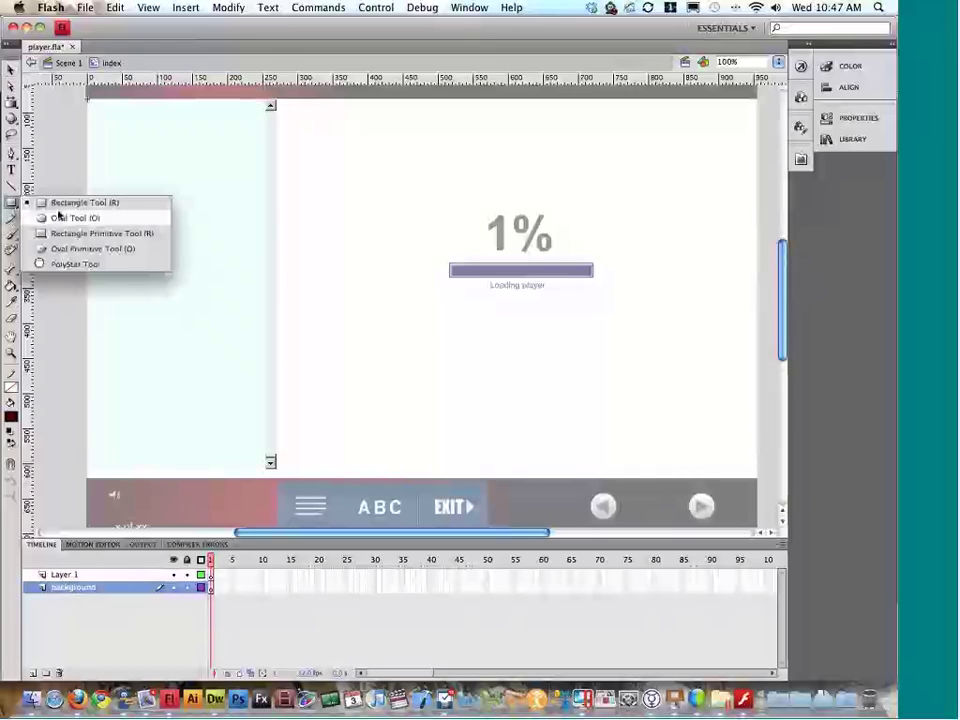
left_click(62, 204)
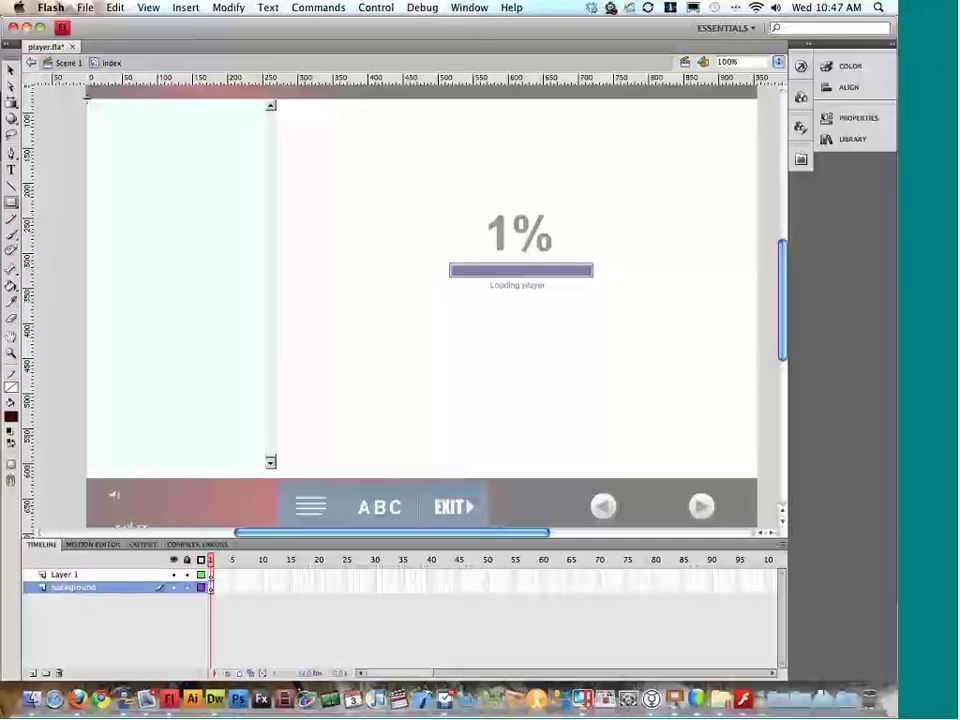
left_click_drag(86, 97, 280, 482)
key("v")
left_click(165, 182)
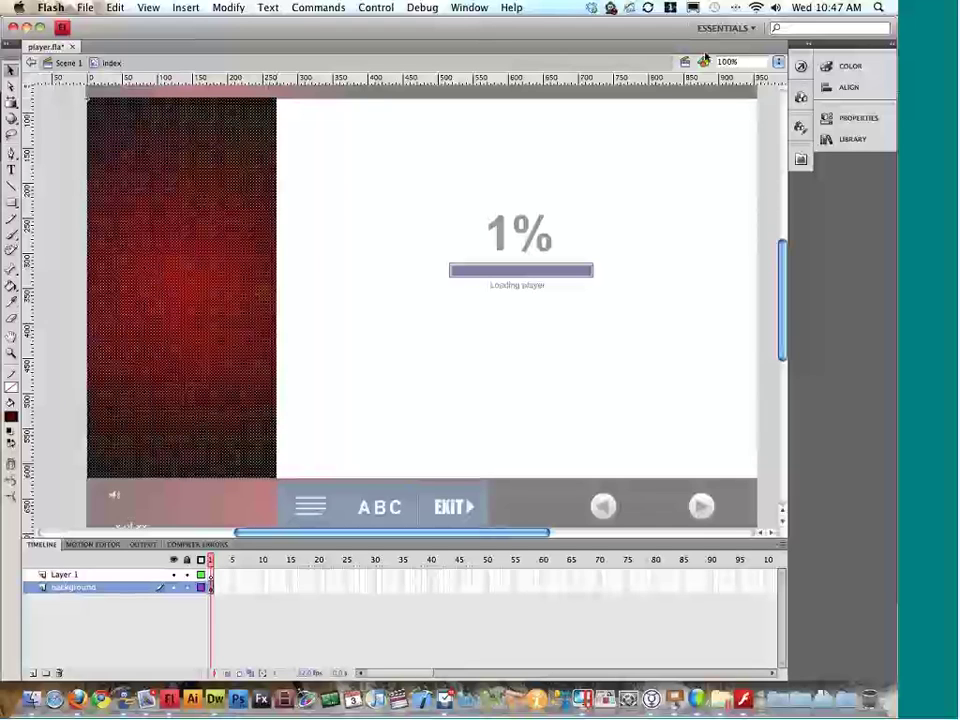
Step: Set the panel's gradient stops to dark grey and light grey #9D9D9D, then test the movie
left_click(848, 66)
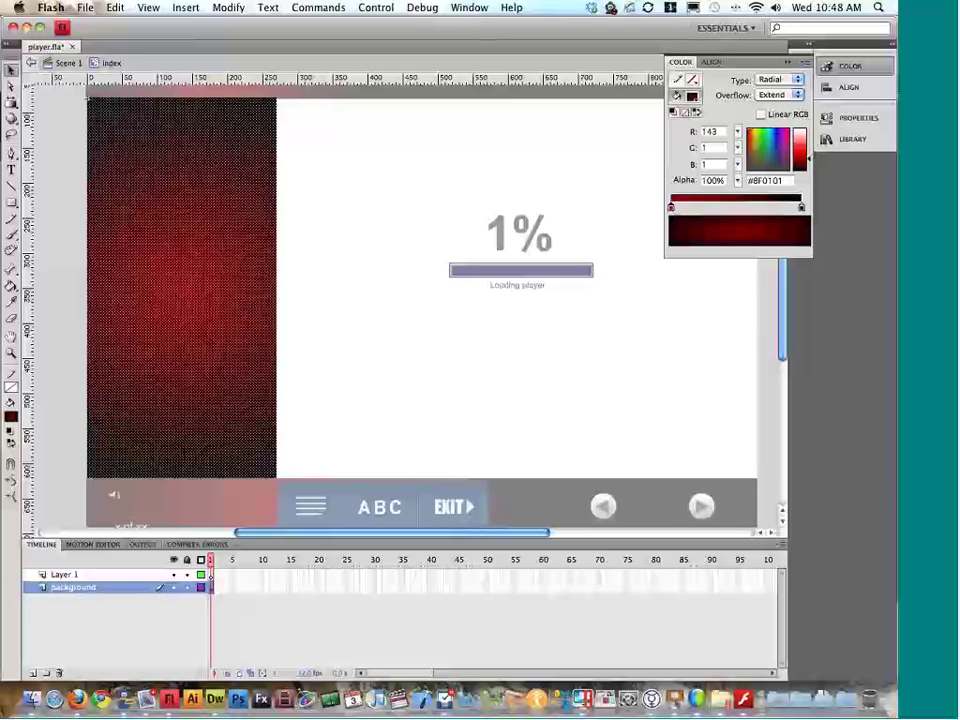
left_click_drag(760, 173, 802, 144)
left_click(801, 208)
left_click_drag(811, 158, 810, 144)
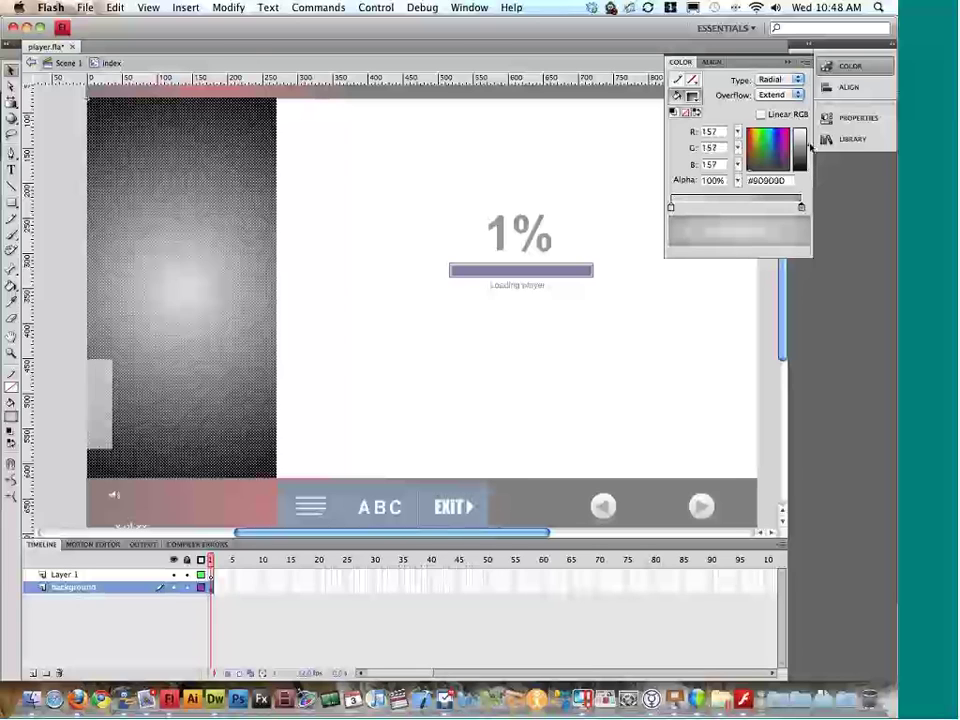
double_click(71, 156)
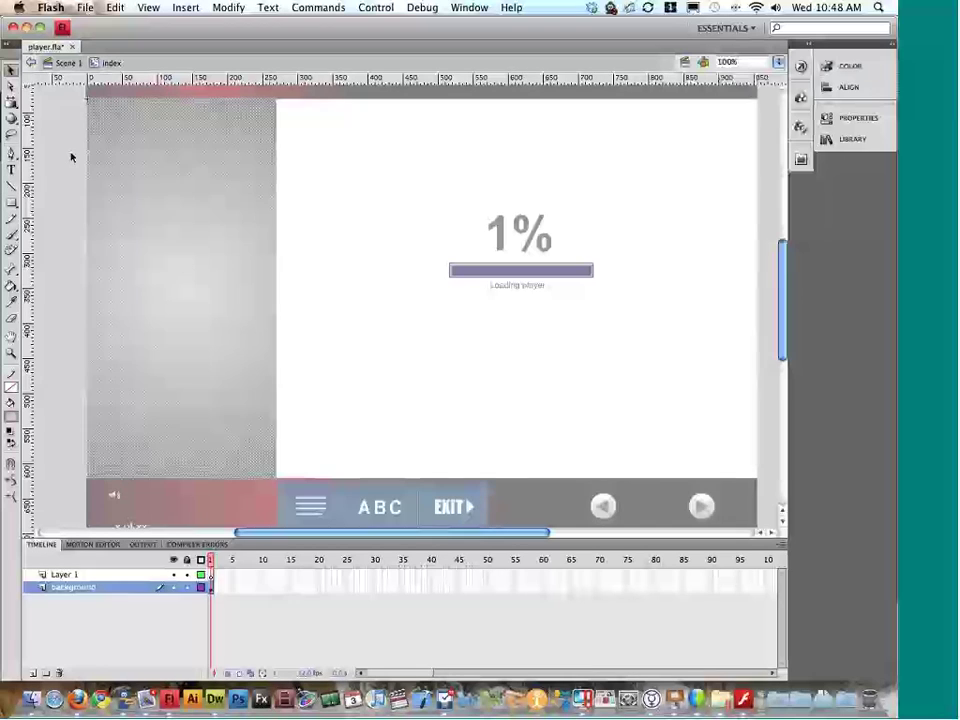
key("super+Return")
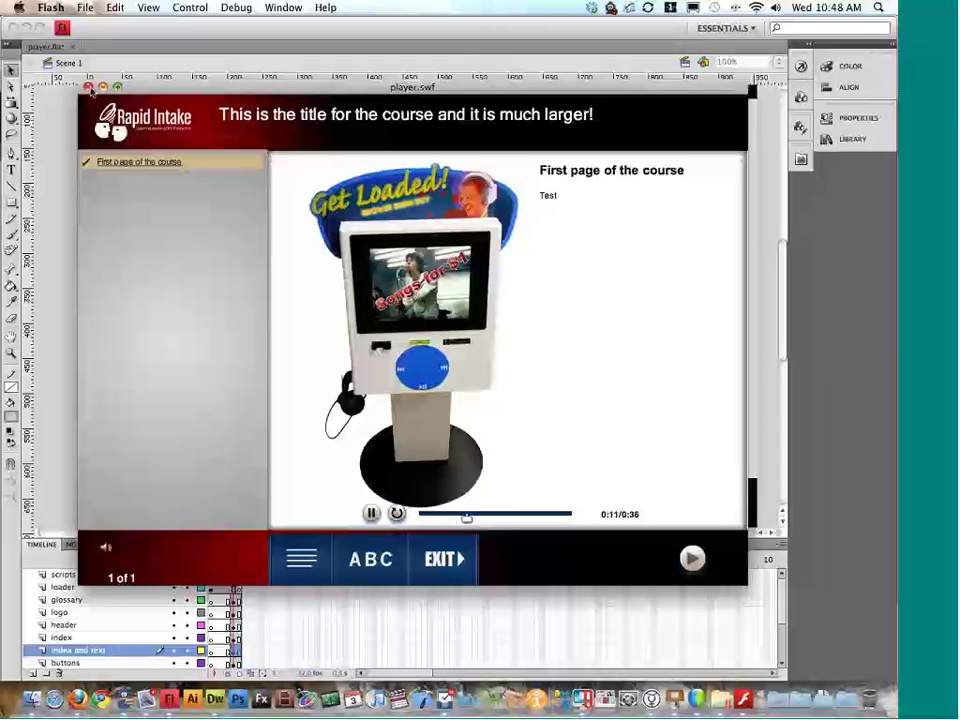
Step: Close the test window and select the grey index panel artwork among its layers
key("super+w")
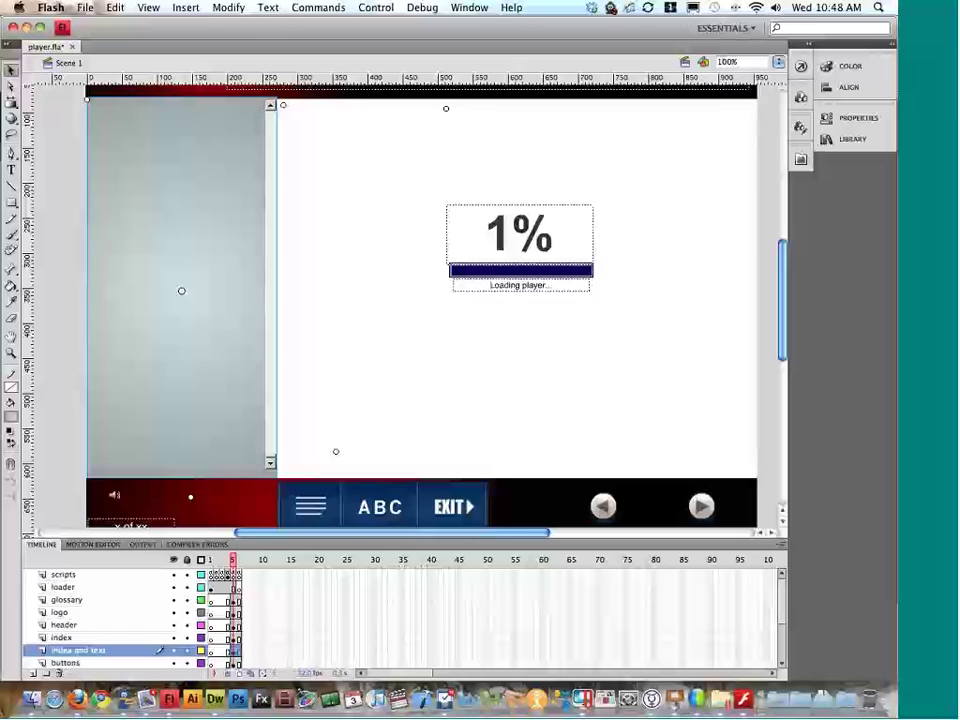
left_click(148, 494)
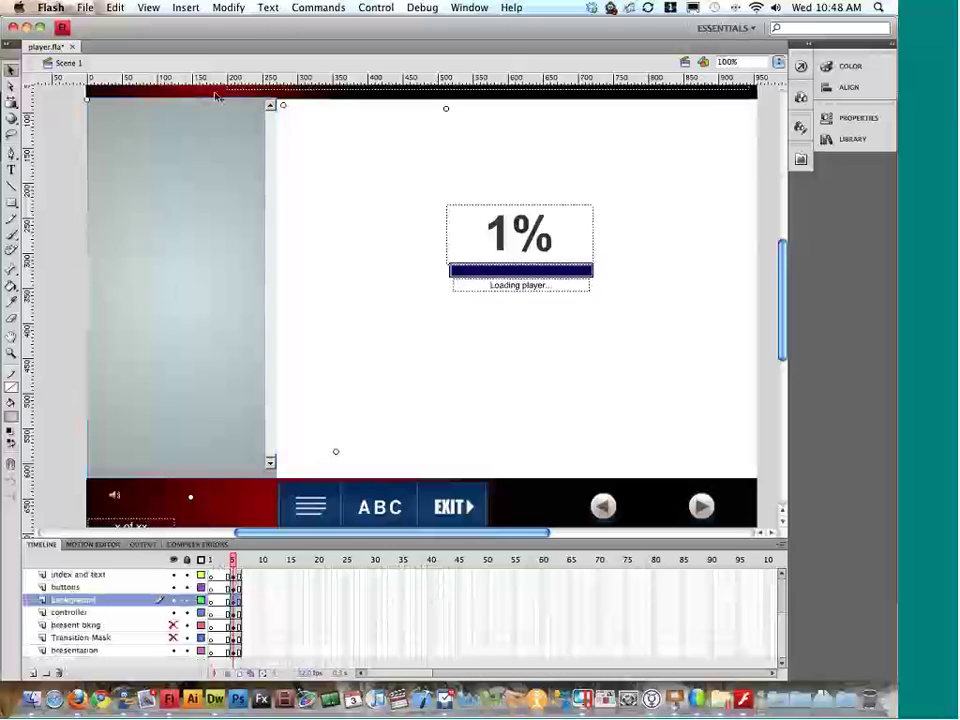
left_click(247, 204)
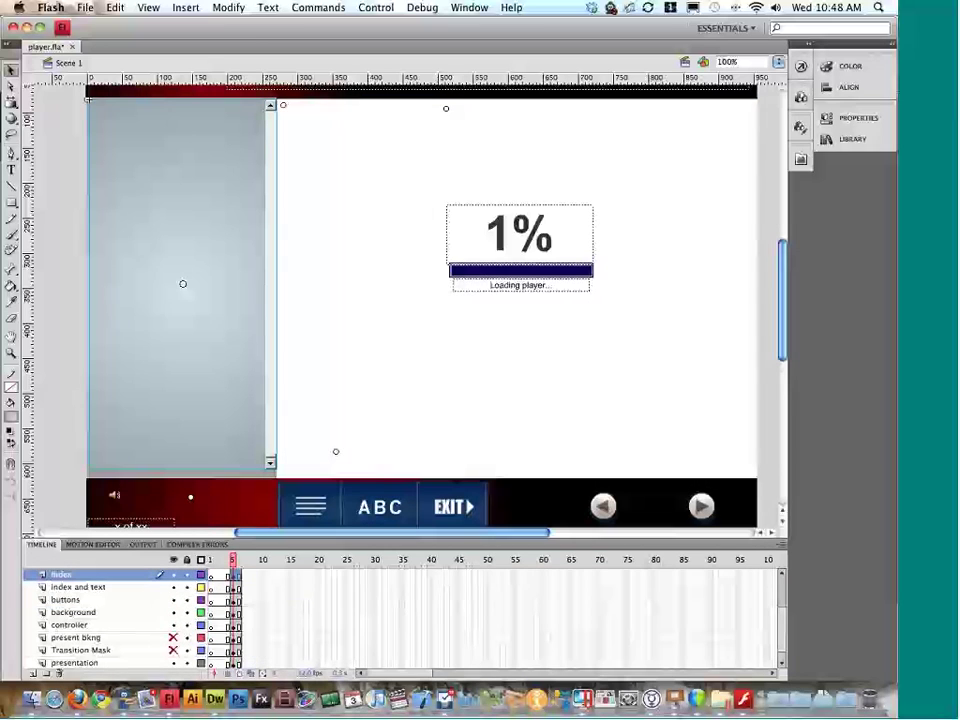
scroll(118, 592, "up", 3)
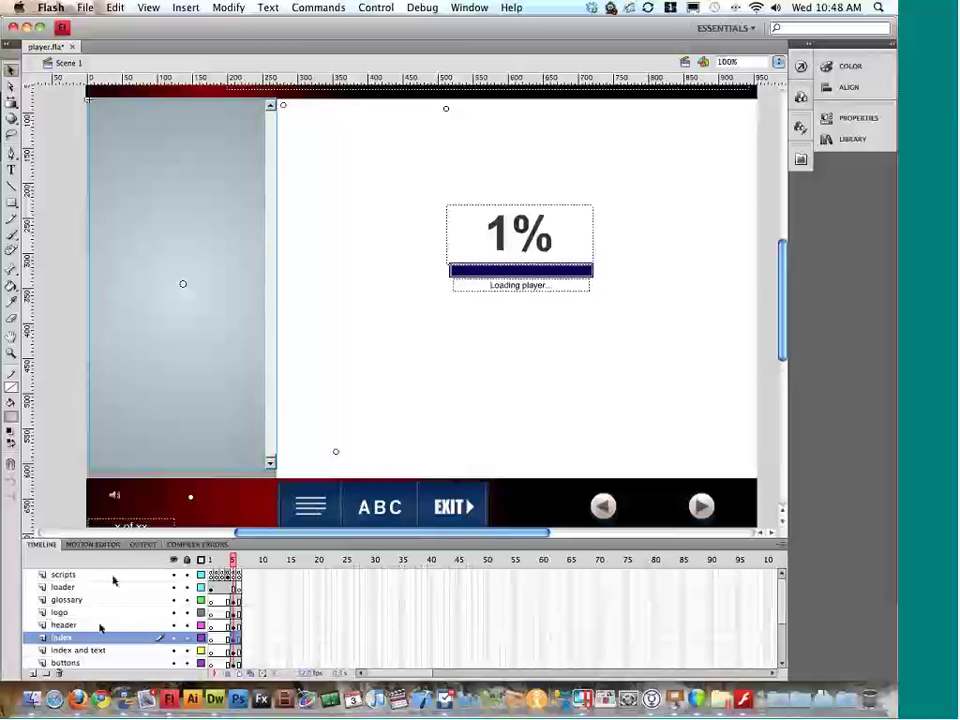
left_click(212, 99)
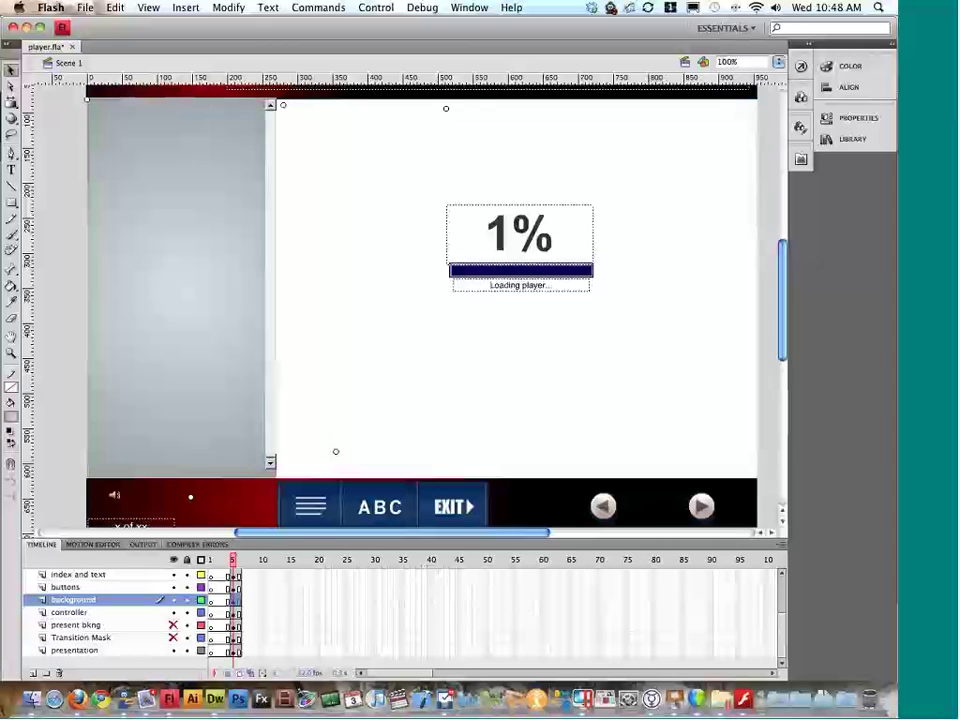
left_click(227, 121)
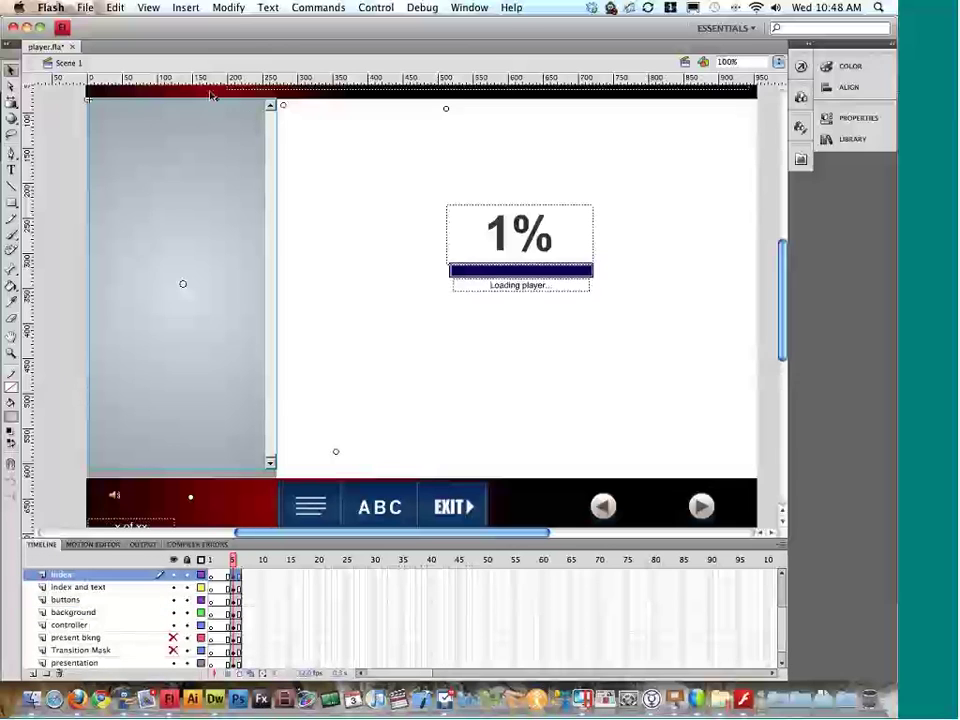
left_click(210, 94)
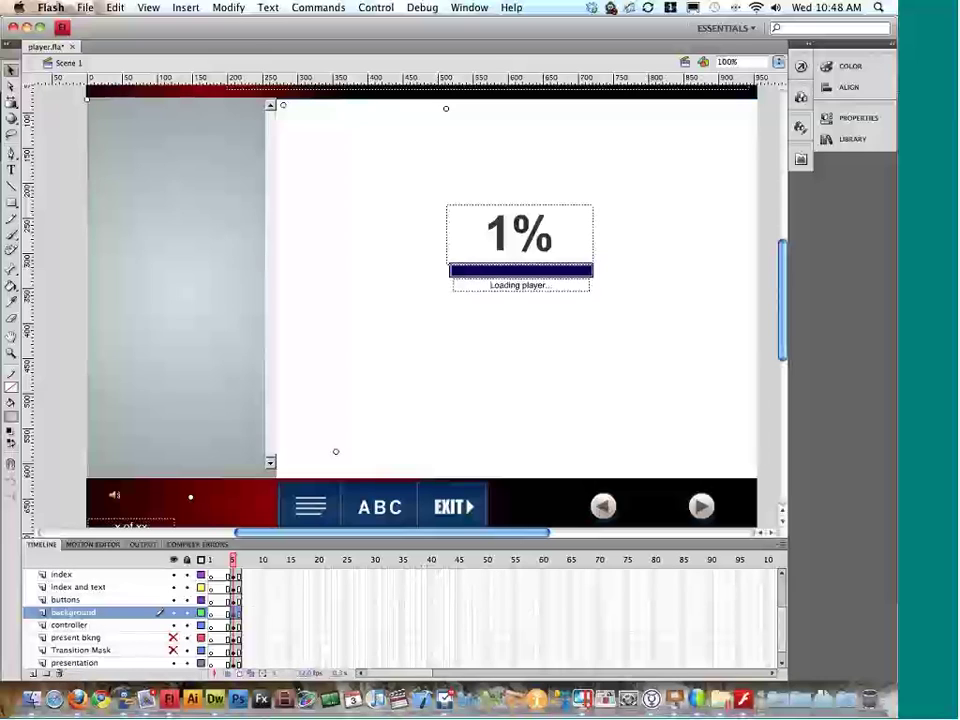
left_click(137, 218)
Step: Widen the grey index panel slightly to the right with Free Transform
left_click(214, 483)
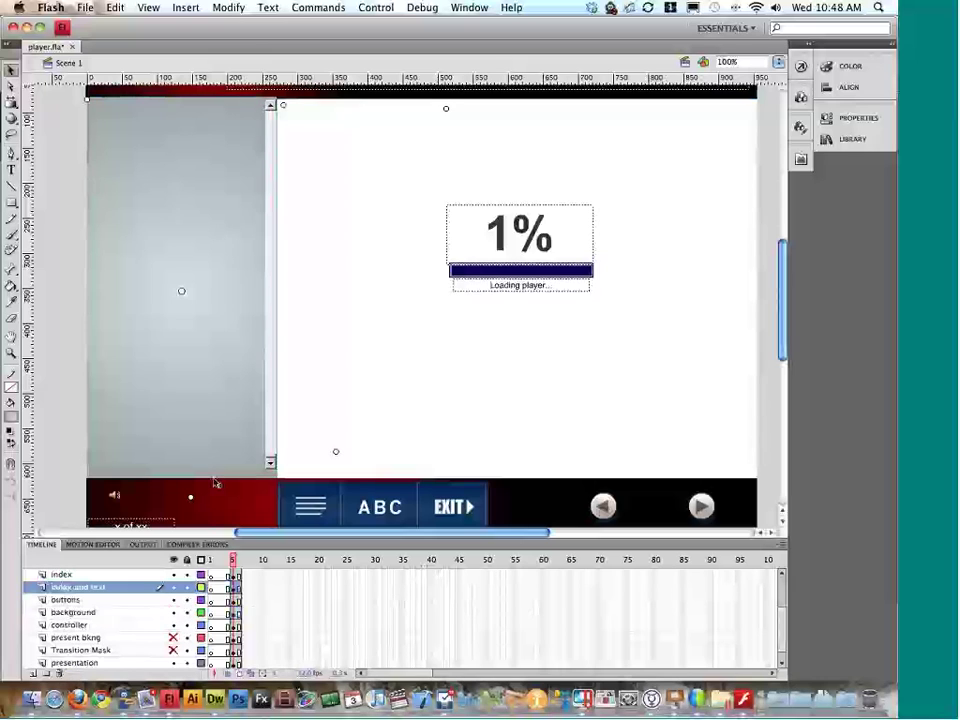
key("q")
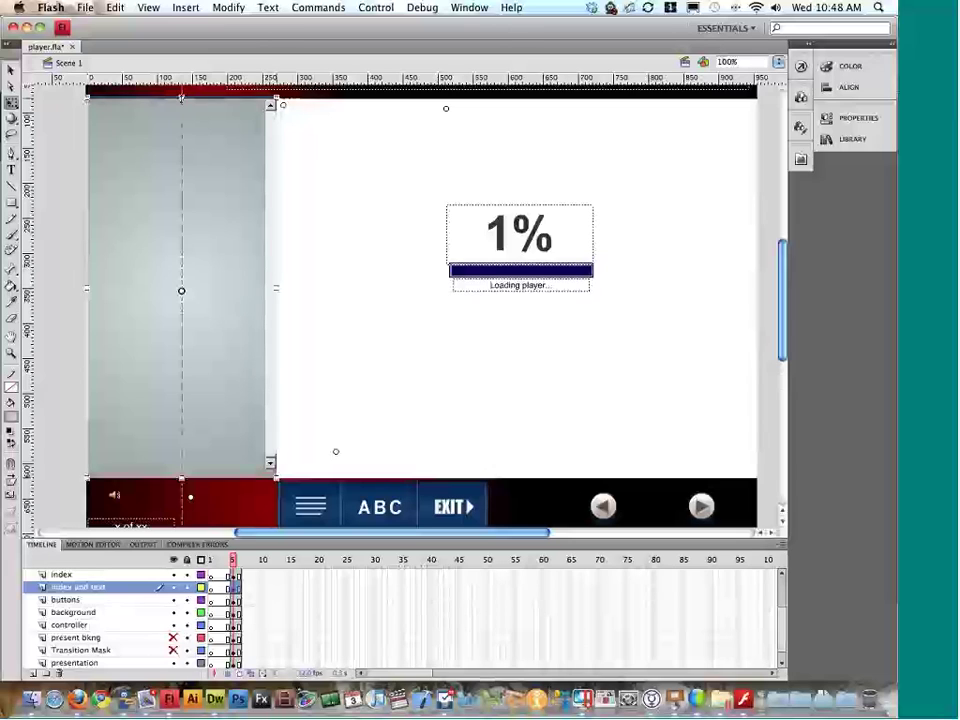
left_click_drag(181, 99, 186, 101)
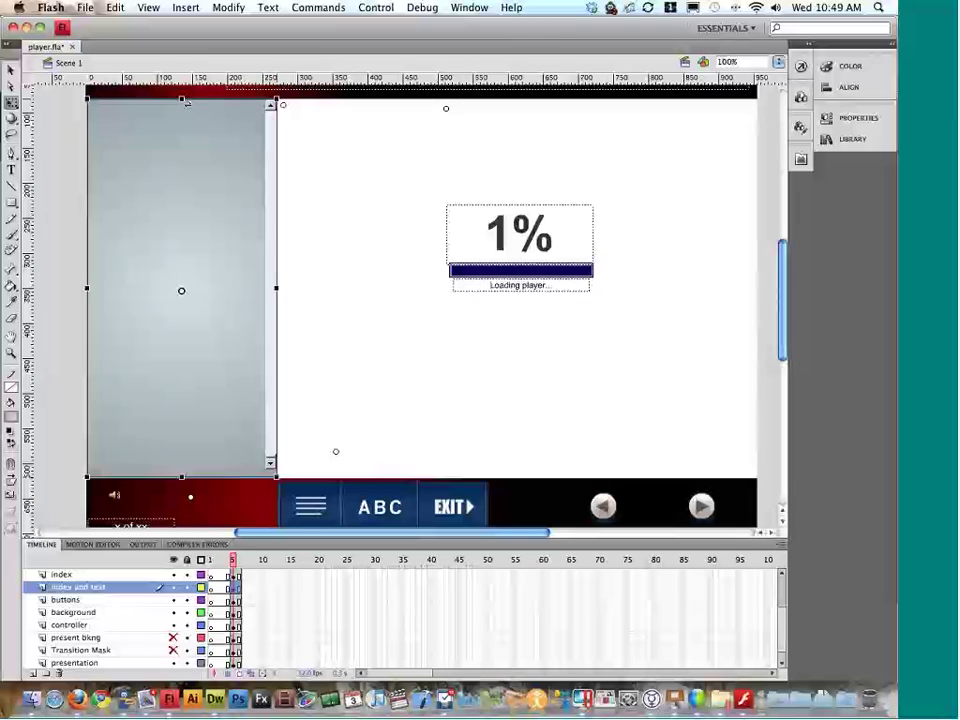
left_click(153, 133)
left_click(180, 137)
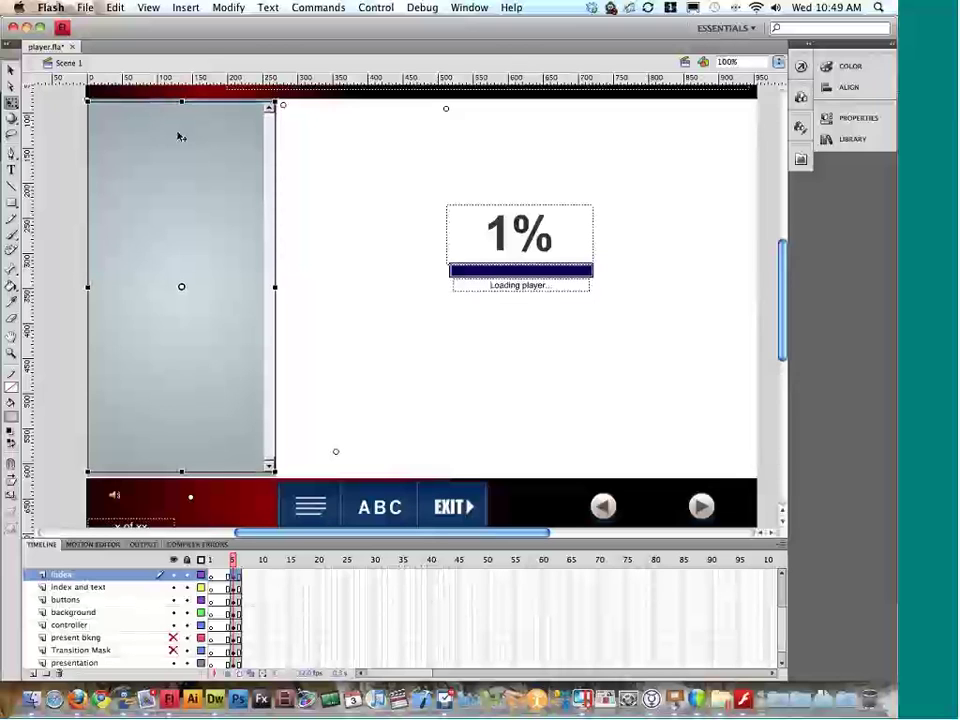
Step: Test the movie, then unhide the present bkng layer
key("super+Return")
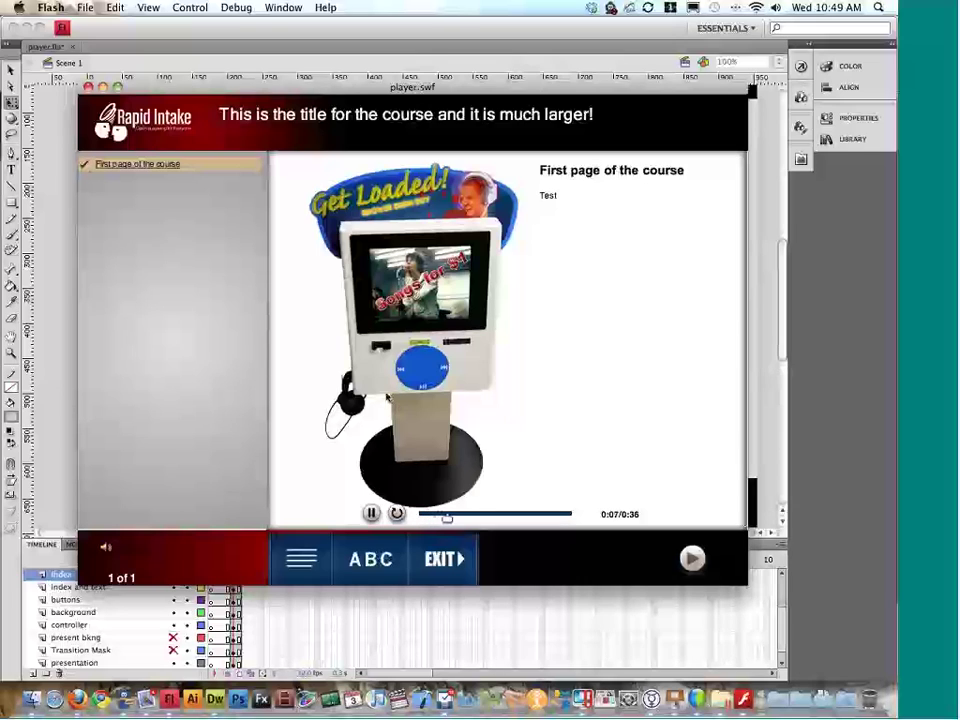
left_click(88, 88)
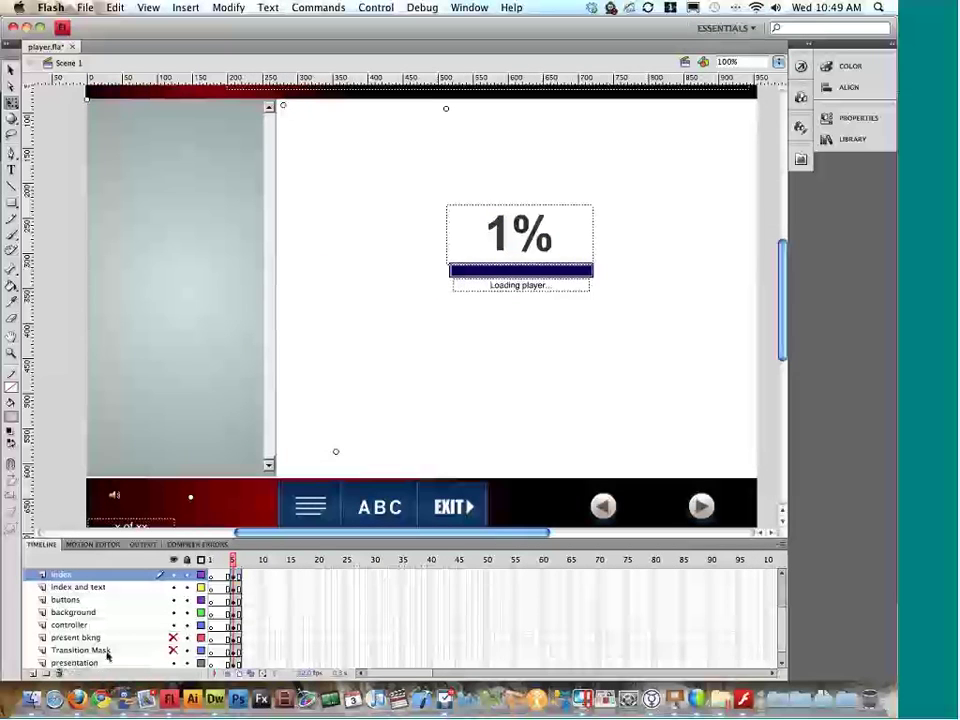
left_click(174, 637)
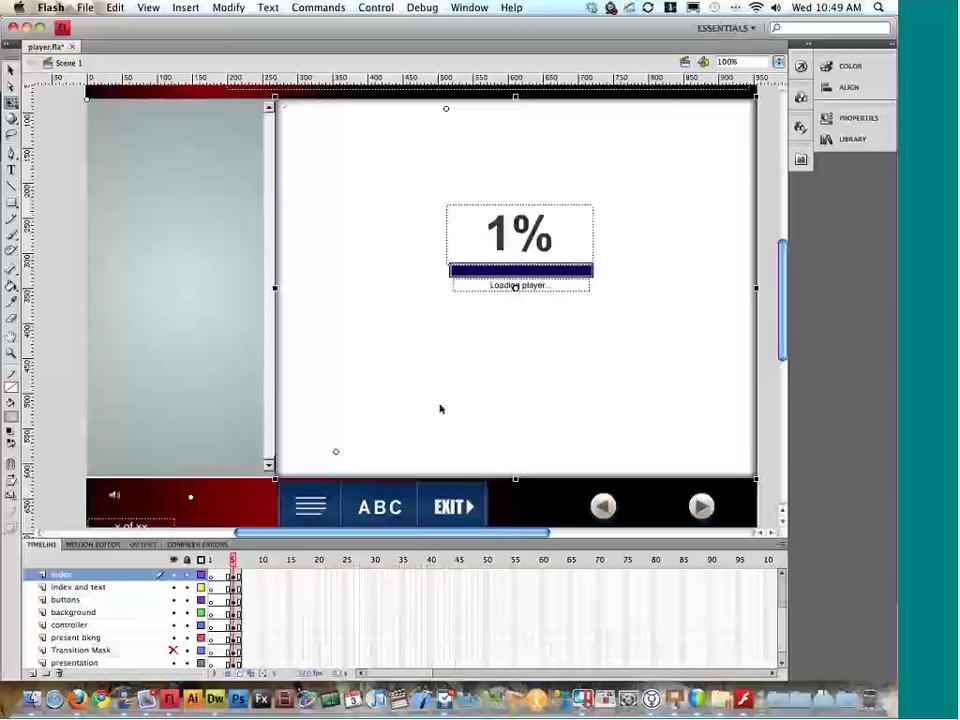
Step: Deselect the presentation background, save player.fla, and test-run the movie
left_click(515, 287)
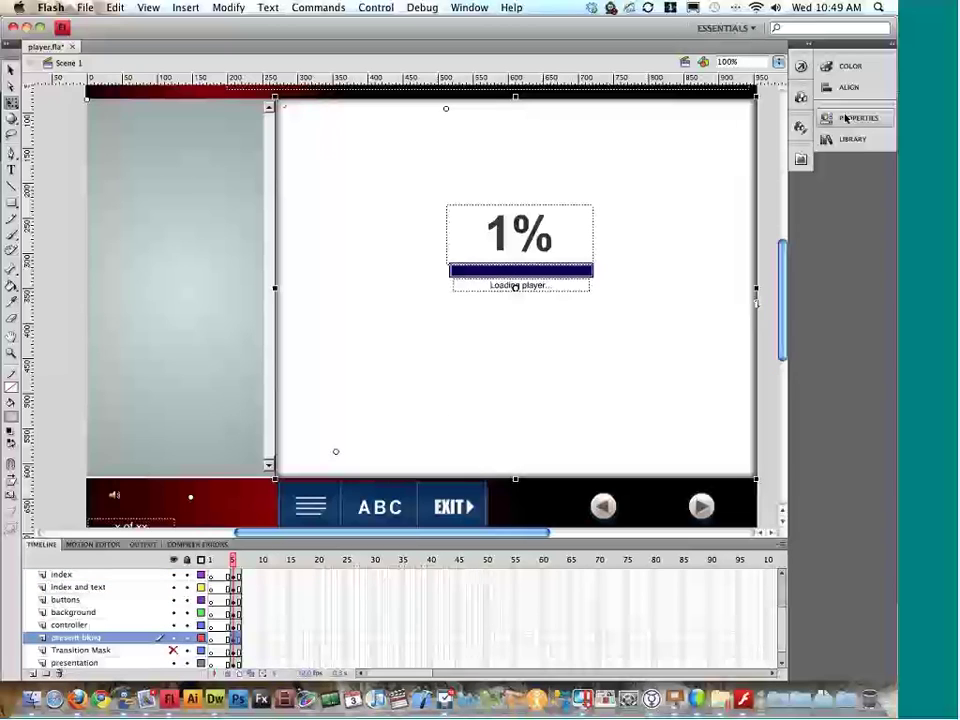
left_click(757, 163)
key("super+s")
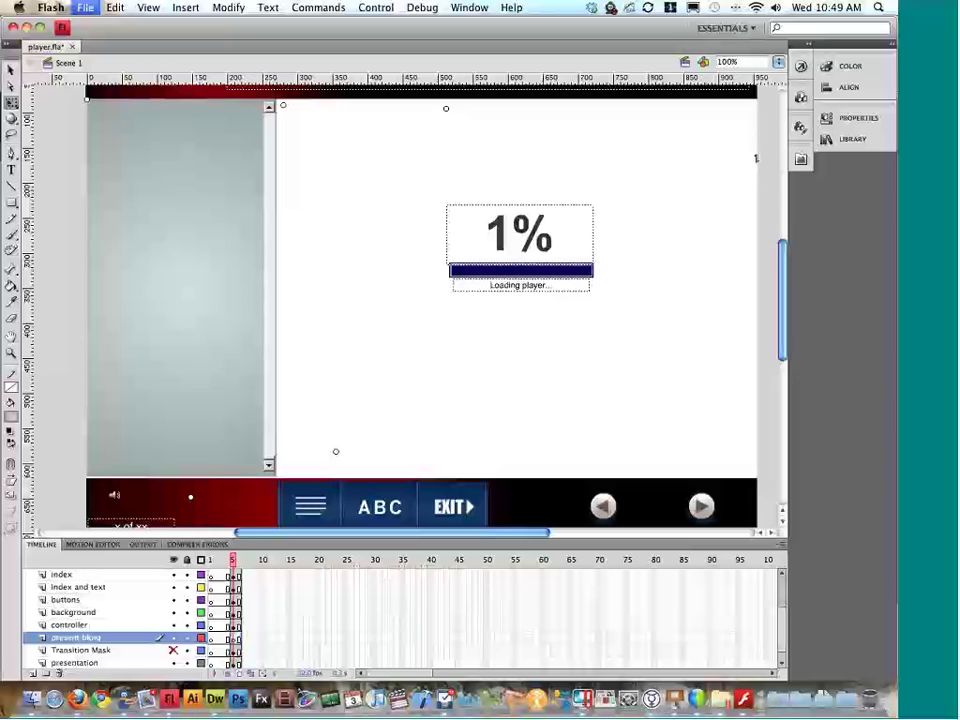
key("super+Return")
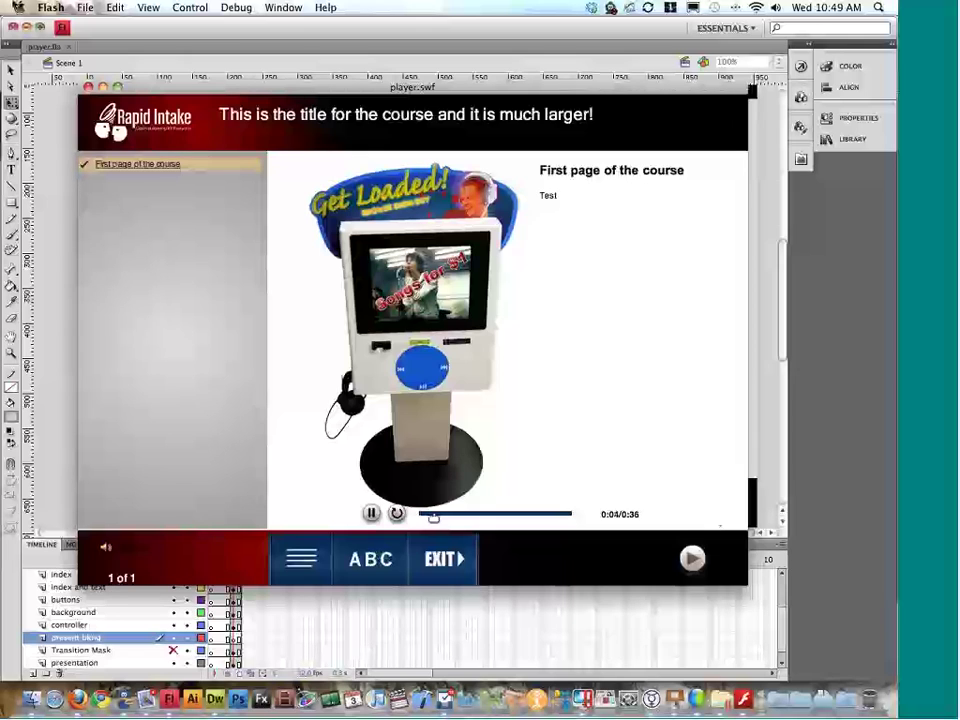
left_click(88, 87)
Step: Extend the index-and-text panel's bottom edge down to the bottom bar and test again
left_click(188, 470)
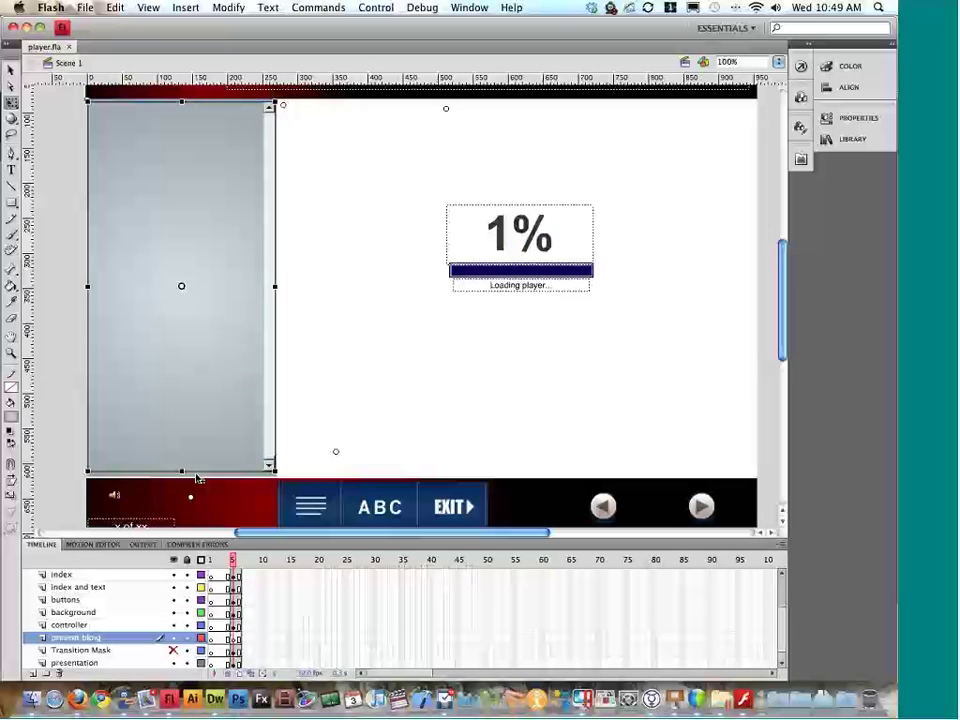
left_click(78, 587)
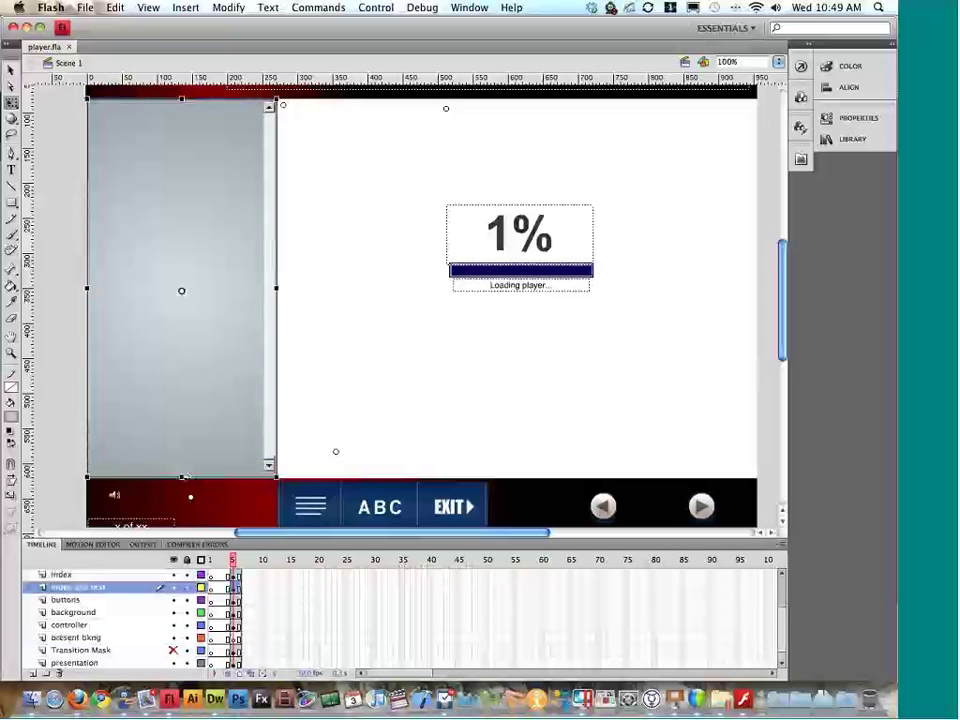
left_click_drag(181, 477, 168, 477)
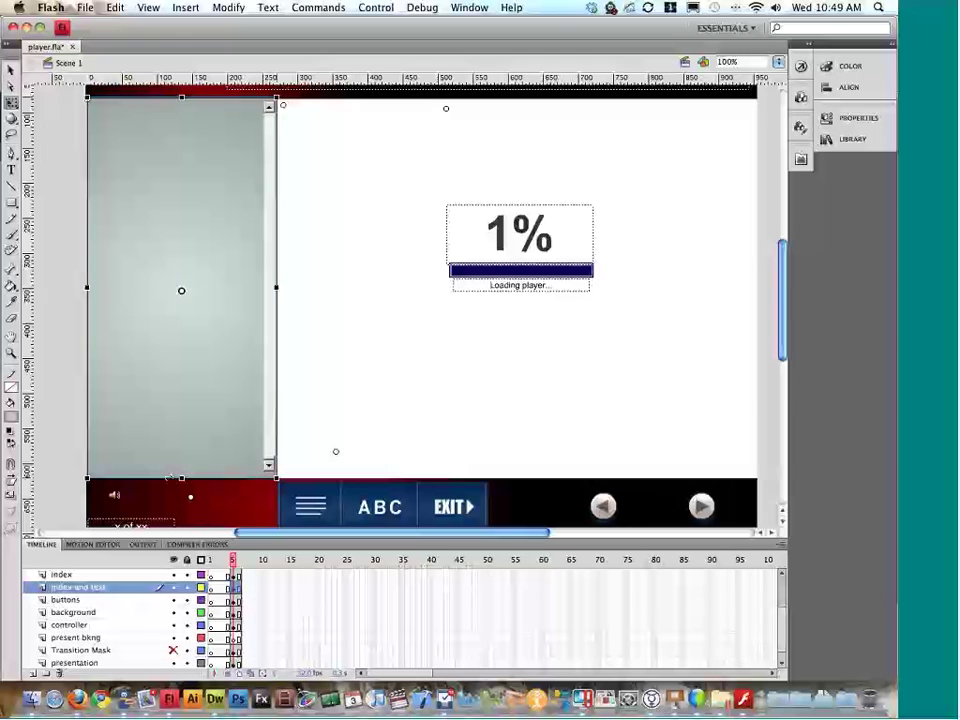
key("super+Return")
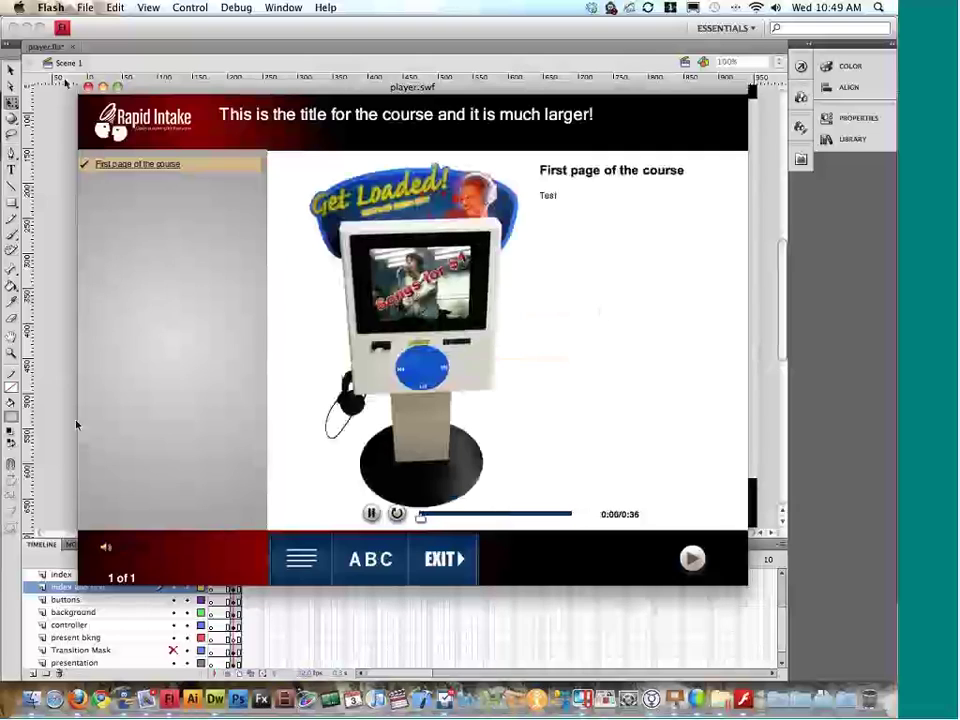
left_click(88, 87)
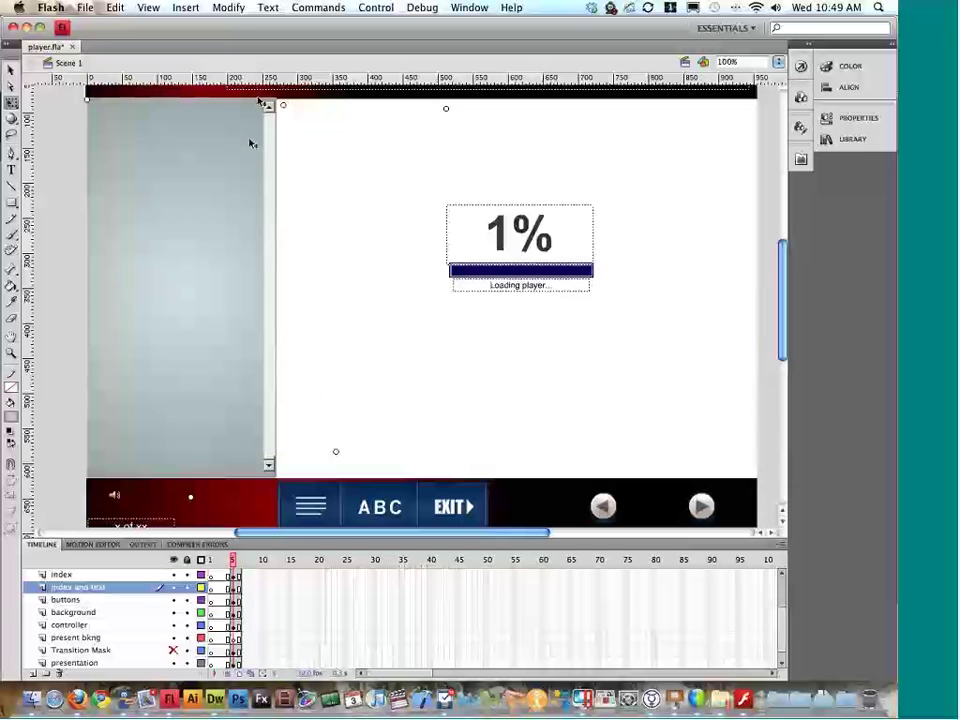
Step: Reshape the index-and-text panel's gradient with Gradient Transform and preview the player
left_click(259, 101)
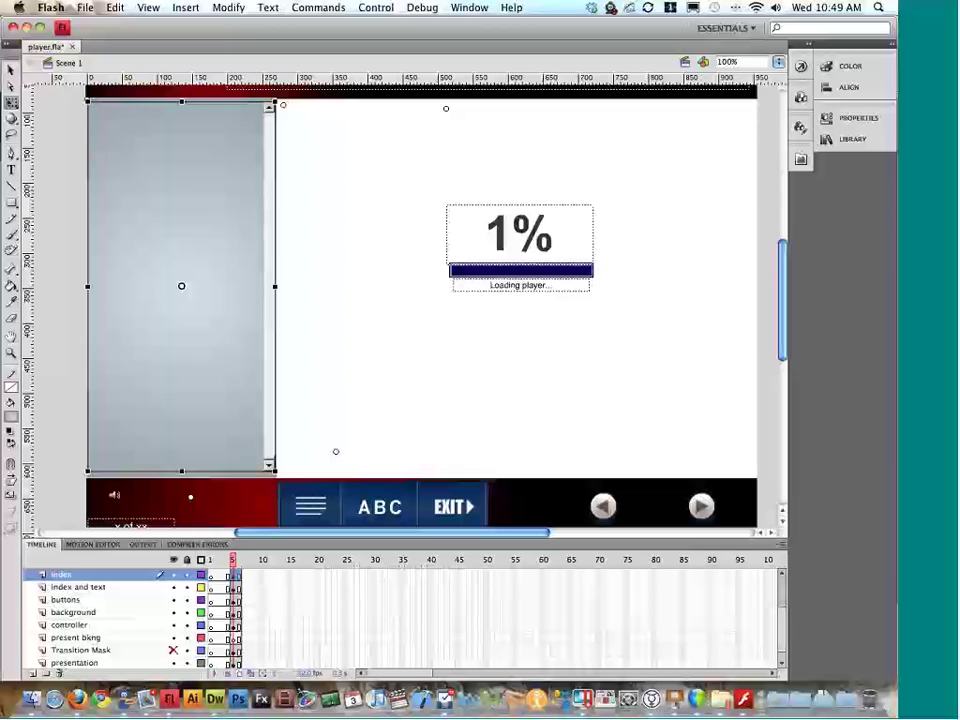
left_click(198, 361)
key("f")
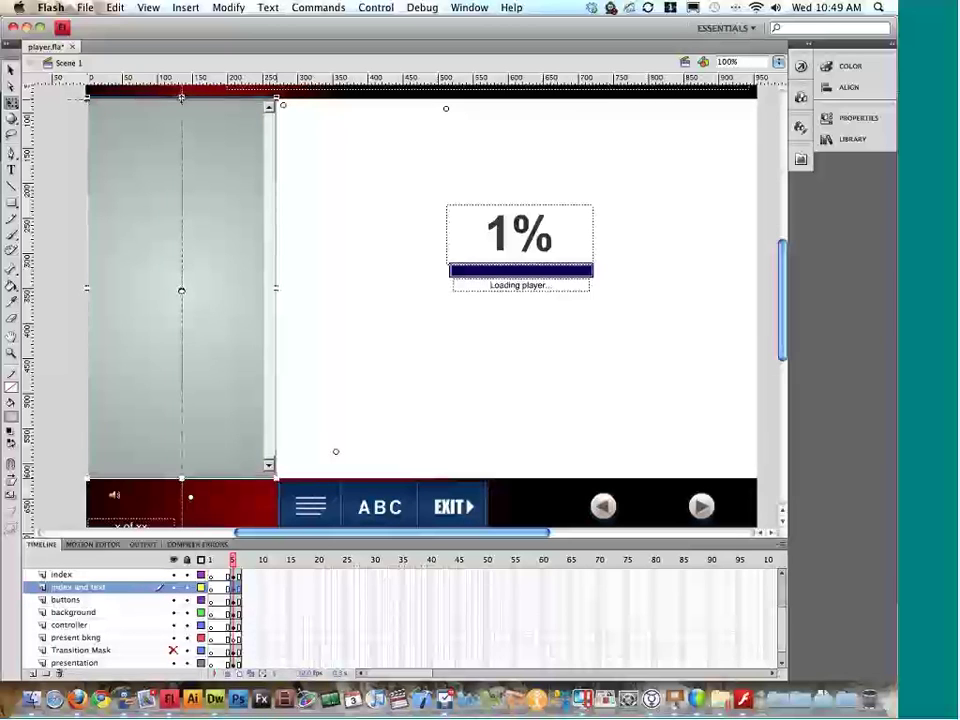
left_click_drag(181, 97, 216, 150)
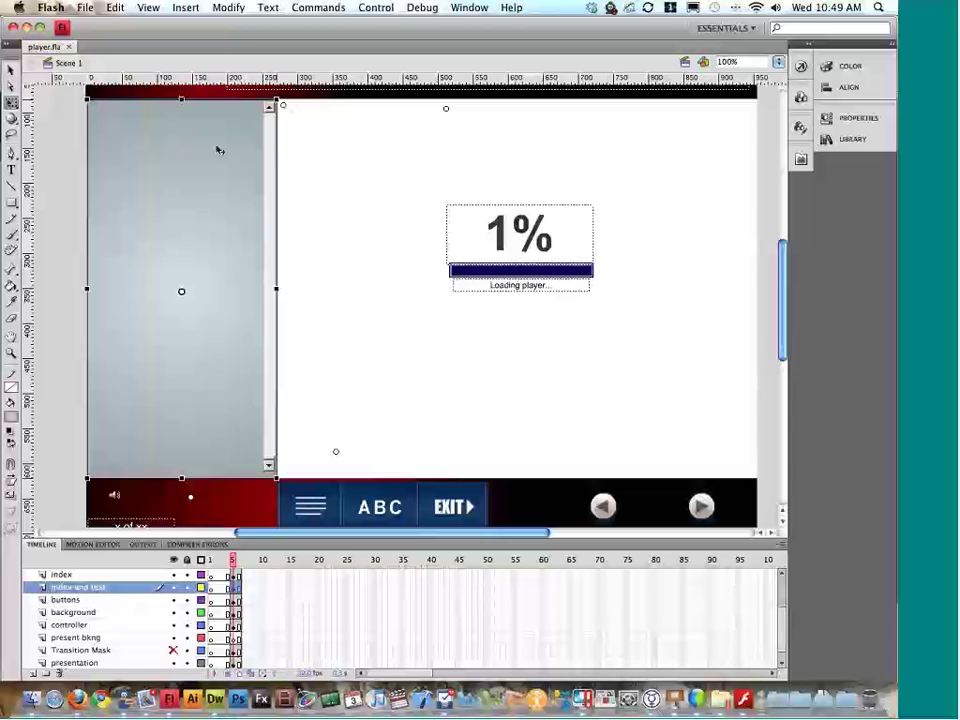
key("super+Return")
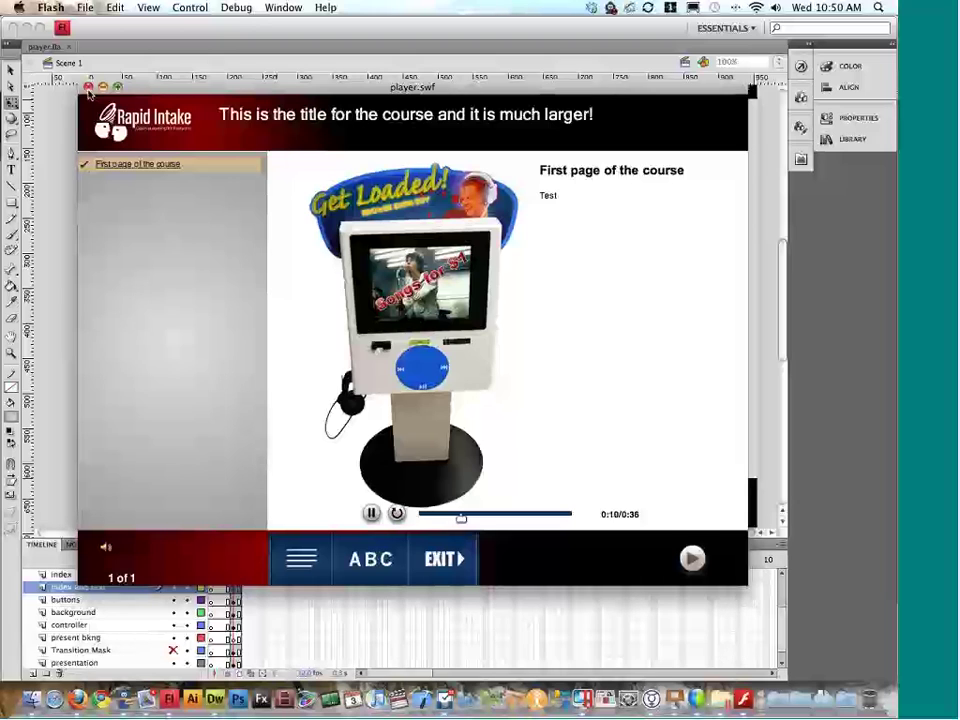
left_click(88, 86)
scroll(342, 284, "down", 1)
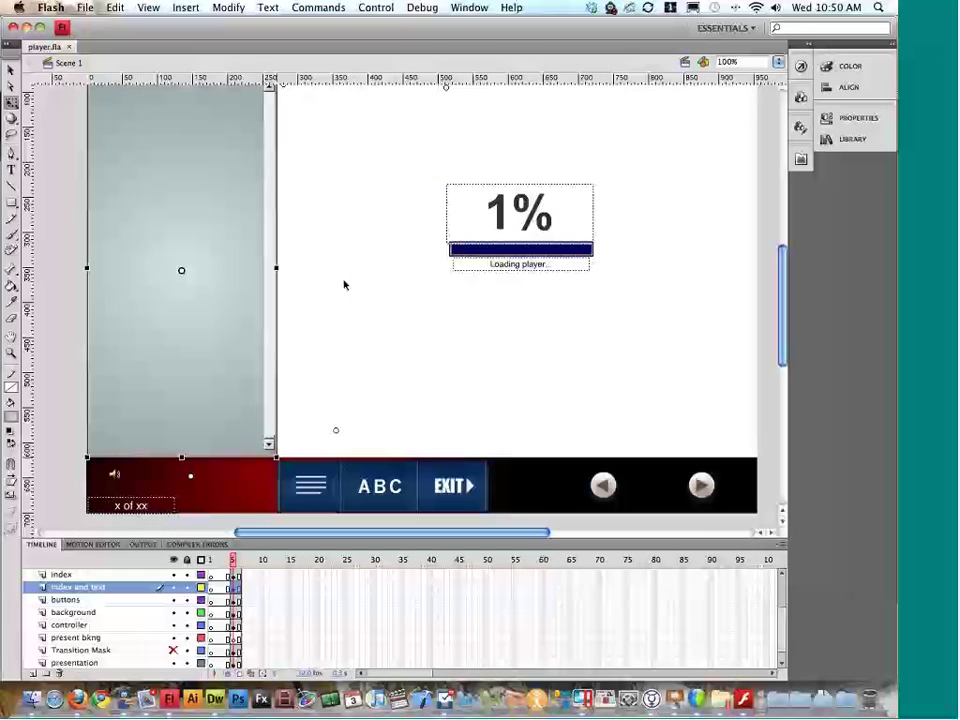
left_click(701, 485)
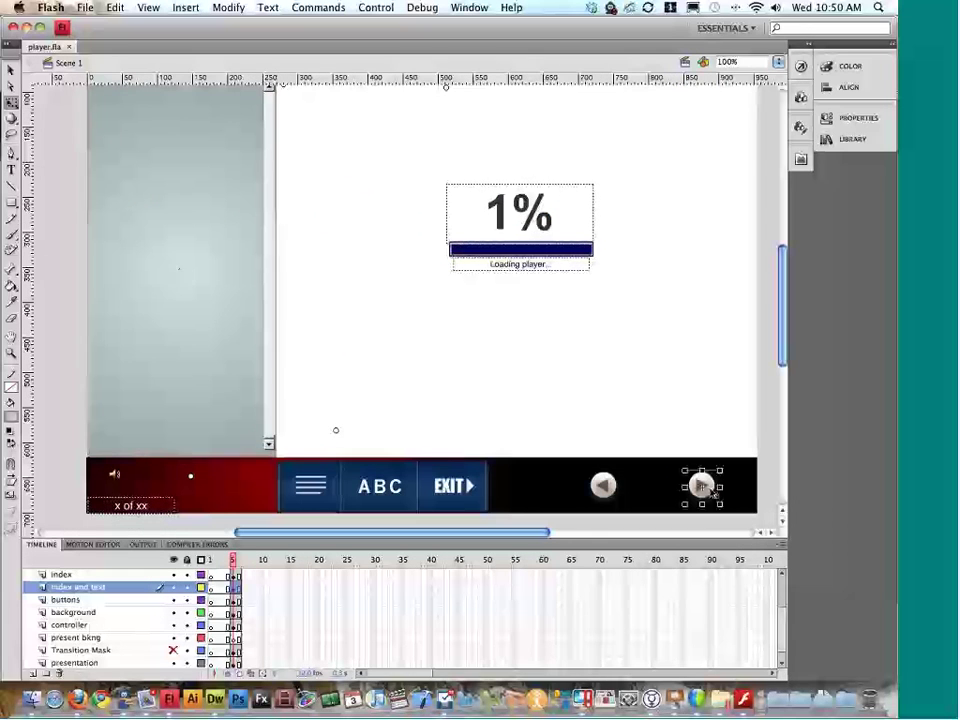
scroll(701, 485, "right", 5)
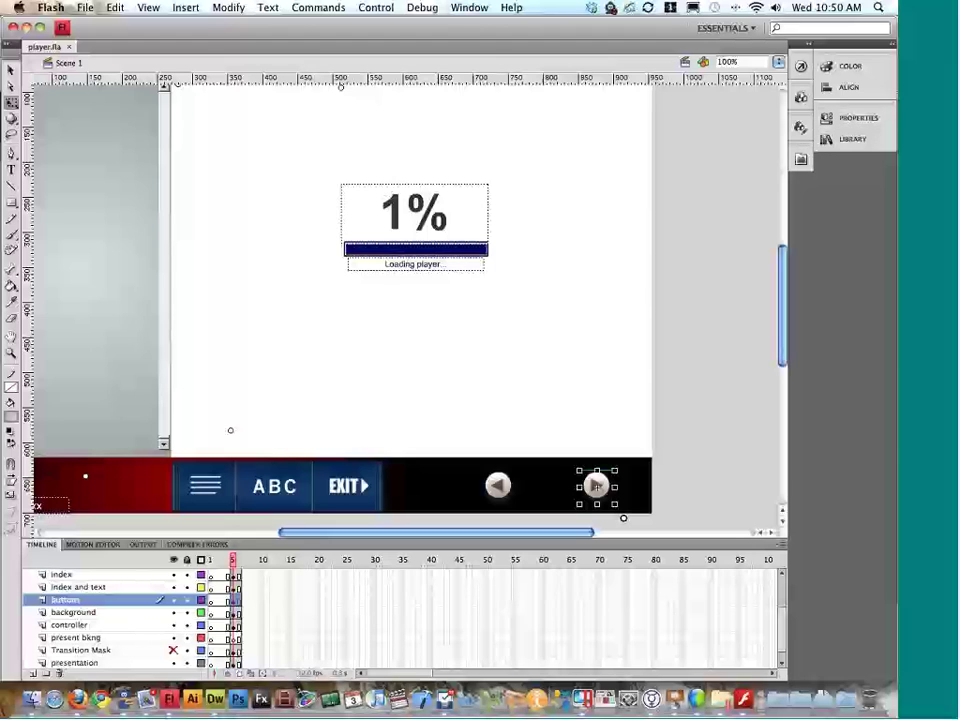
double_click(598, 486)
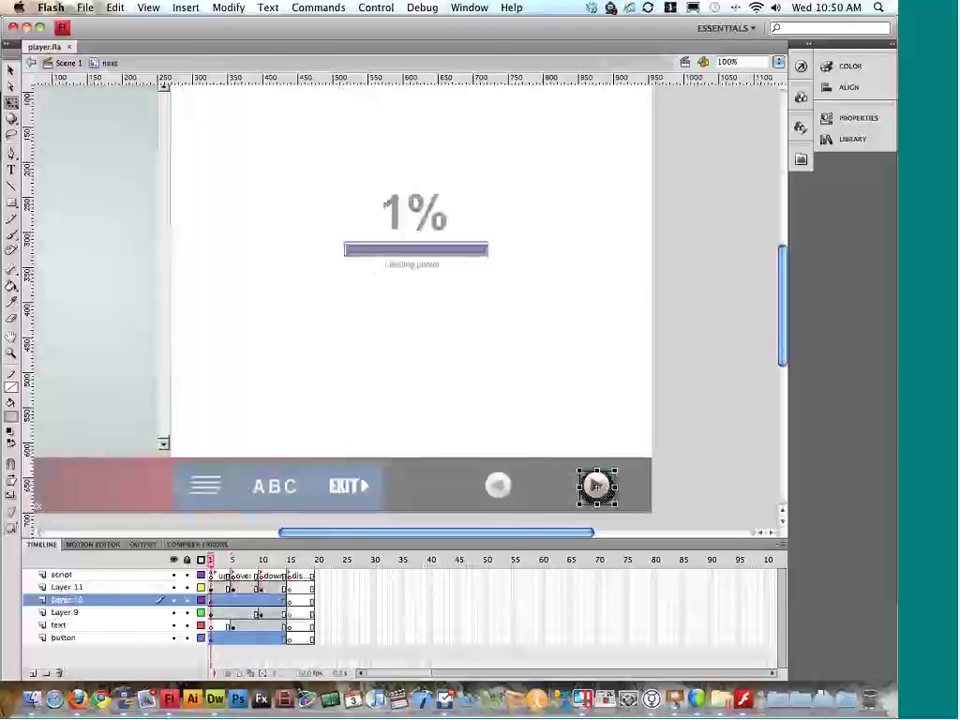
left_click(217, 562)
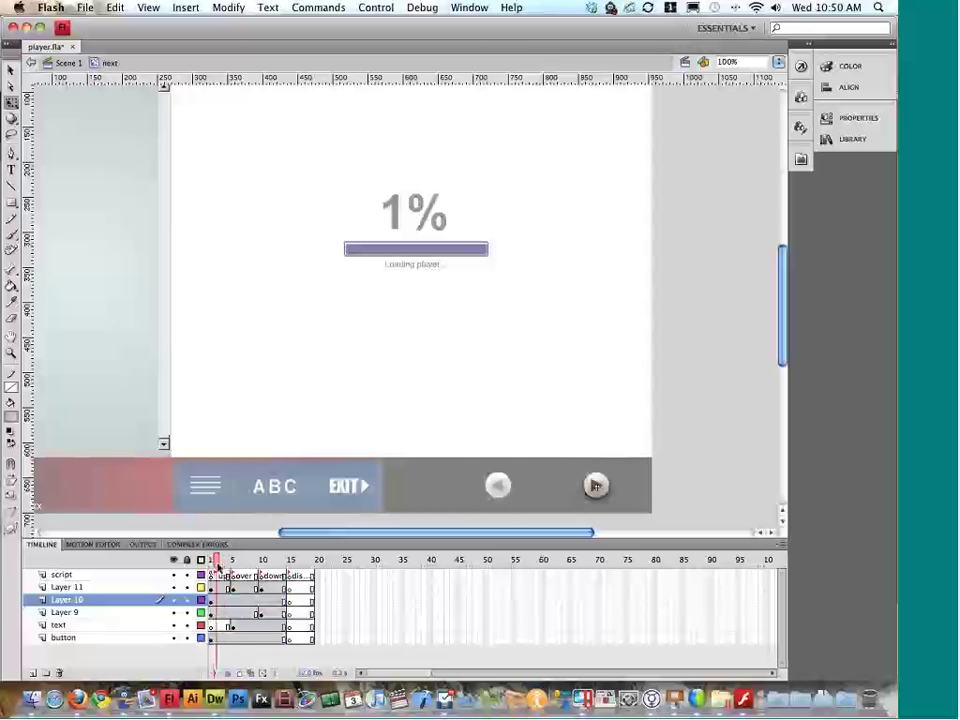
mouse_move(217, 563)
left_mouse_down()
mouse_move(300, 565)
mouse_move(218, 565)
left_mouse_up()
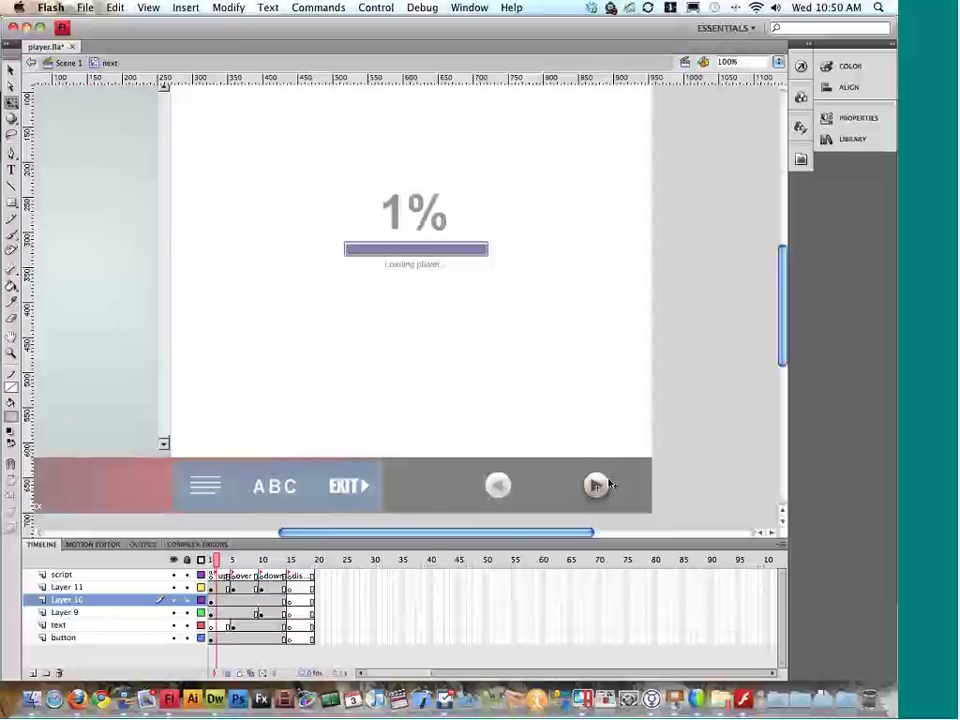
mouse_move(232, 561)
left_mouse_down()
mouse_move(221, 563)
mouse_move(234, 565)
left_mouse_up()
double_click(684, 487)
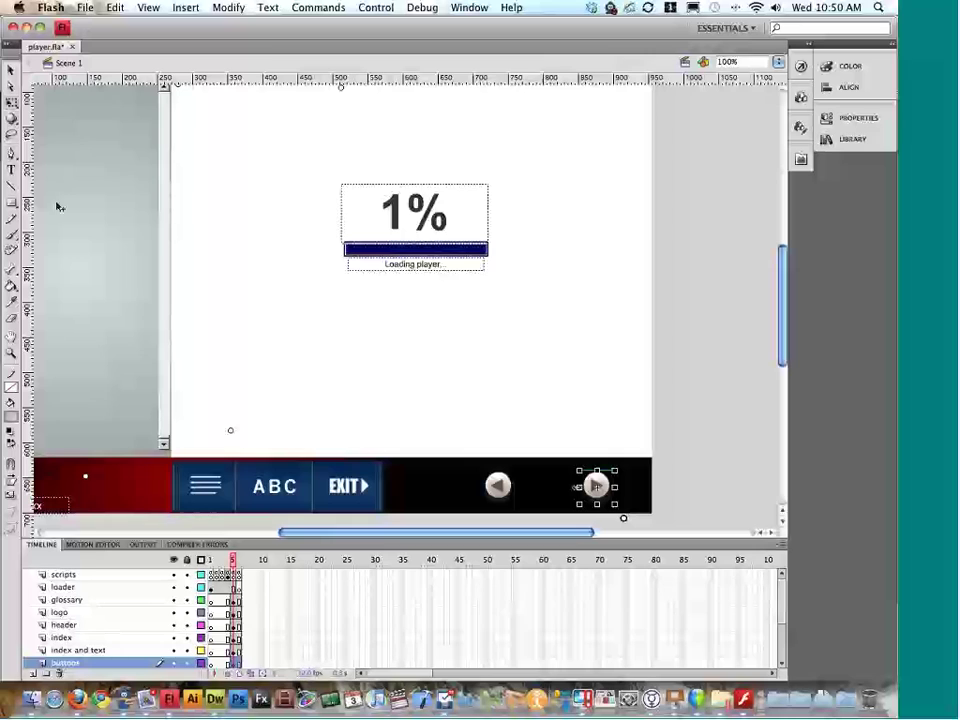
Step: Draw a grey pentagon with the PolyStar tool just above the Next arrow
left_click(126, 257)
left_click(15, 205)
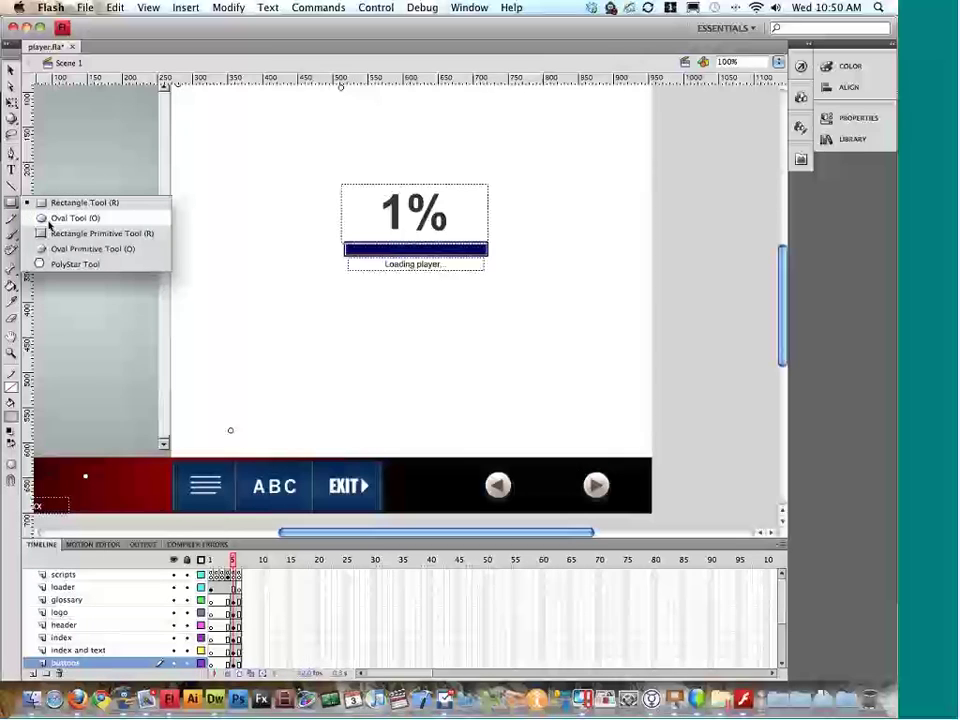
left_click(58, 263)
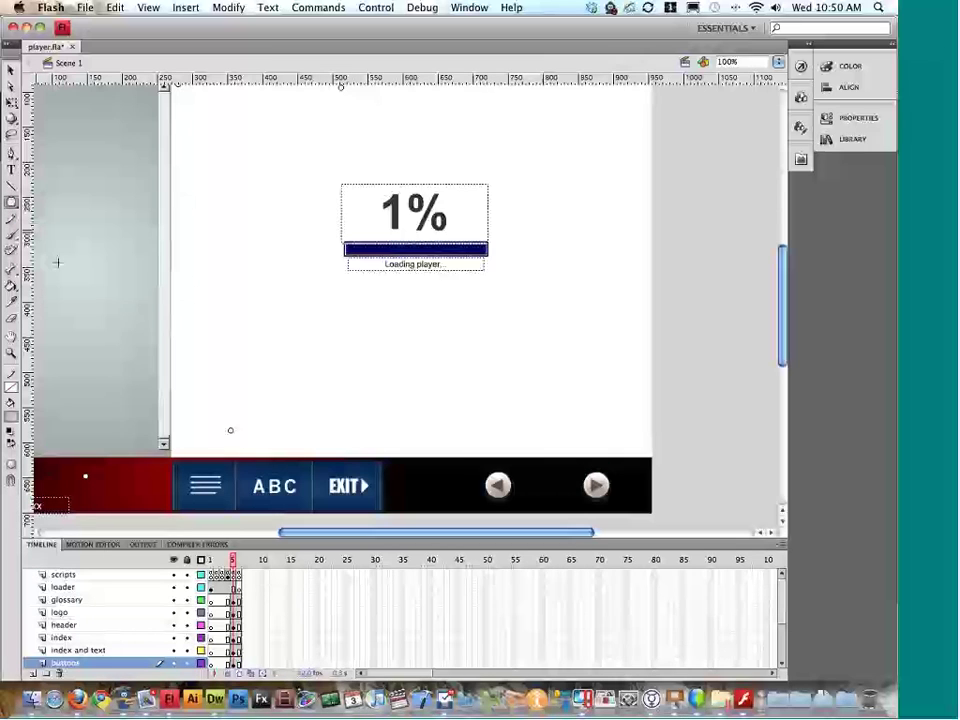
mouse_move(608, 422)
left_mouse_down()
mouse_move(617, 434)
mouse_move(607, 434)
mouse_move(620, 437)
left_mouse_up()
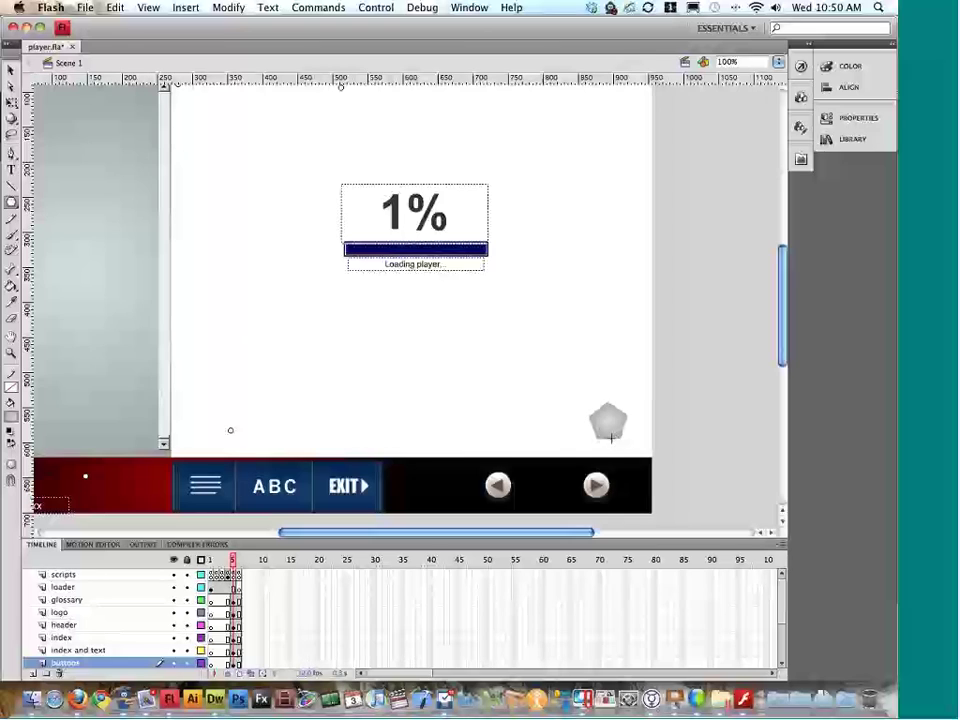
left_click(11, 69)
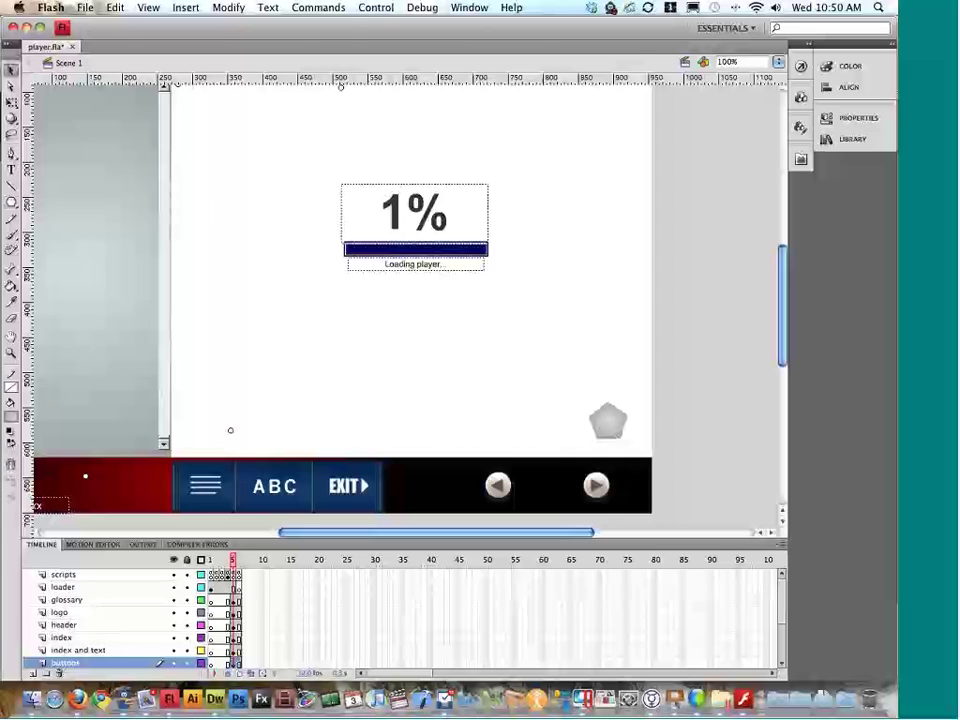
Step: Convert the pentagon into a button symbol named Symbol 1
left_click(228, 7)
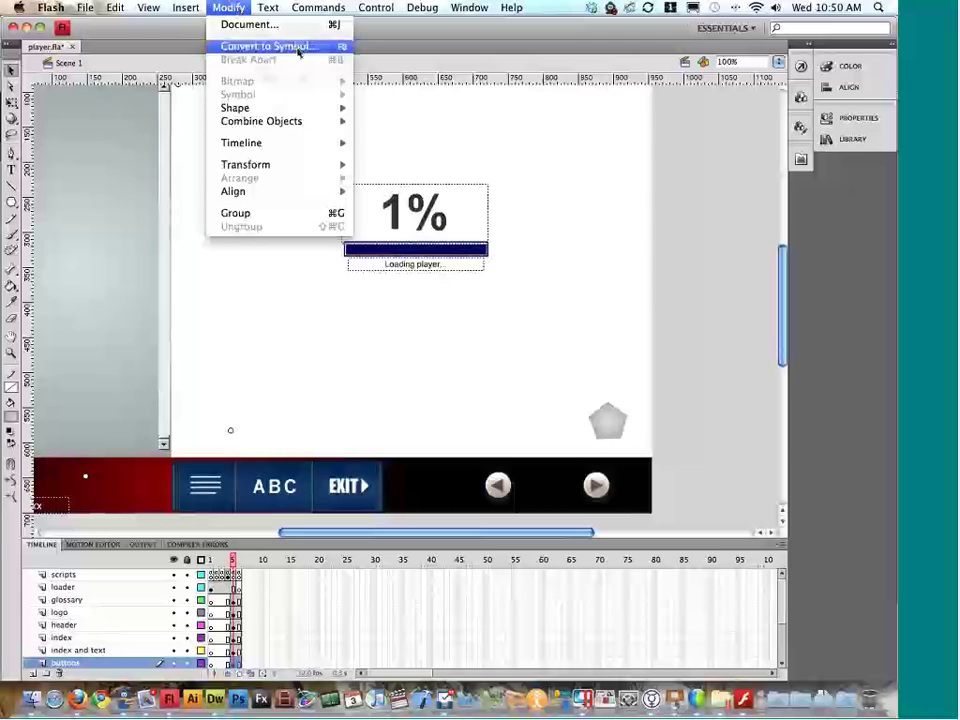
left_click(300, 46)
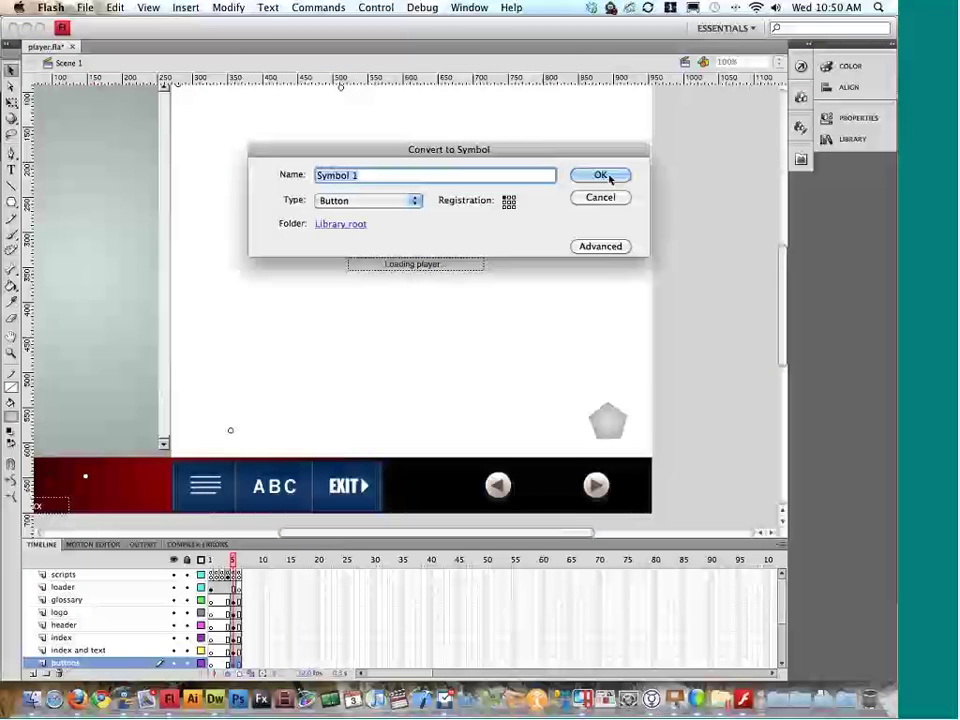
left_click(603, 176)
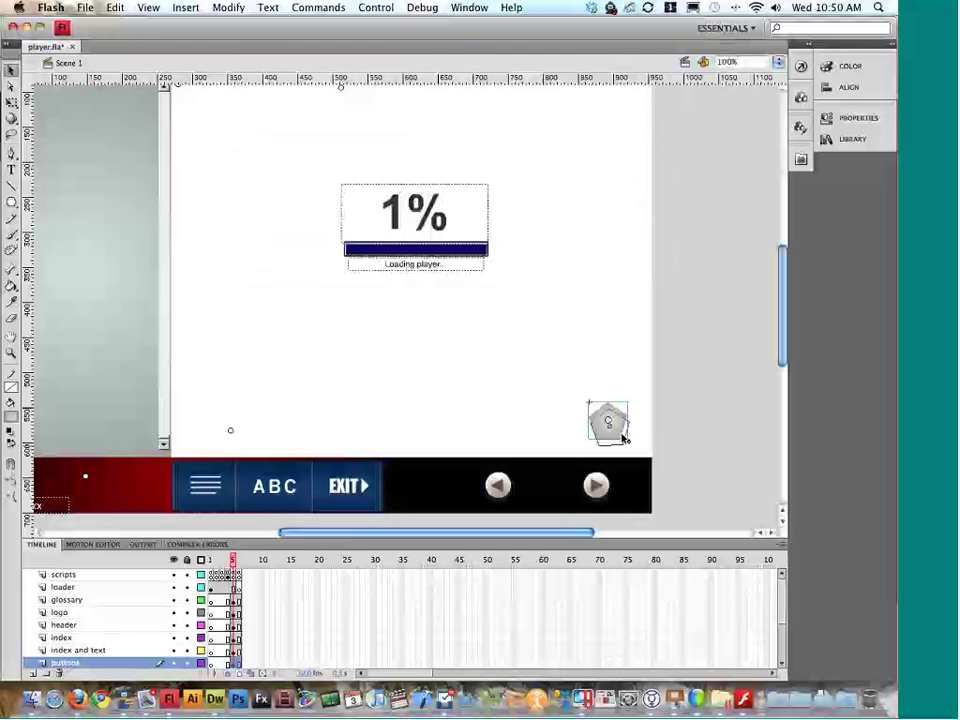
left_click(597, 486)
Step: Give the grey pentagon symbol the instance name next_mc
left_click(858, 118)
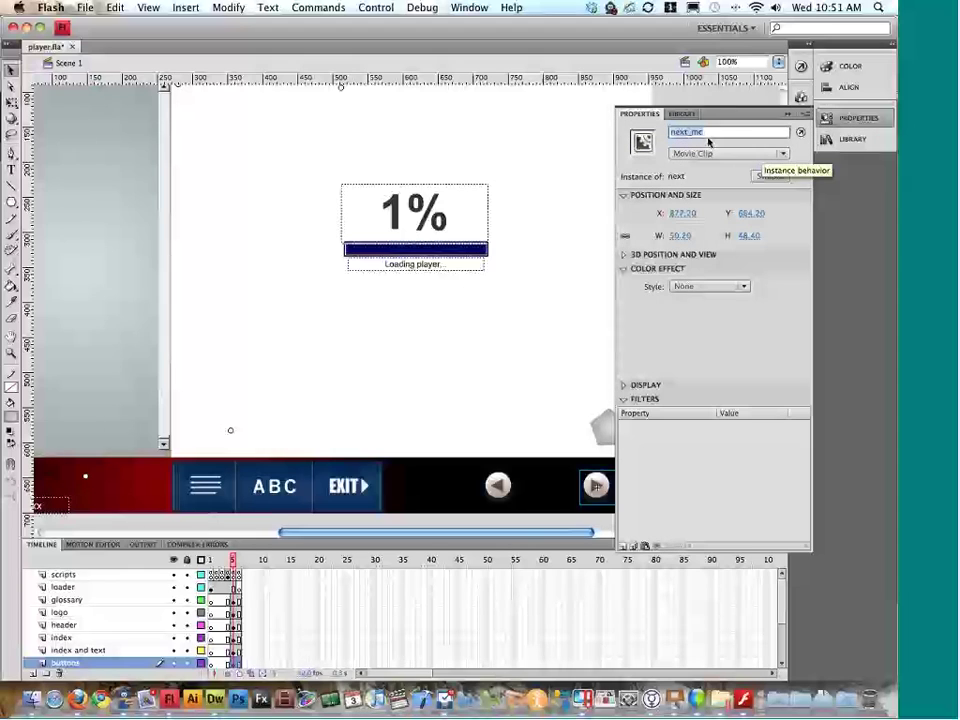
left_click(846, 118)
left_click(618, 424)
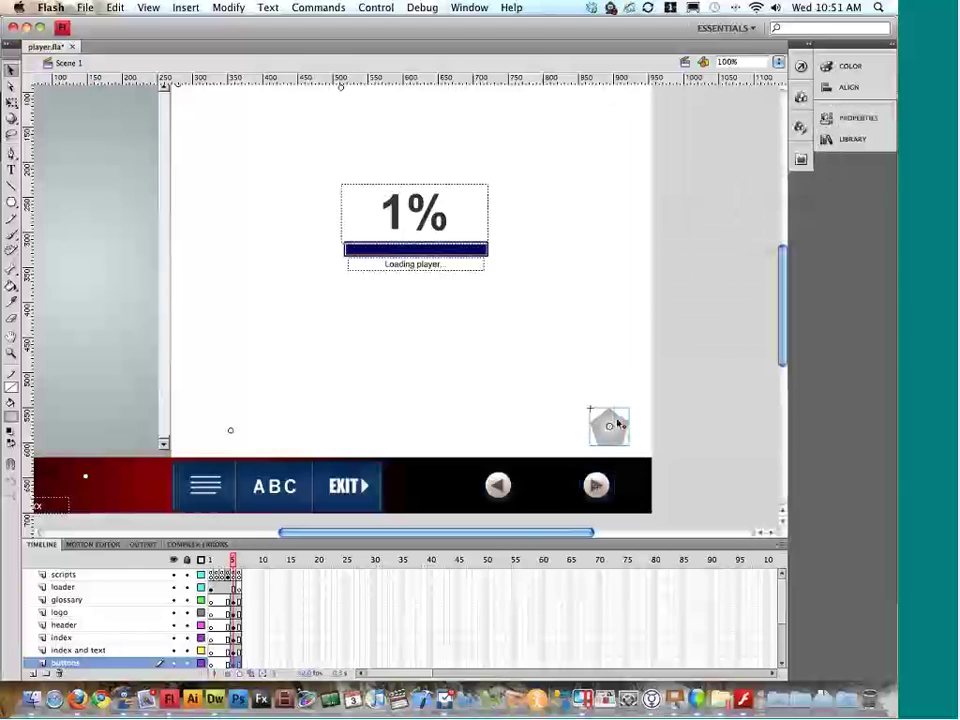
left_click(846, 118)
left_click(731, 131)
type("next_mc")
left_click(847, 118)
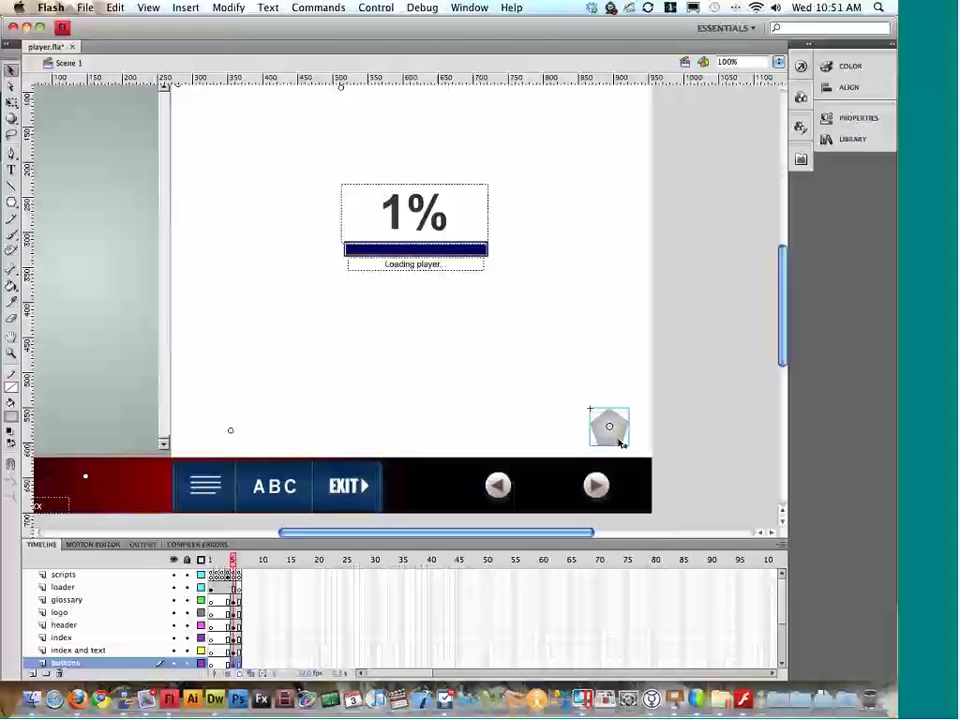
Step: Delete the old next arrow, put the pentagon in its place on the bar, and test the movie
left_click_drag(618, 450, 618, 449)
left_click(602, 491)
key("super+x")
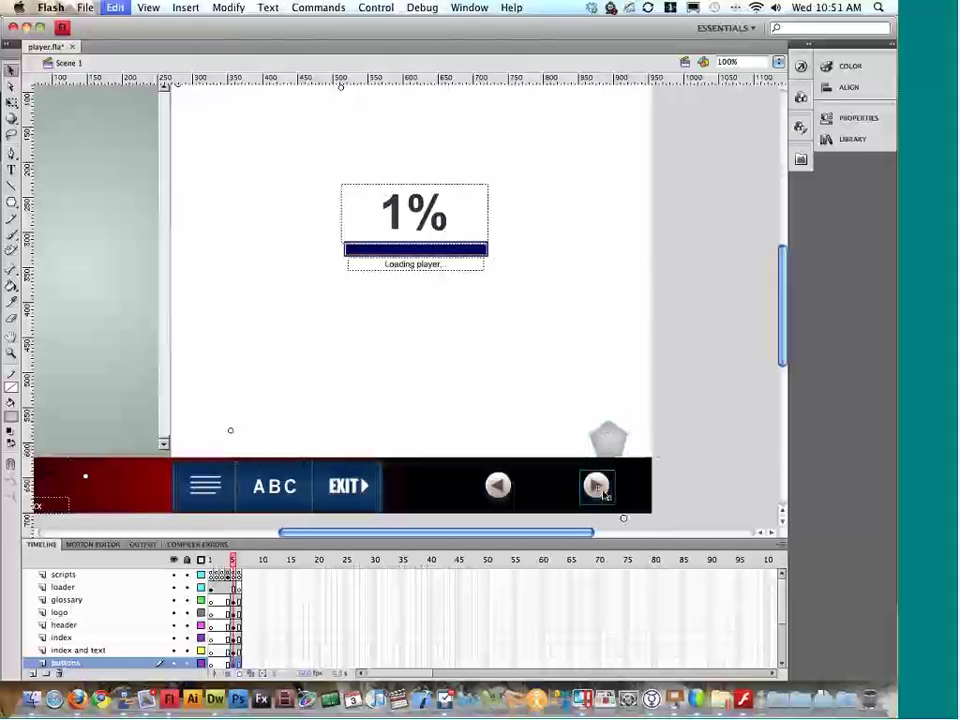
left_click_drag(609, 440, 603, 490)
key("super+Return")
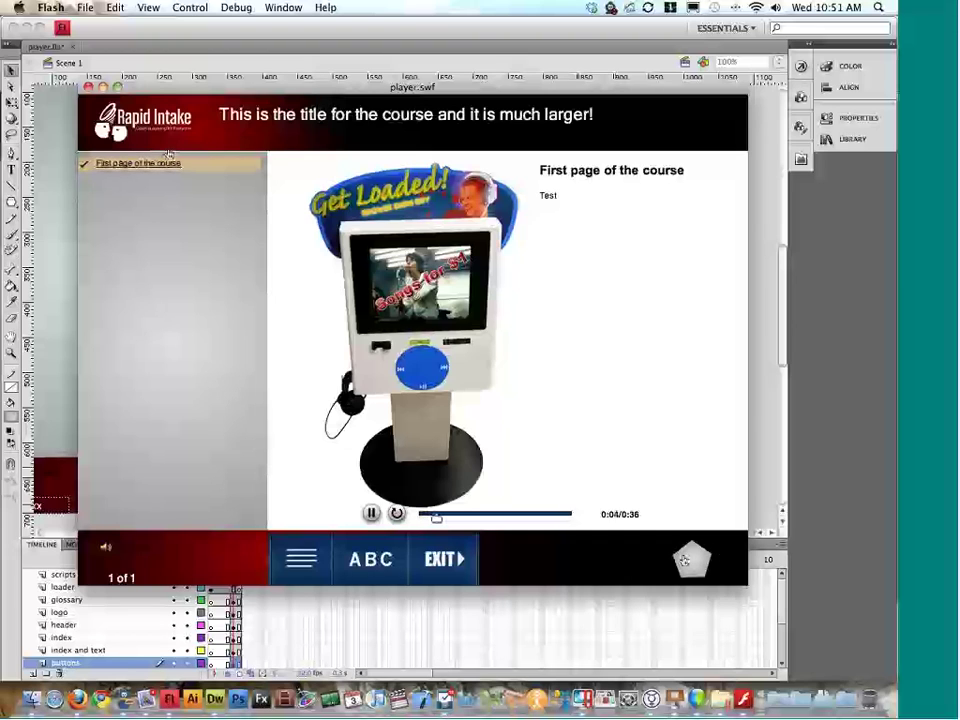
Step: Close the test preview and shift the pentagon Next button a few pixels right in the bar
left_click(89, 89)
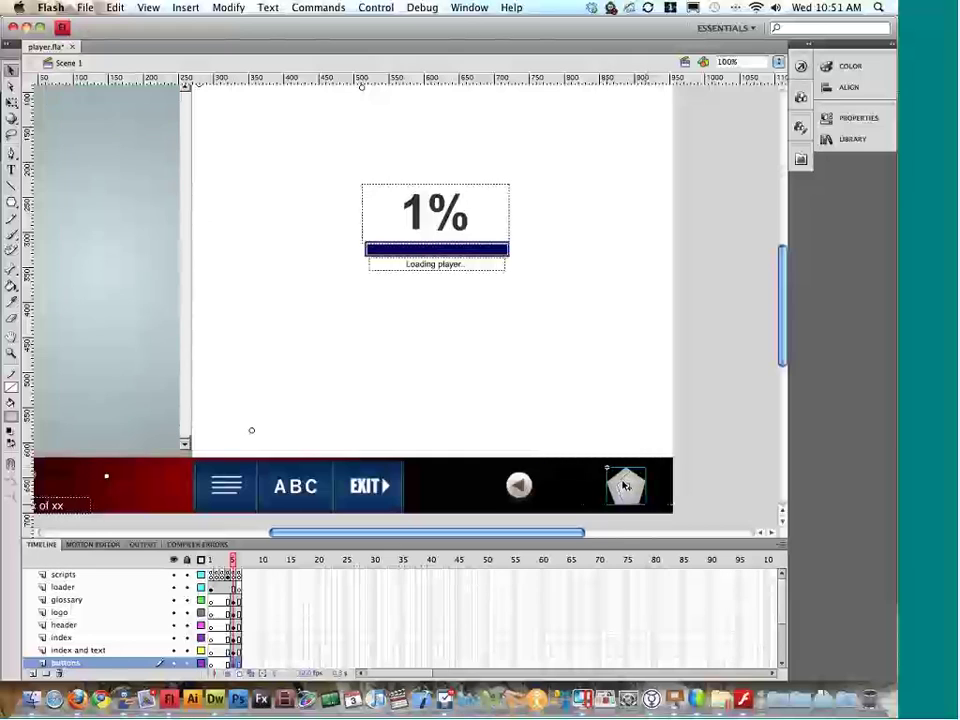
left_click_drag(623, 485, 626, 485)
scroll(619, 484, "left", 2)
scroll(620, 484, "left", 10)
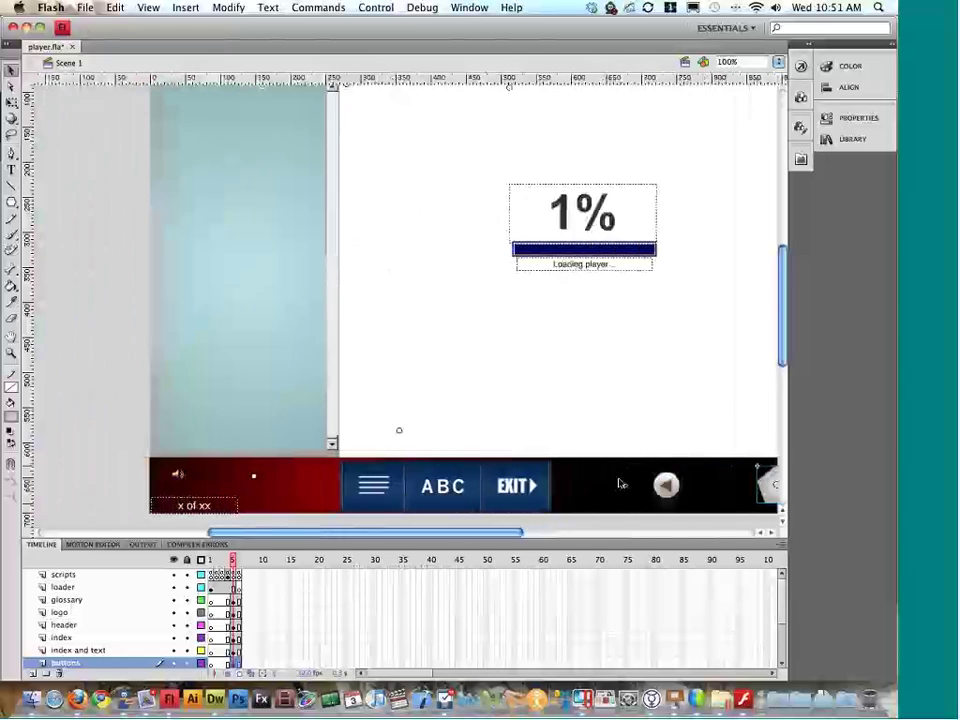
scroll(621, 484, "right", 14)
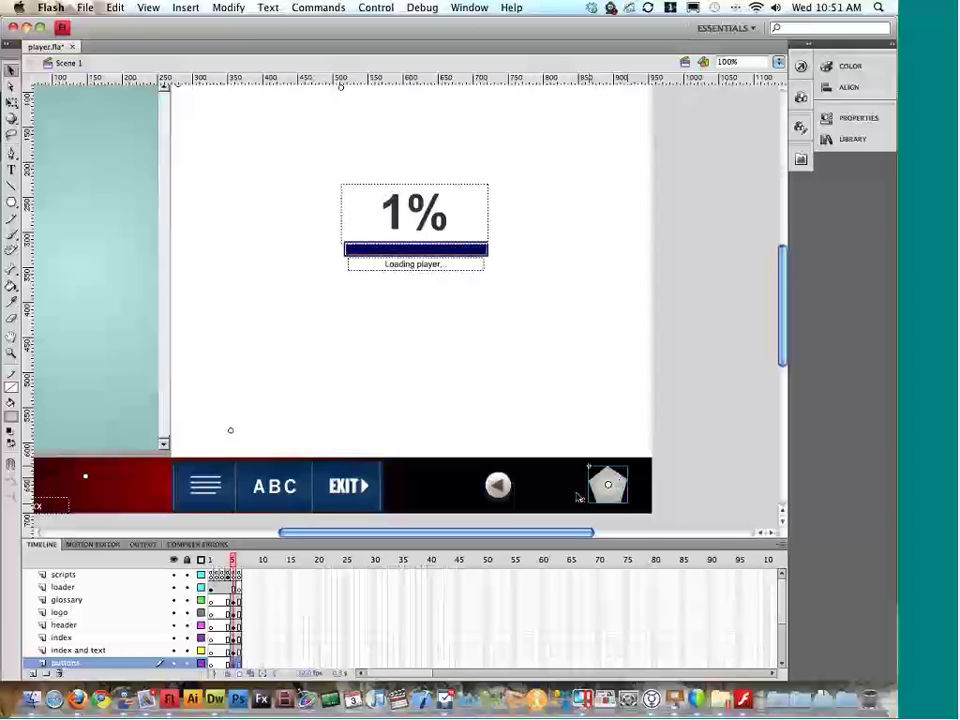
scroll(538, 496, "left", 2)
left_click(373, 487)
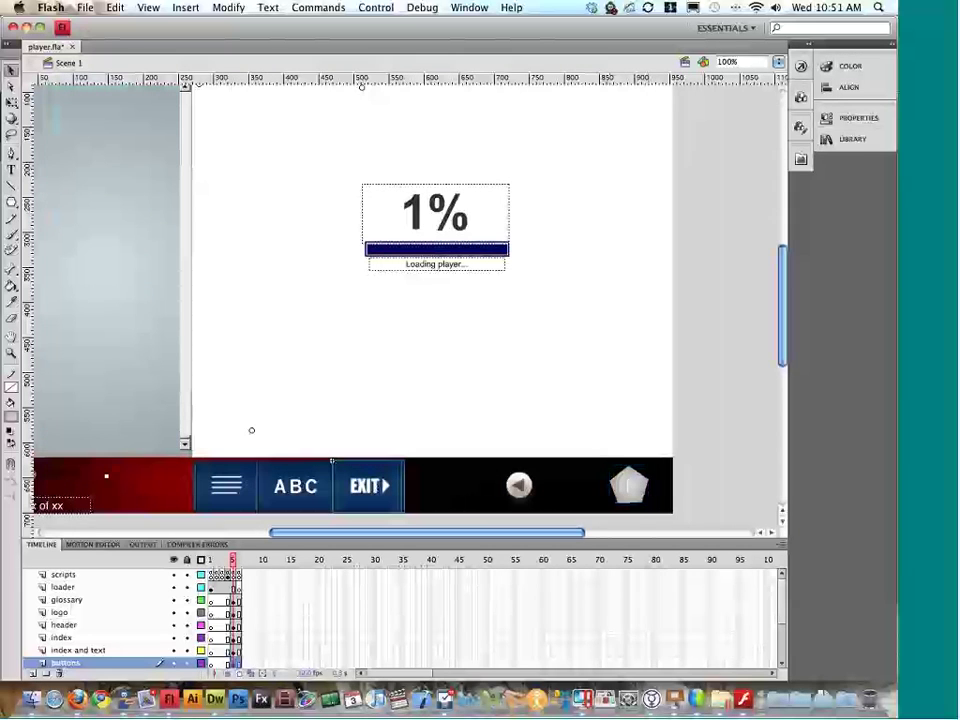
scroll(400, 490, "left", 4)
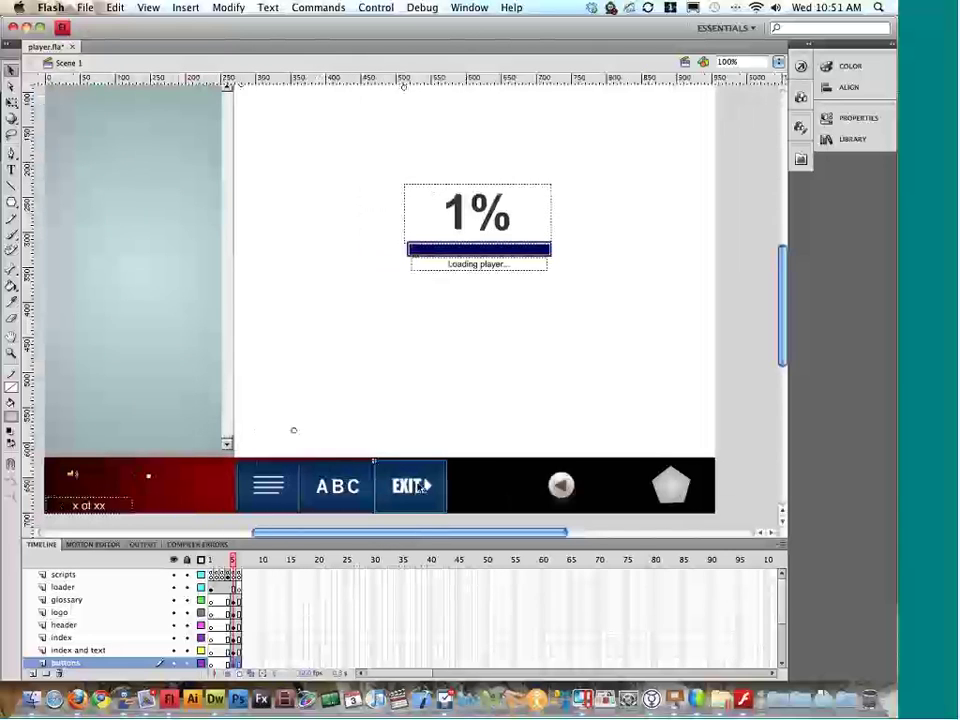
double_click(413, 487)
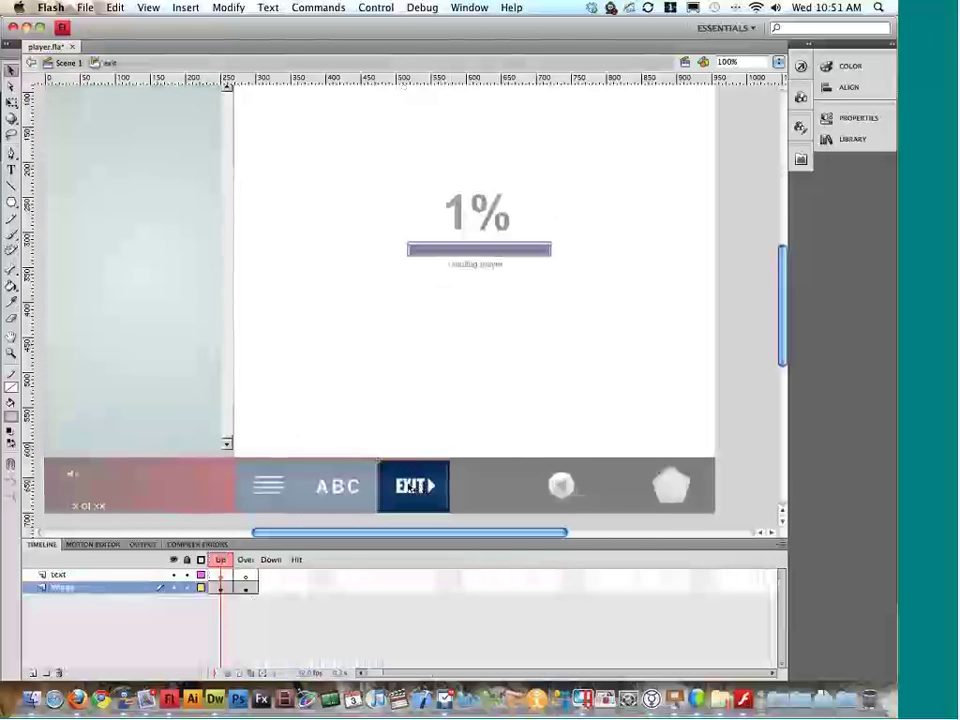
left_click(222, 562)
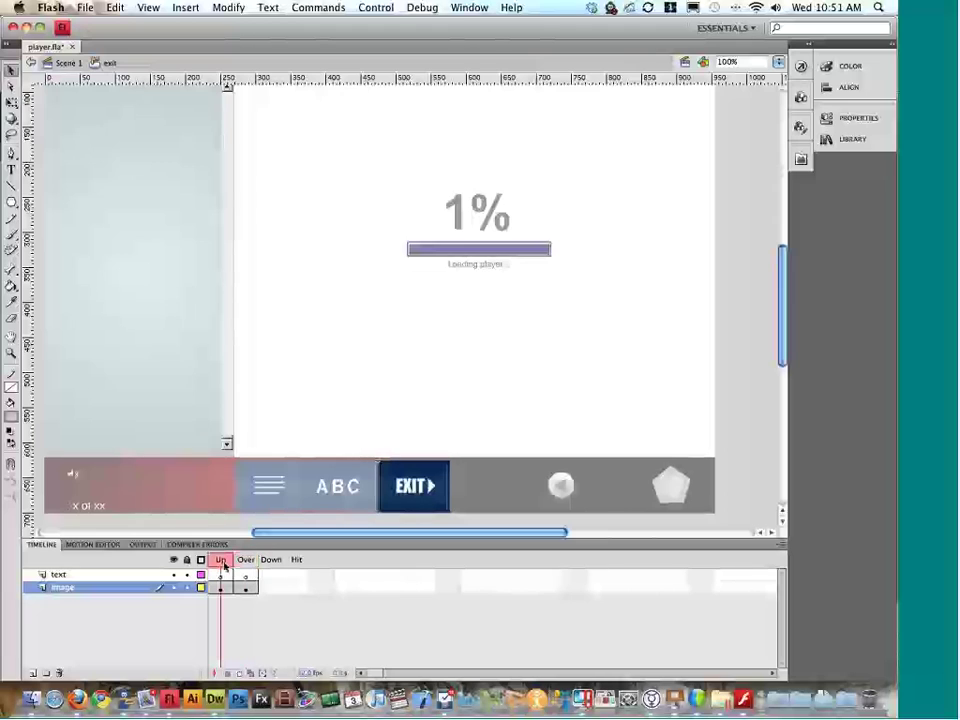
left_click(245, 562)
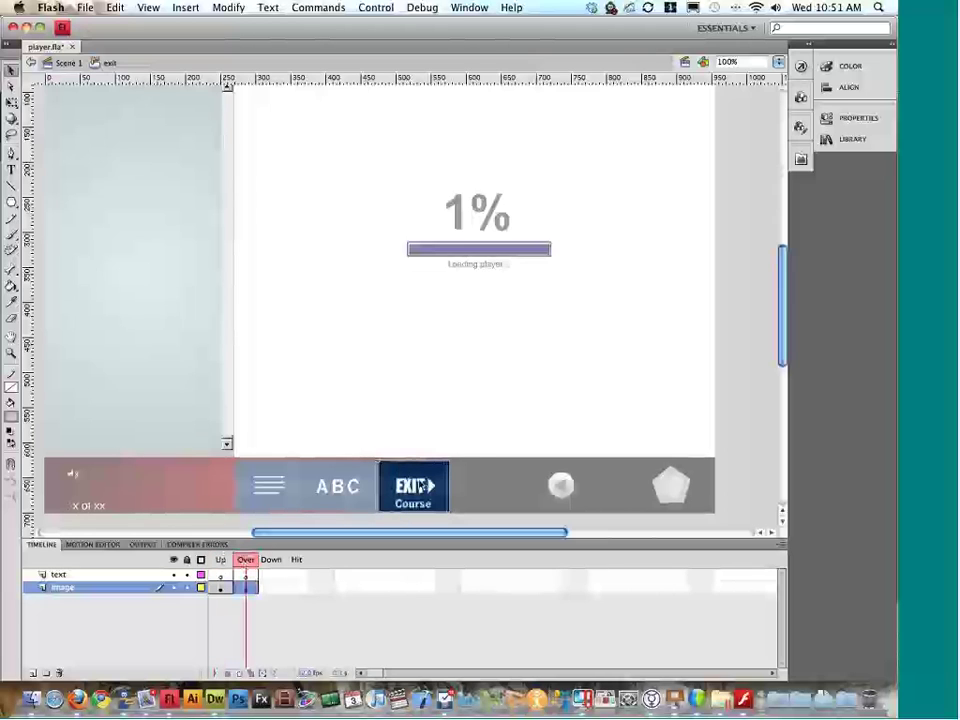
key("super+e")
left_click(356, 506)
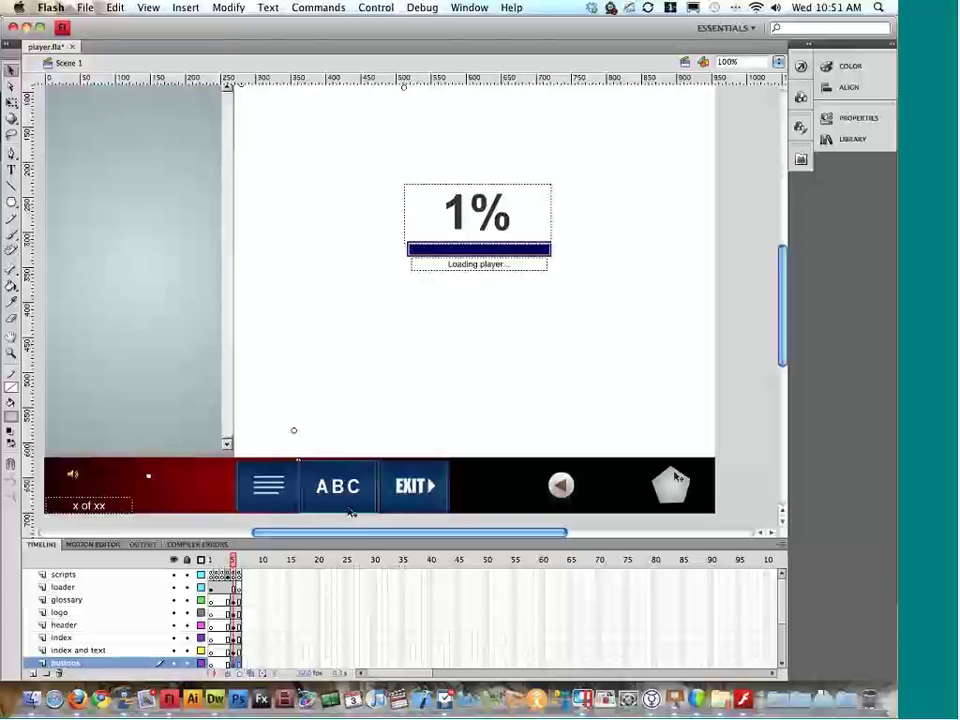
scroll(670, 484, "left", 4)
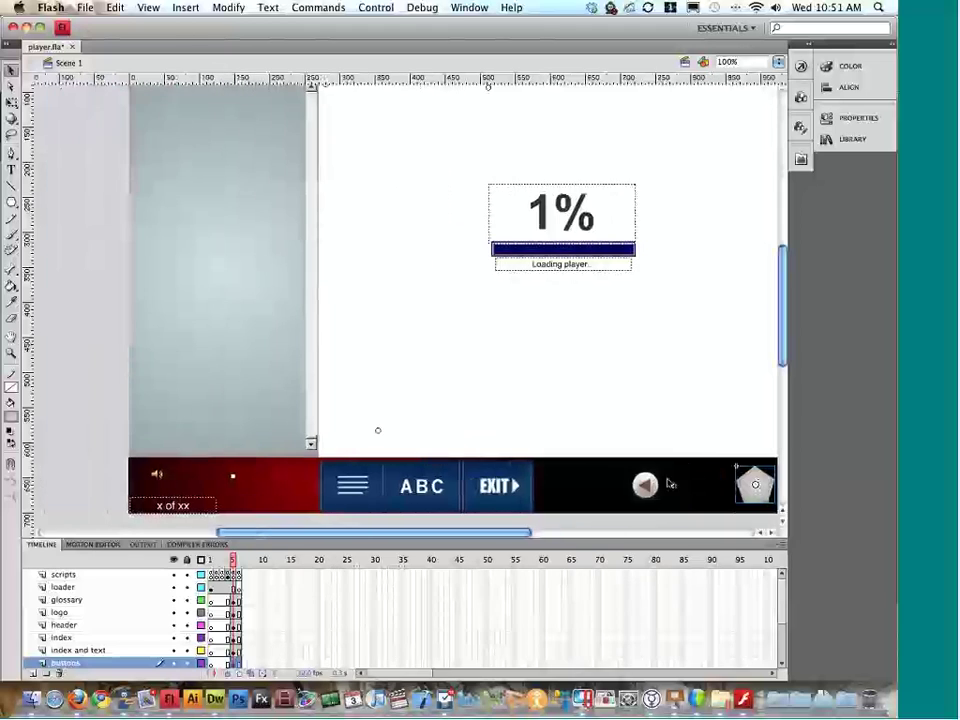
double_click(443, 488)
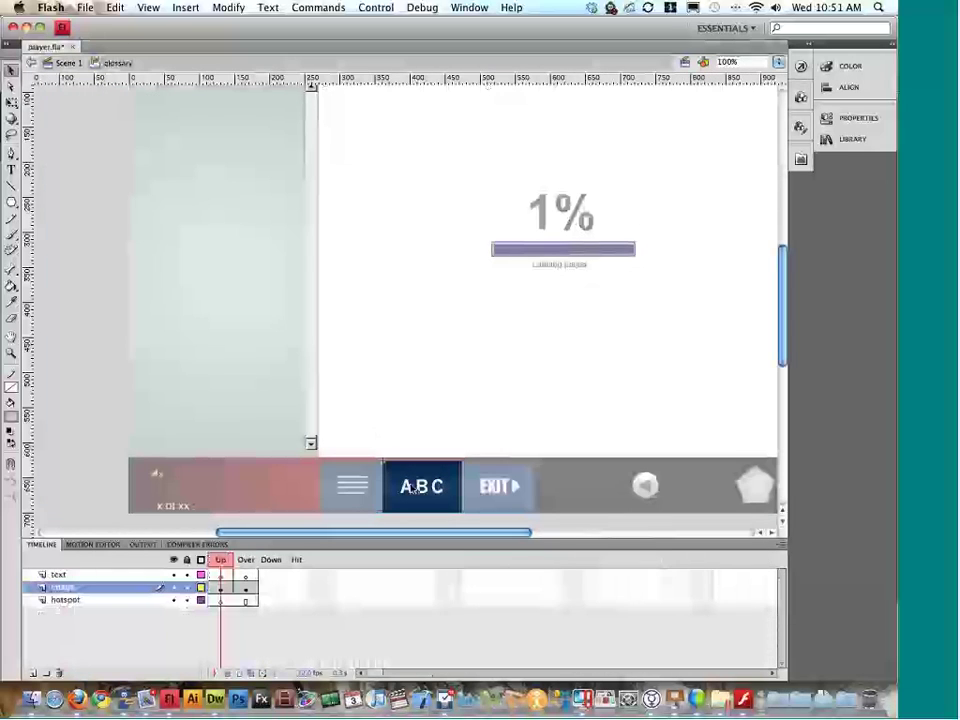
left_click(244, 561)
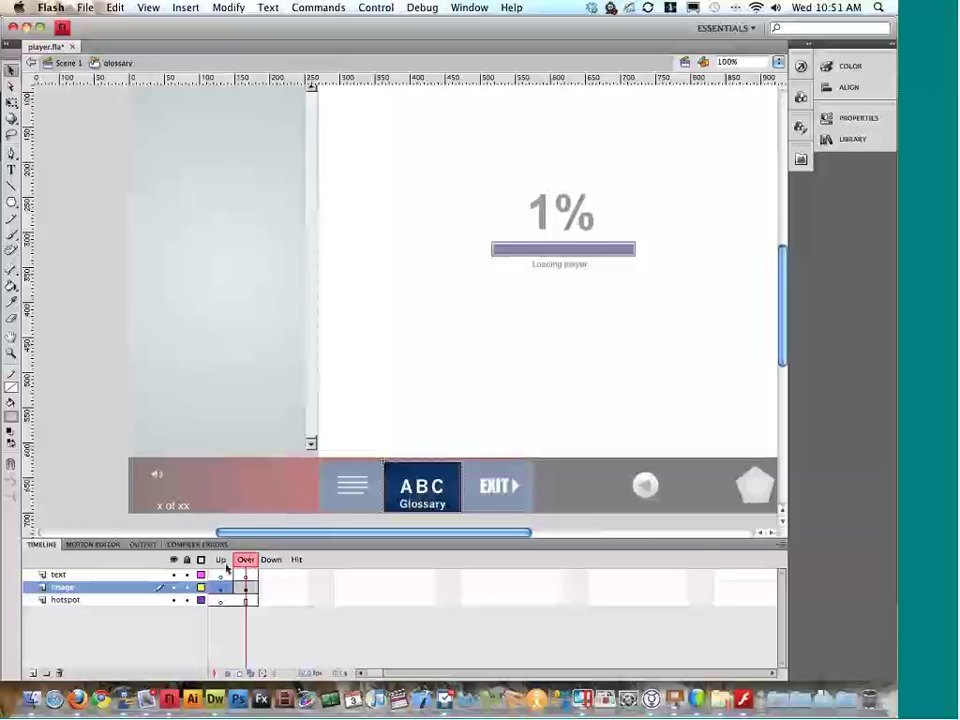
left_click(245, 587)
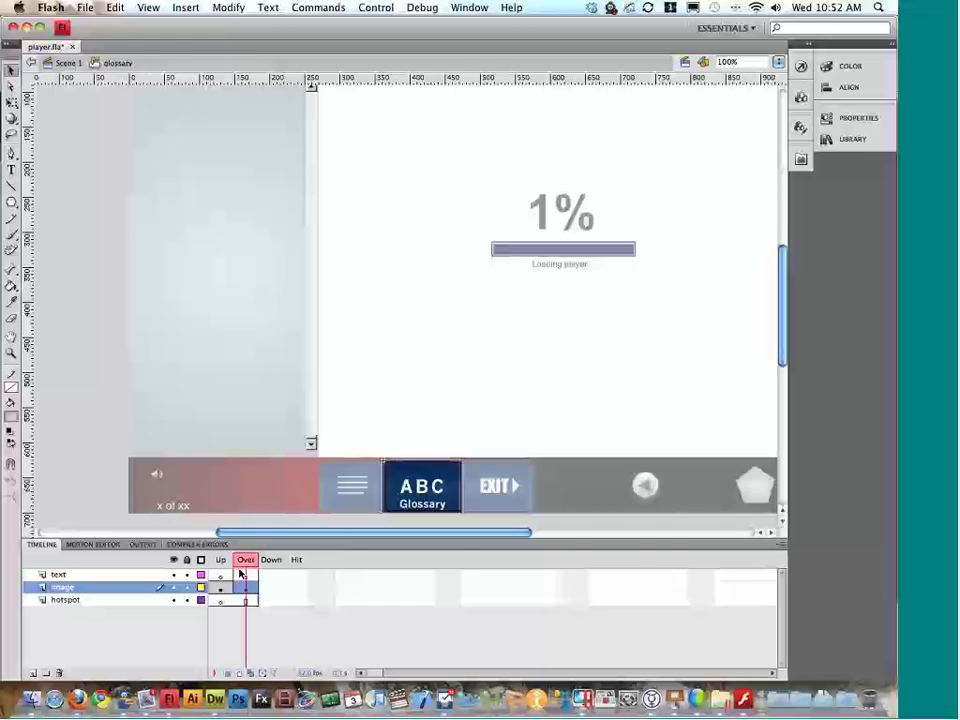
double_click(353, 496)
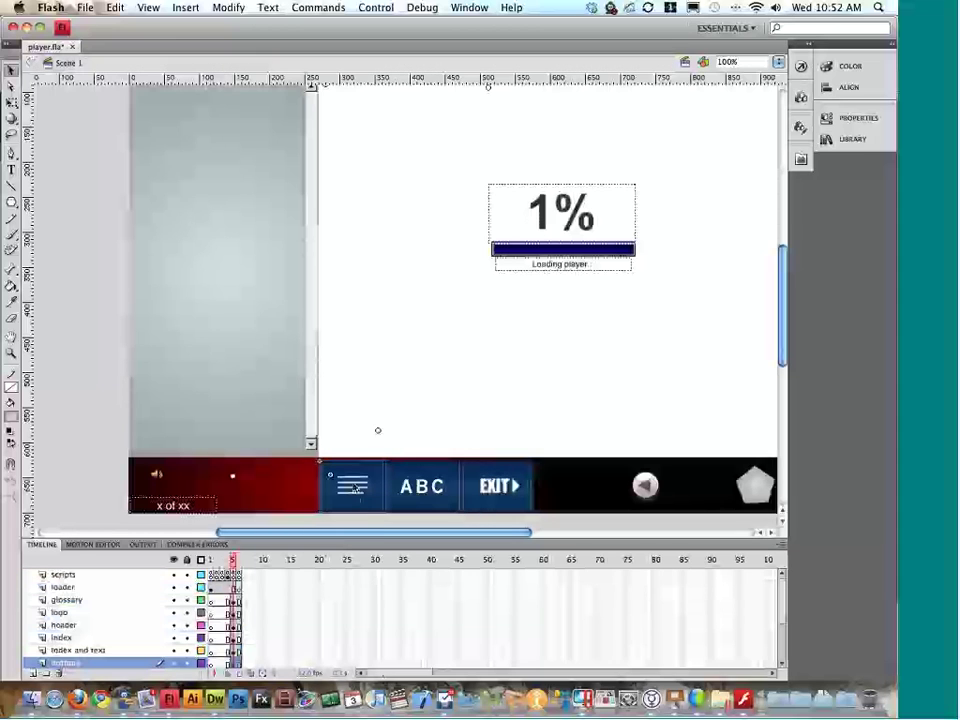
Step: Inspect the Index menu button's frames and its Index label inside the button
double_click(353, 496)
left_click_drag(238, 565, 290, 563)
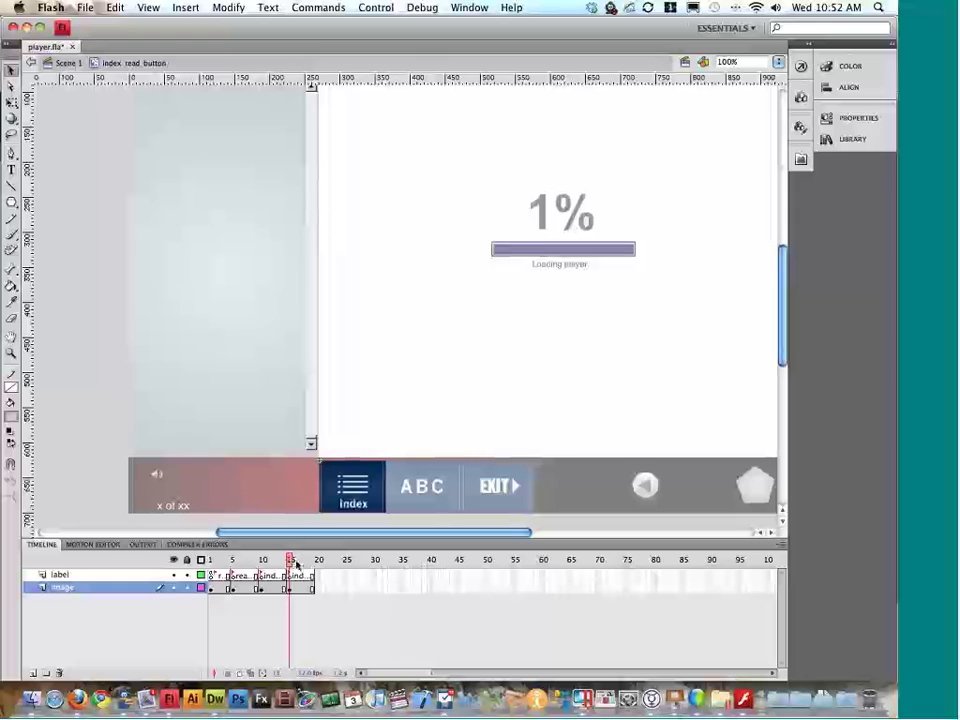
mouse_move(292, 563)
left_mouse_down()
mouse_move(224, 568)
mouse_move(302, 568)
left_mouse_up()
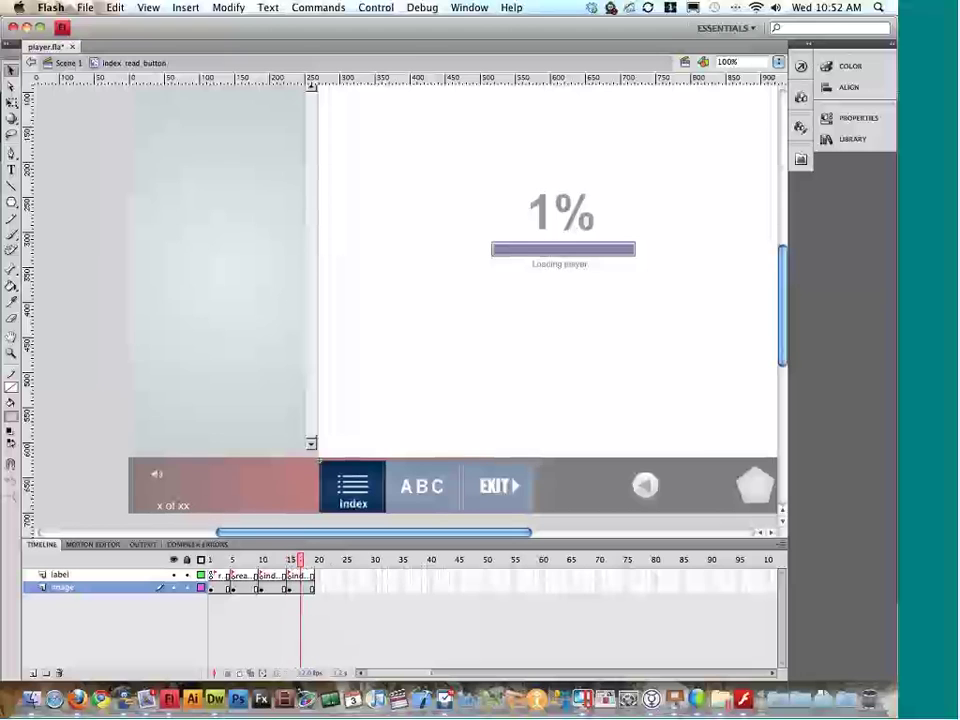
scroll(345, 509, "up", 3)
scroll(345, 509, "right", 1)
scroll(345, 509, "up", 5)
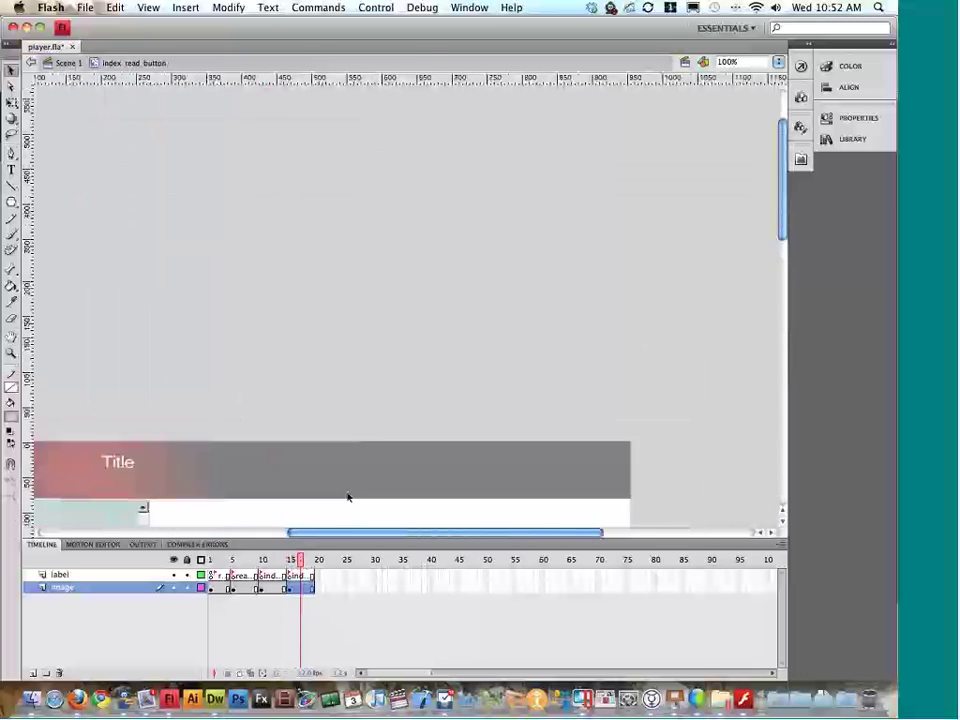
scroll(347, 497, "down", 10)
scroll(347, 497, "up", 5)
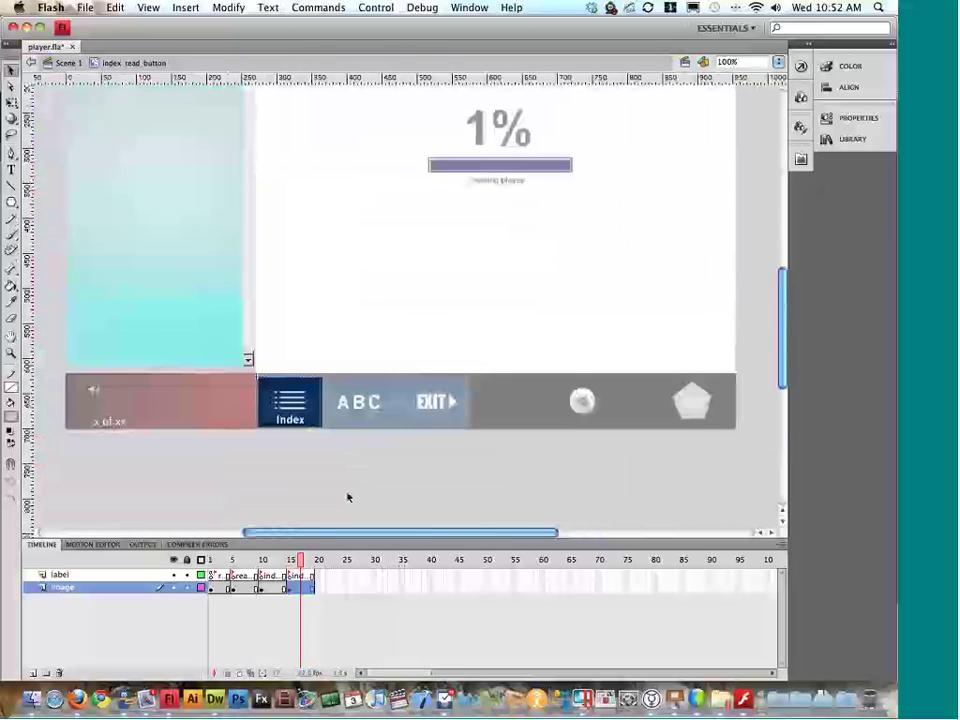
scroll(347, 497, "left", 1)
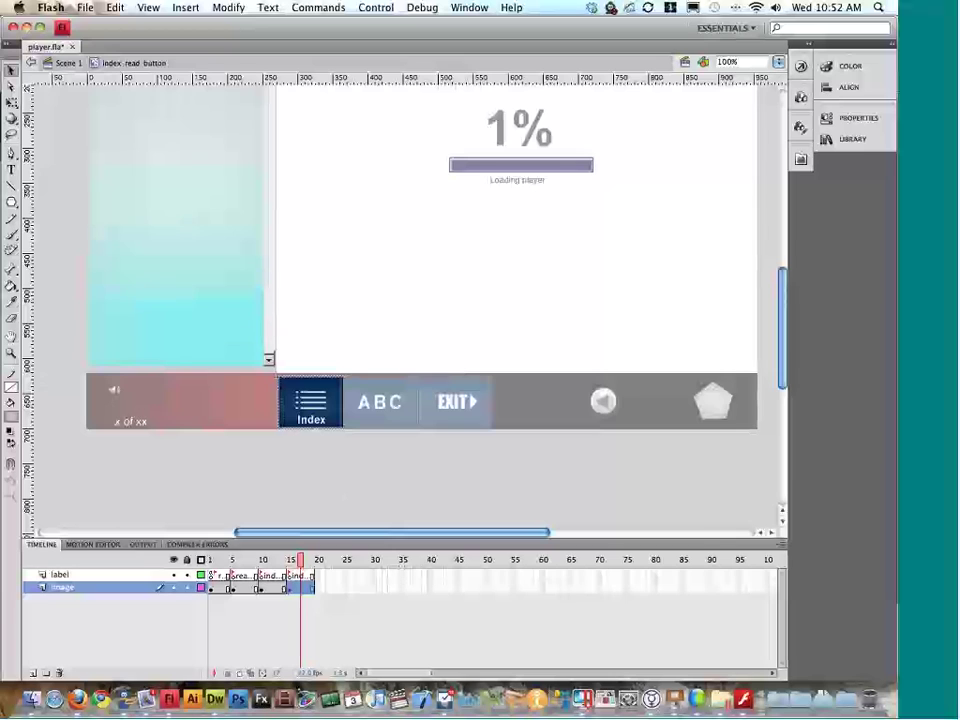
scroll(303, 420, "left", 5)
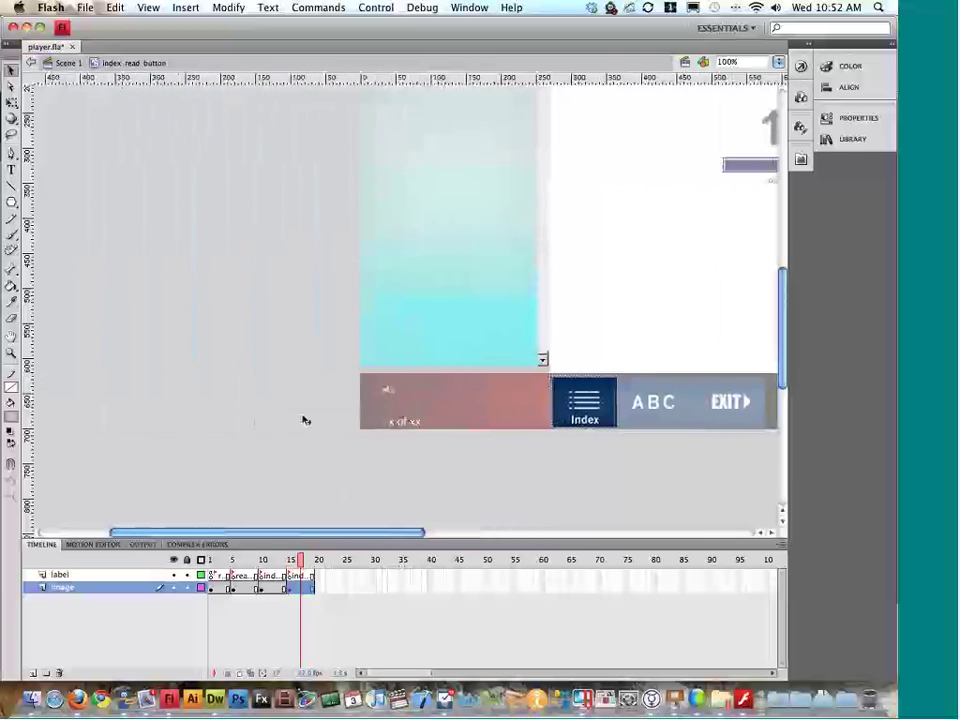
scroll(303, 420, "right", 5)
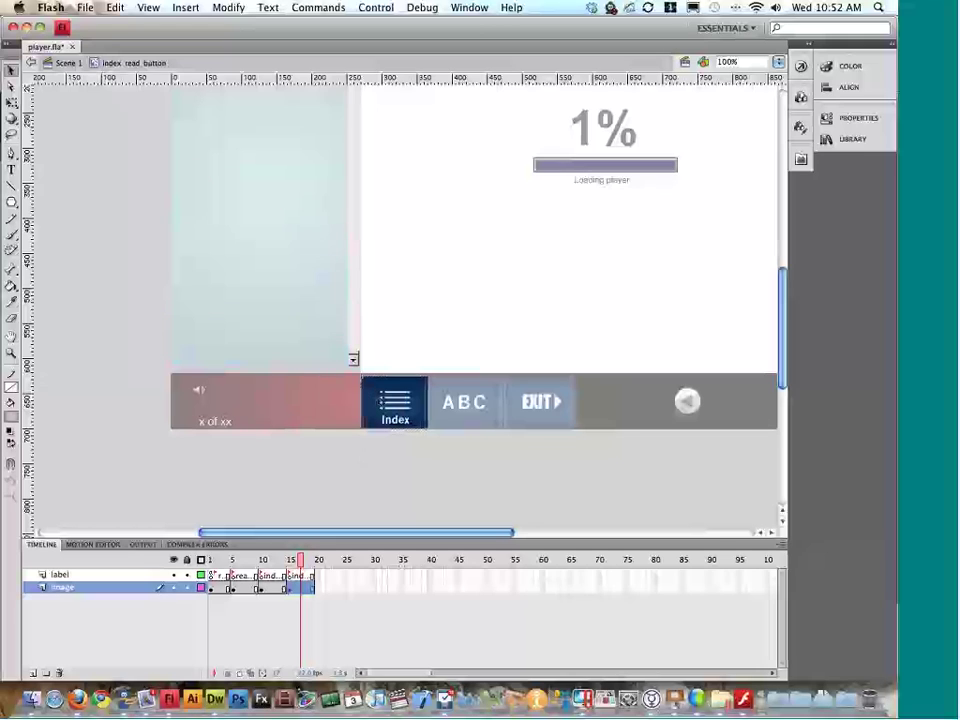
Step: Return to Scene 1, select the speaker audio icon, and switch to Finder
double_click(401, 454)
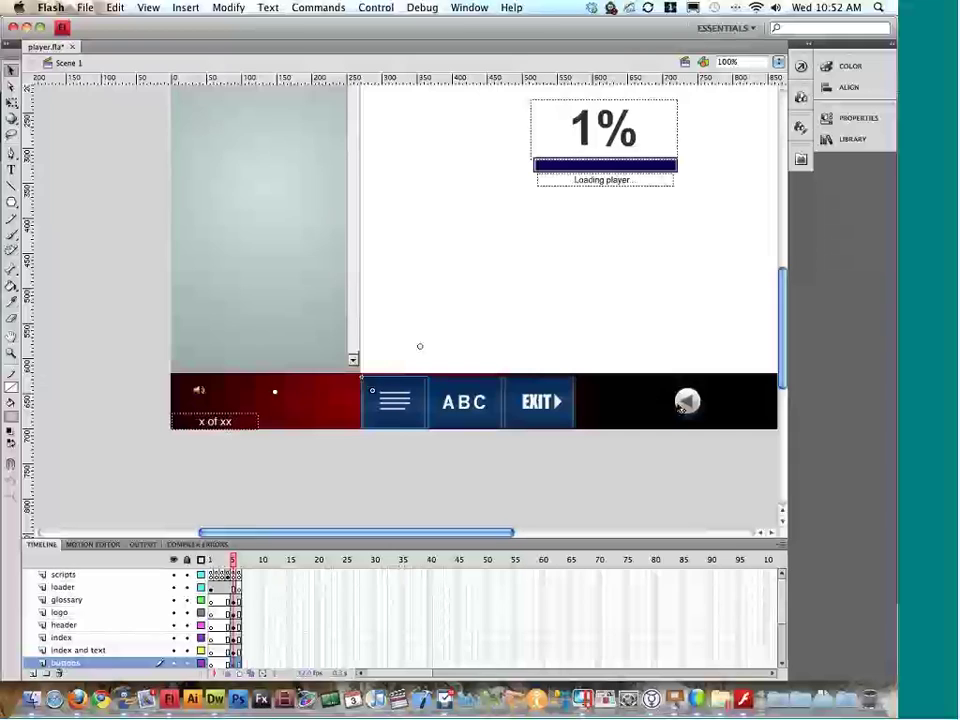
scroll(470, 300, "right", 3)
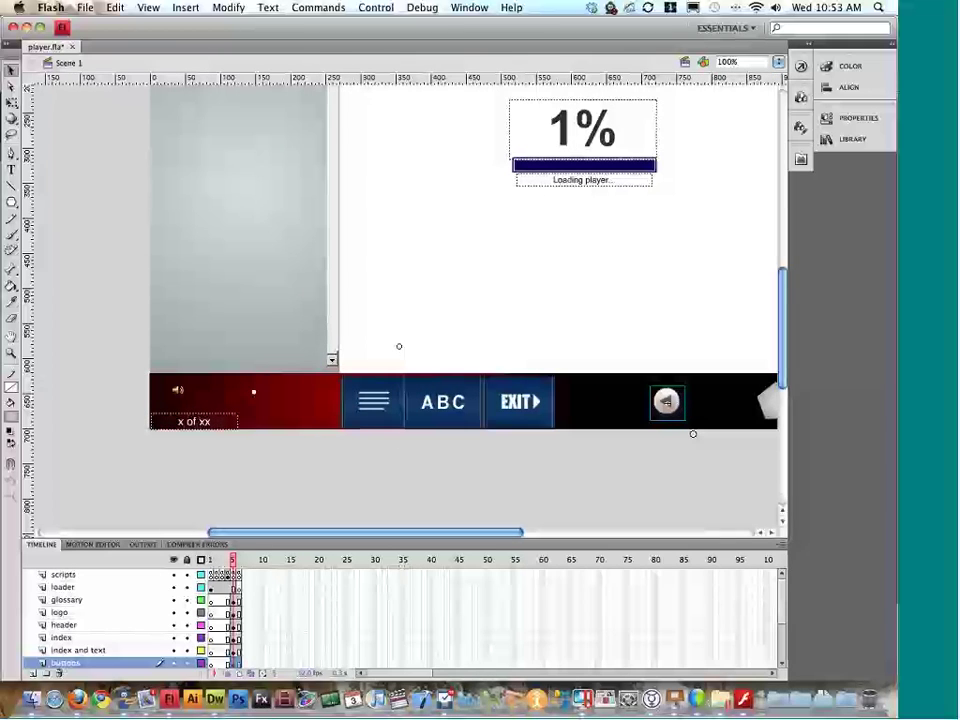
left_click(196, 393)
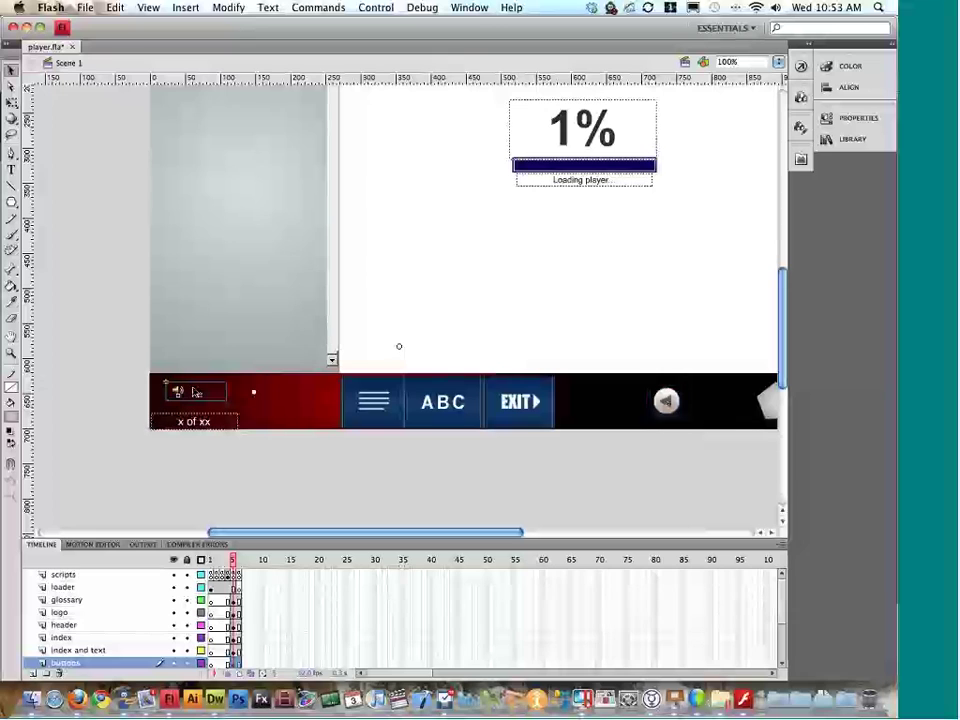
key("super+Tab")
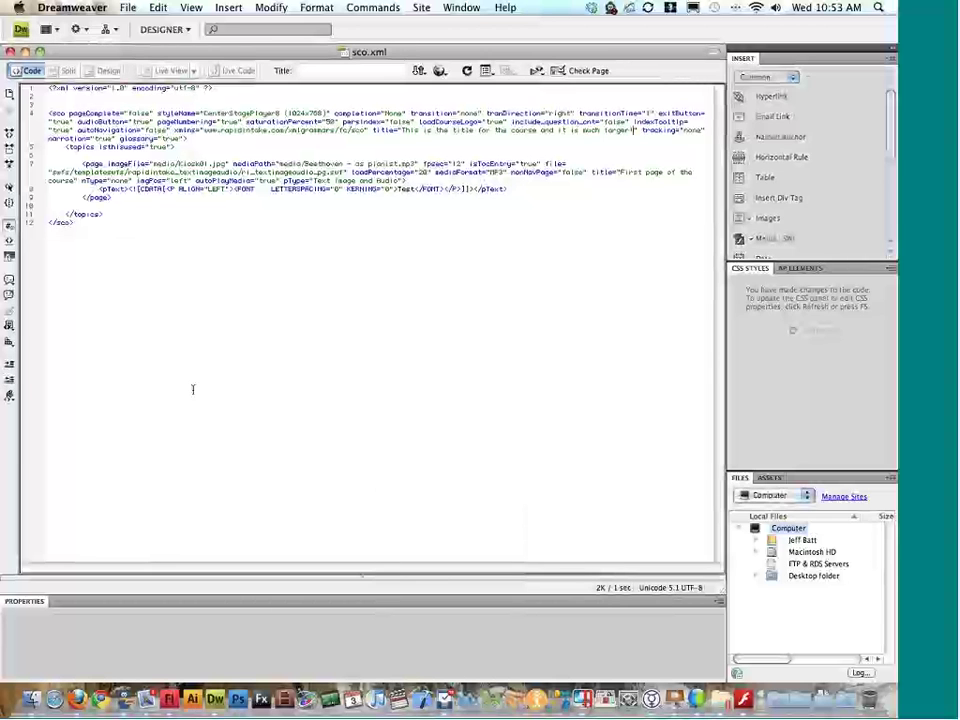
key("super+Tab")
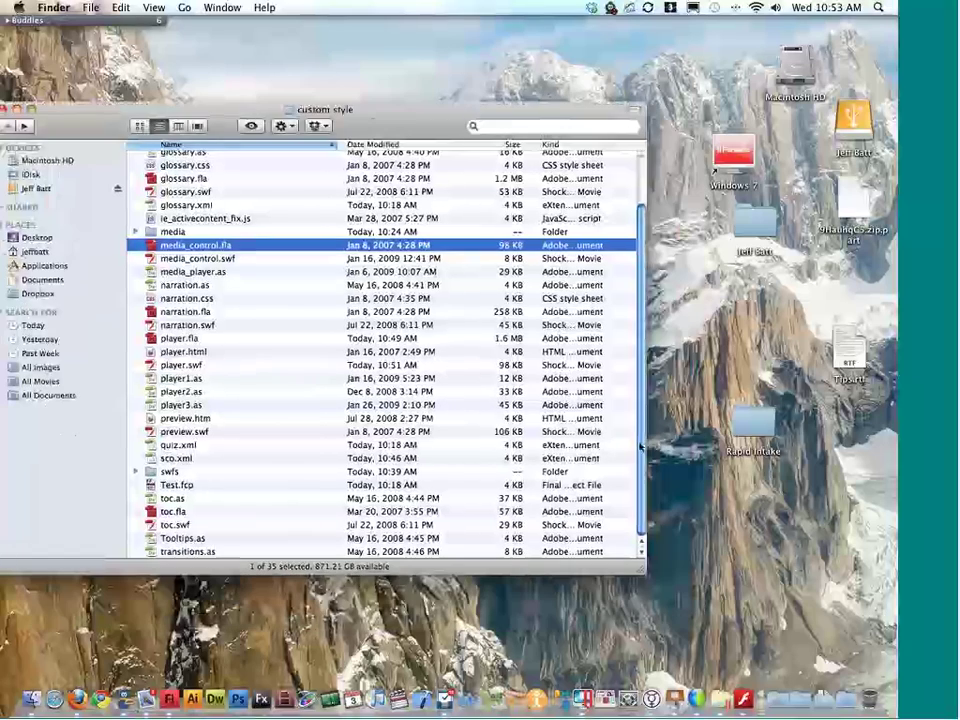
Step: Open Rapid Intake > HowtoUsetheKiosk and launch its player.fla in Flash
double_click(753, 425)
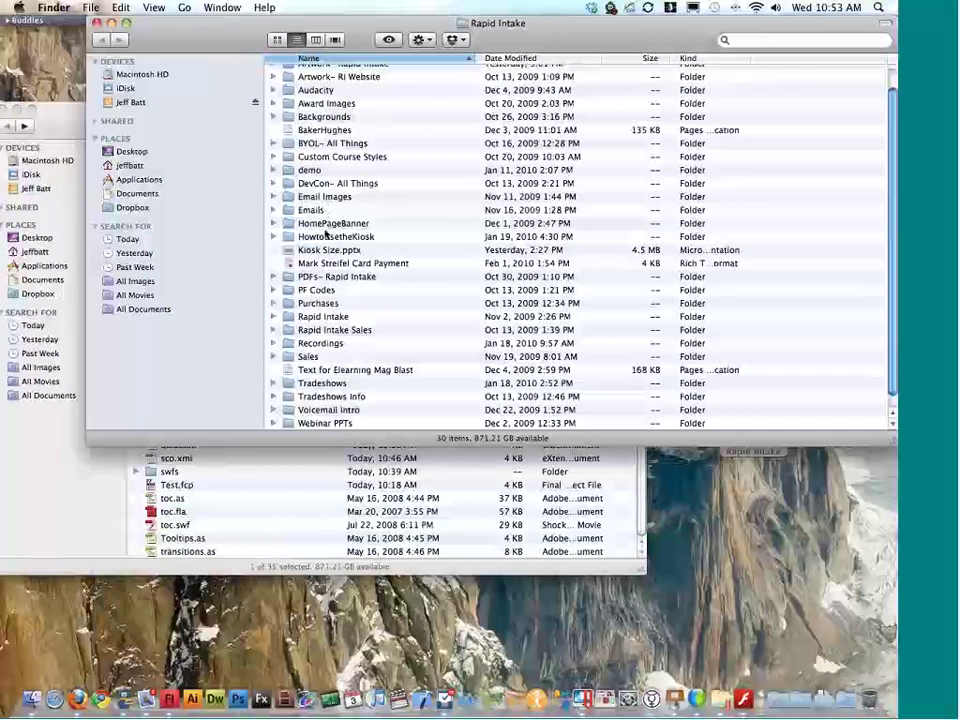
left_click(333, 239)
double_click(333, 240)
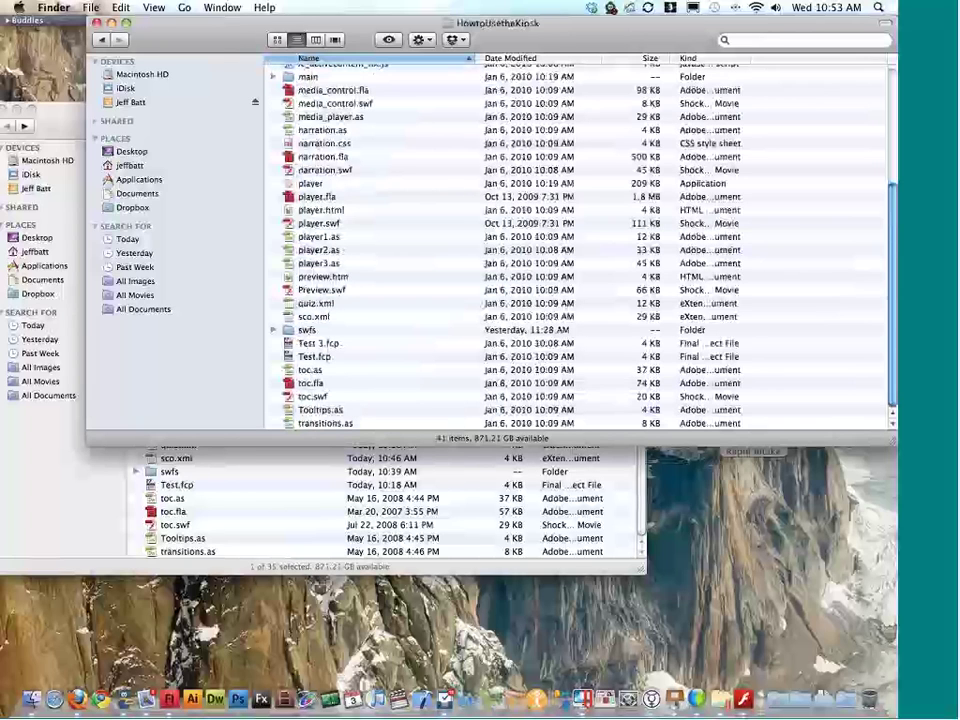
double_click(313, 197)
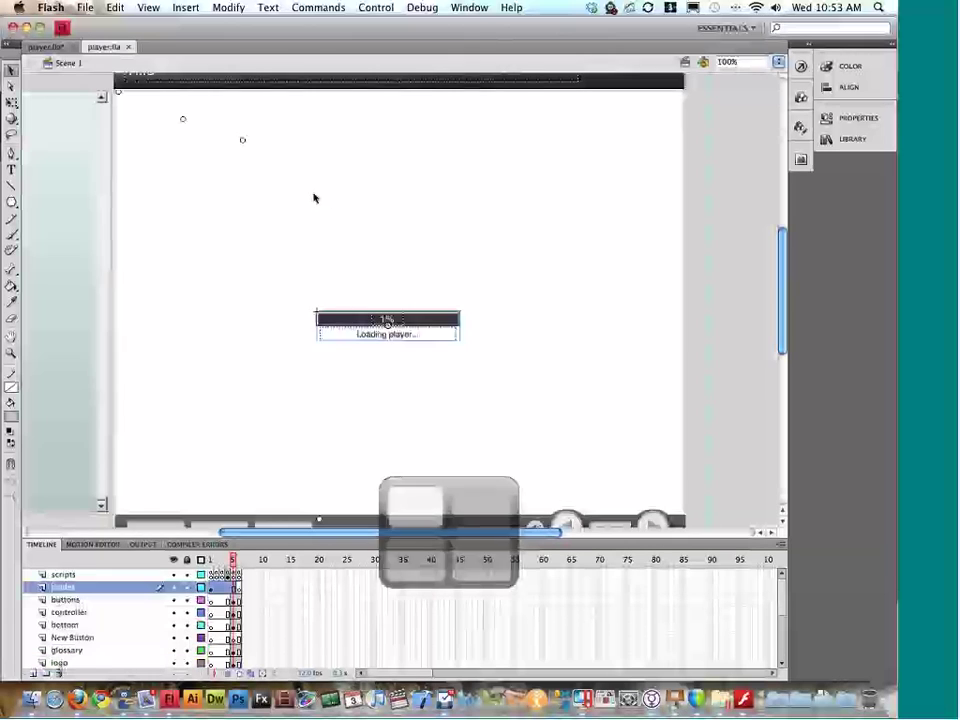
Step: Copy the old speaker audio button into the red-black player, replacing existing library items, then test it
scroll(368, 204, "down", 5)
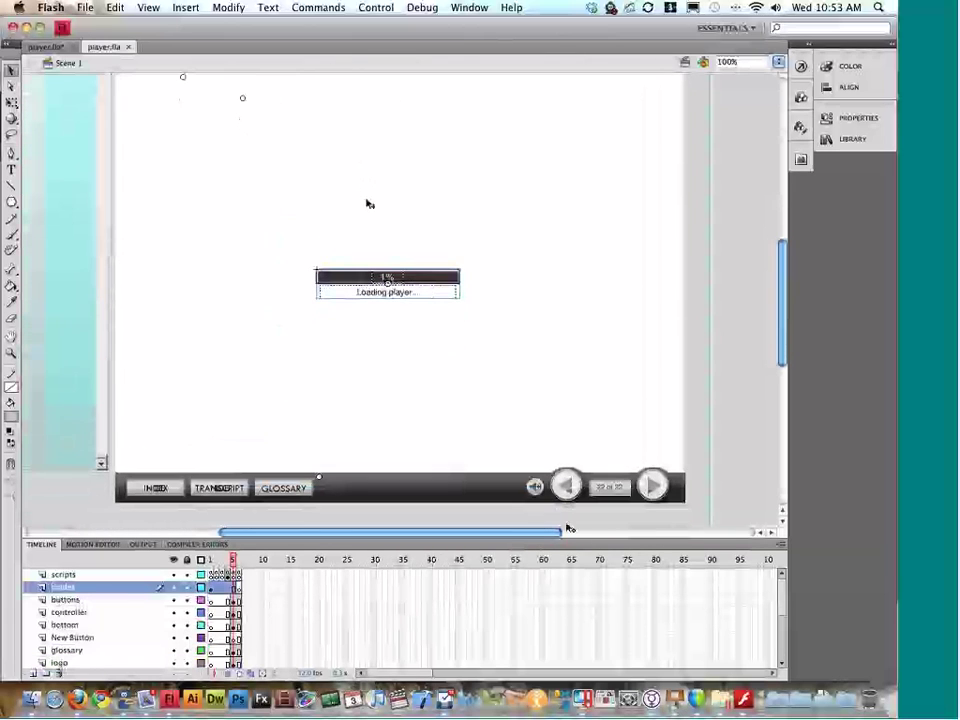
left_click(535, 487)
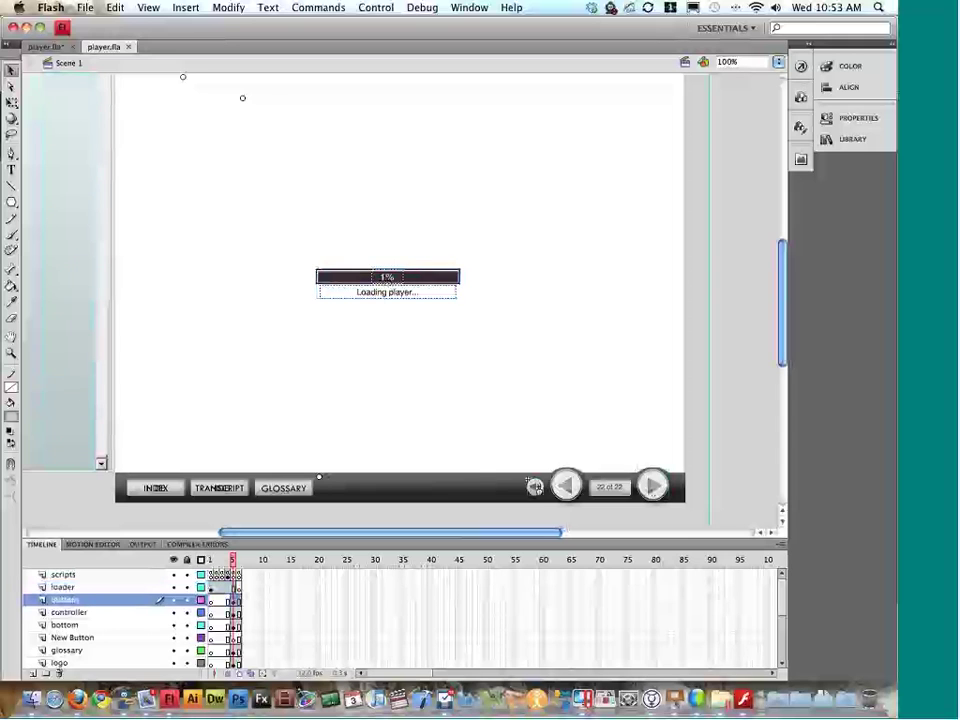
key("super+c")
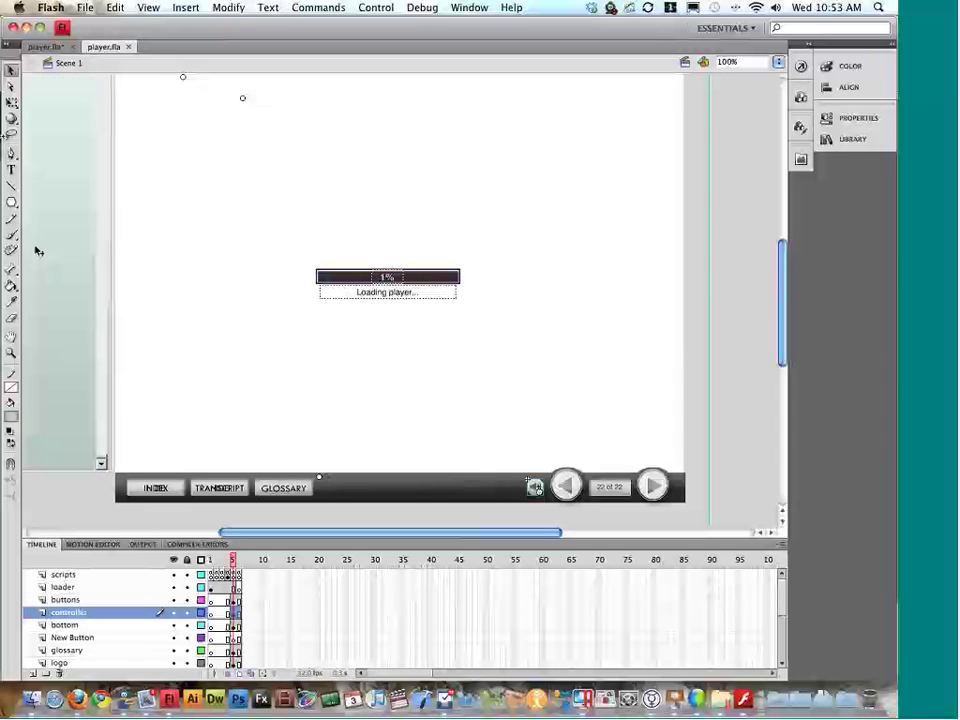
left_click(62, 47)
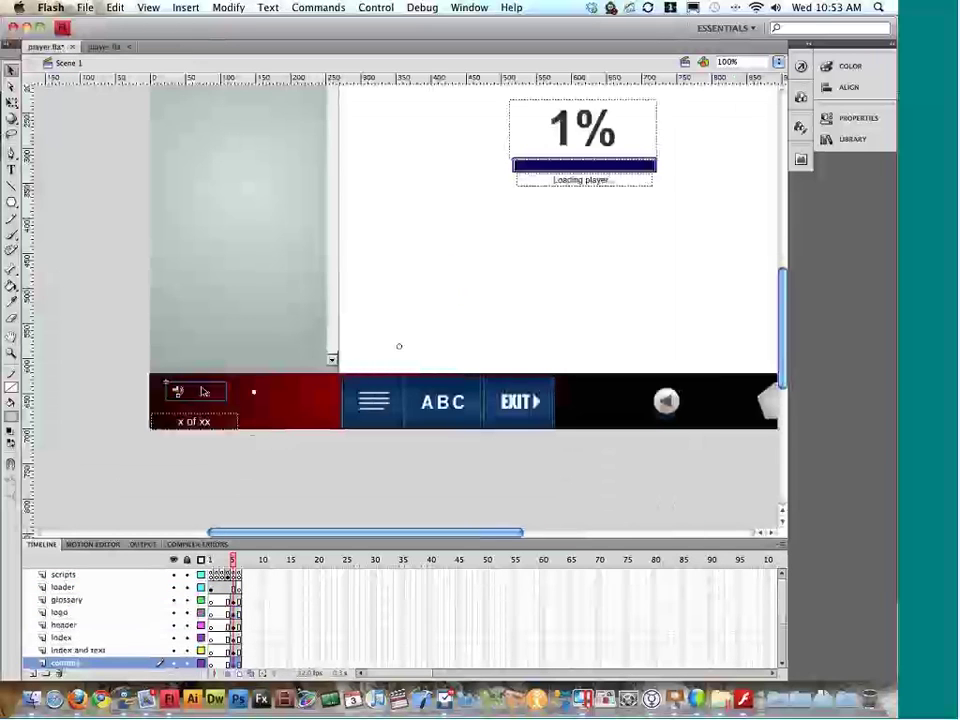
key("super+v")
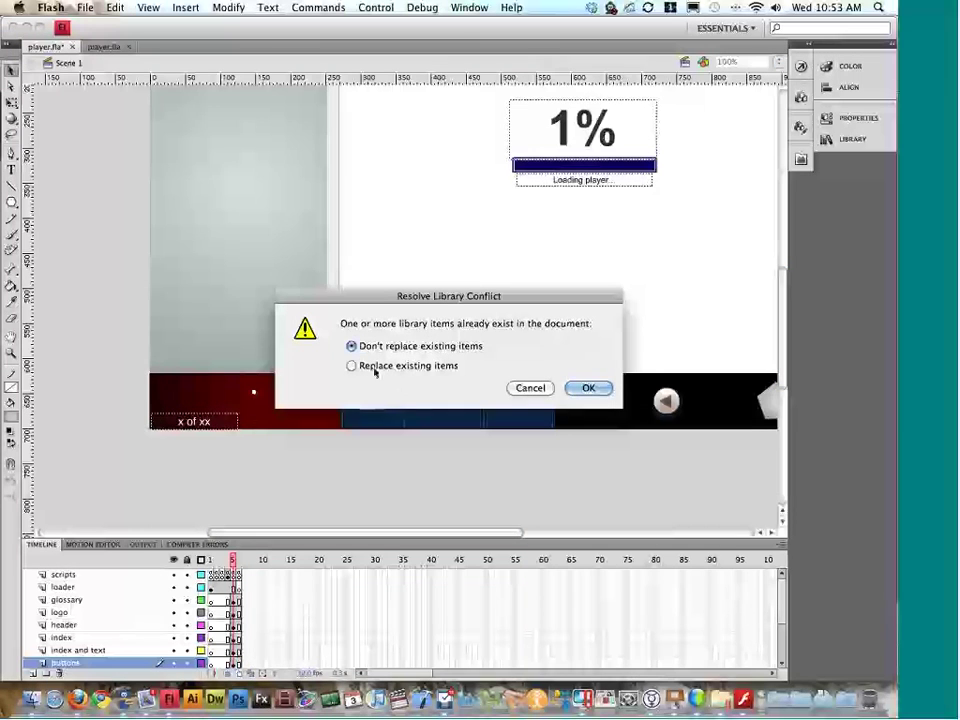
left_click(353, 366)
left_click(582, 388)
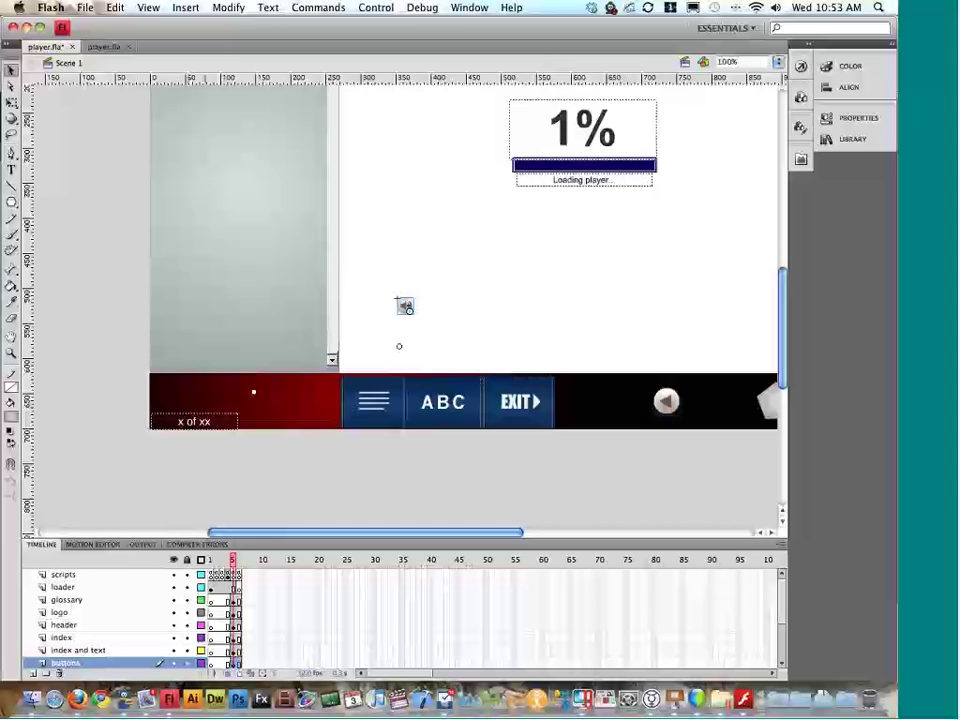
key("super+Return")
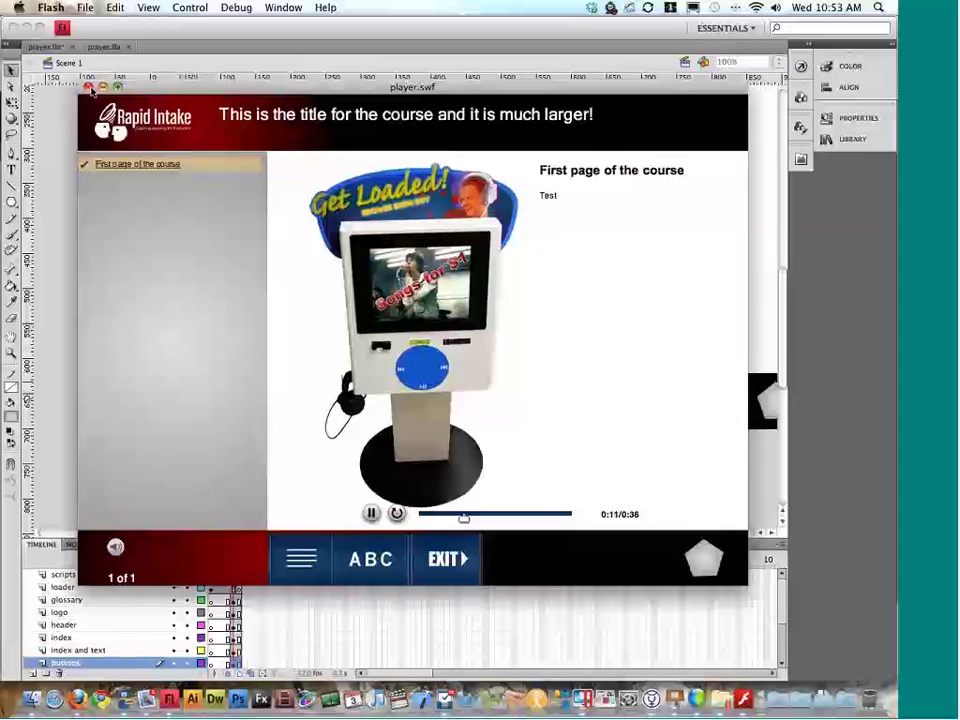
left_click(88, 87)
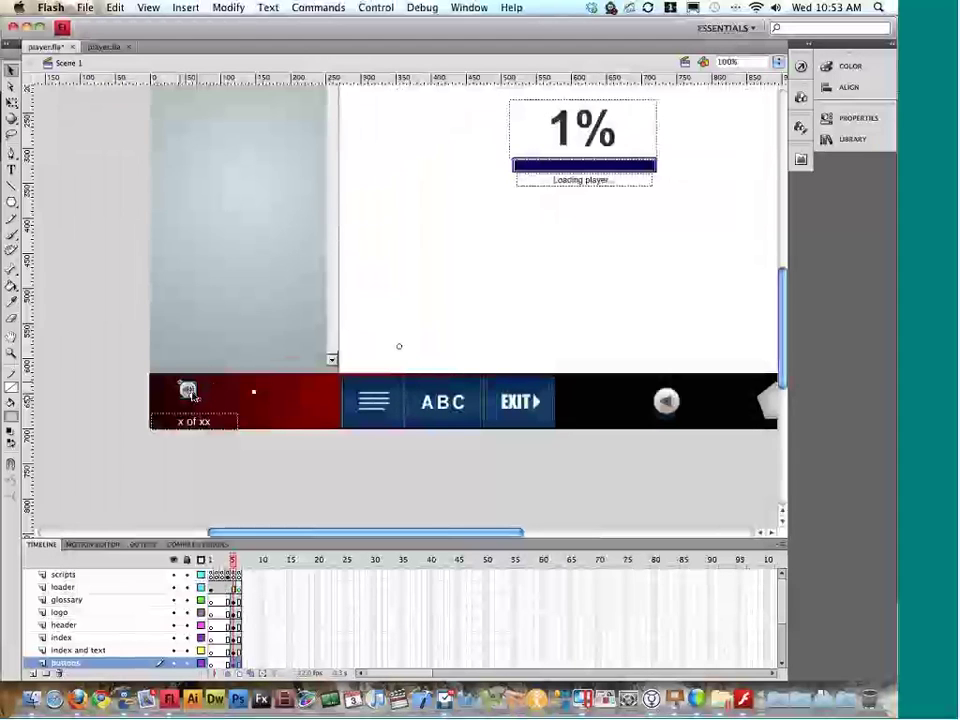
double_click(188, 390)
mouse_move(211, 560)
left_mouse_down()
mouse_move(326, 560)
mouse_move(209, 579)
left_mouse_up()
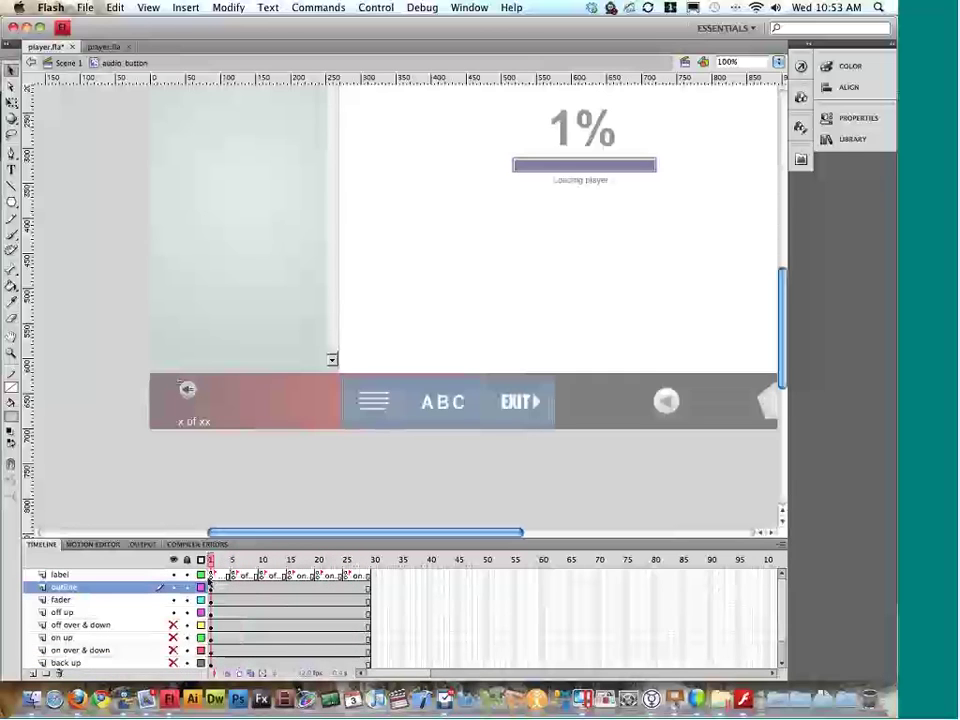
scroll(171, 452, "down", 2)
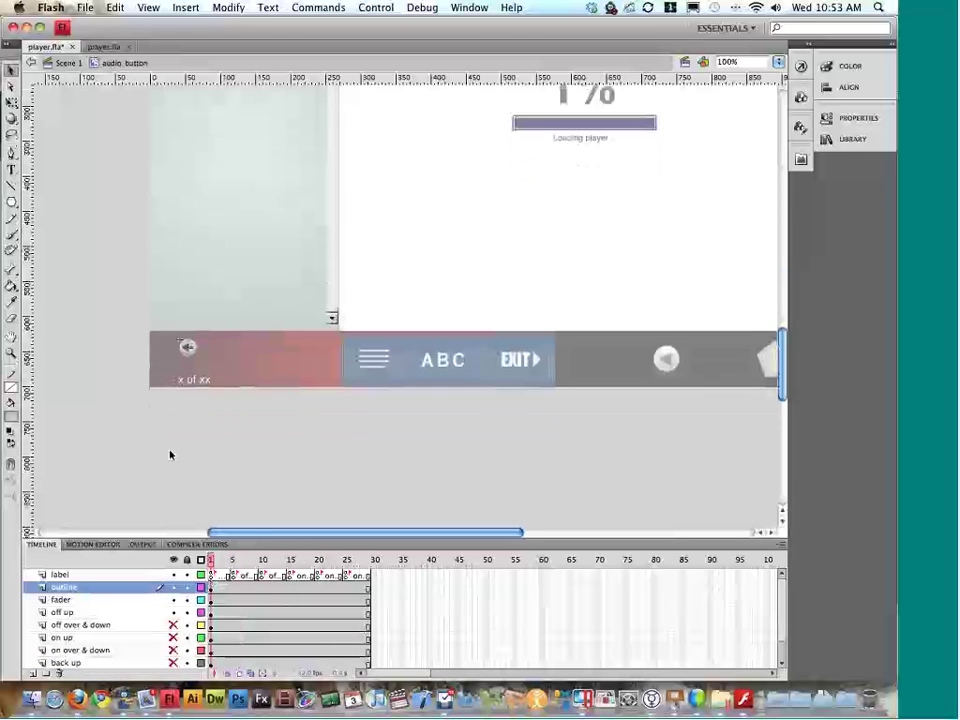
key("super+equal")
scroll(100, 618, "down", 2)
scroll(100, 618, "up", 2)
left_click(265, 560)
left_click_drag(287, 567, 237, 569)
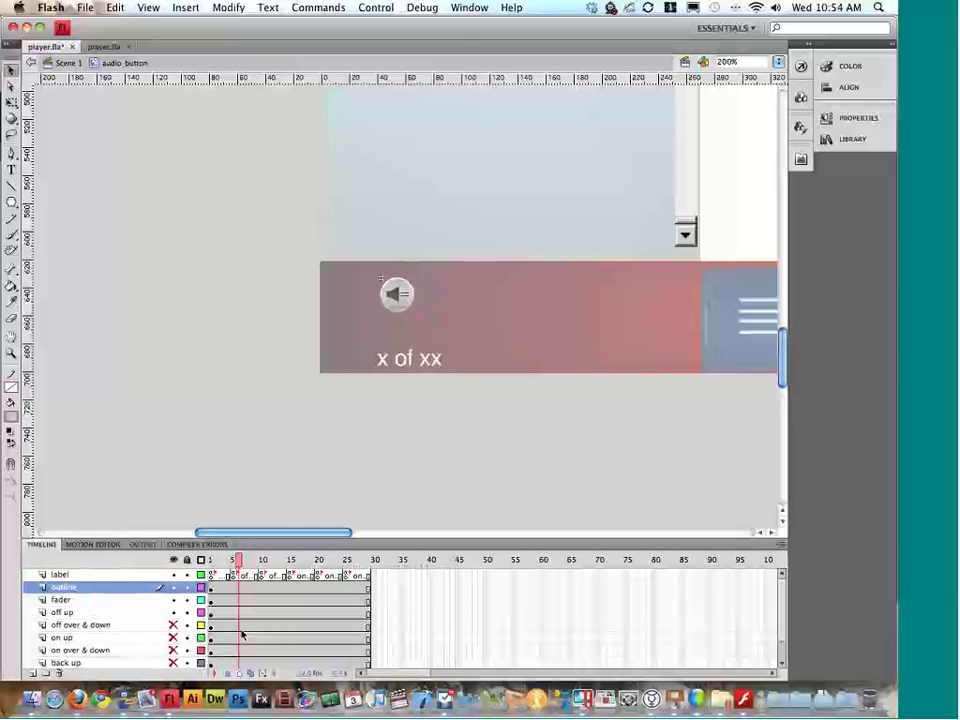
left_click(75, 625)
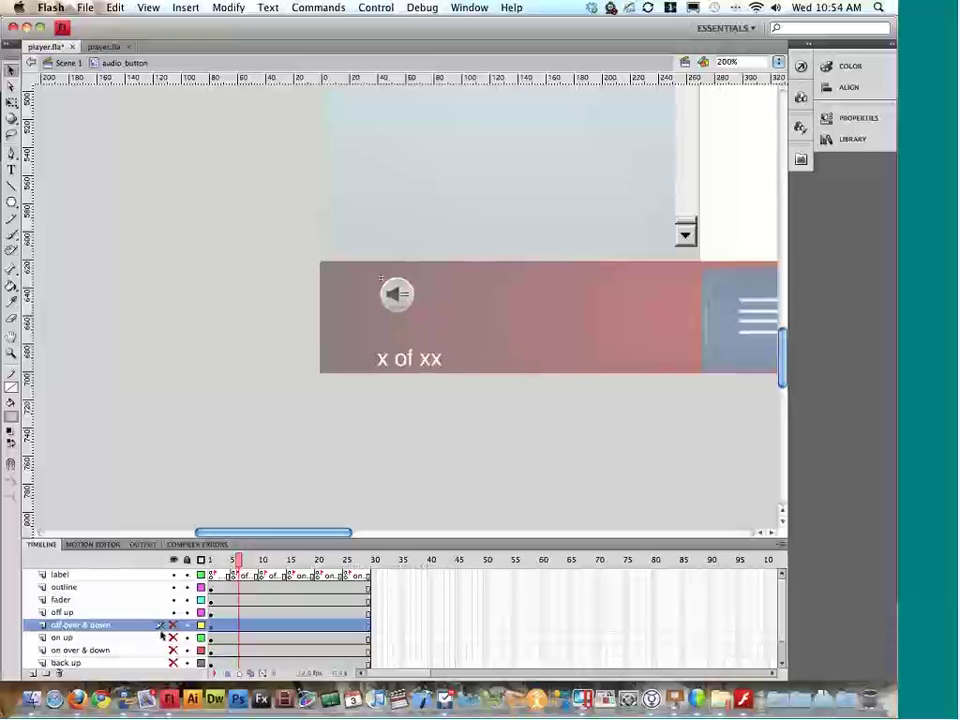
left_click(173, 612)
left_click(173, 624)
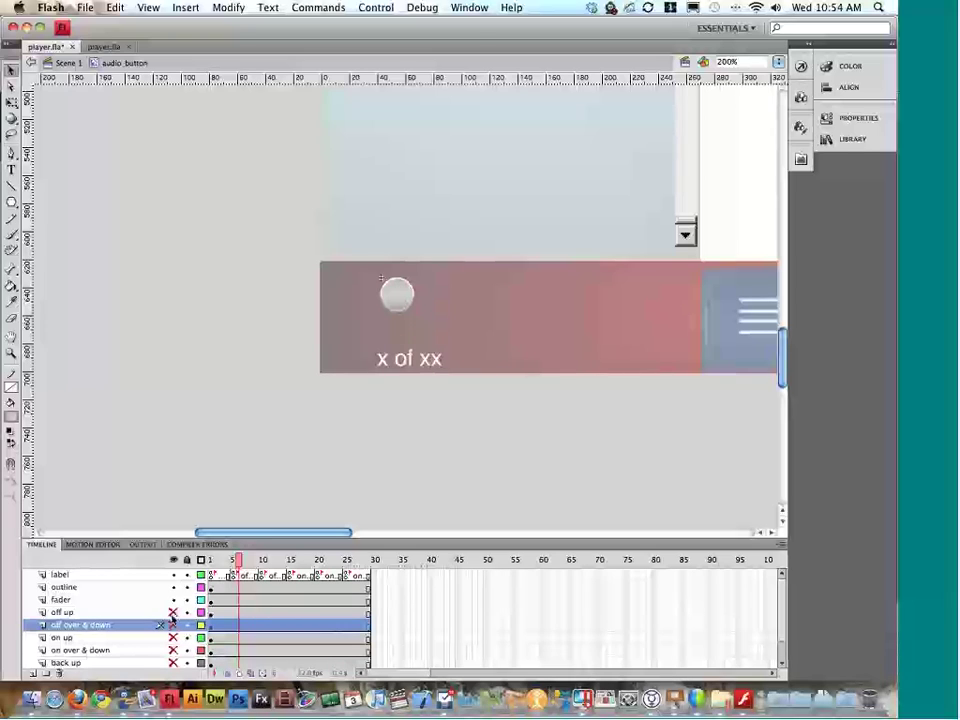
left_click(173, 624)
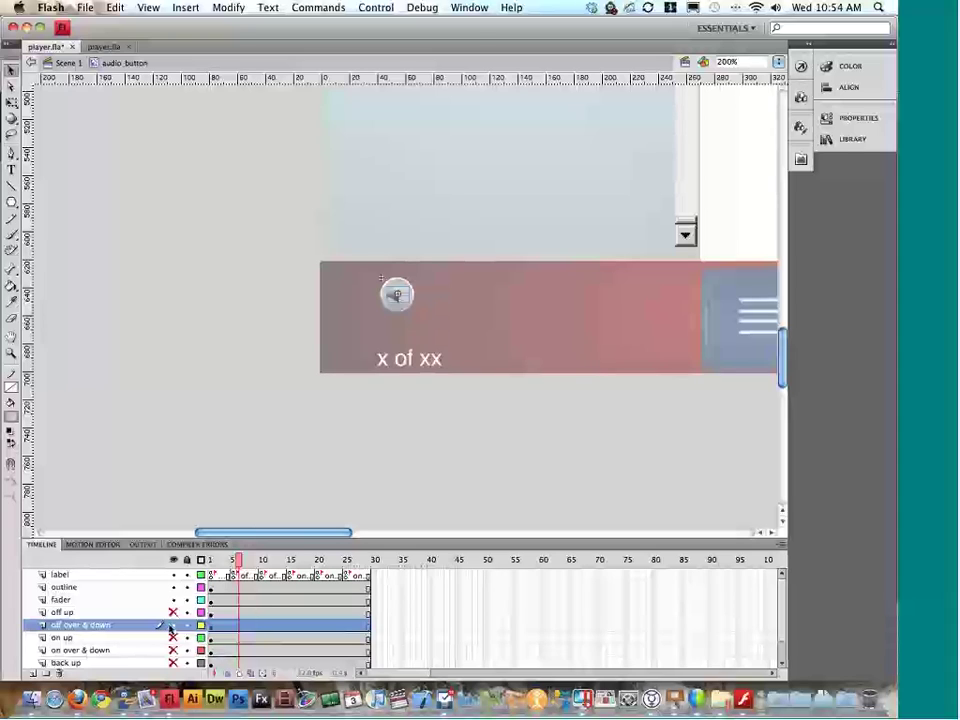
left_click(173, 624)
left_click(173, 624)
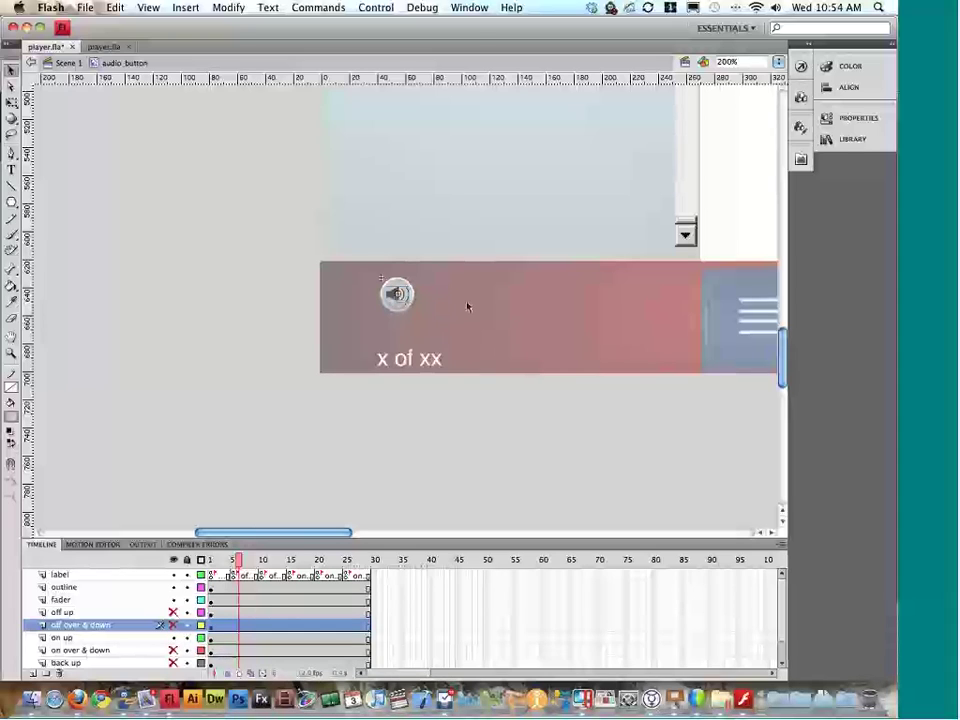
mouse_move(258, 560)
left_mouse_down()
mouse_move(340, 563)
mouse_move(256, 563)
left_mouse_up()
left_click(234, 563)
left_click(173, 625)
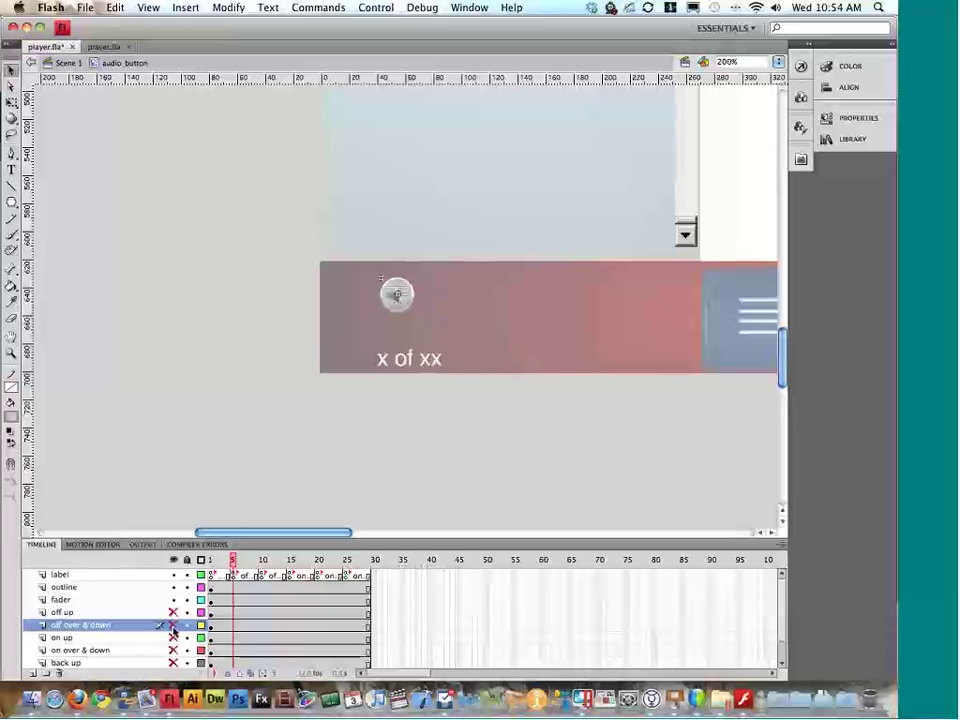
left_click(395, 300)
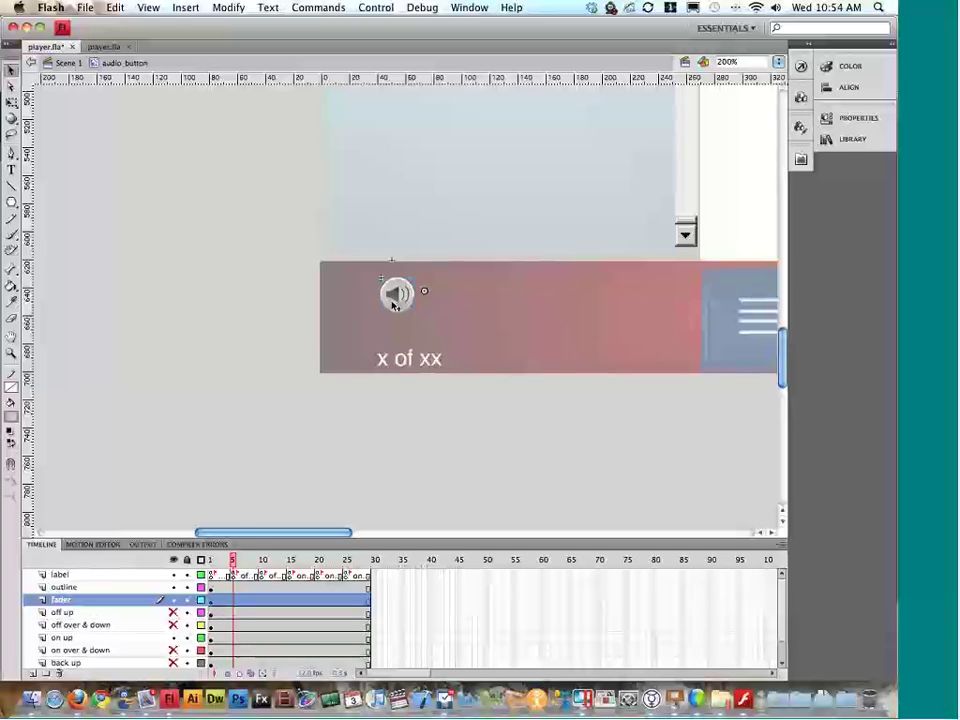
left_click(175, 638)
left_click(175, 638)
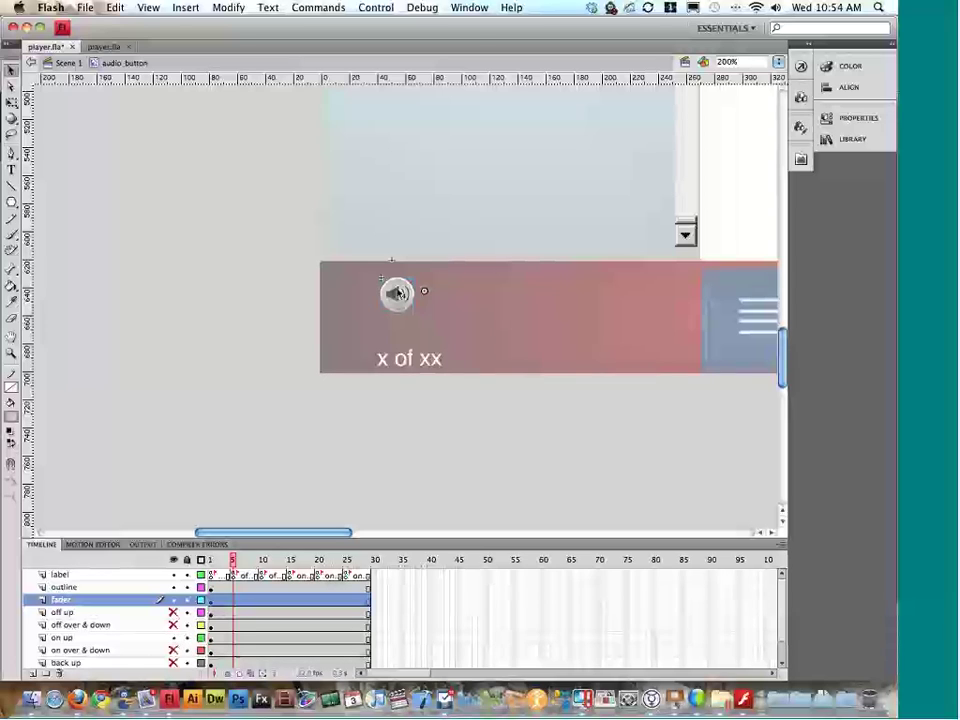
left_click(177, 600)
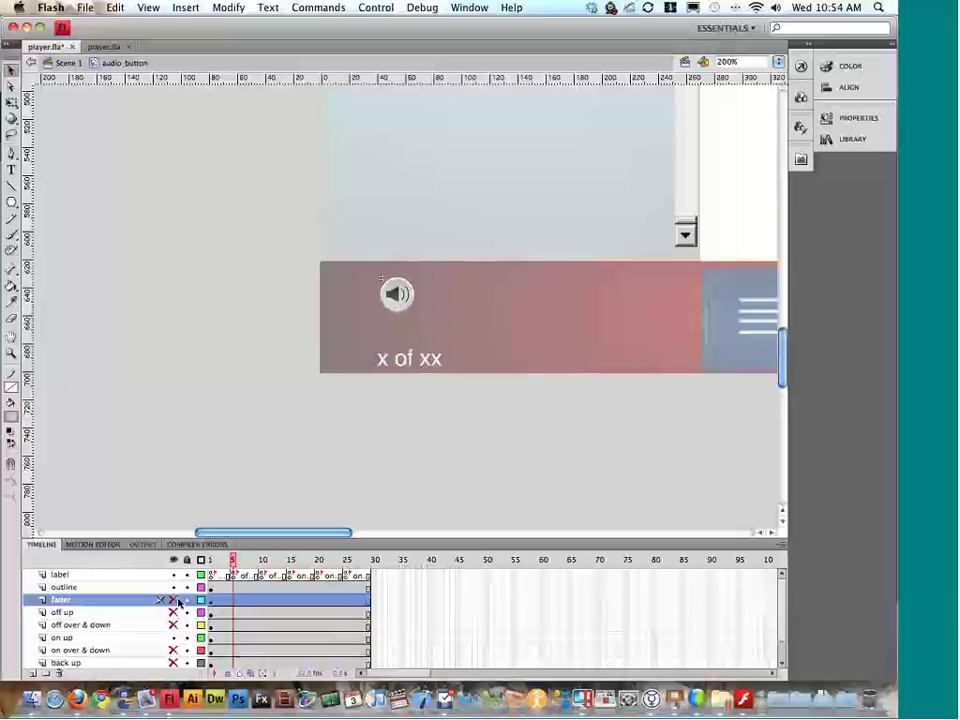
left_click(95, 637)
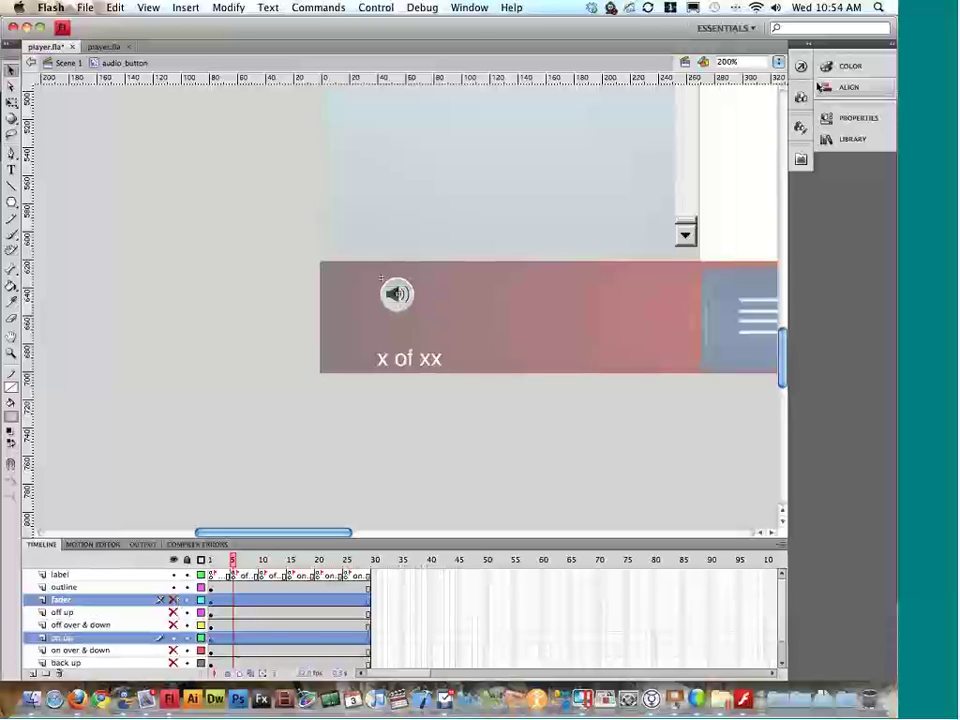
left_click(827, 119)
double_click(700, 132)
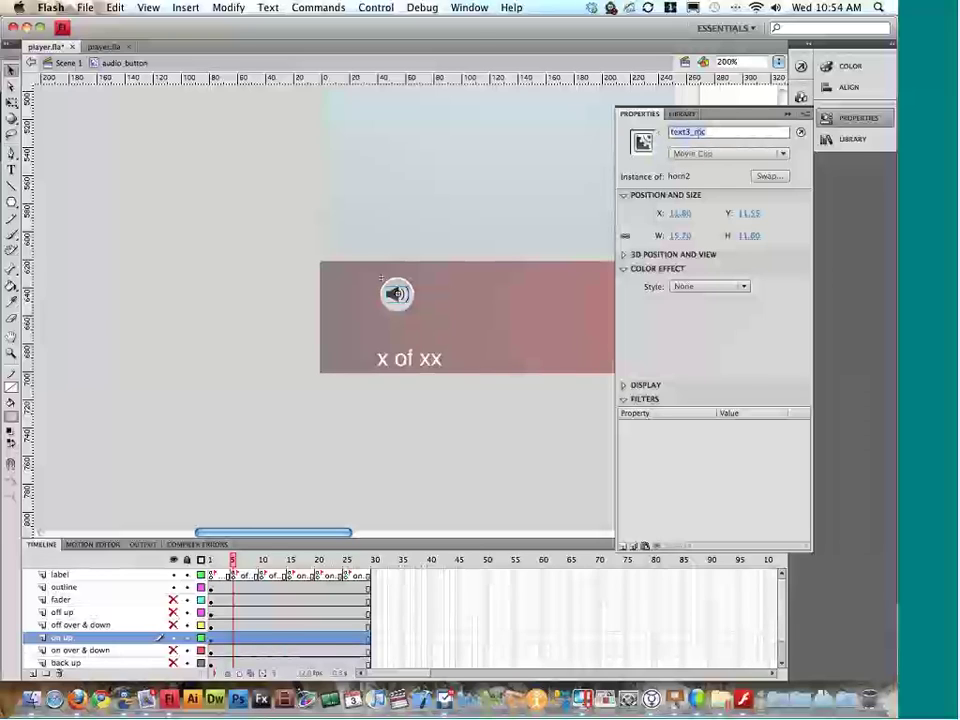
left_click(787, 114)
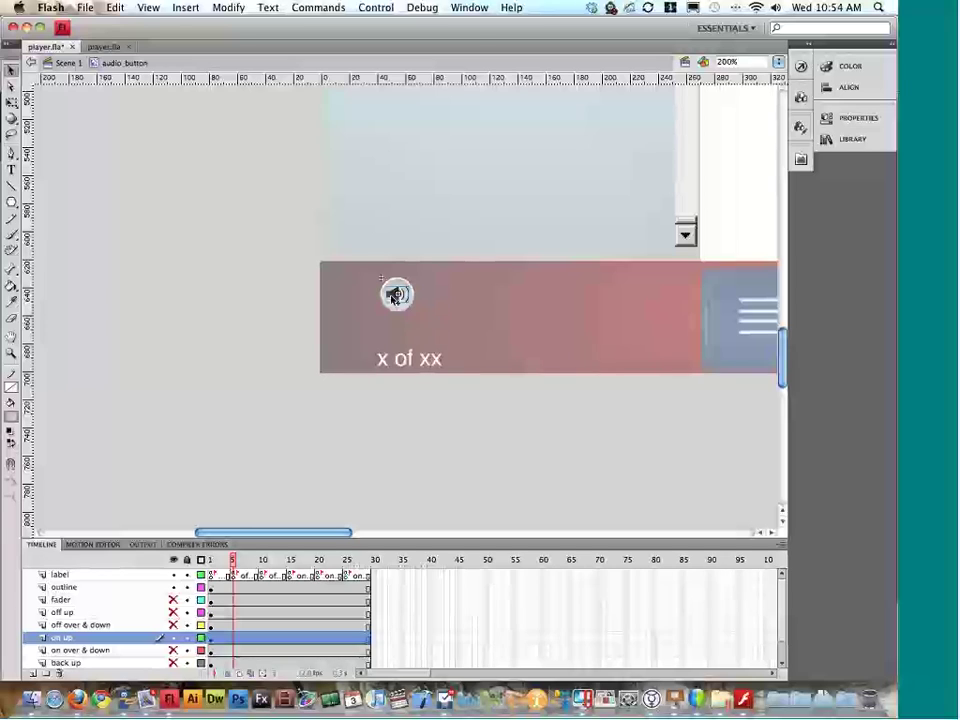
double_click(394, 298)
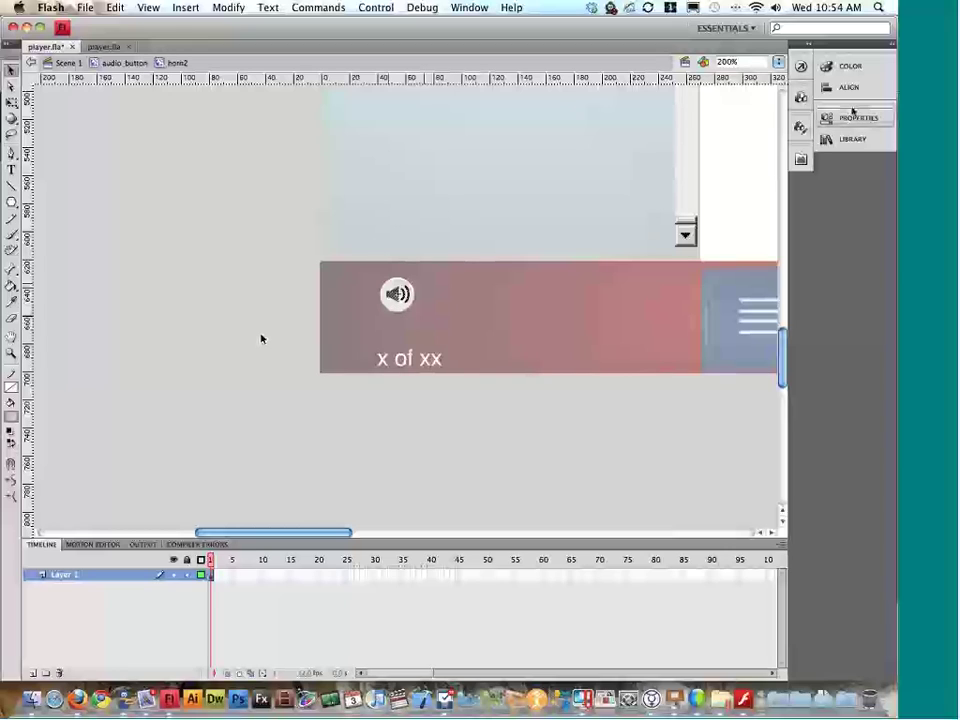
left_click(858, 118)
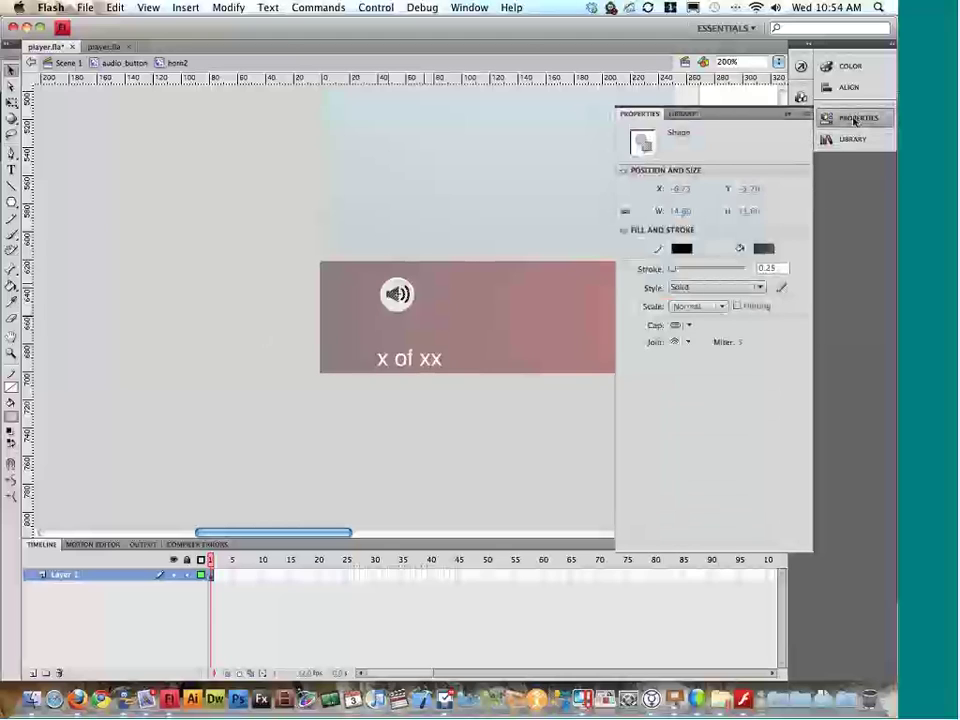
left_click(855, 118)
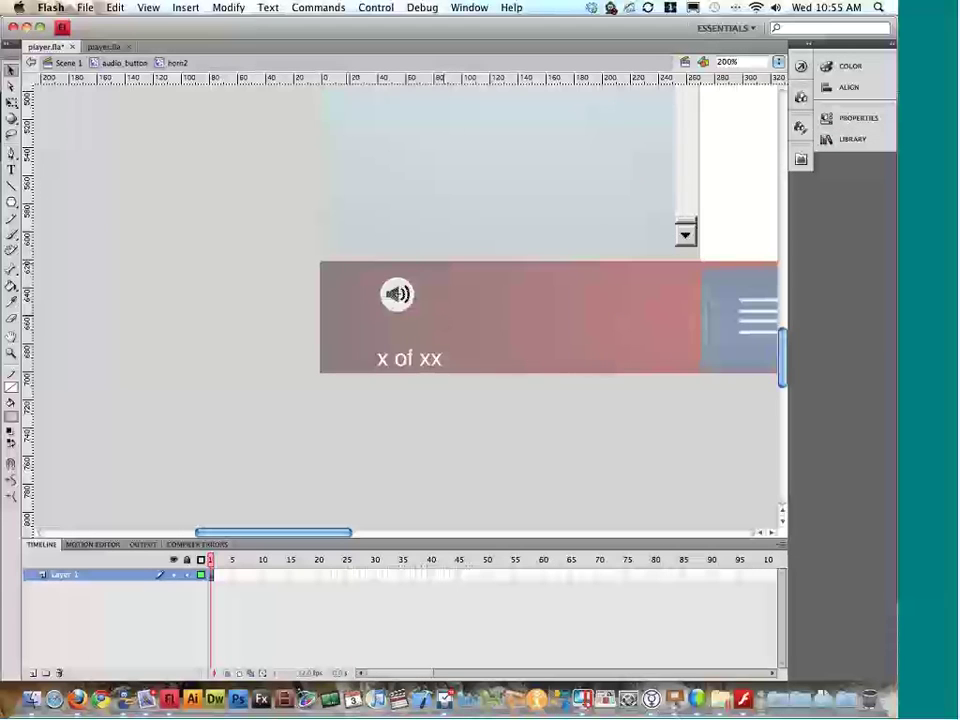
double_click(280, 311)
double_click(280, 311)
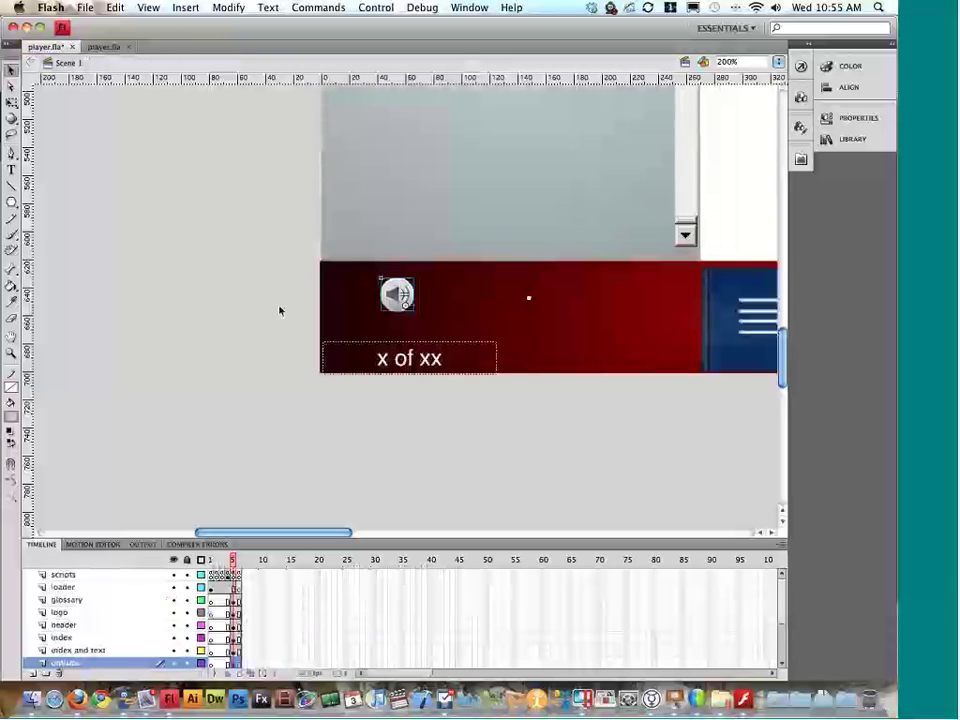
Step: Inspect the page number text field inside the 'x of xx' page counter symbol
left_click(481, 355)
double_click(481, 355)
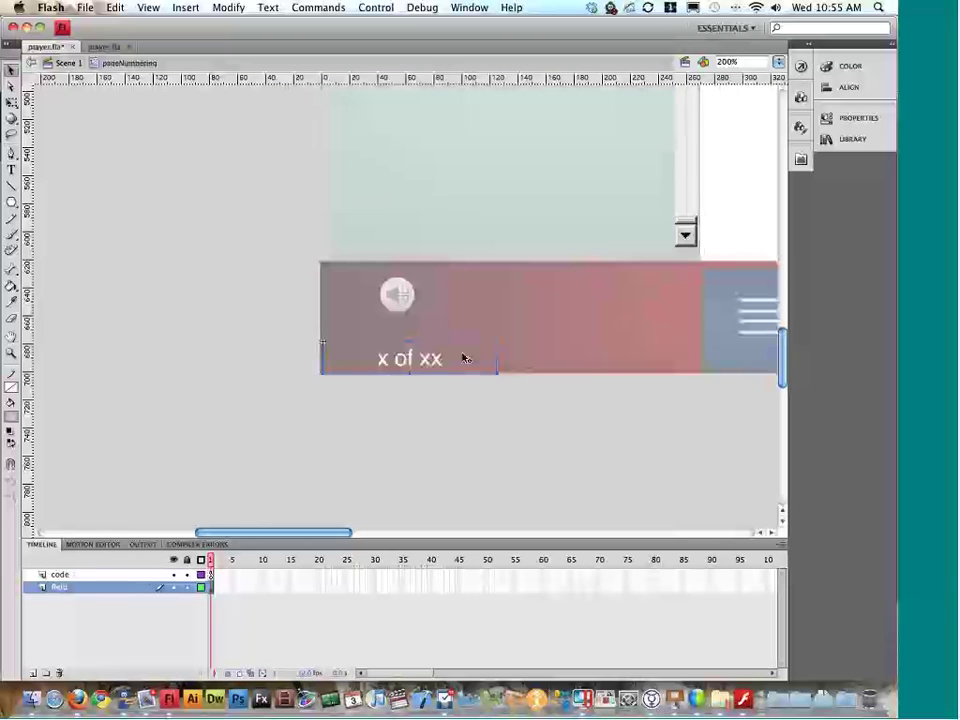
left_click(837, 121)
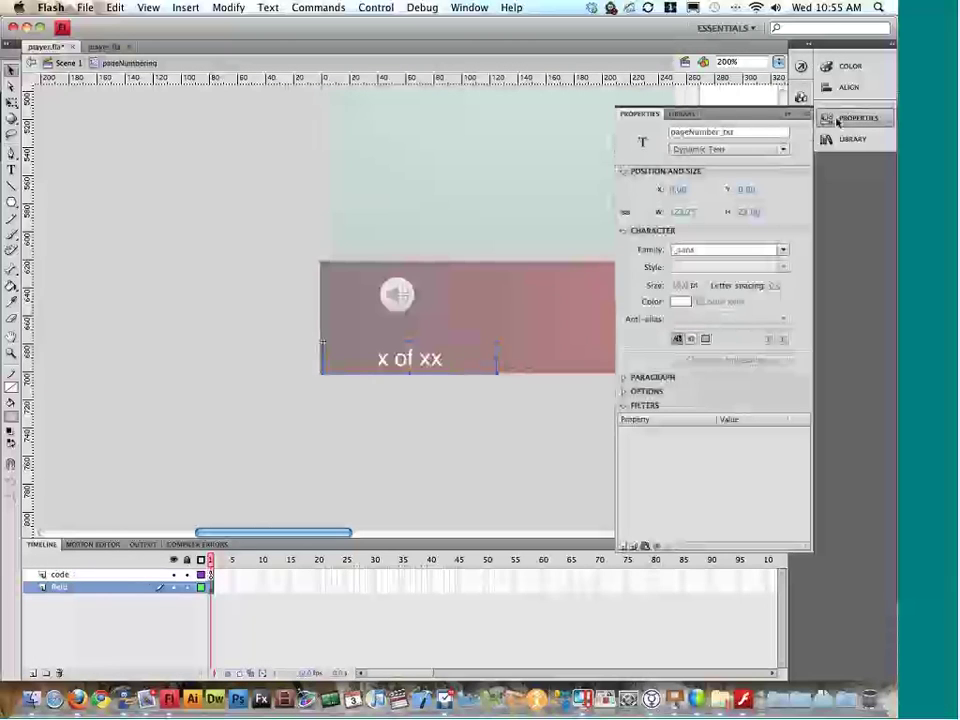
left_click(843, 124)
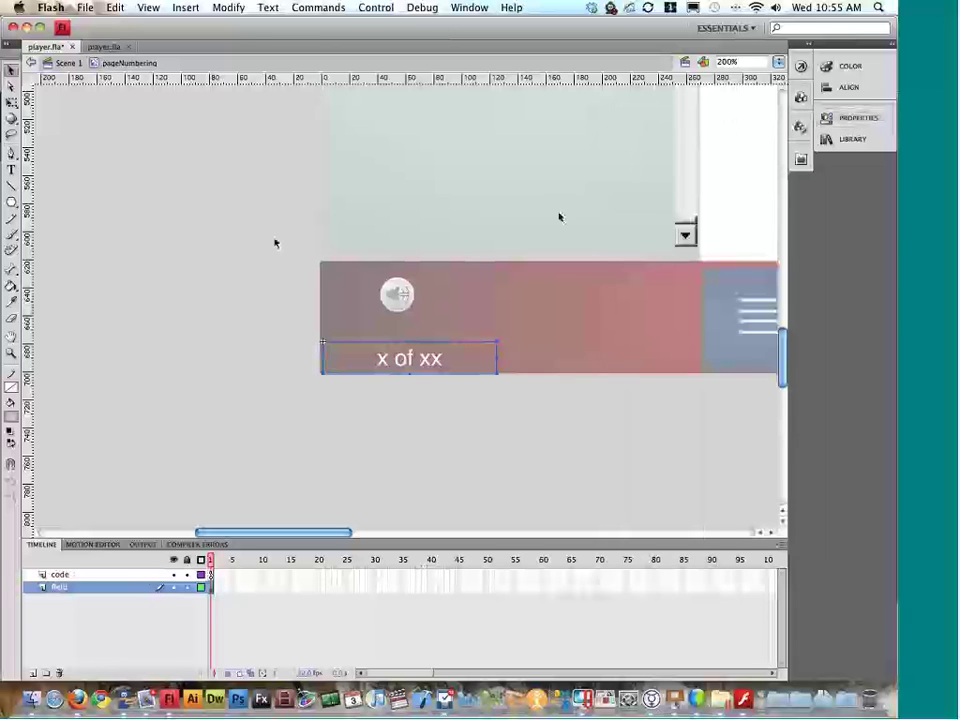
double_click(275, 242)
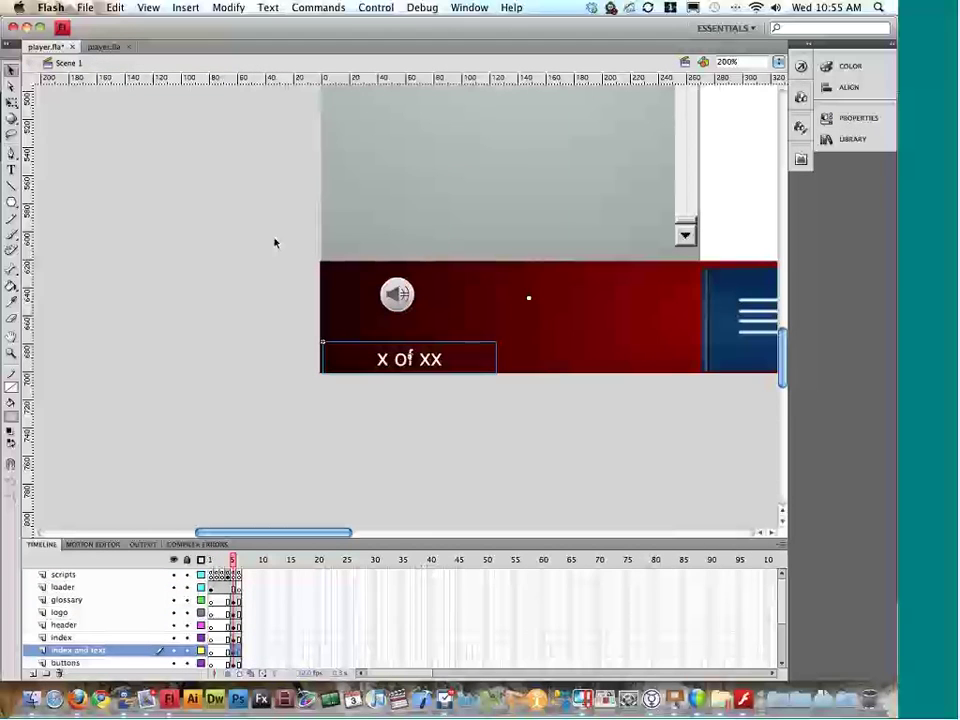
Step: Zoom and scroll around the stage to review the layout, then switch to the project files' desktop
key("super+minus")
key("super+minus")
scroll(275, 242, "up", 1)
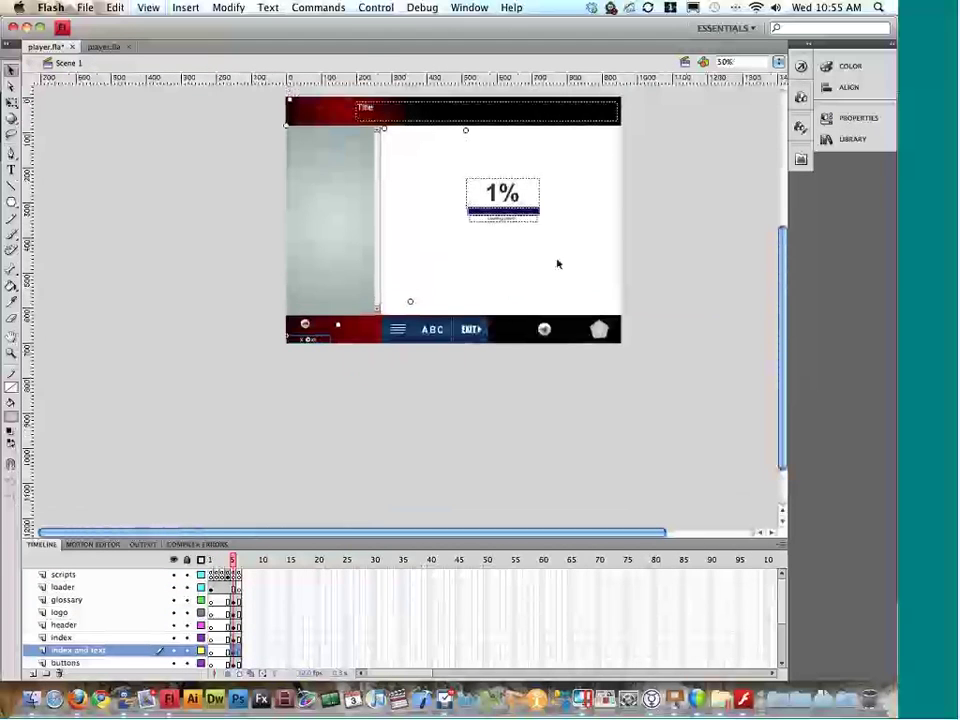
key("super+equal")
scroll(590, 255, "up", 1)
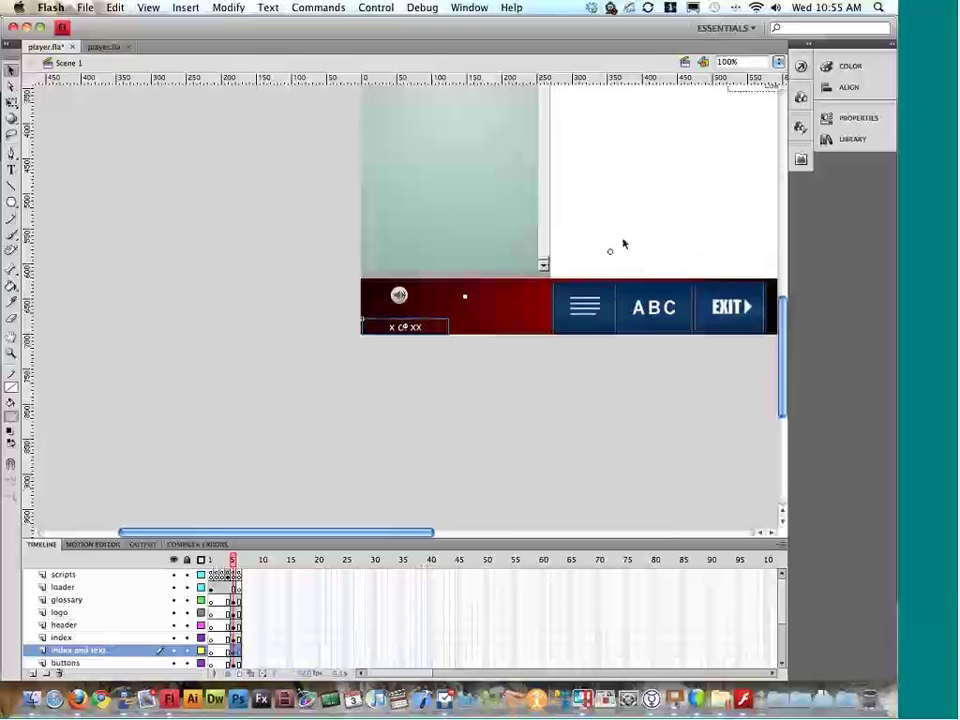
scroll(622, 243, "up", 7)
scroll(622, 243, "right", 12)
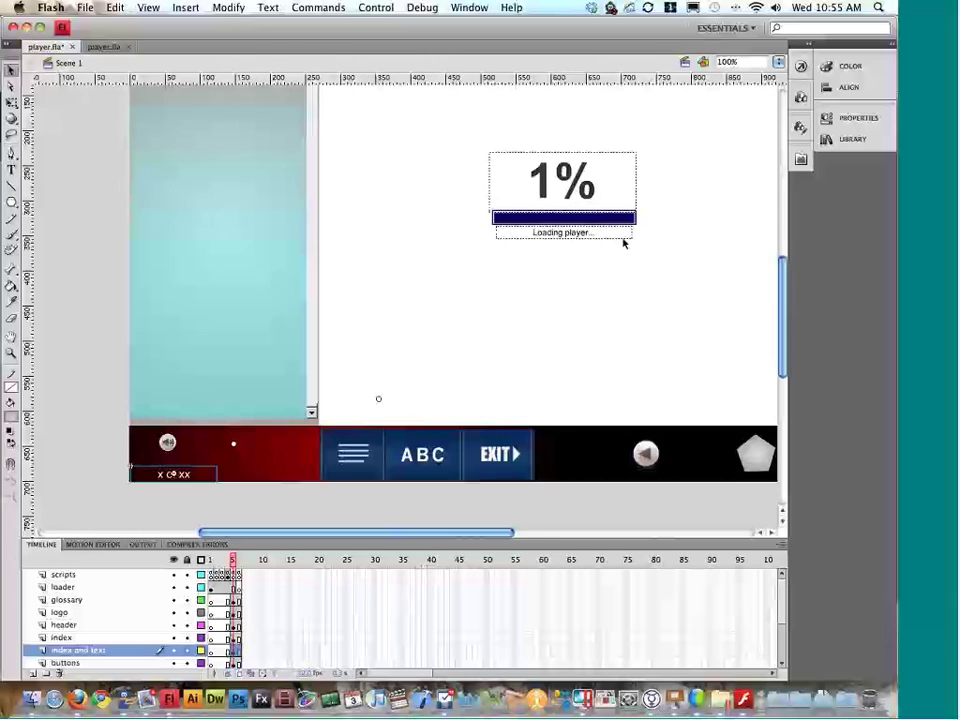
scroll(622, 243, "left", 5)
scroll(454, 292, "up", 4)
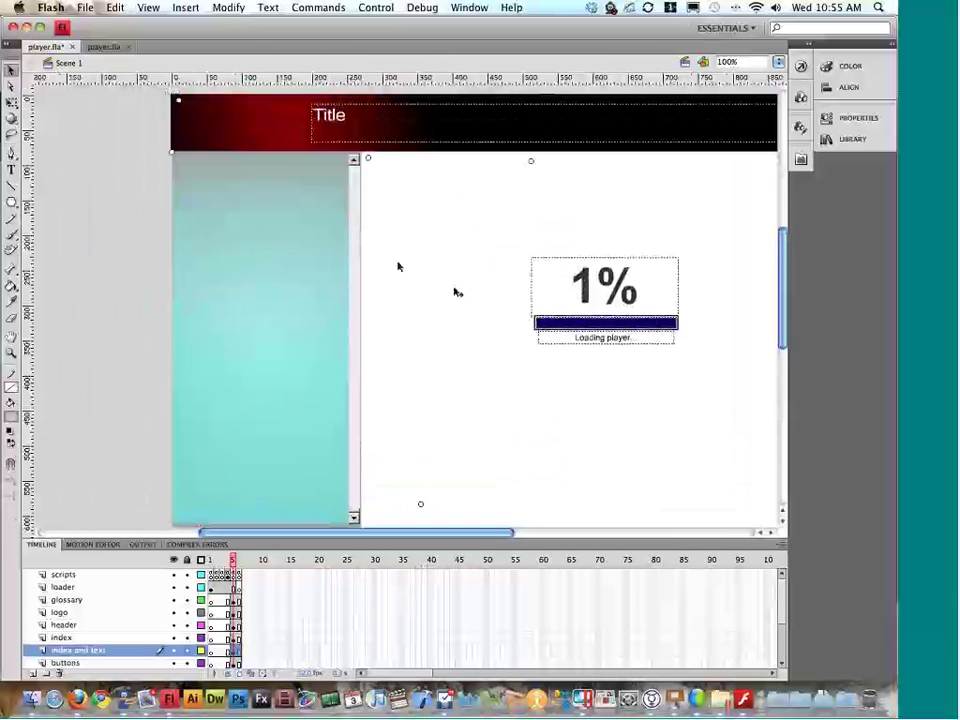
scroll(404, 257, "right", 3)
scroll(402, 257, "left", 3)
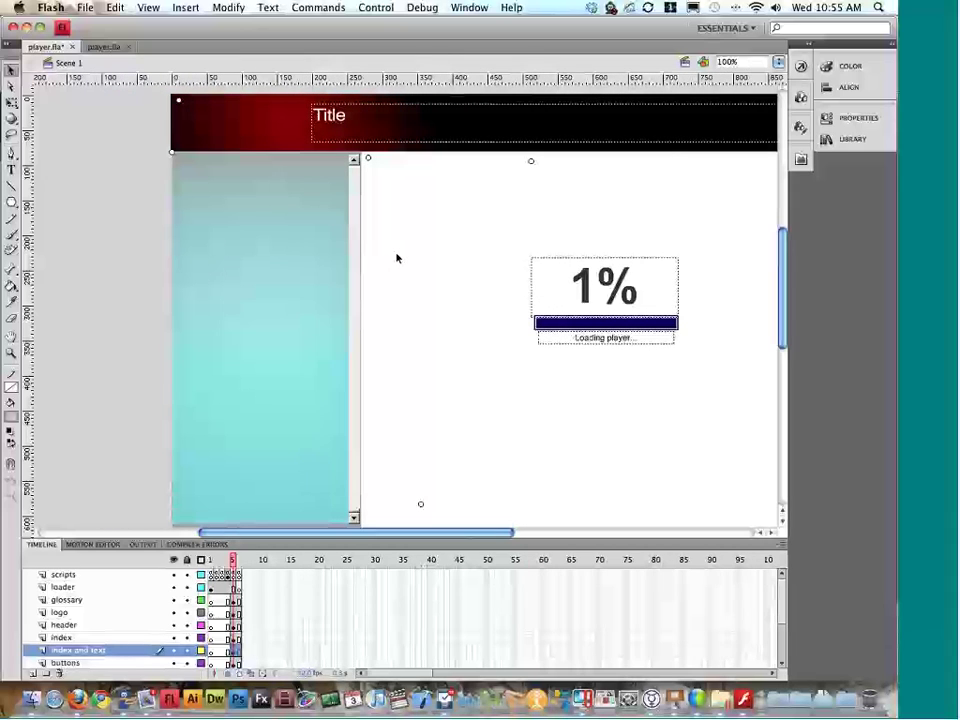
key("ctrl+Down")
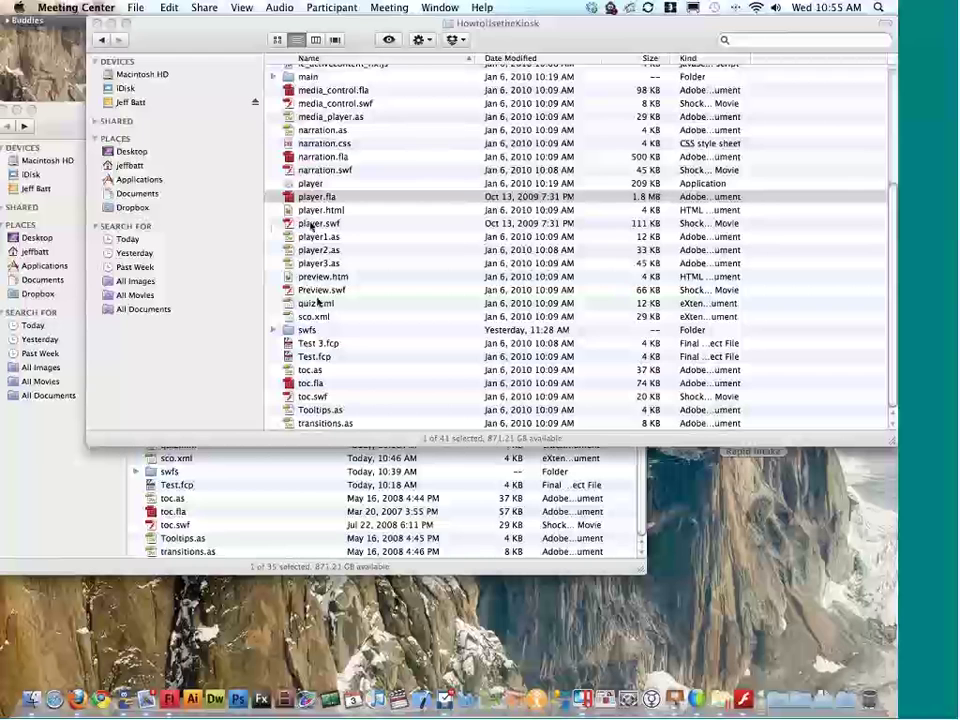
Step: Play the original HowtoUsetheKiosk player.swf, show and hide its chapter menu, then close it
double_click(312, 225)
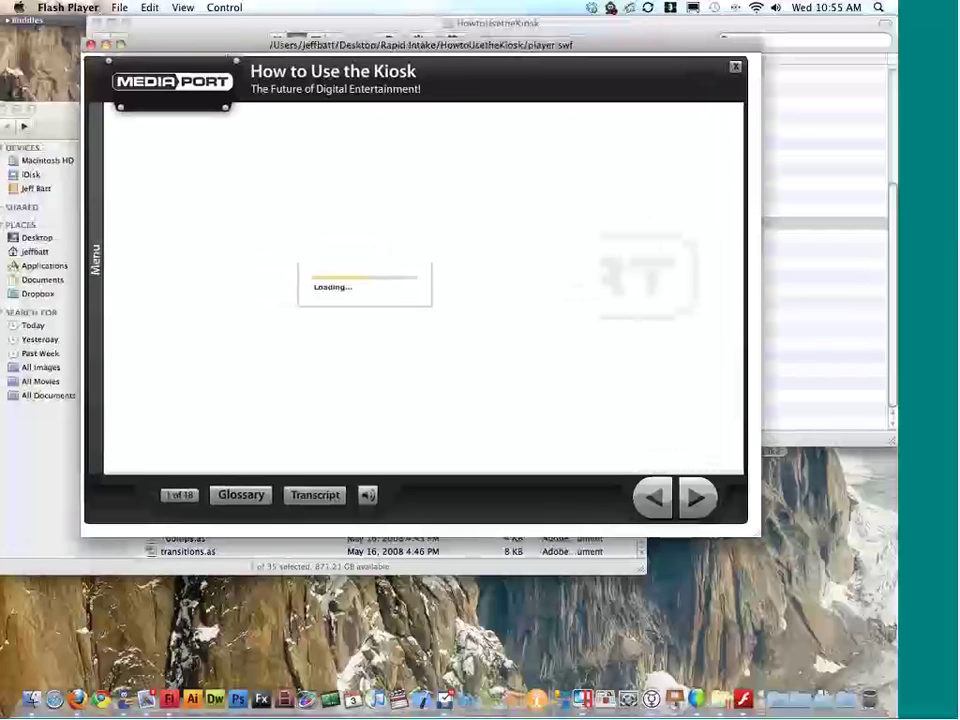
left_click(97, 259)
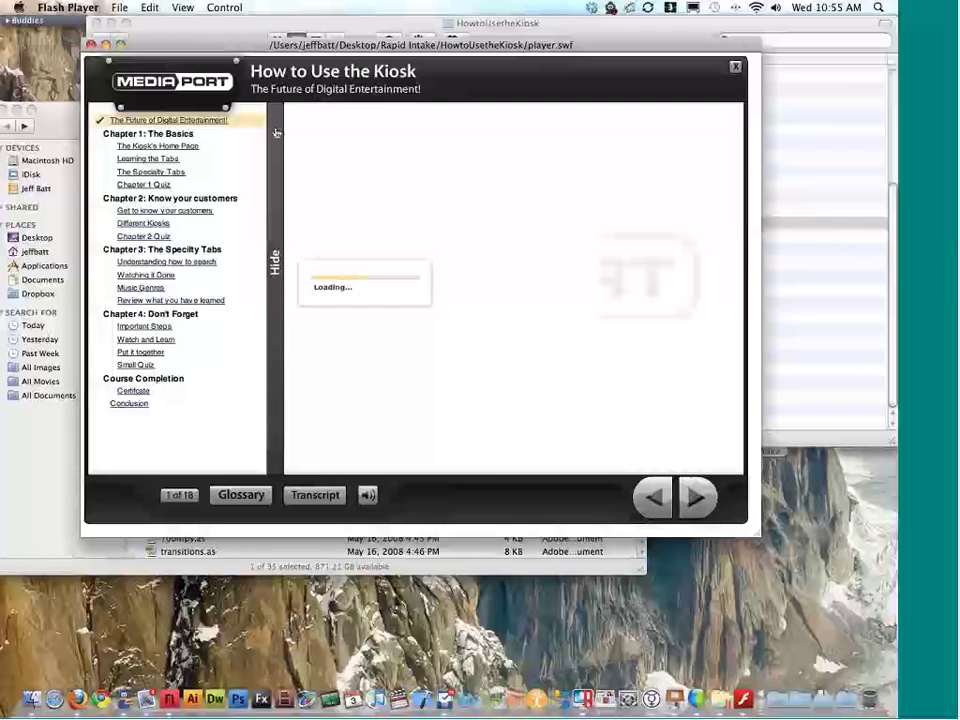
left_click(276, 133)
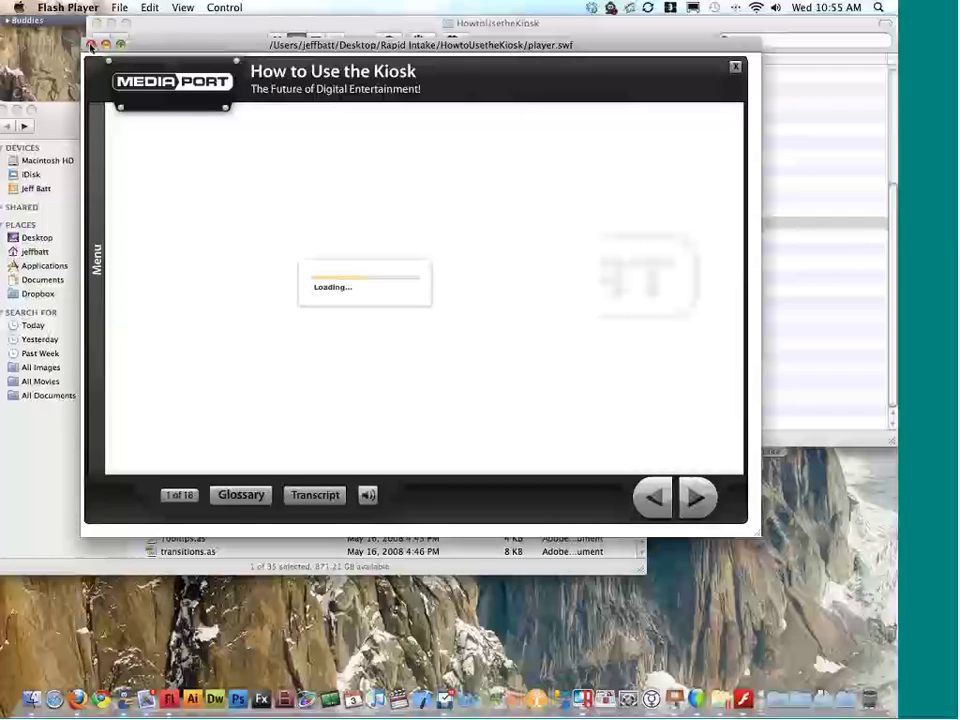
left_click(89, 45)
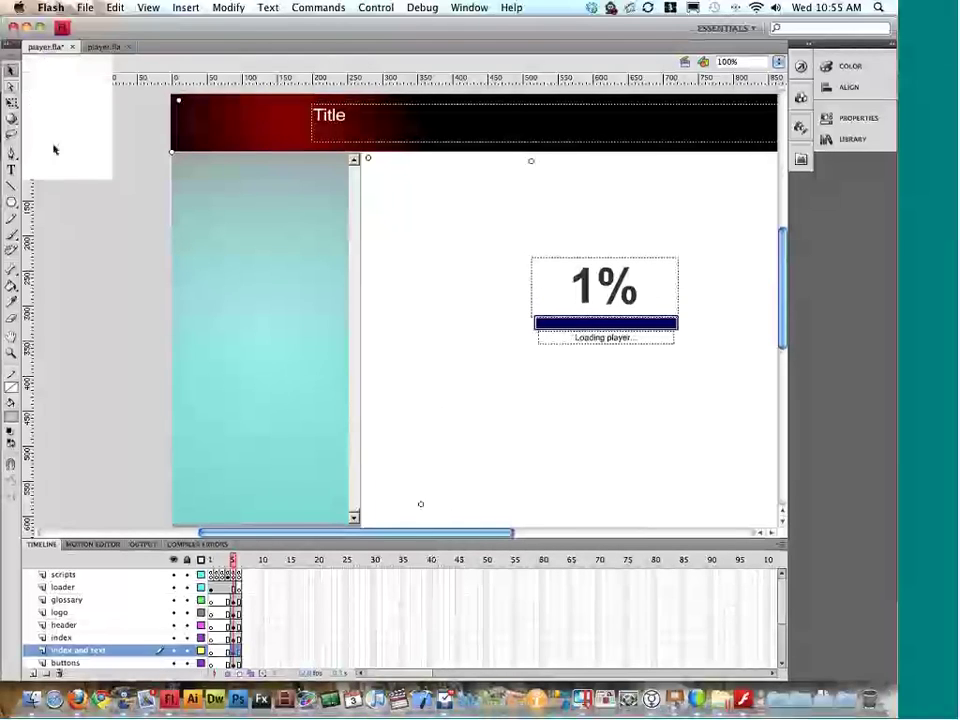
Step: Move the presentation area to the stage's left edge just below the header
left_click(95, 50)
left_click(55, 49)
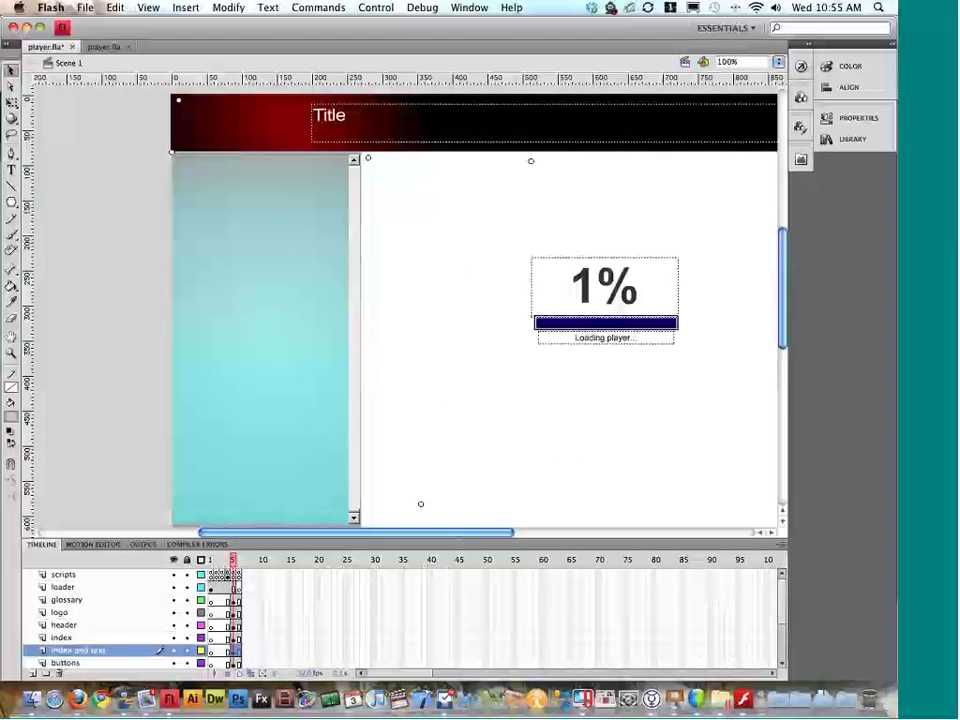
left_click_drag(380, 218, 152, 255)
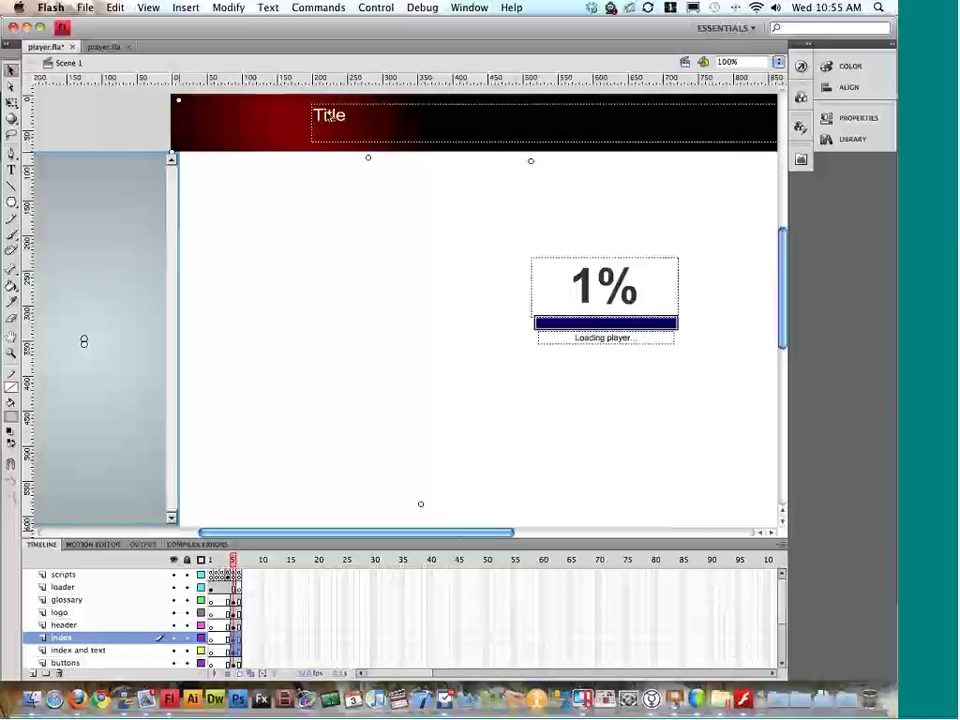
left_click(368, 159)
left_click_drag(316, 161, 184, 157)
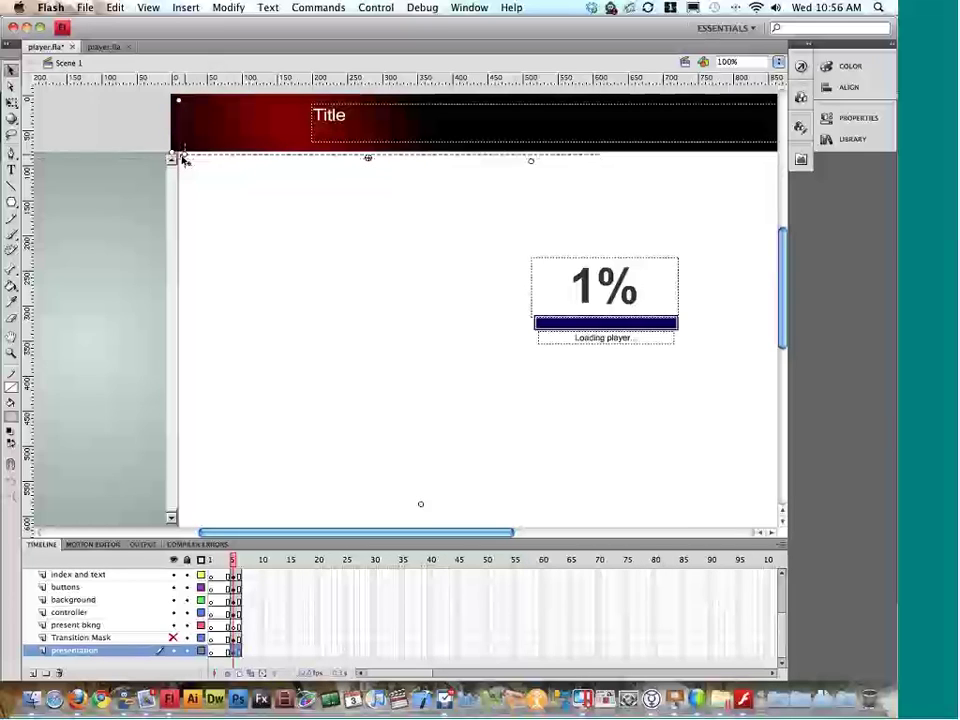
left_click(247, 180)
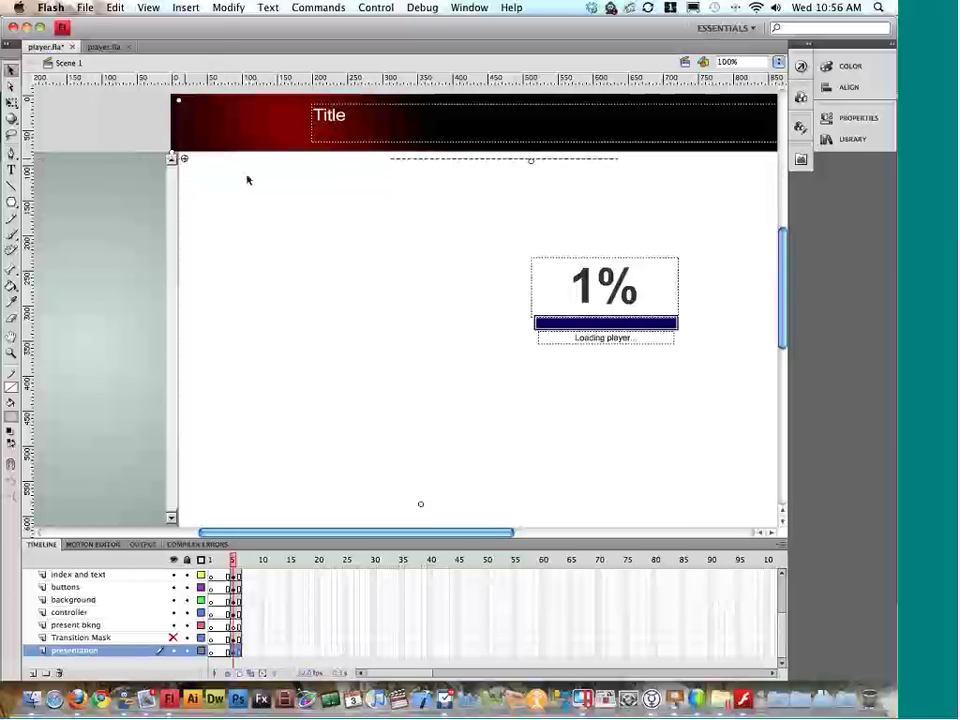
Step: Test the player, close the preview, and select the scripts layer
key("super+Return")
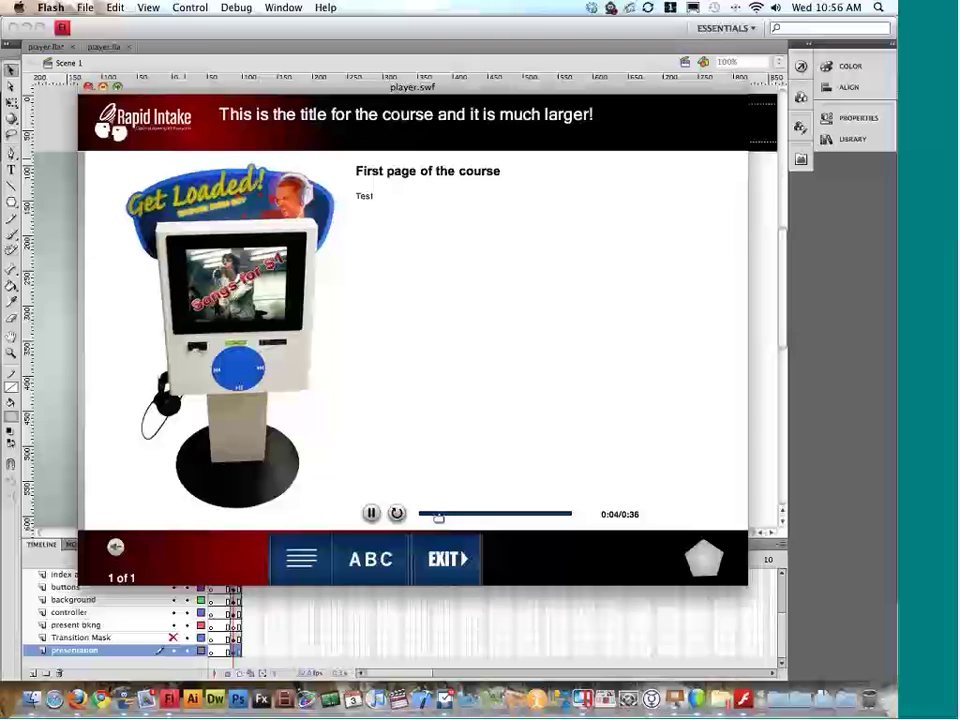
left_click(88, 86)
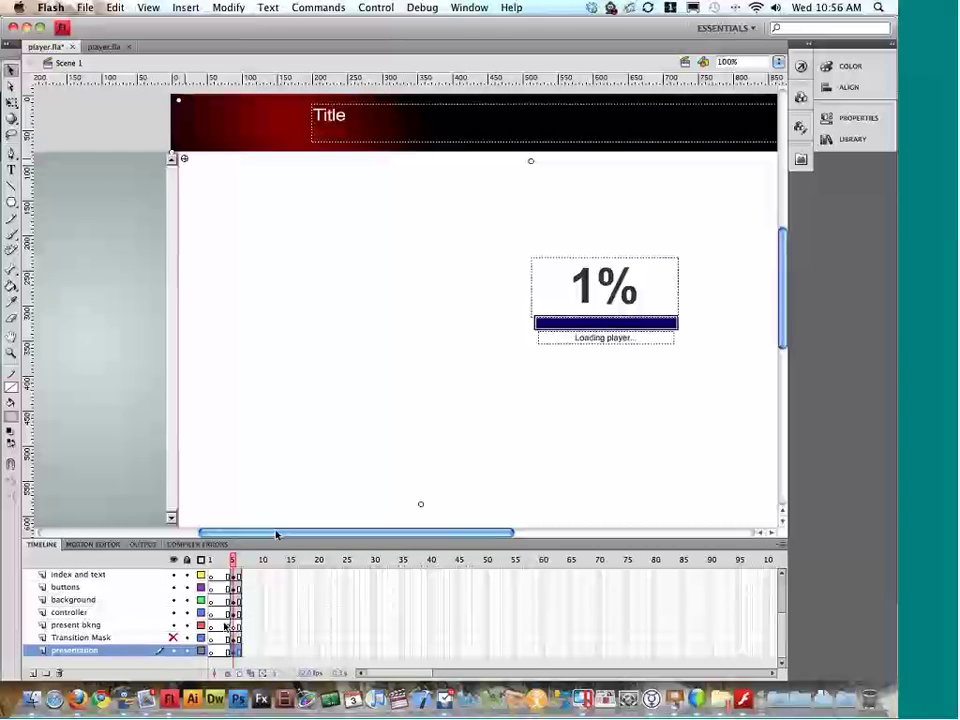
scroll(225, 627, "up", 3)
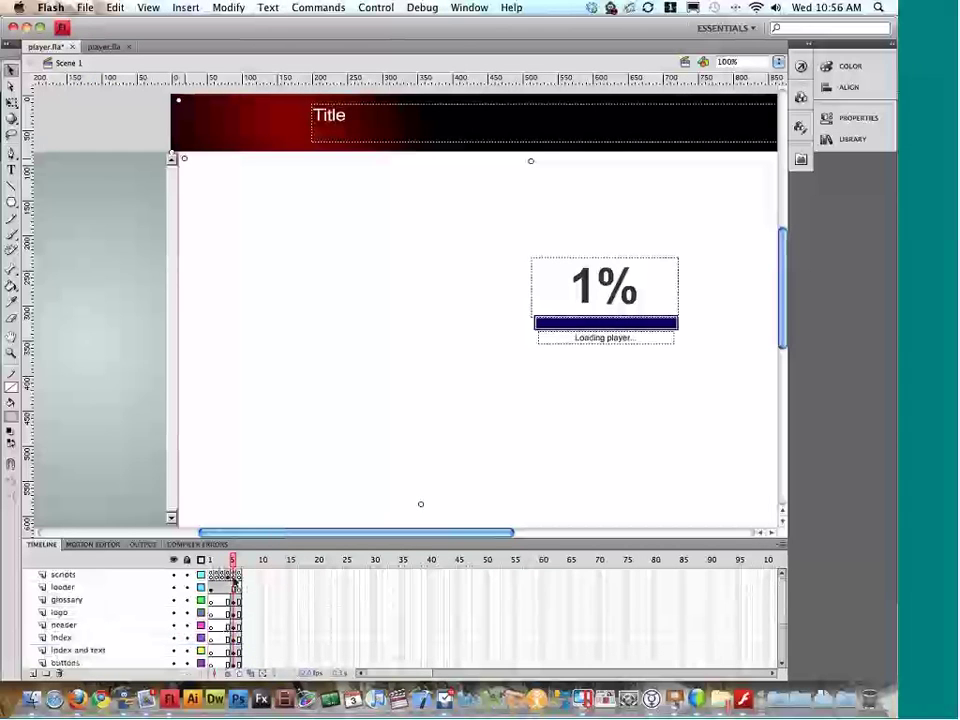
left_click(234, 576)
Step: Review the presentSizeH (493) and presentSizeW (664) values in the frame script, then test the player
key("alt+F9")
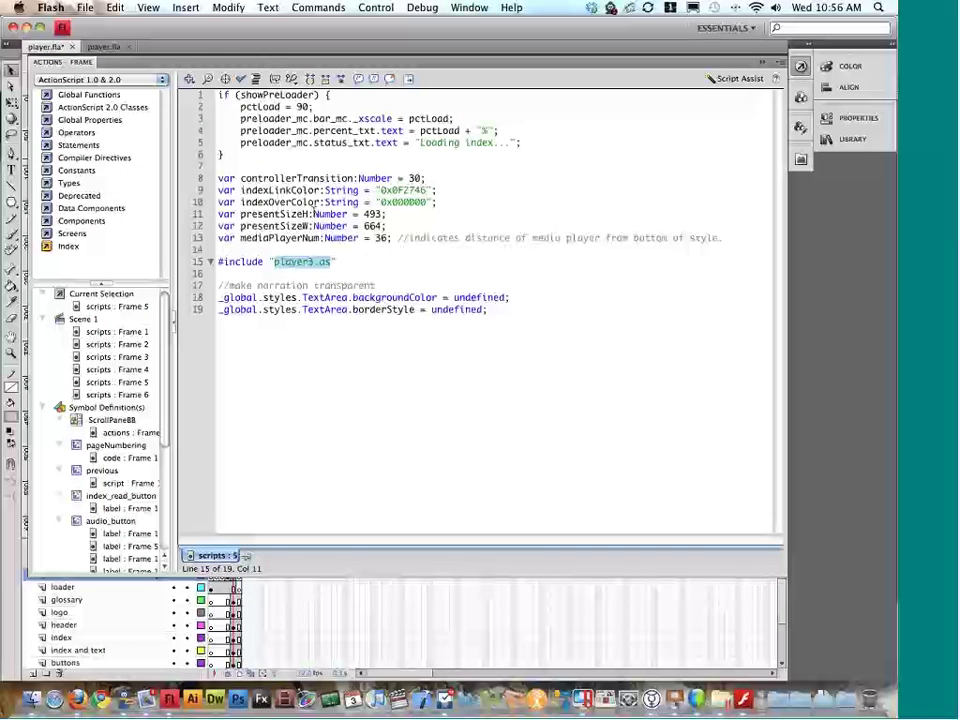
double_click(261, 212)
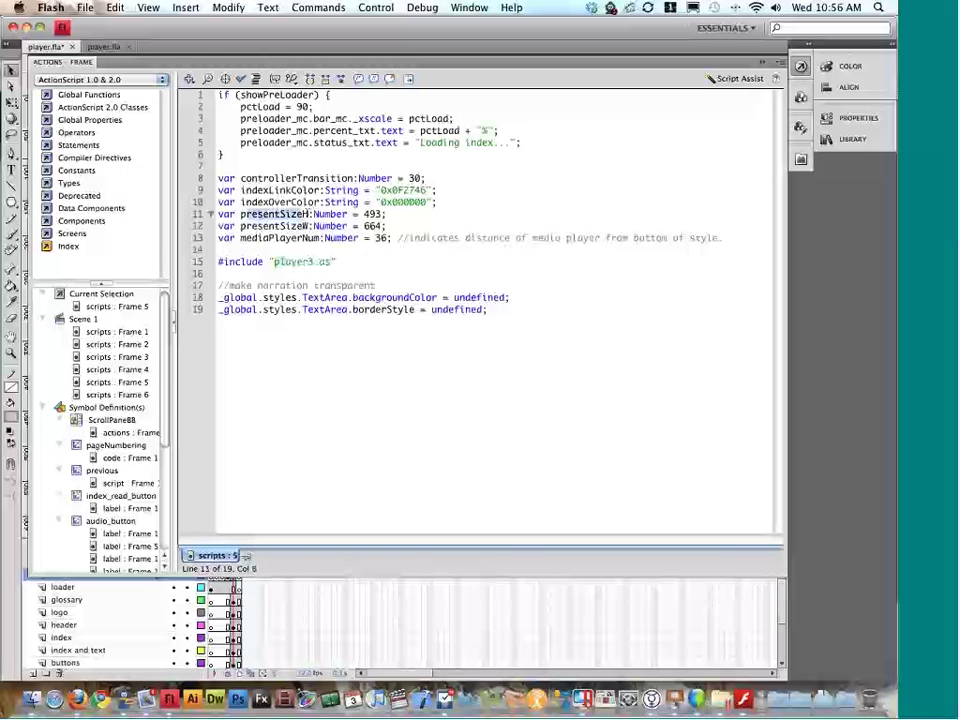
double_click(366, 214)
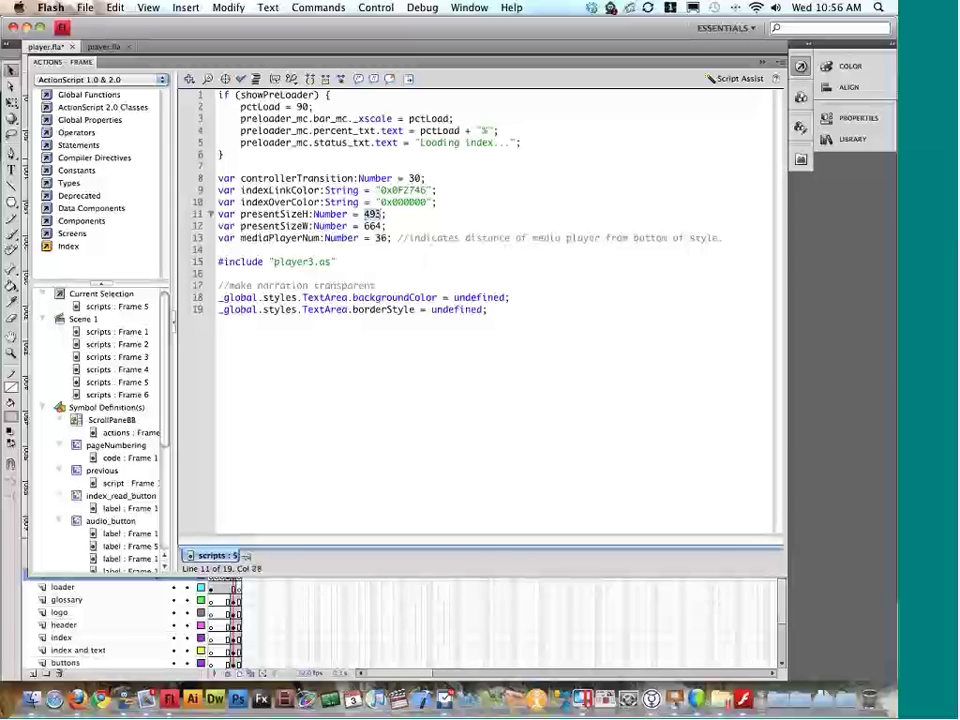
double_click(371, 226)
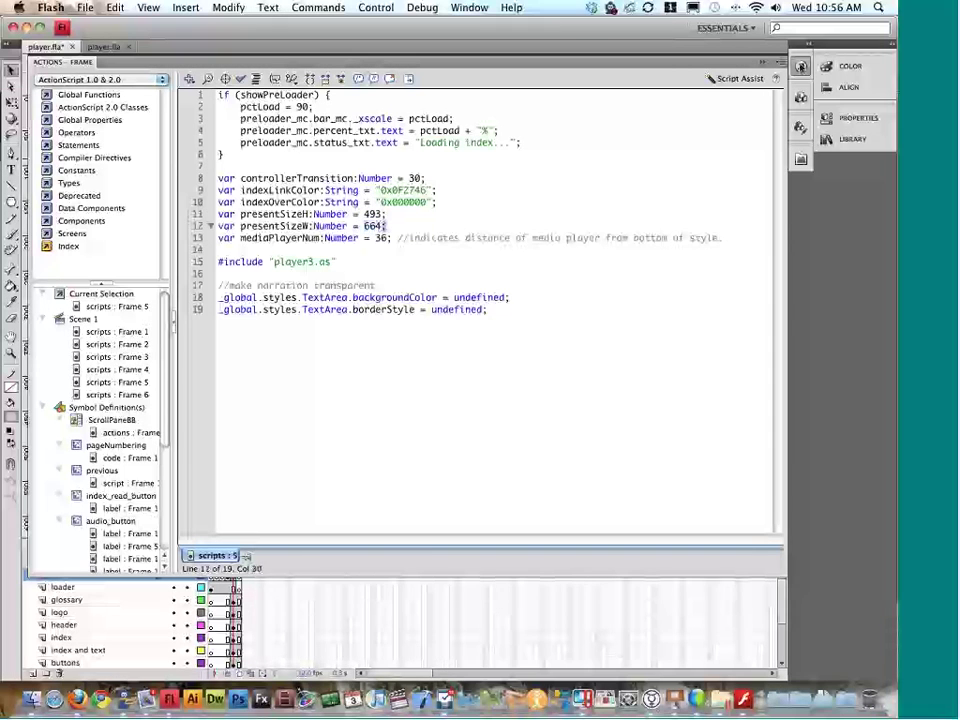
key("F9")
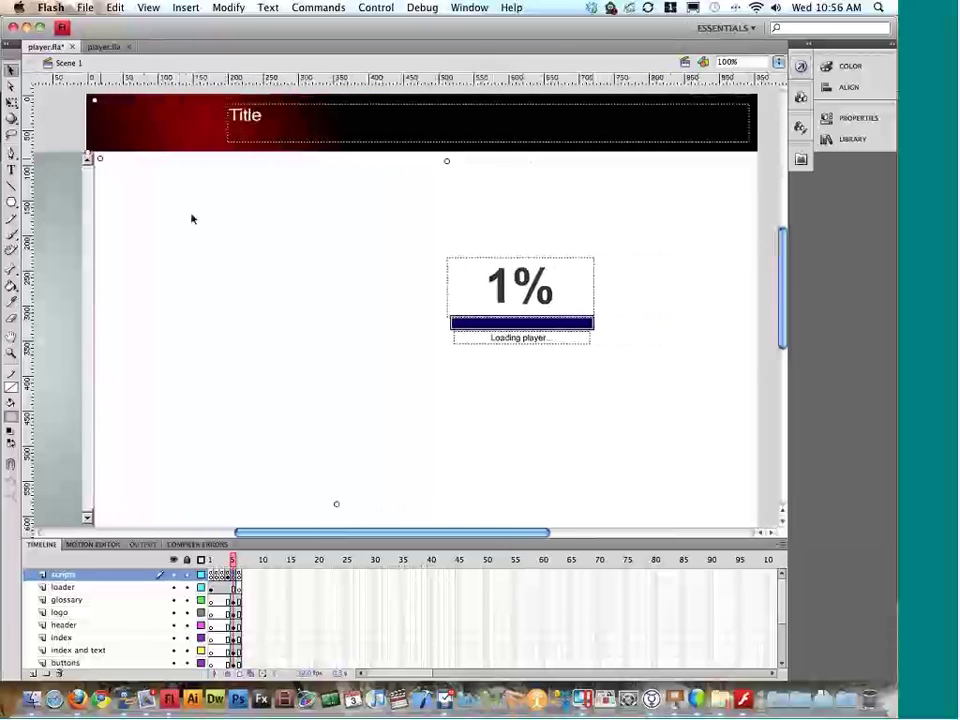
key("super+Return")
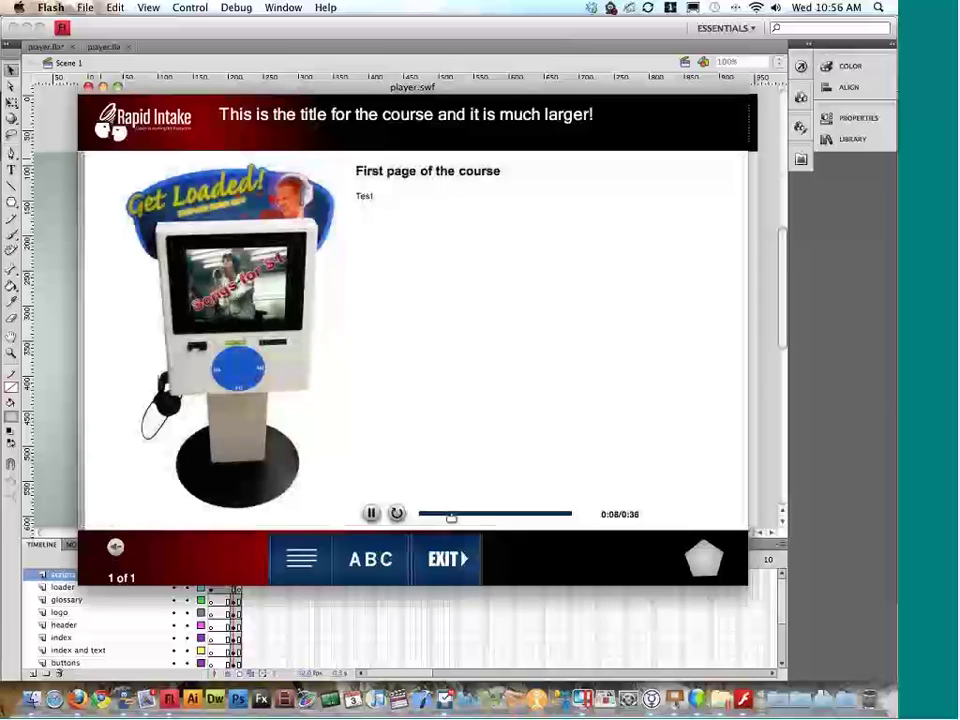
left_click(767, 368)
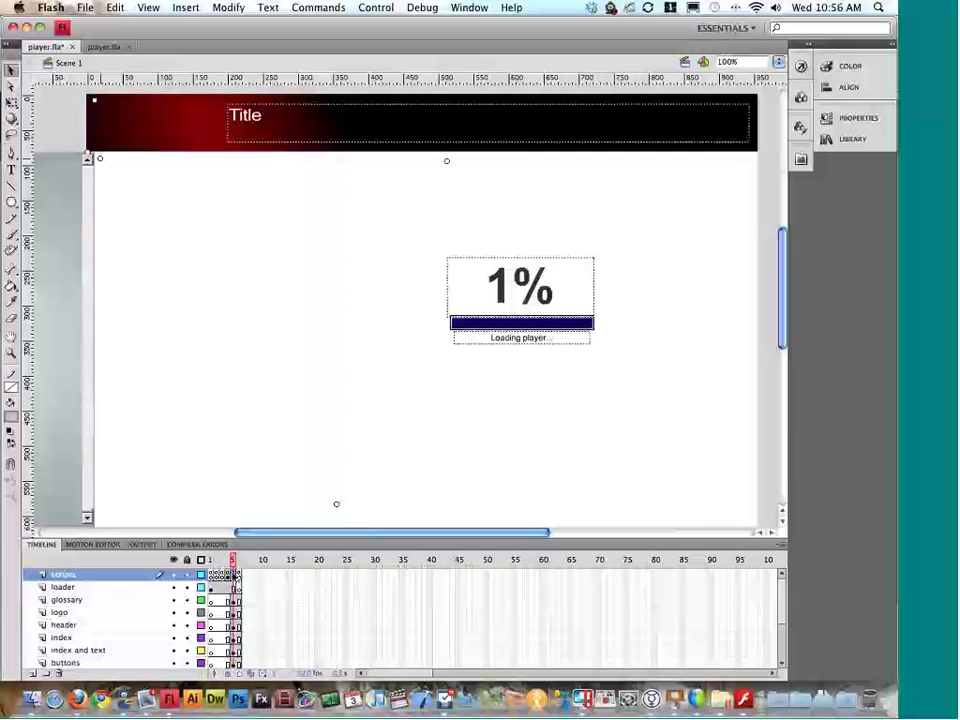
Step: Replace presentSizeW's 664 with 947 in the frame script and test the player again
key("F9")
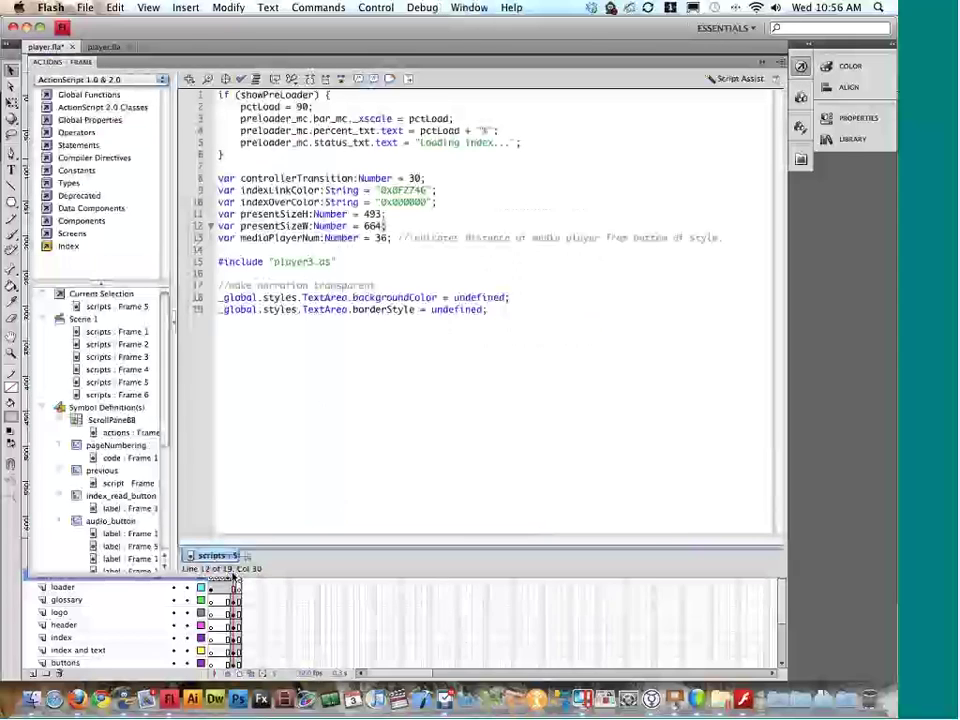
key("Right")
double_click(373, 226)
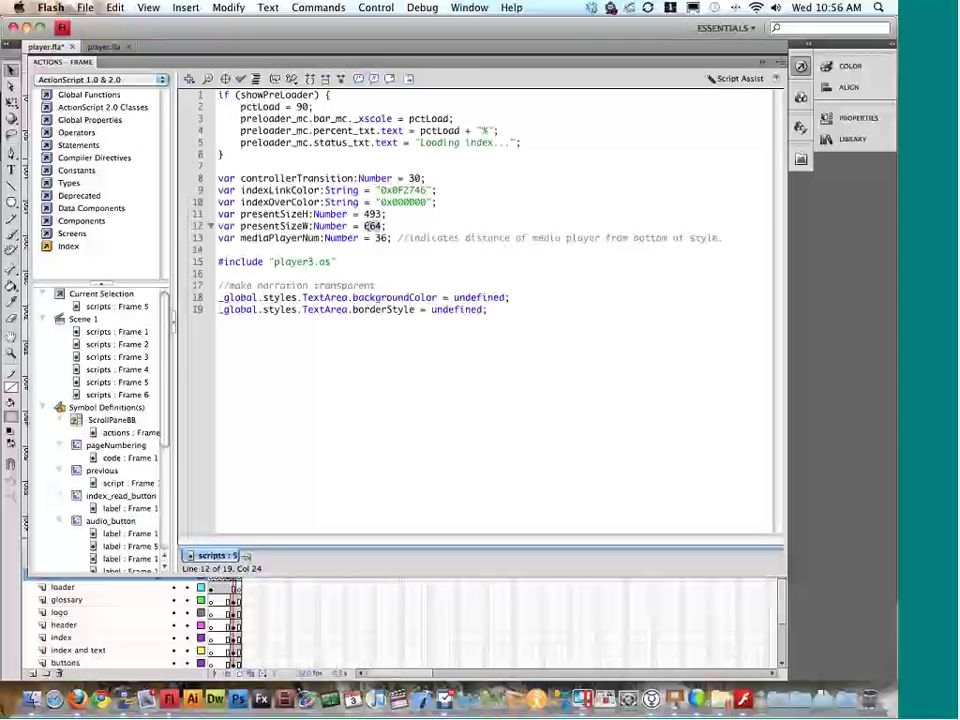
type("947")
type("53")
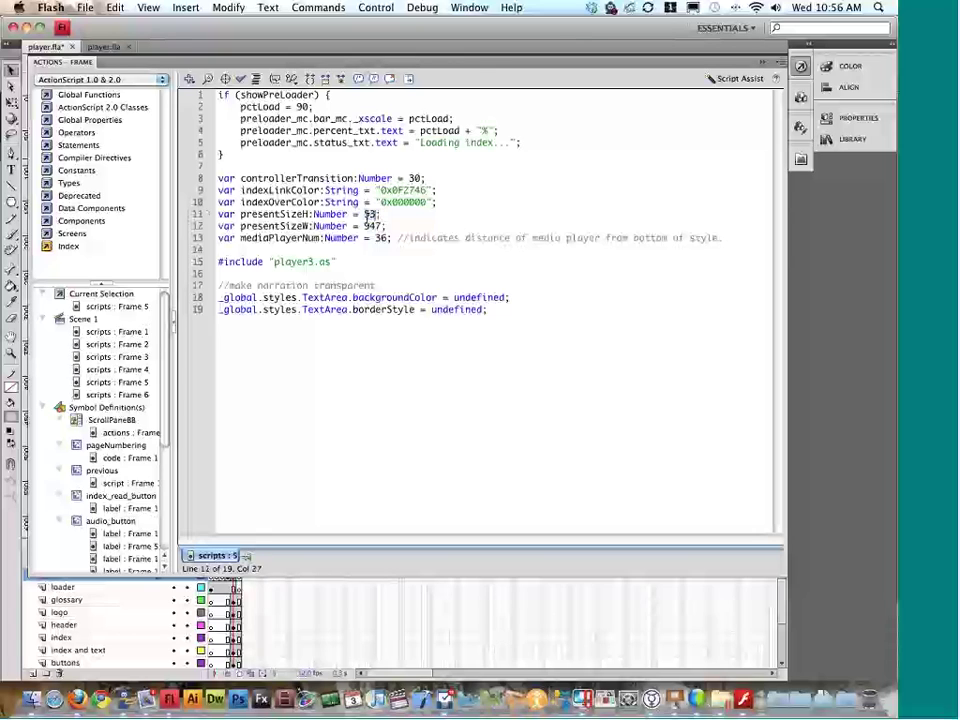
type("2")
key("super+Return")
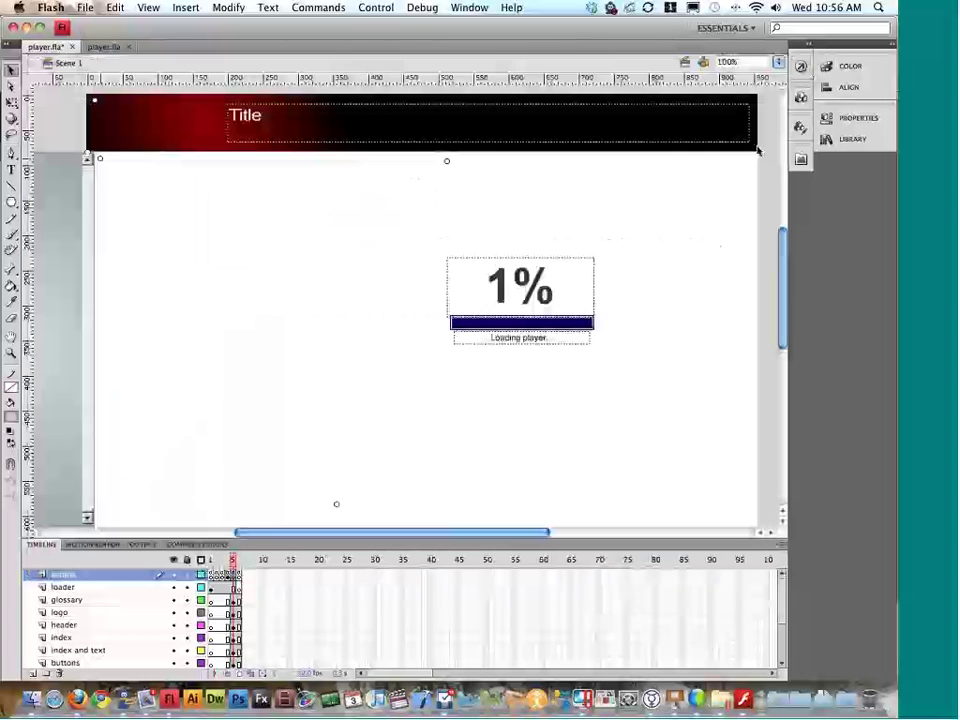
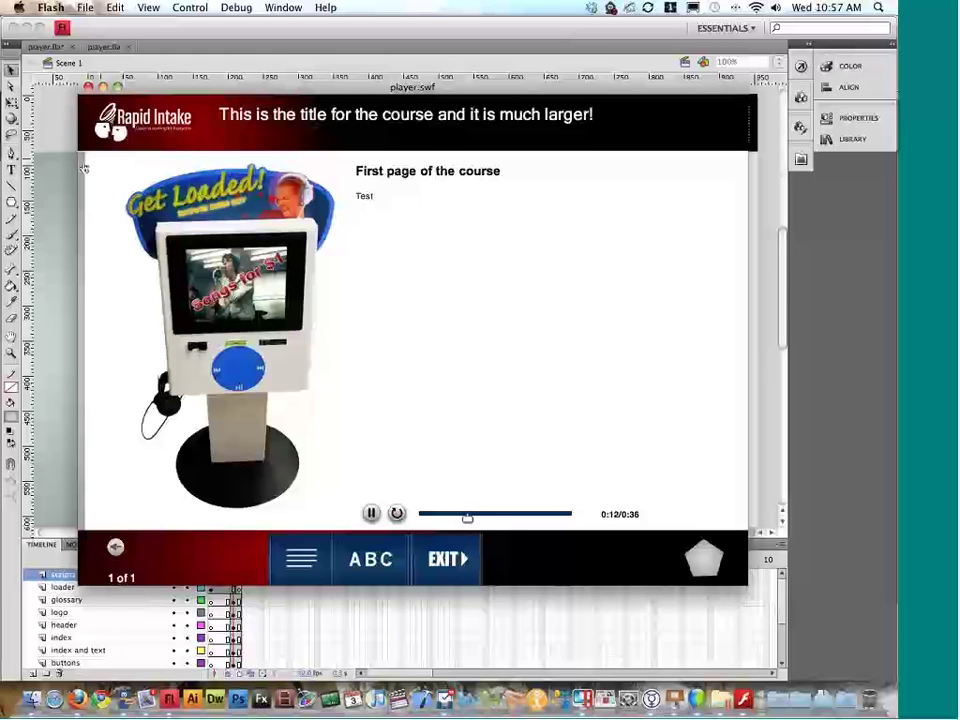
Step: Close the test preview, inspect the stage's menu/ABC/EXIT control bar, and hide Flash
left_click(89, 88)
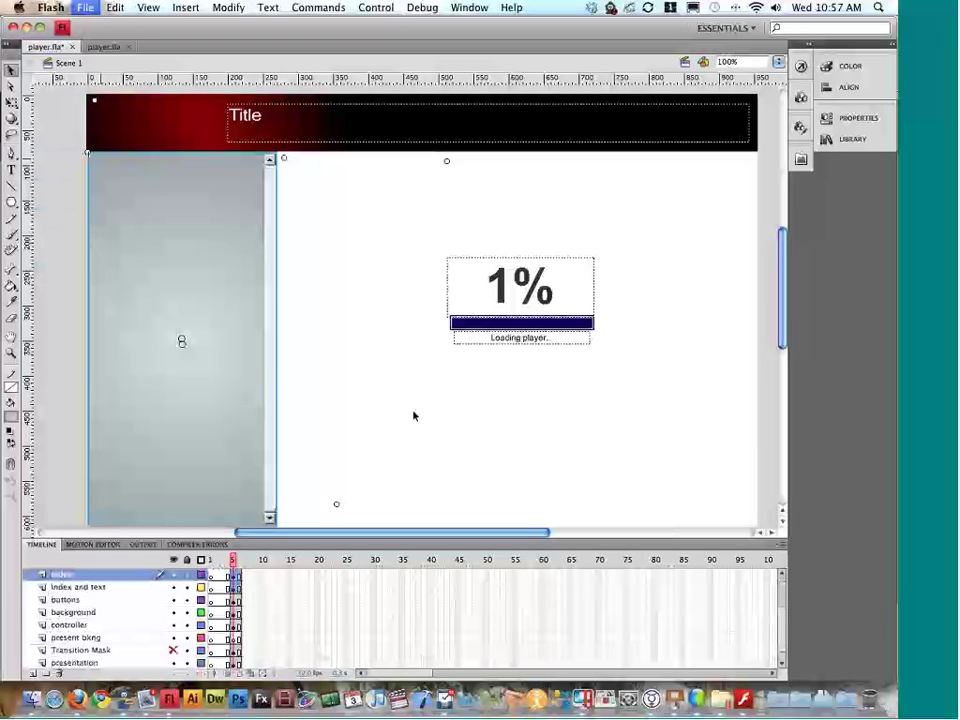
left_click(414, 416)
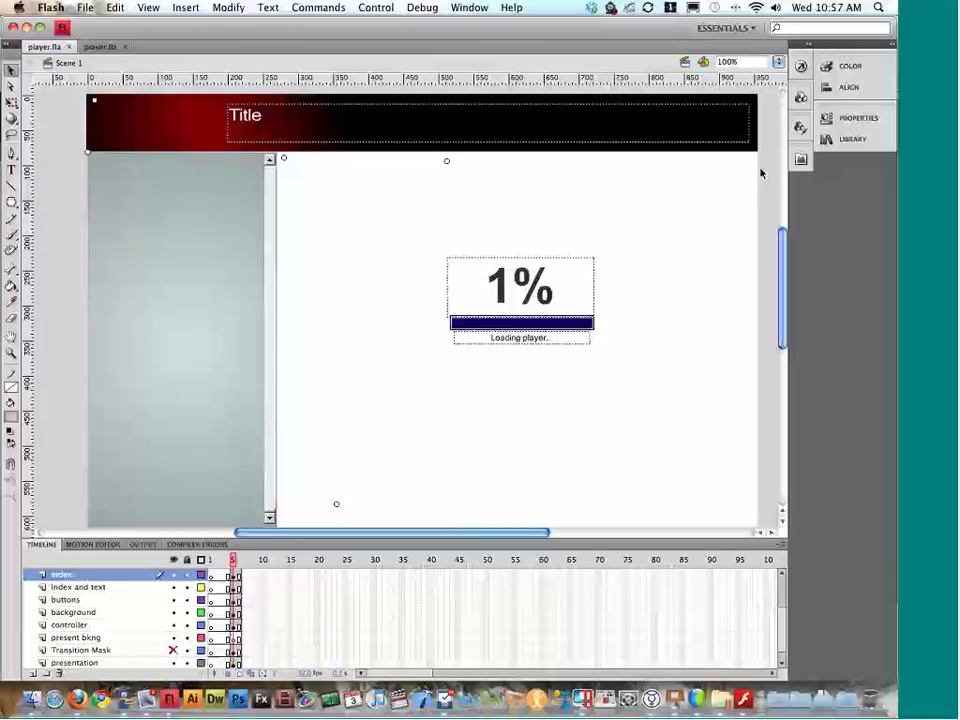
scroll(347, 187, "down", 5)
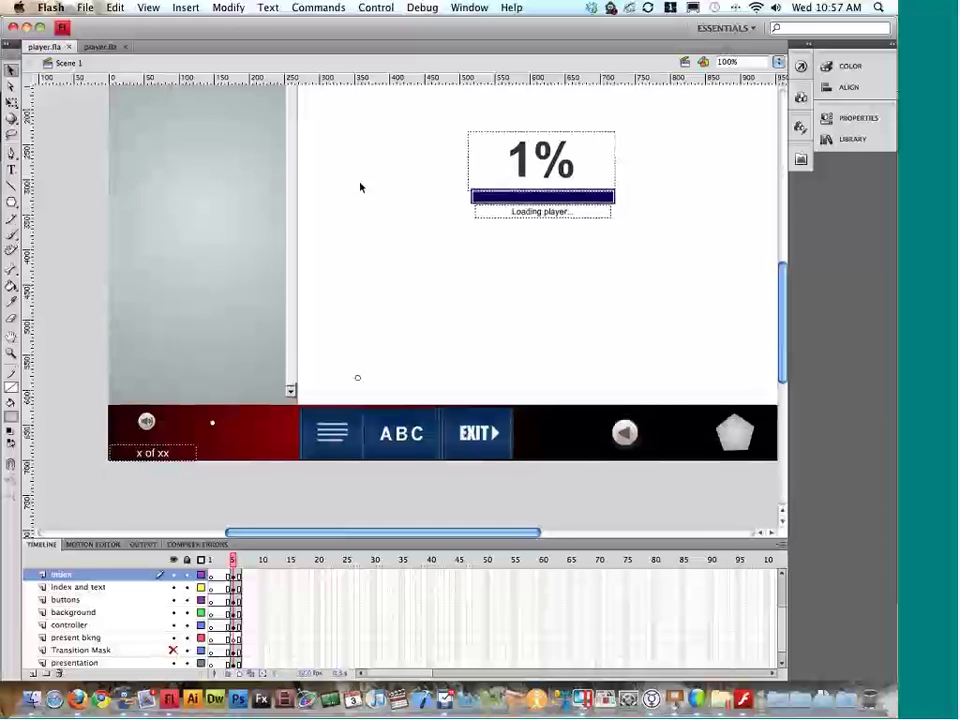
scroll(360, 187, "right", 2)
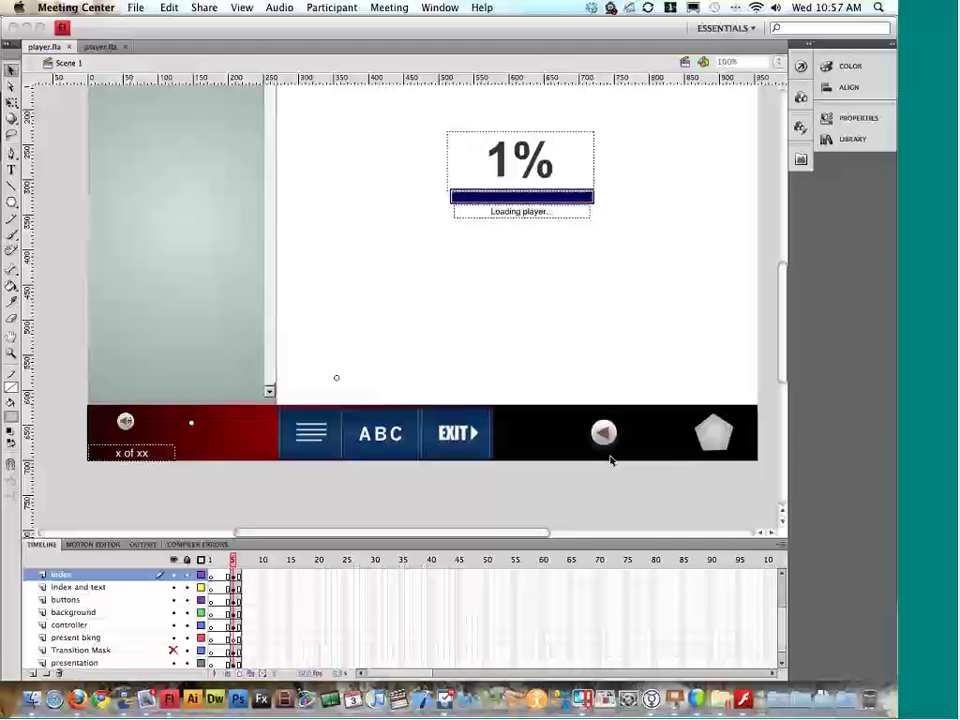
scroll(611, 459, "up", 2)
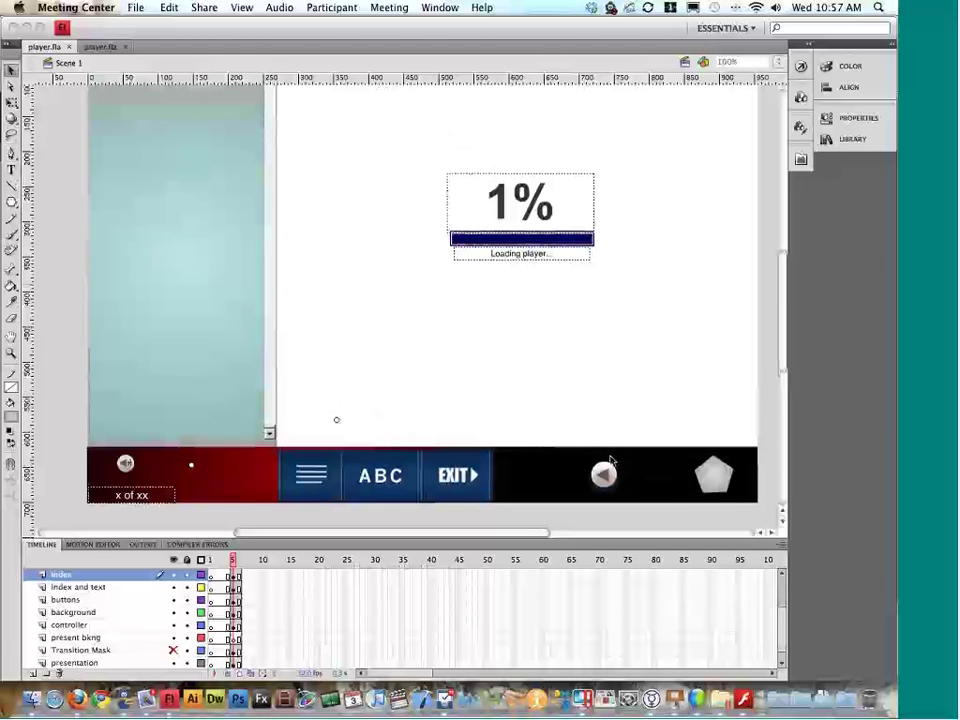
scroll(499, 484, "left", 5)
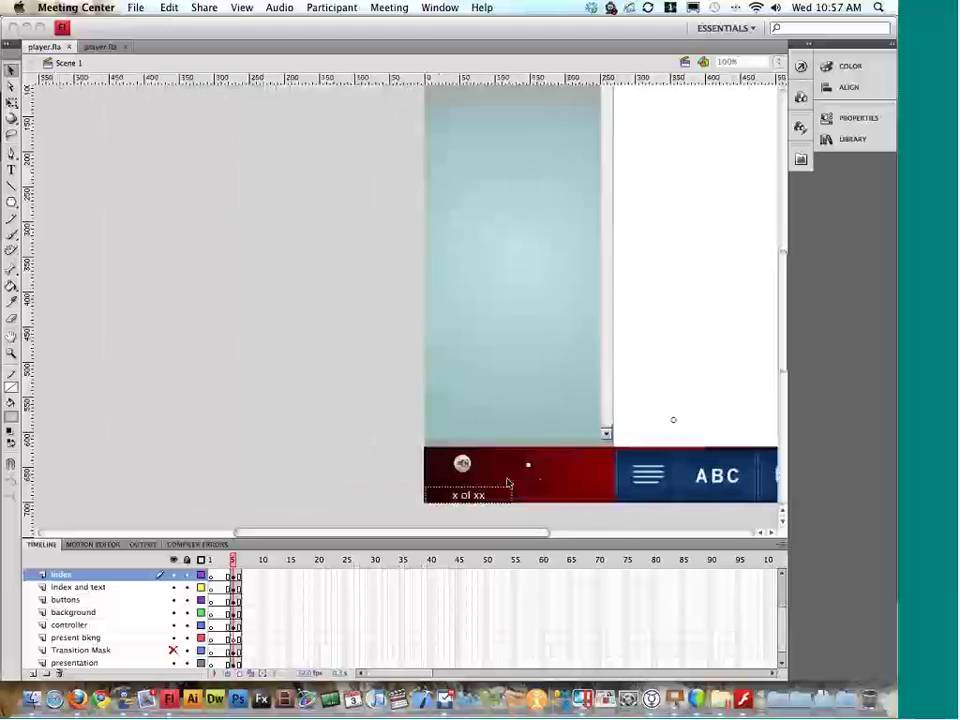
scroll(505, 485, "right", 8)
scroll(509, 485, "left", 2)
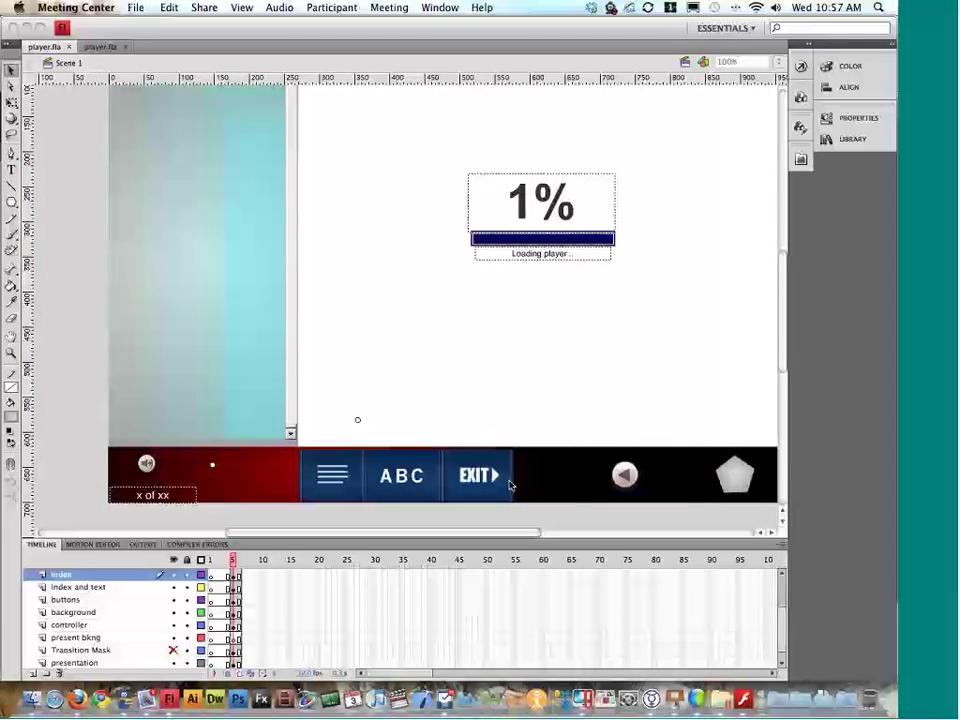
key("super+h")
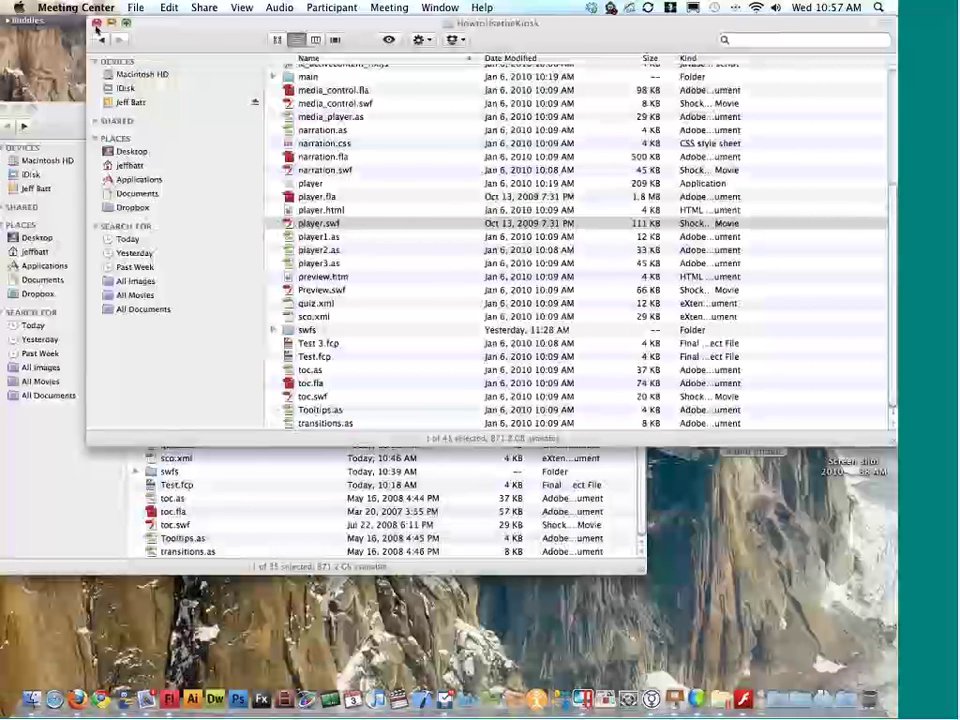
Step: Arrange the Finder windows and preview glossary.swf from the custom style folder
left_click(229, 47)
left_click_drag(229, 47, 472, 78)
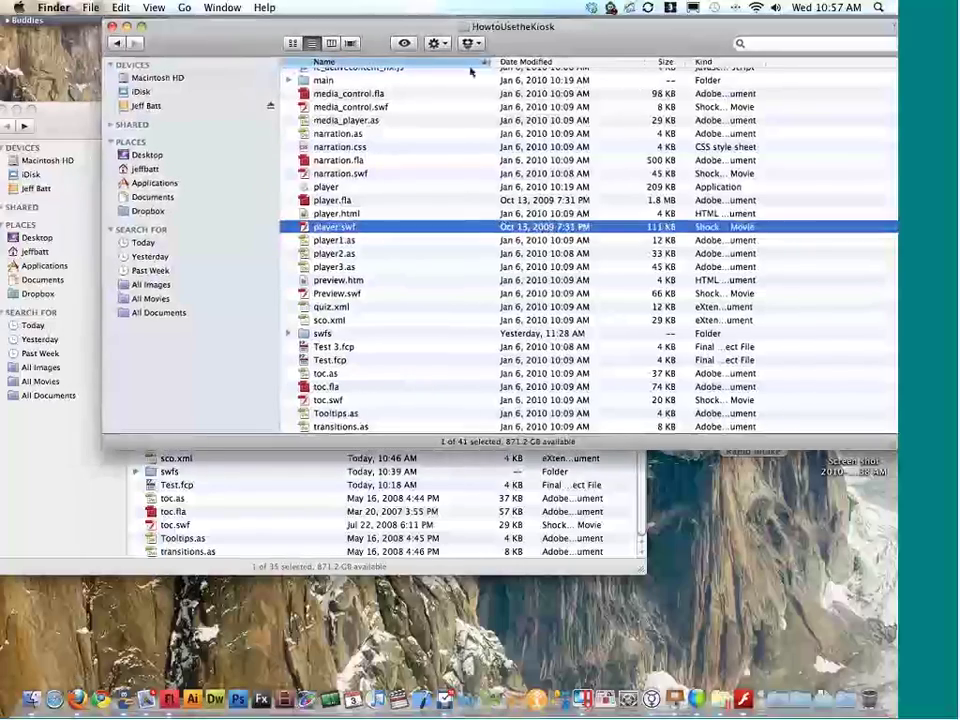
left_click(197, 247)
left_click(193, 180)
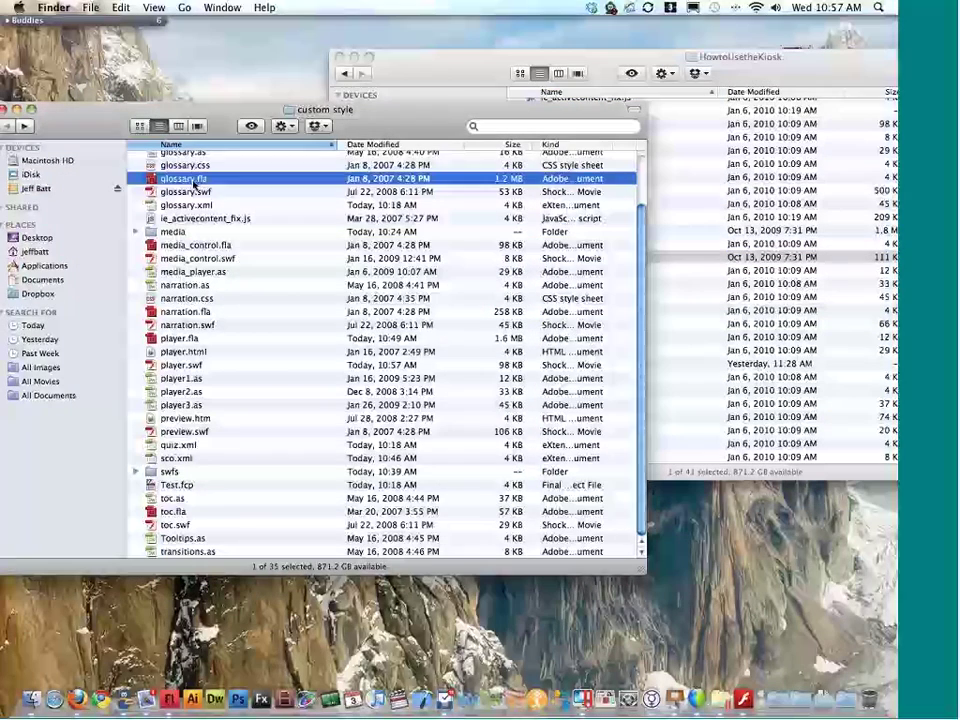
double_click(190, 190)
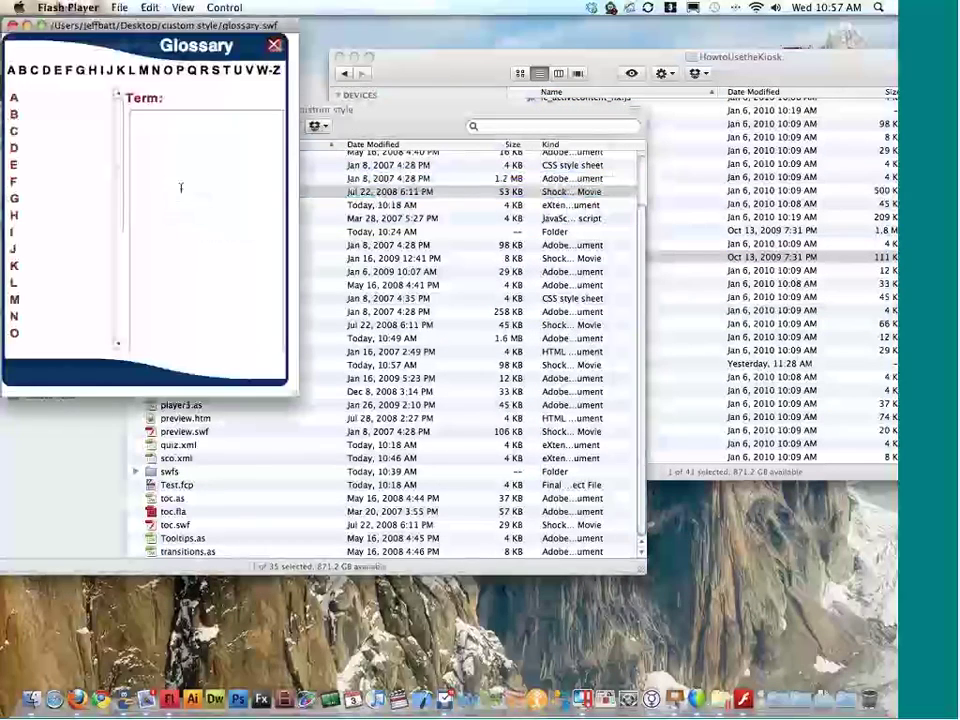
left_click_drag(200, 25, 303, 38)
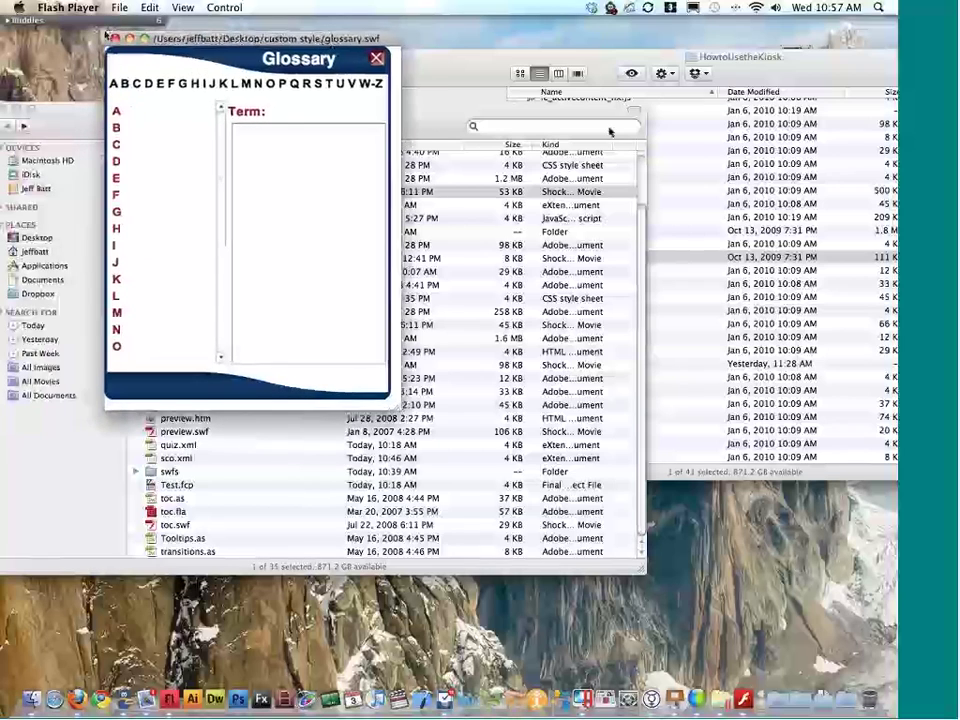
Step: Preview the HowtoUsetheKiosk glossary.swf to compare styles, then close both previews
left_click(688, 192)
left_click(562, 257)
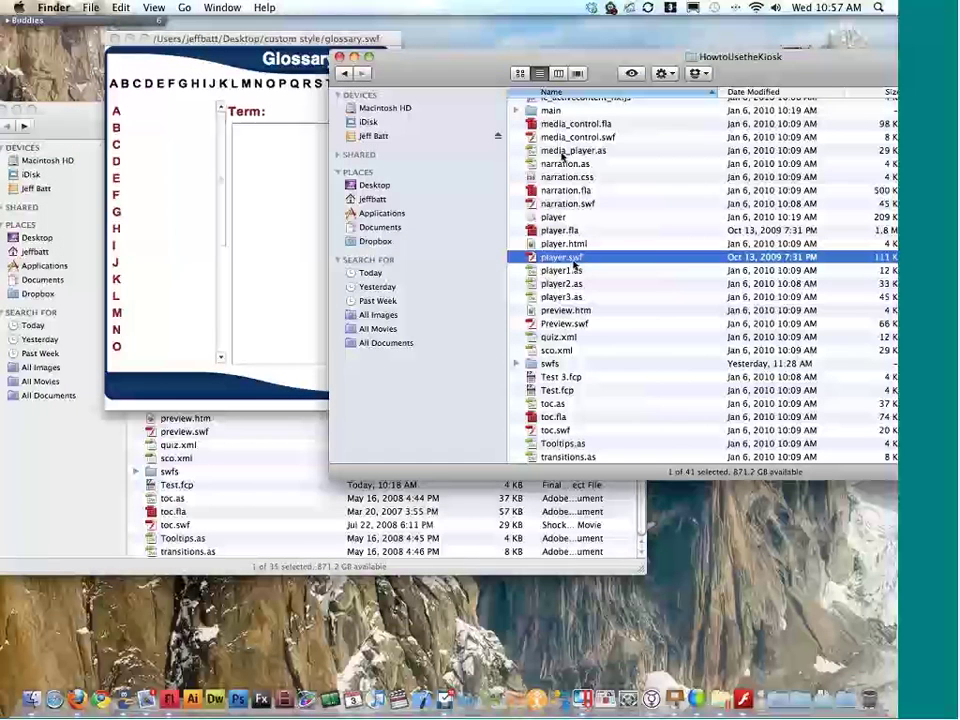
scroll(570, 230, "up", 3)
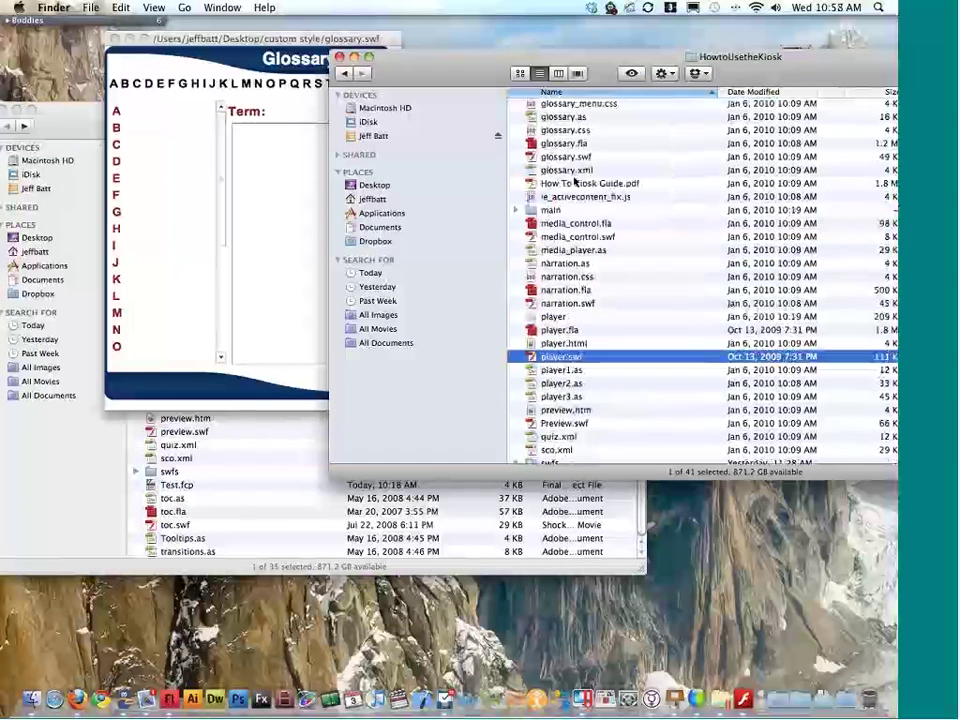
double_click(566, 170)
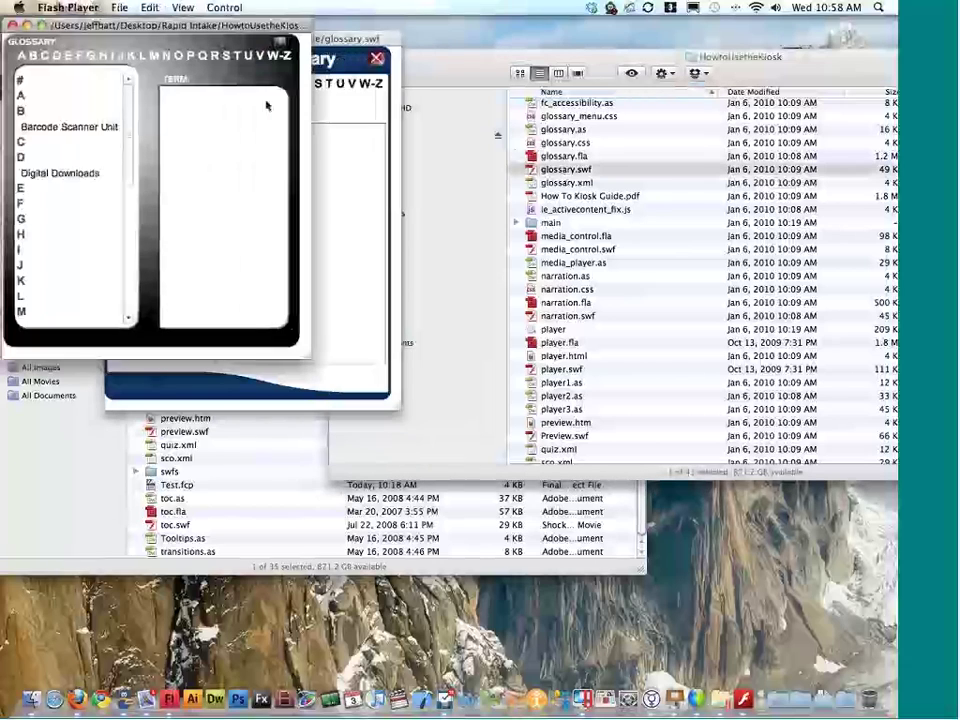
left_click(10, 25)
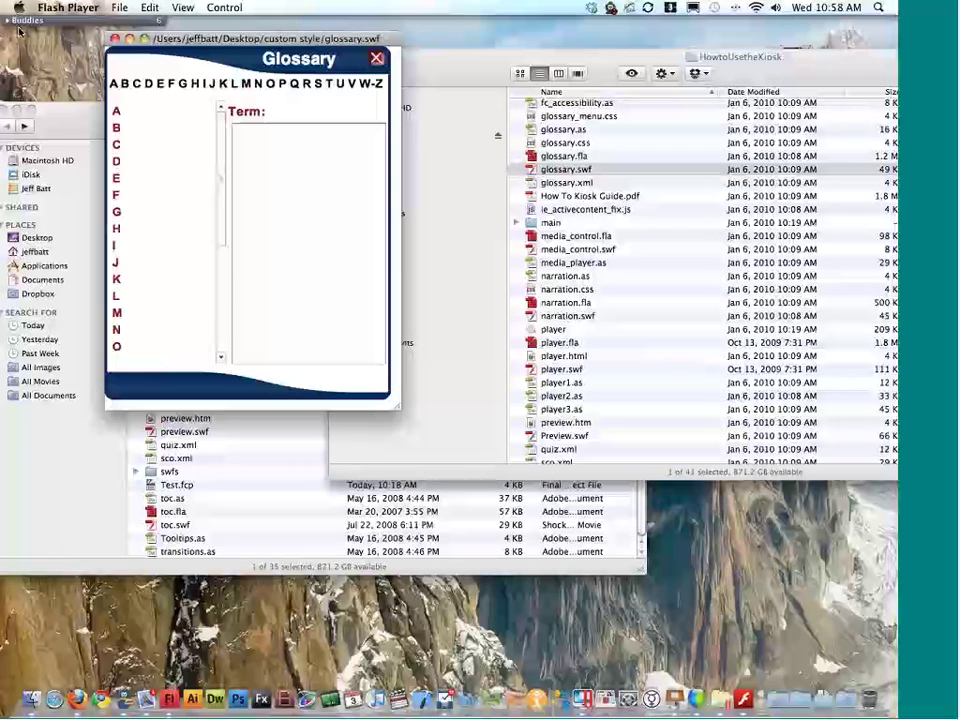
left_click(119, 37)
Step: Copy glossary_menu.css through glossary.swf from HowtoUsetheKiosk into custom style, replacing existing files
left_click(566, 165)
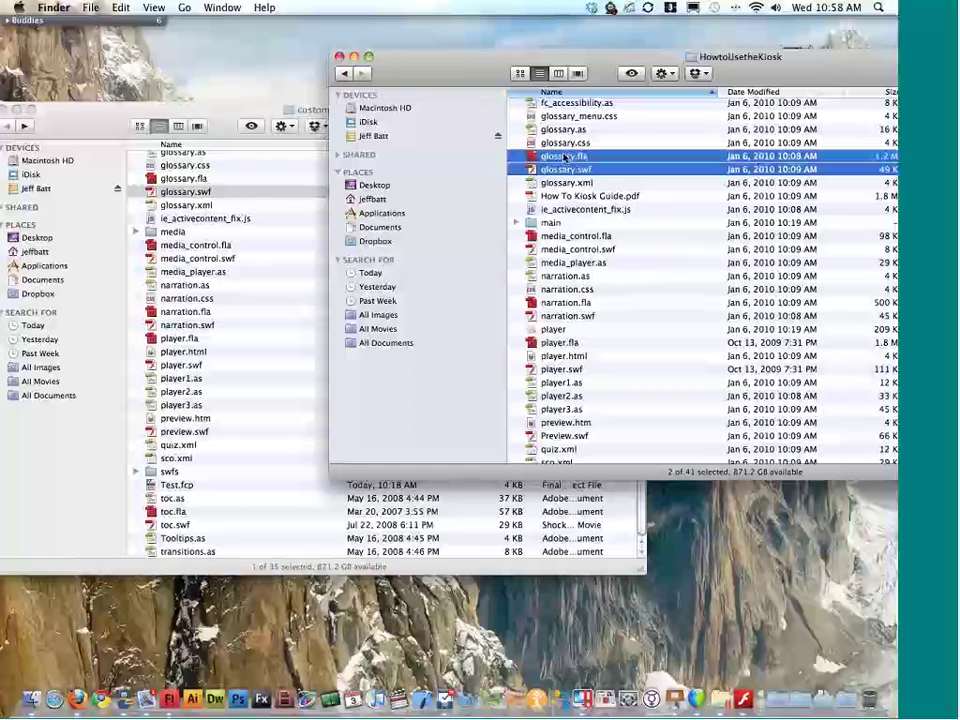
left_click(587, 117, "shift")
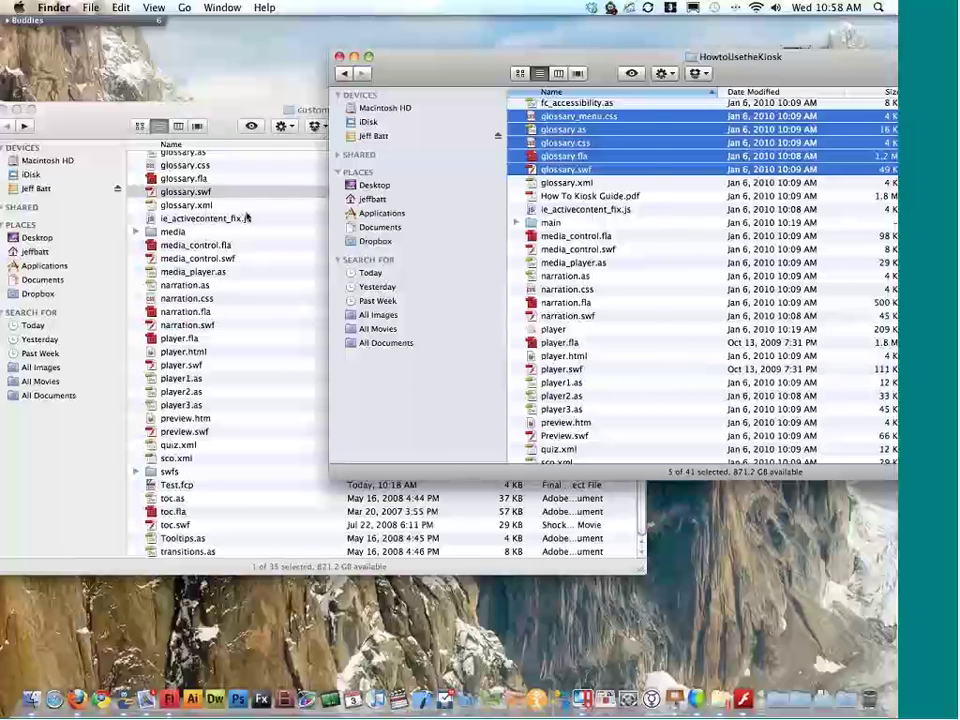
key("super+grave")
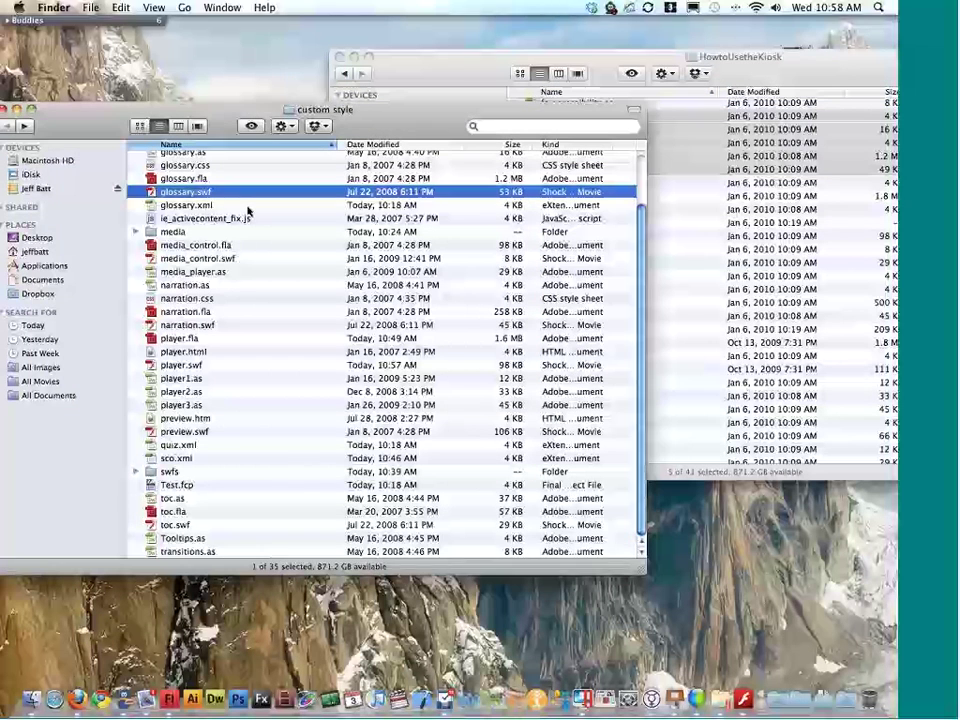
key("super+v")
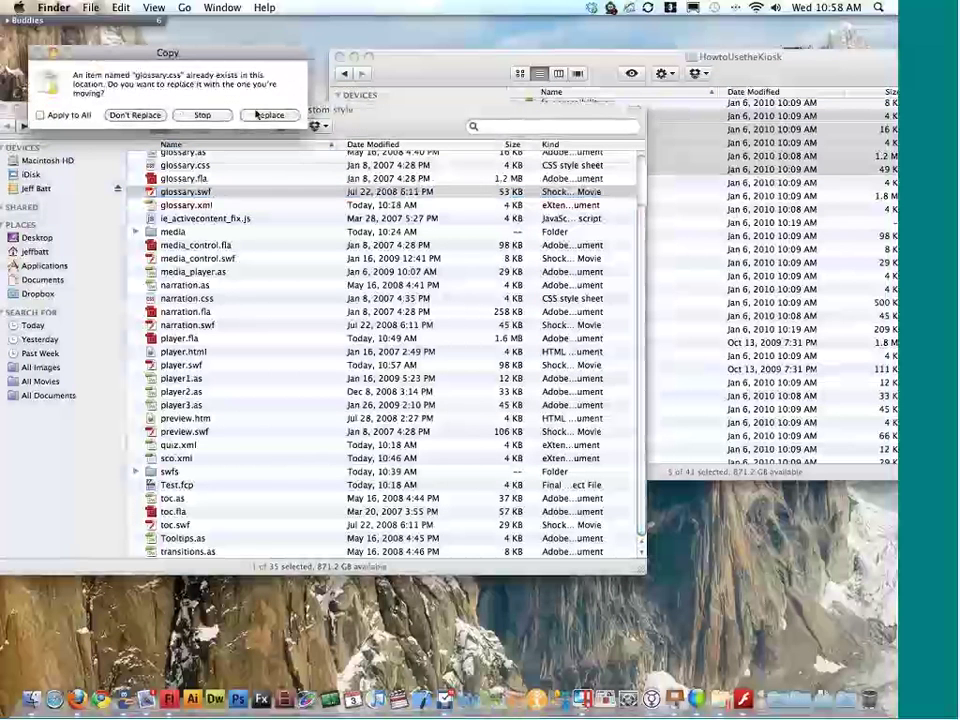
left_click(258, 115)
left_click(262, 113)
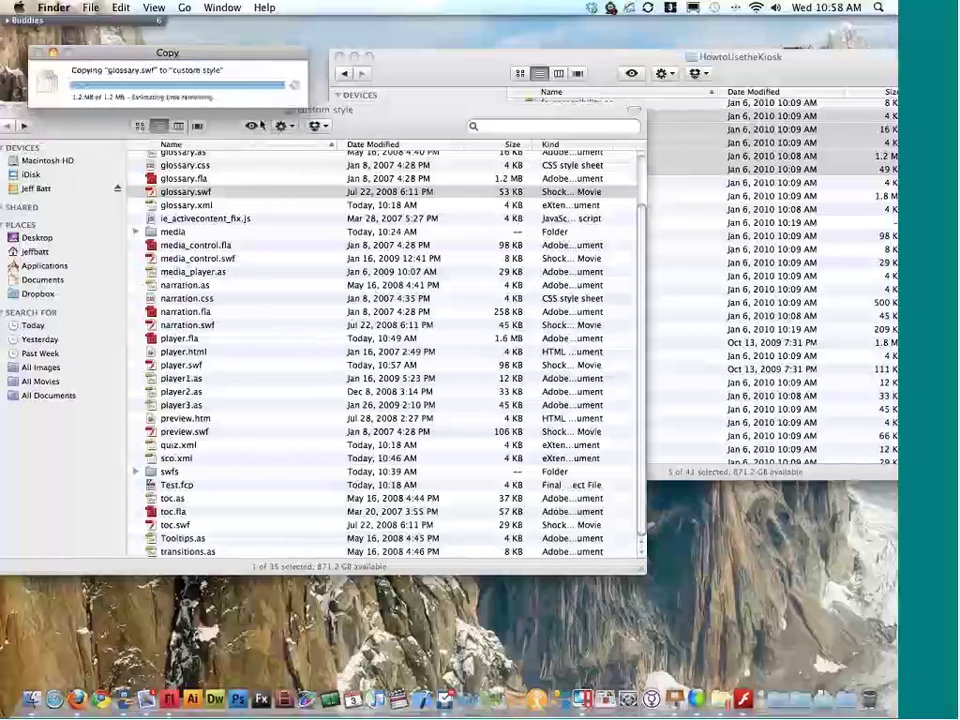
double_click(181, 364)
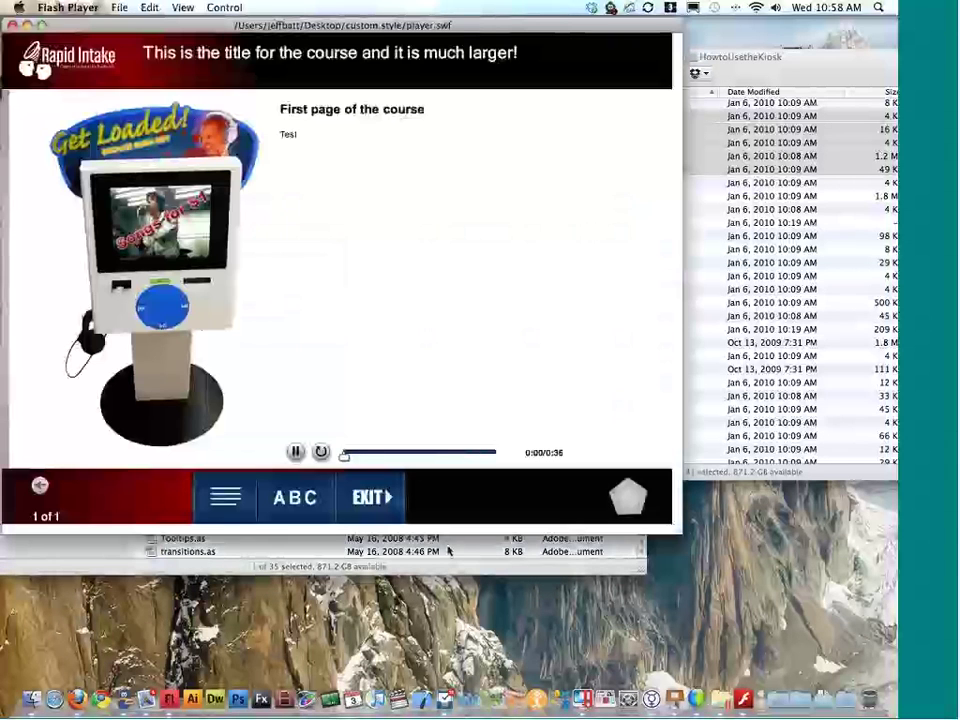
Step: Check the black-styled Glossary via the ABC button in the running course, then close the player
left_click(294, 497)
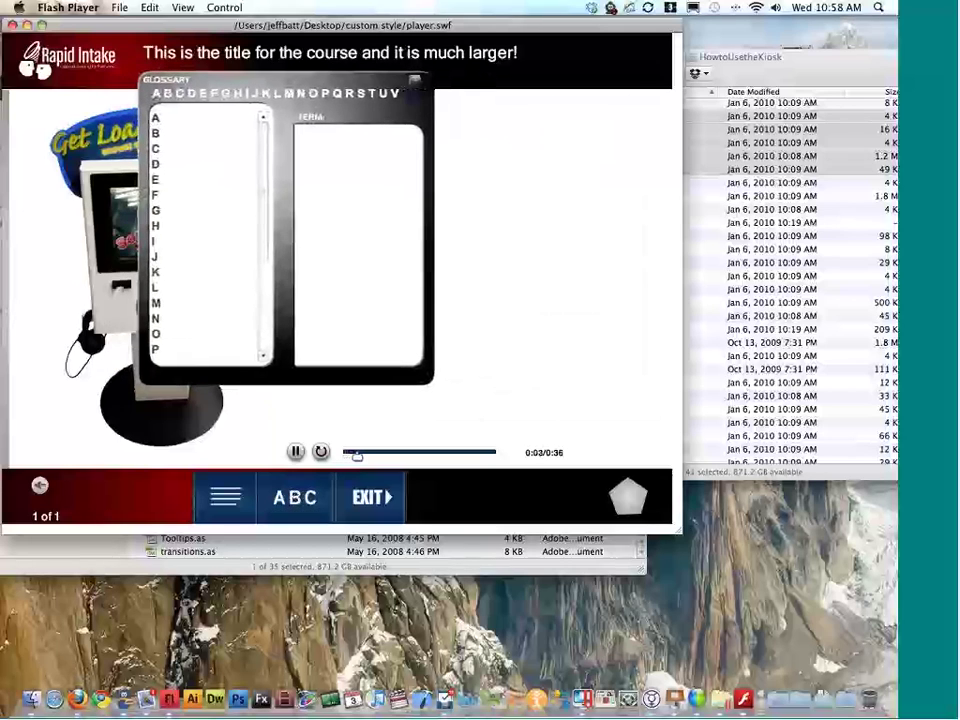
left_click(414, 93)
left_click(415, 79)
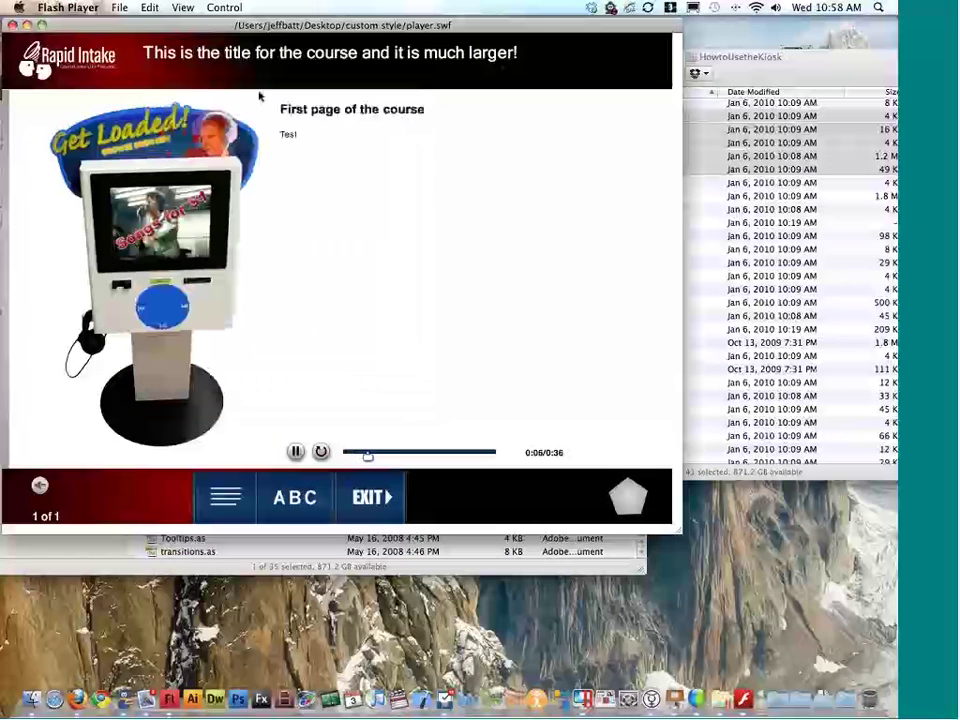
left_click(13, 25)
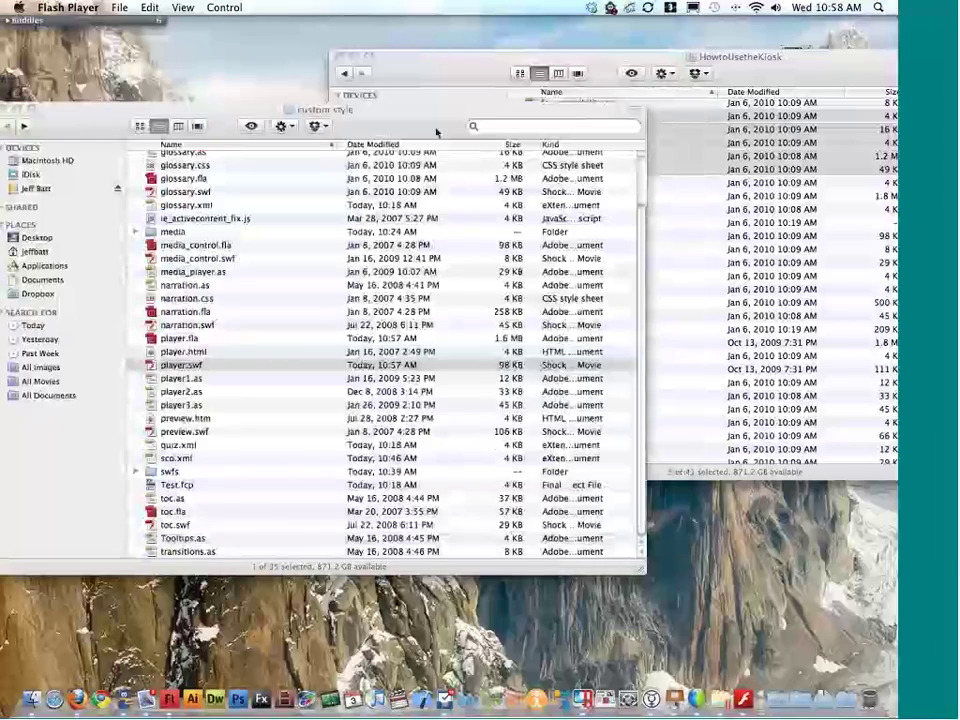
Step: Close the HowtoUsetheKiosk window and open glossary.fla from the custom style folder in Flash
left_click(797, 161)
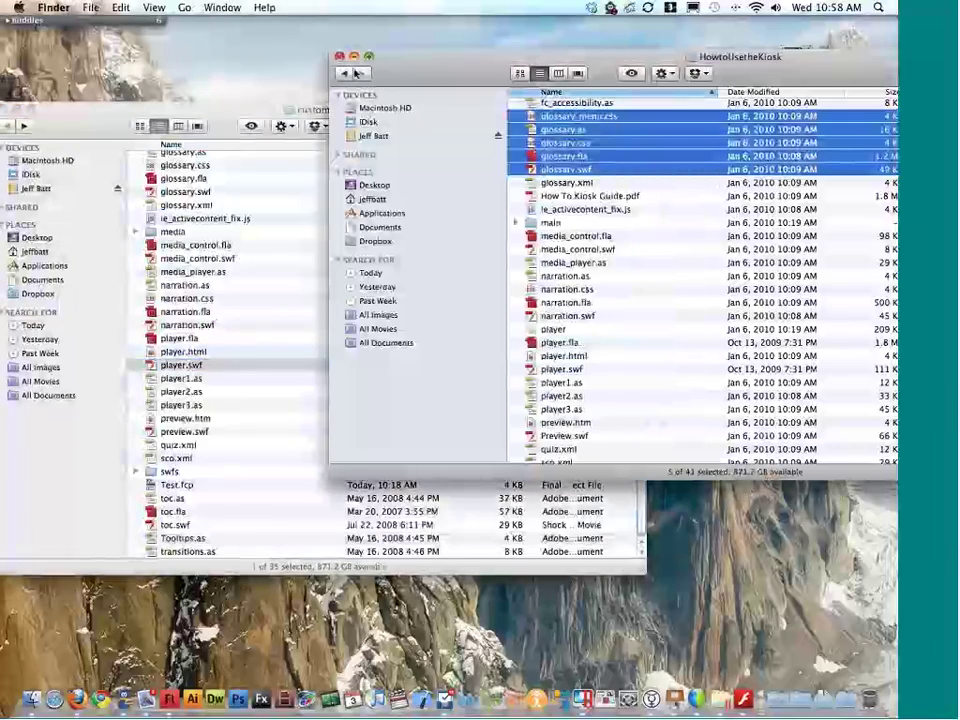
left_click(340, 57)
left_click_drag(482, 106, 560, 108)
left_click_drag(286, 179, 275, 182)
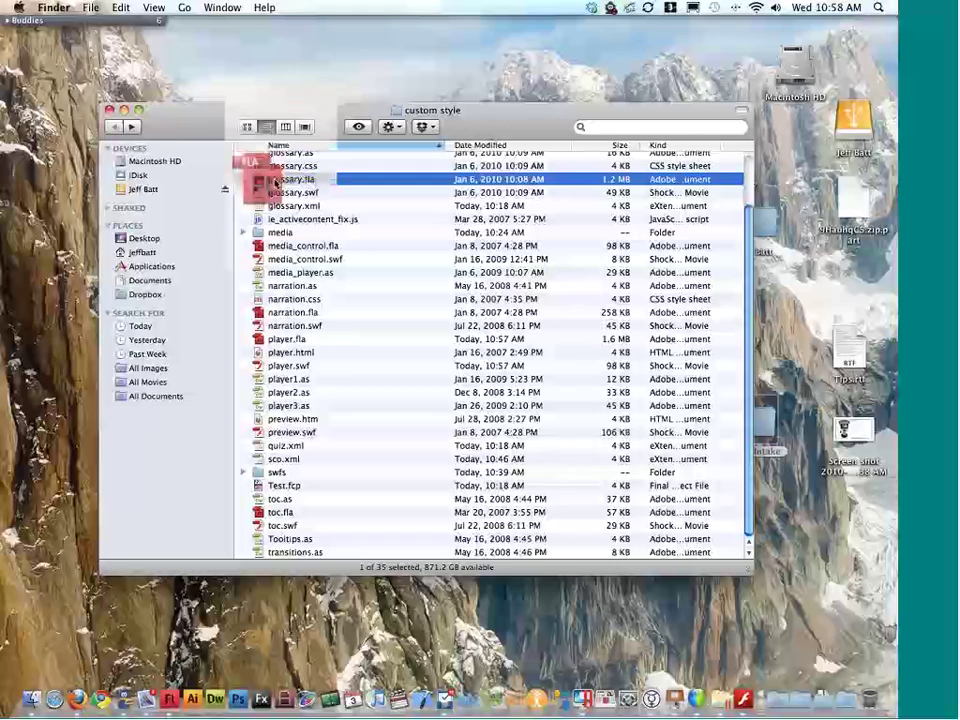
double_click(275, 182)
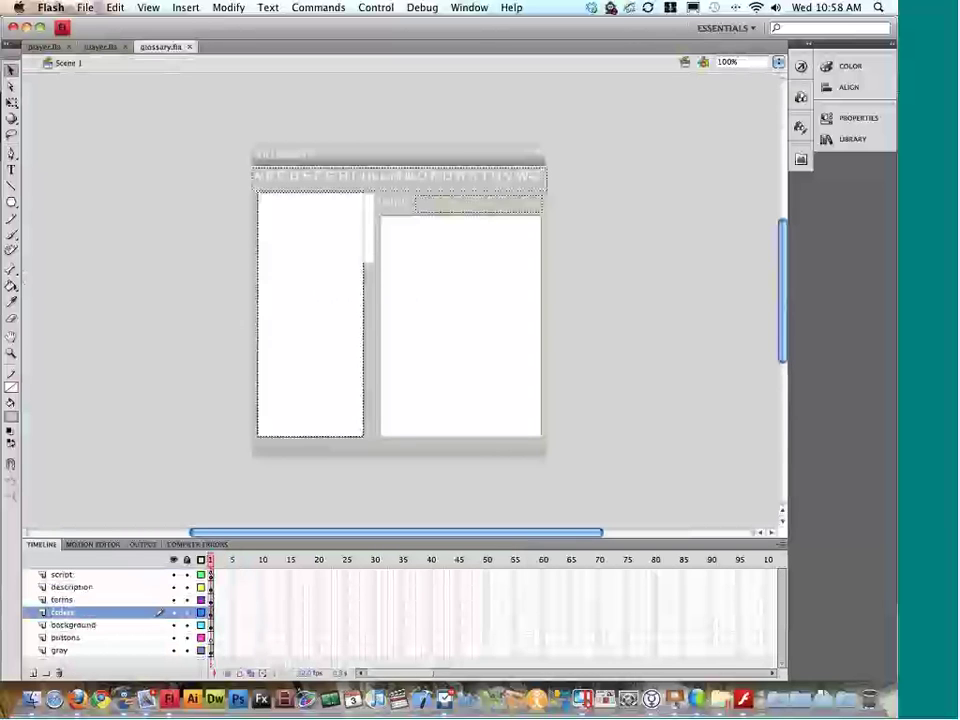
left_click(377, 156)
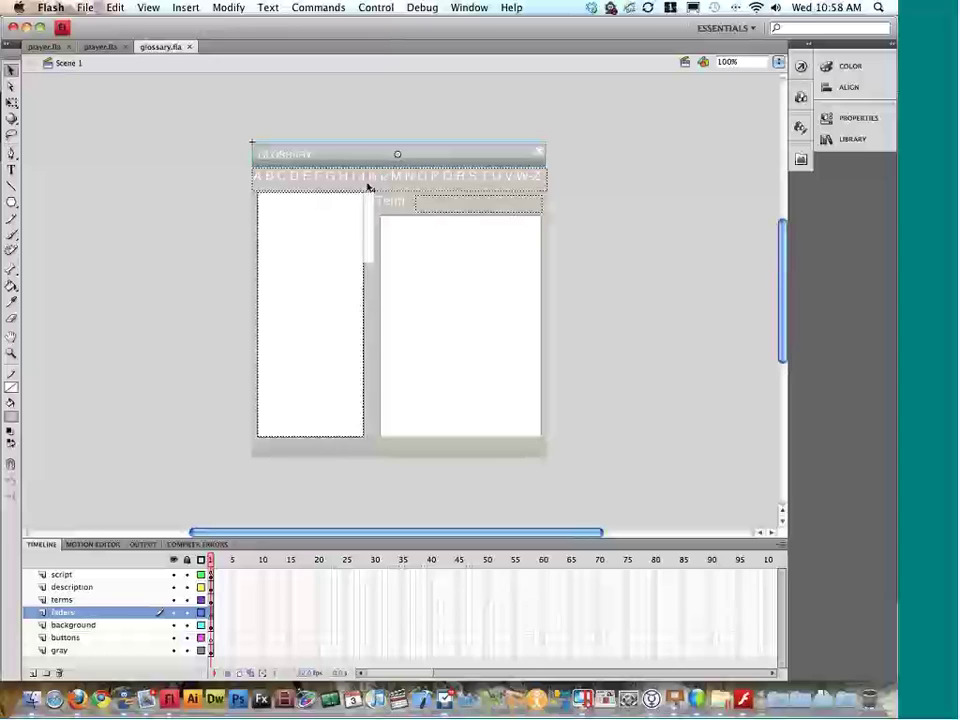
Step: Inspect the instance properties of the glossary's definition box and term list text area
left_click(367, 184)
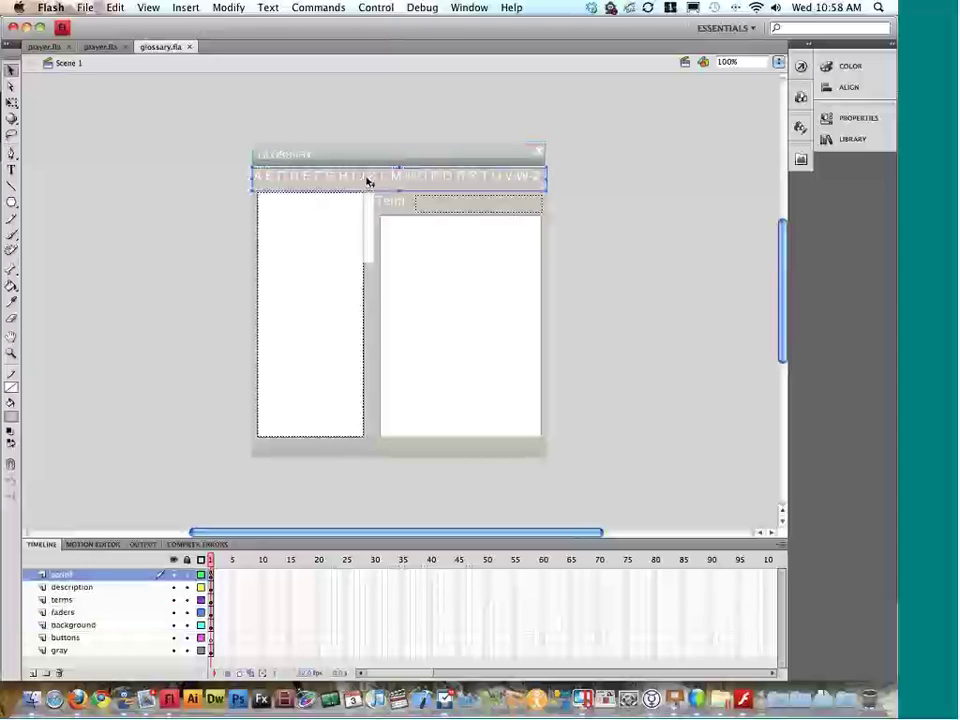
left_click(427, 300)
left_click(850, 118)
left_click(492, 249)
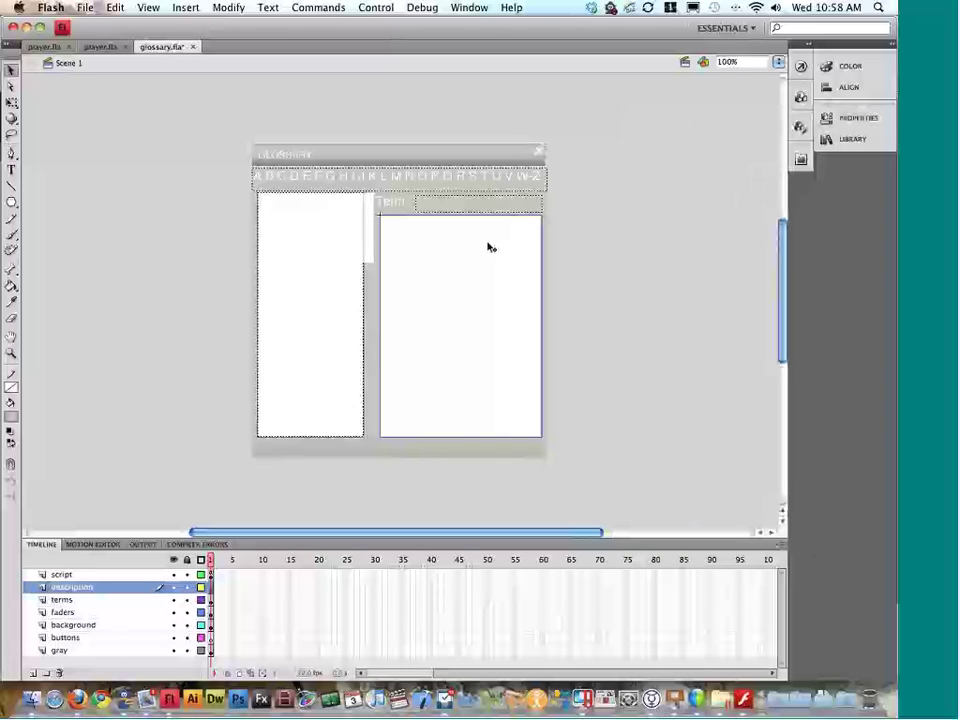
left_click(330, 310)
left_click(850, 118)
left_click(544, 210)
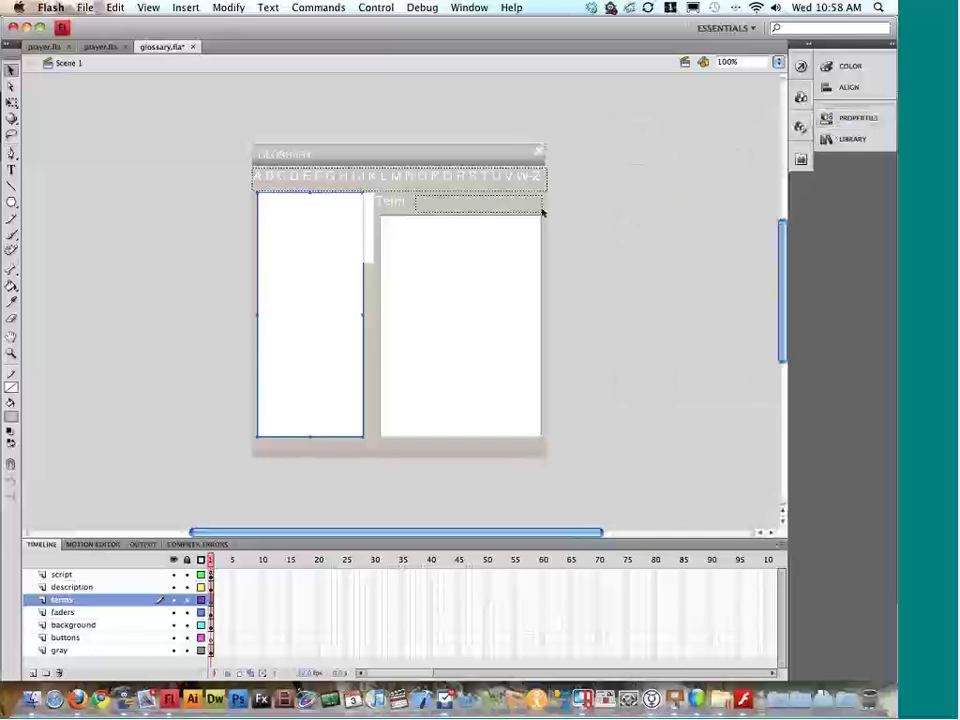
left_click(826, 118)
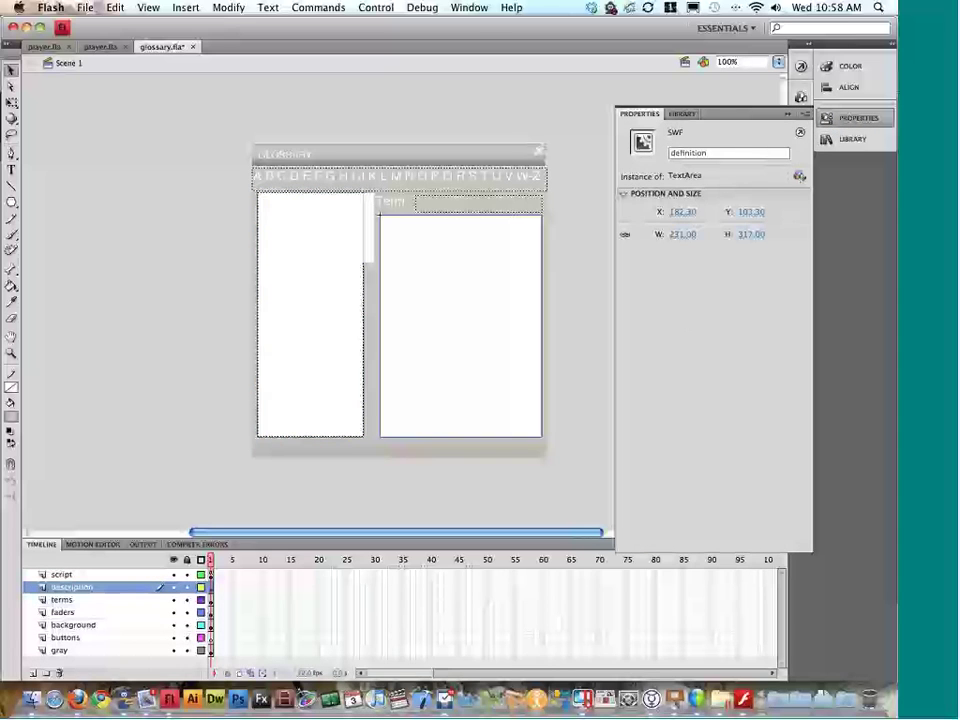
left_click(820, 117)
left_click(343, 229)
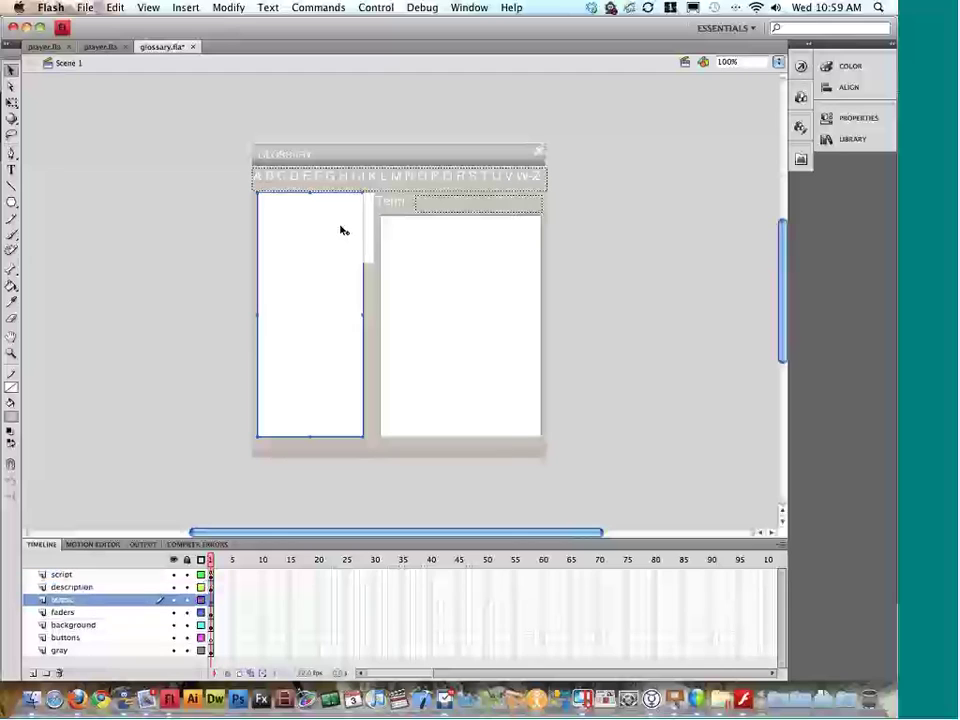
Step: Inspect the A–Z letter bar and Term text field properties, then switch to Finder
left_click(422, 176)
left_click(827, 118)
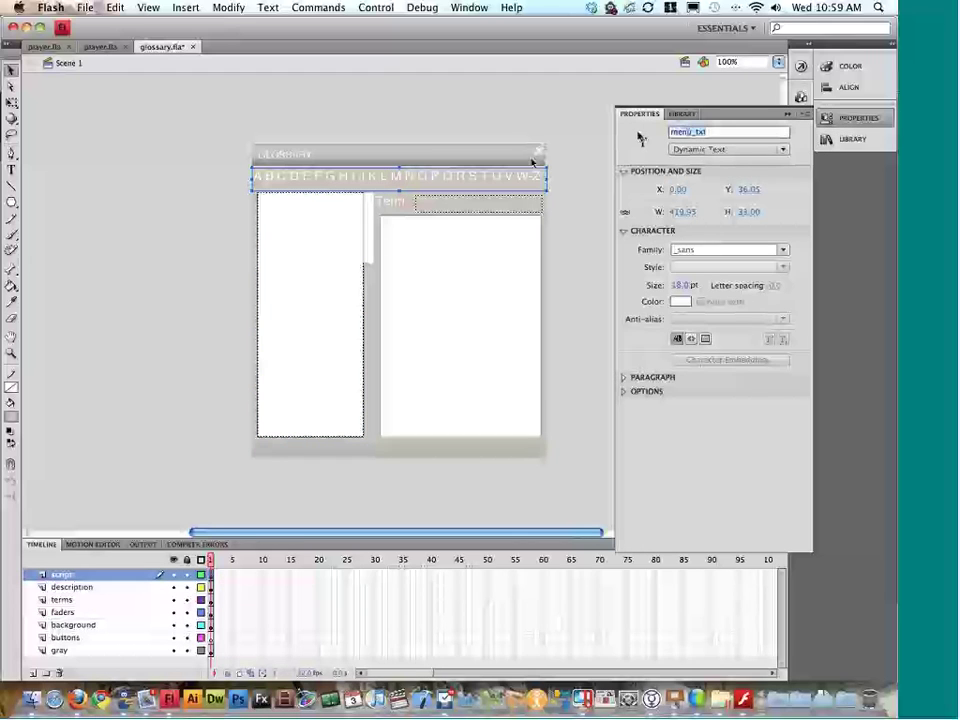
left_click(435, 207)
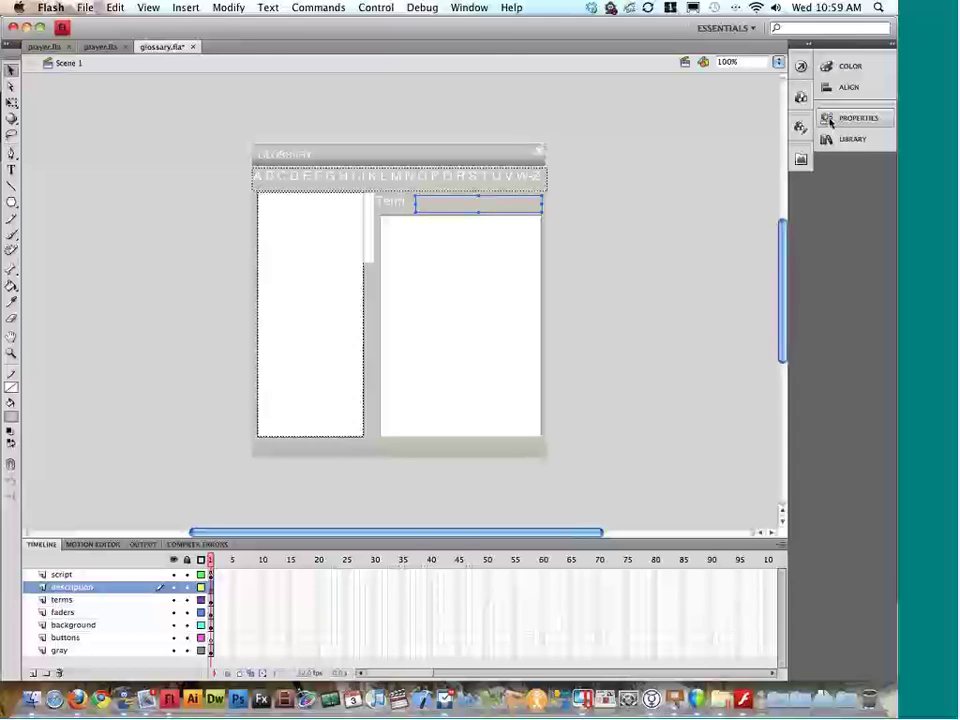
left_click(673, 174)
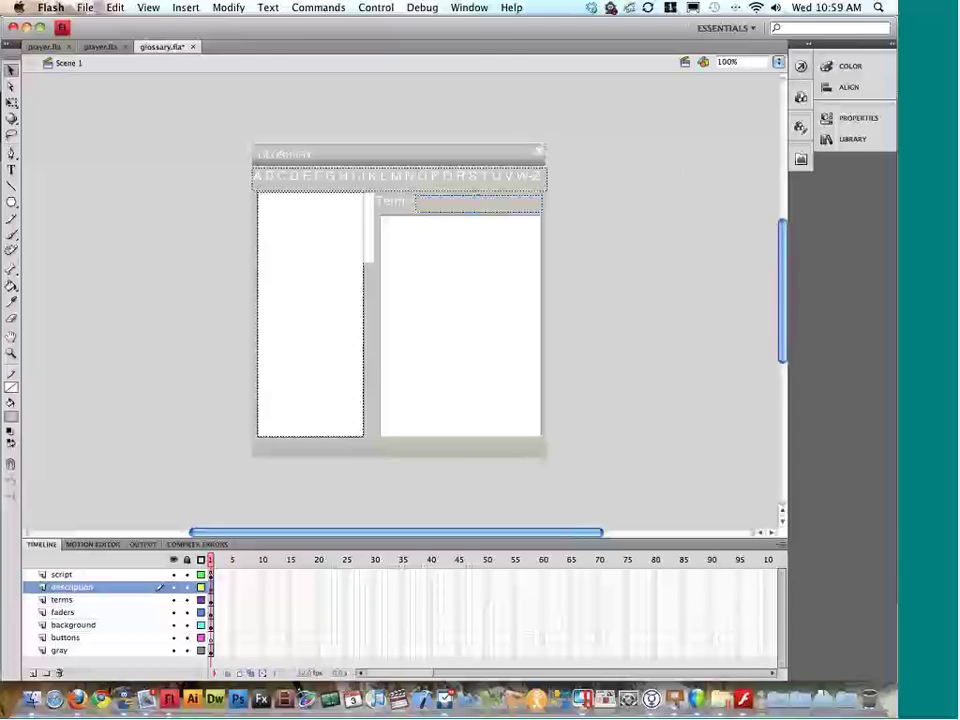
left_click(445, 203)
left_click(445, 185)
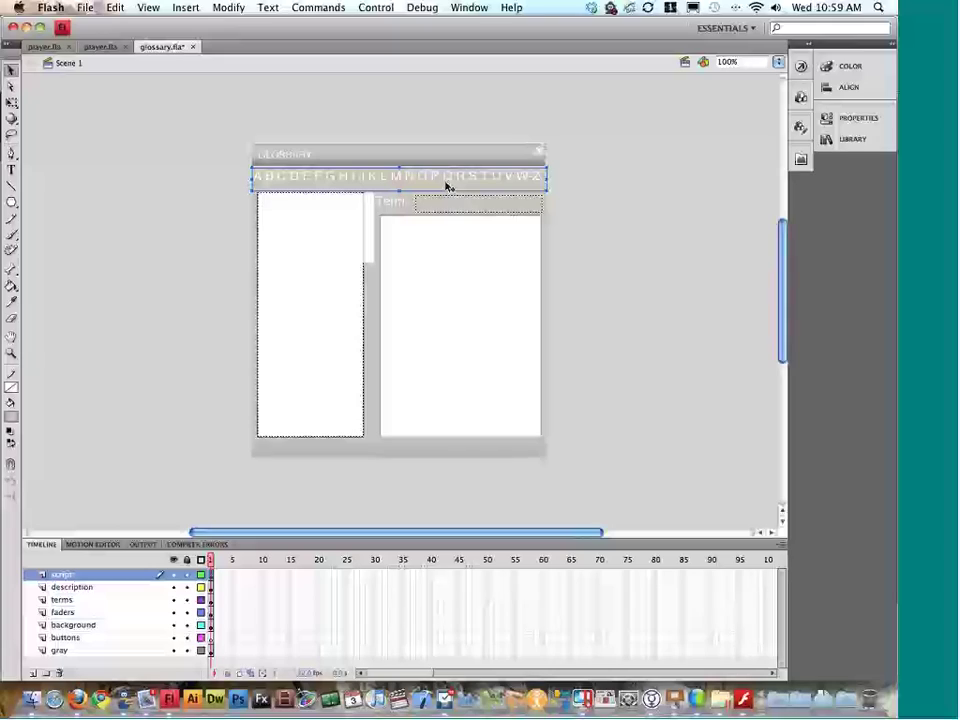
key("super+Tab")
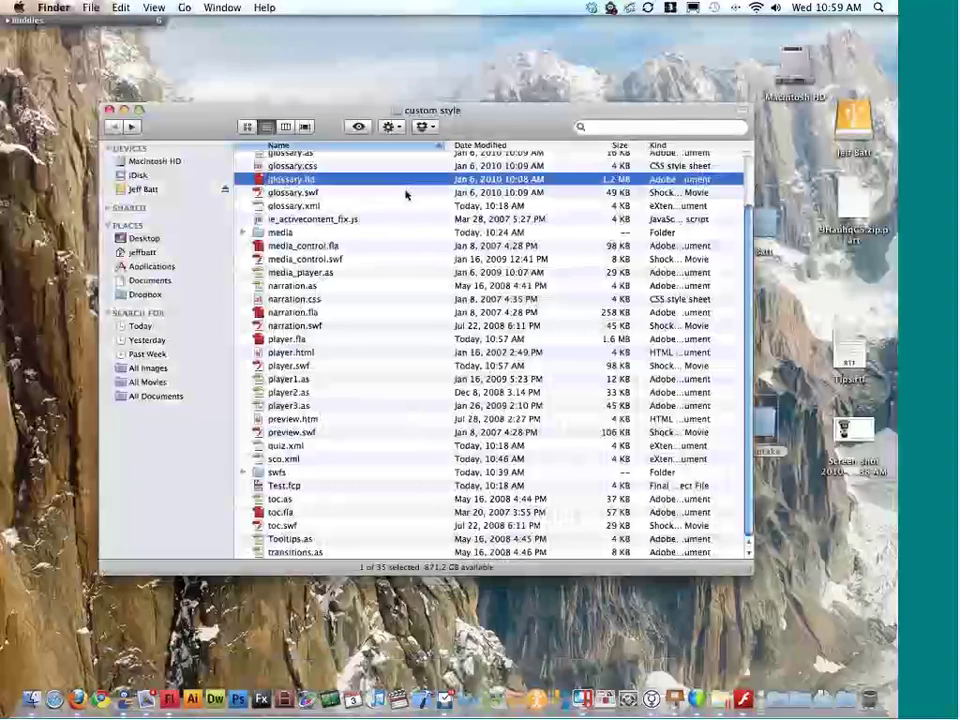
Step: Open glossary_menu.css with Adobe Dreamweaver CS4 through the Open With menu
scroll(404, 197, "up", 2)
left_click(316, 190)
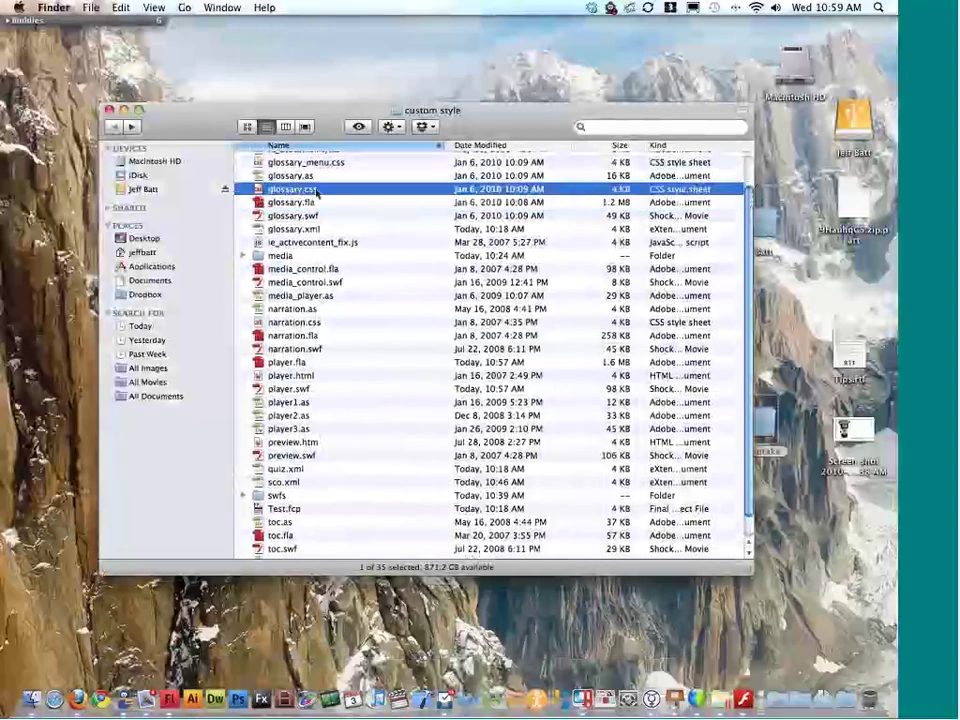
scroll(316, 193, "up", 1)
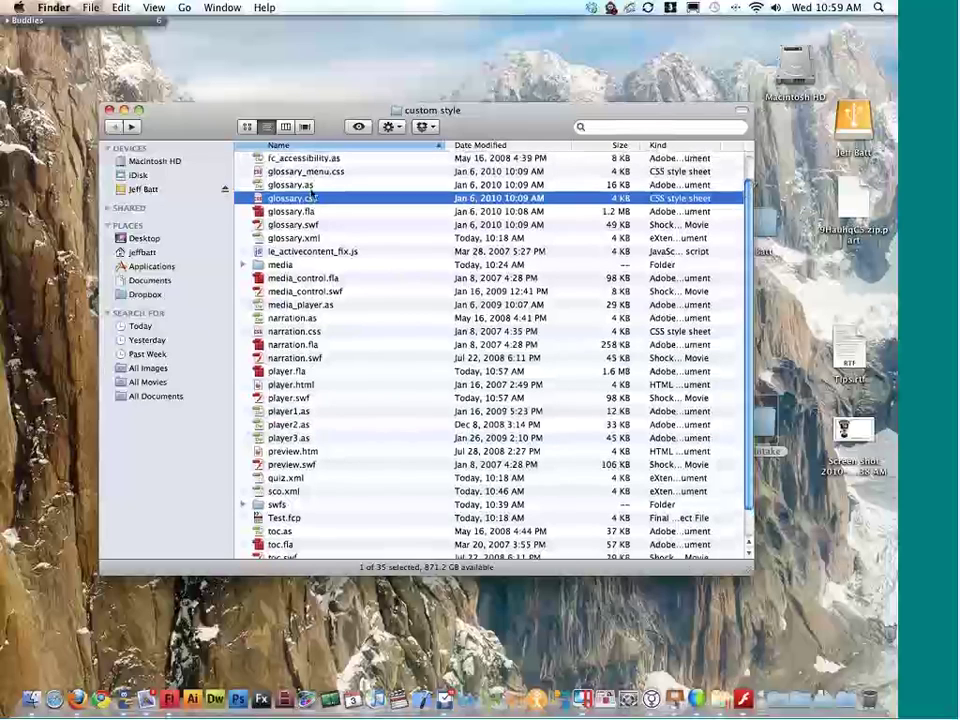
left_click(311, 176)
right_click(330, 180)
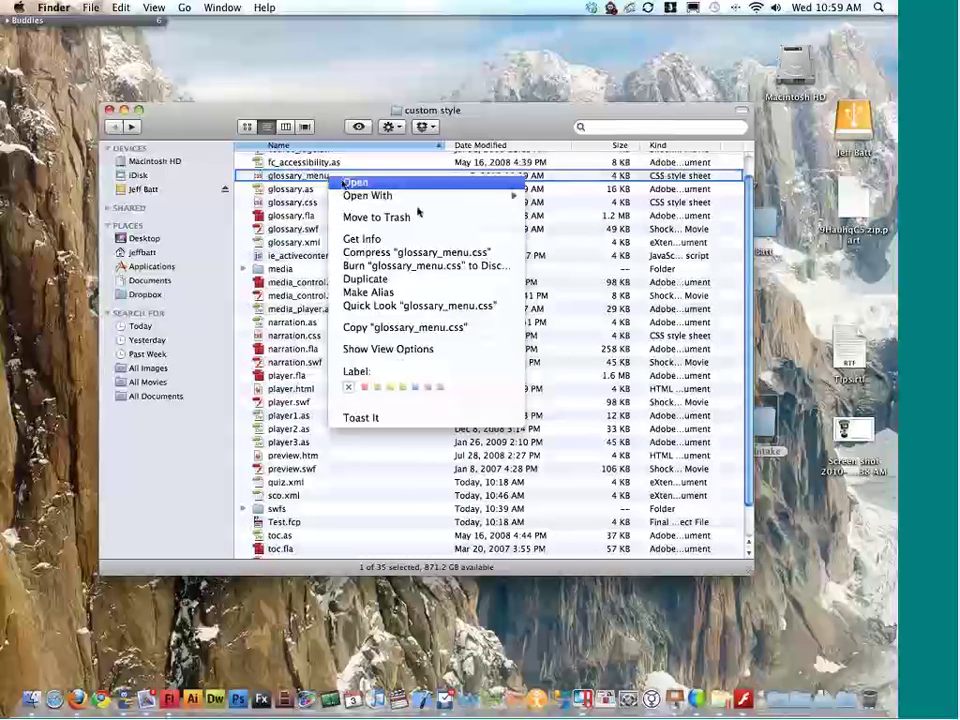
mouse_move(430, 195)
left_click(619, 218)
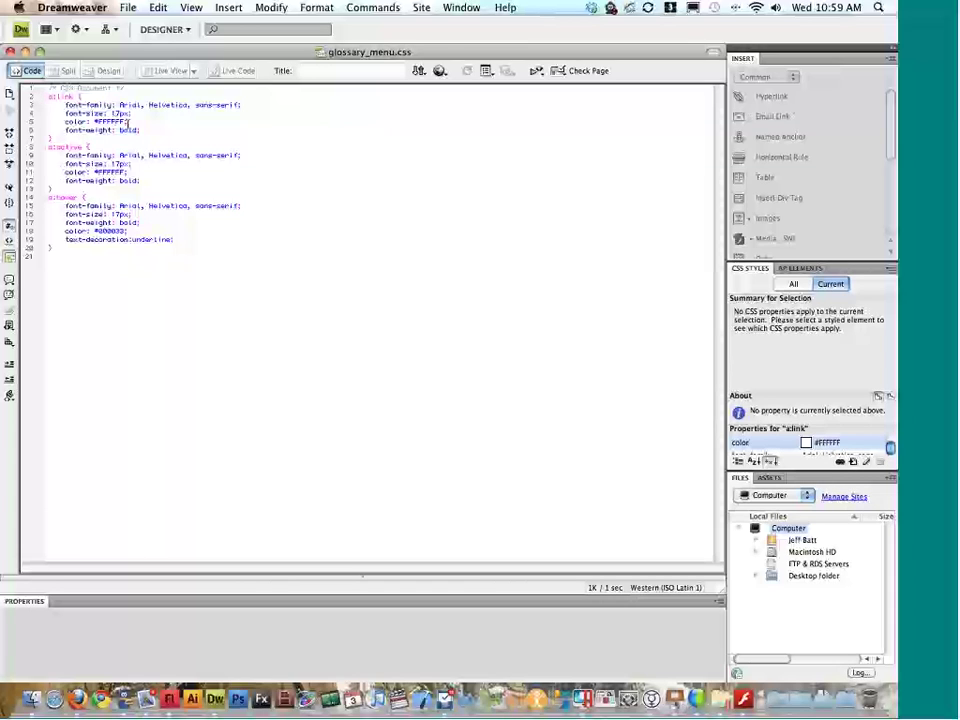
Step: Change the a:hover rule's colour in glossary_menu.css from #000033 to green #0F0
double_click(128, 130)
double_click(118, 164)
left_click(94, 231)
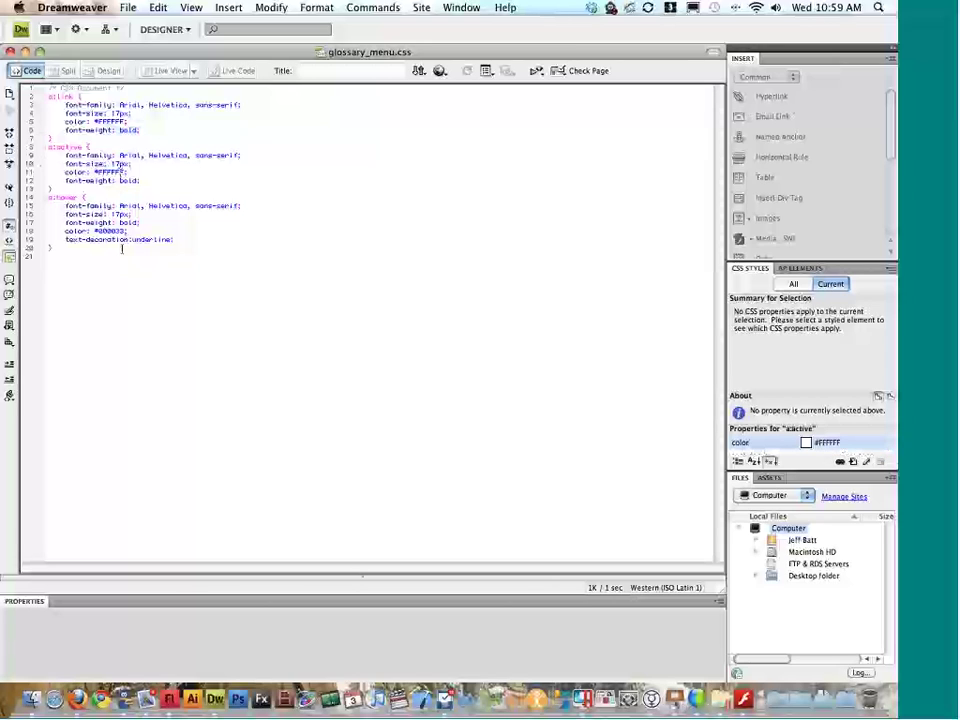
double_click(124, 231)
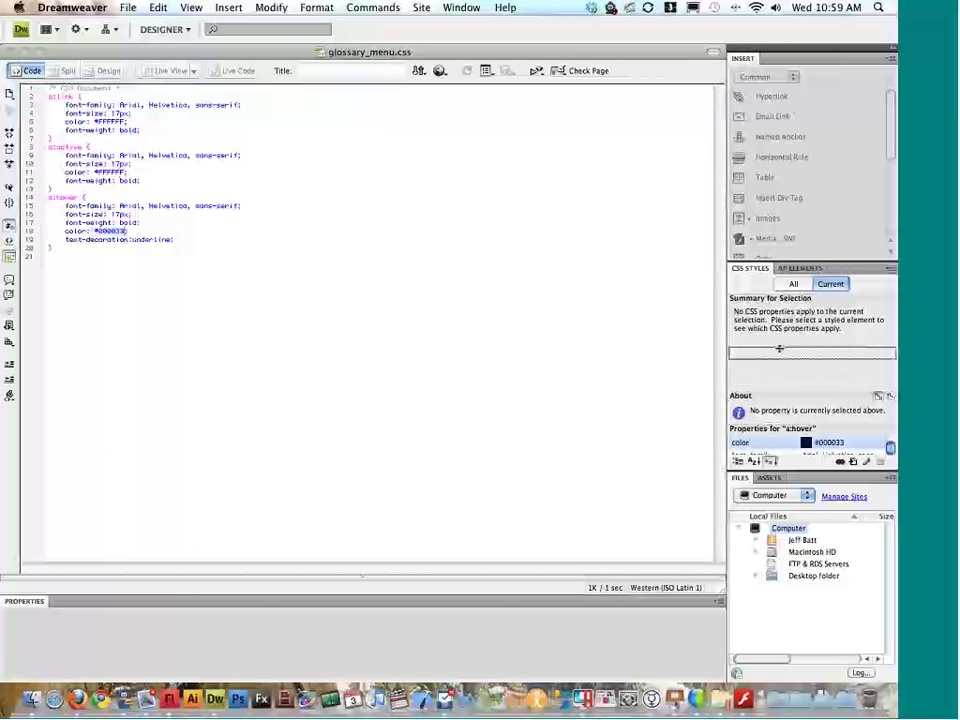
left_click_drag(778, 422, 778, 346)
left_click(806, 366)
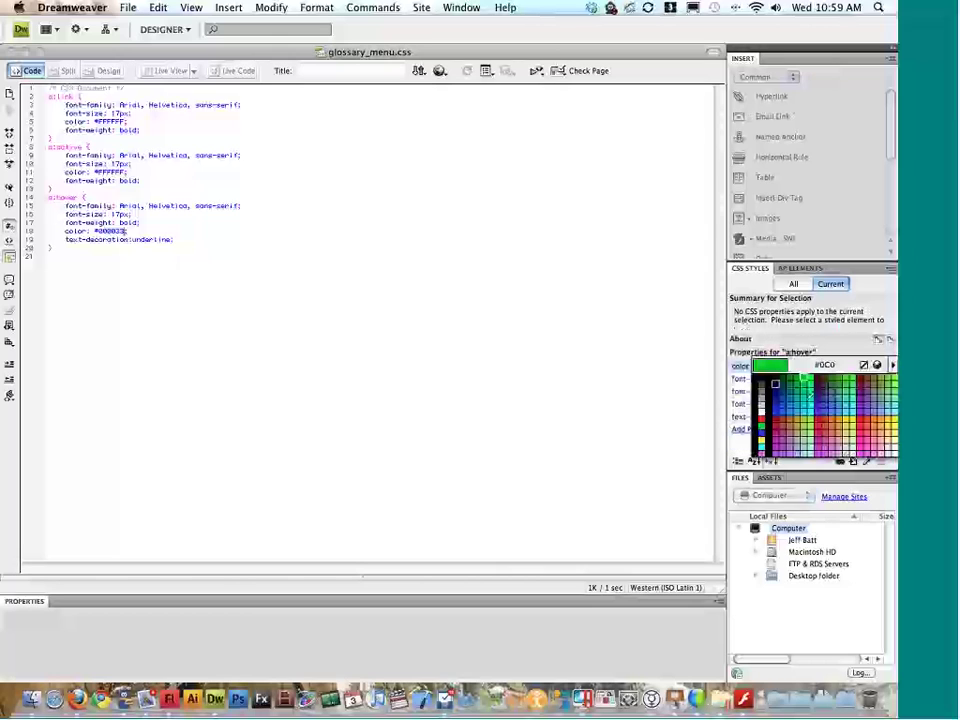
left_click(804, 380)
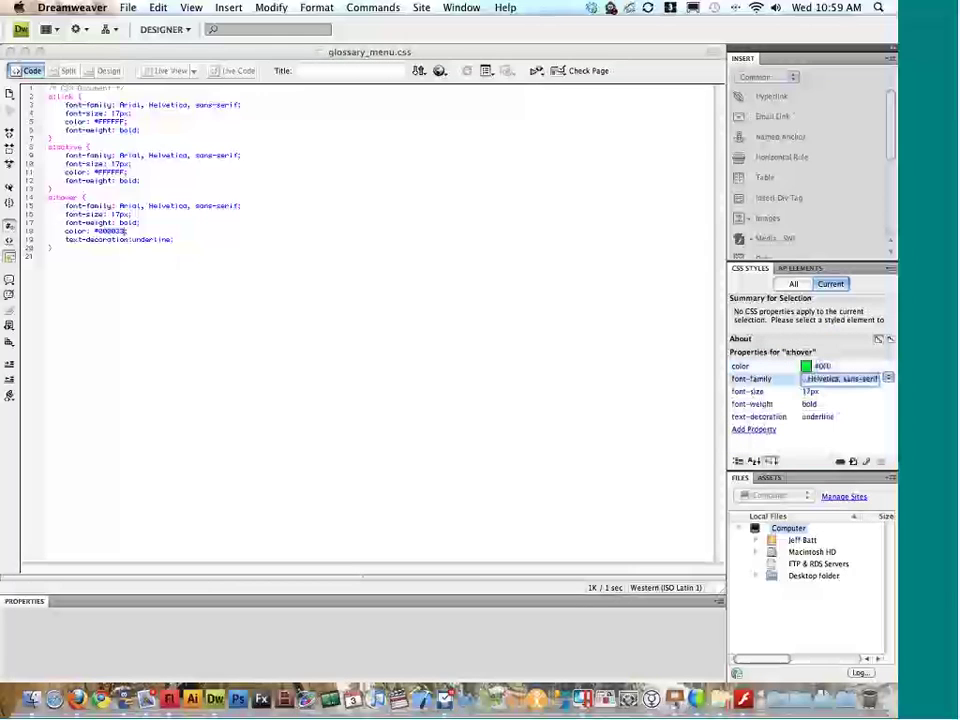
left_click(321, 257)
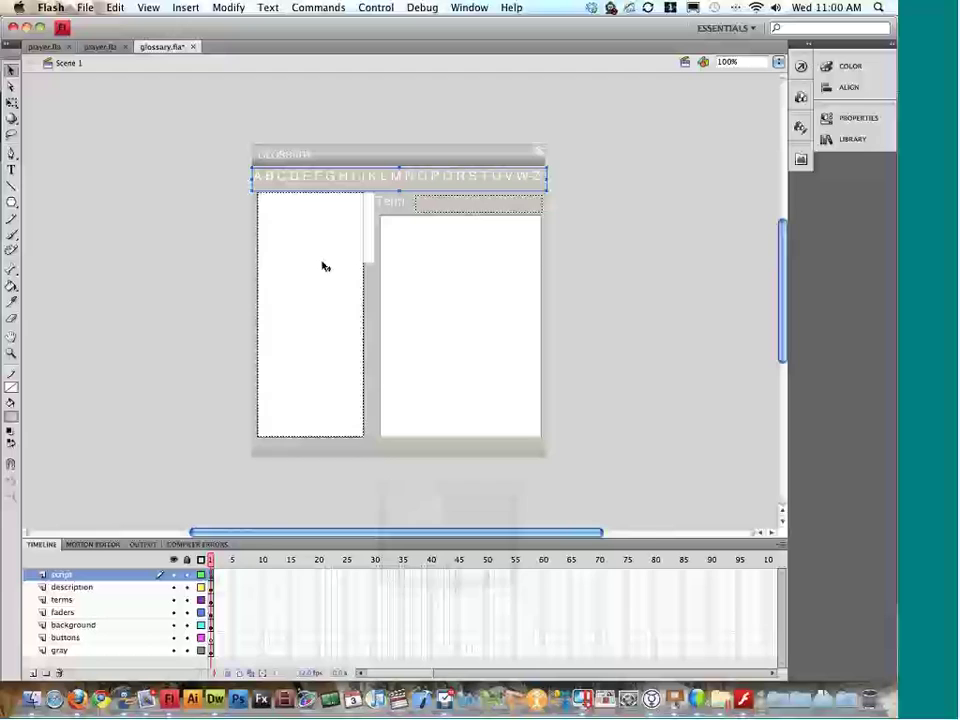
Step: Test-play player.fla, view the course glossary with the green hover style, then return to Dreamweaver
key("ctrl+Left")
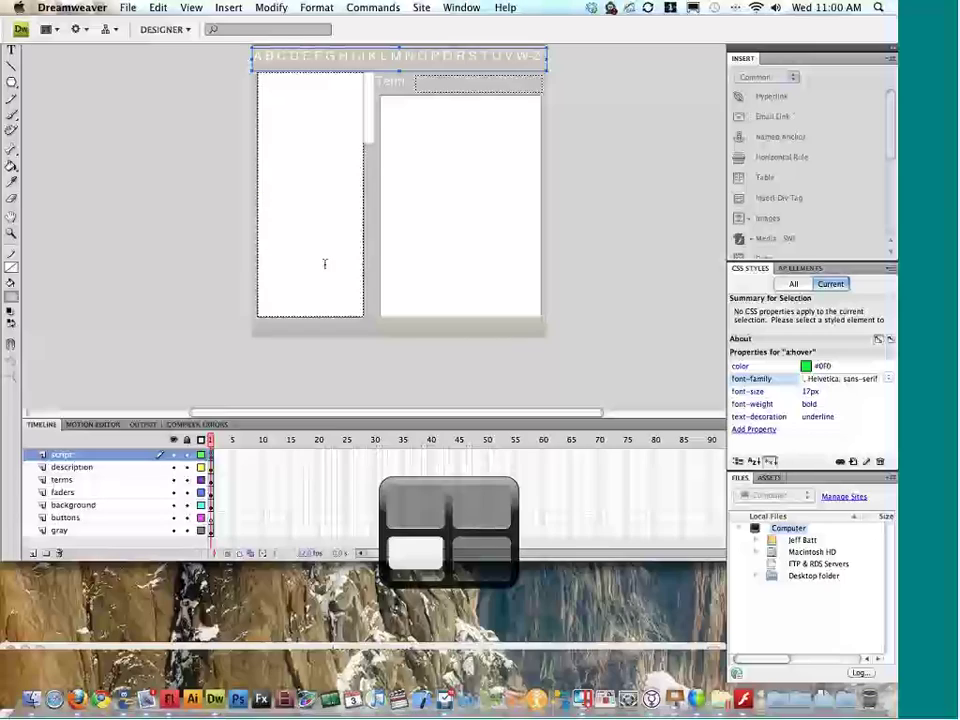
key("ctrl+Right")
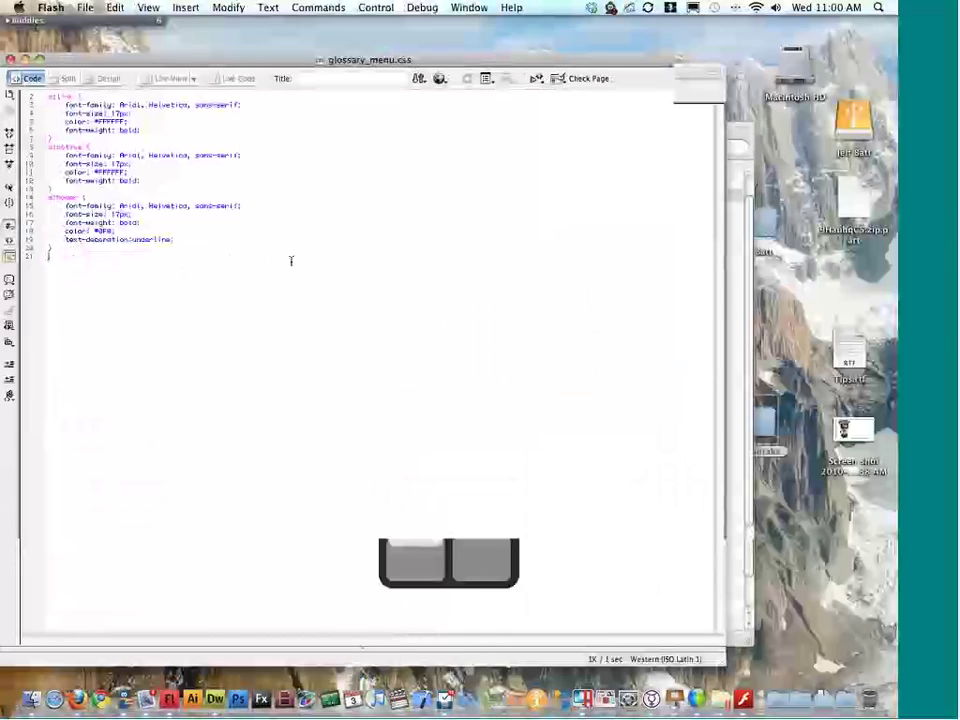
left_click(97, 46)
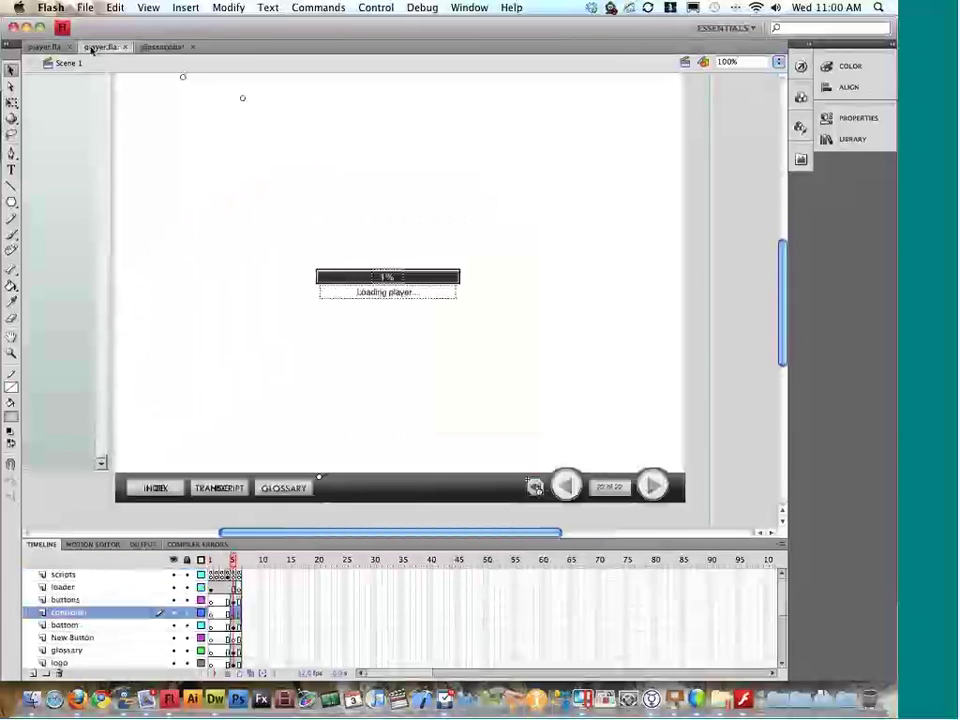
left_click(64, 48)
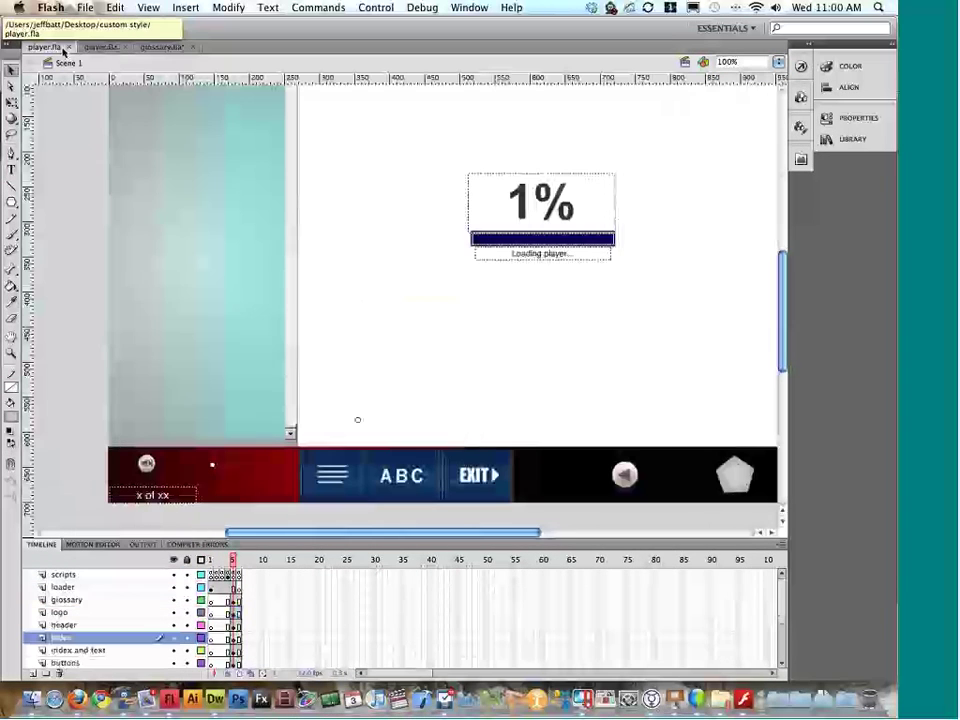
key("super+Return")
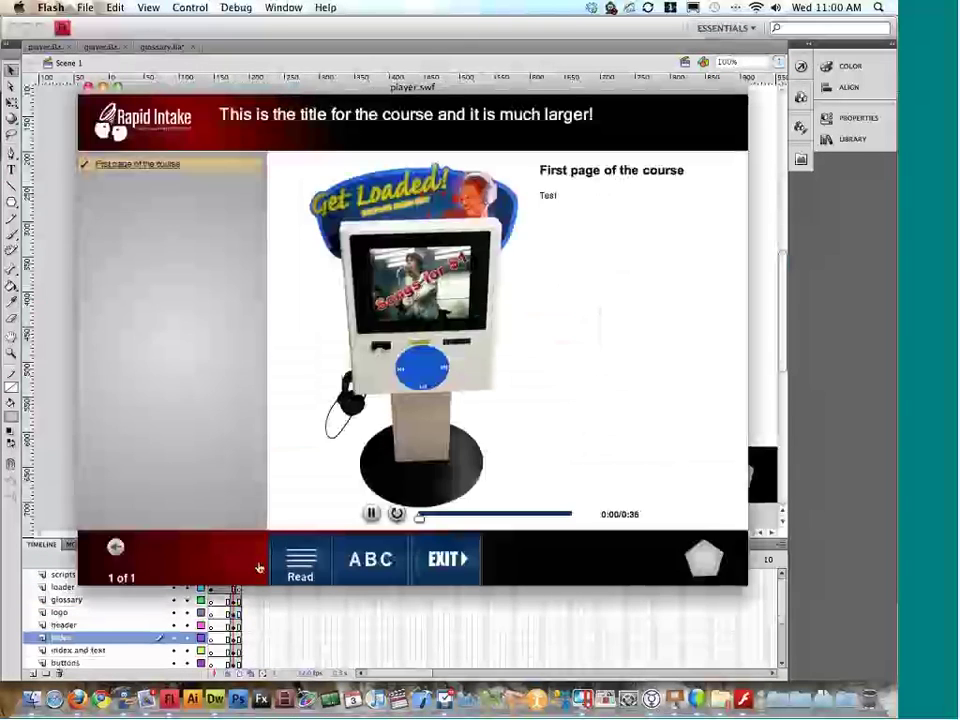
left_click(349, 572)
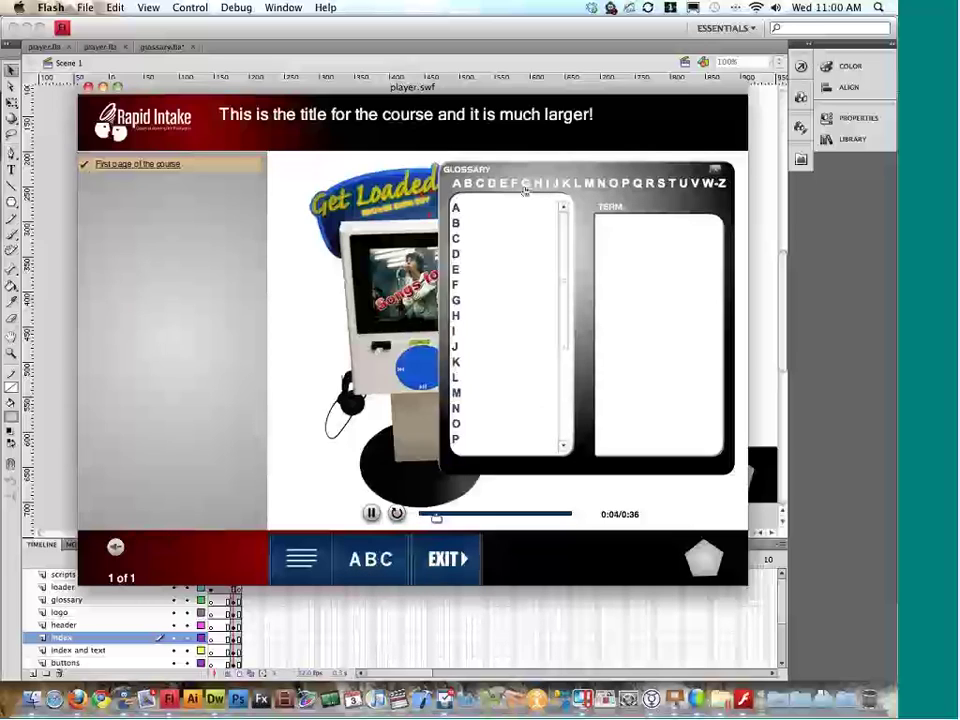
left_click(715, 171)
key("ctrl+Down")
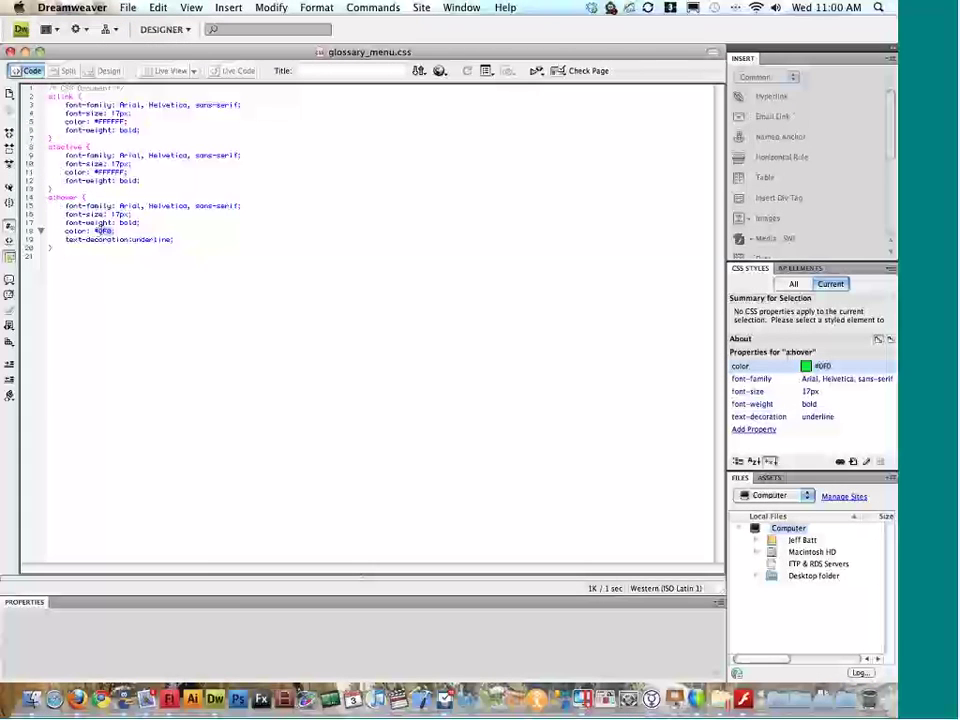
Step: Enter #0F0565 as the a:hover color value and save glossary_menu.css
left_click(822, 366)
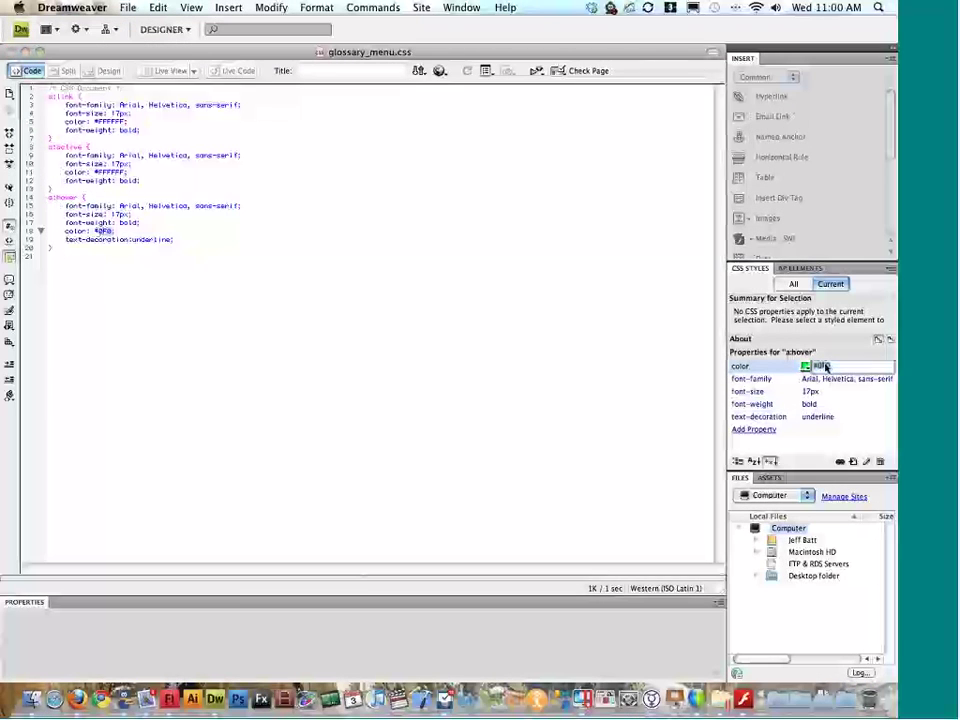
left_click(805, 366)
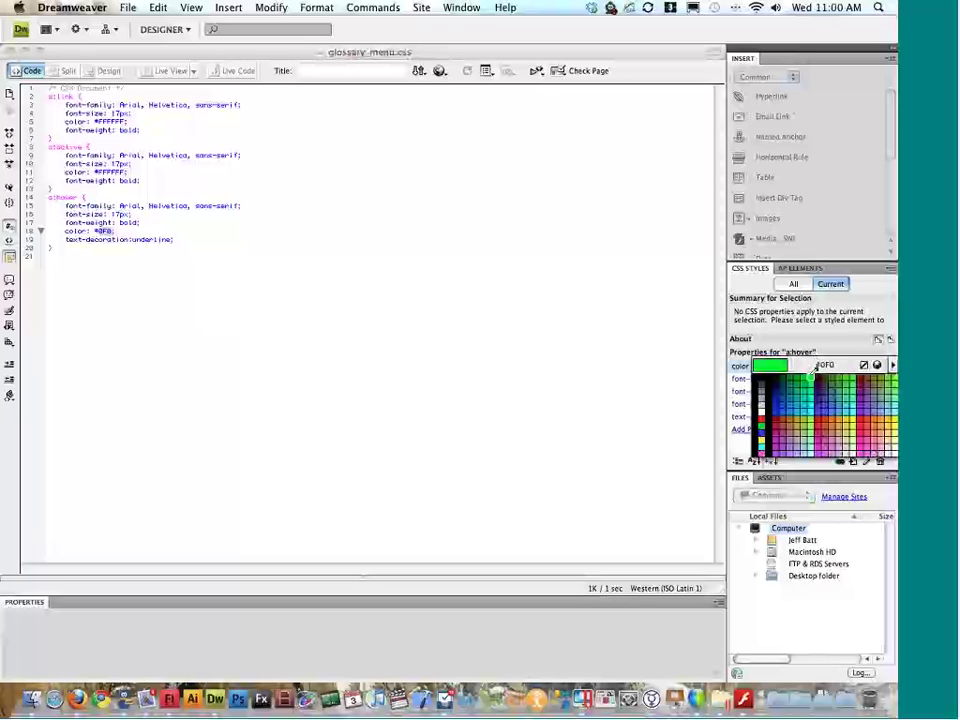
left_click(811, 374)
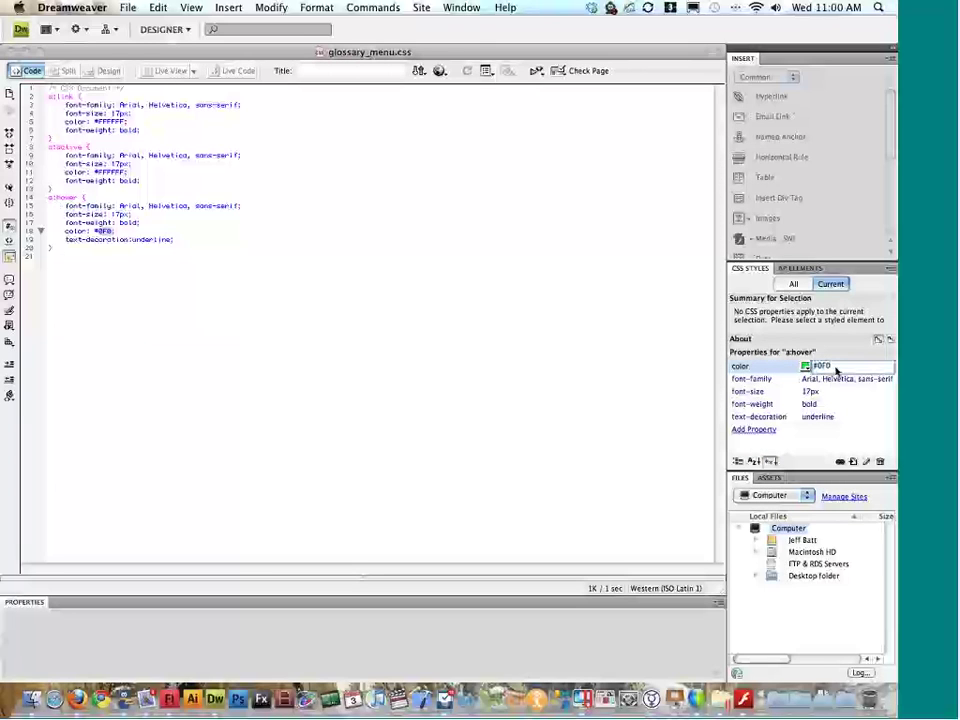
type("565")
key("Return")
left_click(848, 380)
left_click(847, 372)
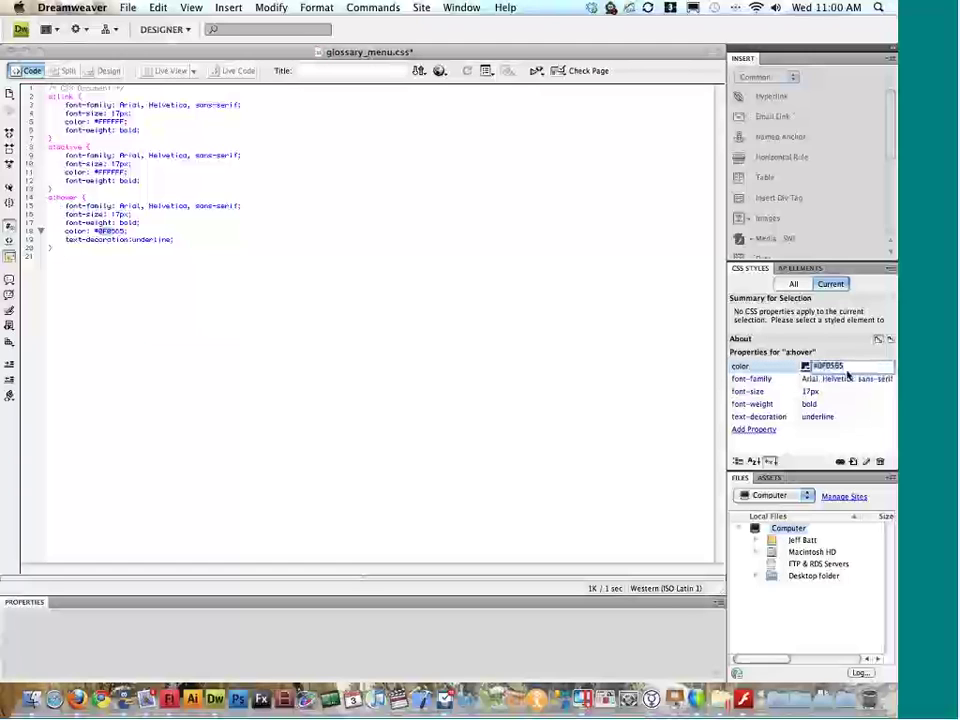
key("Return")
key("super+s")
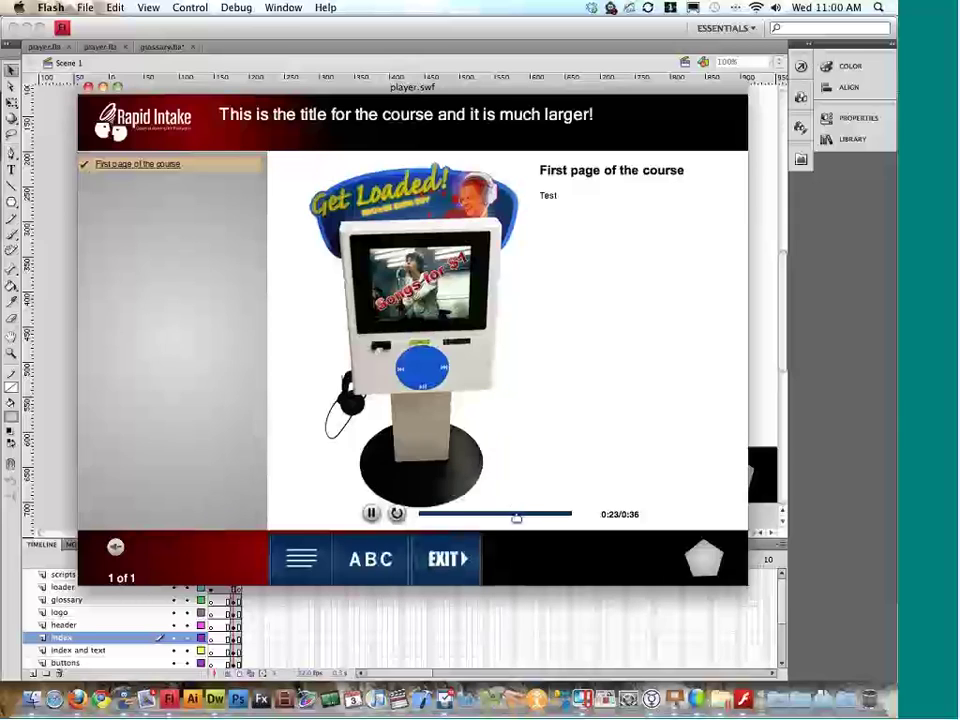
Step: Open the glossary in the test movie to check the hover letters, then close it
left_click(370, 559)
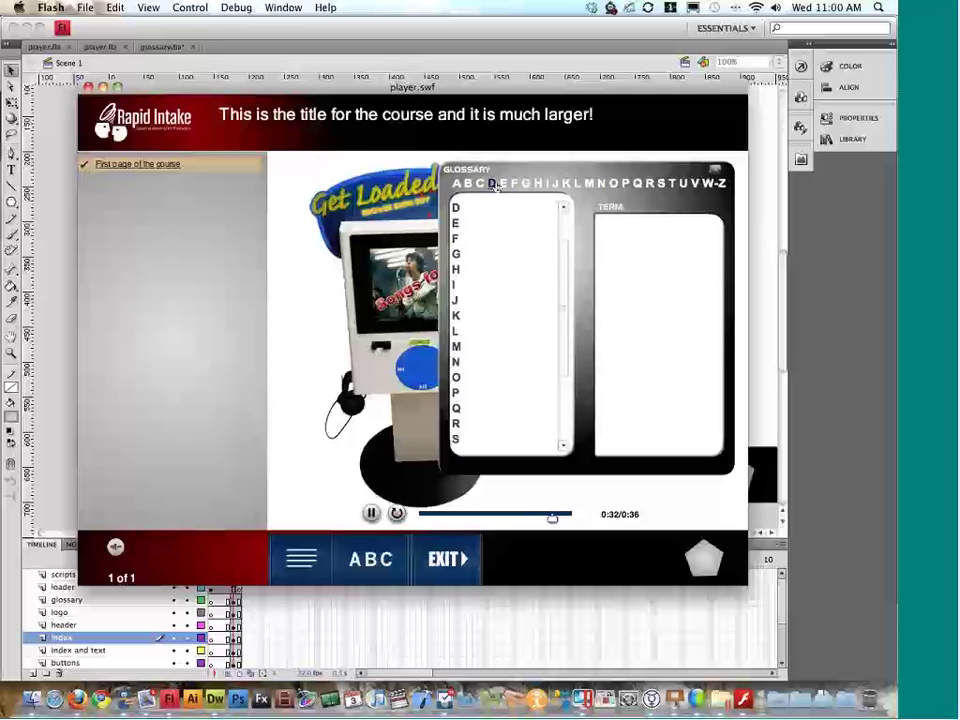
left_click(716, 170)
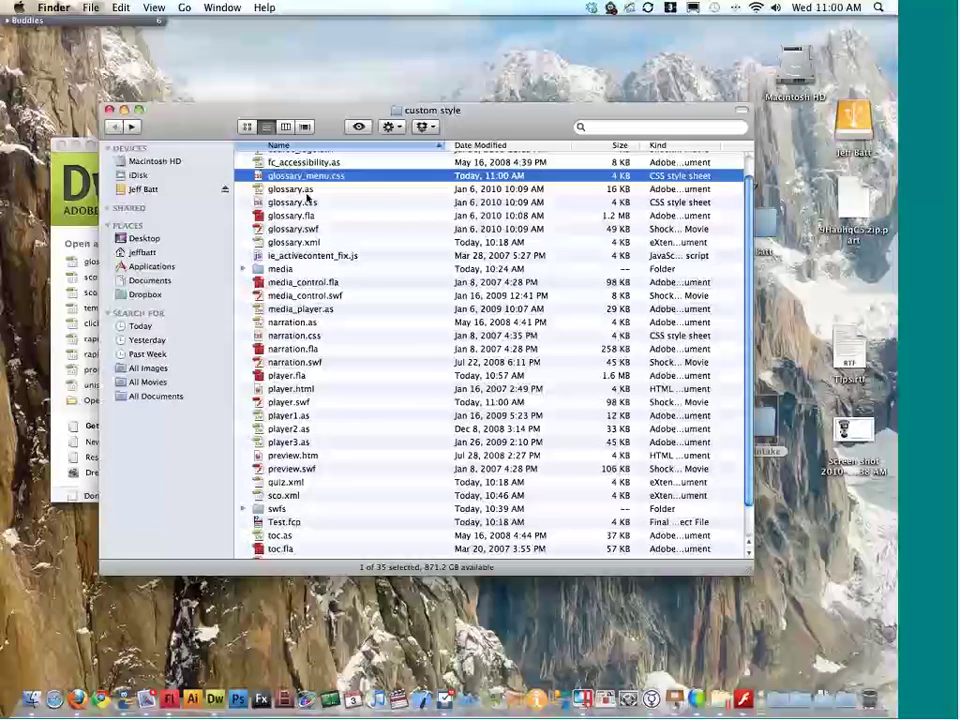
Step: Open glossary.css with Adobe Dreamweaver CS4 through the Open With menu
right_click(307, 200)
mouse_move(400, 218)
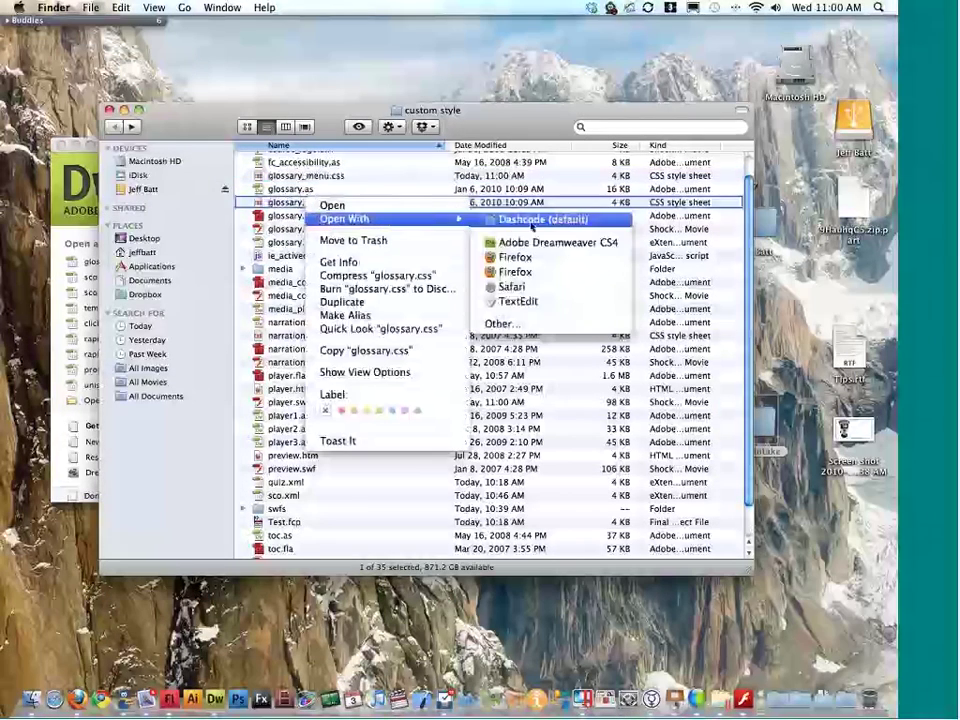
left_click(525, 242)
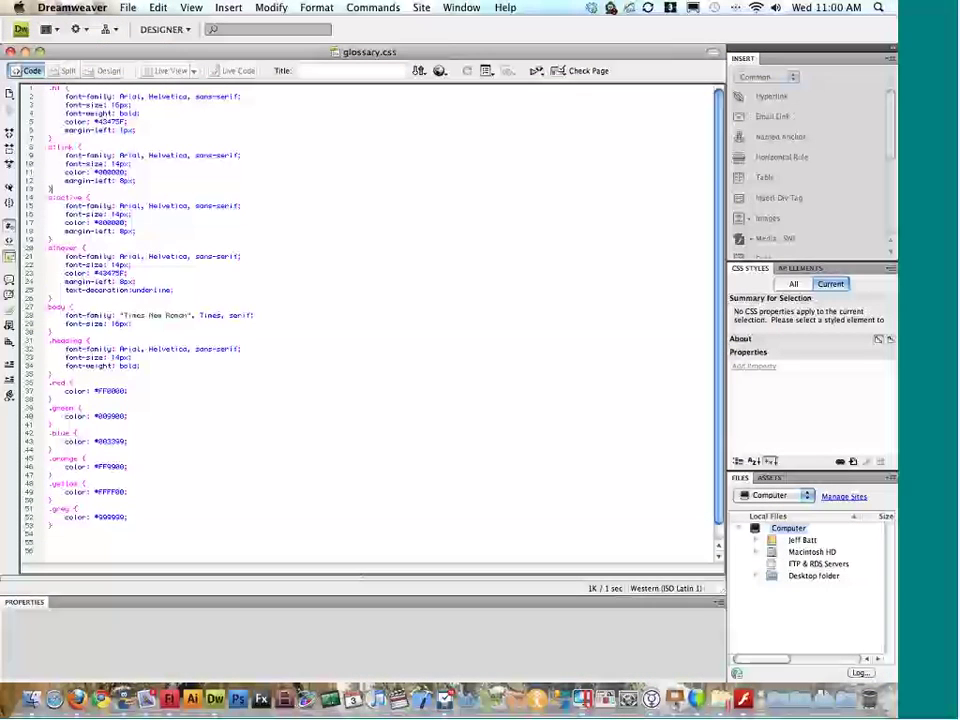
Step: Inspect glossary.css's a:active, a:hover, body (16px font) and .heading font rules
left_click_drag(107, 206, 107, 223)
left_click(107, 266)
left_click(101, 319)
double_click(118, 323)
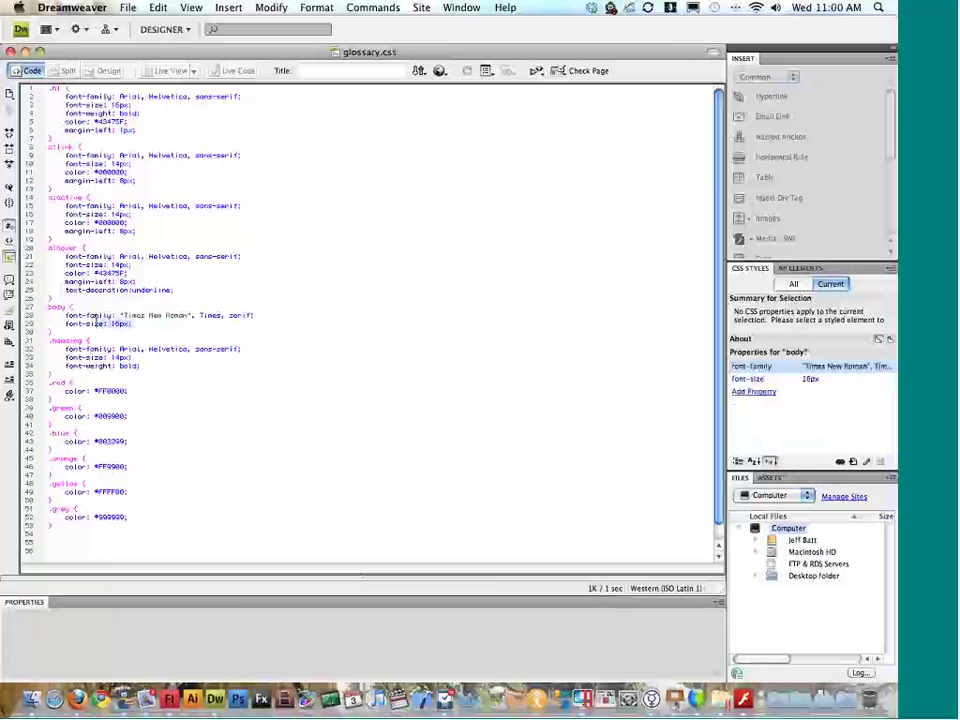
left_click(128, 357)
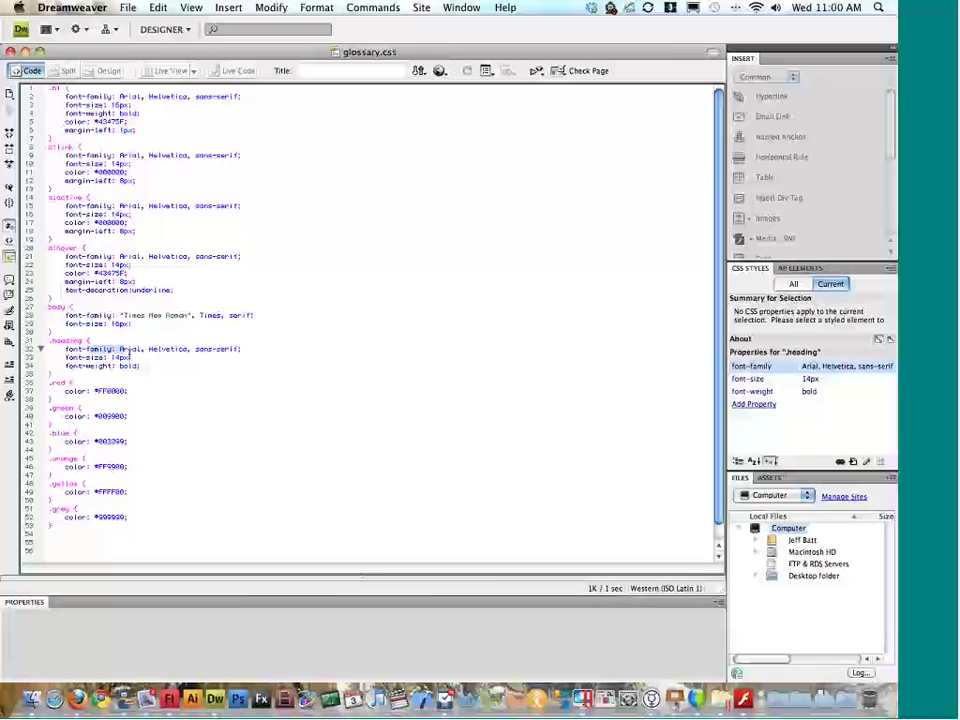
left_click_drag(128, 357, 48, 348)
Step: Check the .red and .blue (#003399) colour values, then close glossary.css
left_click_drag(95, 391, 128, 391)
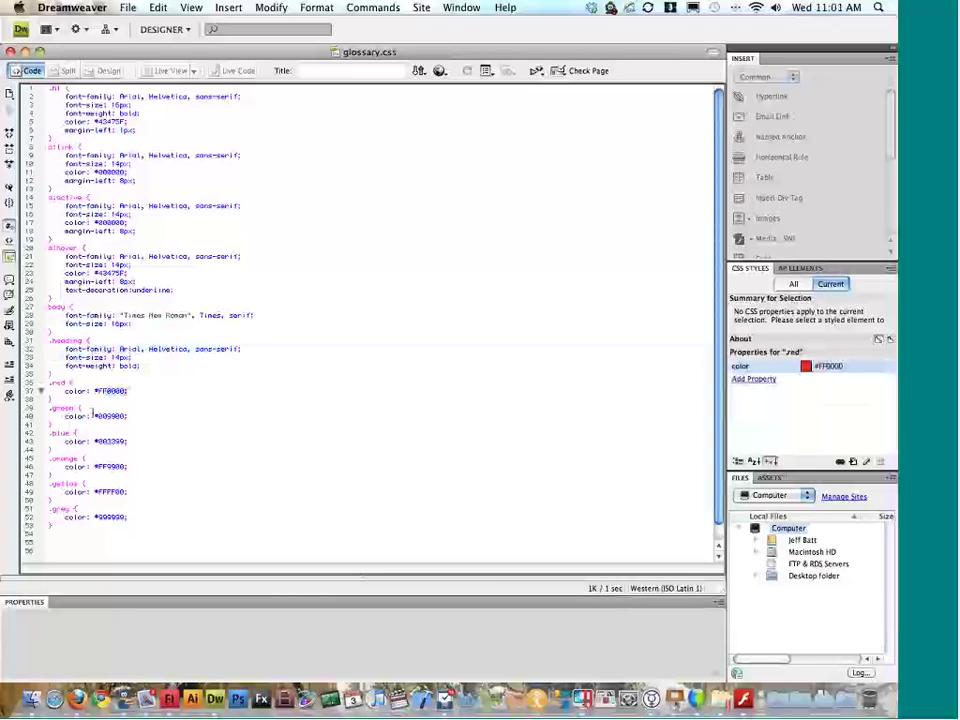
left_click(93, 415)
left_click(90, 441)
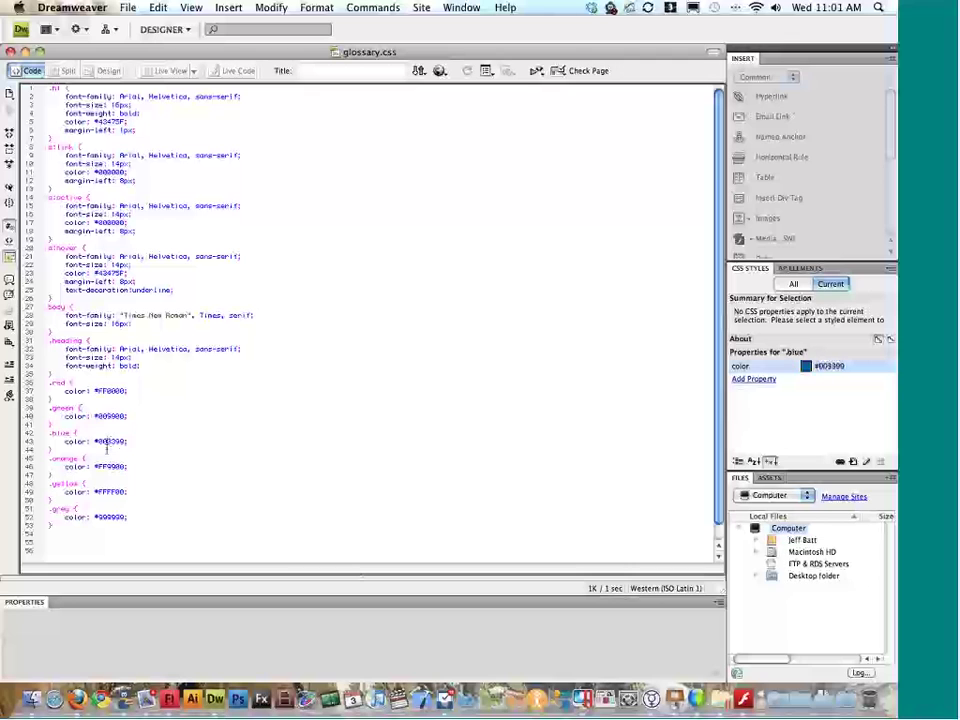
left_click_drag(93, 441, 127, 441)
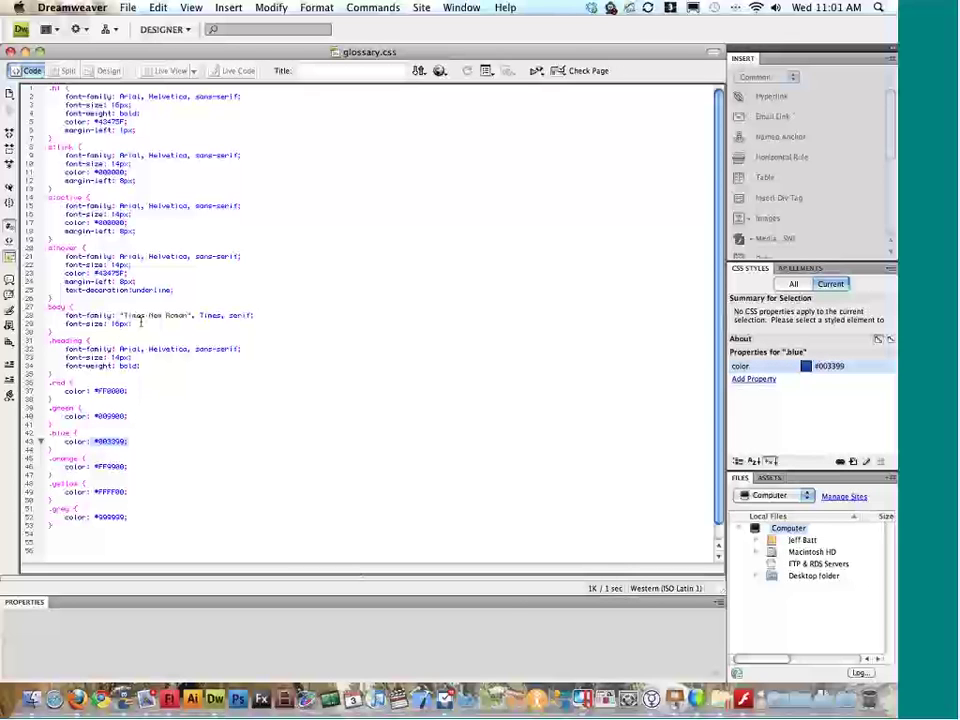
key("super+w")
left_click(611, 242)
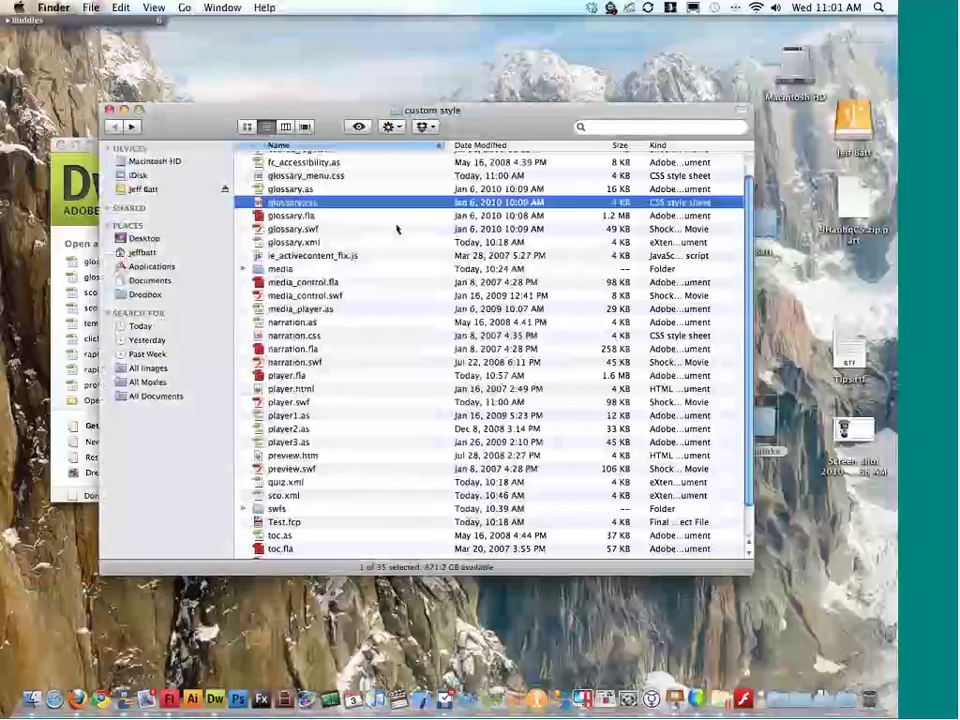
Step: Open glossary.fla in Flash and select its gray background layer
left_click(302, 217)
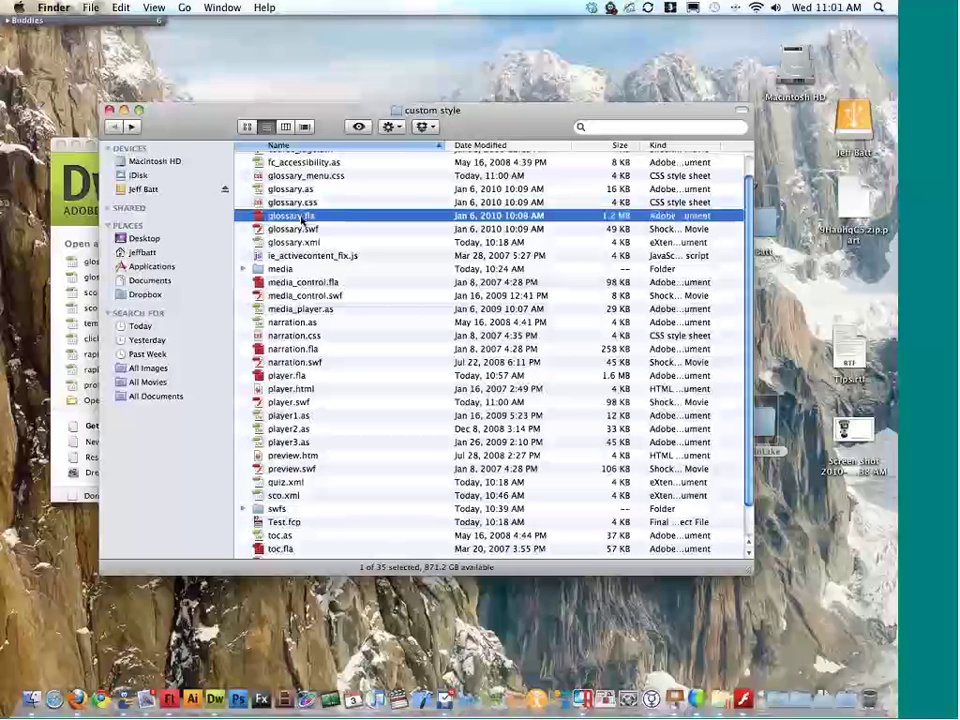
double_click(302, 217)
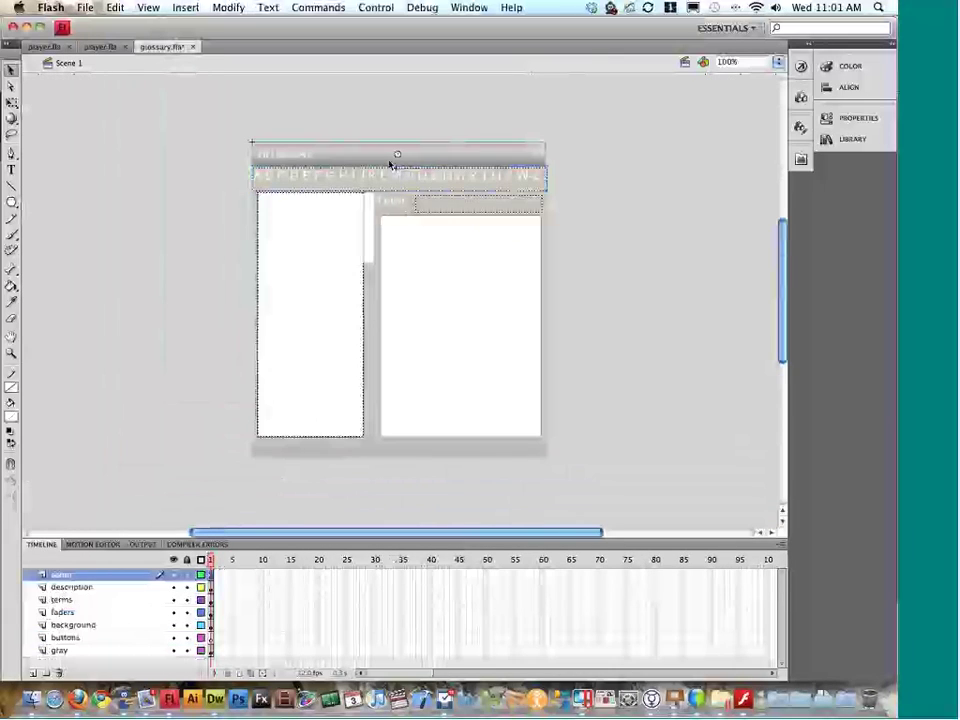
left_click(359, 162)
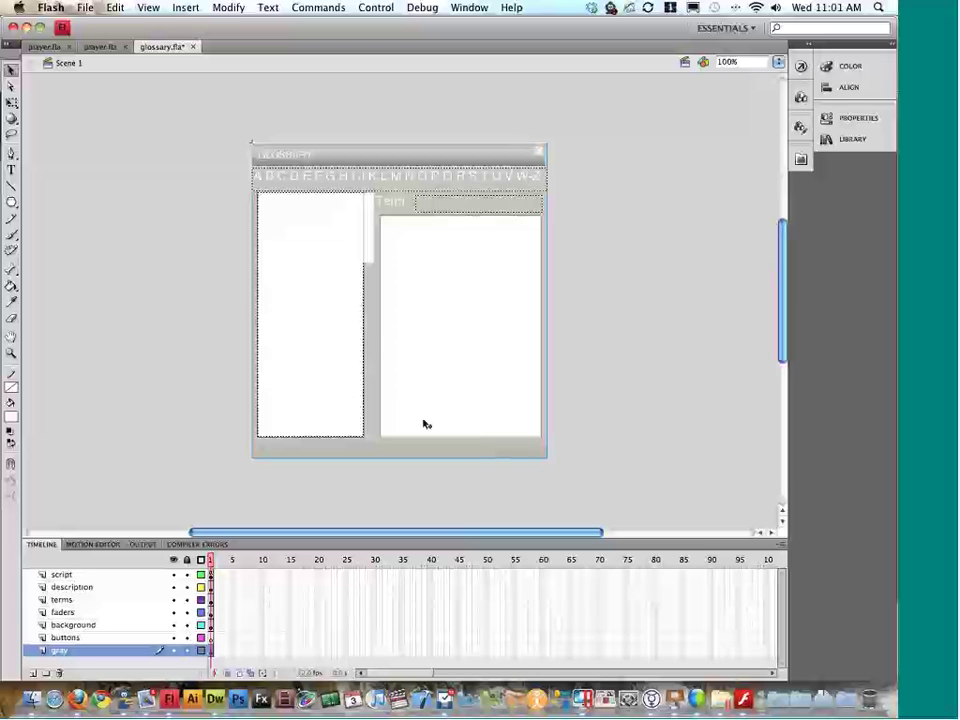
Step: Open media_control.fla from the Finder folder
key("ctrl+Right")
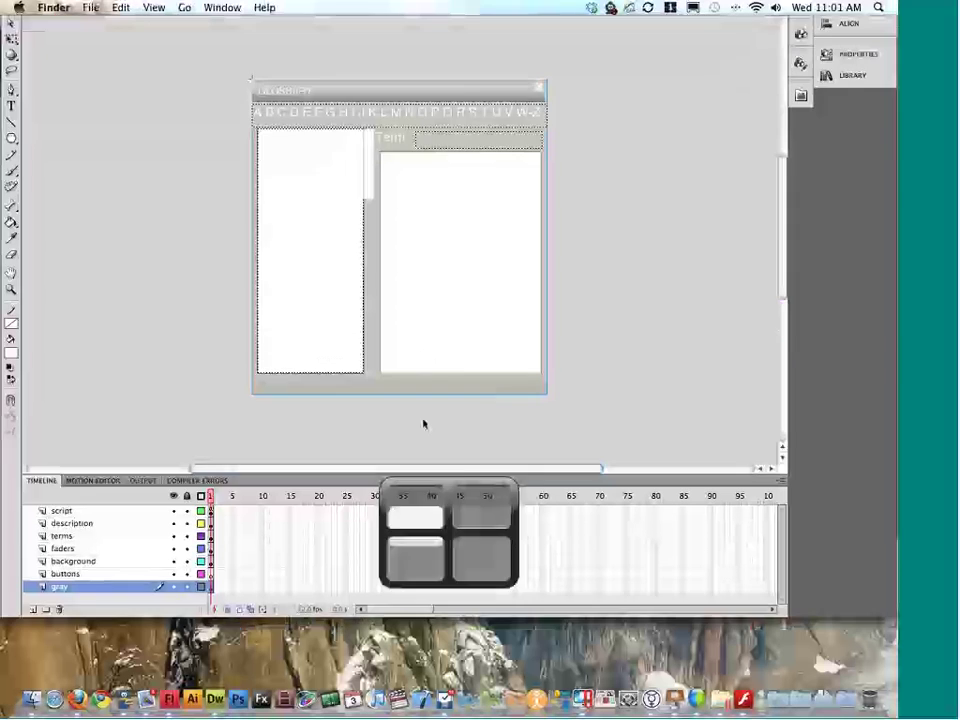
left_click(304, 283)
double_click(304, 283)
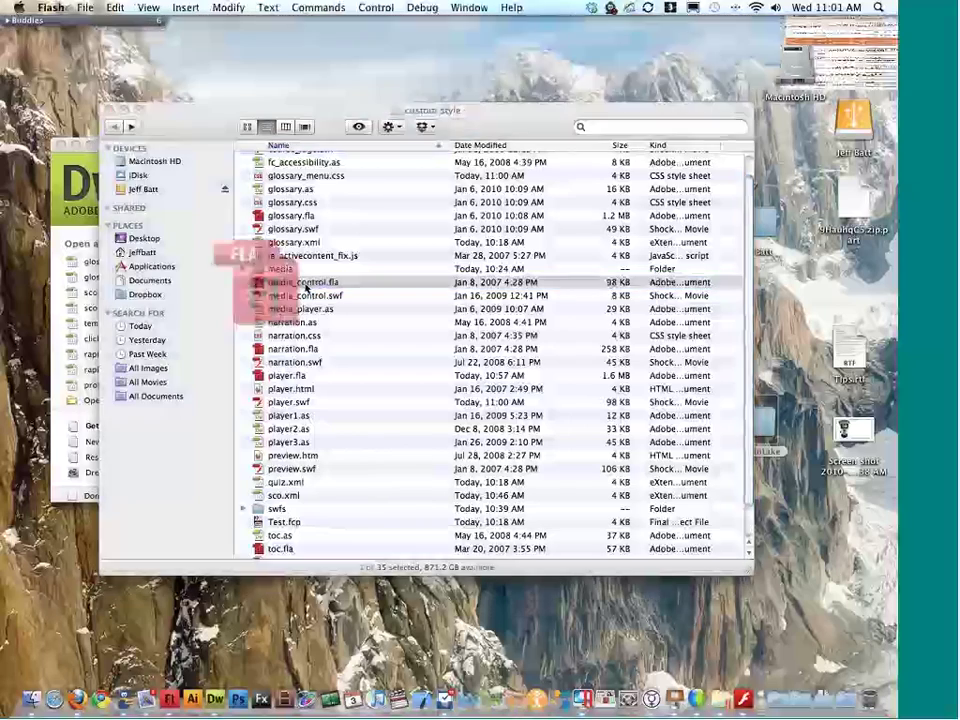
Step: Move the replay button to the left of the play button
left_click(285, 299)
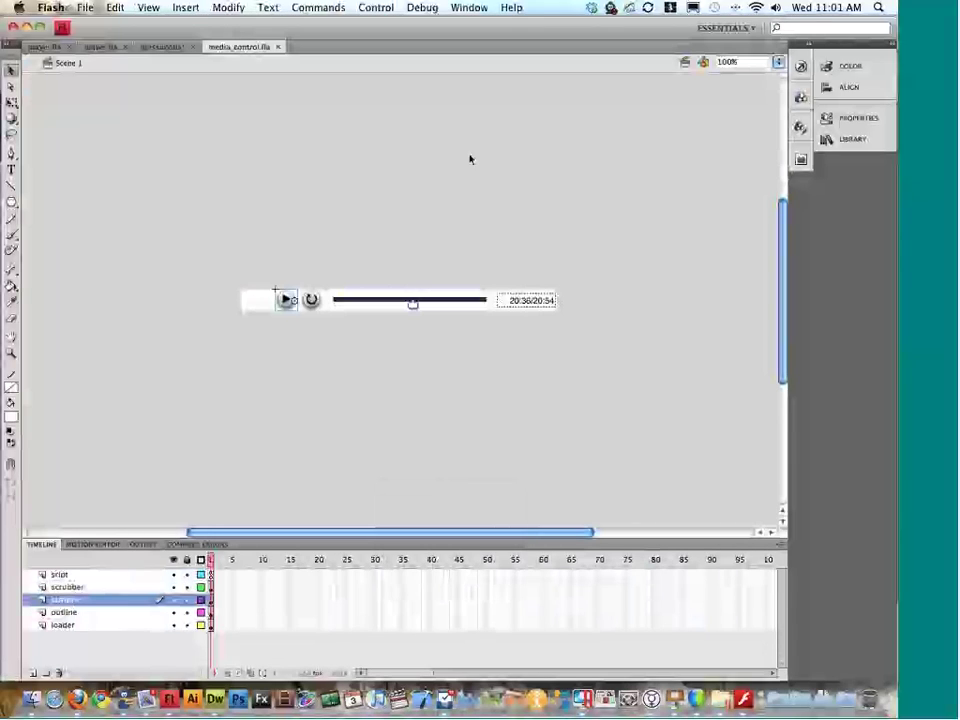
left_click(860, 120)
left_click(857, 126)
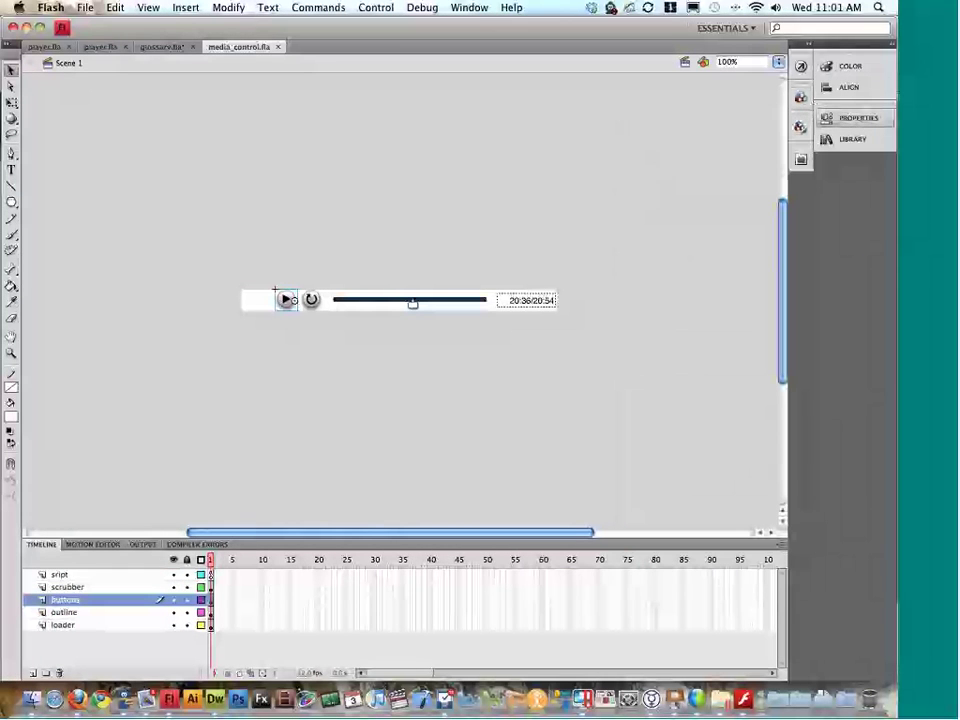
left_click(313, 299)
left_click_drag(313, 299, 289, 298)
left_click(315, 300)
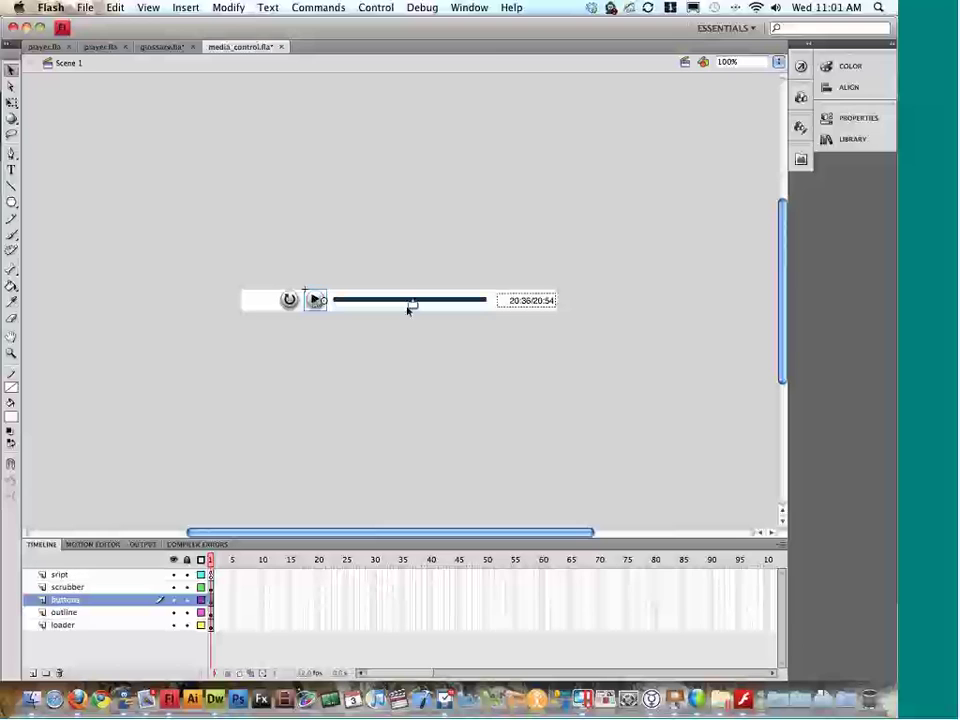
Step: Edit the scrubber symbol at 400% zoom and remove the callout-shaped playhead
double_click(416, 306)
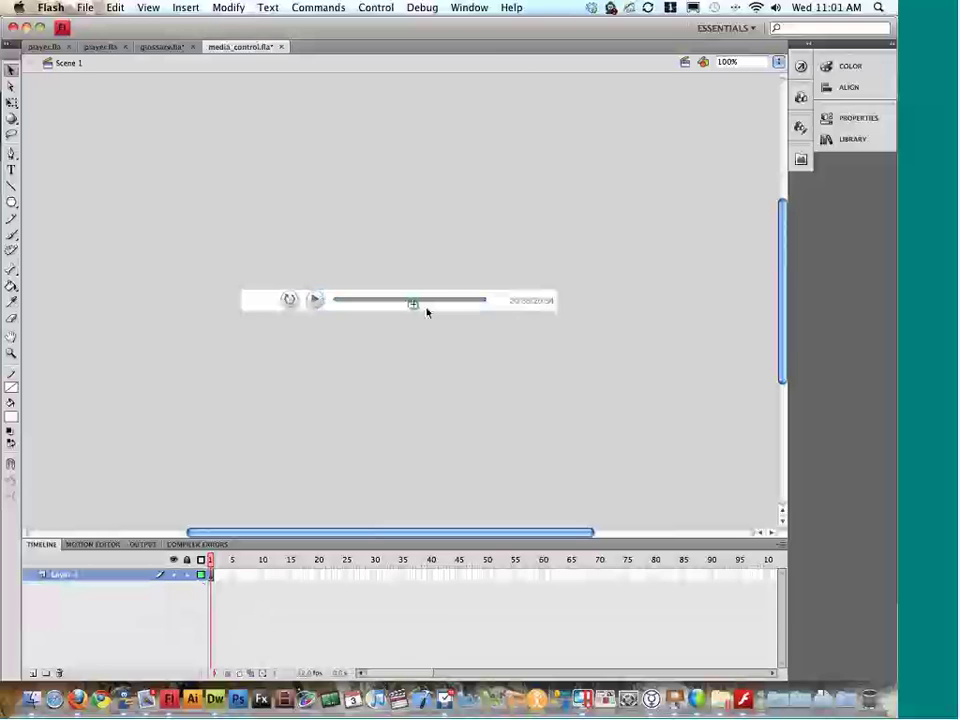
key("super+4")
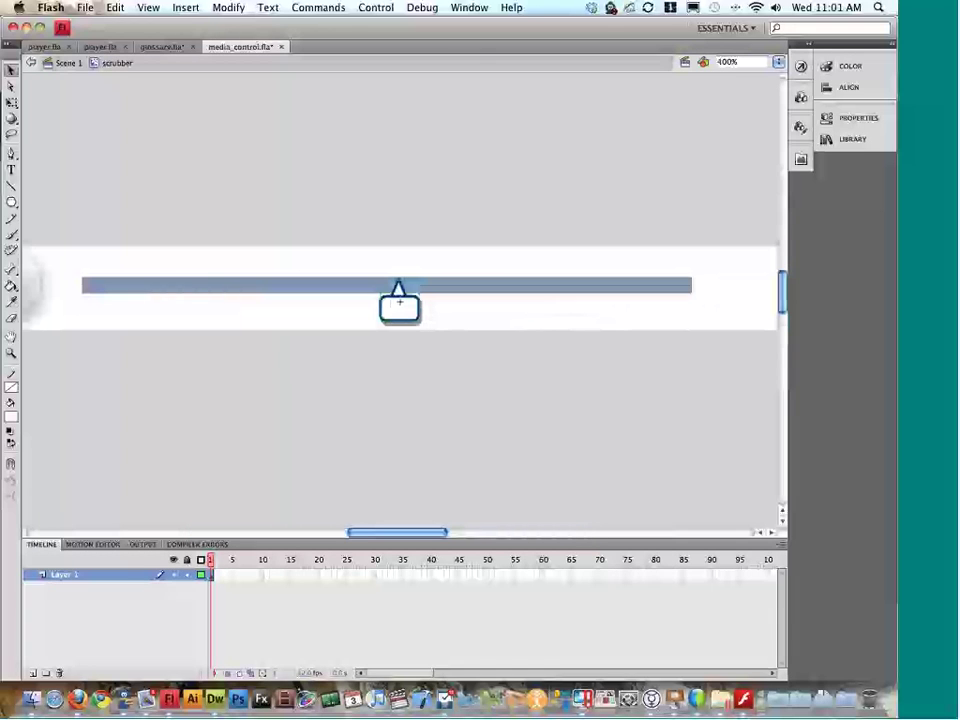
left_click(448, 350)
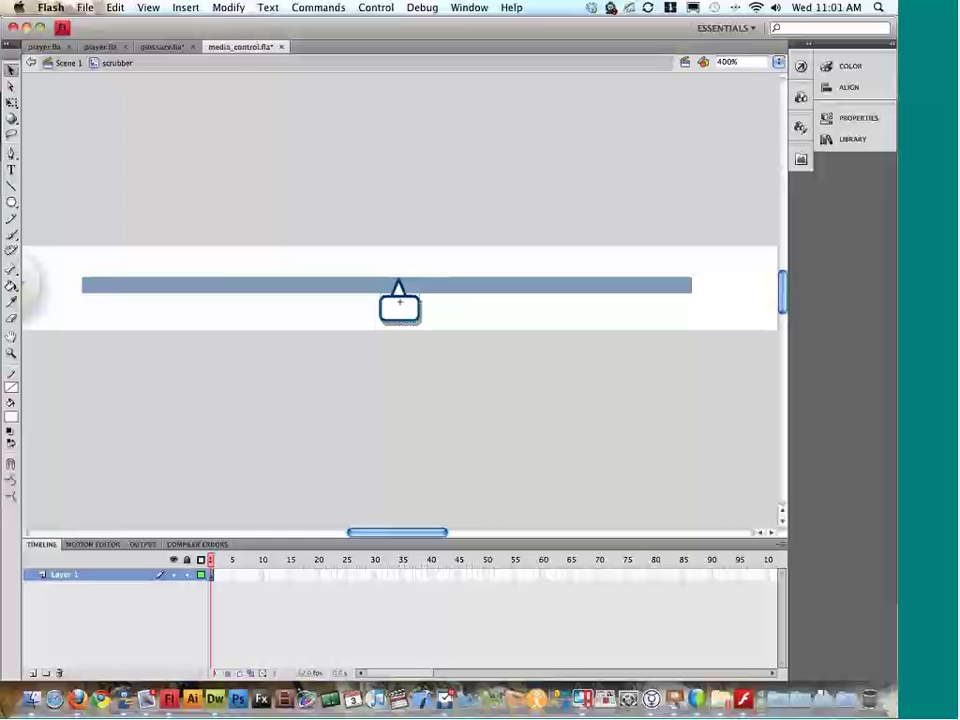
key("super+x")
Step: Draw a black rectangular knob on the scrubber bar, nudge it right, and test the movie
left_click(12, 201)
left_click(75, 198)
left_click_drag(377, 277, 402, 318)
key("v")
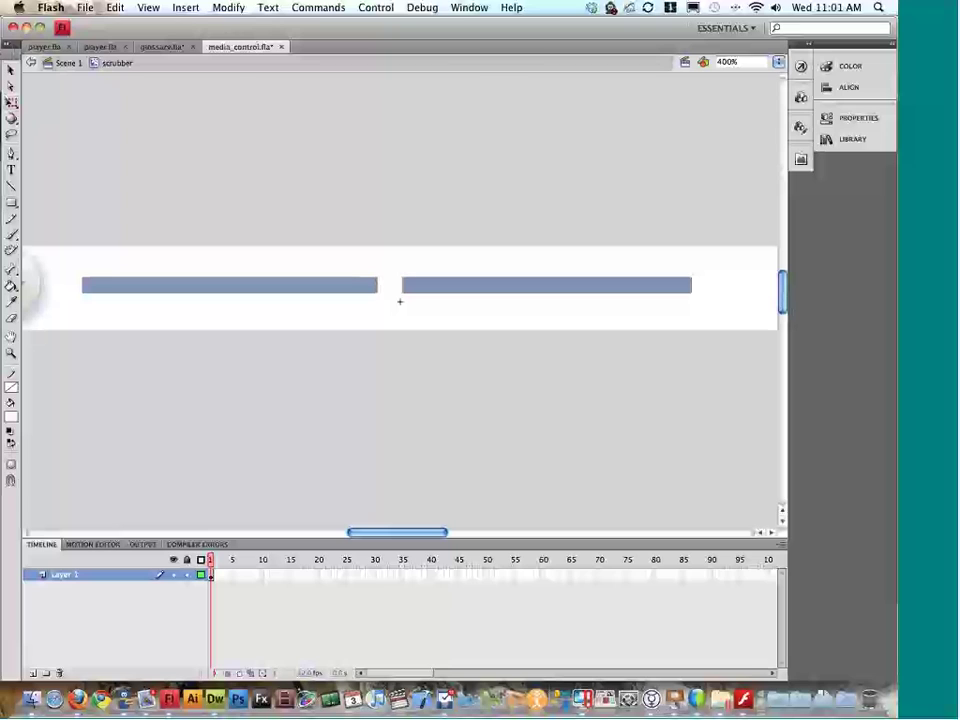
left_click(400, 301)
left_click(10, 418)
left_click(14, 448)
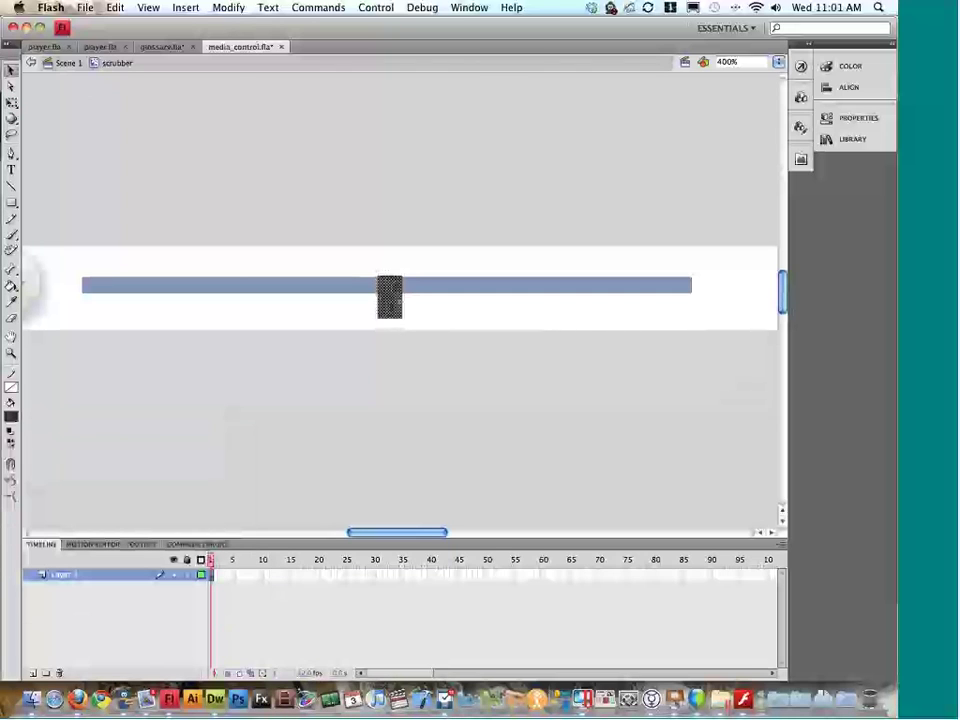
key("Right")
key("Right")
key("Right")
key("Right")
key("Right")
key("super+Return")
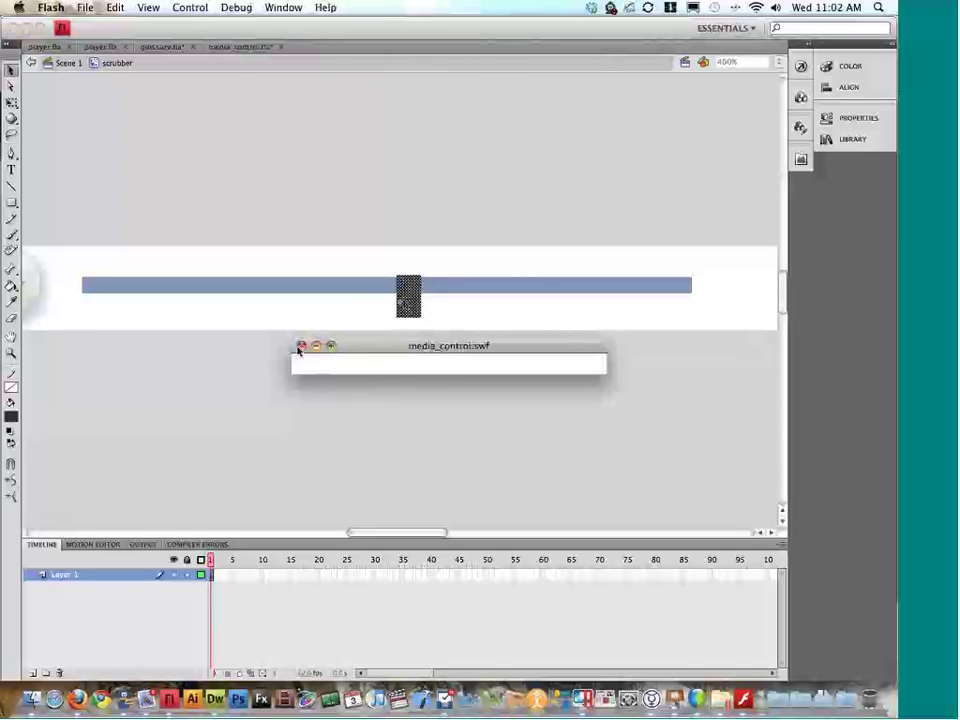
Step: Test player.fla, drag the new seek knob forward, then close the preview
left_click(301, 347)
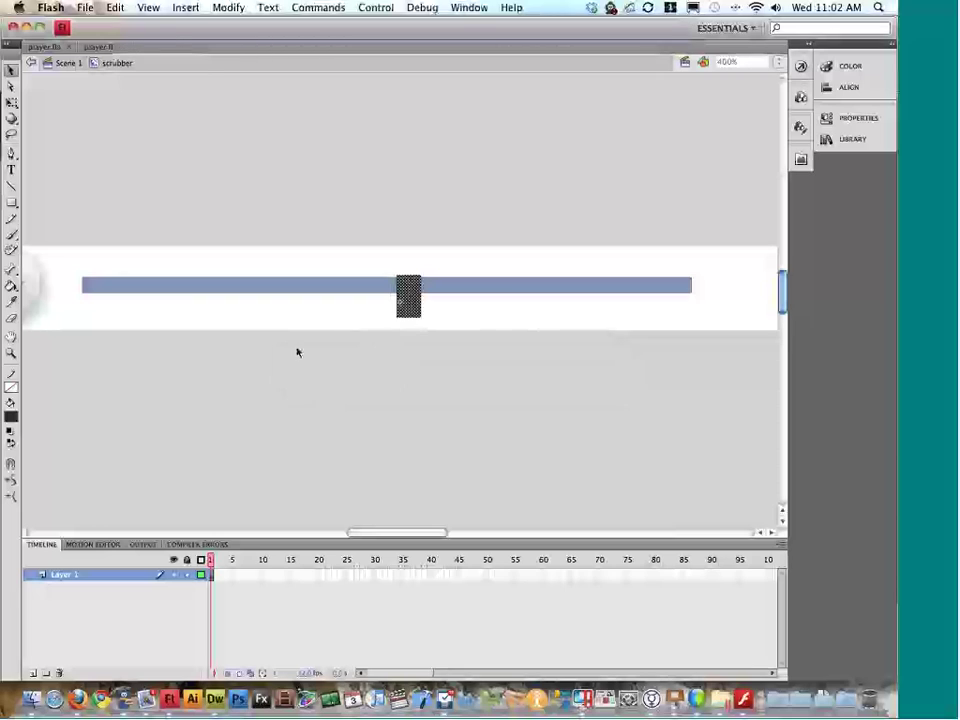
left_click(27, 47)
key("super+Return")
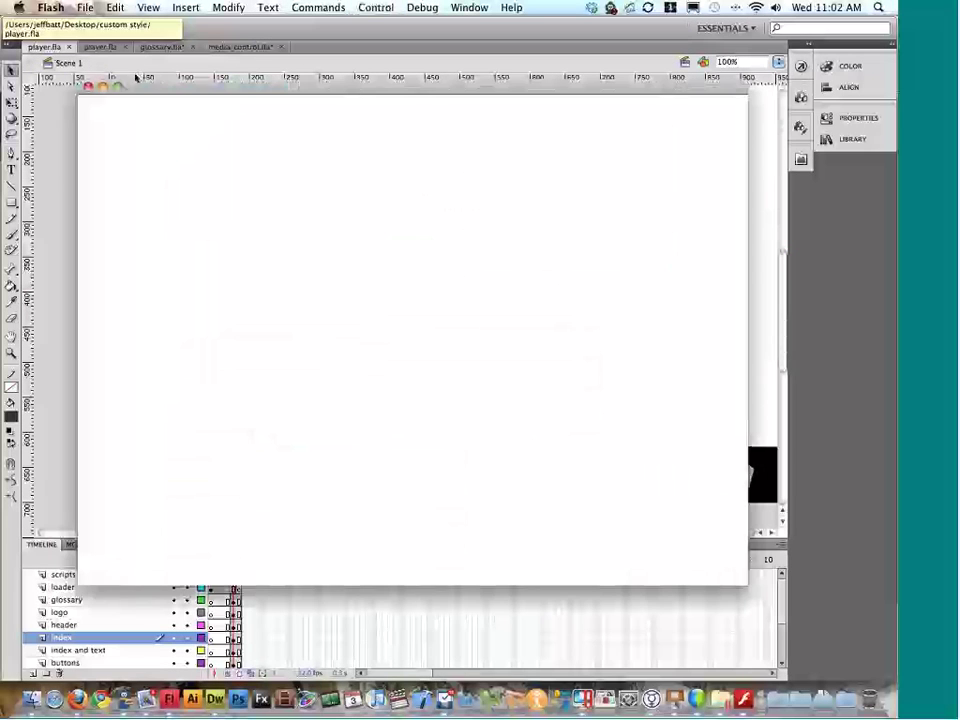
left_click_drag(428, 518, 484, 516)
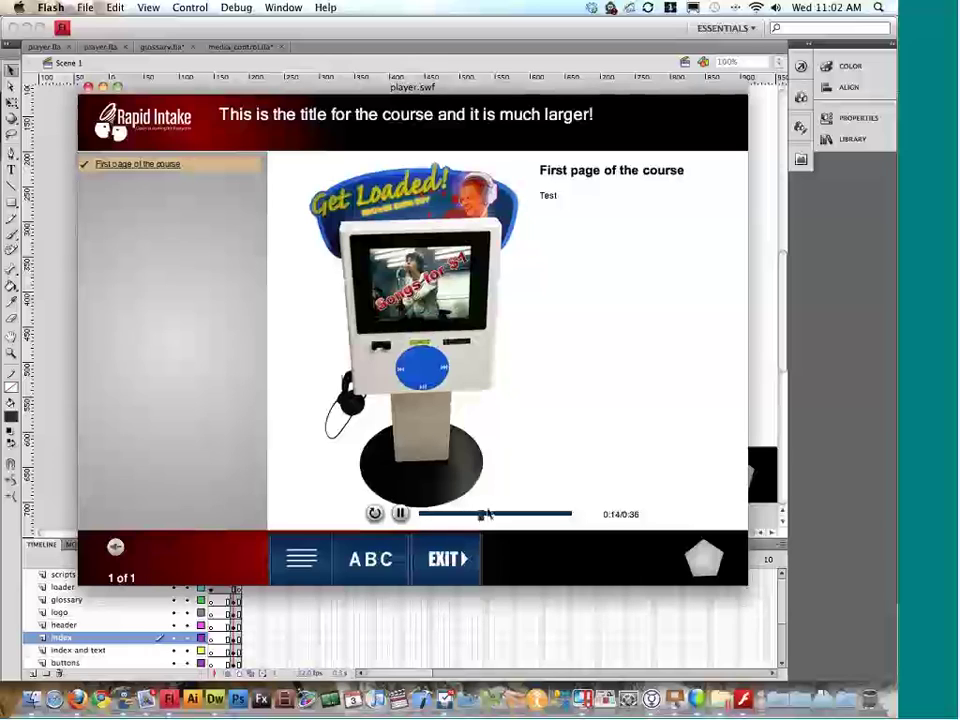
left_click(88, 88)
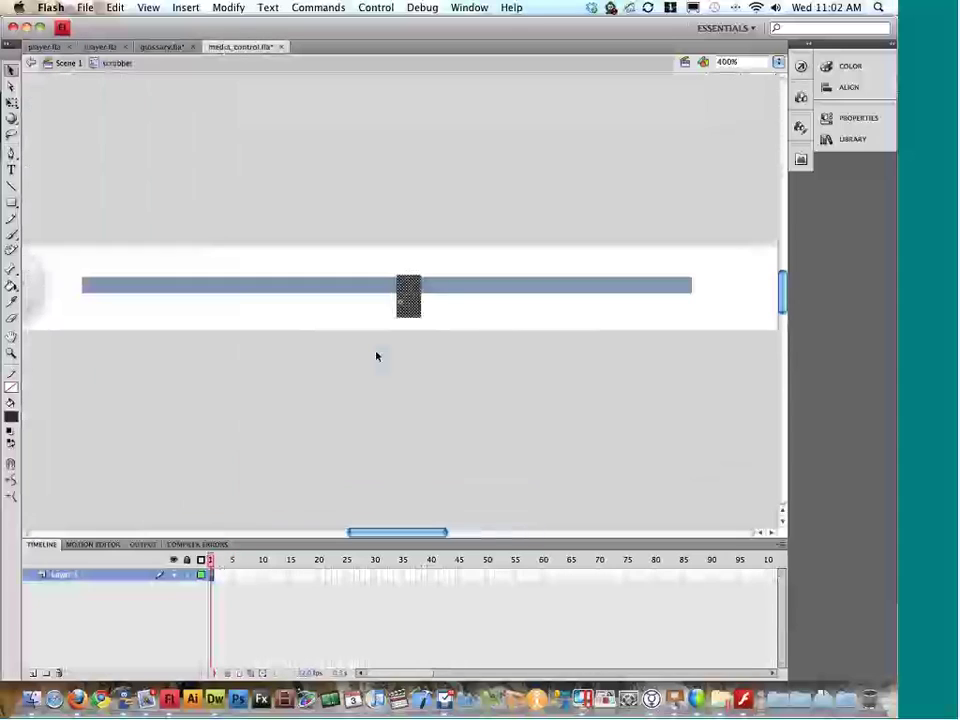
Step: Fill the load_bar_mc bar dark green #003300
double_click(454, 197)
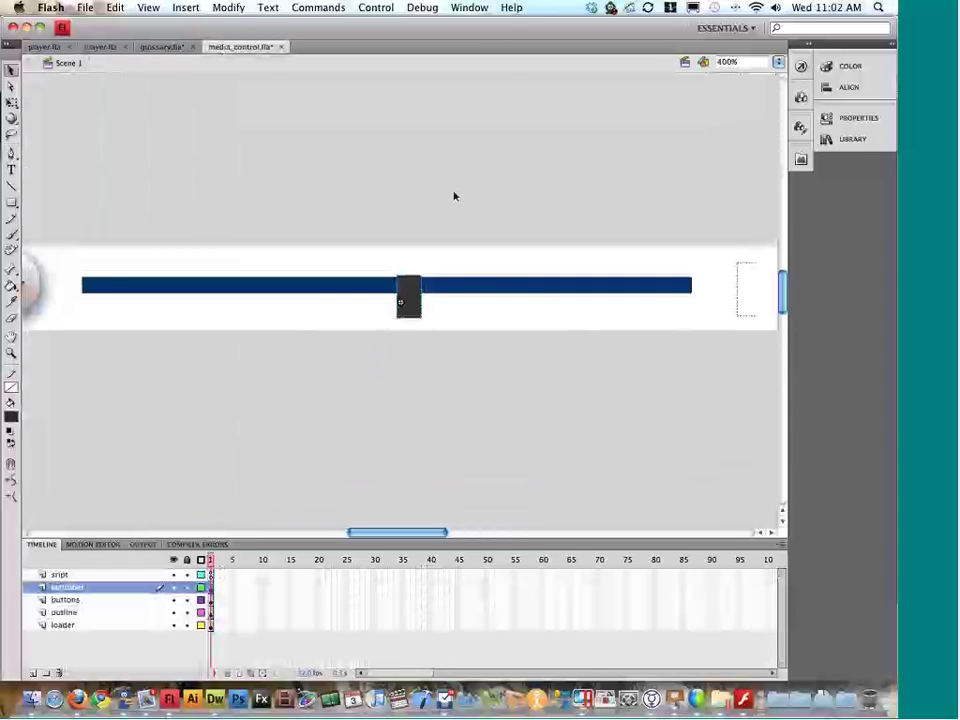
double_click(503, 289)
left_click(503, 289)
double_click(503, 289)
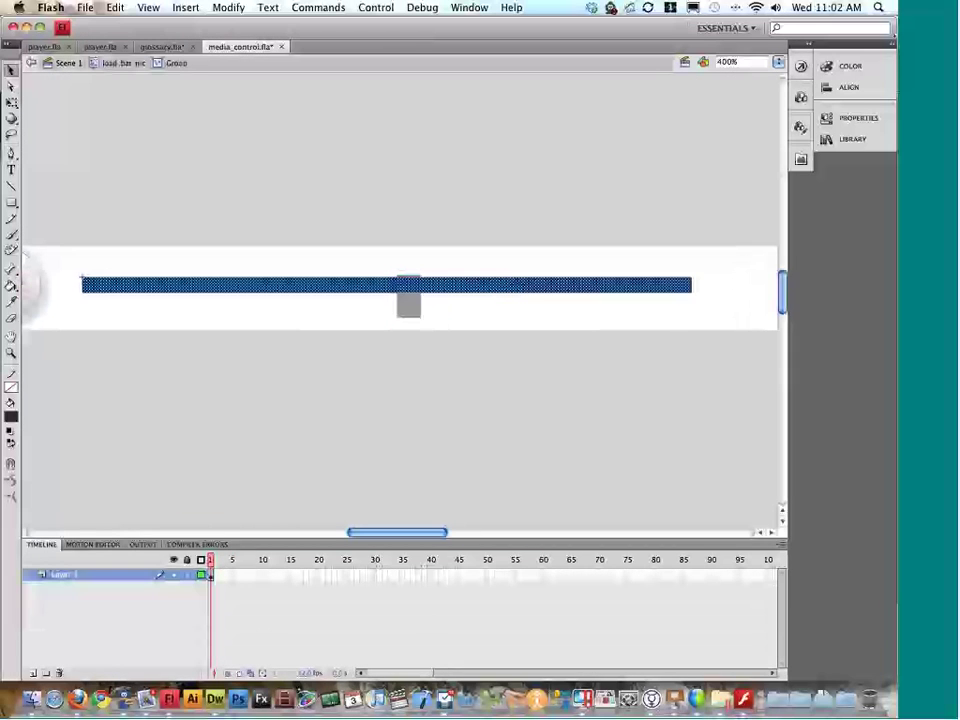
left_click(850, 66)
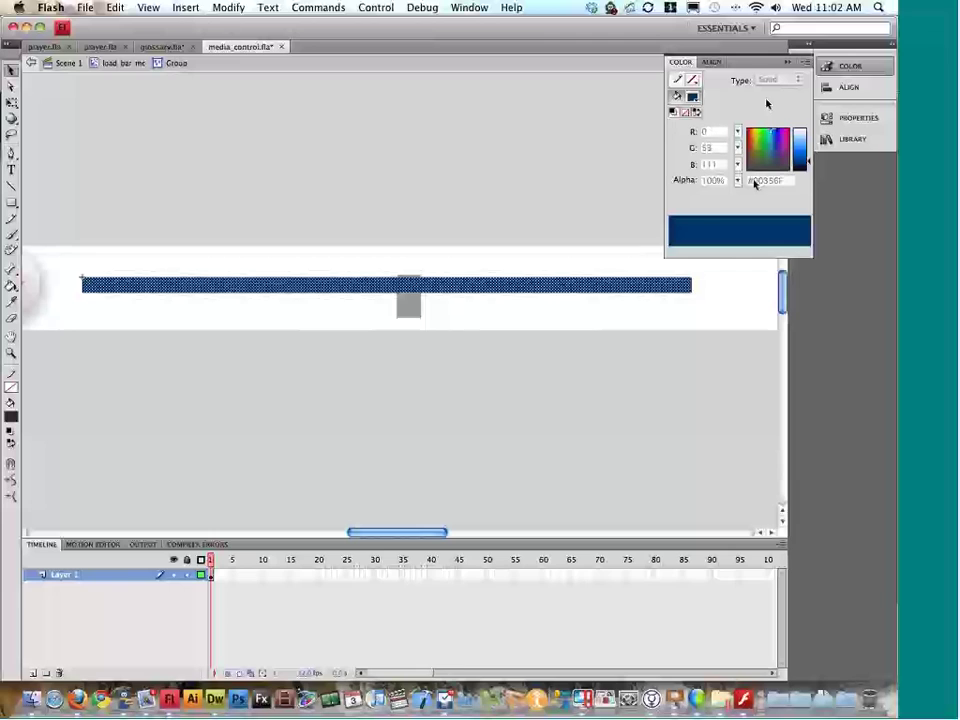
left_click(692, 96)
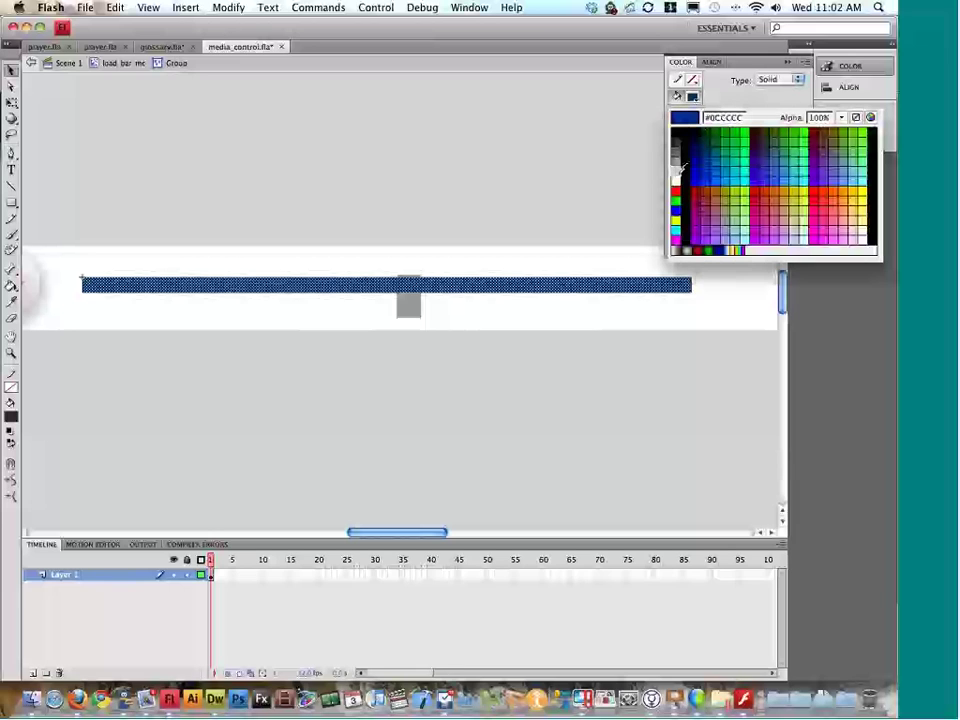
left_click(699, 133)
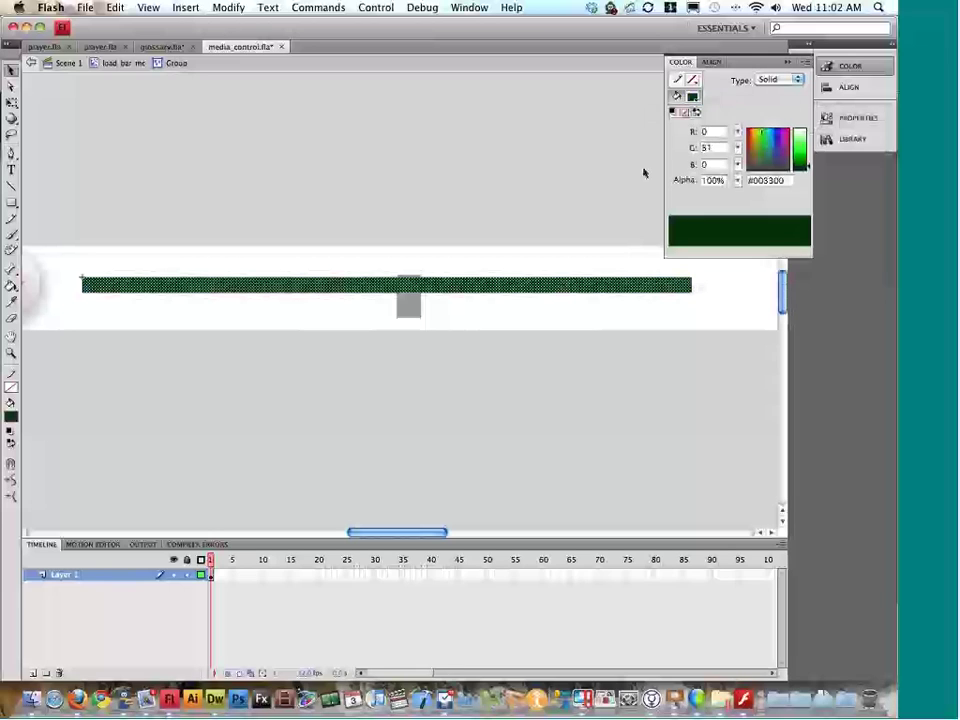
left_click(598, 167)
Step: Test media_control.fla, then test player.fla and seek the video to its middle
key("super+Return")
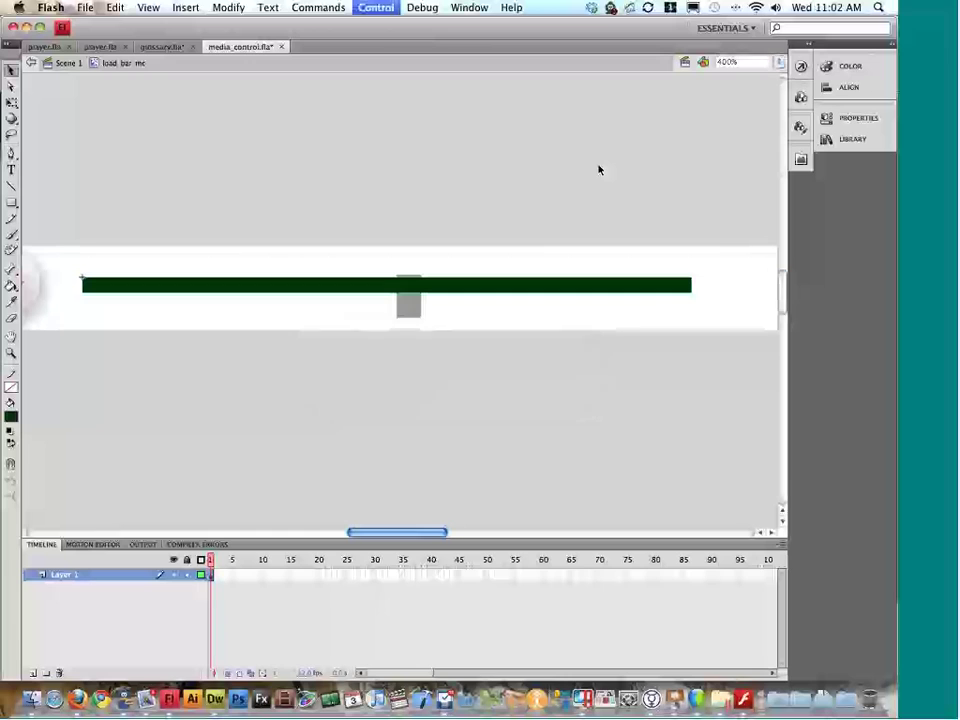
left_click(301, 346)
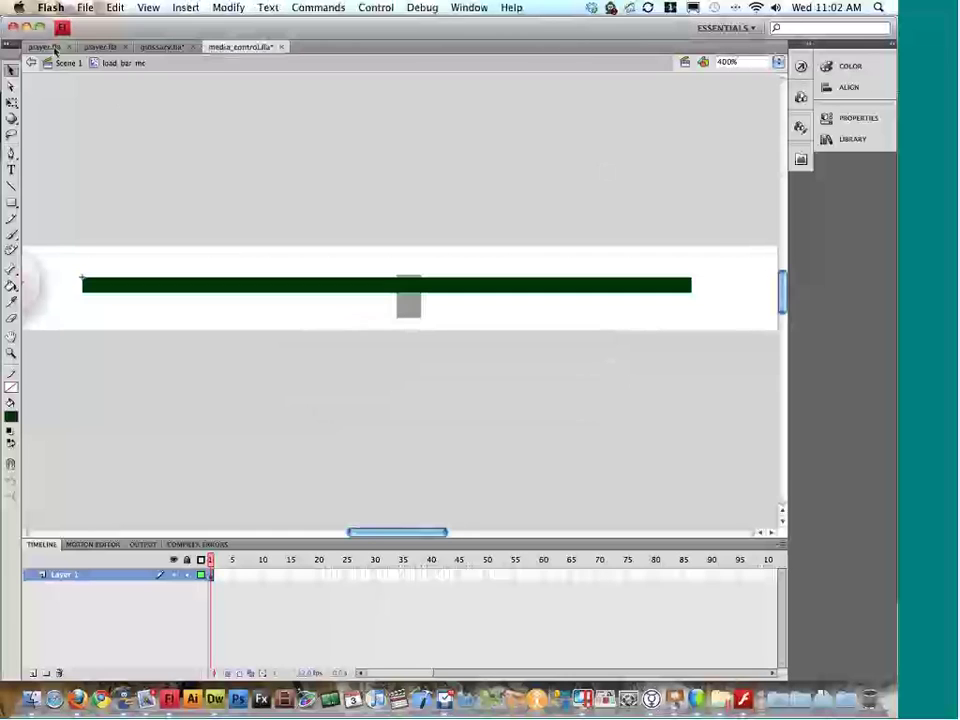
left_click(50, 47)
key("super+Return")
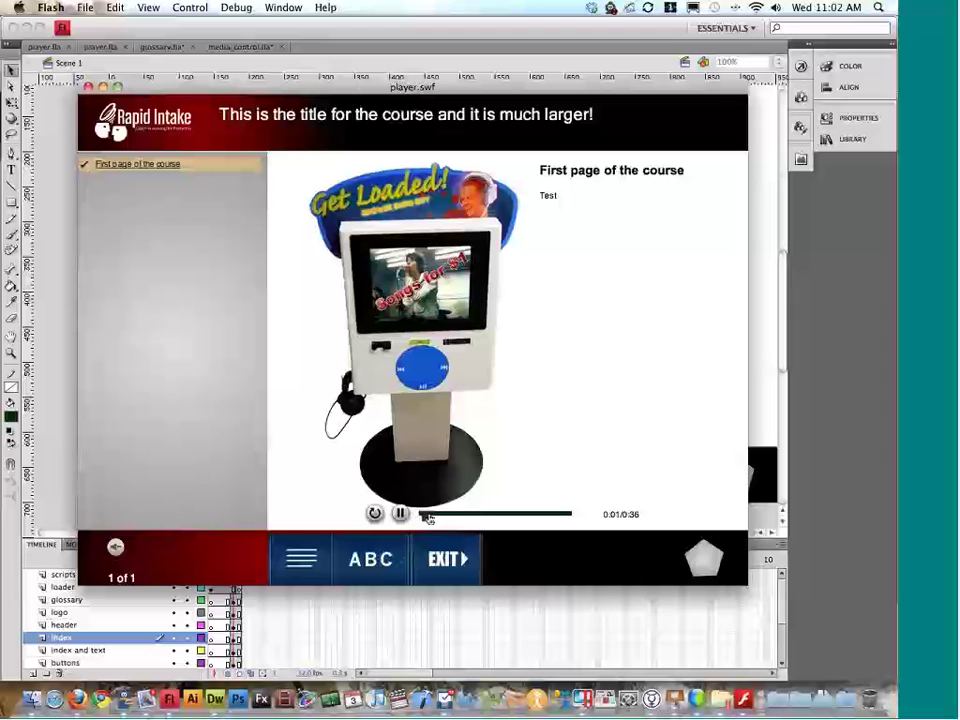
left_click_drag(426, 515, 467, 516)
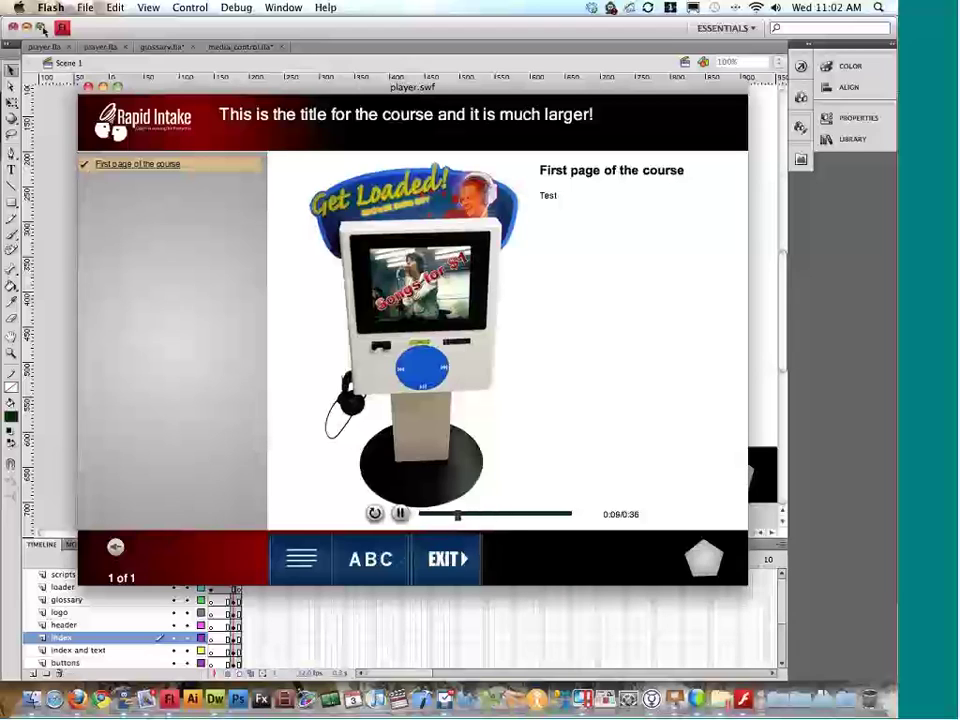
Step: Back in media_control.fla, scrub the play_mc timeline to view its pause state
left_click(88, 87)
left_click(213, 48)
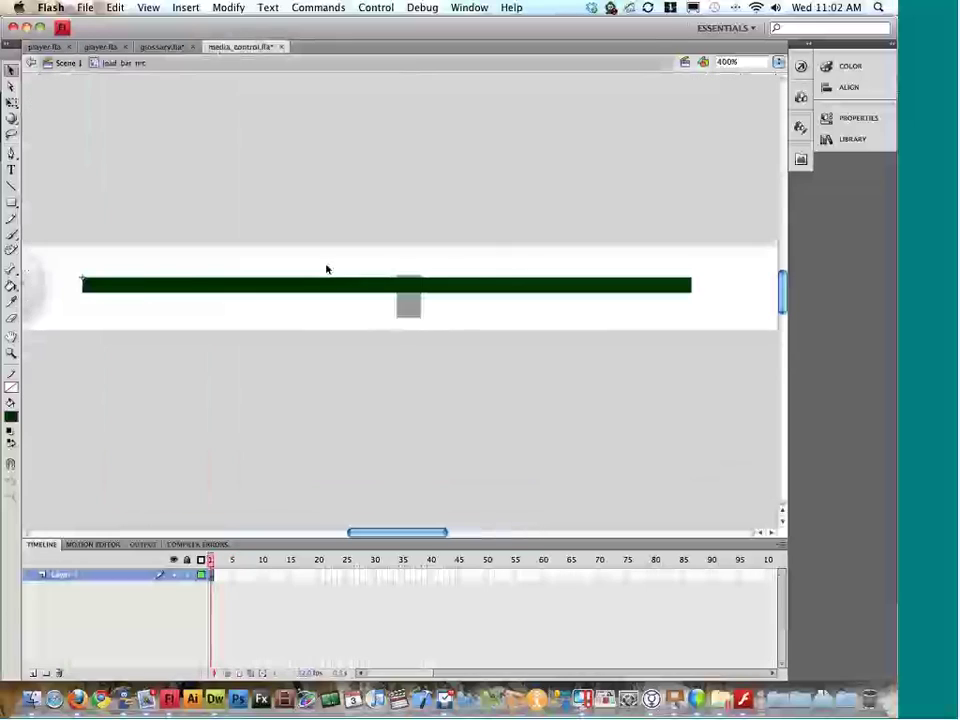
double_click(326, 269)
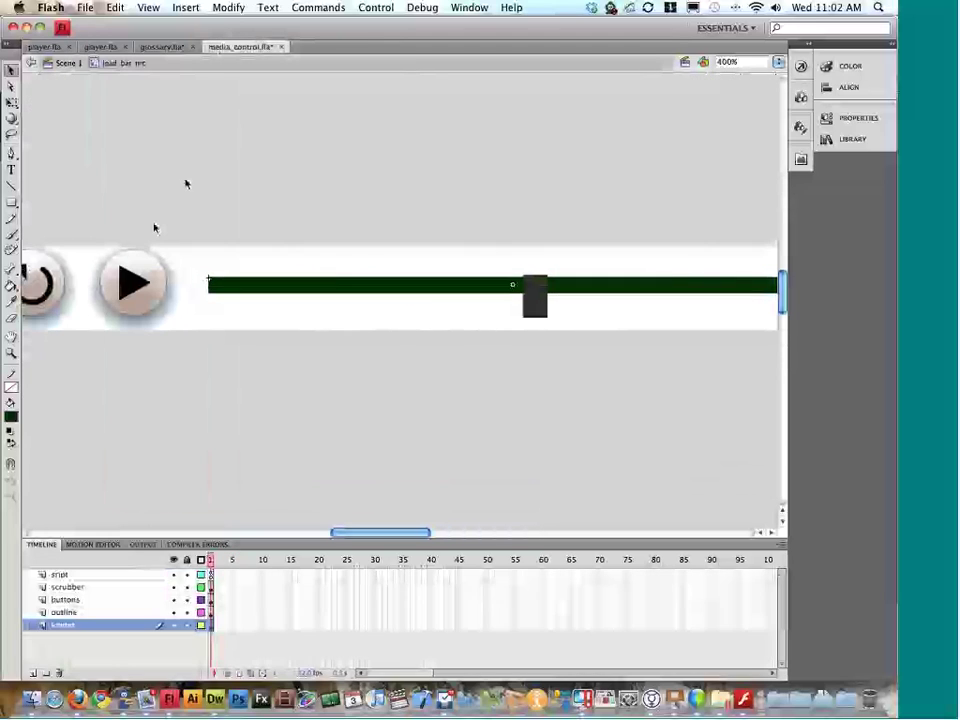
double_click(135, 283)
left_click(264, 562)
left_click_drag(266, 565, 211, 565)
Step: Preview the rewind_mc pressed state, return to Scene 1, and close media_control.fla
left_click(68, 62)
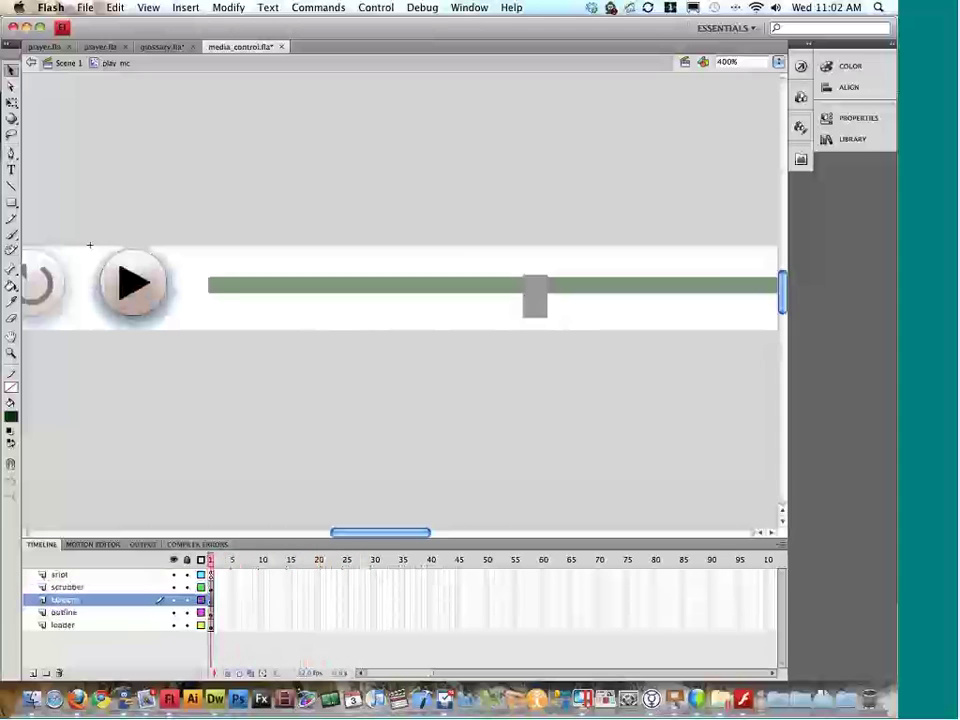
double_click(60, 288)
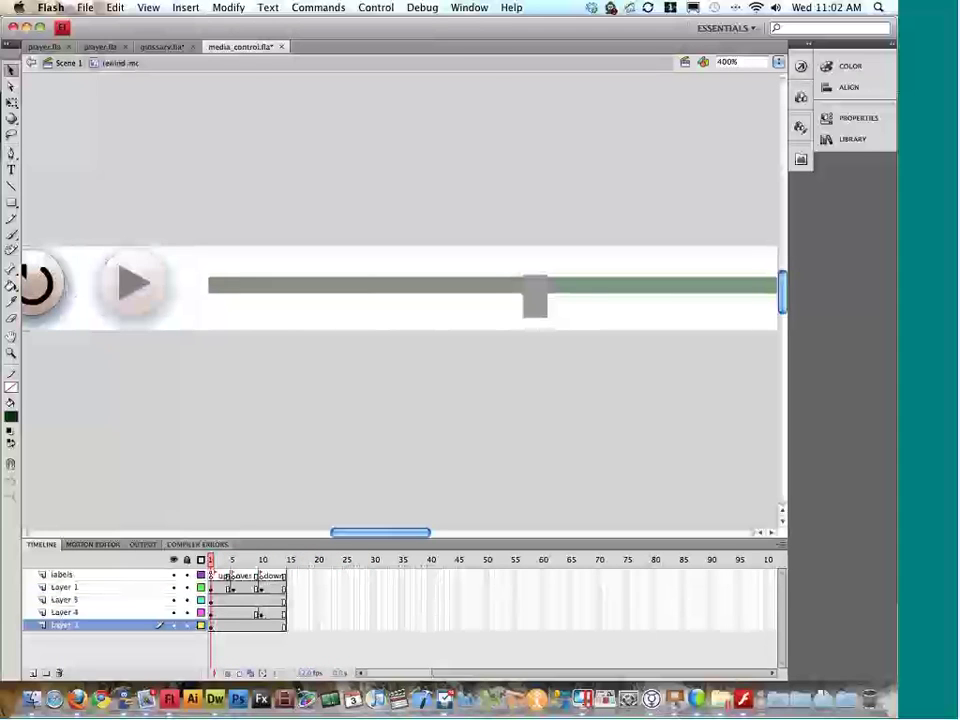
left_click(233, 562)
left_click_drag(233, 562, 256, 562)
left_click(68, 62)
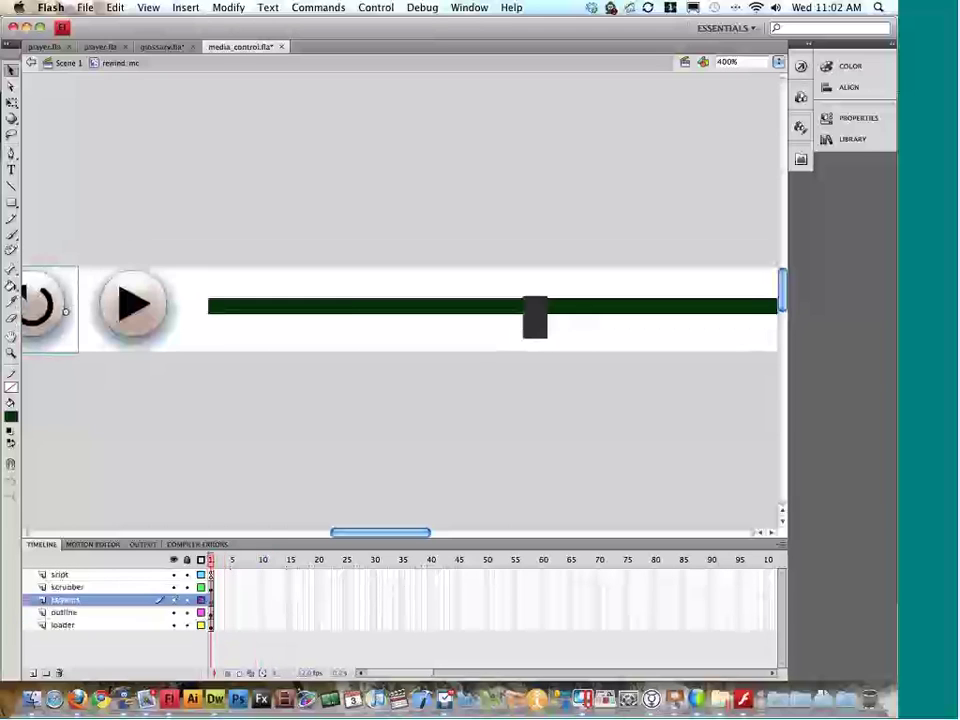
scroll(279, 418, "right", 5)
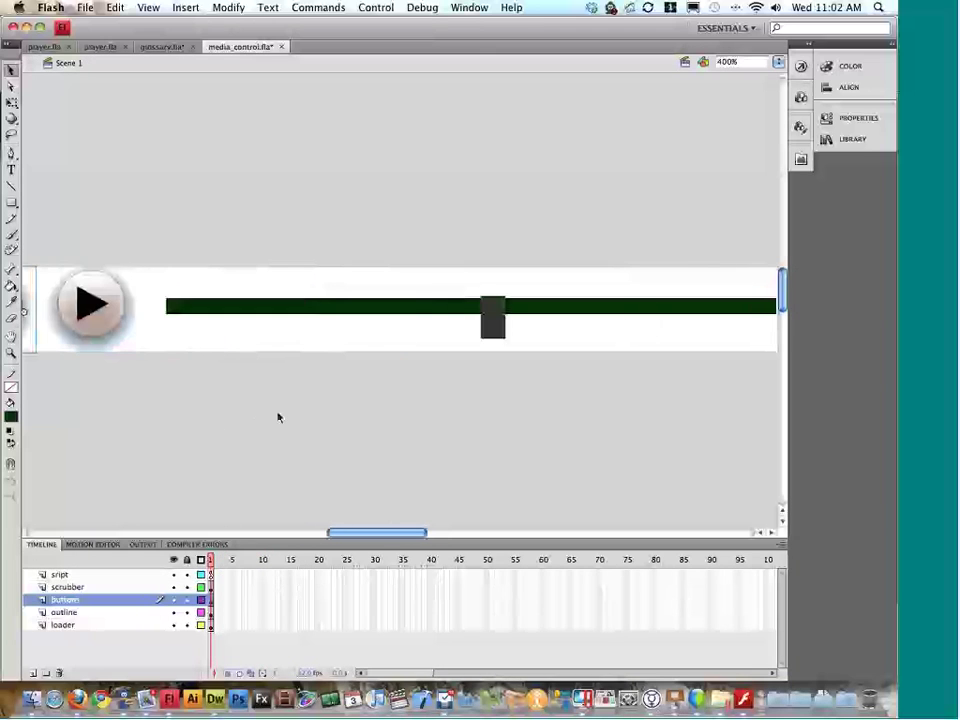
scroll(278, 417, "left", 5)
scroll(278, 417, "left", 2)
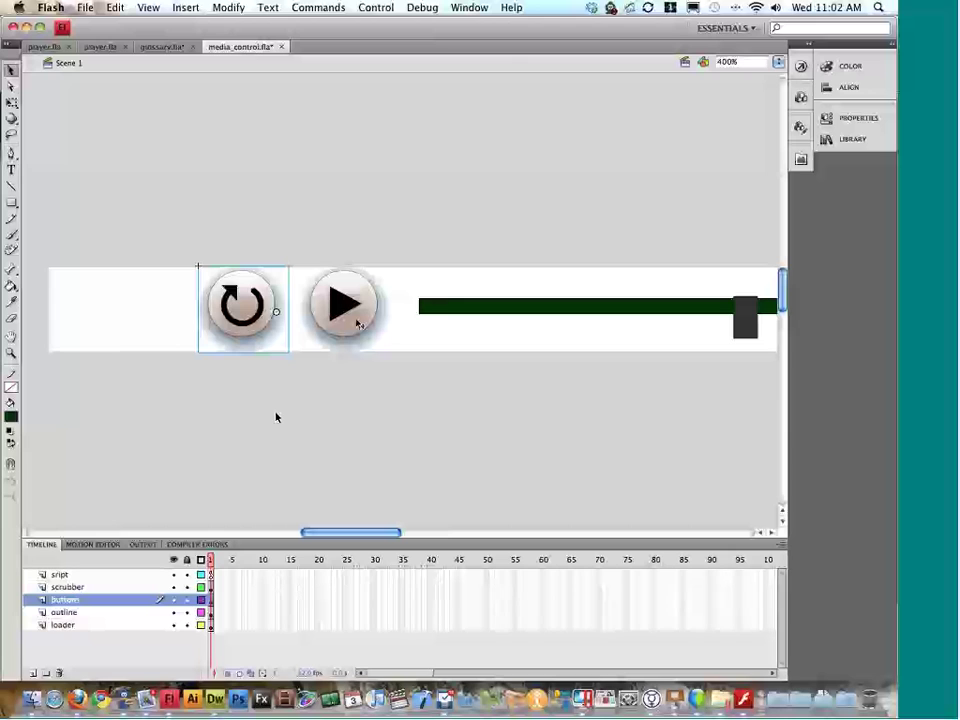
left_click(281, 47)
Step: Discard media_control.fla's changes and open narration.fla from Finder
left_click(386, 126)
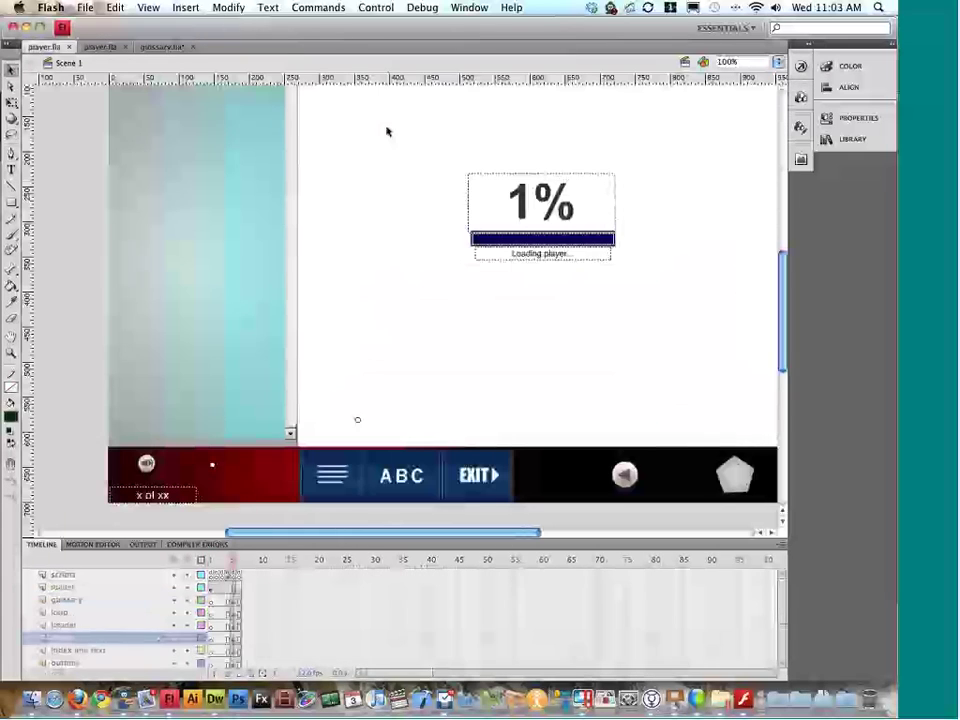
key("super+h")
left_click_drag(293, 349, 288, 346)
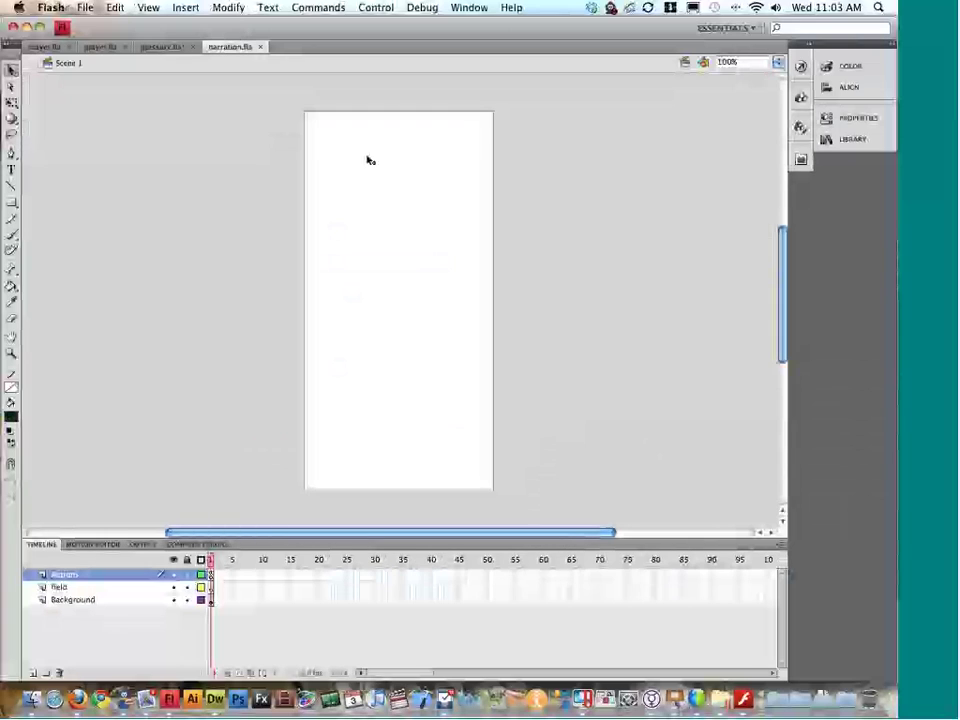
Step: Inspect narration.fla's Background layer and document properties, then test player.fla
double_click(73, 599)
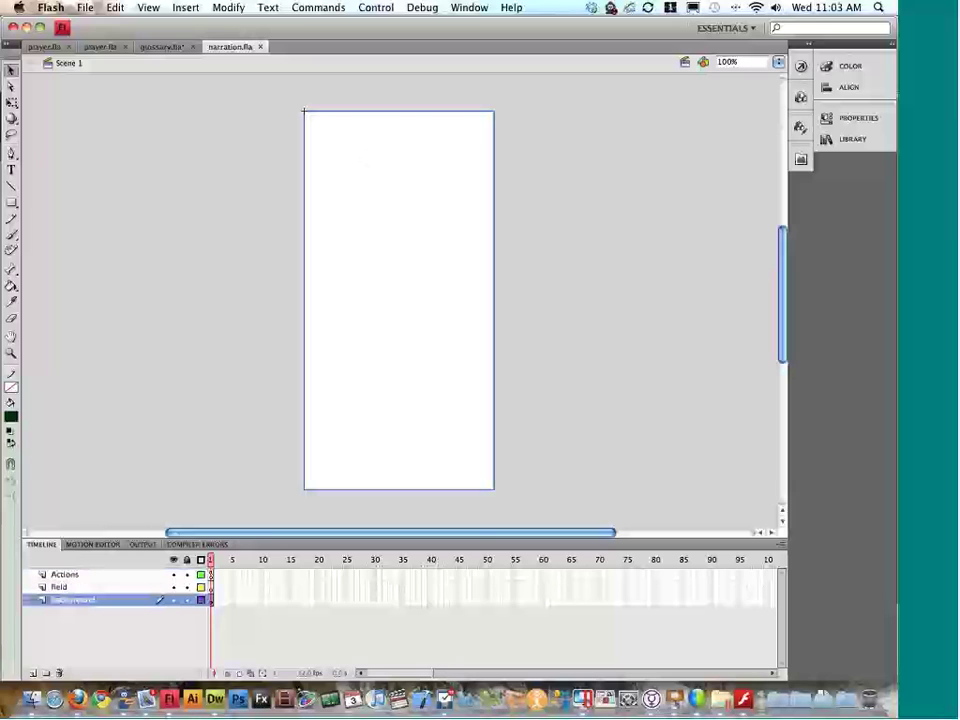
key("Return")
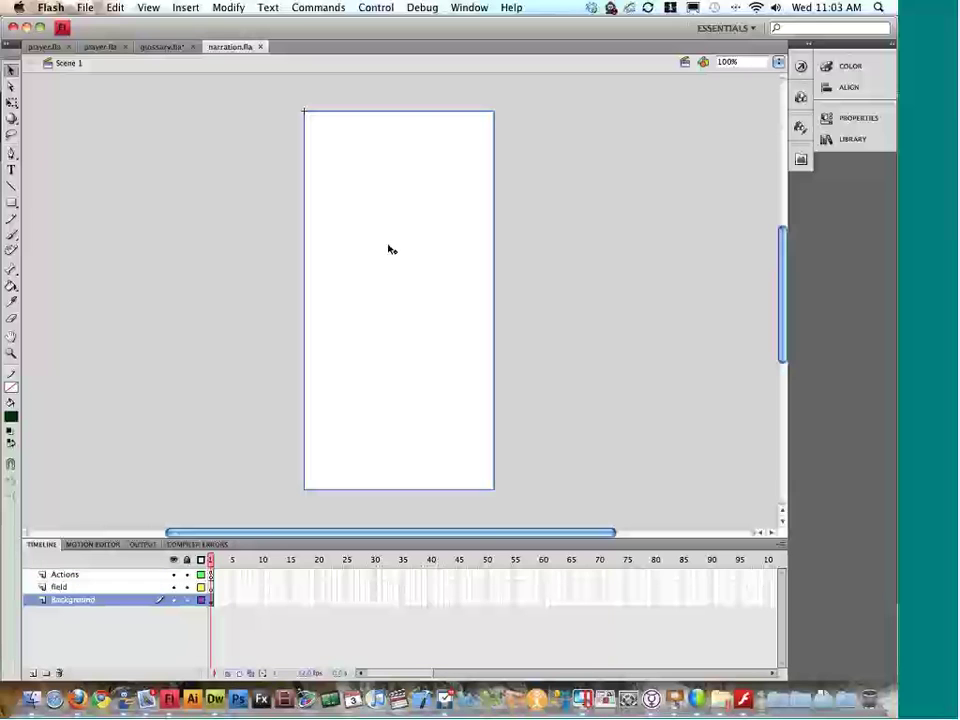
left_click(826, 118)
left_click(826, 122)
left_click(58, 48)
key("super+Return")
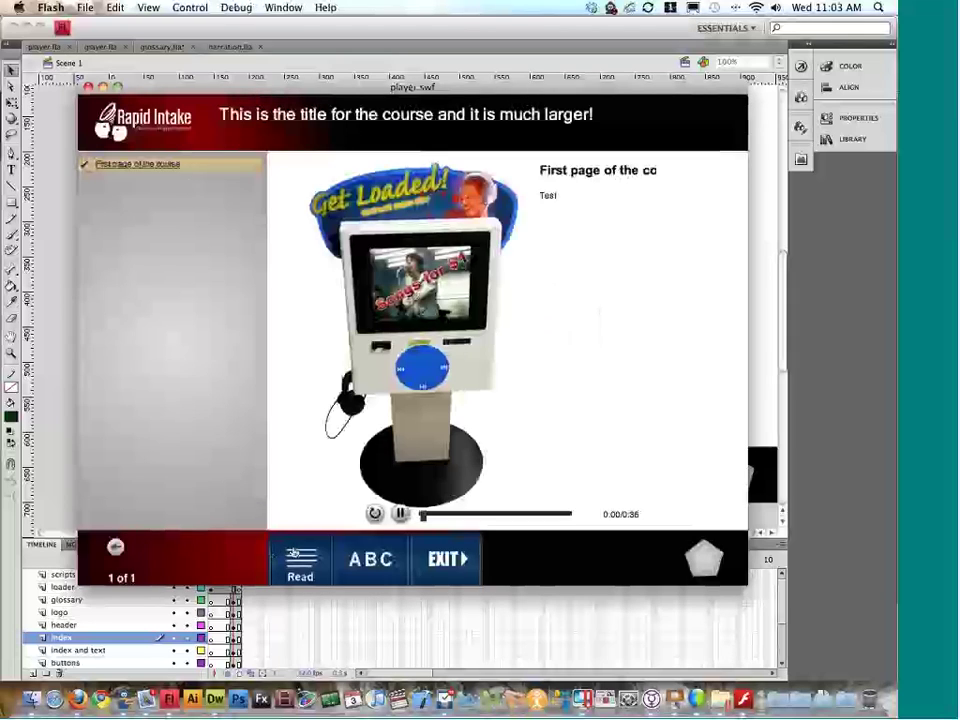
Step: View the page's Read narration and Index list in the preview, then close it and switch to Finder
left_click(290, 560)
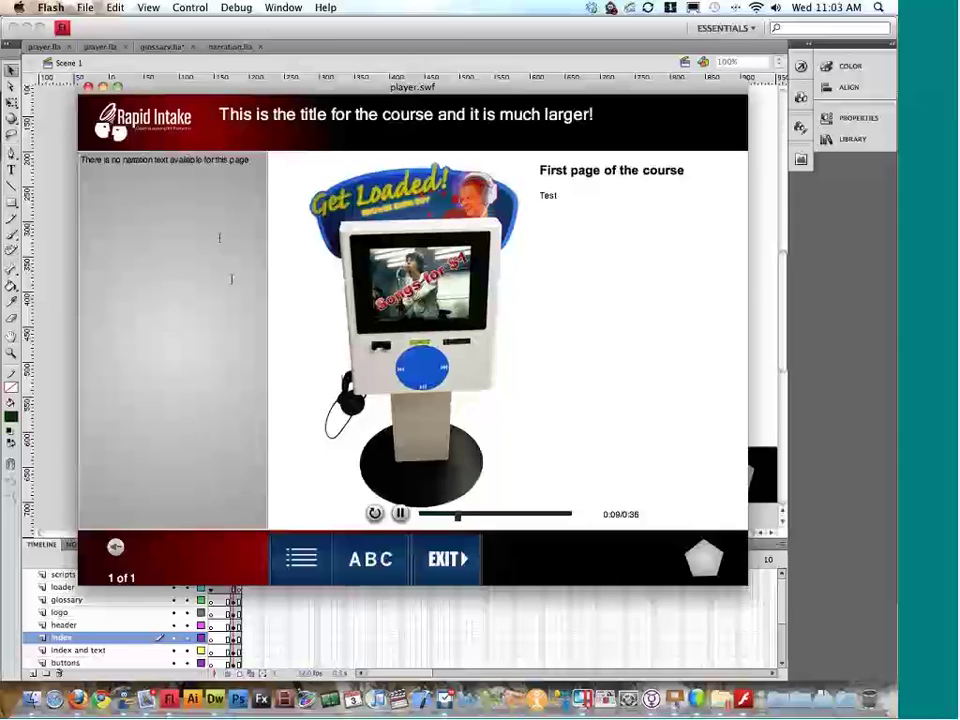
left_click(318, 578)
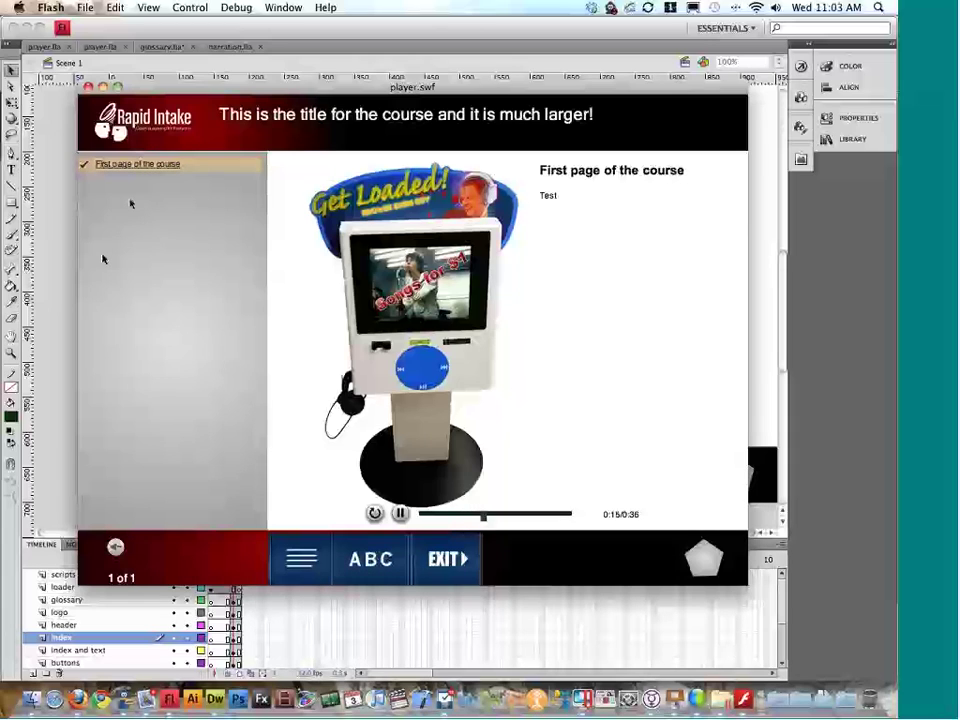
key("super+w")
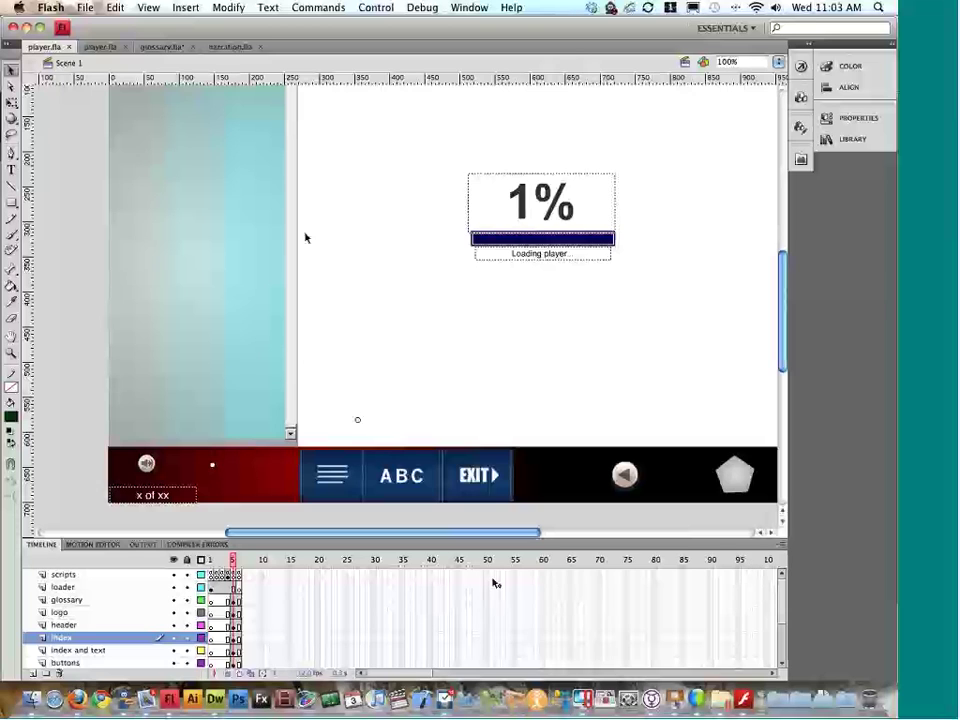
key("super+Tab")
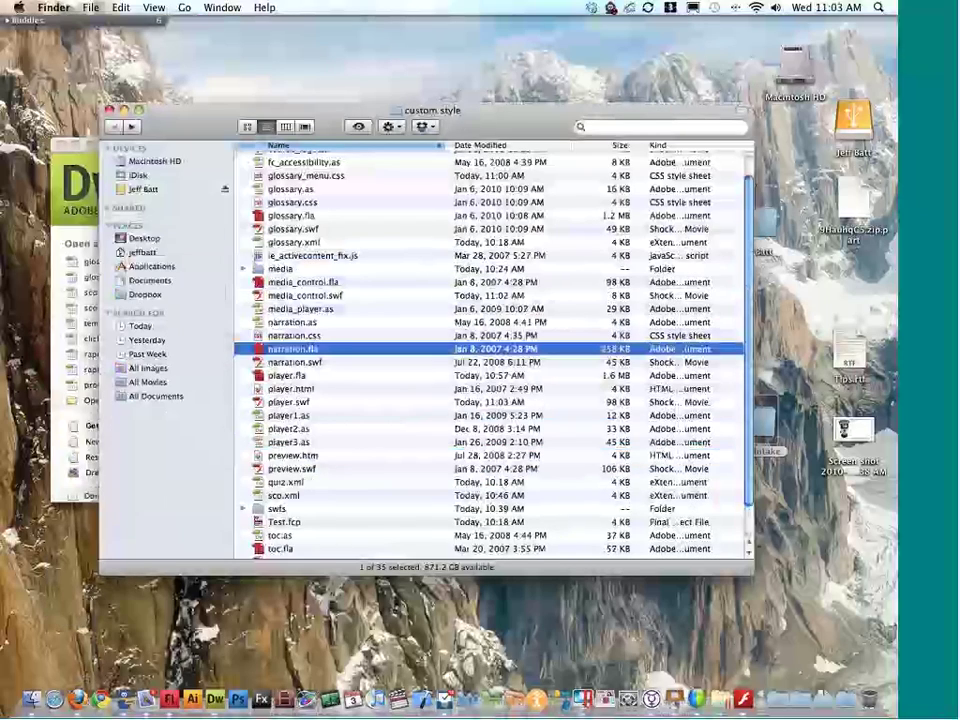
Step: Scroll down to toc.fla in the custom style folder and open it
scroll(312, 506, "down", 3)
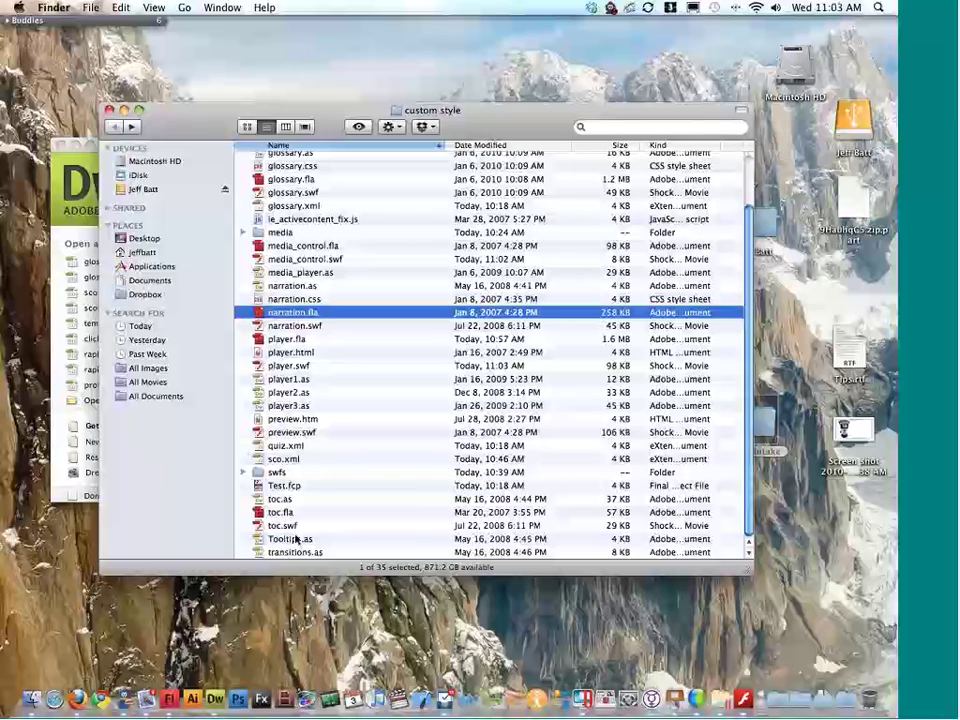
double_click(283, 512)
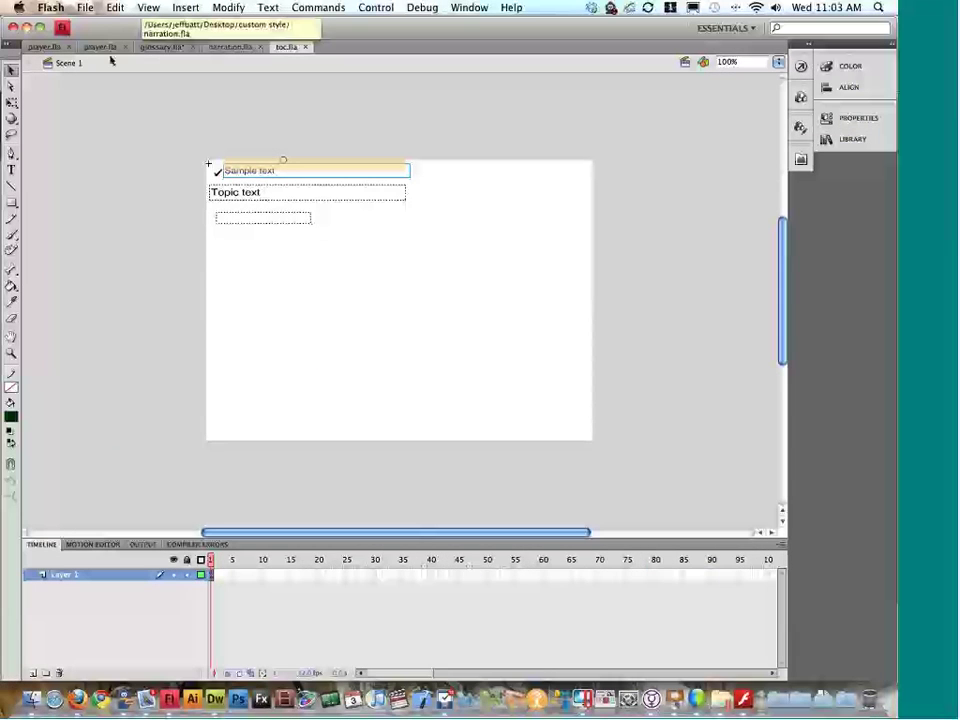
Step: Test player.fla and close the preview
left_click(57, 50)
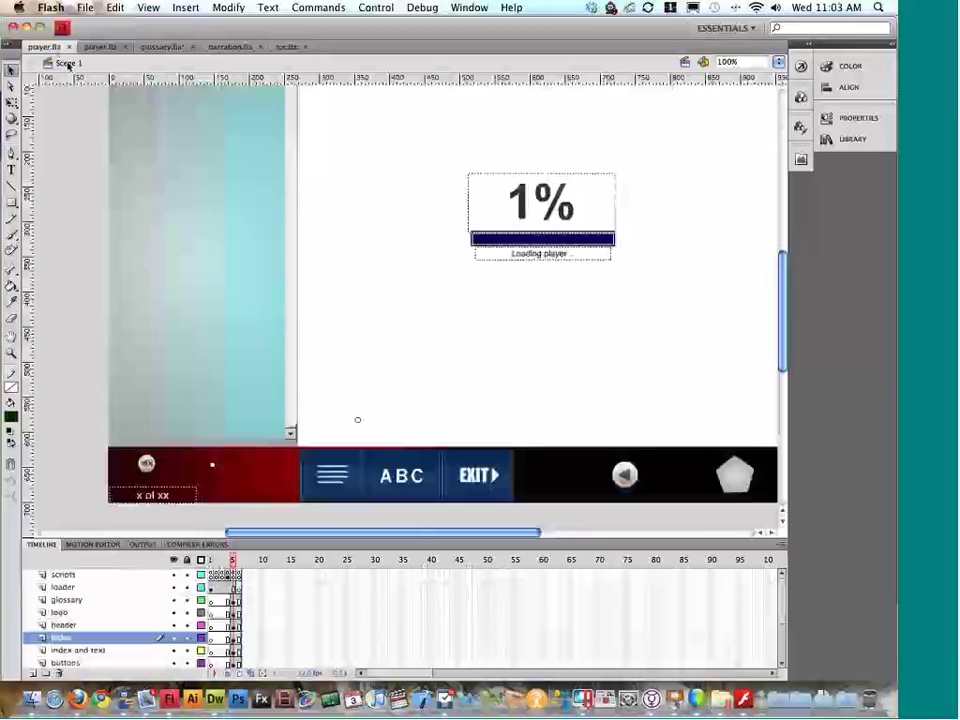
key("super+Return")
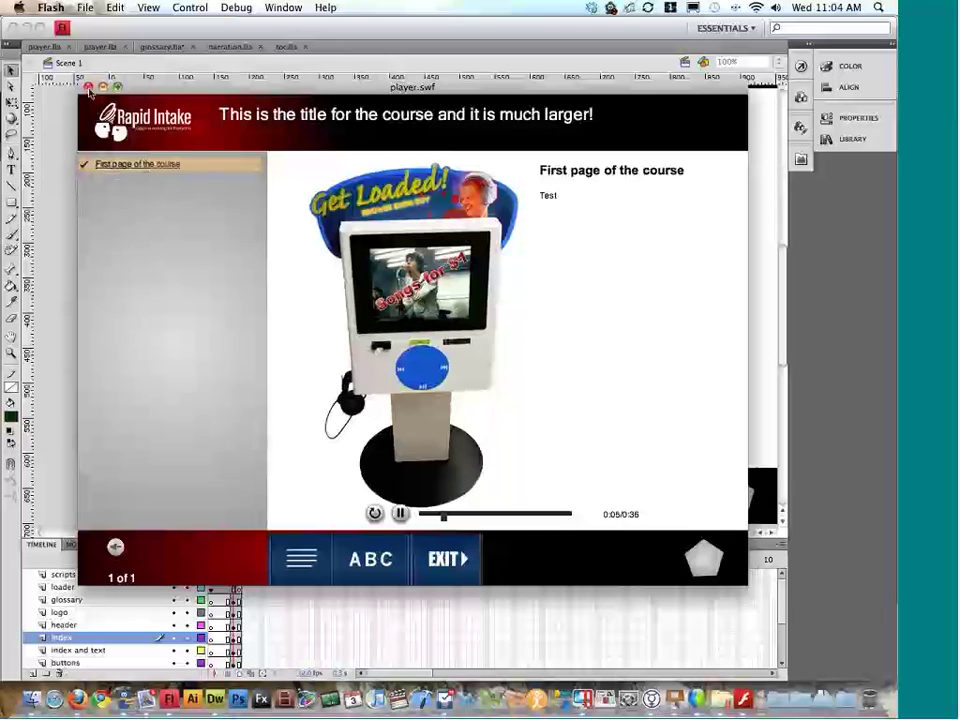
left_click(88, 88)
Step: In toc.fla at 200%, inspect the highlight_mc bar above Sample text and edit its symbol
left_click(286, 46)
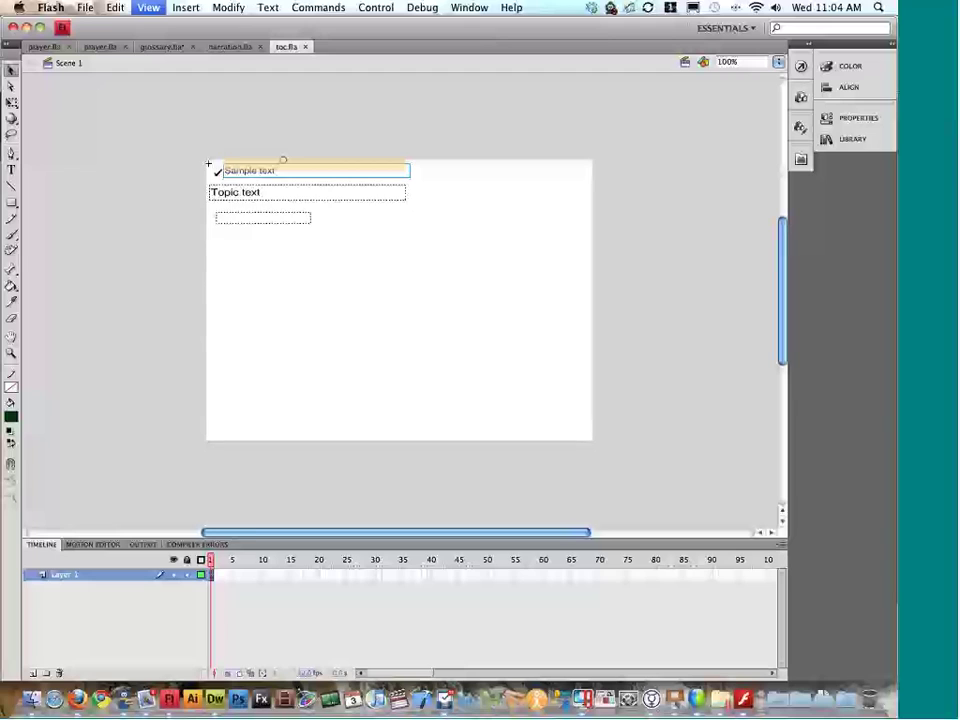
key("super+equal")
scroll(283, 126, "down", 3)
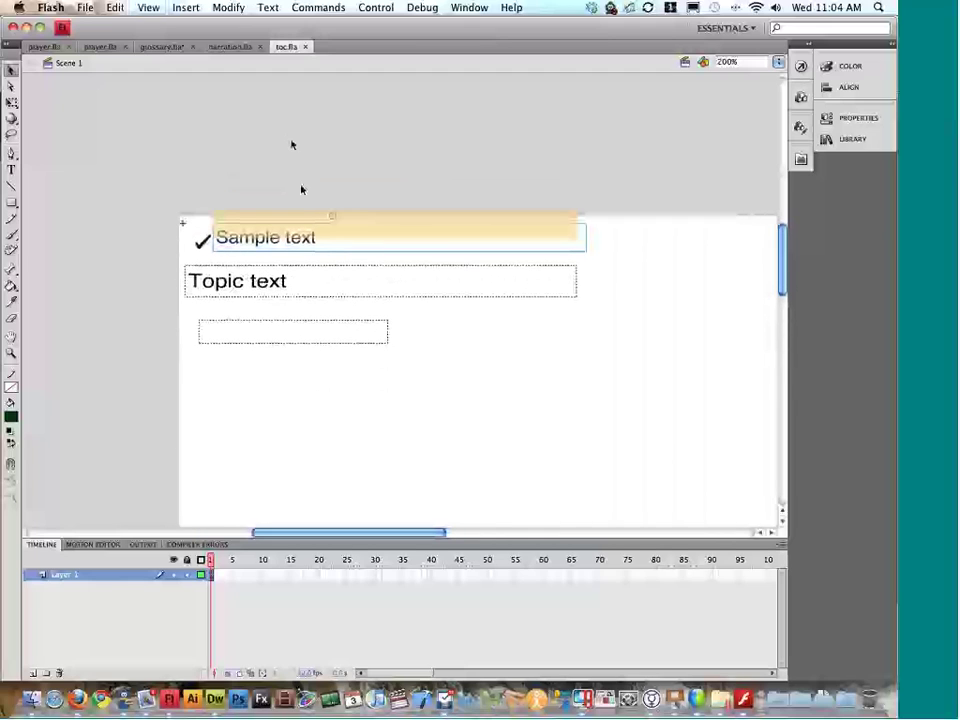
left_click(283, 219)
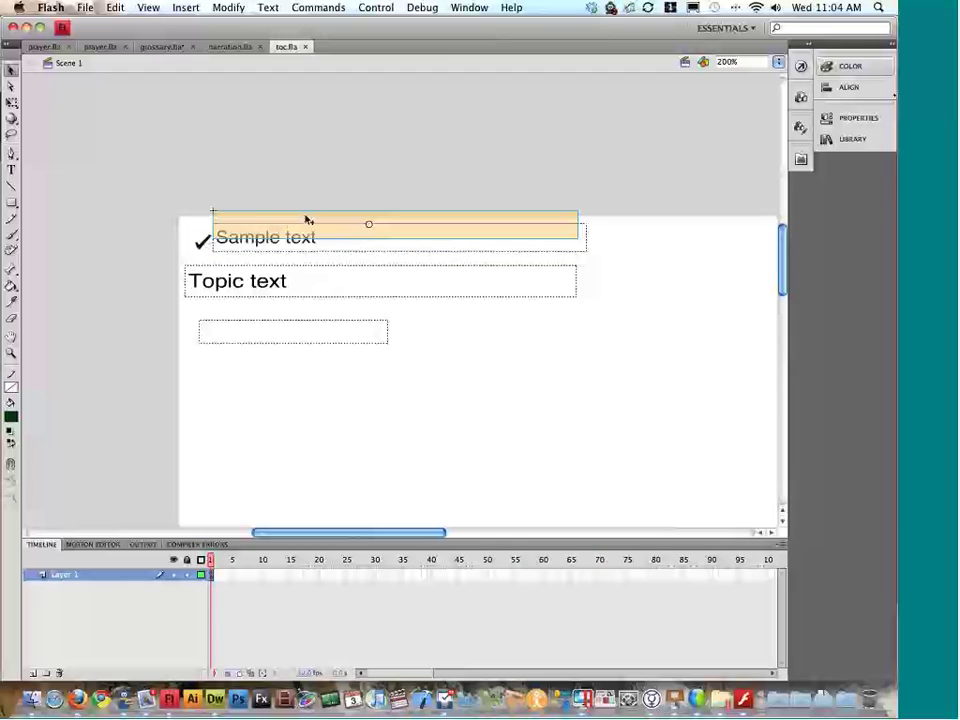
left_click(852, 118)
left_click(724, 131)
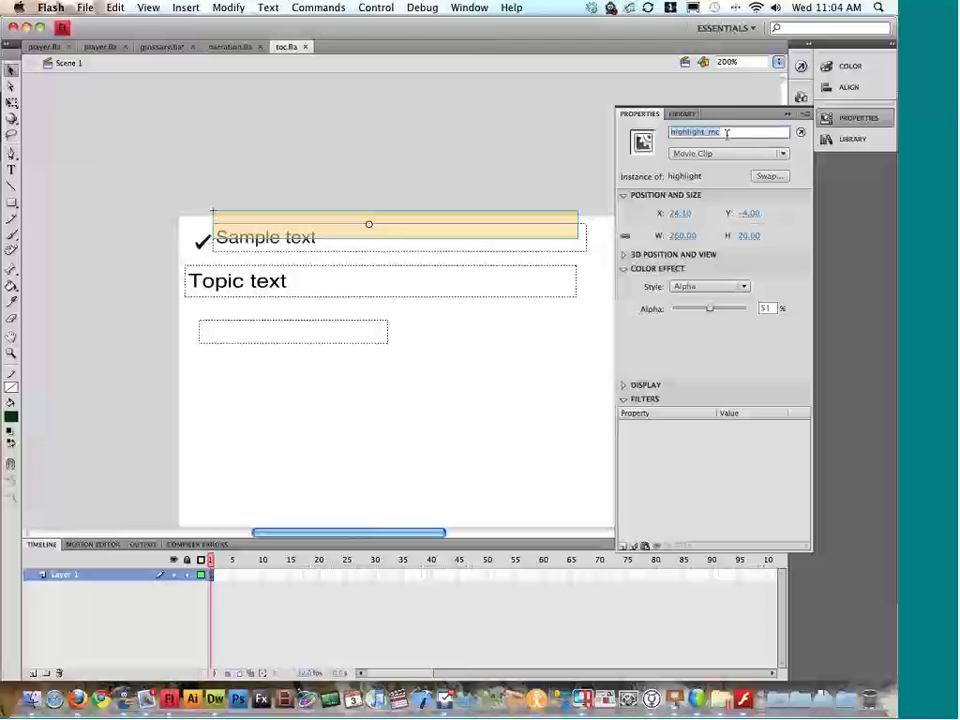
left_click(387, 212)
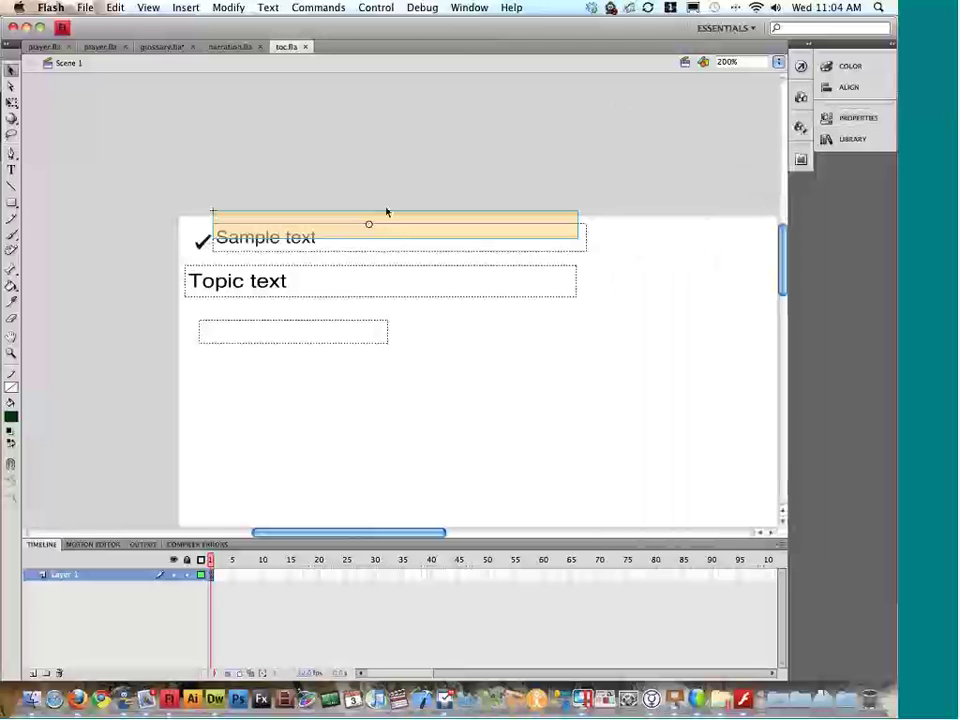
double_click(385, 217)
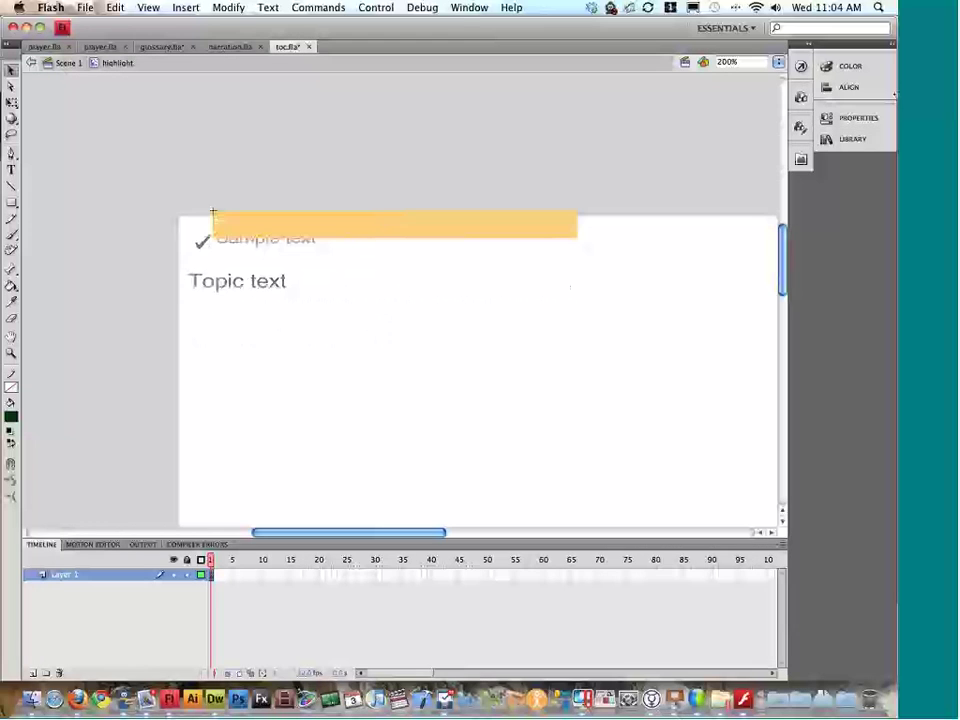
Step: Make the highlight bar blue, then test toc.fla and the course player
left_click(850, 66)
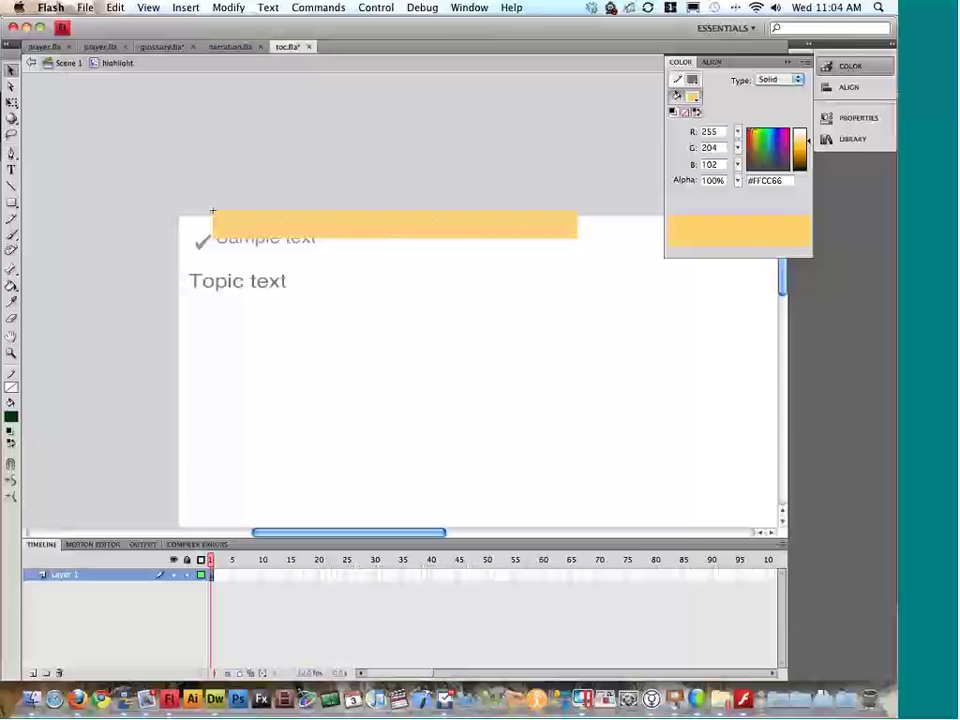
left_click(692, 96)
left_click(701, 161)
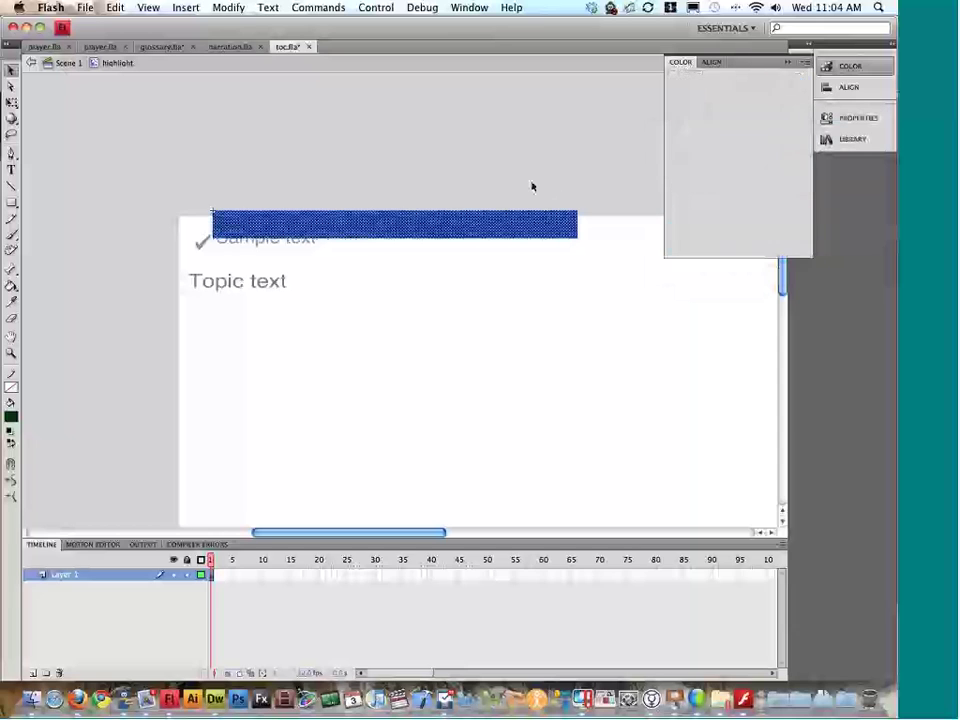
double_click(532, 187)
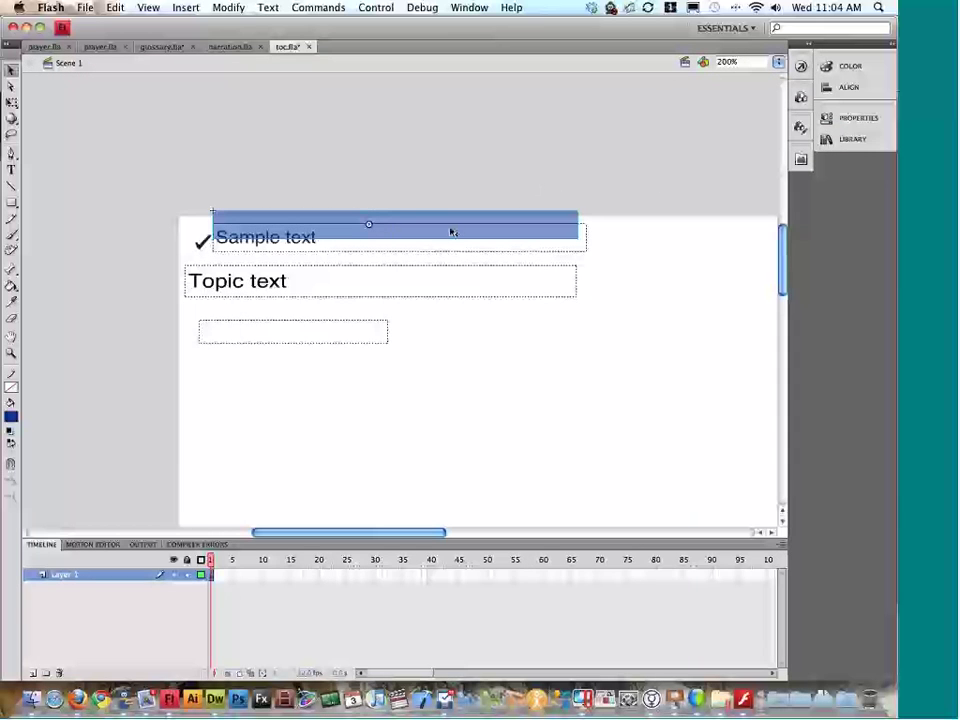
key("super+Return")
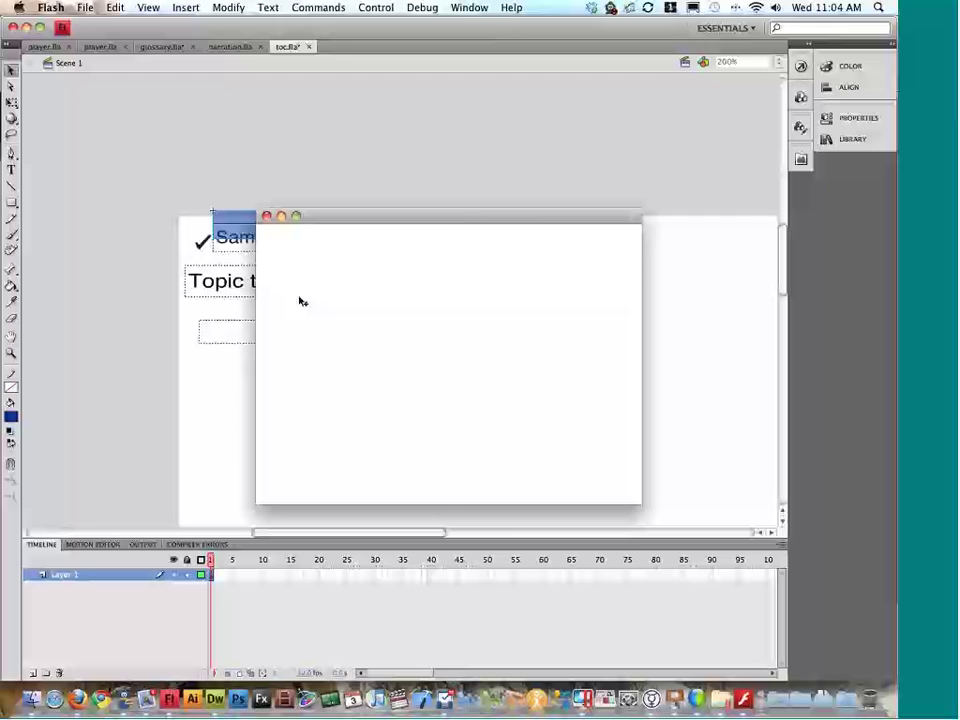
left_click(266, 216)
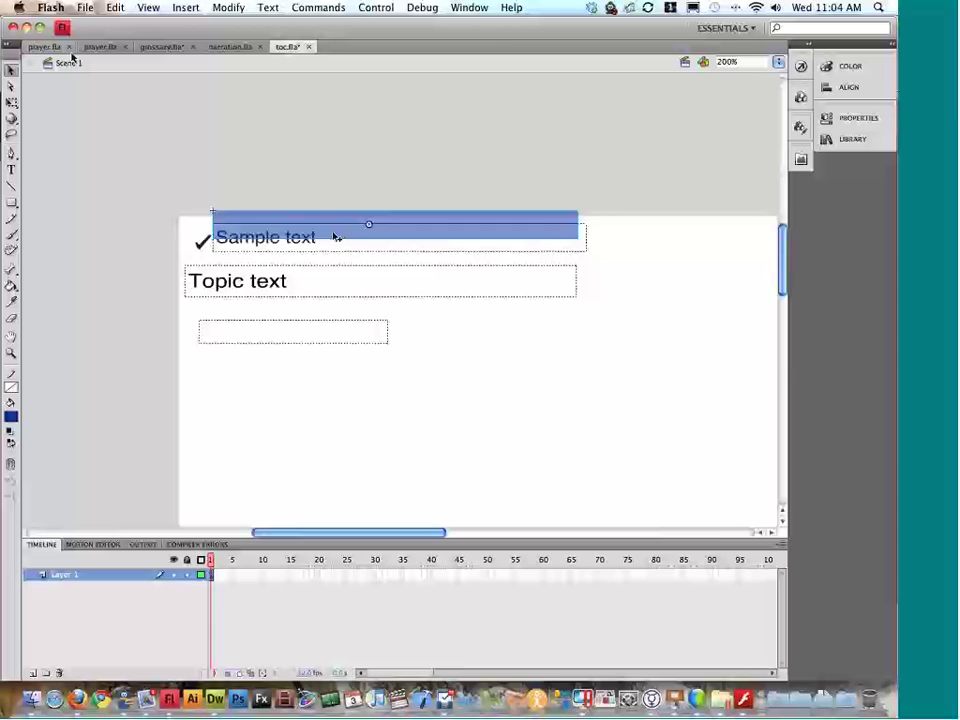
left_click(50, 47)
key("super+Return")
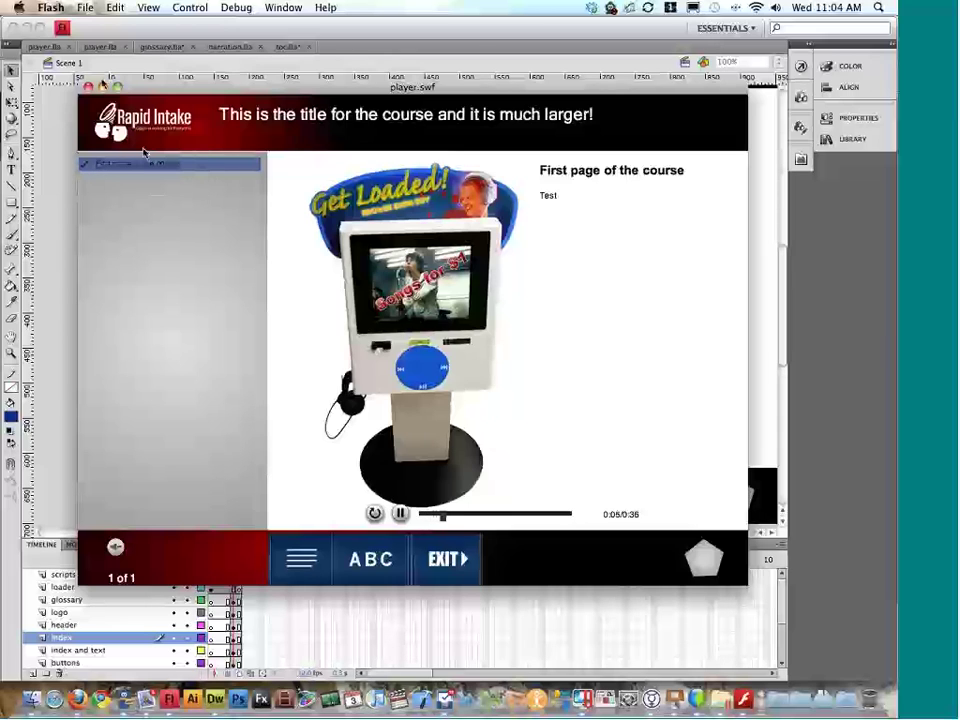
left_click(89, 88)
Step: In toc.fla, delete the checkmark graphic inside the check symbol
left_click(287, 46)
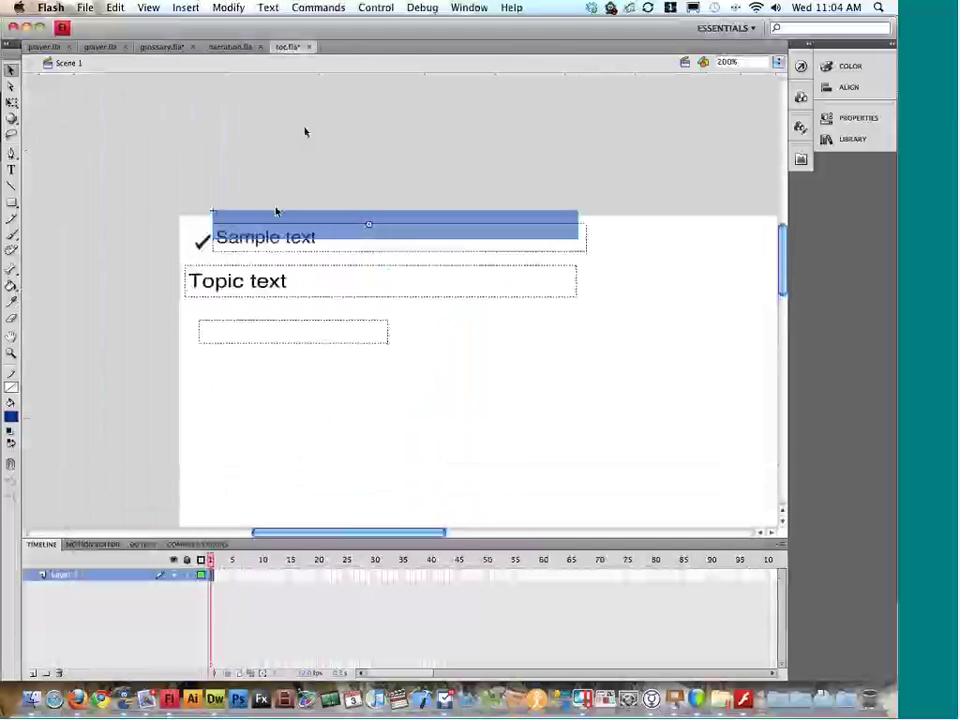
double_click(201, 243)
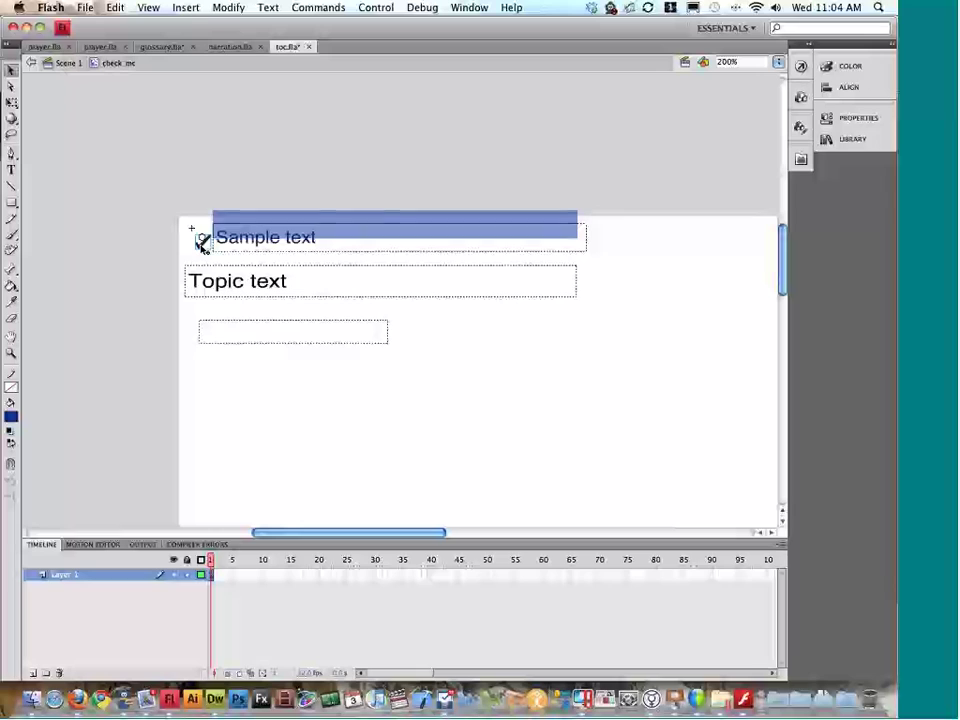
key("Delete")
Step: Set the PolyStar tool's shape style to star
left_click(11, 203)
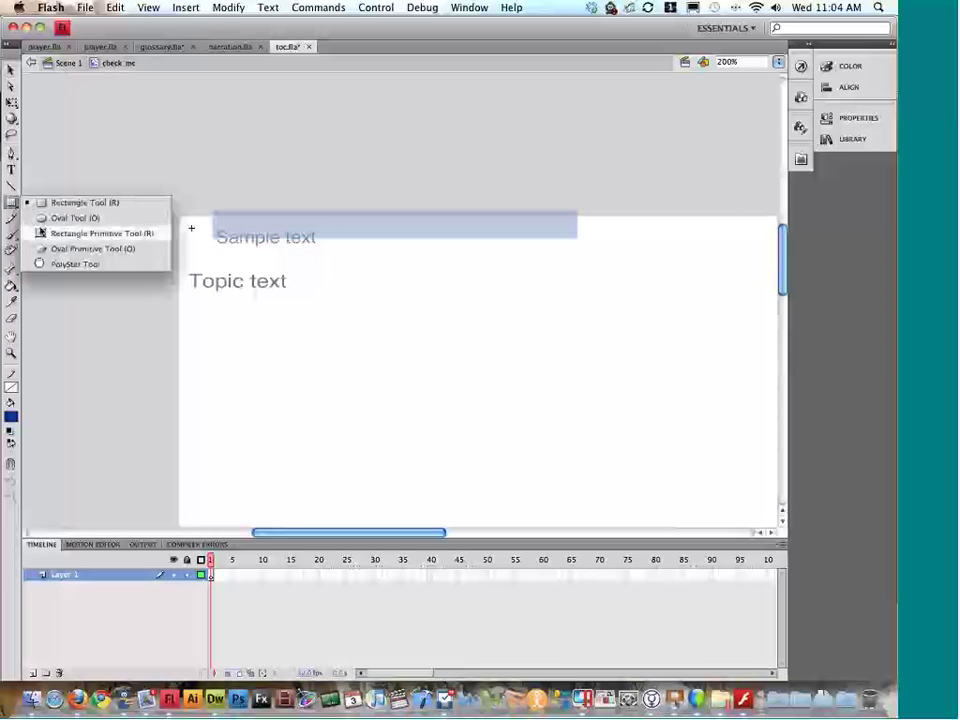
left_click(84, 203)
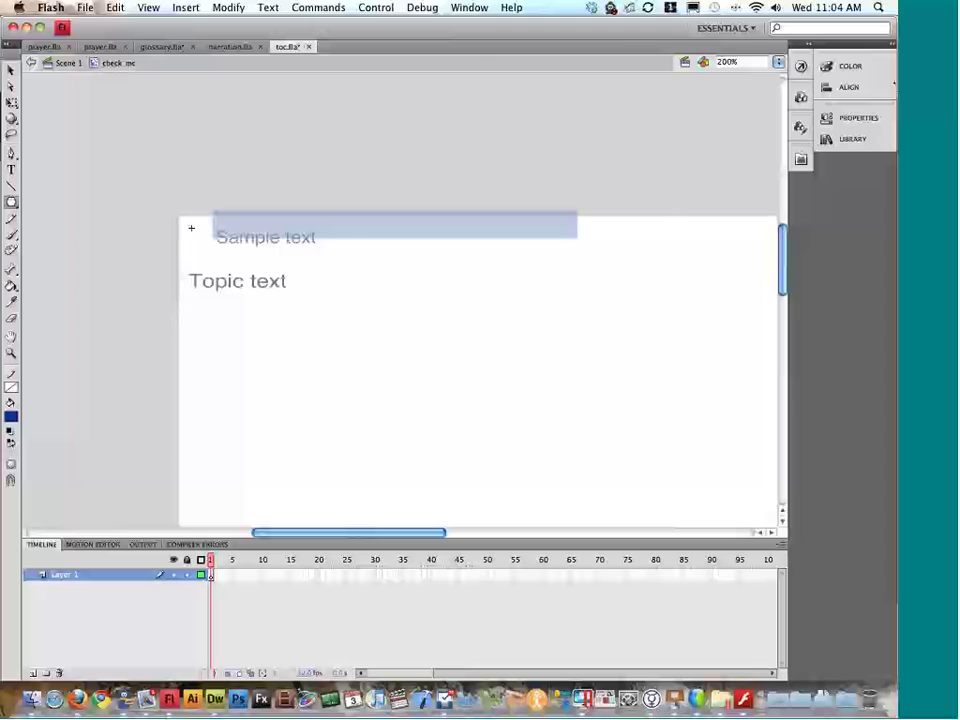
left_click(858, 118)
left_click(703, 321)
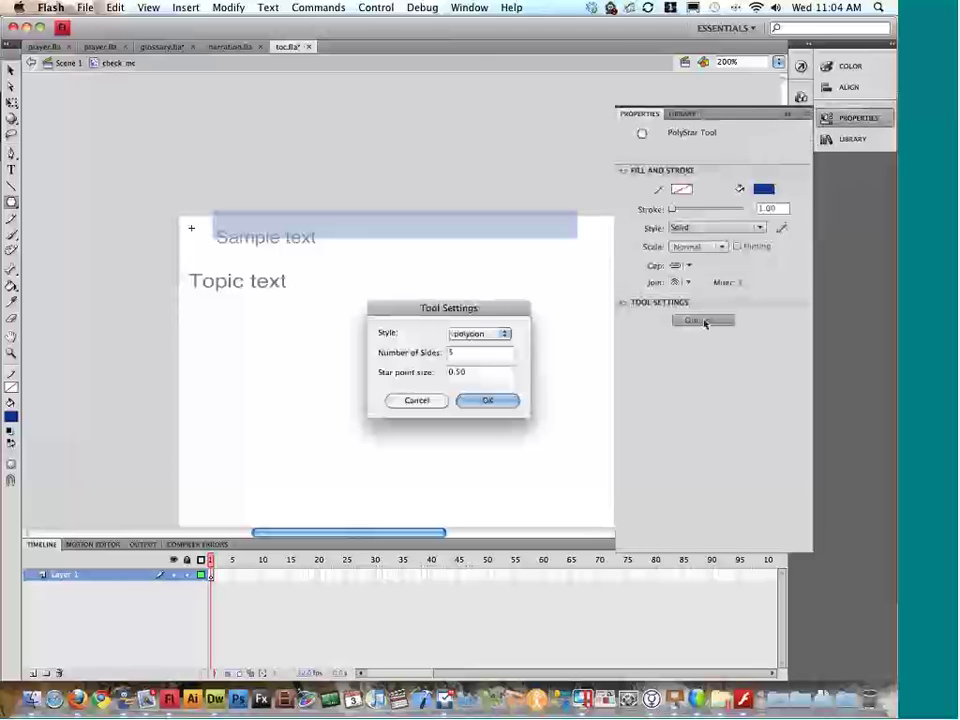
left_click(482, 334)
left_click(482, 346)
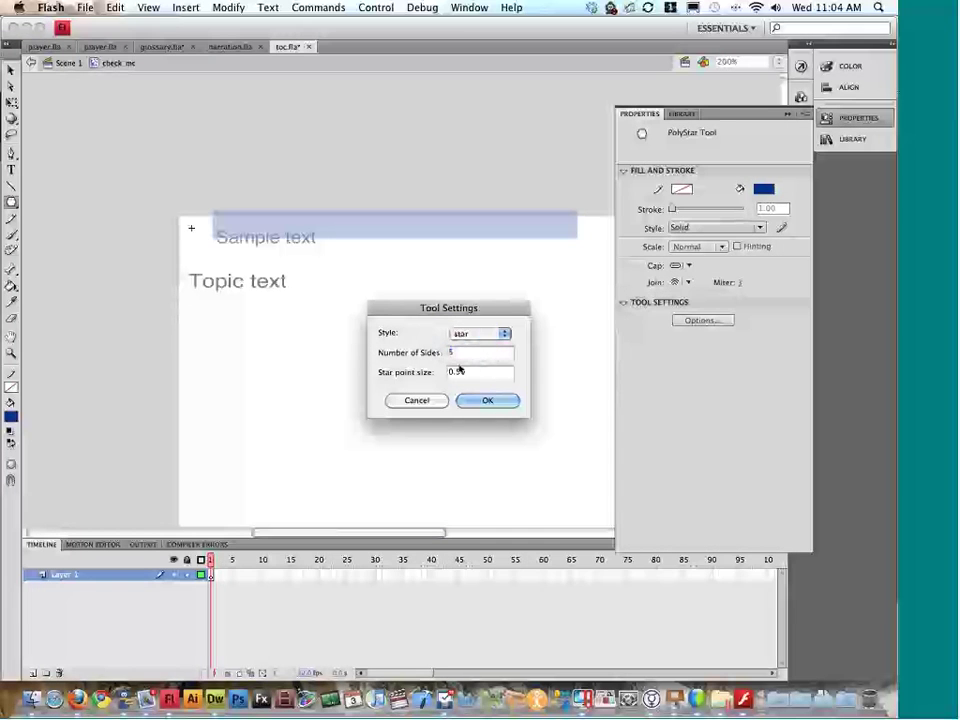
left_click(487, 400)
left_click(553, 255)
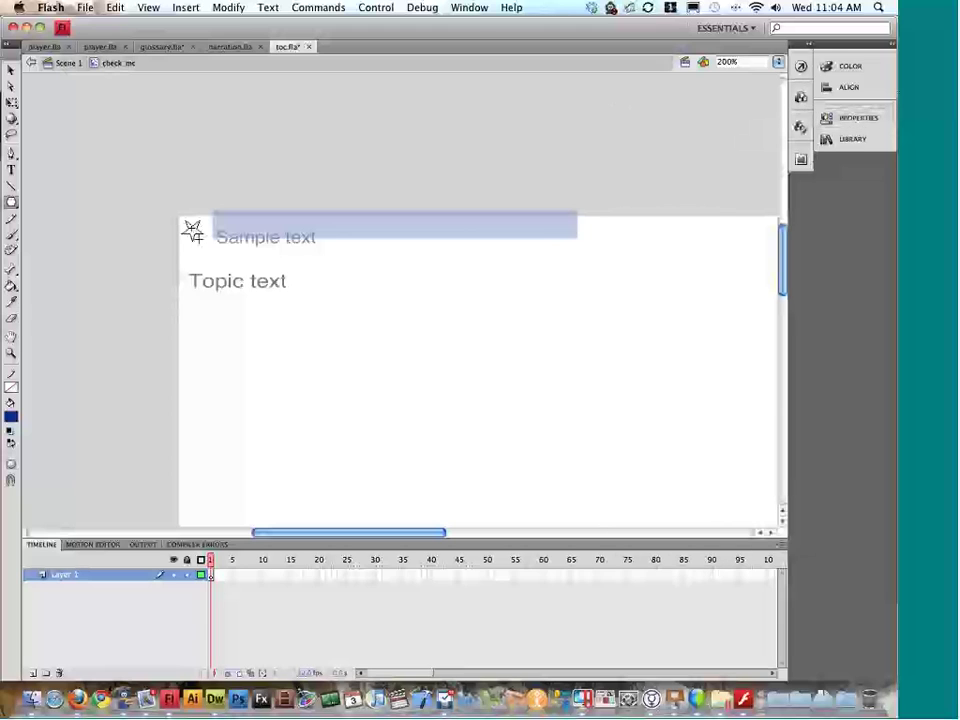
Step: Draw a small star where the checkmark was, positioned beside 'Sample text'
left_click_drag(193, 231, 198, 237)
left_click(11, 70)
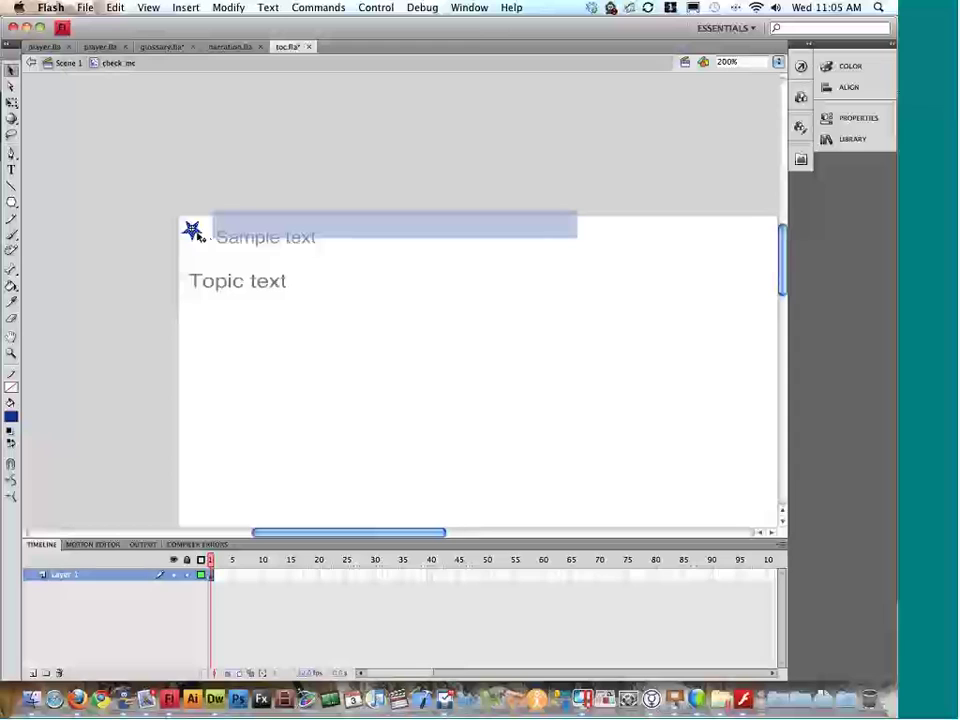
left_click_drag(200, 237, 206, 240)
Step: Save toc.fla in its current format and test the table-of-contents movie
key("super+s")
key("Return")
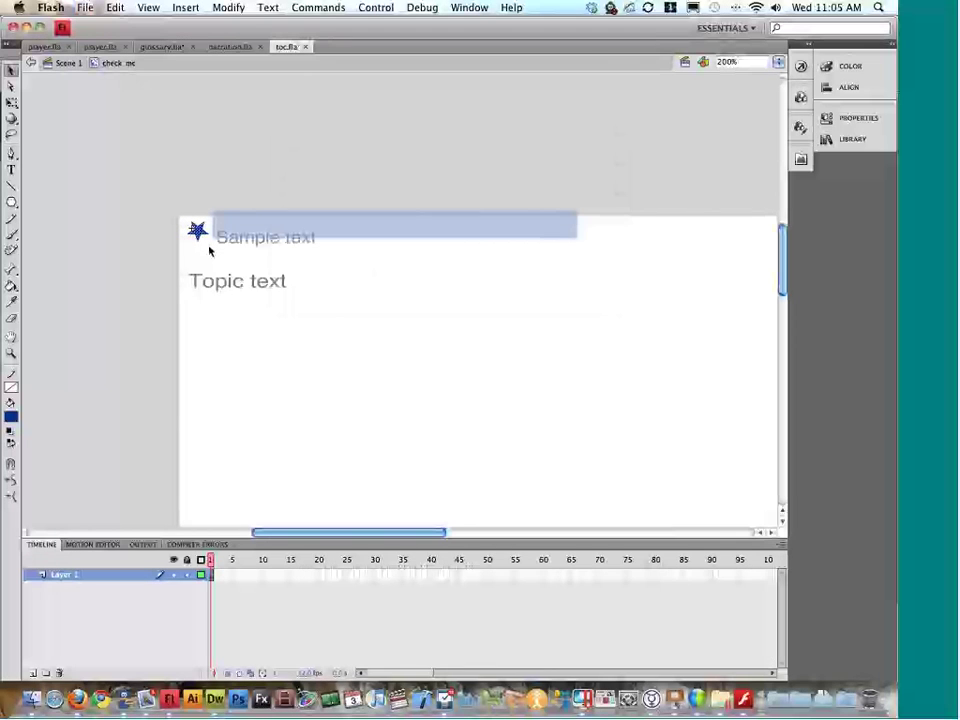
key("super+Return")
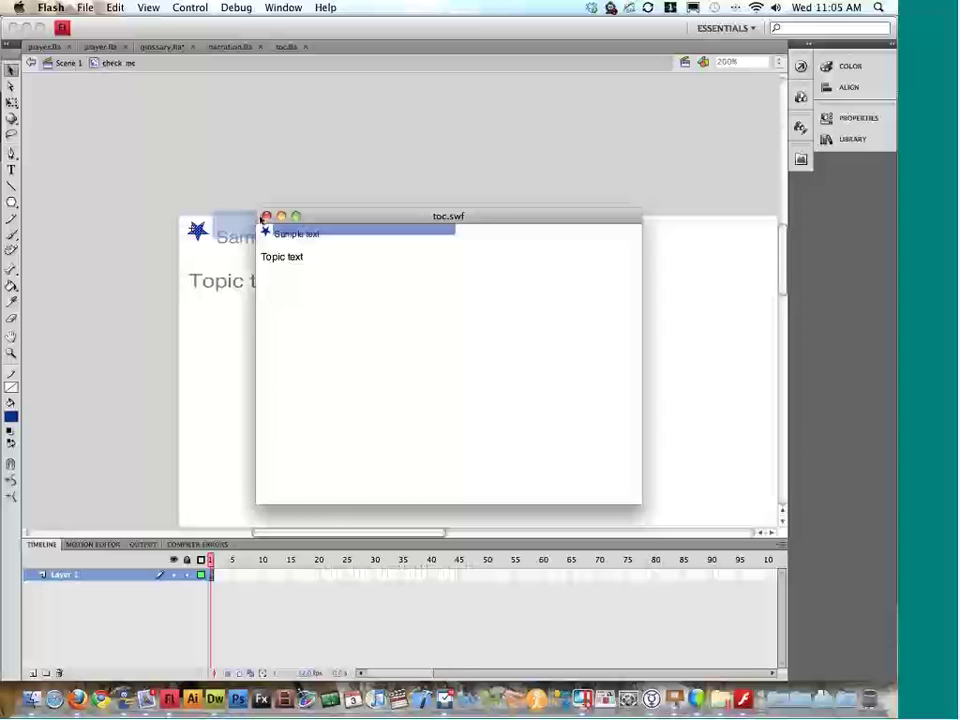
Step: Alternate test runs of player.fla and toc.fla to compare the two previews
left_click(266, 217)
left_click(50, 47)
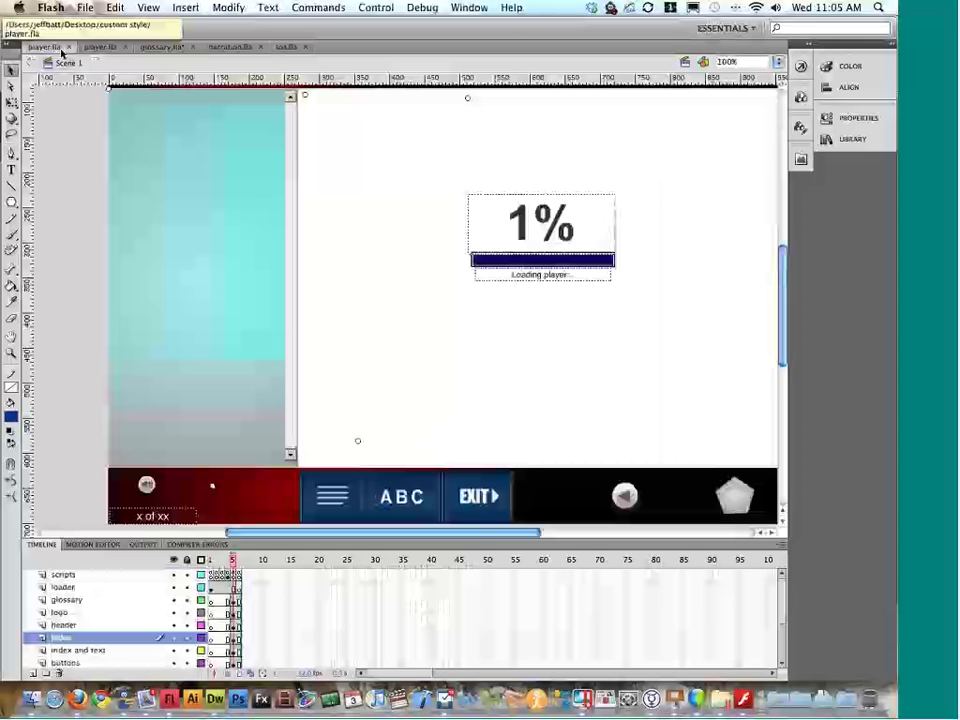
key("super+Return")
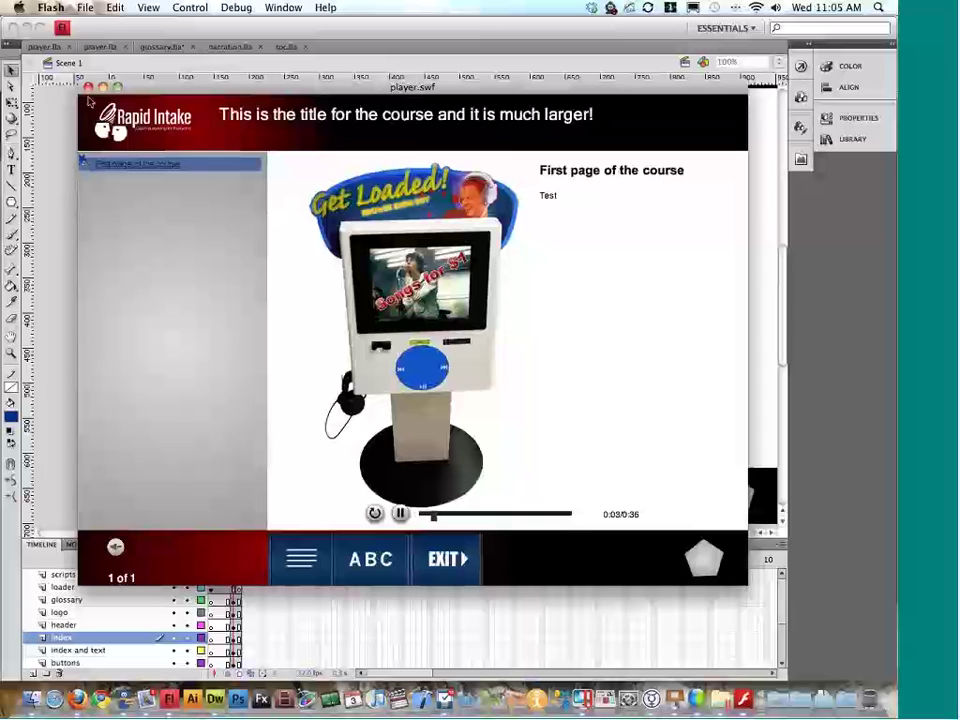
left_click(88, 88)
left_click(287, 46)
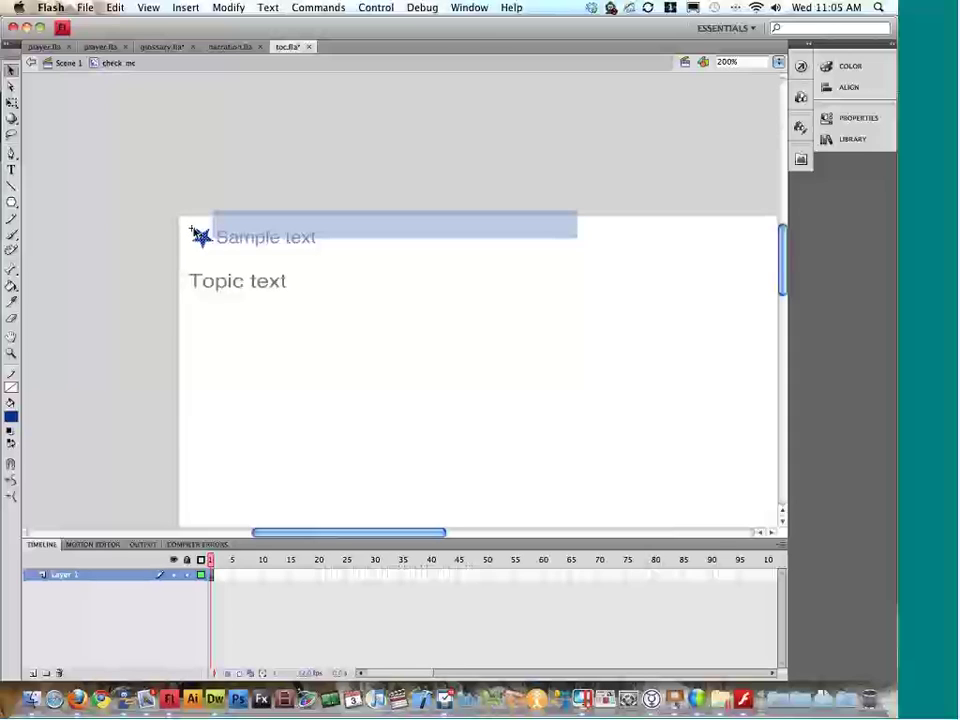
key("super+Return")
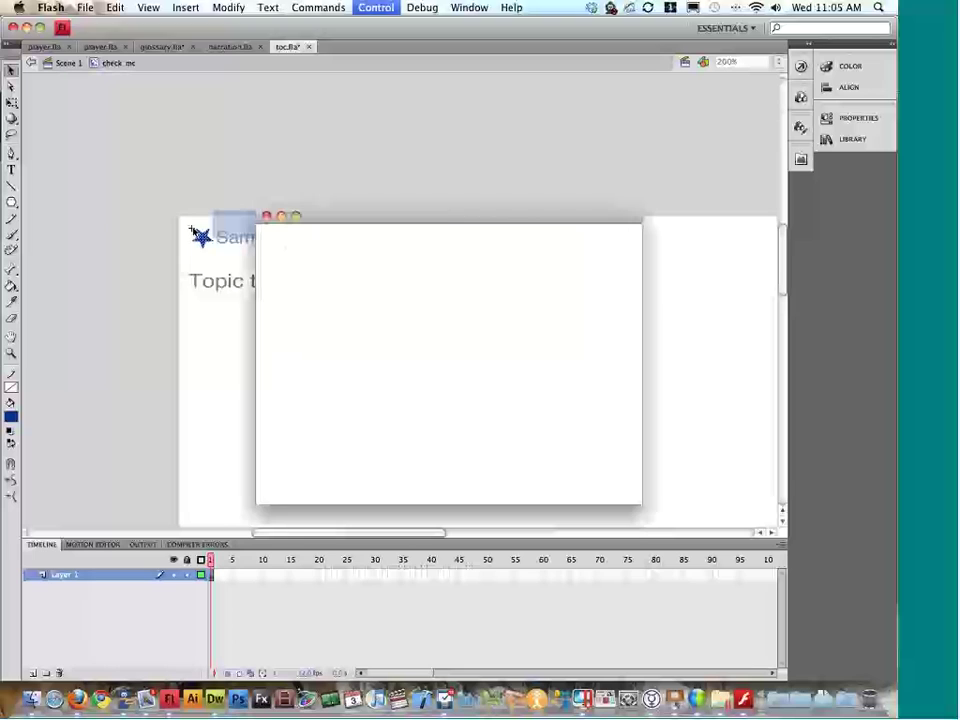
left_click(266, 216)
left_click(45, 47)
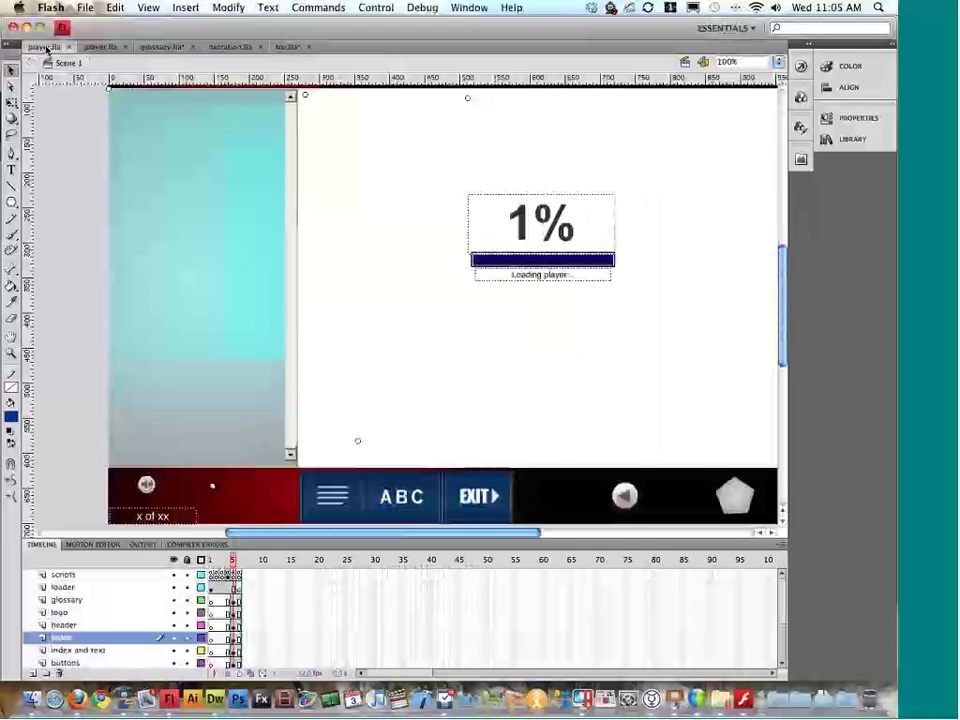
key("super+Return")
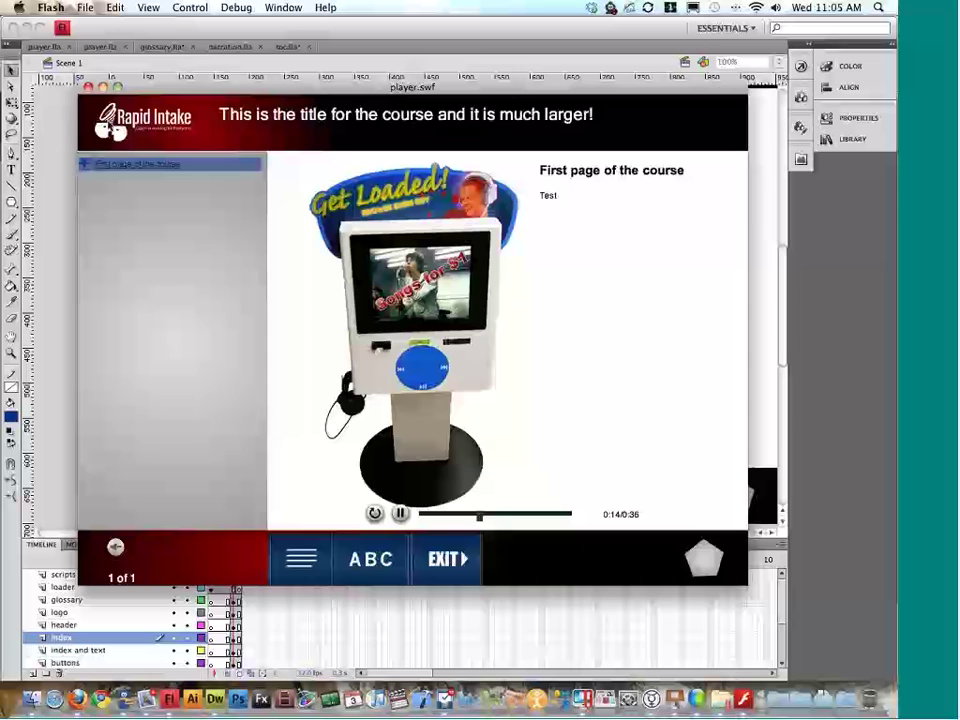
left_click(88, 88)
left_click(288, 47)
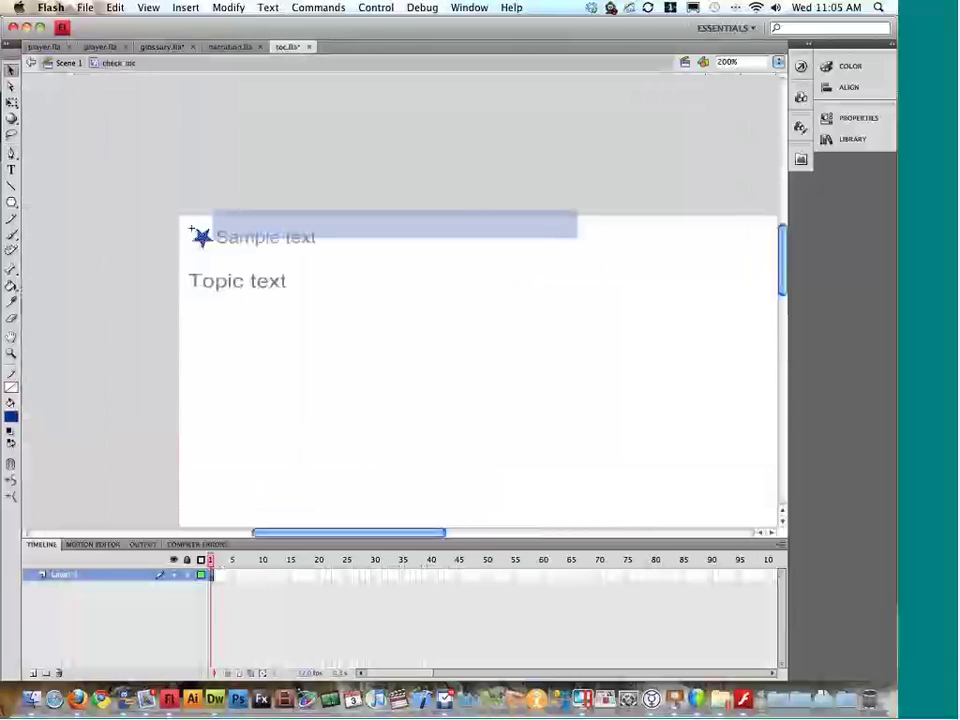
Step: Return toc.fla from symbol editing to the main scene and close the document
double_click(298, 206)
left_click(257, 281)
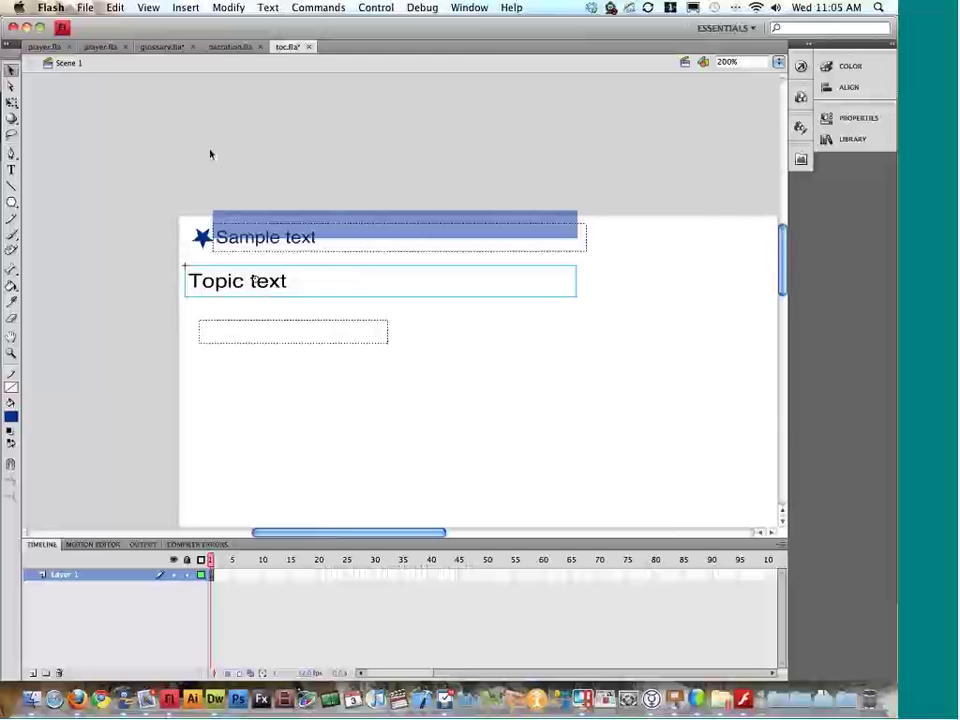
left_click(309, 47)
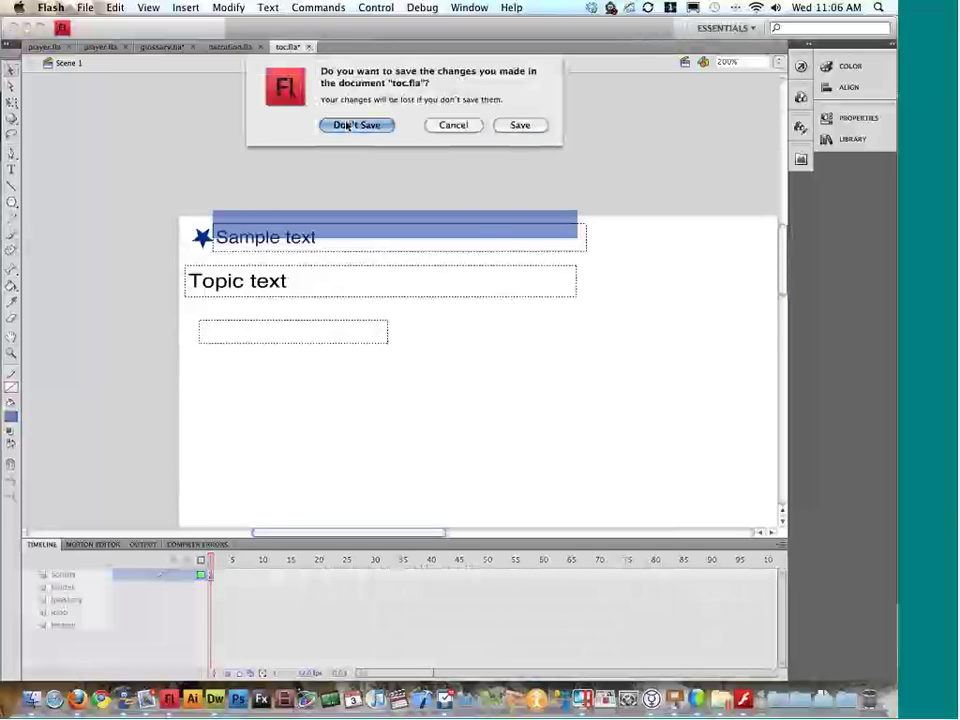
Step: Discard toc.fla's changes; browse player2.as, toc.as, glossary.fla, course_logo.fla, media_control.fla
left_click(347, 126)
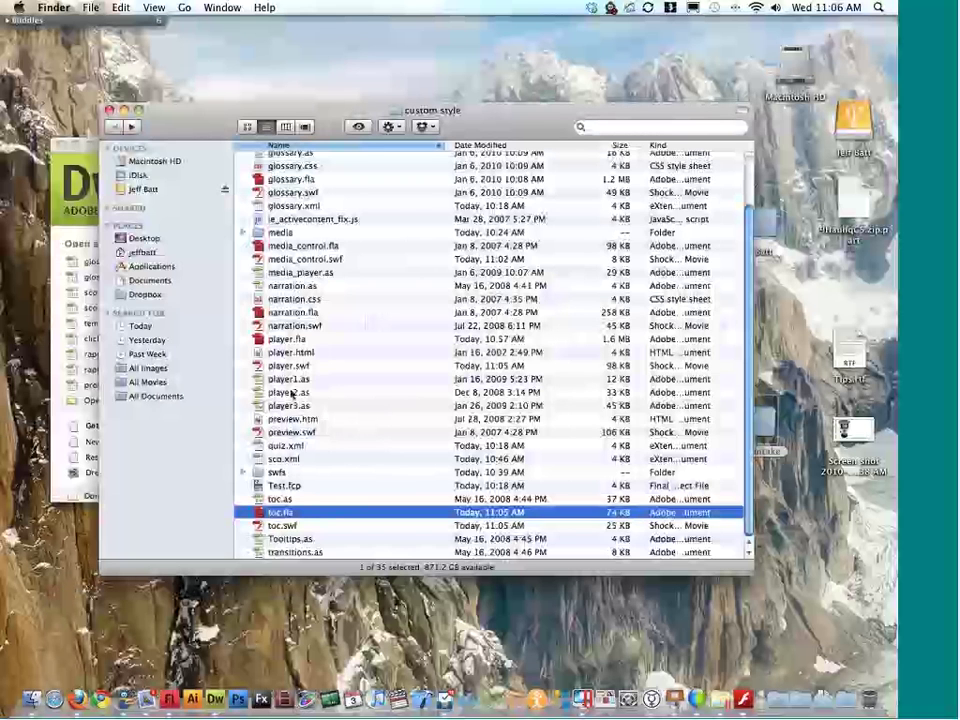
left_click(290, 392)
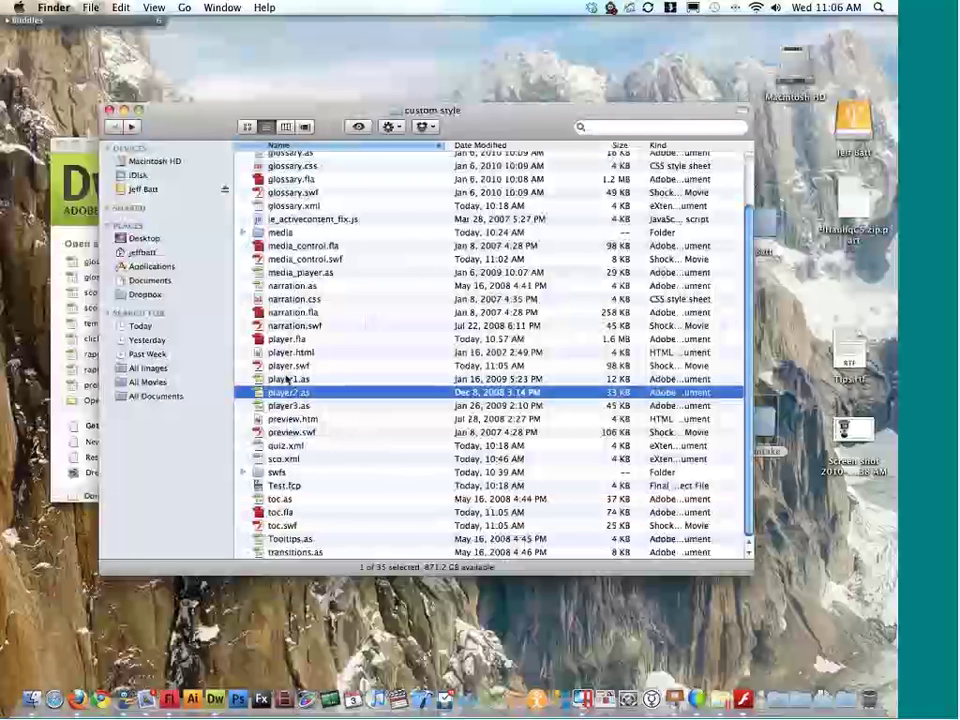
left_click(280, 498)
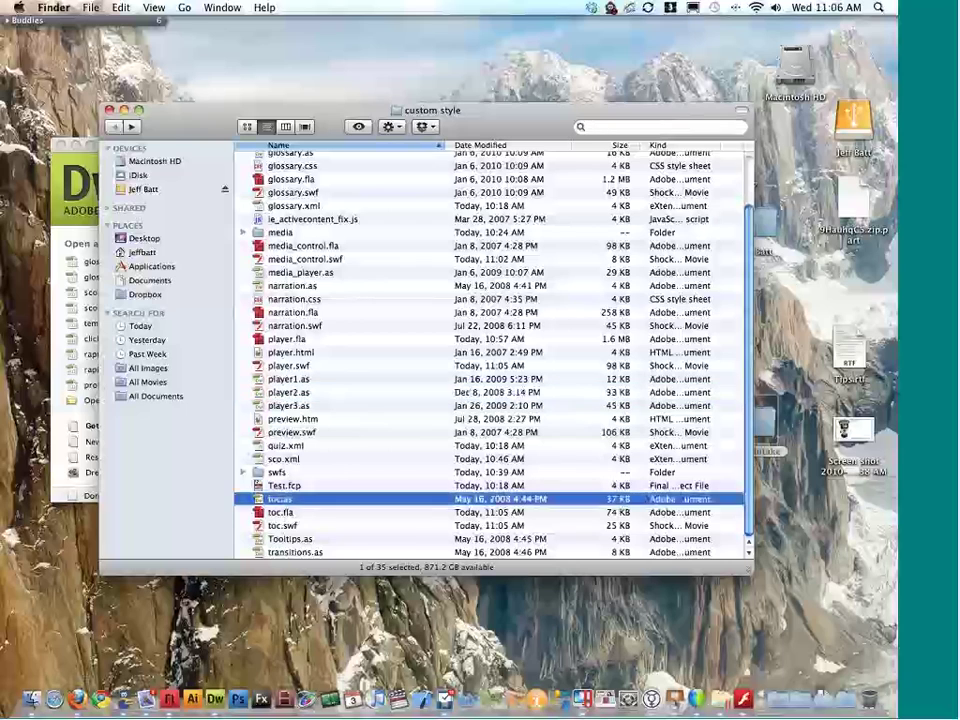
scroll(298, 237, "up", 3)
left_click(298, 237)
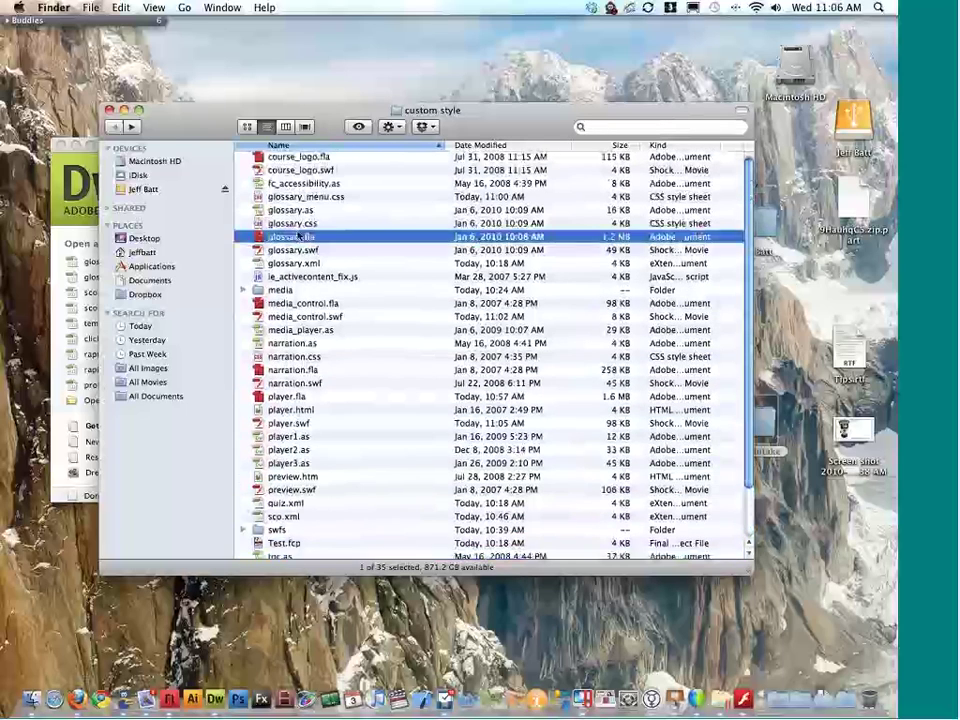
left_click(305, 160)
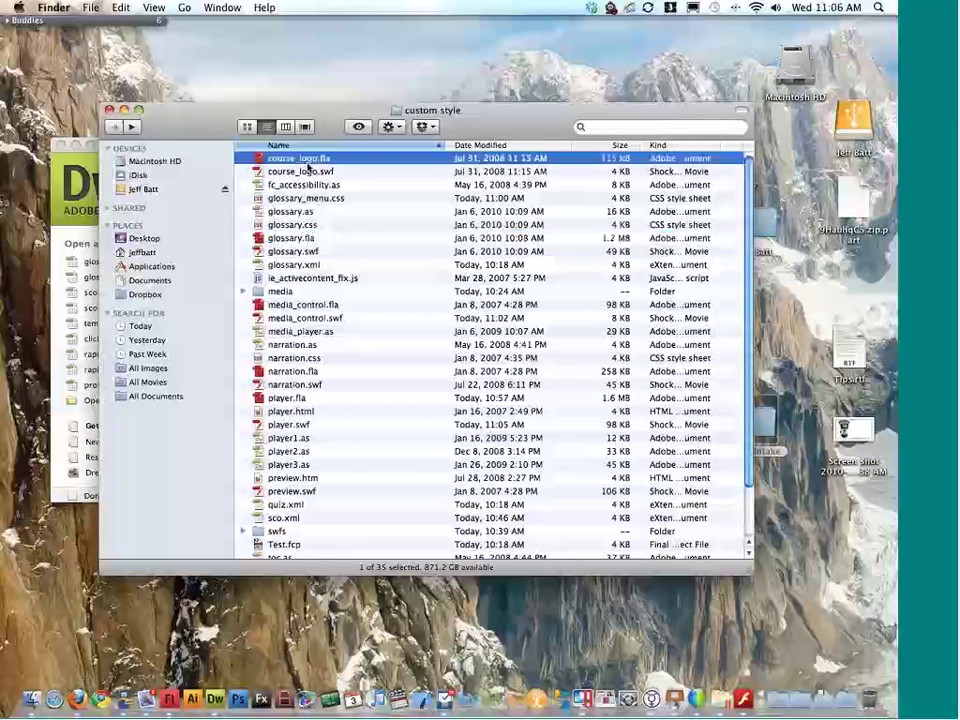
left_click(305, 308)
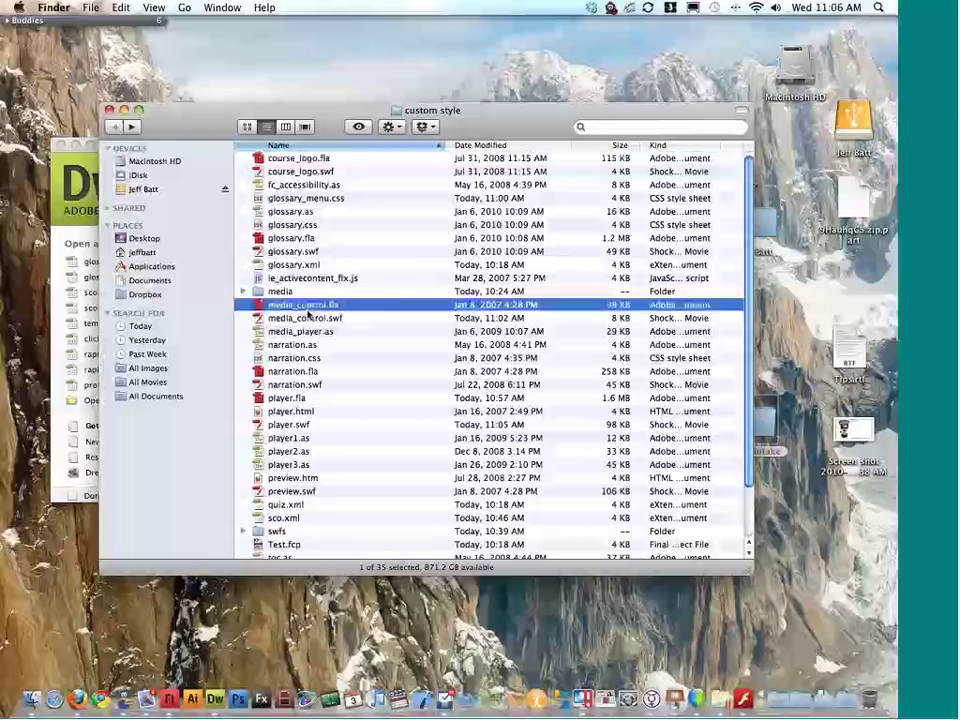
scroll(305, 320, "down", 1)
scroll(305, 323, "down", 1)
Step: Browse narration.css, toc.as, toc.fla, transitions.as and Tooltips.as in the custom style folder
left_click(287, 330)
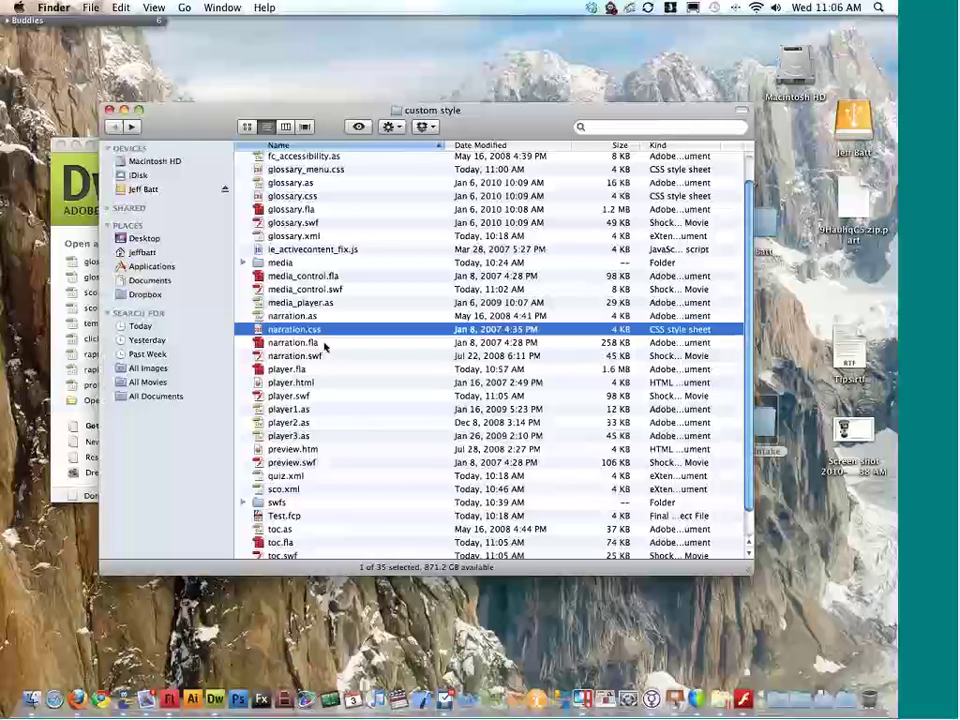
scroll(325, 347, "down", 2)
left_click(307, 499)
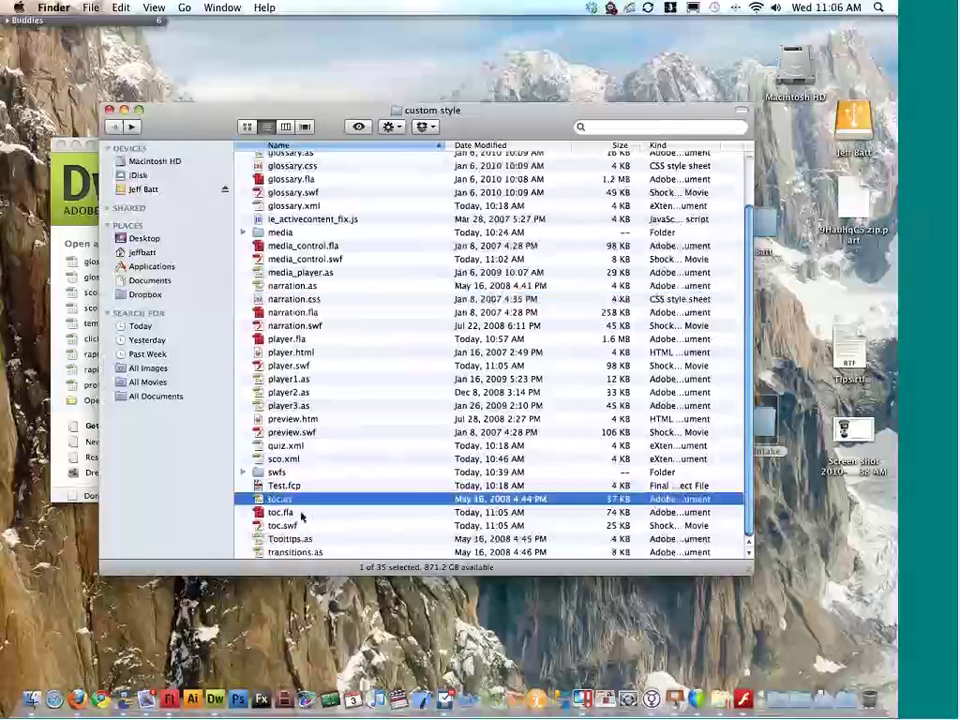
left_click(301, 514)
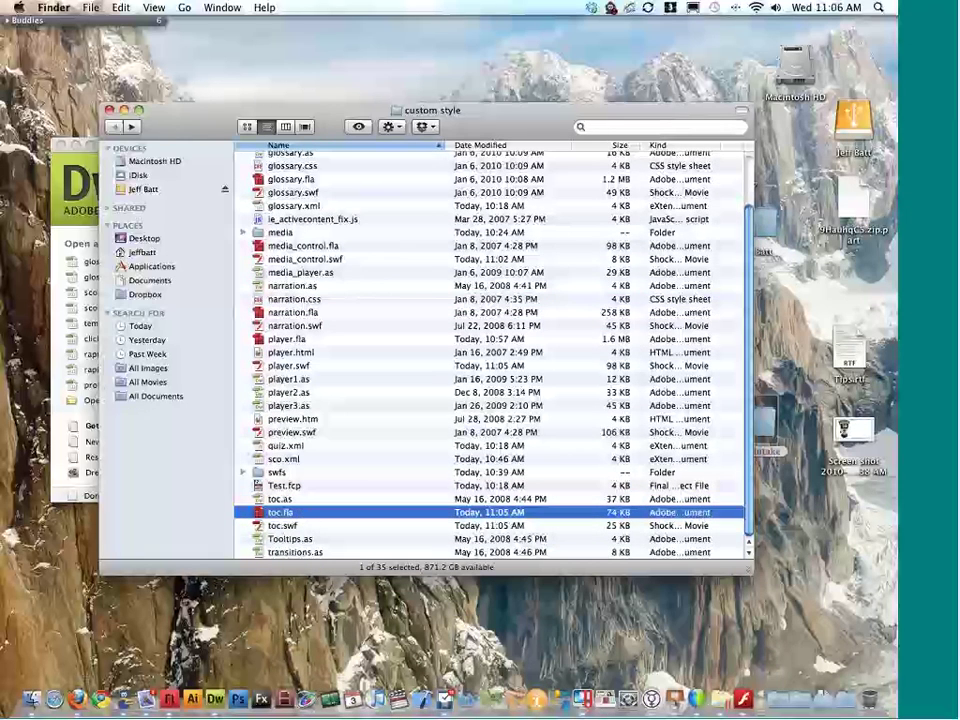
left_click(300, 549)
left_click(298, 539)
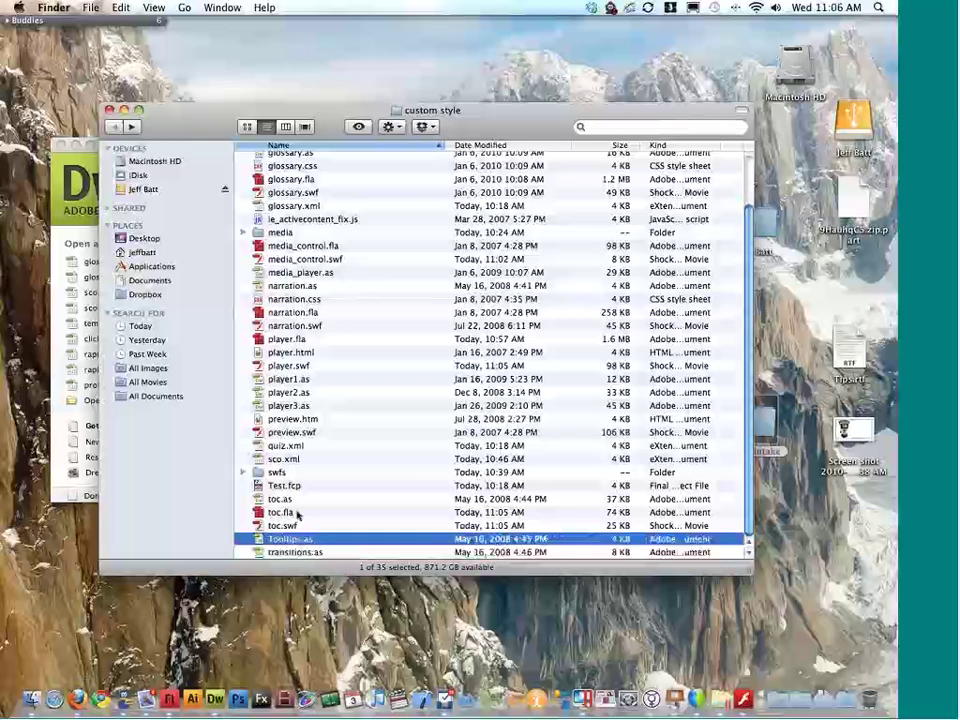
left_click(301, 499)
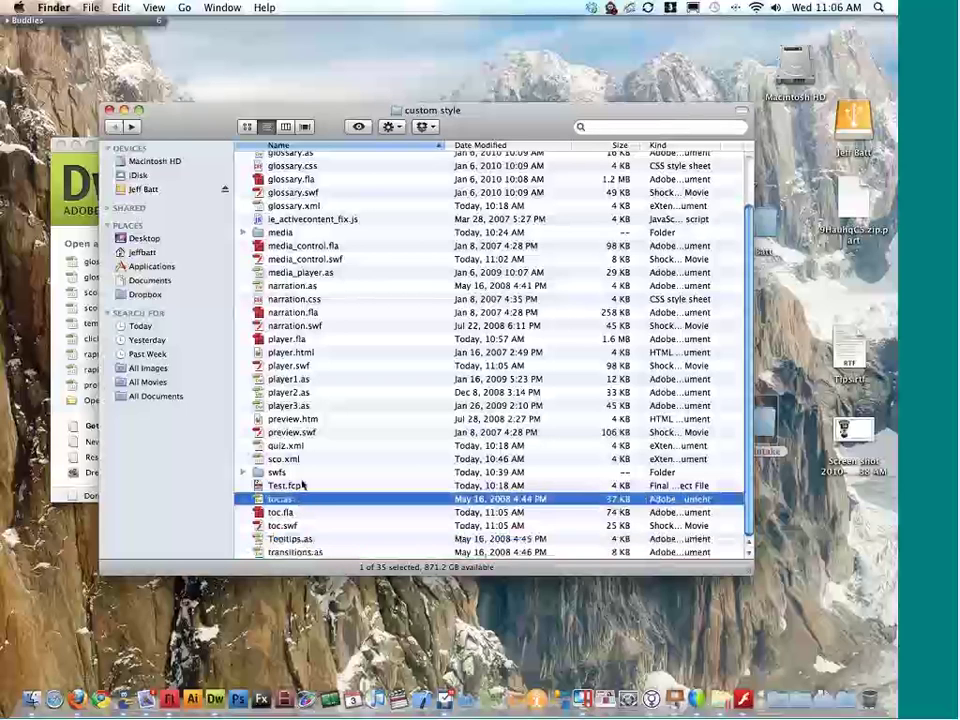
scroll(298, 483, "up", 3)
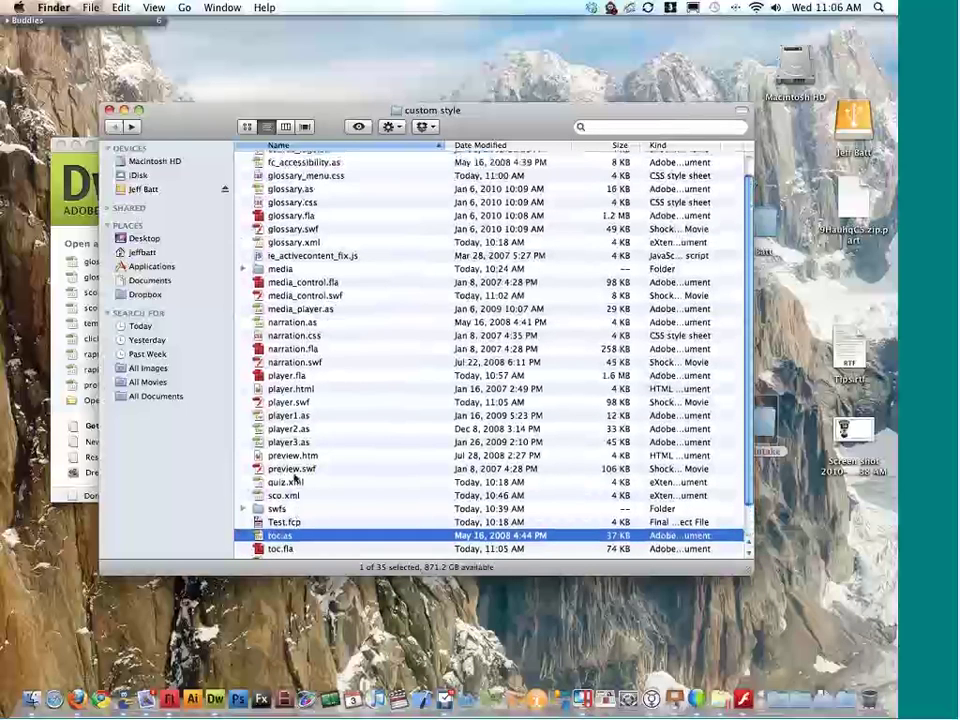
Step: Switch to the web browser with Cmd+Tab
key("super+Tab")
key("super+shift+Tab")
key("super+shift+Tab")
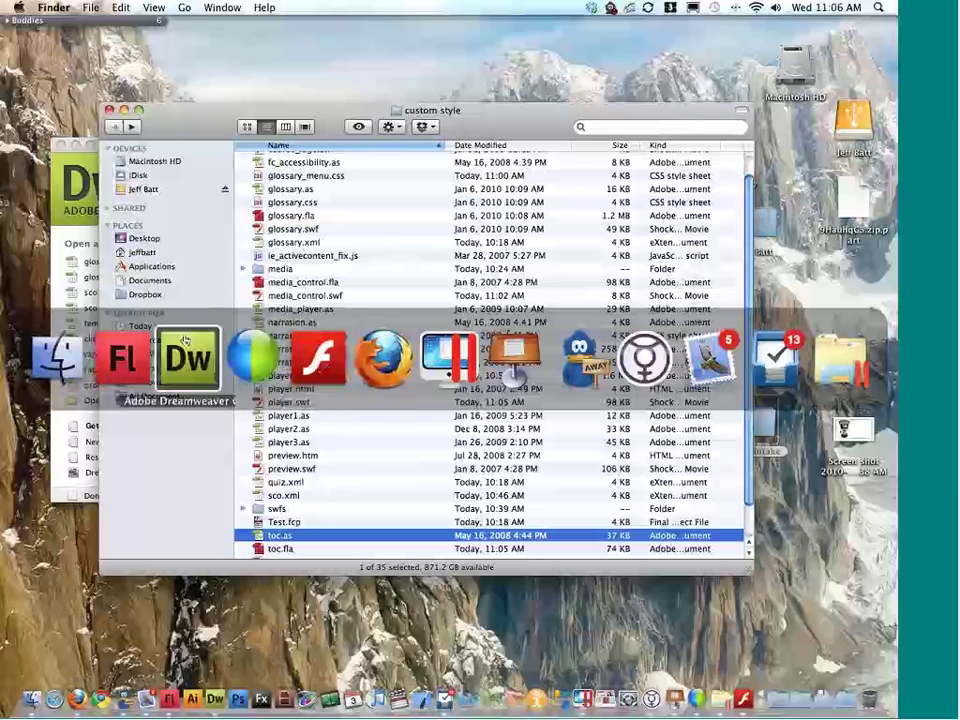
key("super+Tab")
key("super+Tab")
key("super+Tab")
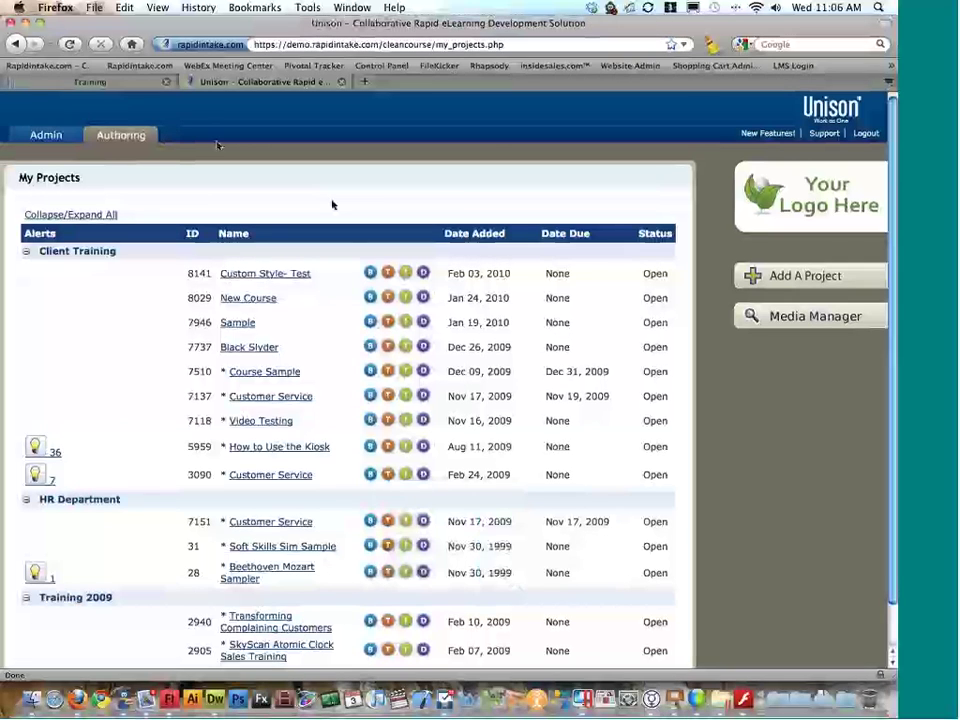
Step: Launch authoring for the Custom Style- Test course and open its Test page
left_click(268, 277)
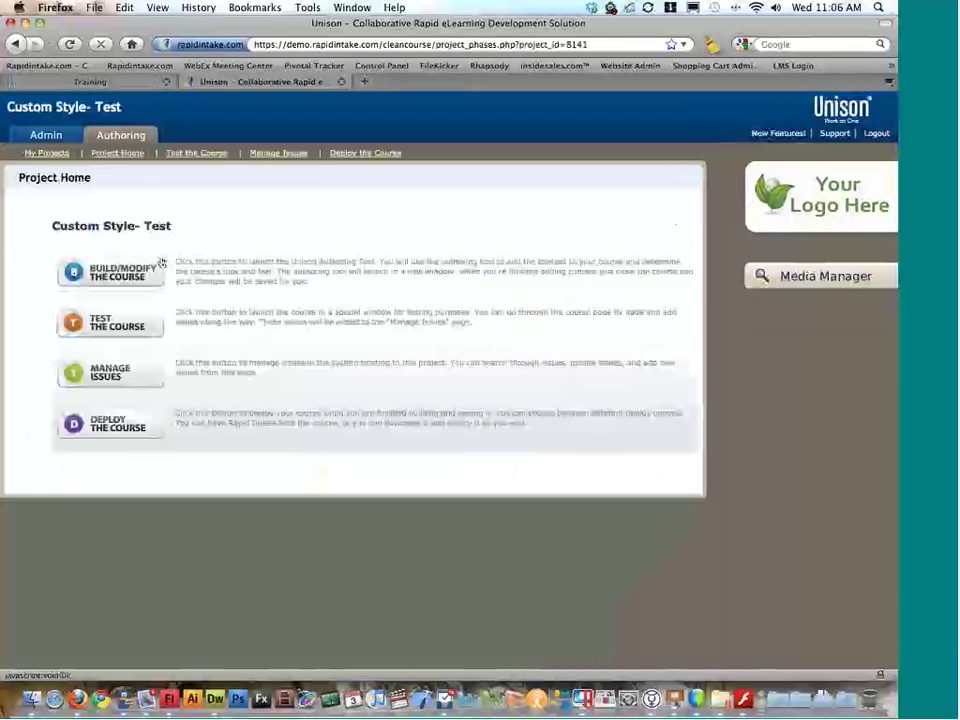
left_click(170, 272)
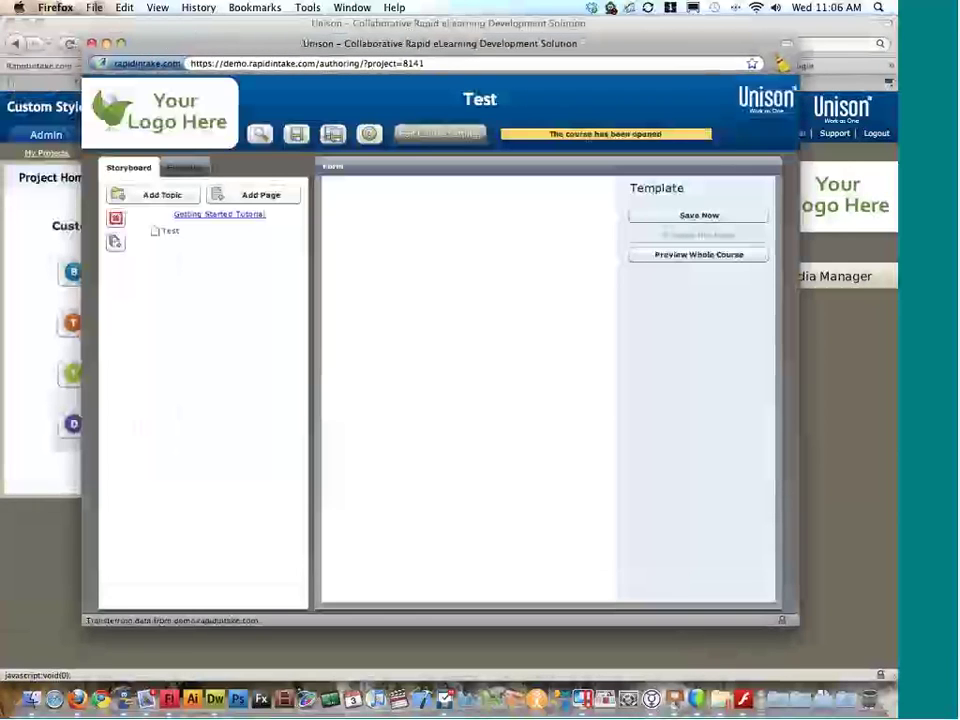
left_click(176, 232)
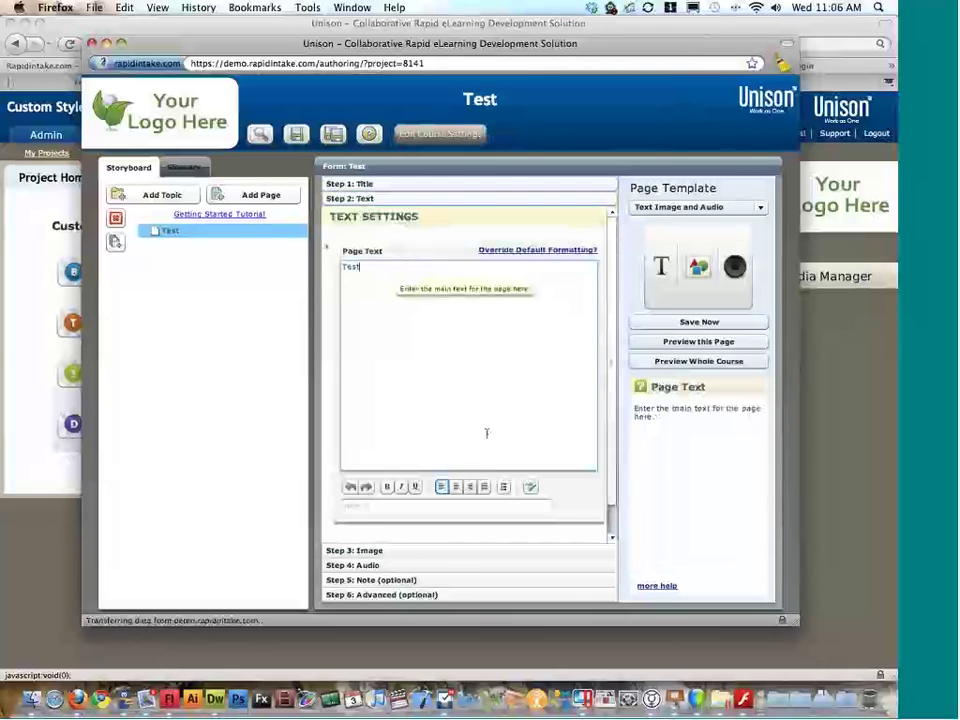
Step: Toggle the Test page text's formatting override, leave it on default formatting, and close authoring
left_click(544, 251)
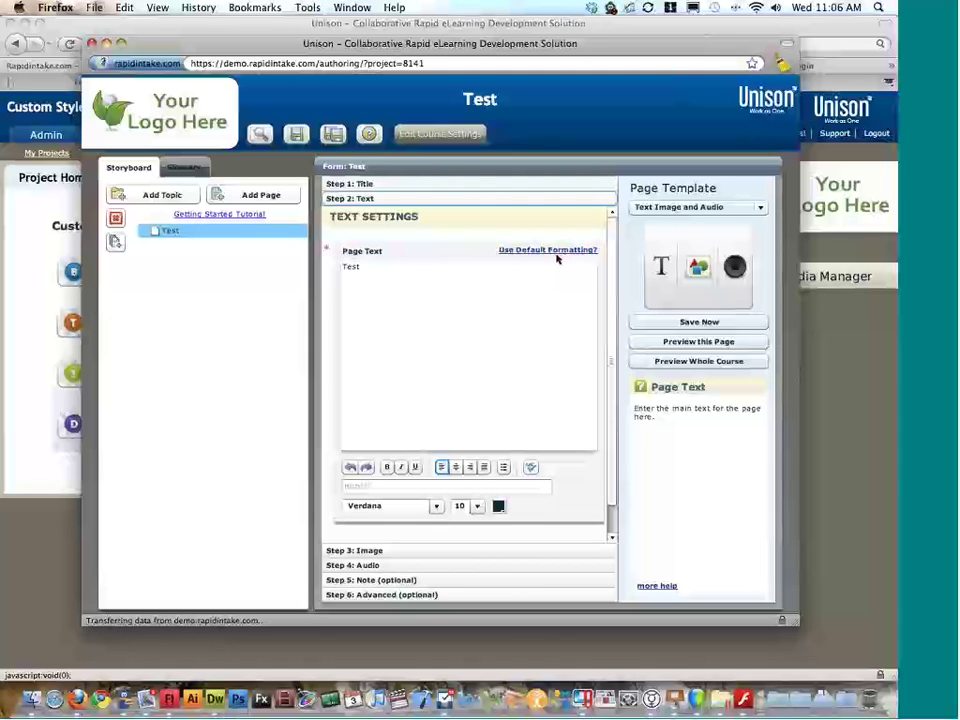
double_click(350, 266)
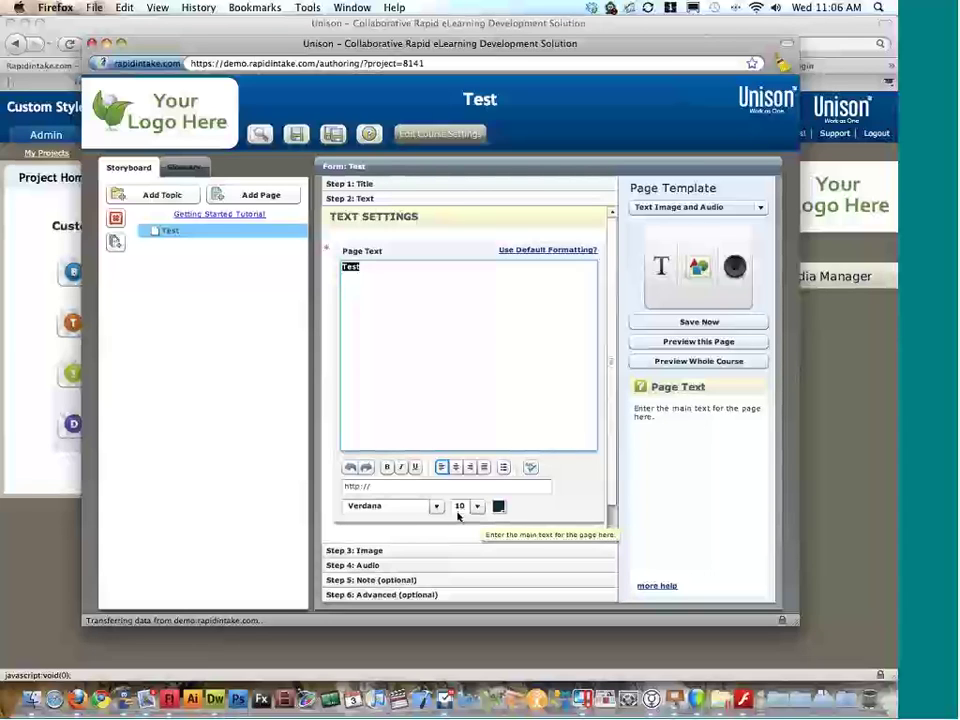
left_click(581, 250)
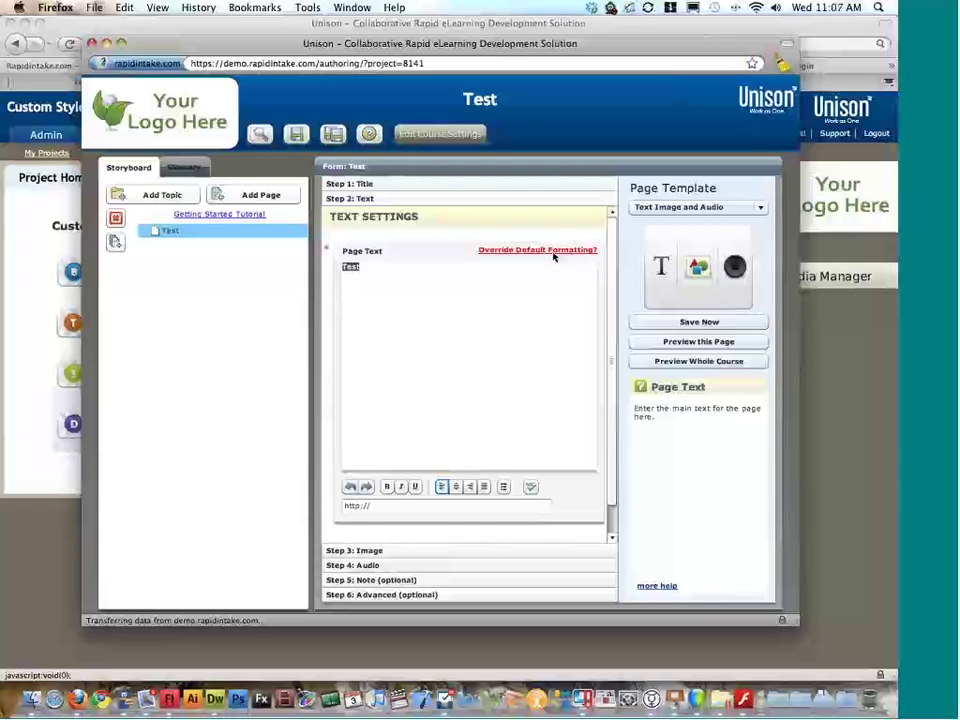
left_click(552, 251)
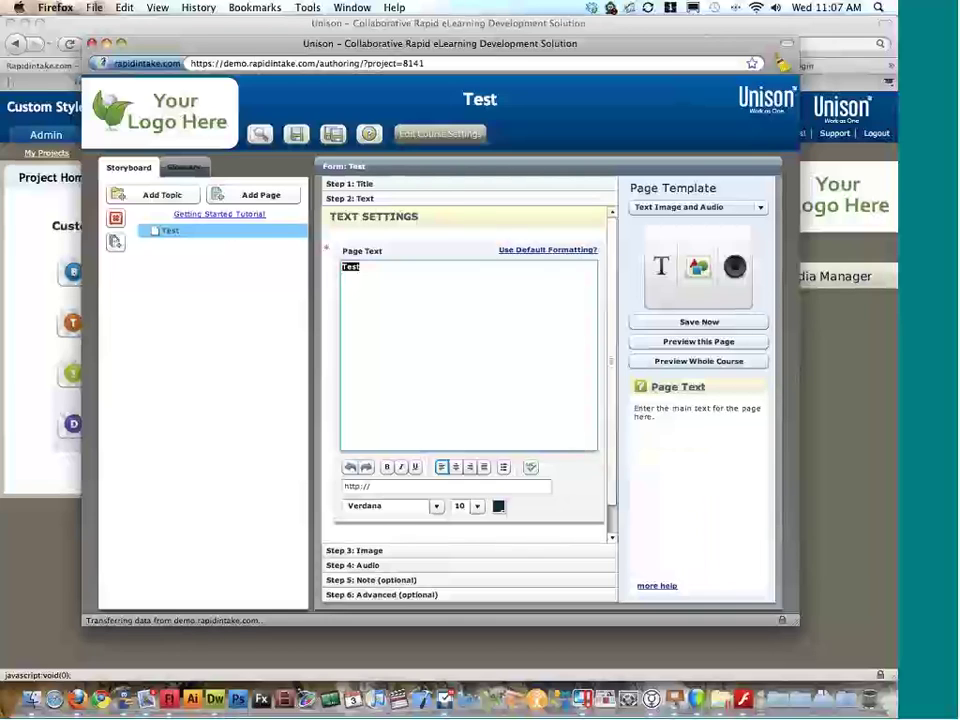
left_click(525, 250)
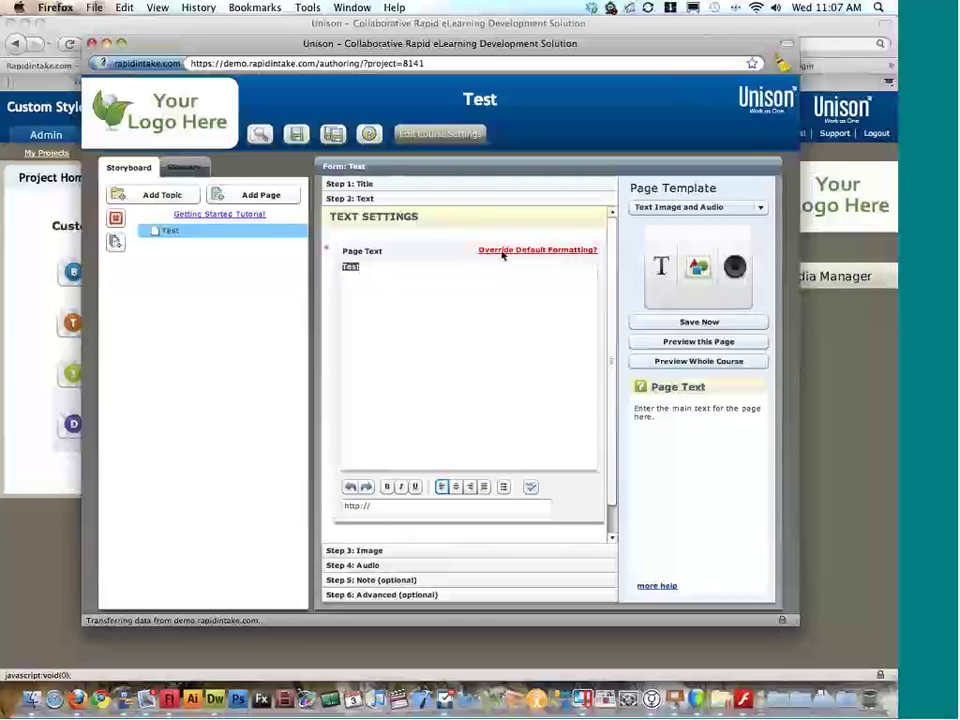
left_click(391, 272)
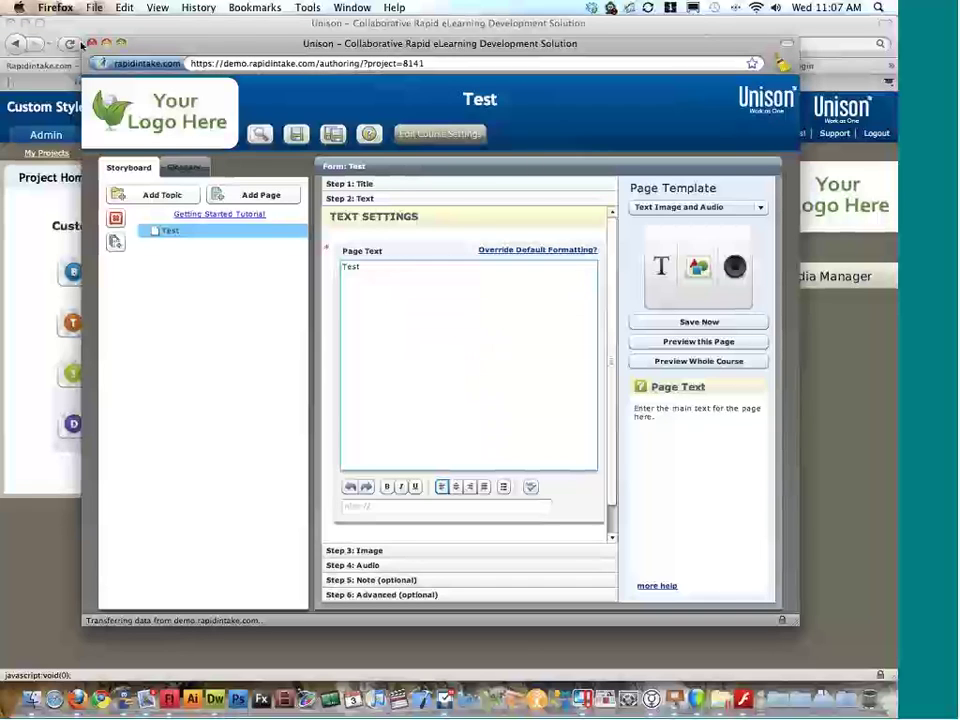
left_click(91, 43)
Step: In Finder, go into swfs > templateswfs and right-click template_styles.css
key("super+h")
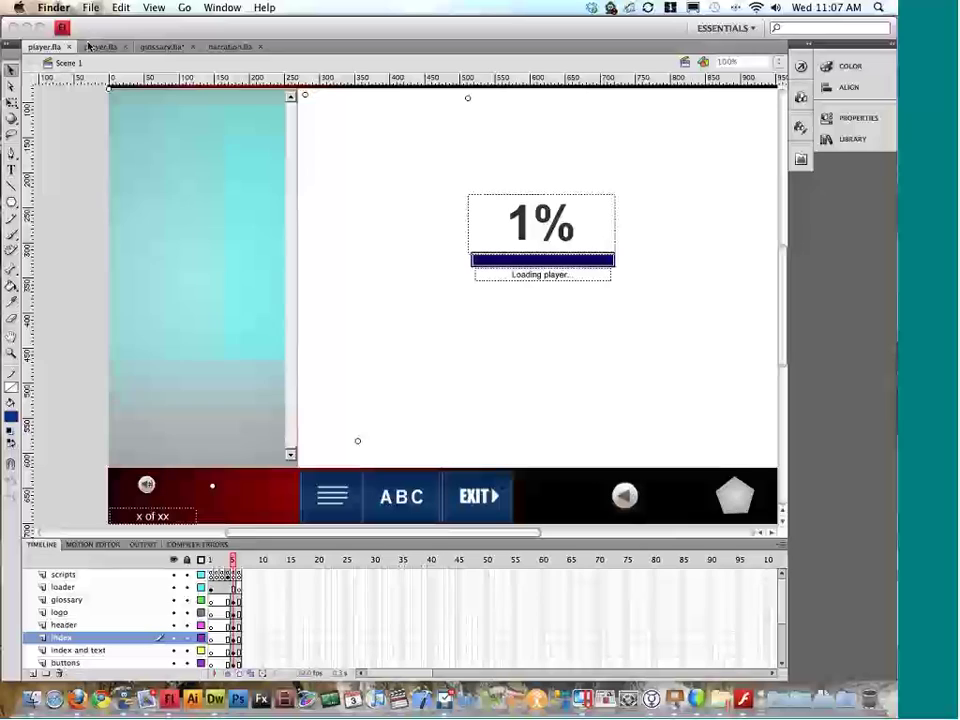
key("super+Tab")
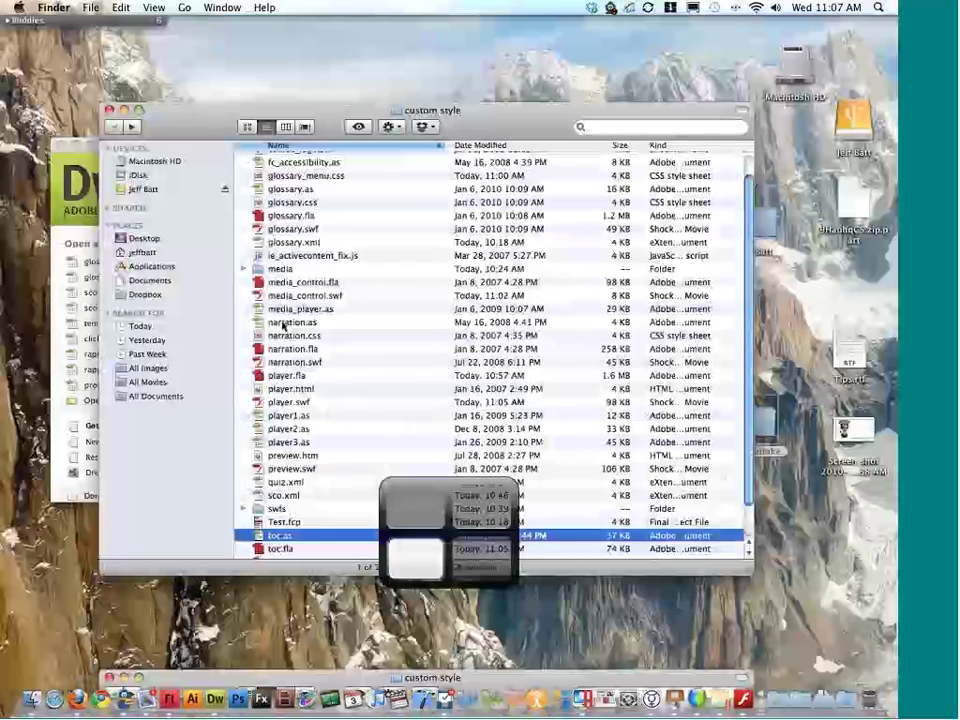
scroll(317, 505, "down", 1)
double_click(280, 422)
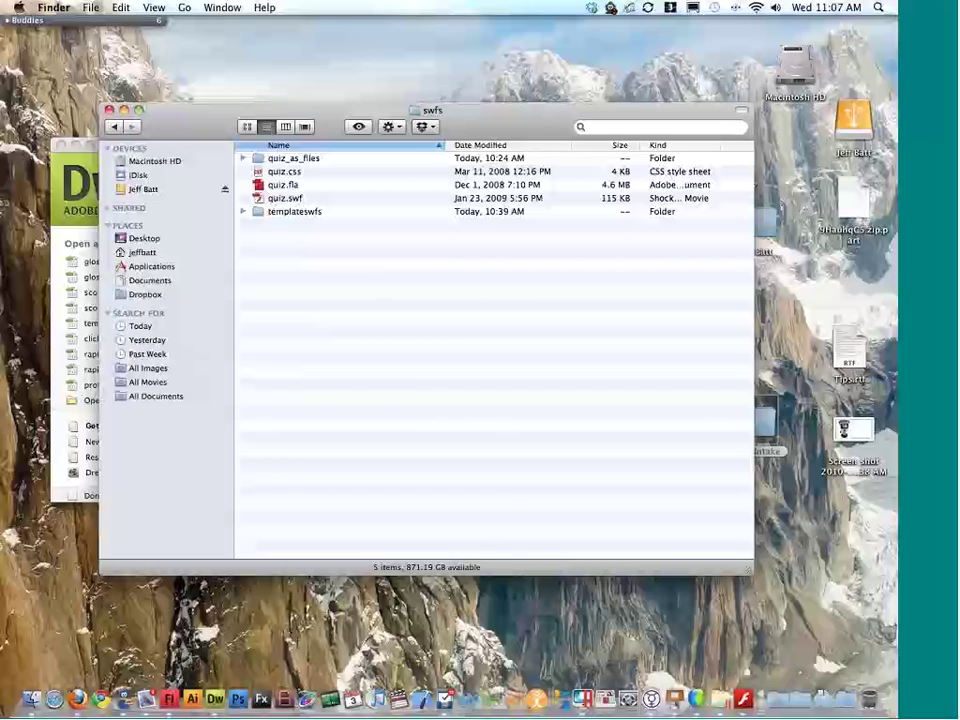
double_click(288, 212)
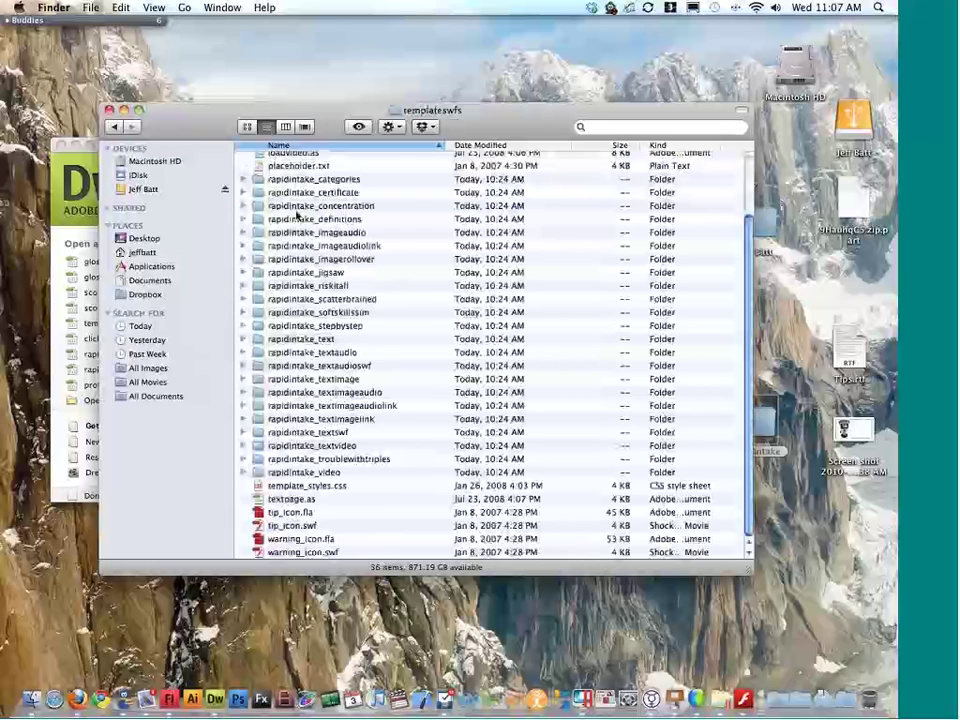
left_click(322, 487)
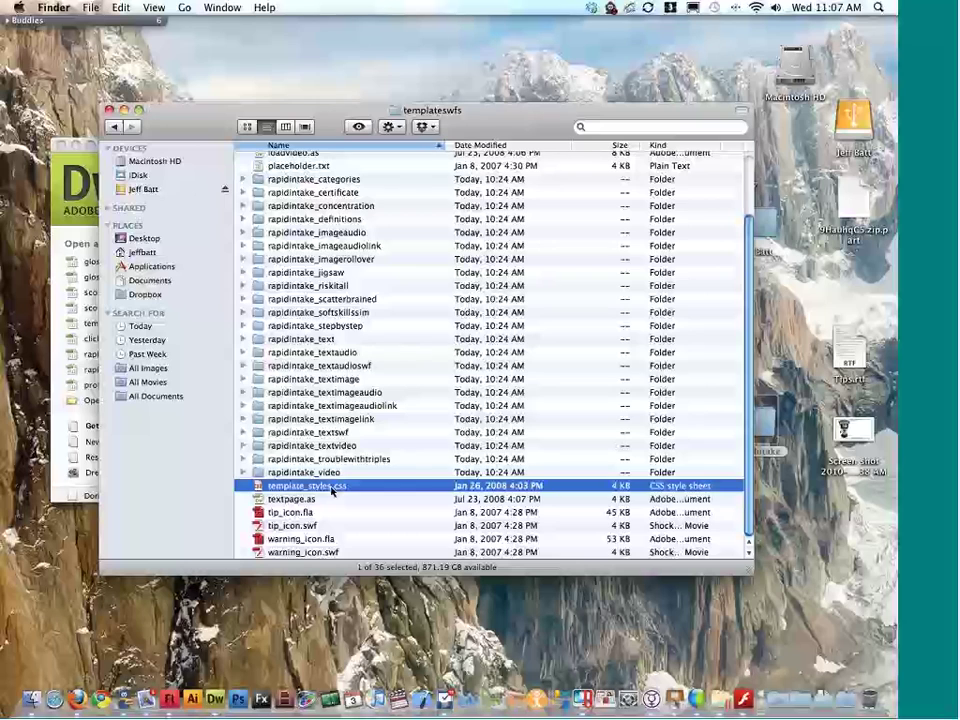
right_click(340, 488)
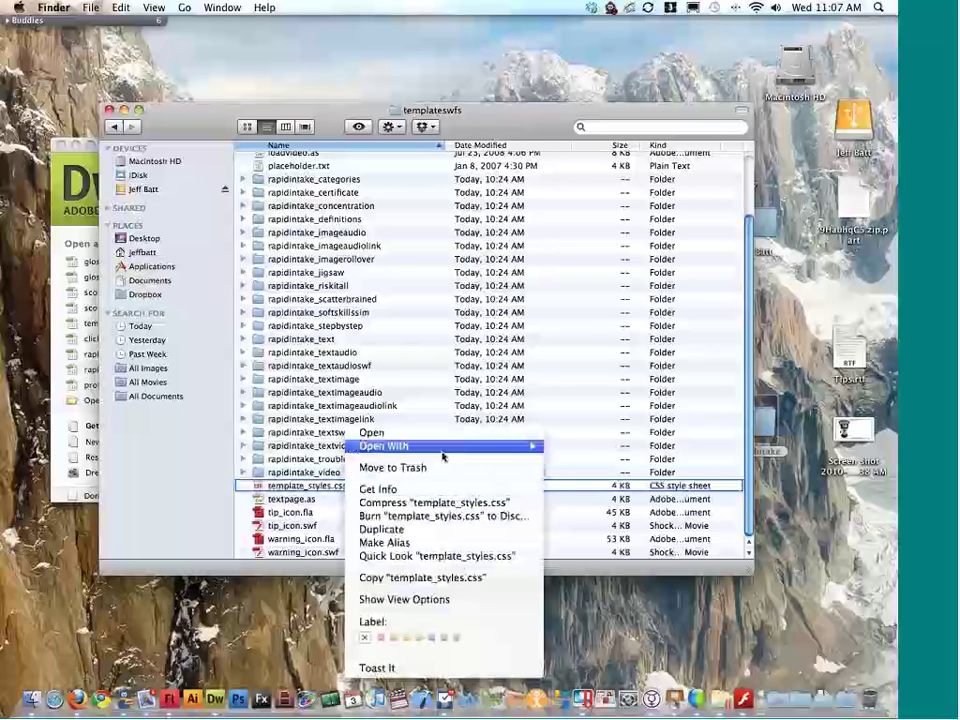
Step: Open template_styles.css in Dreamweaver CS4 and select the .pageText 12px font size
mouse_move(461, 455)
left_click(580, 468)
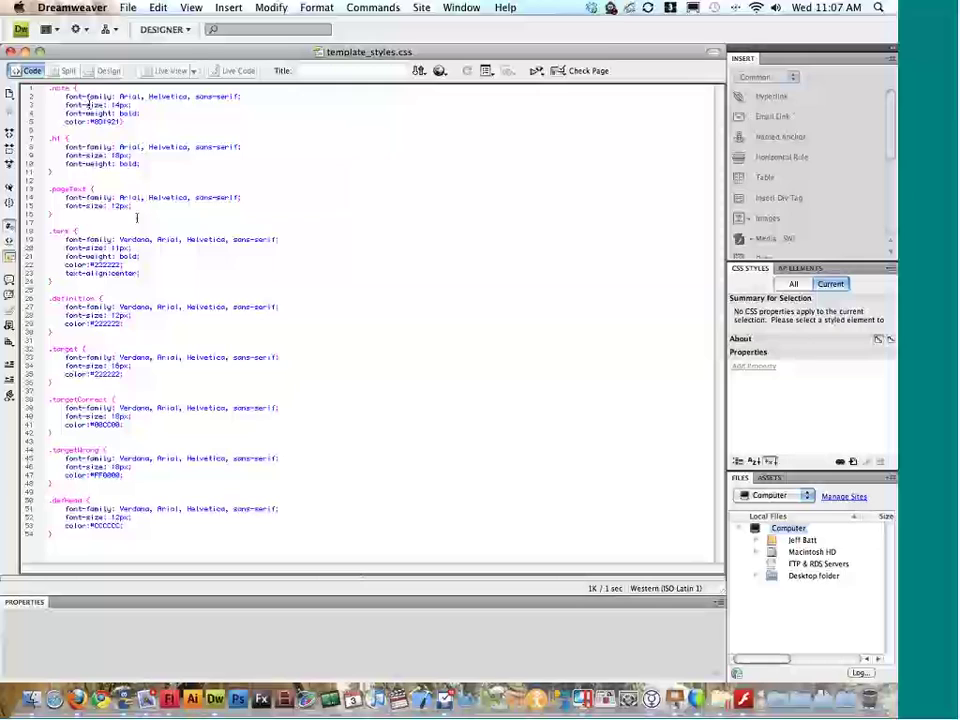
left_click(119, 206)
left_click_drag(131, 206, 111, 206)
left_click_drag(53, 190, 89, 190)
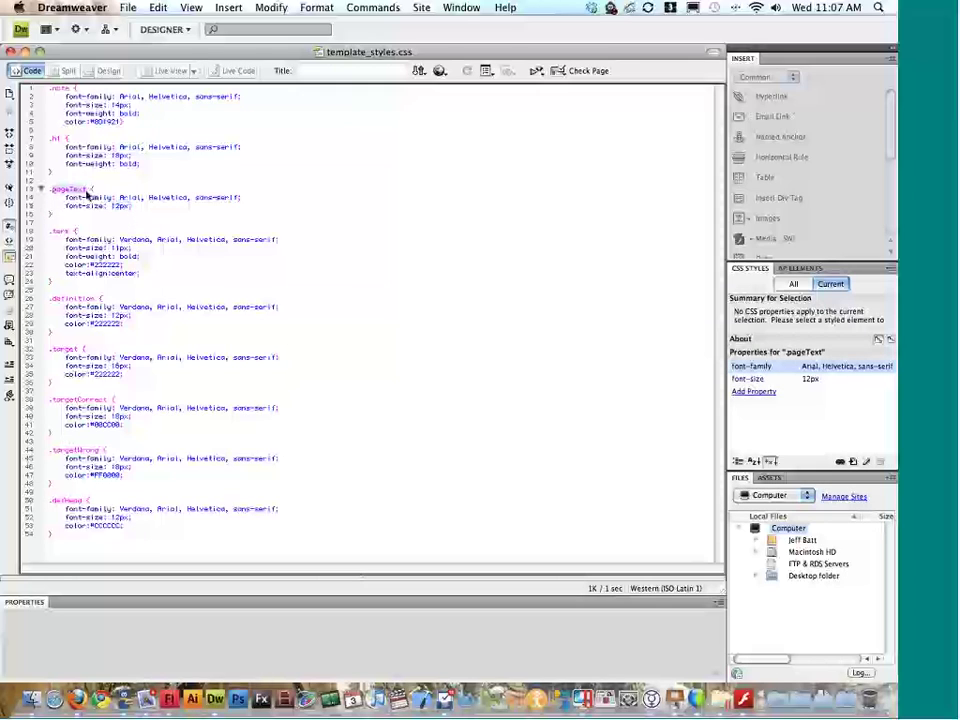
double_click(120, 206)
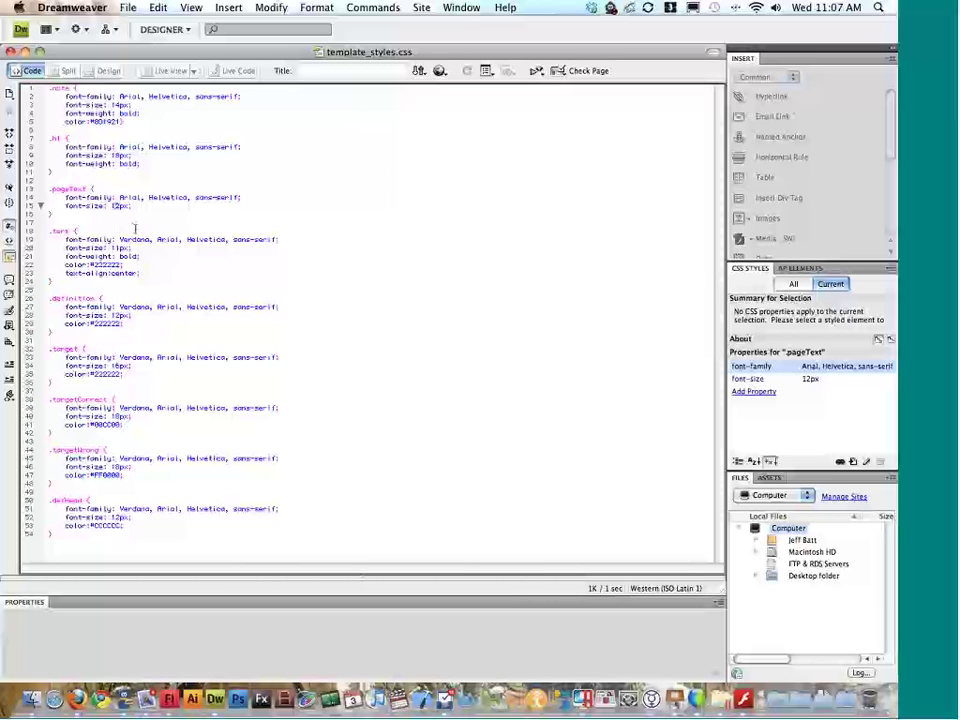
Step: Set .pageText font size to 8px, save the stylesheet, and test the course player in Flash
key("super+z")
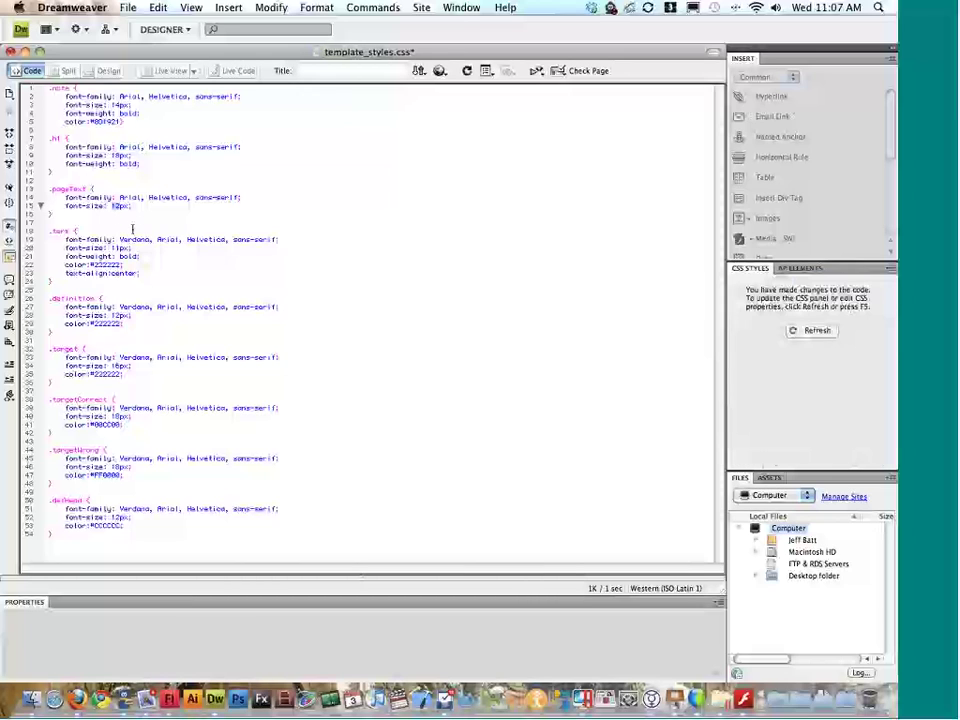
key("super+s")
key("ctrl+Right")
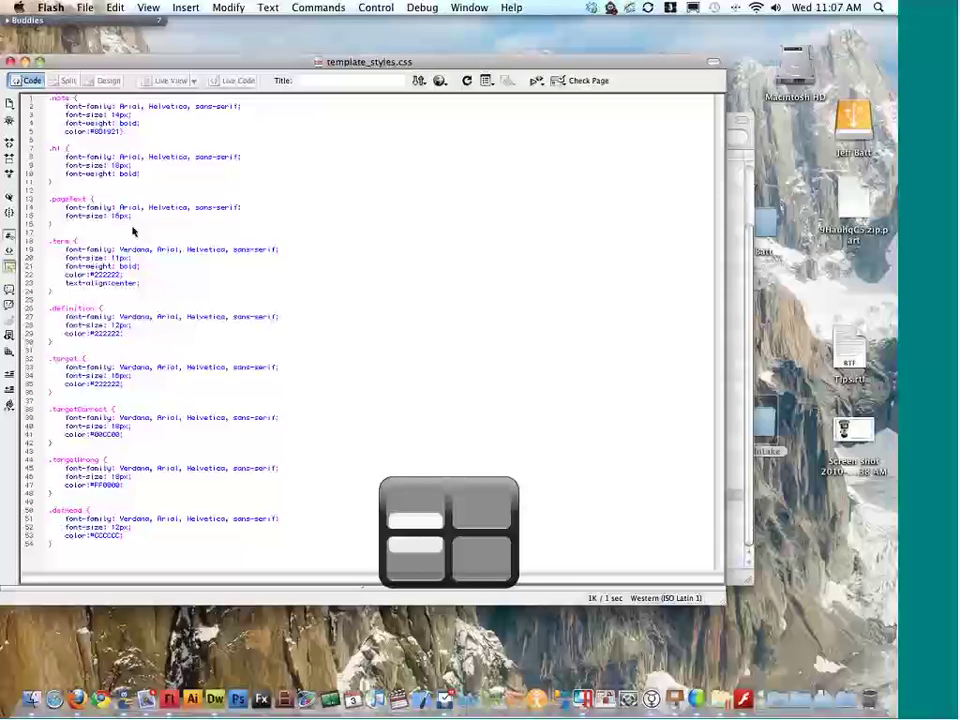
key("super+Return")
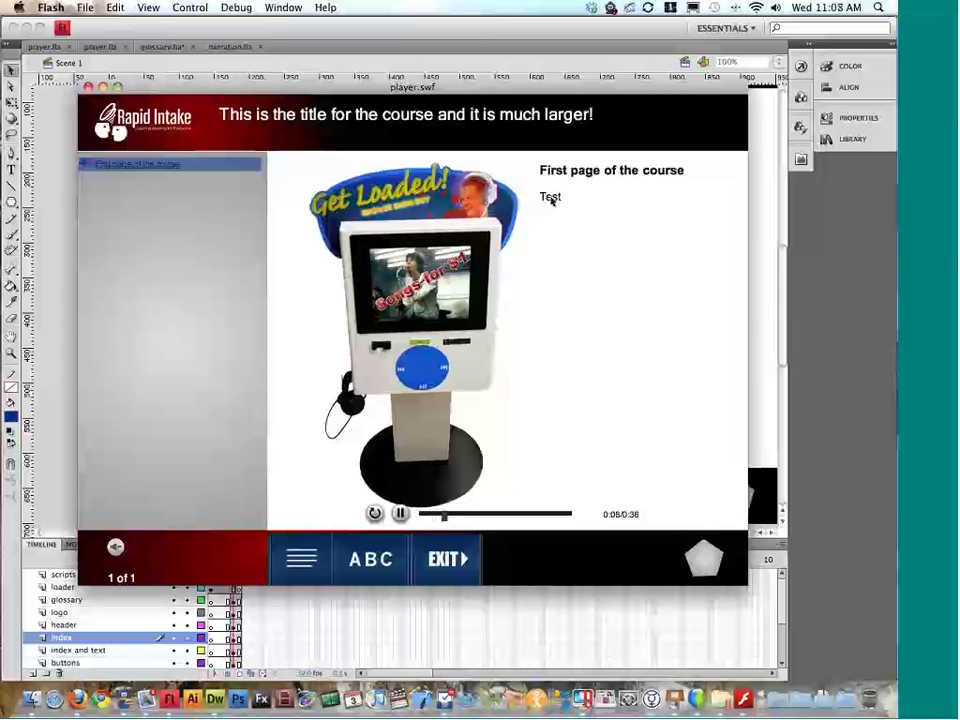
Step: Retest the course player to check the smaller page text, then return to Dreamweaver
key("super+w")
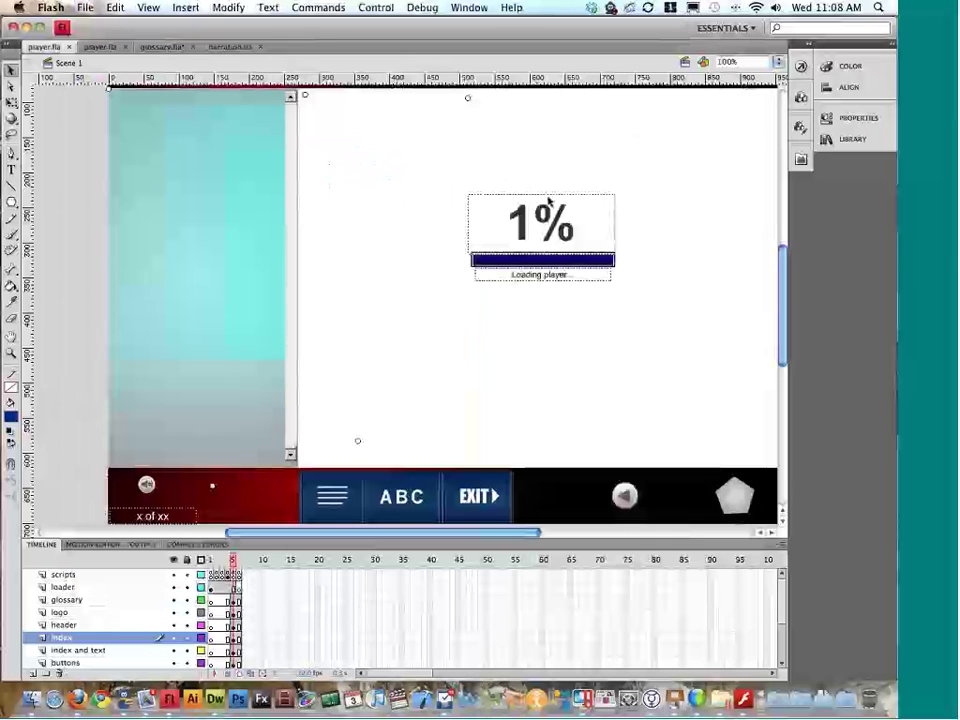
key("ctrl+Right")
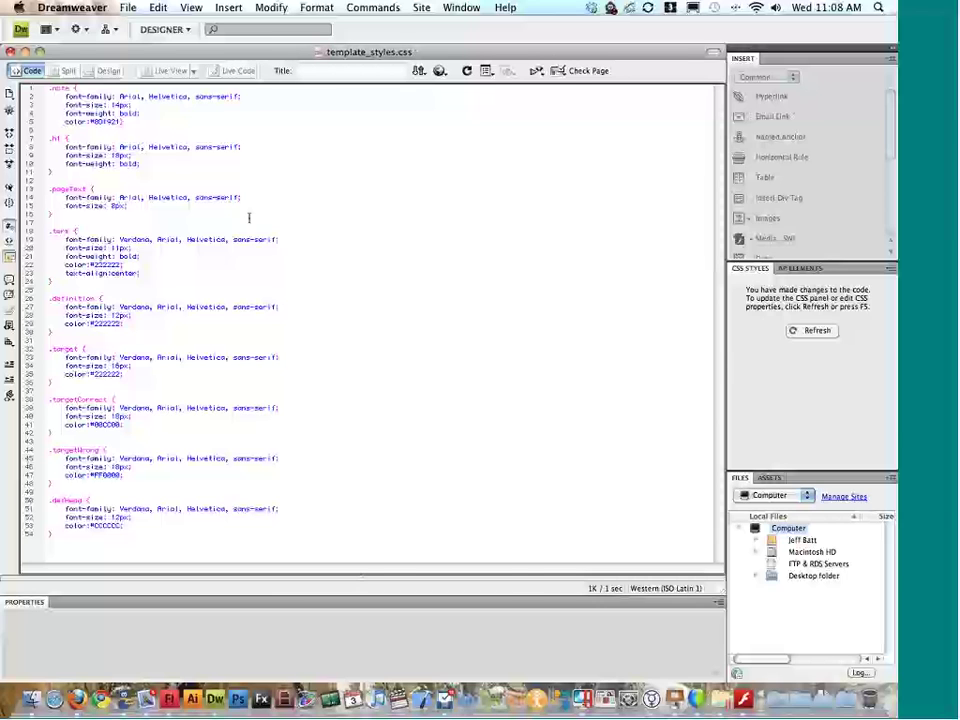
key("ctrl+Left")
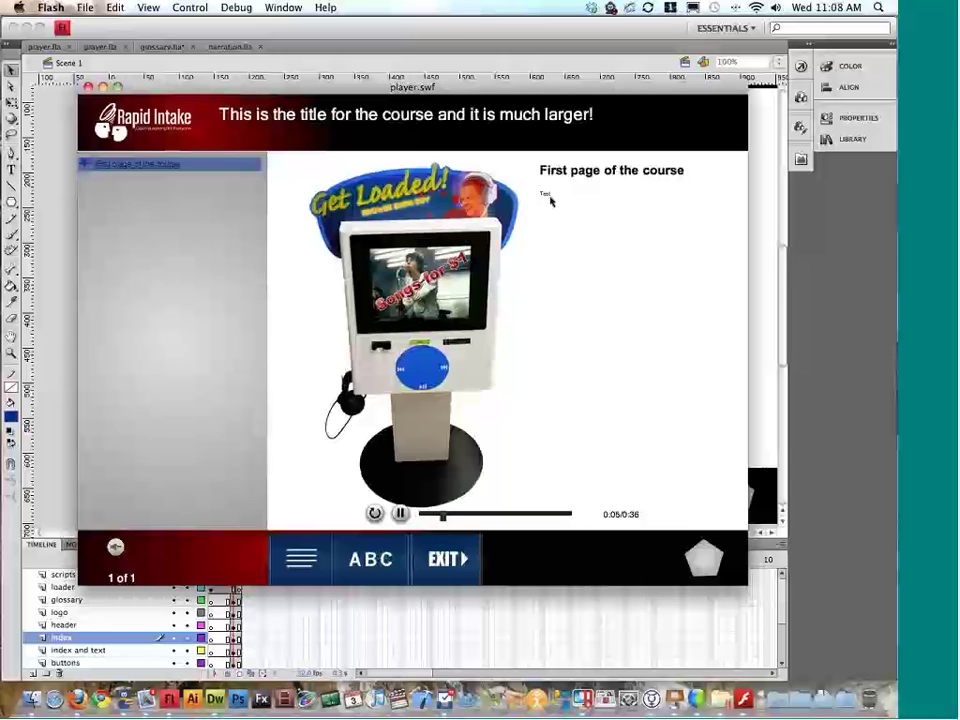
key("super+w")
key("super+Tab")
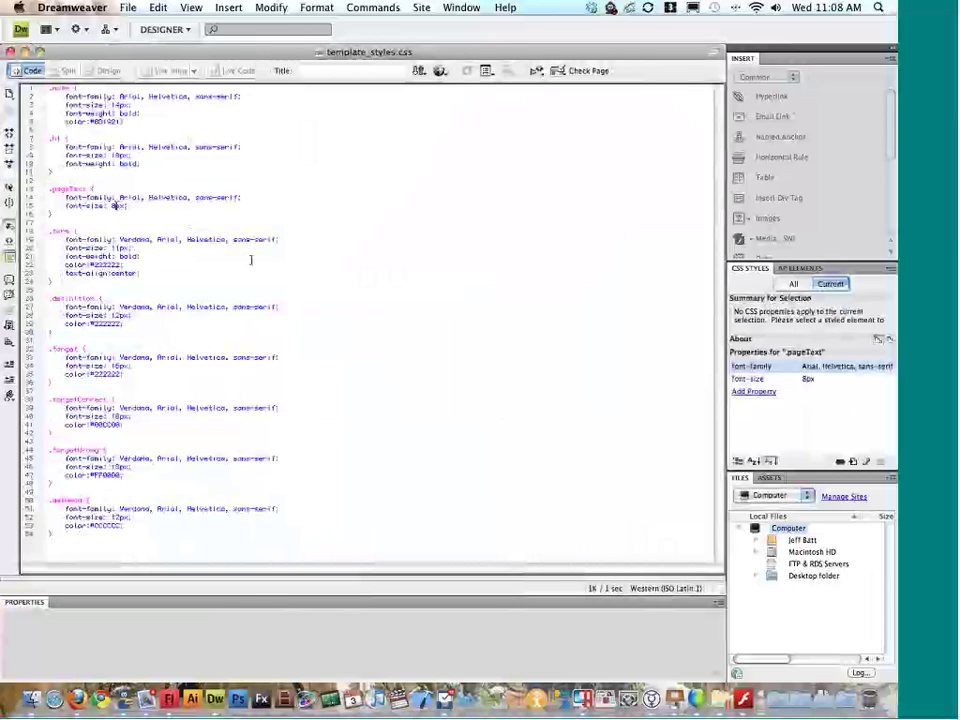
Step: Change the .pageText font size to 16 and close template_styles.css
type("16")
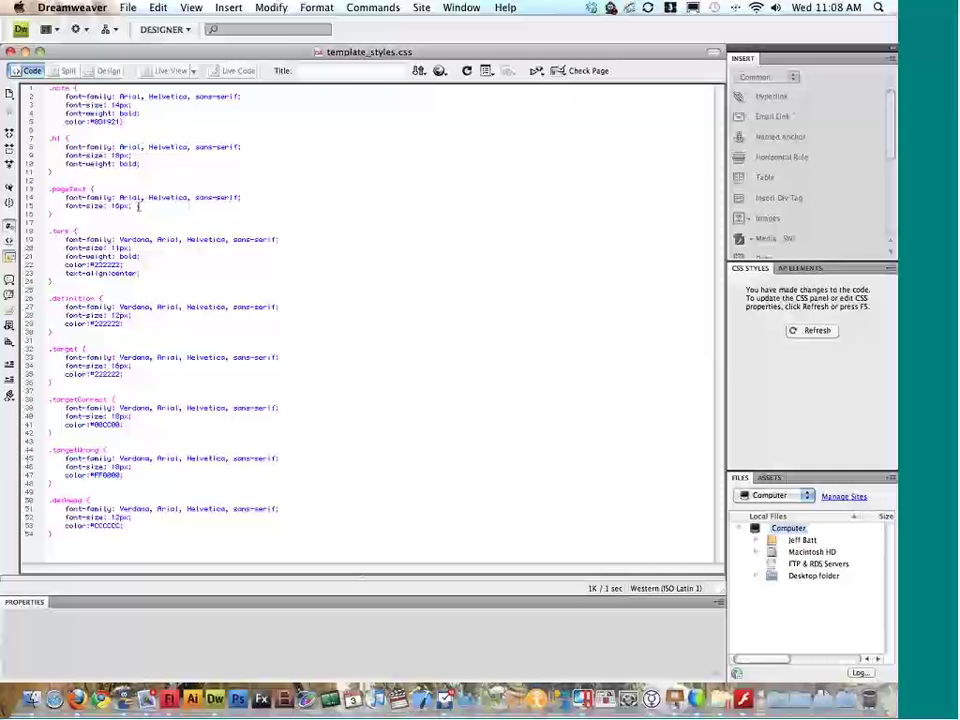
double_click(56, 140)
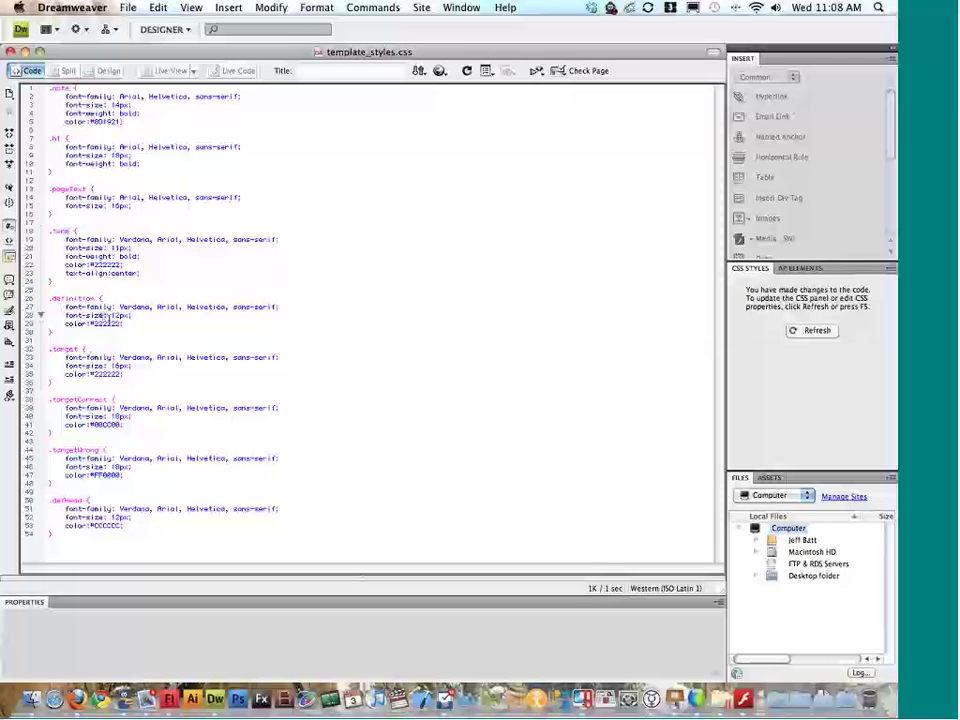
double_click(116, 366)
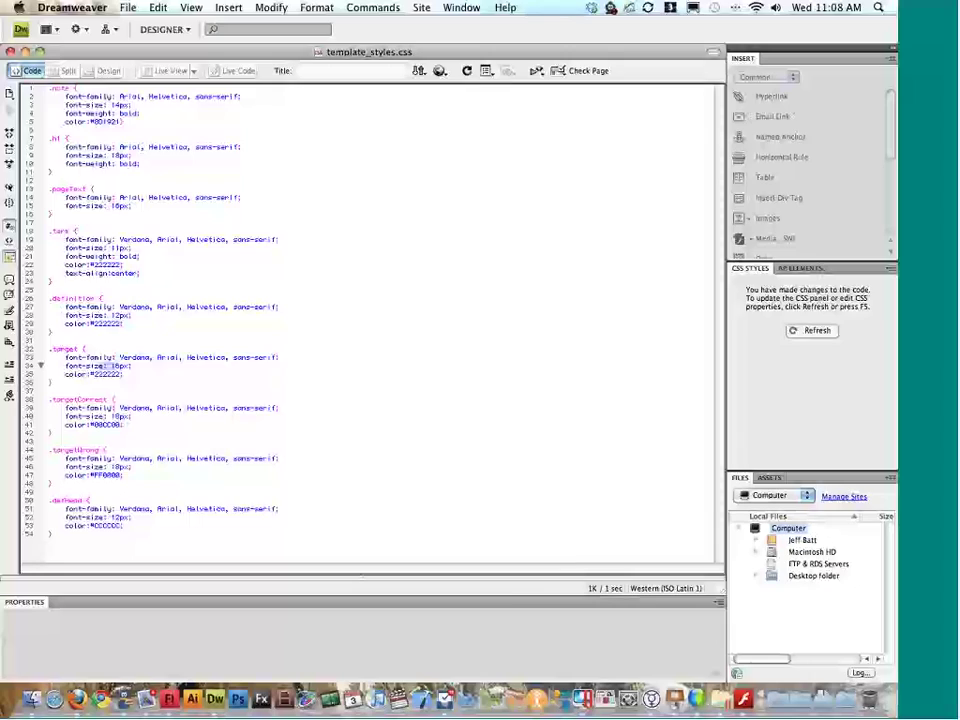
key("super+w")
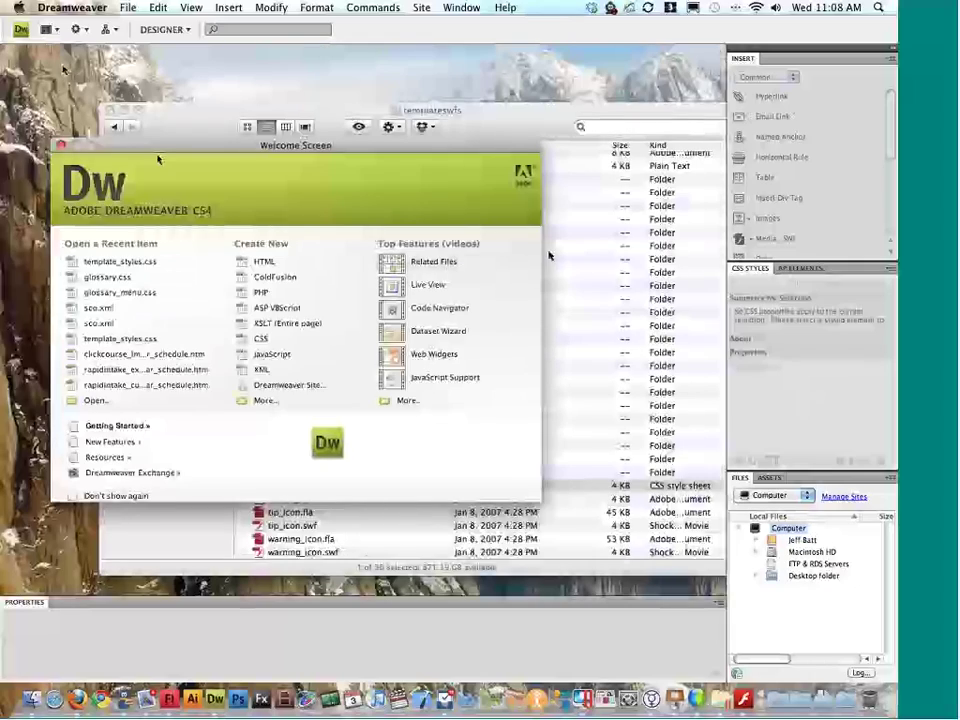
left_click(596, 247)
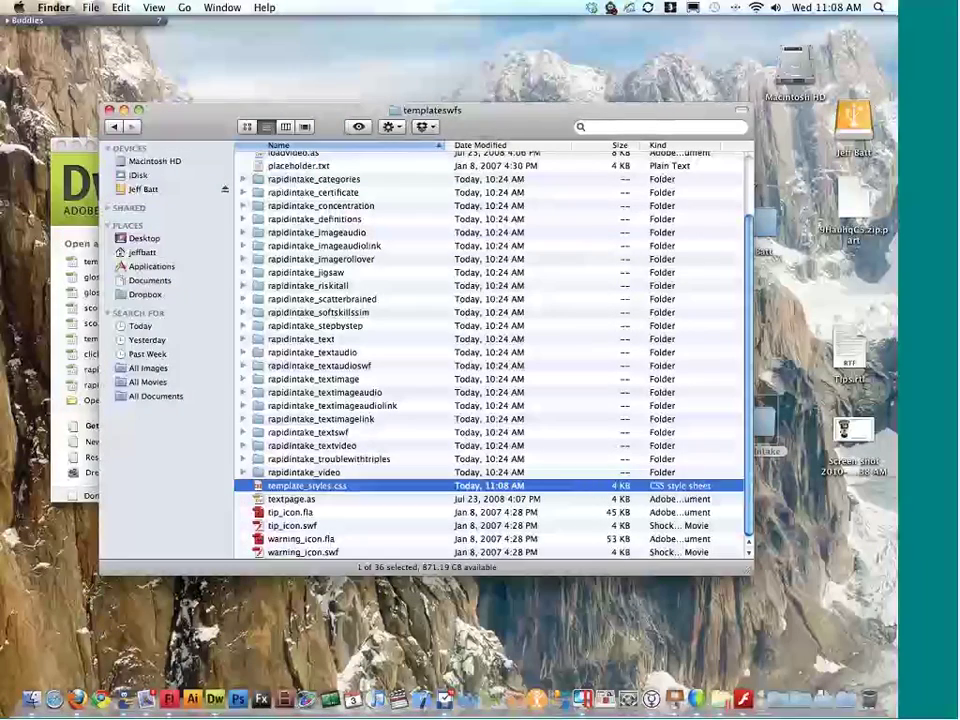
scroll(454, 315, "up", 3)
scroll(454, 315, "down", 3)
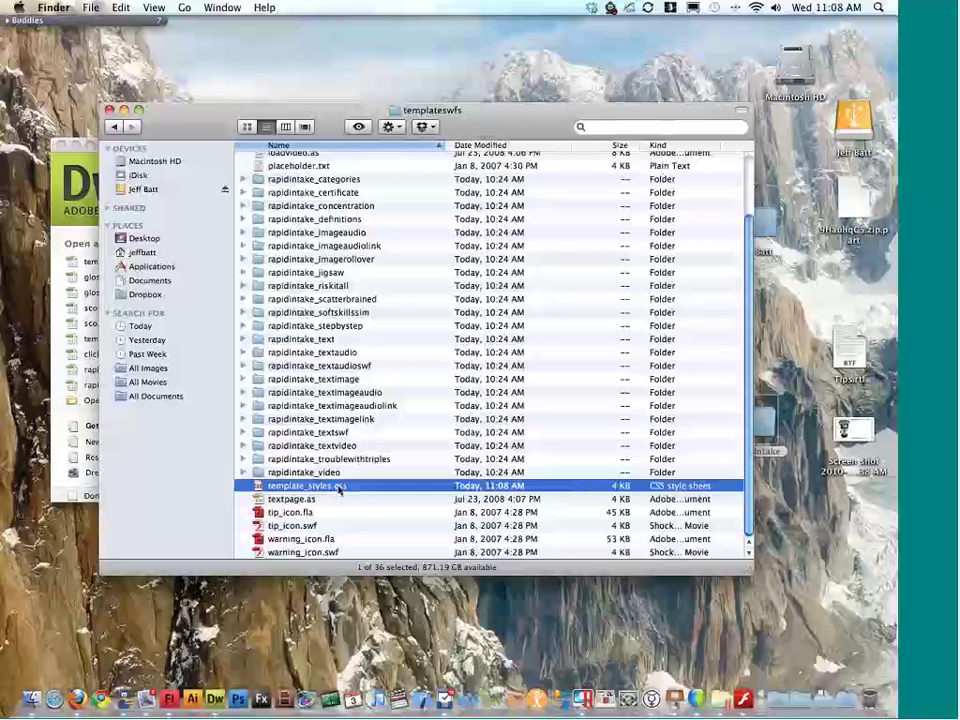
left_click_drag(340, 485, 341, 270)
Step: Scroll around player.fla's stage in Flash, then move to the desktop Space showing templateswfs
key("ctrl+Right")
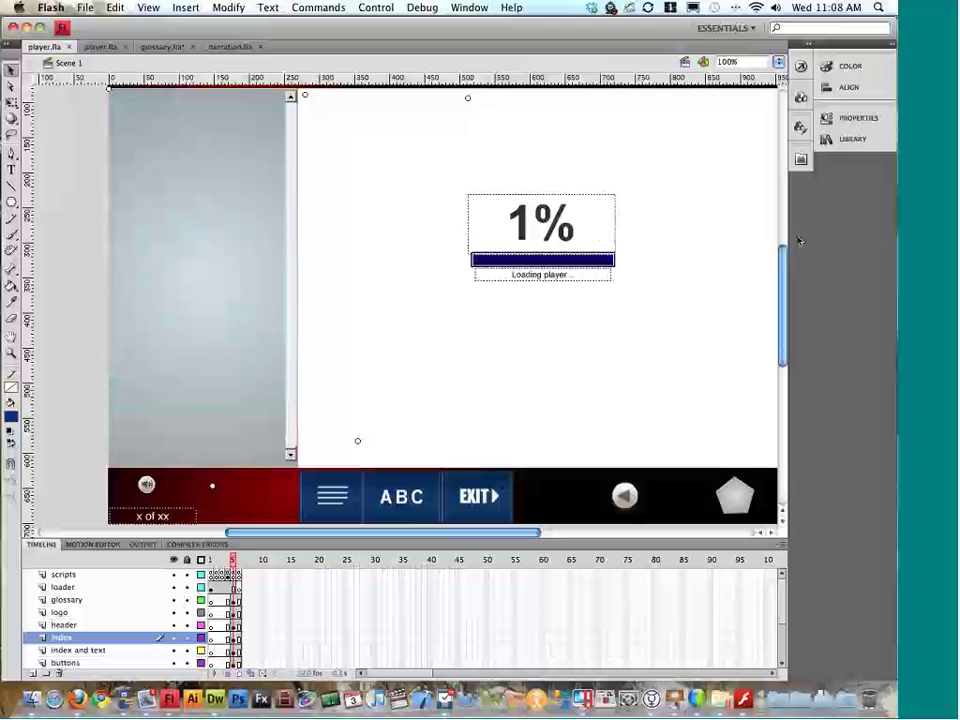
scroll(743, 306, "left", 2)
scroll(743, 306, "down", 2)
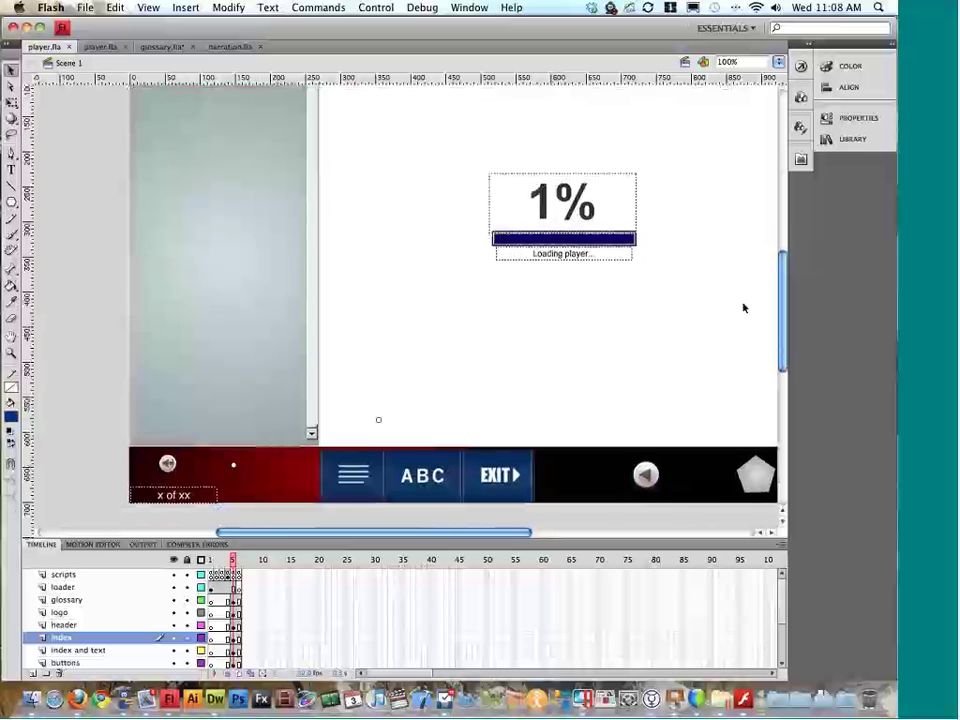
scroll(743, 306, "up", 5)
scroll(743, 306, "down", 4)
scroll(743, 306, "right", 2)
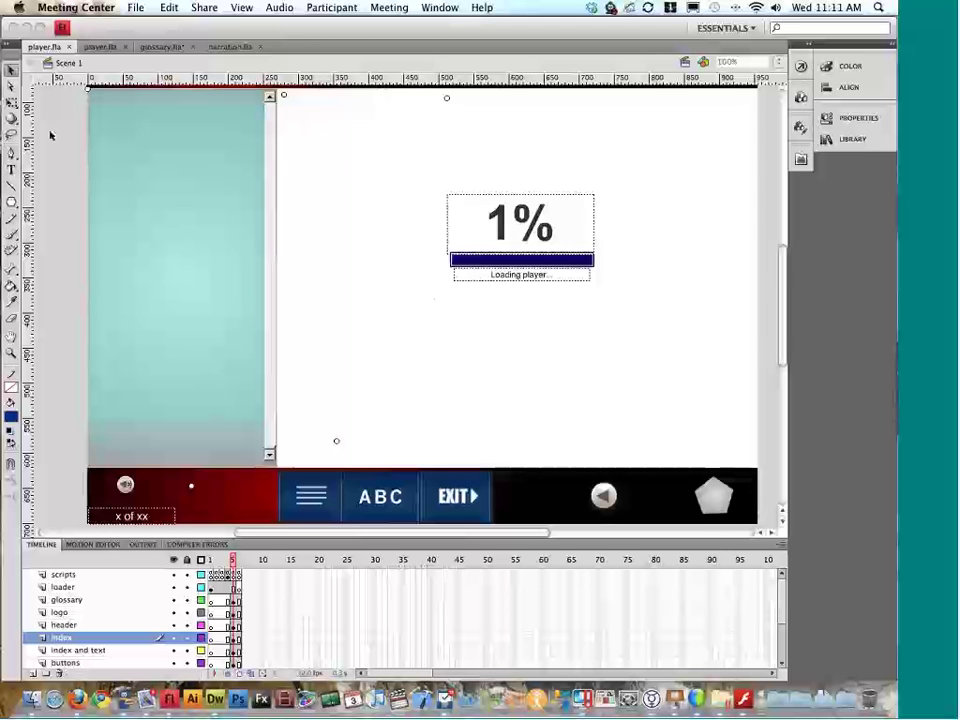
key("ctrl+Down")
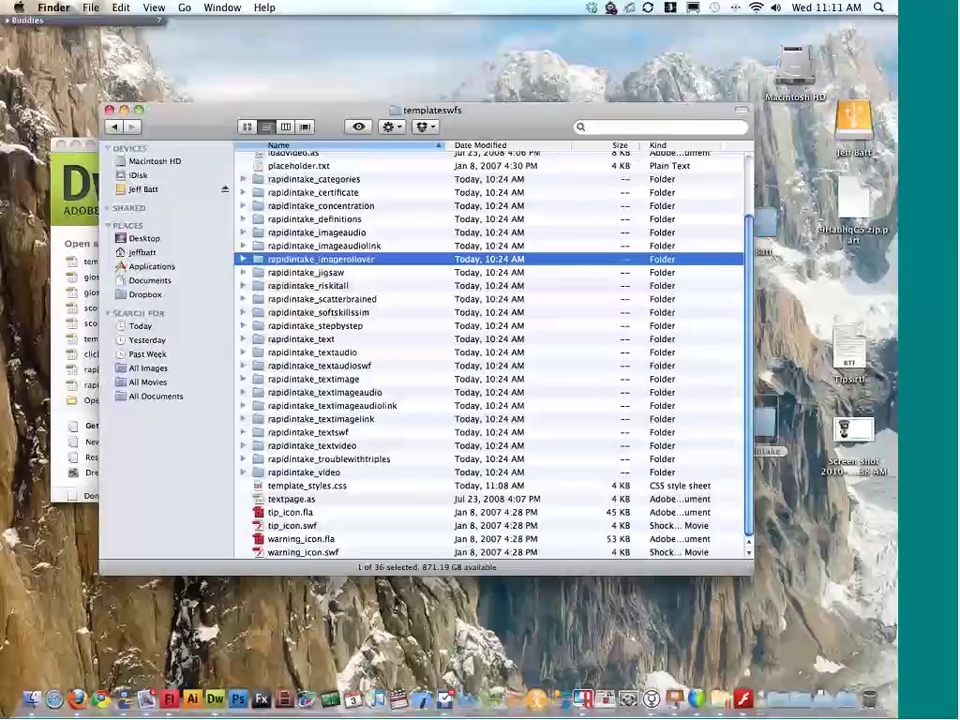
Step: Open tip_icon.fla in Flash and select the tip icon with its TIP label
left_click(292, 525)
double_click(290, 512)
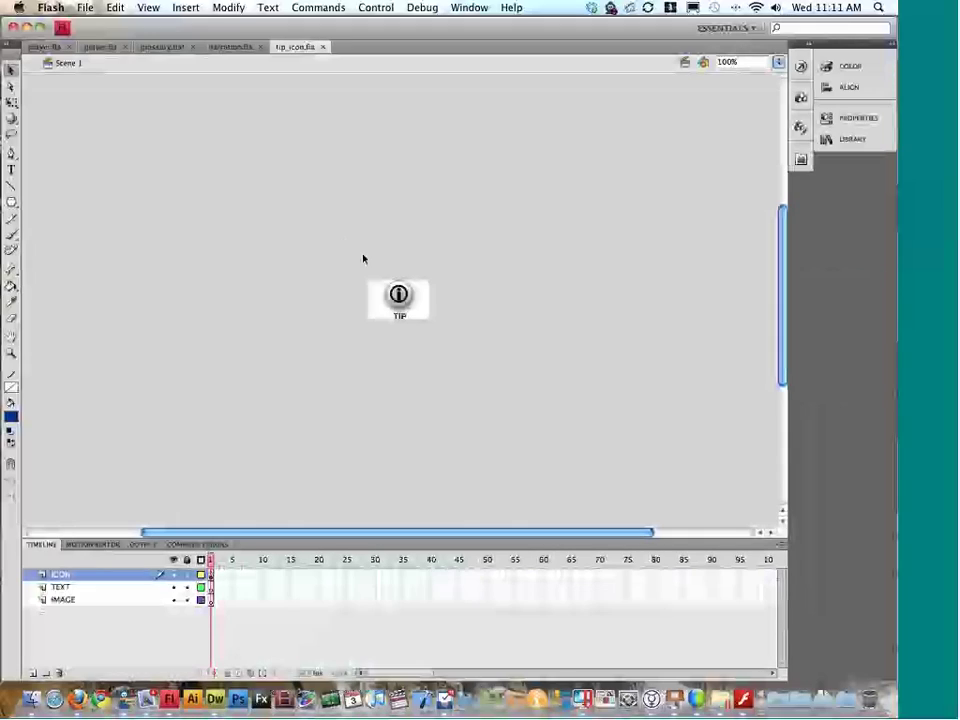
left_click_drag(362, 255, 481, 391)
Step: Navigate the Finder window back up from templateswfs to the custom style folder
key("super+Tab")
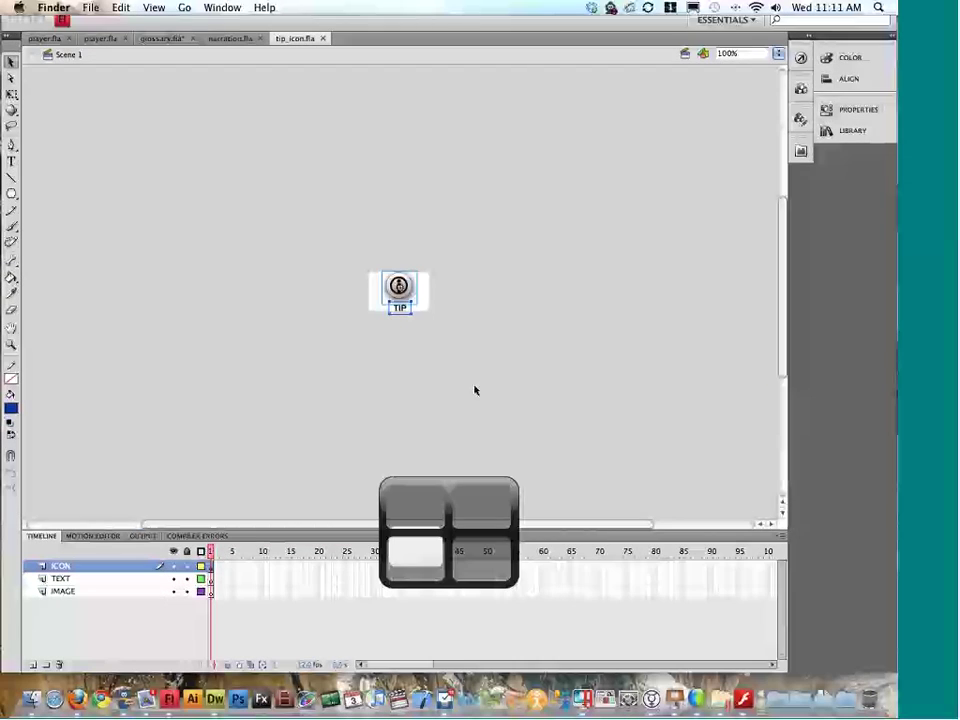
left_click(333, 272)
scroll(333, 272, "up", 3)
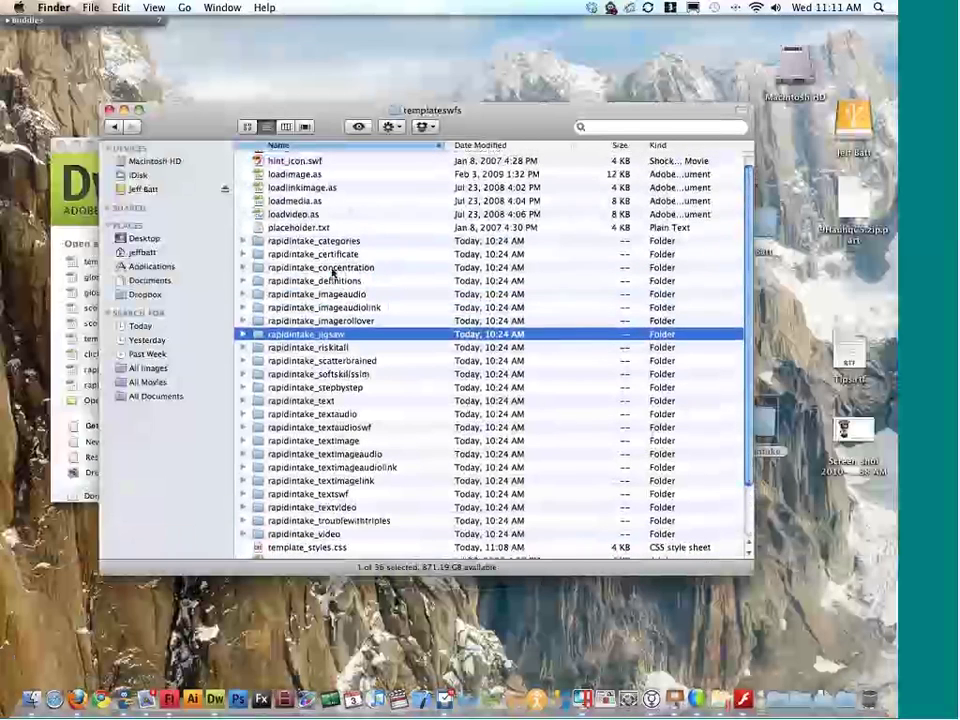
left_click(115, 128)
left_click(117, 128)
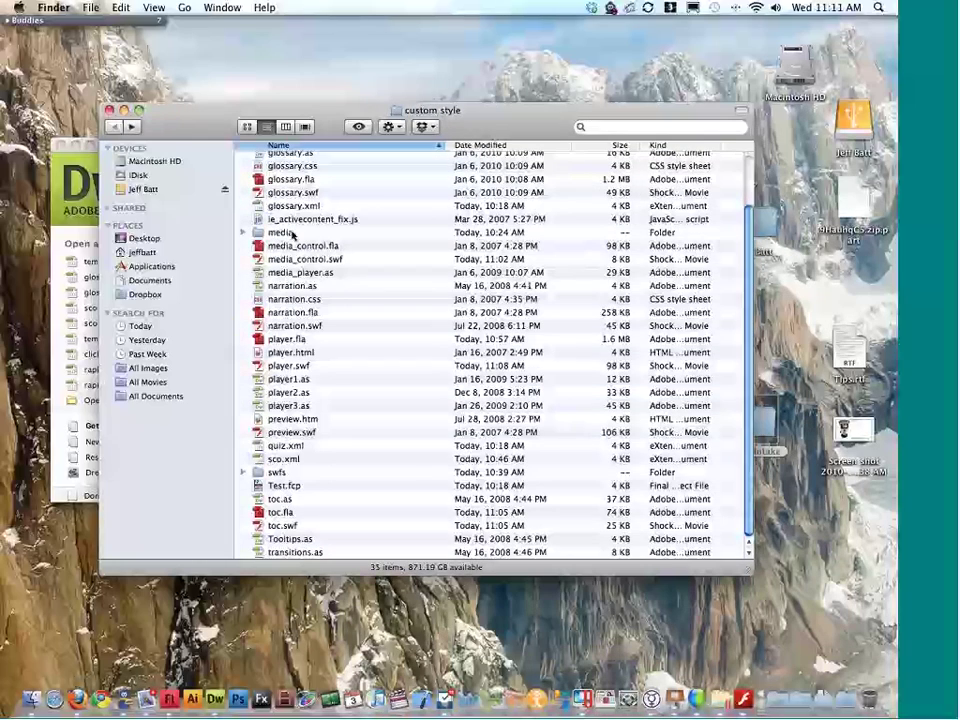
Step: Bring player.fla to the front in Flash, then switch to Firefox
key("super+Tab")
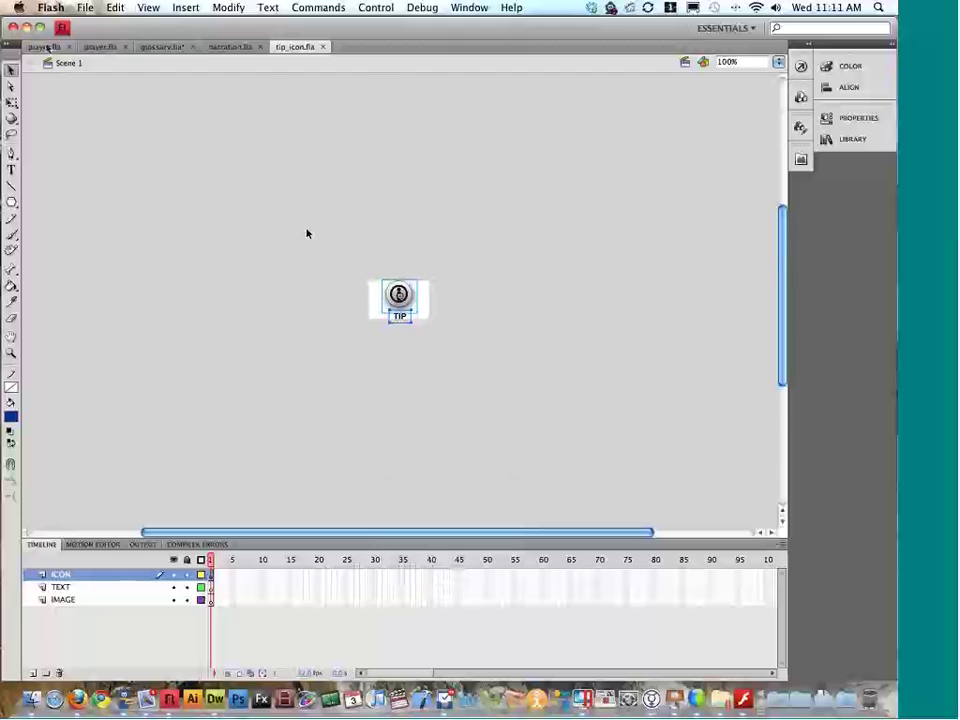
left_click(46, 47)
scroll(328, 197, "up", 5)
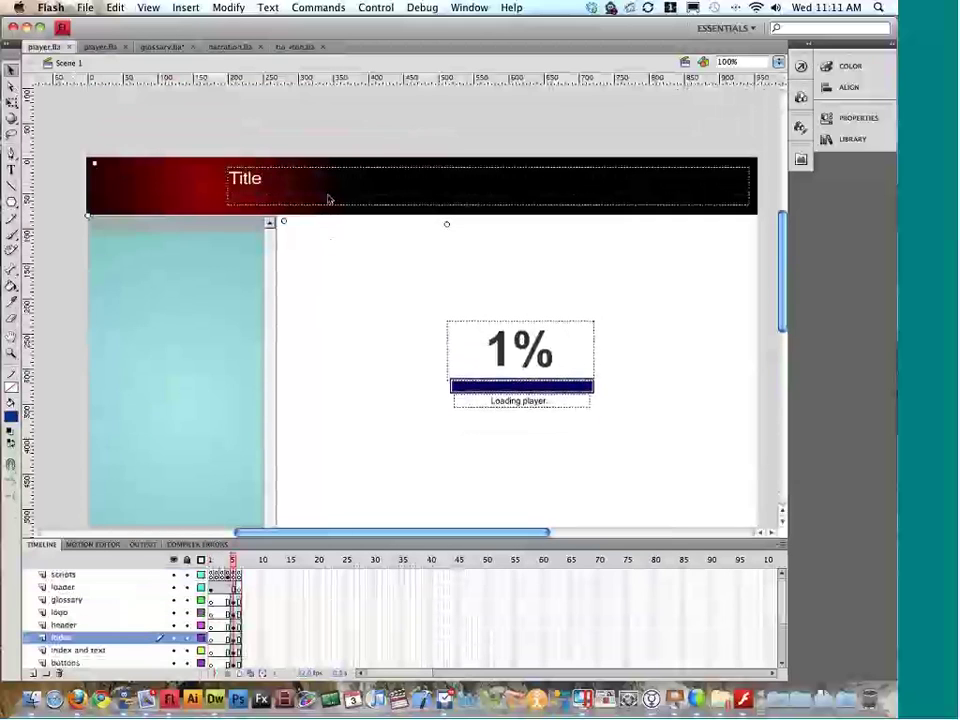
key("super+Tab")
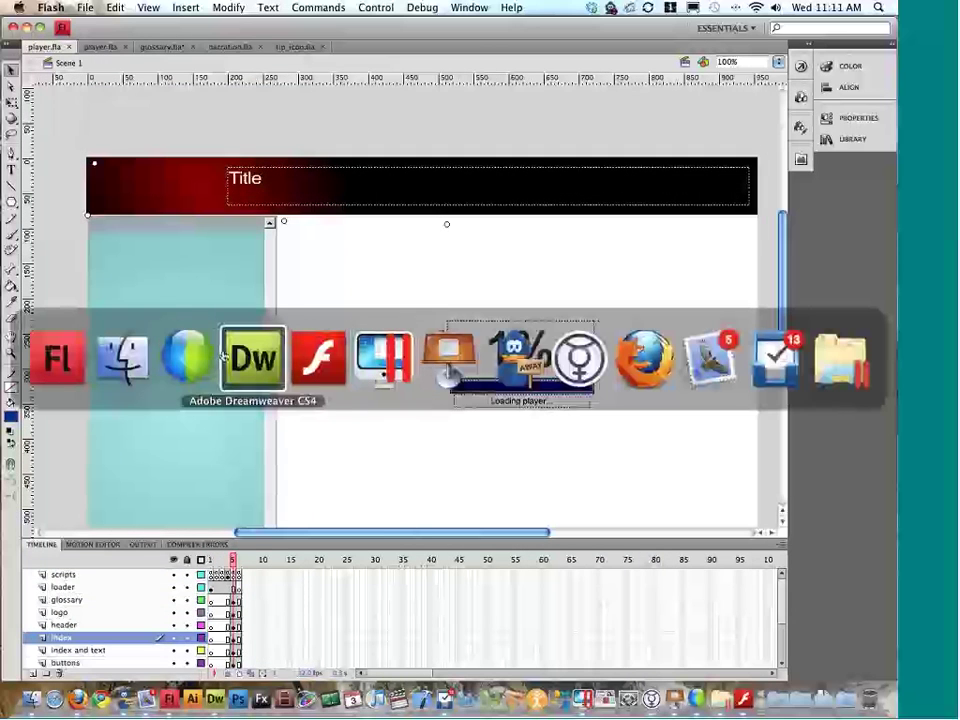
key("super+Tab")
key("super+Tab")
key("super+Tab")
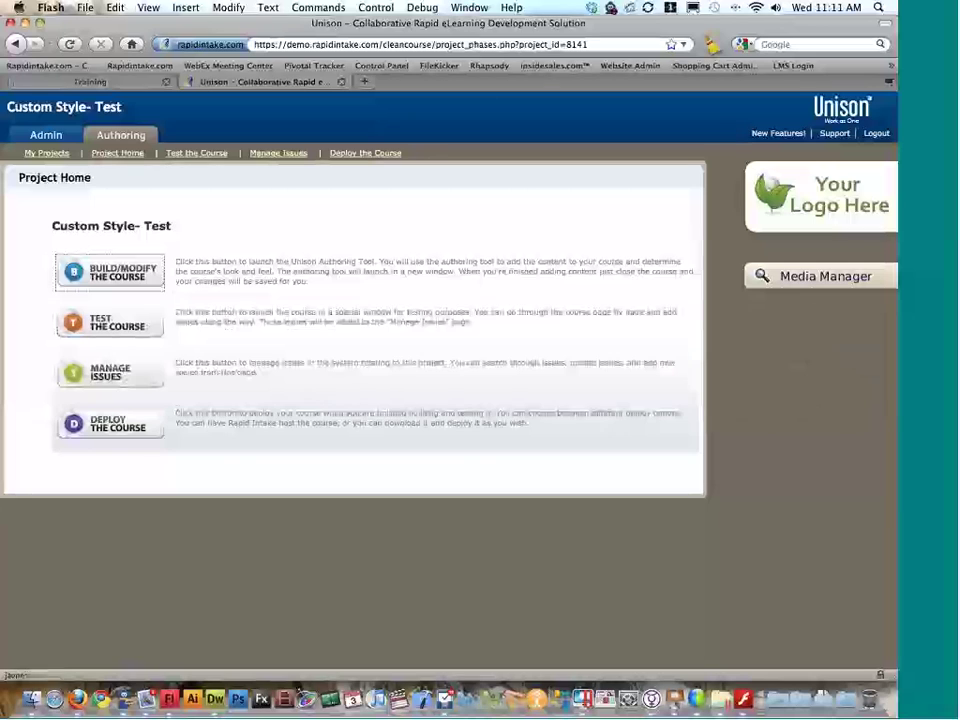
Step: On the Rapid Intake Training page, open Resources > Case Studies
left_click(364, 81)
key("super+w")
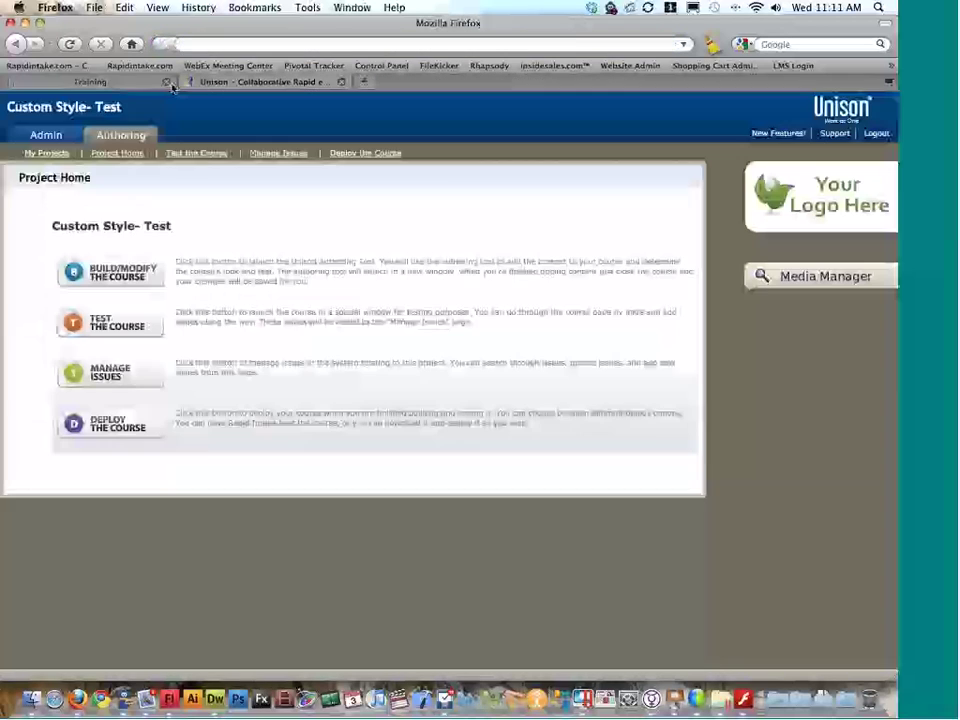
left_click(155, 86)
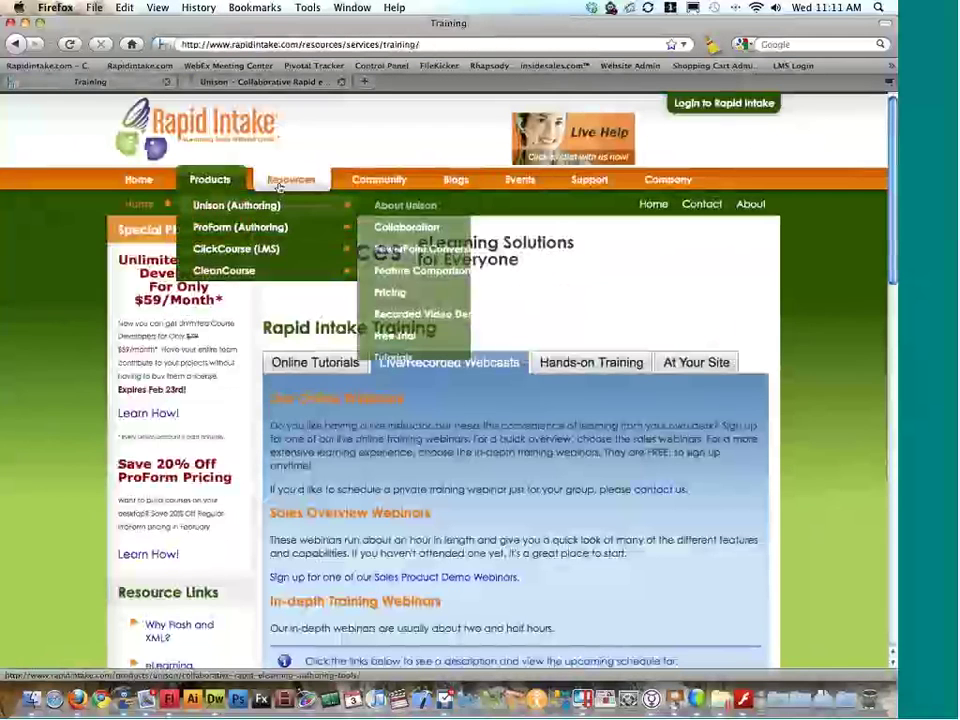
mouse_move(280, 186)
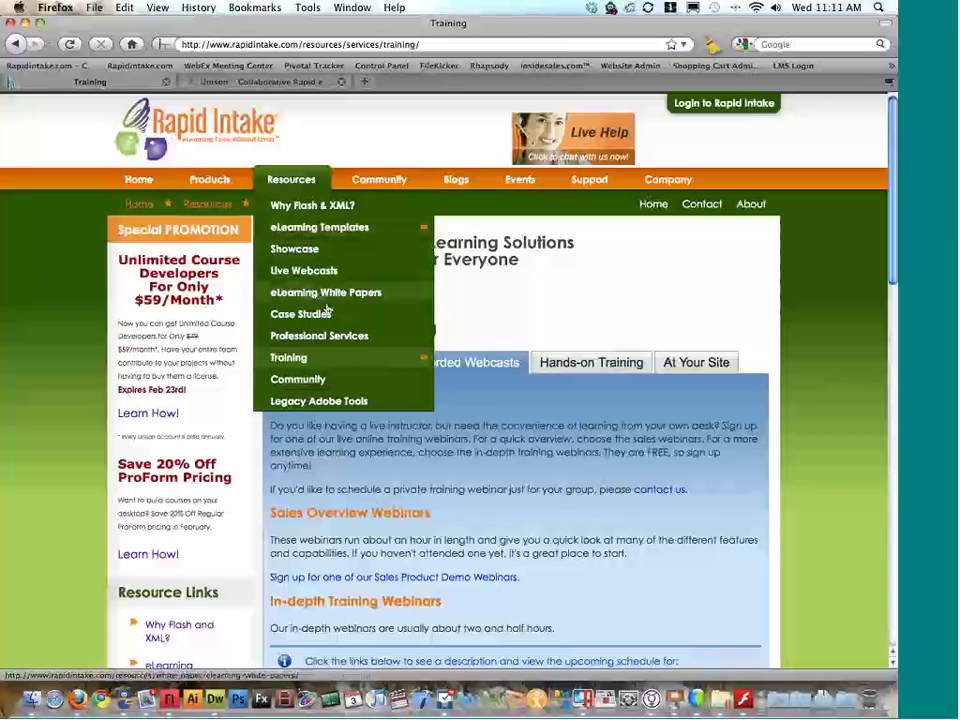
left_click(363, 331)
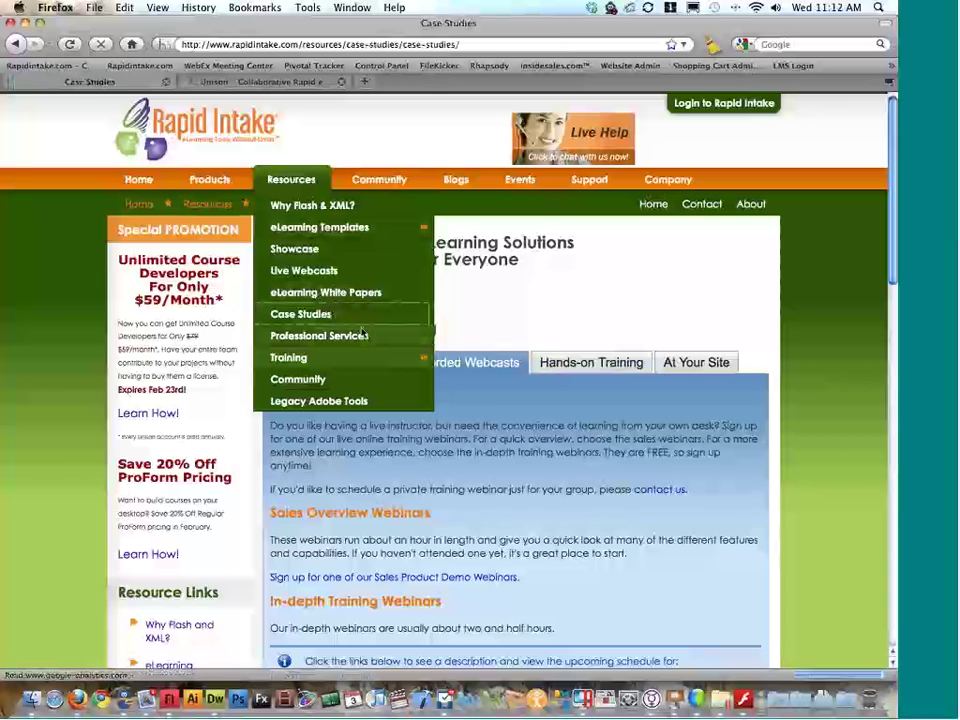
Step: Open the eLearning Showcase page and launch the Vonage demo course sample
scroll(360, 315, "up", 5)
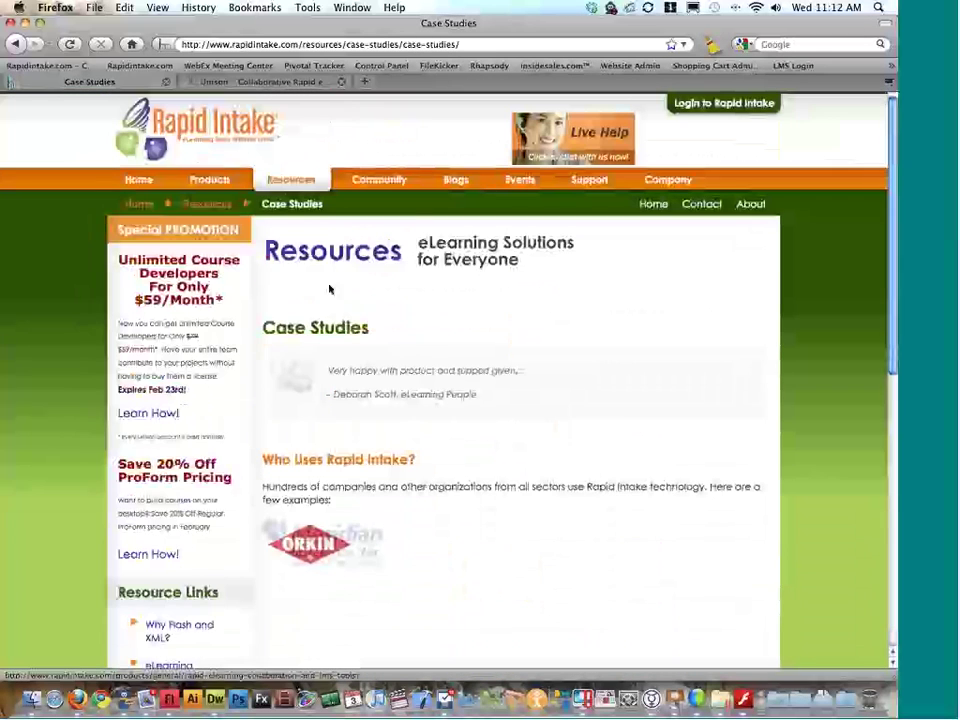
mouse_move(290, 182)
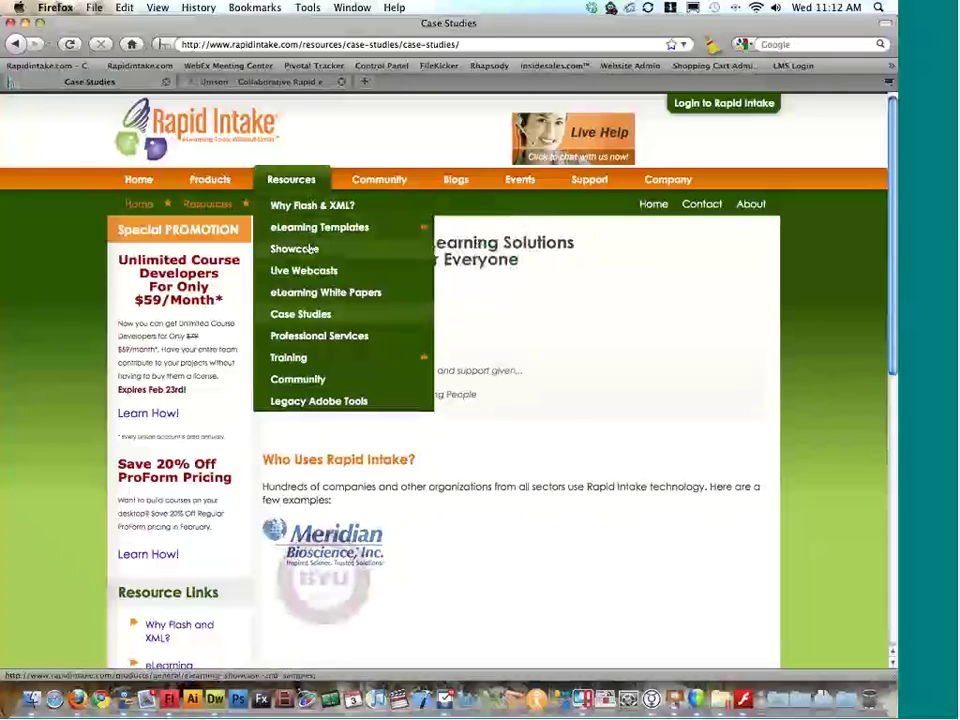
left_click(311, 250)
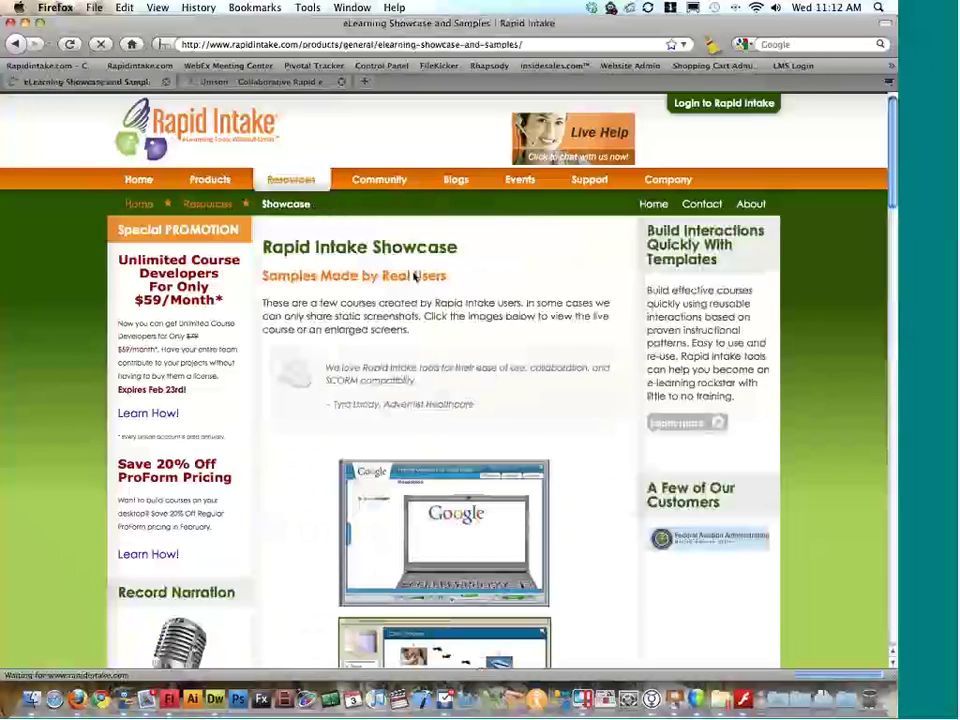
scroll(415, 274, "down", 10)
left_click(424, 261)
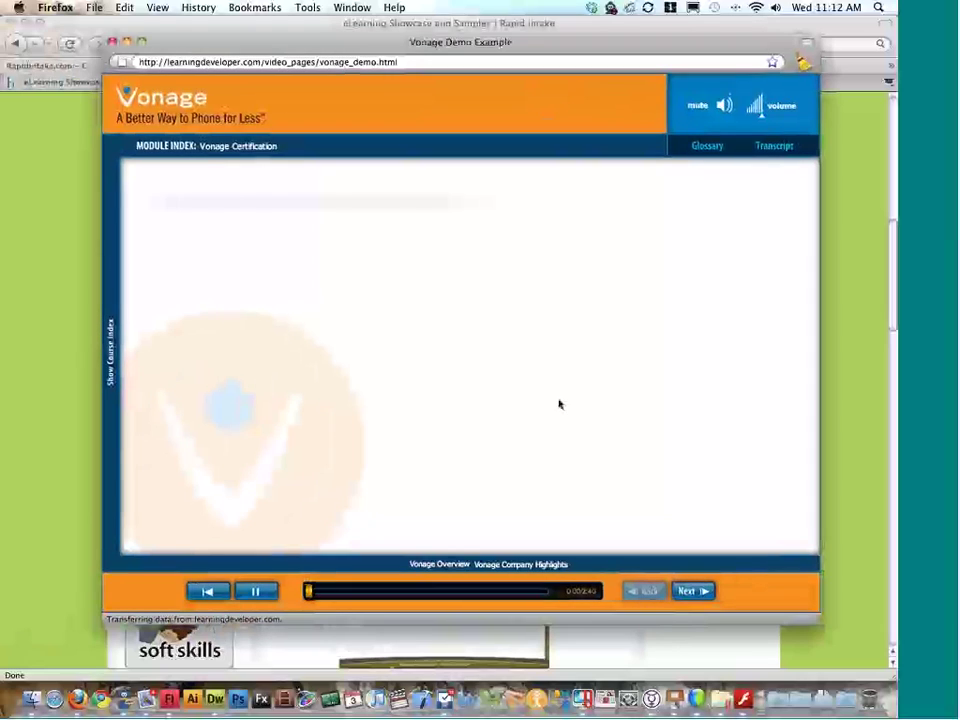
Step: Scrub the Vonage course's progress bar ahead to the Why Vonage? part and pause there
left_click(256, 591)
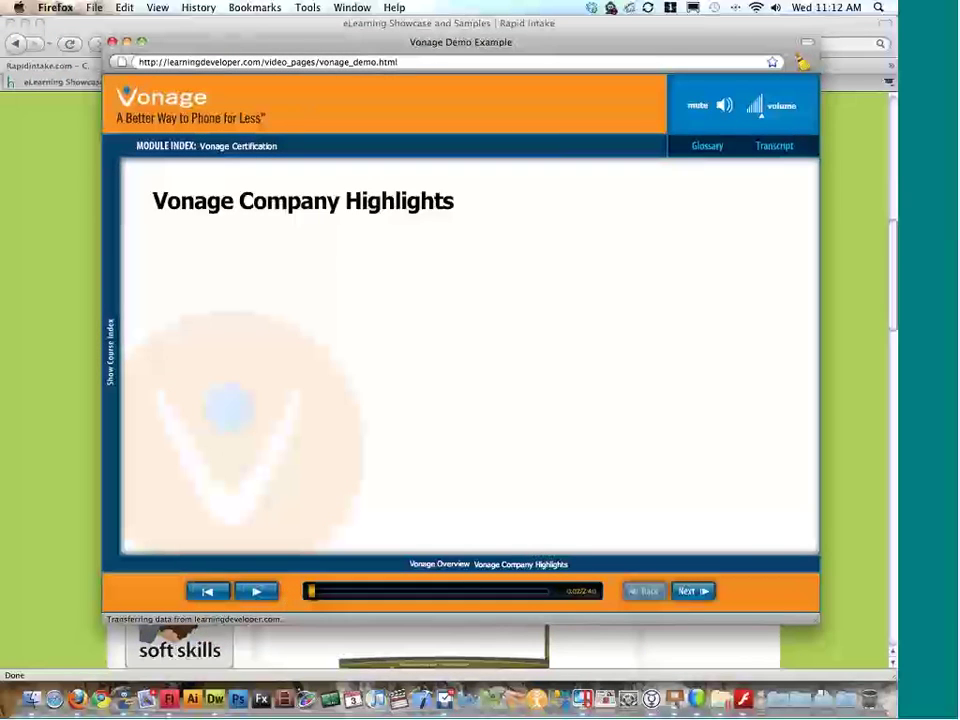
left_click(255, 592)
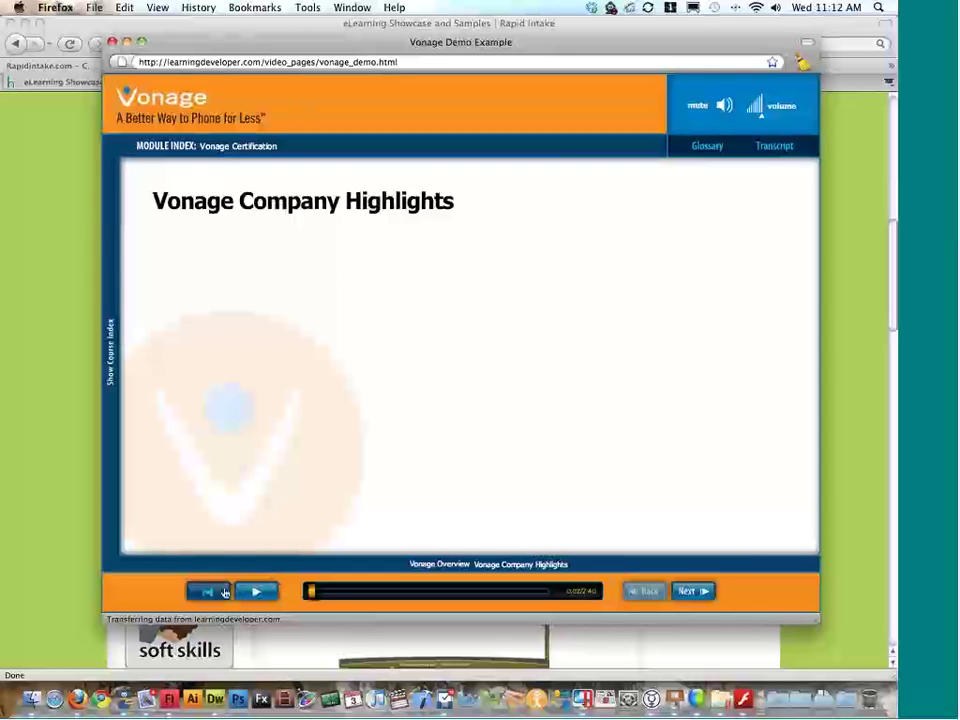
left_click_drag(313, 596, 444, 596)
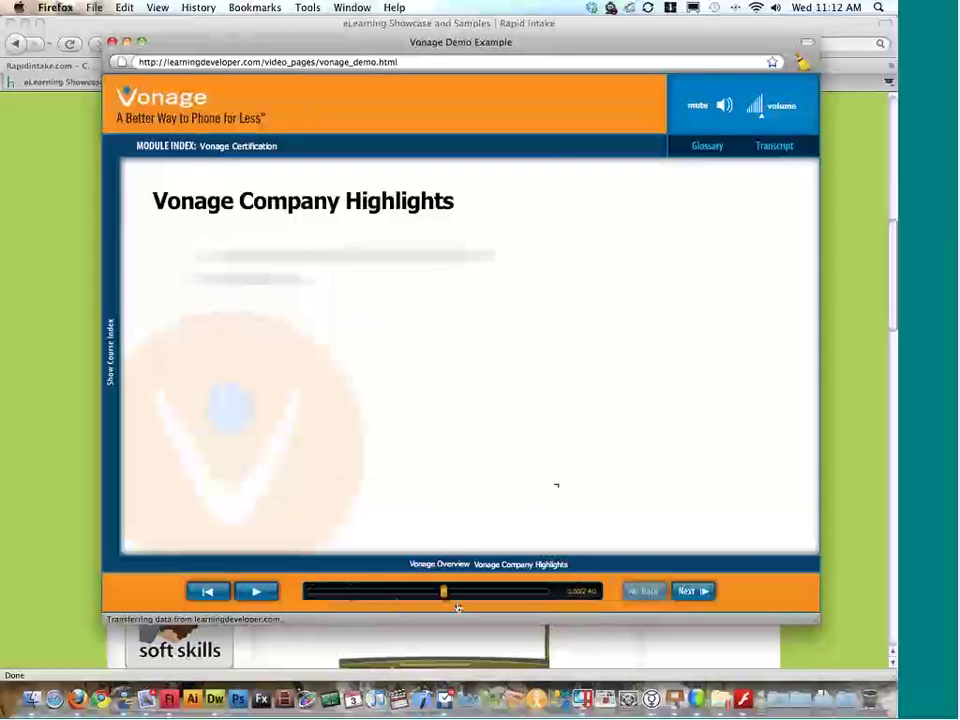
left_click(356, 592)
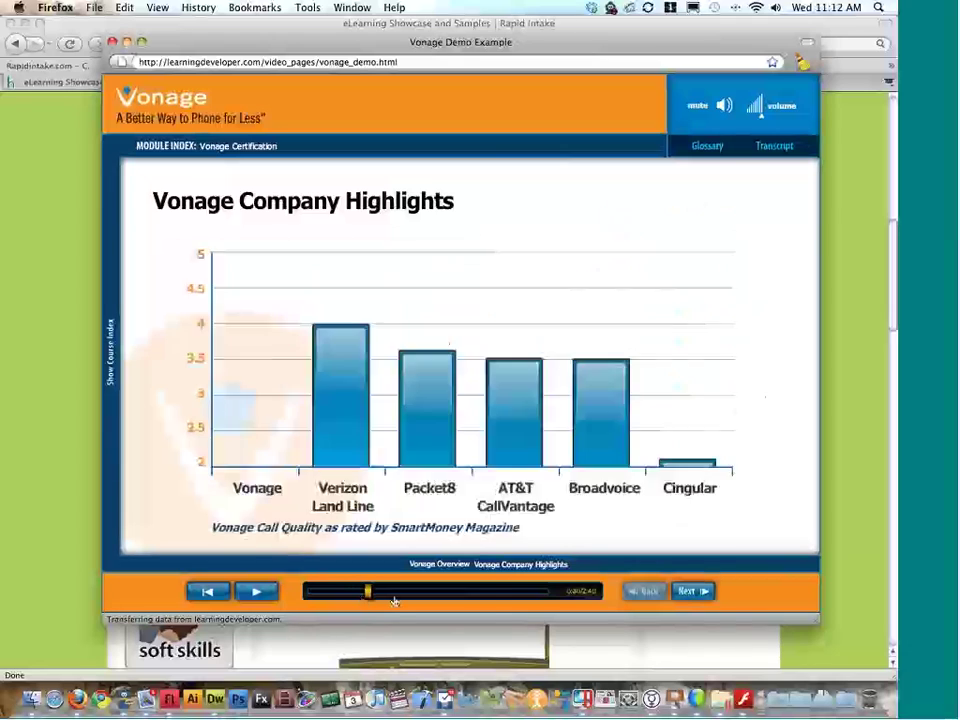
left_click(495, 592)
left_click(265, 591)
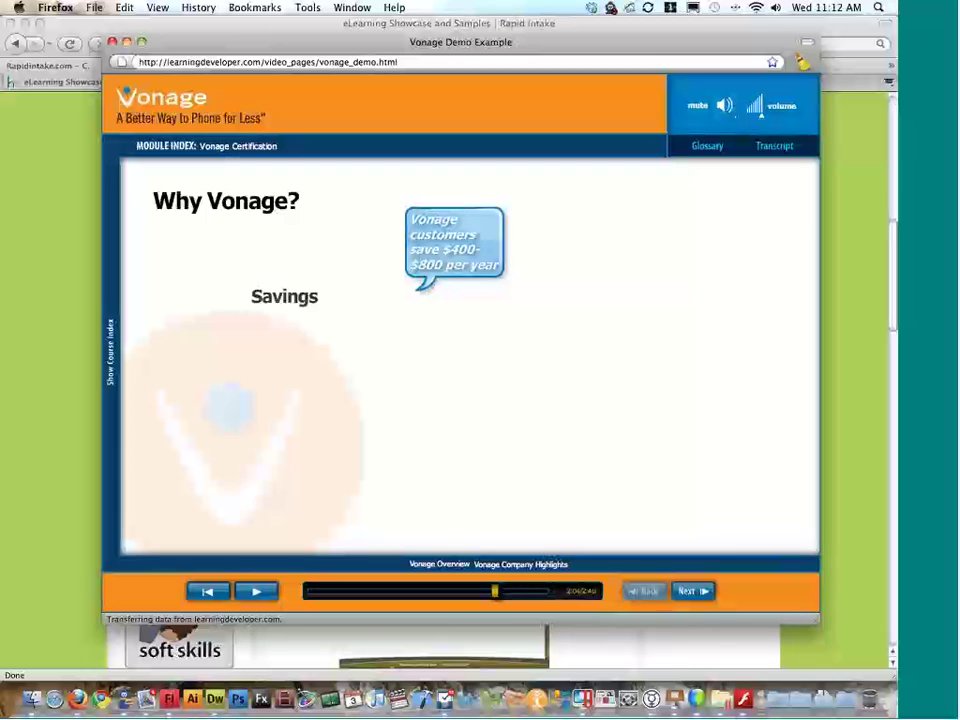
Step: Show and hide the course topic index, then bring up the narration transcript
left_click(114, 222)
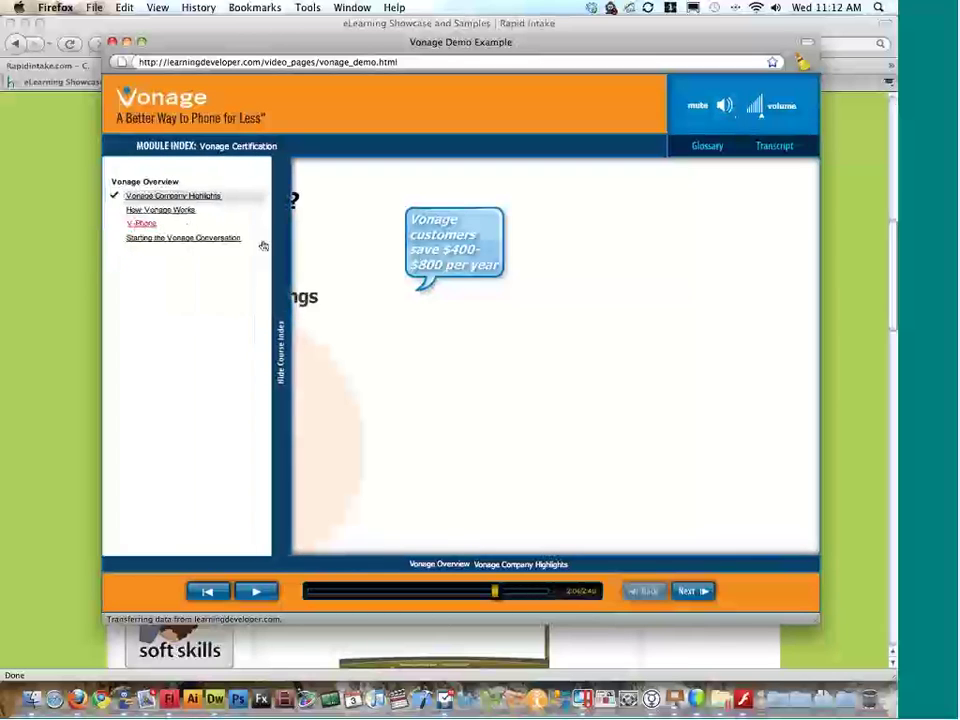
left_click(289, 204)
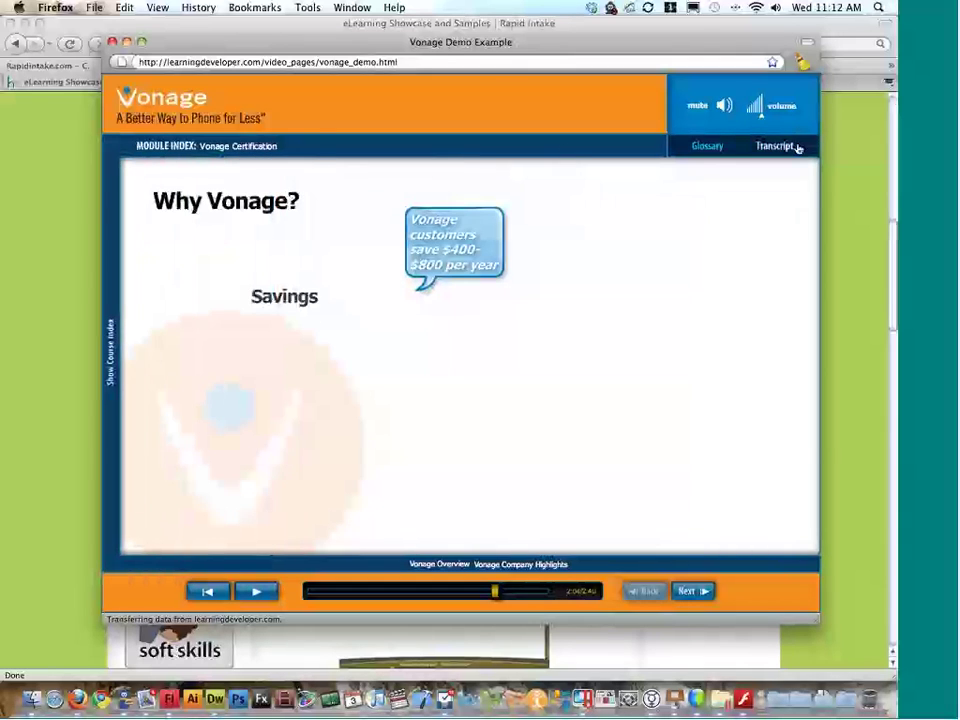
left_click(790, 147)
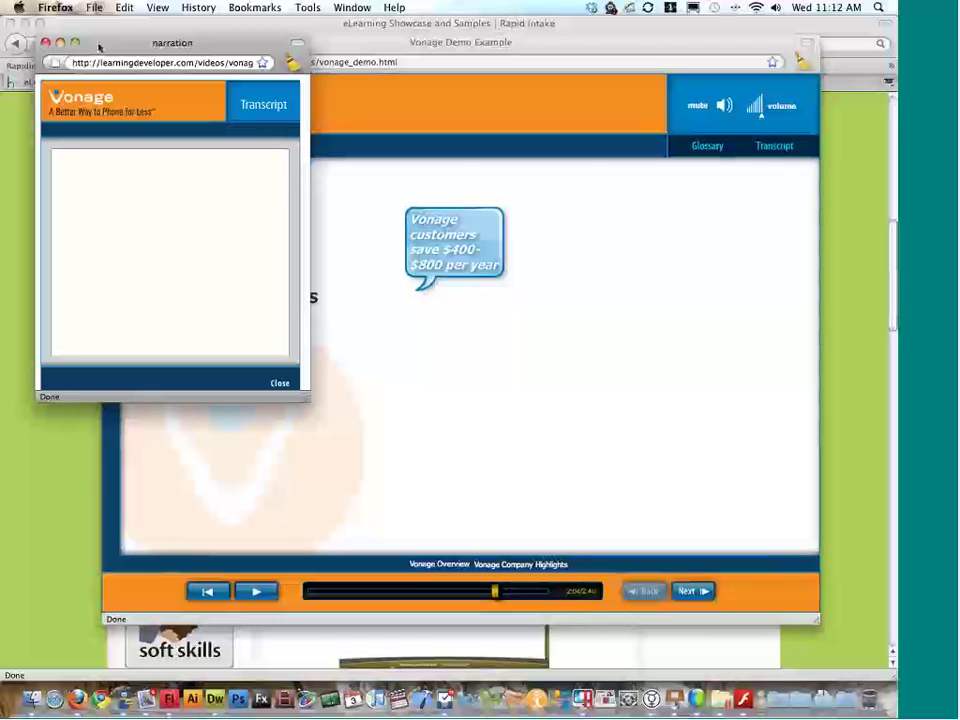
Step: Move the transcript window to the upper left and advance to the How Vonage Works slide
left_click_drag(101, 43, 379, 105)
left_click_drag(455, 128, 535, 148)
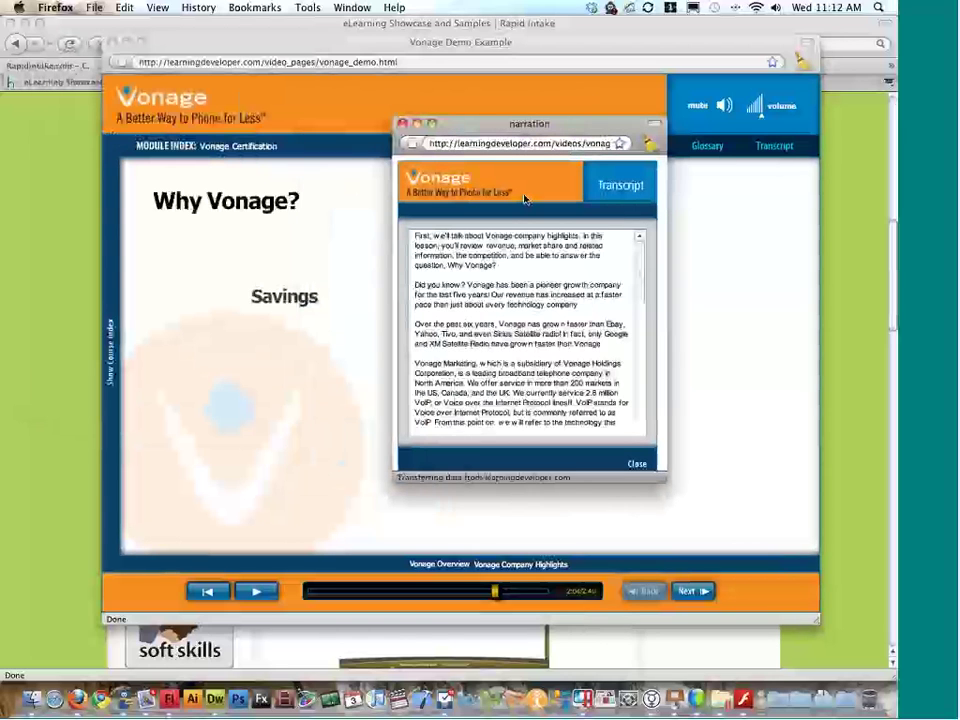
left_click_drag(567, 128, 228, 68)
left_click(700, 590)
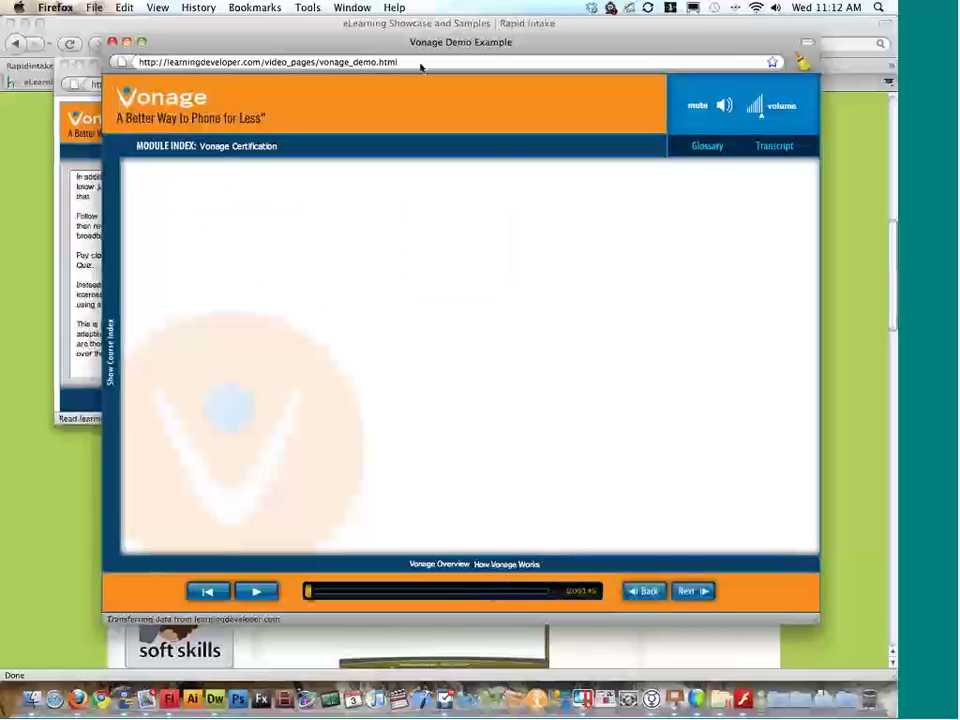
Step: Close the transcript window and reposition the course player window
left_click_drag(372, 51, 497, 53)
left_click(304, 222)
mouse_move(304, 222)
left_mouse_down()
mouse_move(300, 281)
mouse_move(302, 205)
left_mouse_up()
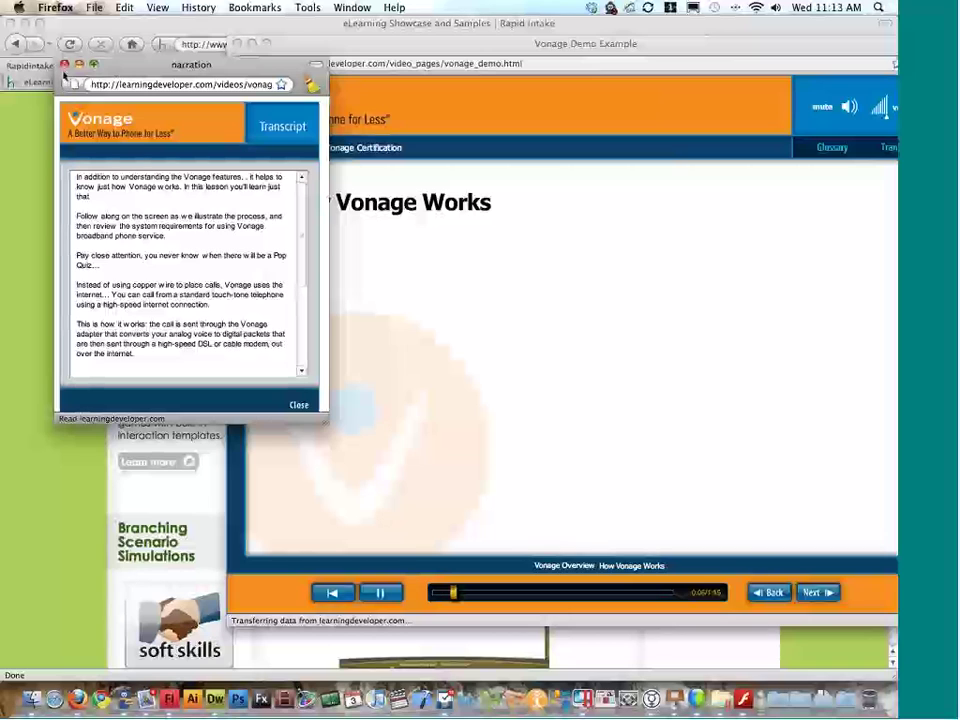
left_click(64, 64)
left_click_drag(306, 49, 179, 54)
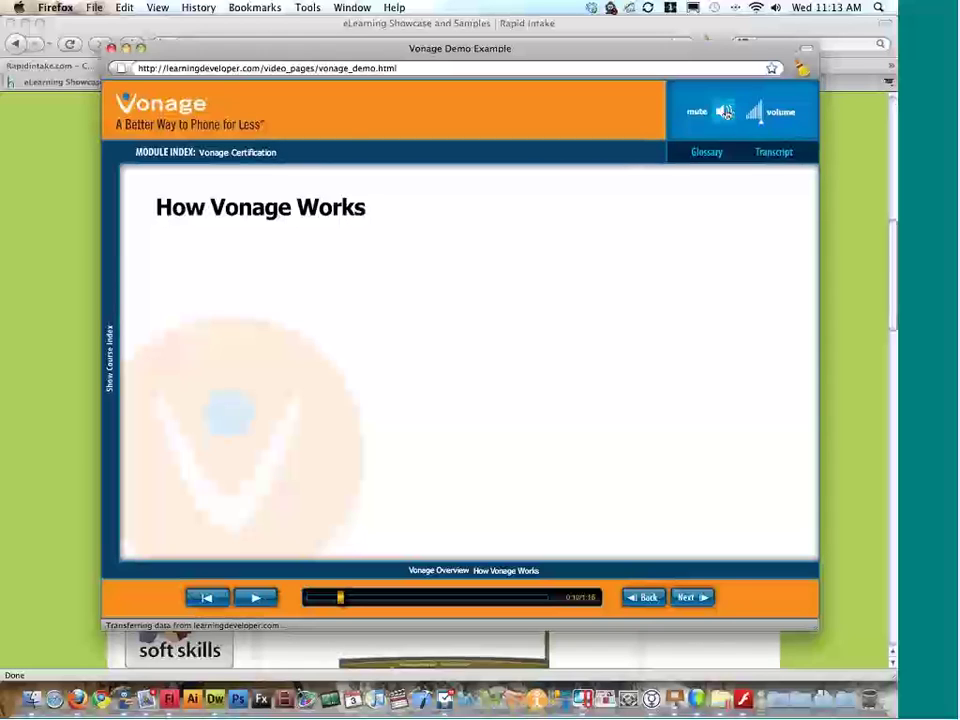
Step: Read the glossary's Area Code Selection definition, close the glossary and return to the showcase page
left_click(685, 154)
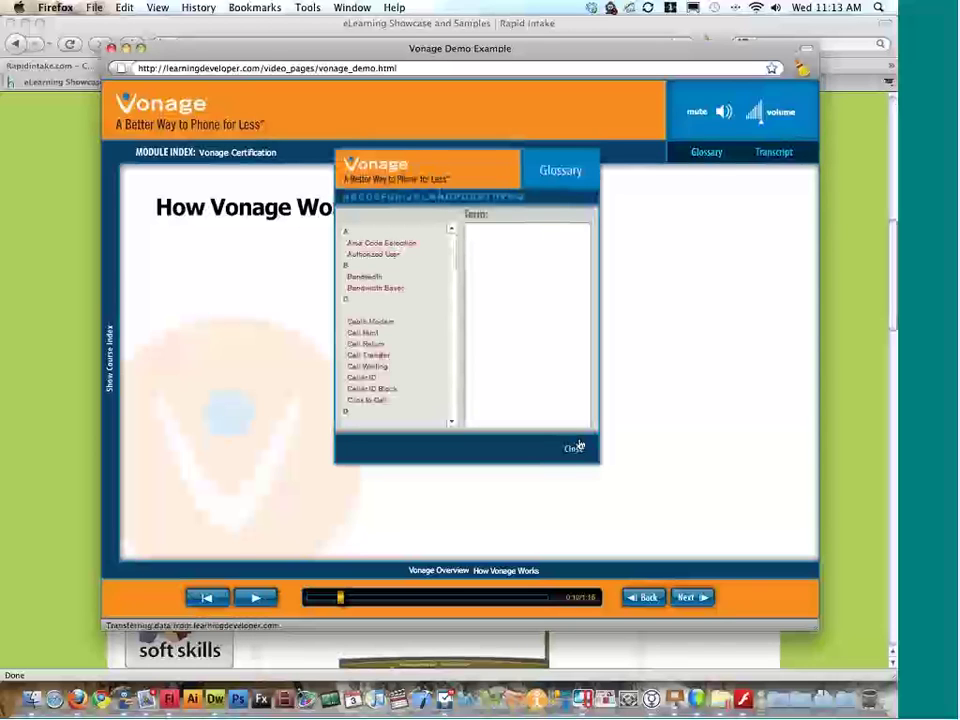
left_click_drag(432, 178, 388, 175)
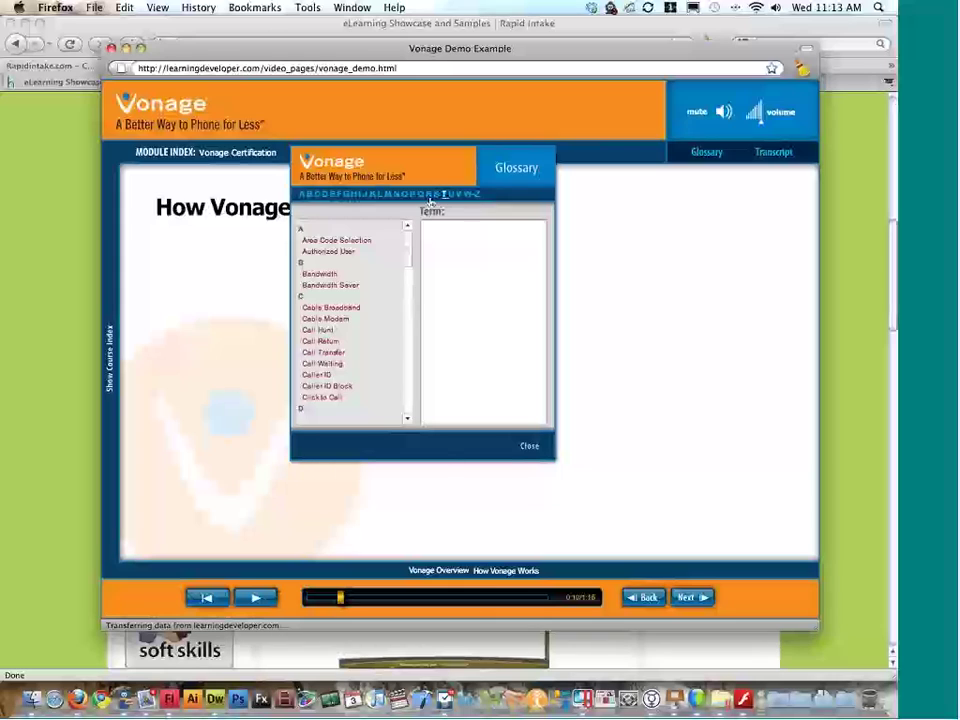
left_click(362, 240)
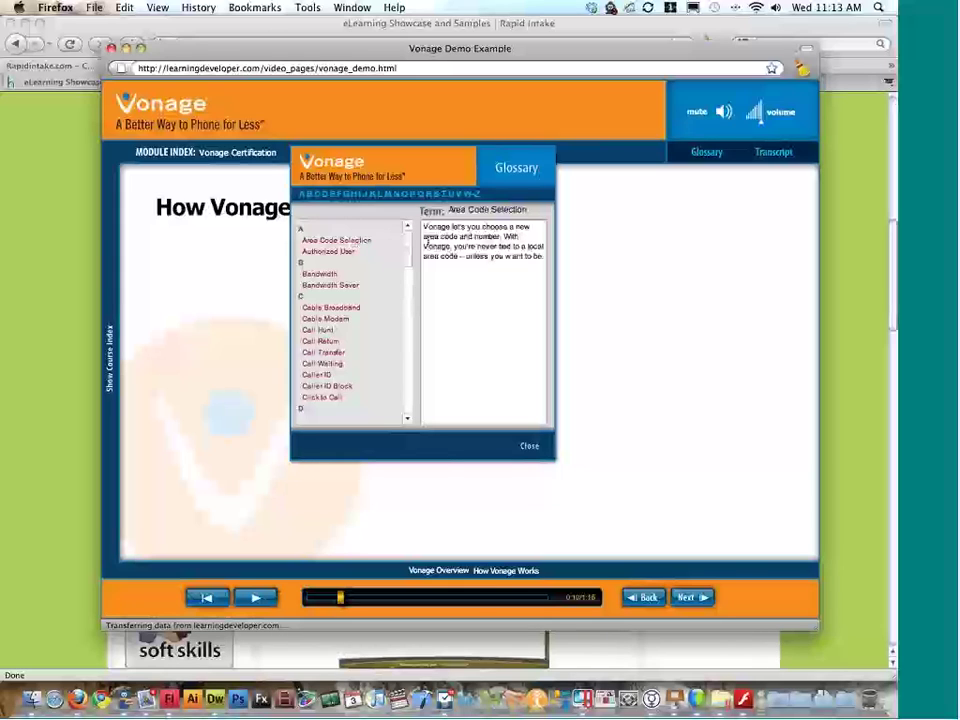
left_click_drag(441, 227, 506, 283)
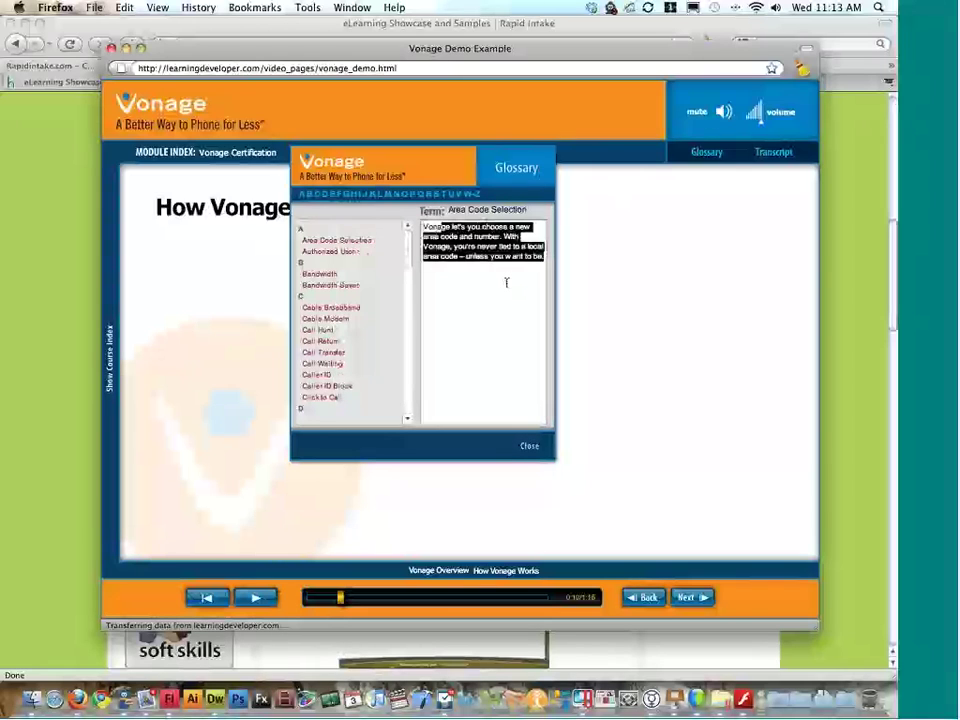
left_click(448, 249)
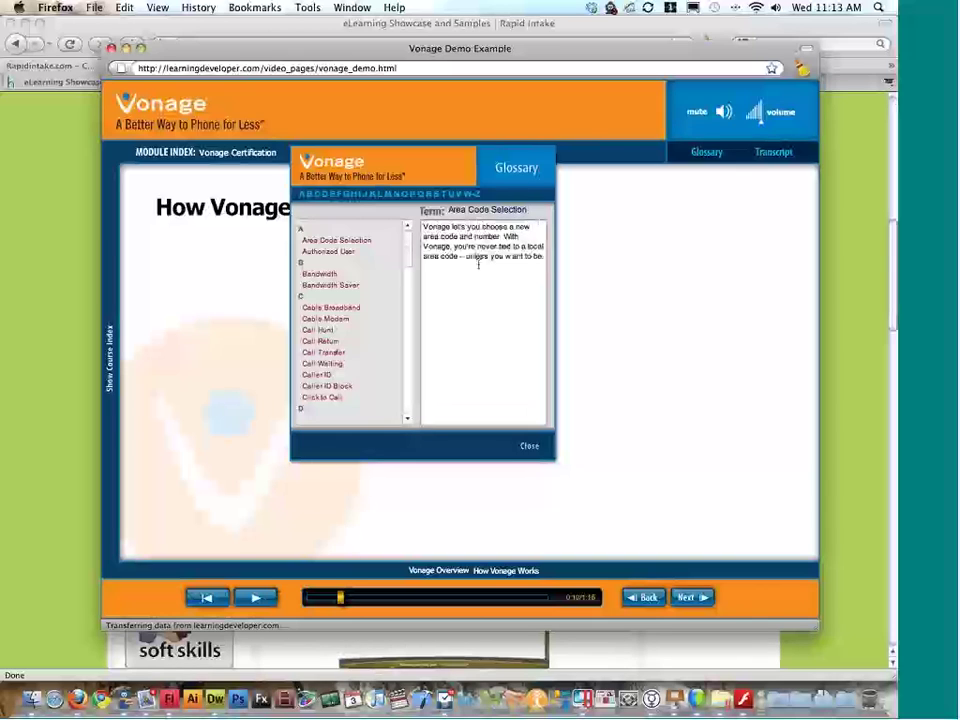
left_click(530, 450)
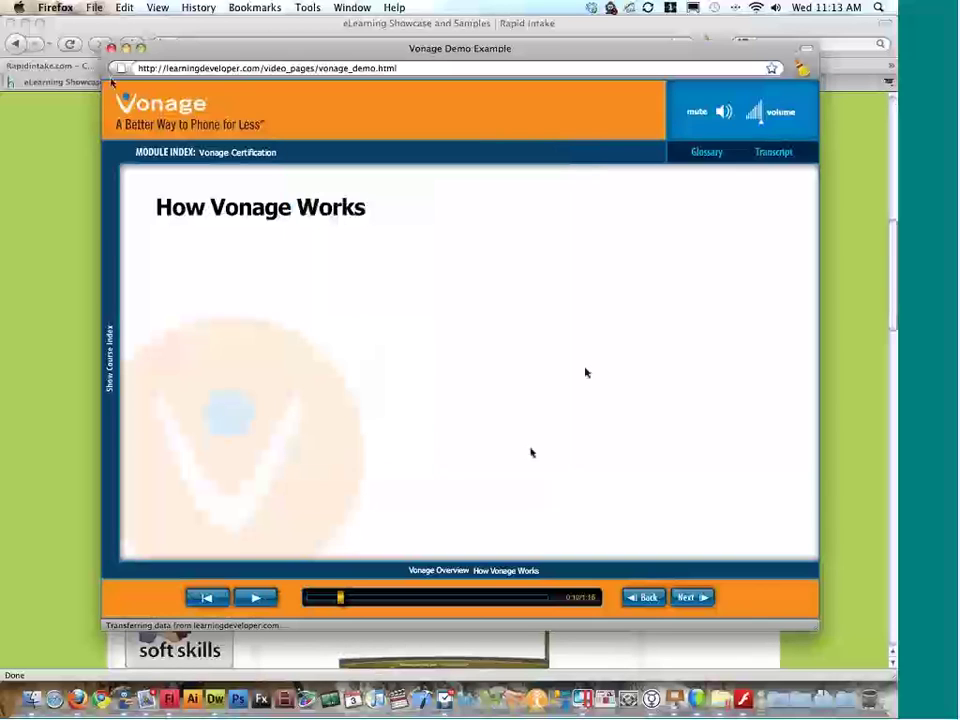
left_click(85, 40)
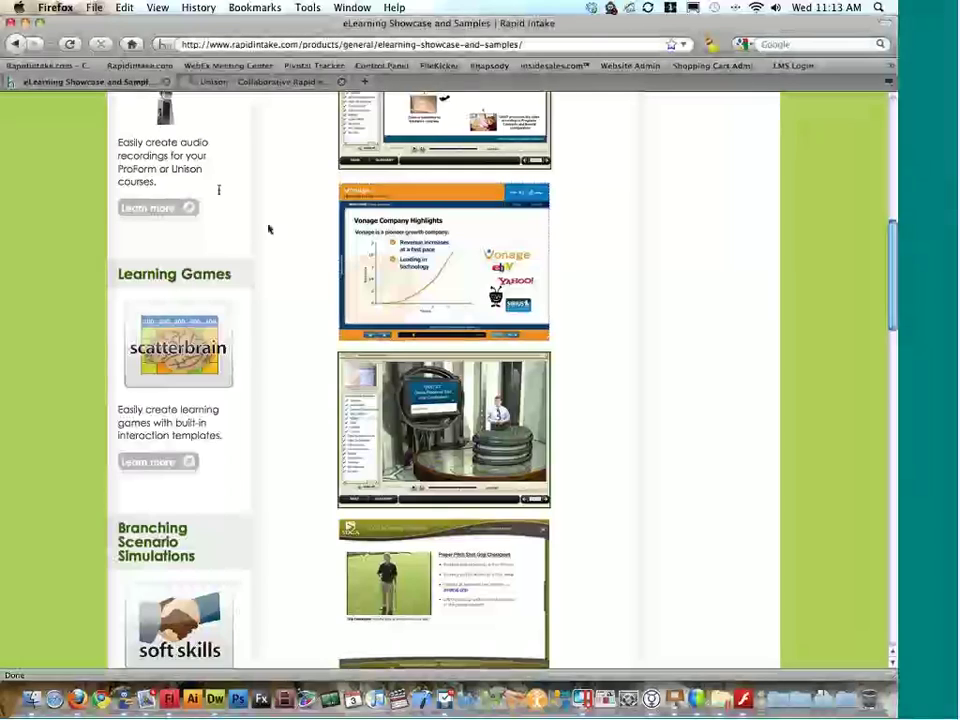
Step: Preview the SDGA prototype course and its notes, close the SCORM sample, and return to Flash
scroll(304, 253, "down", 5)
left_click(422, 212)
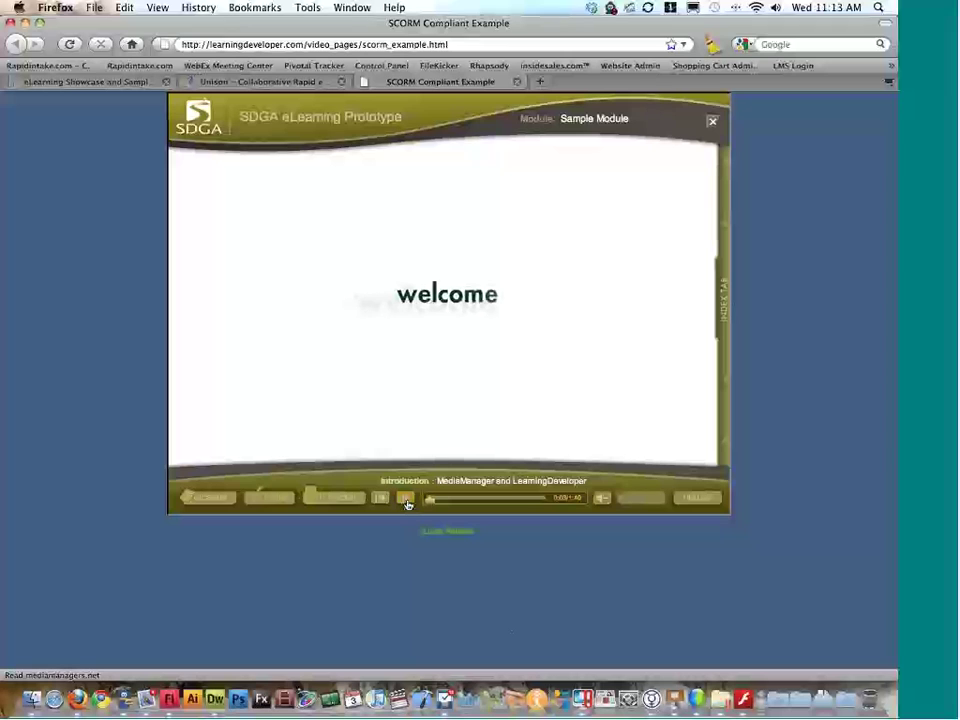
left_click(268, 502)
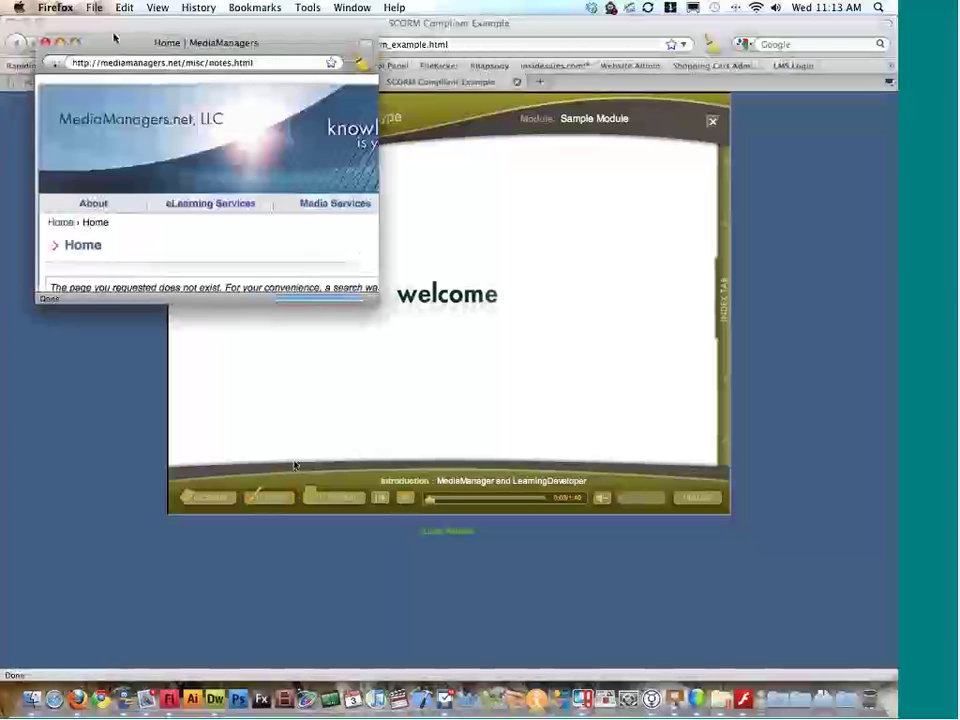
left_click(45, 43)
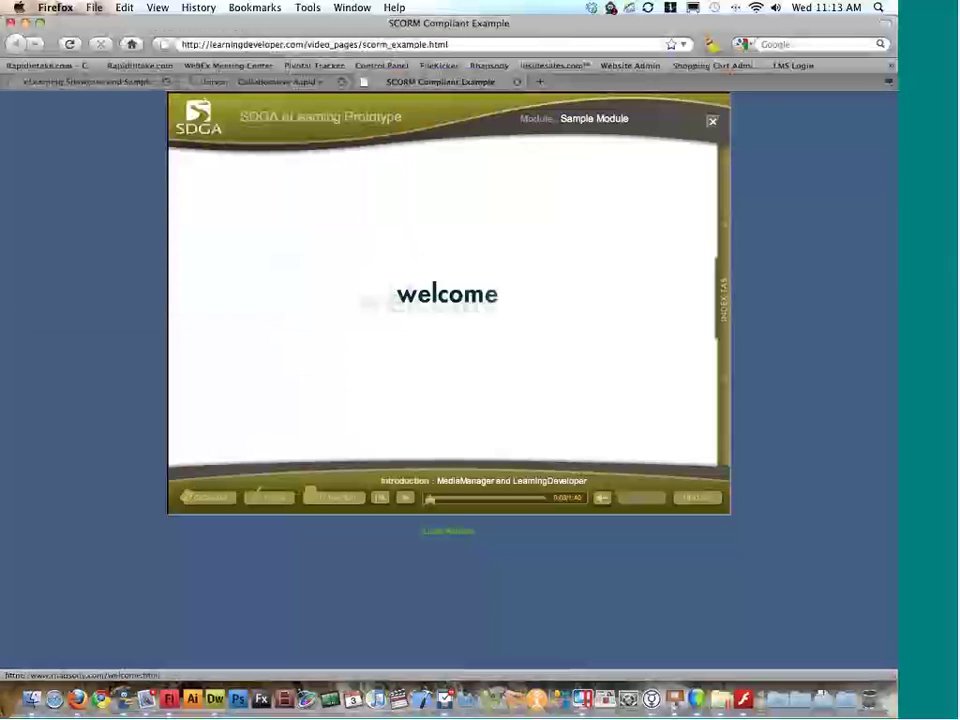
left_click(517, 81)
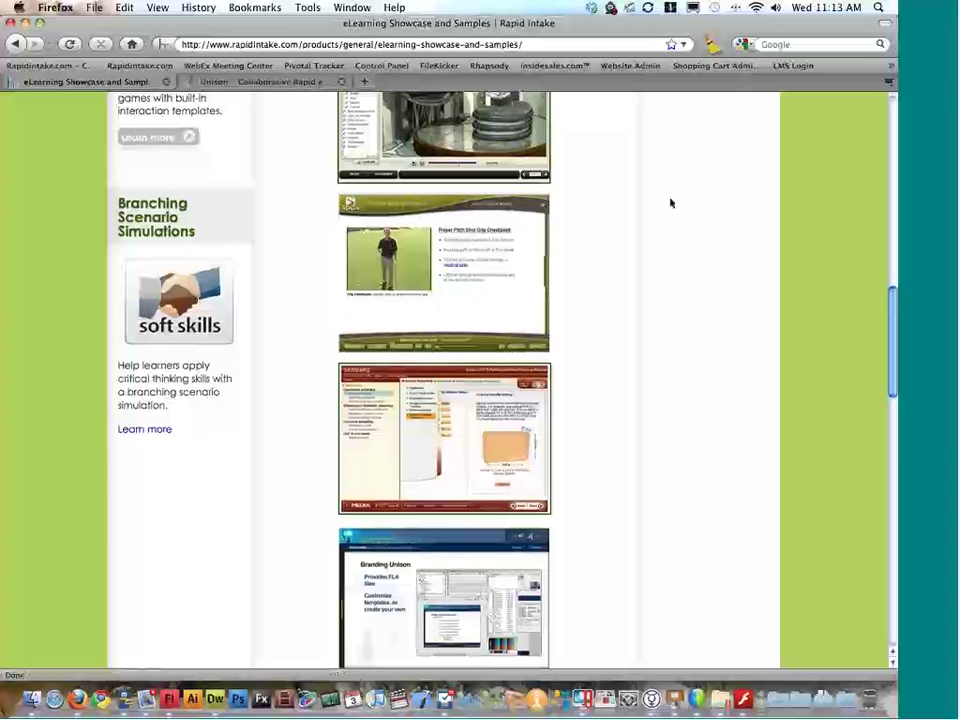
key("super+Tab")
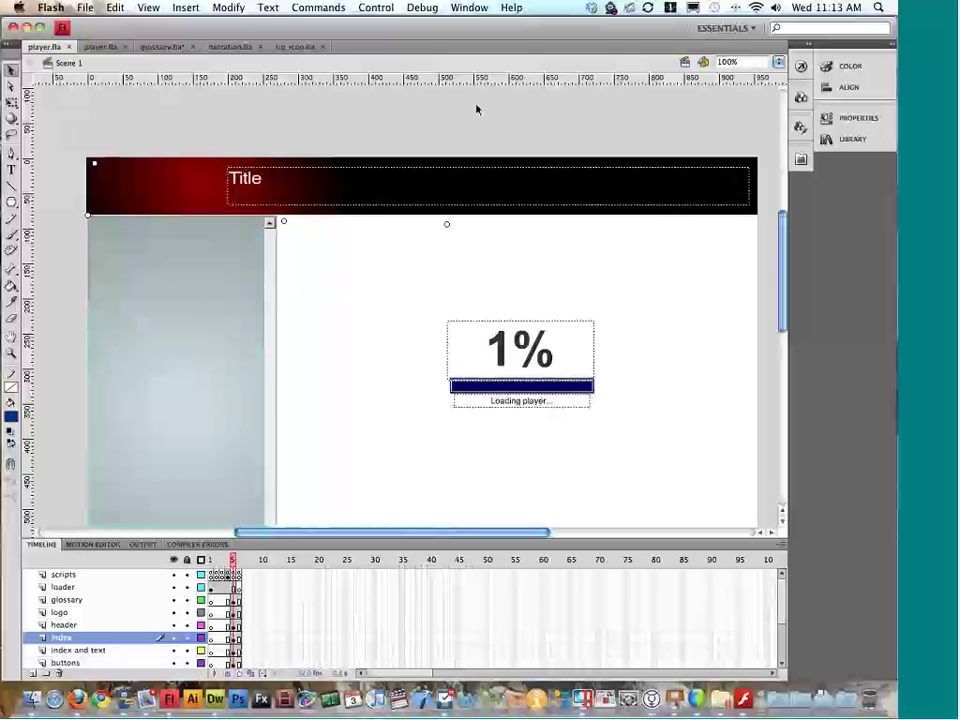
Step: Open quiz.fla from Finder's swfs folder by dragging it onto Flash
scroll(364, 208, "down", 2)
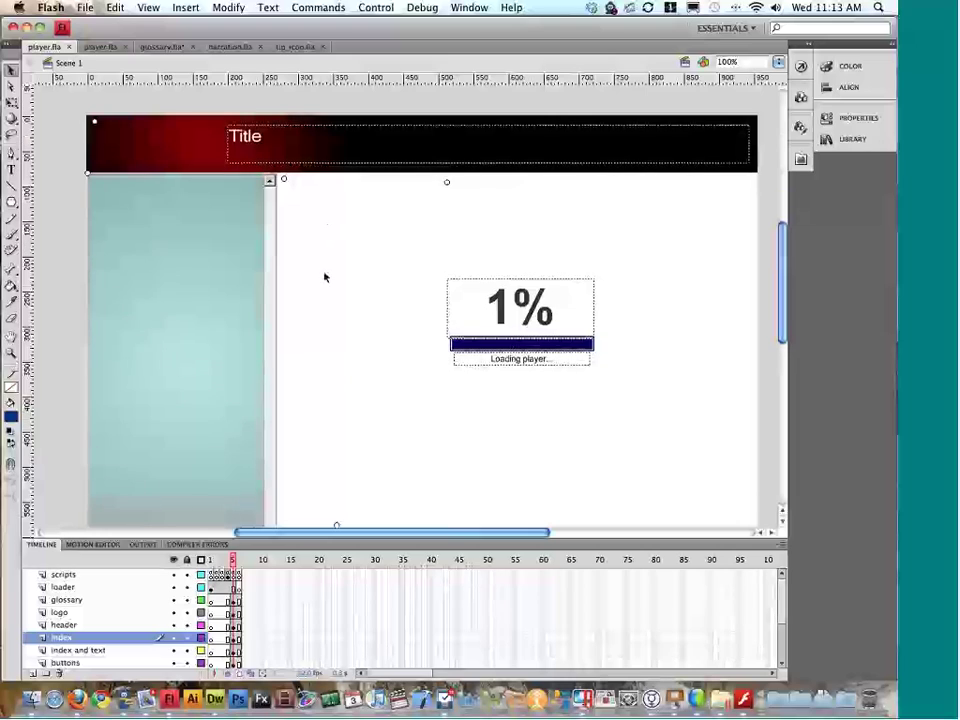
key("super+Tab")
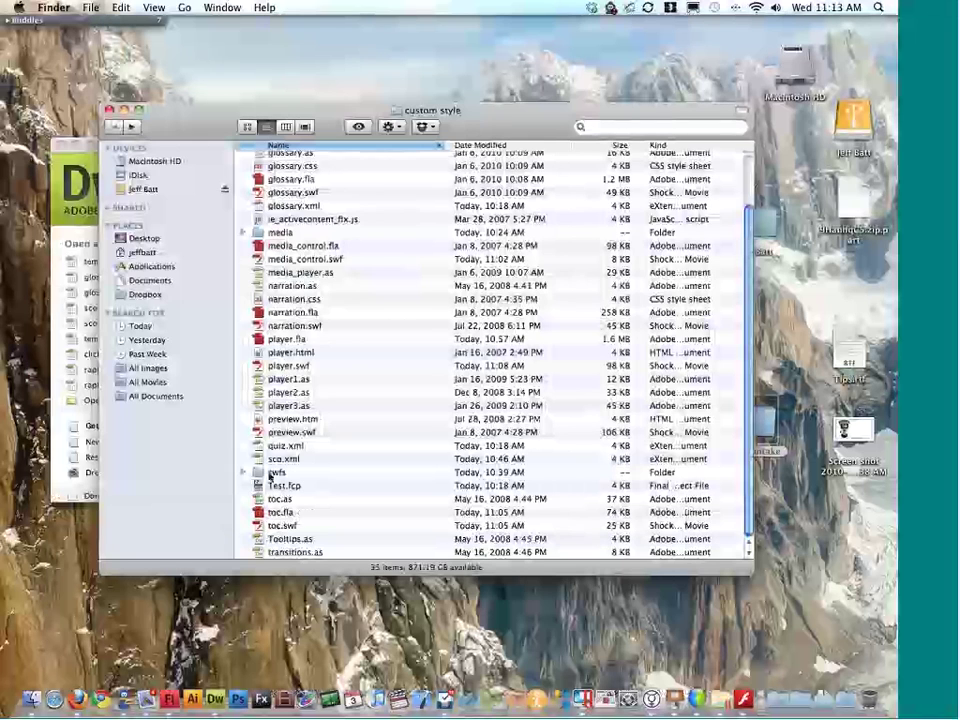
double_click(270, 473)
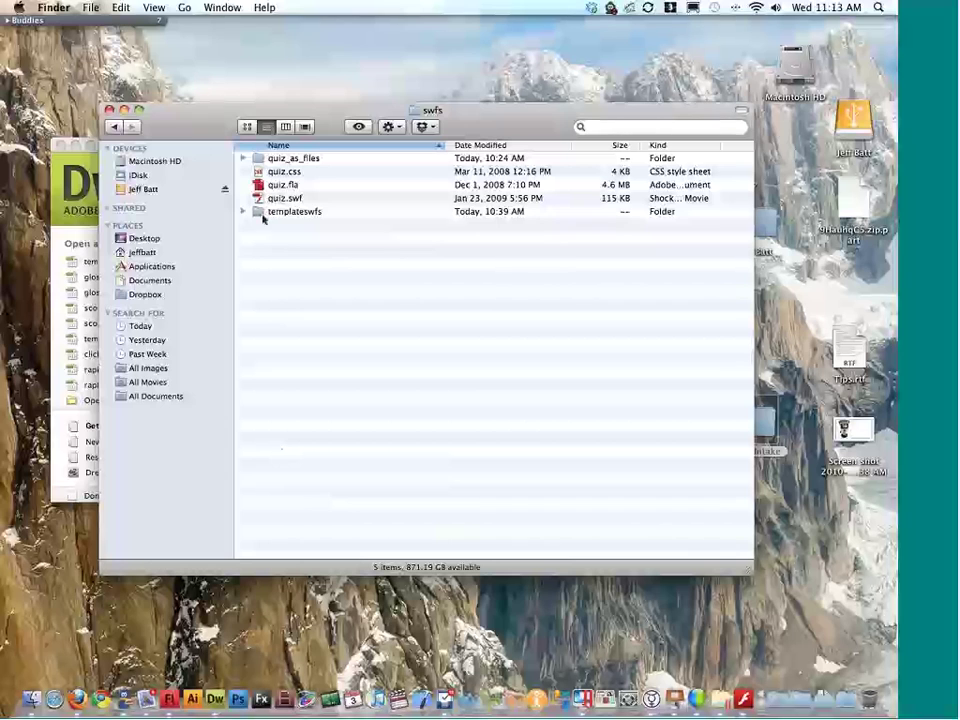
left_click(280, 186)
left_click_drag(228, 186, 287, 188)
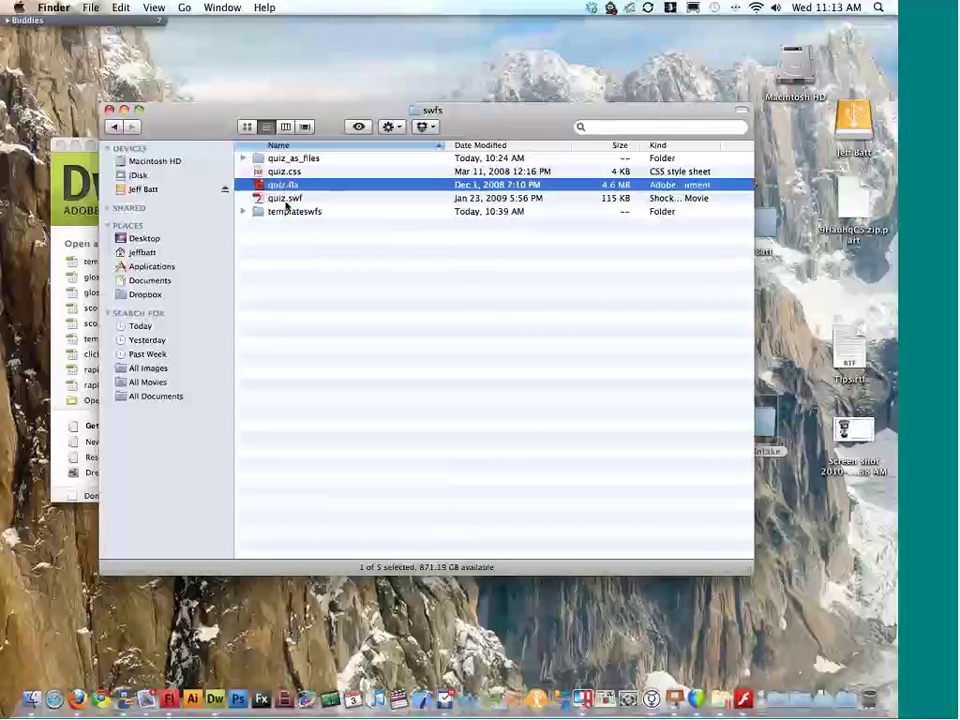
key("super+o")
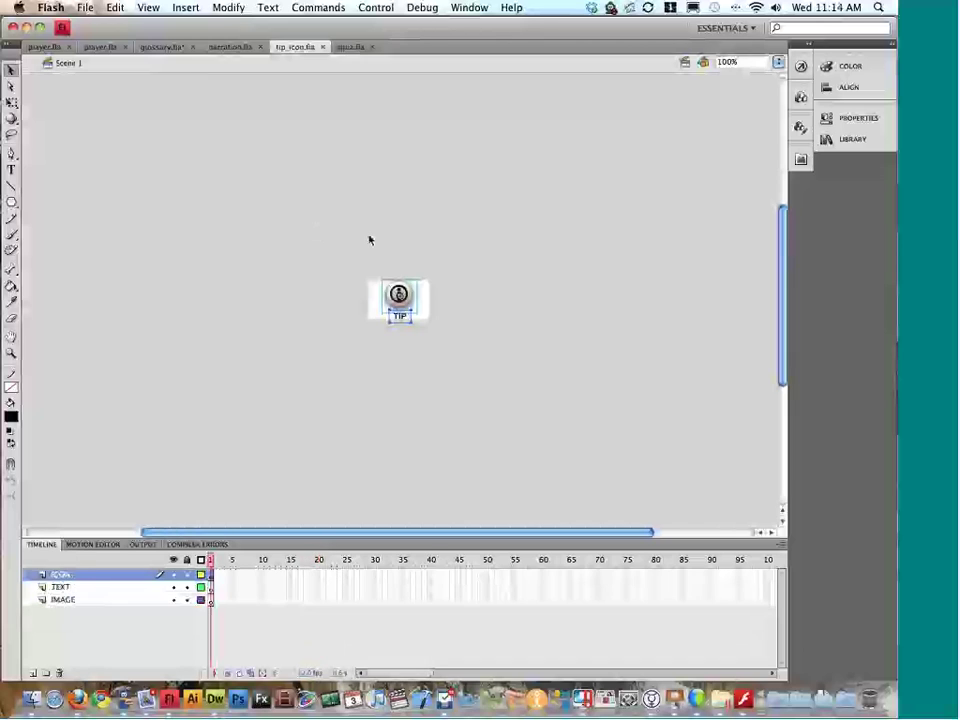
Step: Close the tip_icon, narration and glossary documents without saving
left_click(354, 48)
left_click(322, 47)
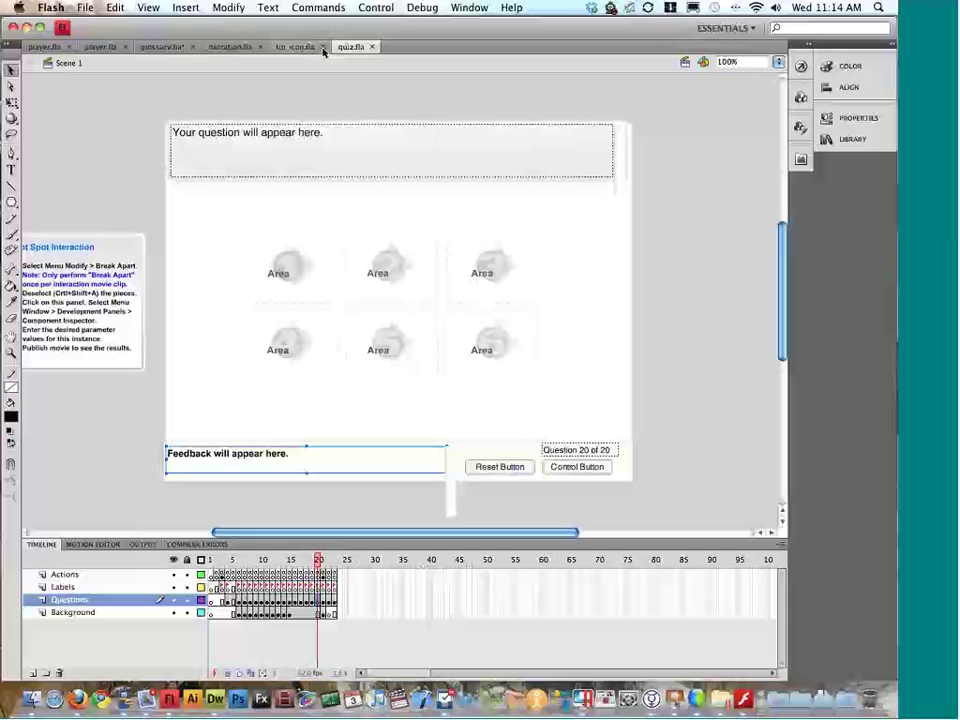
left_click(260, 47)
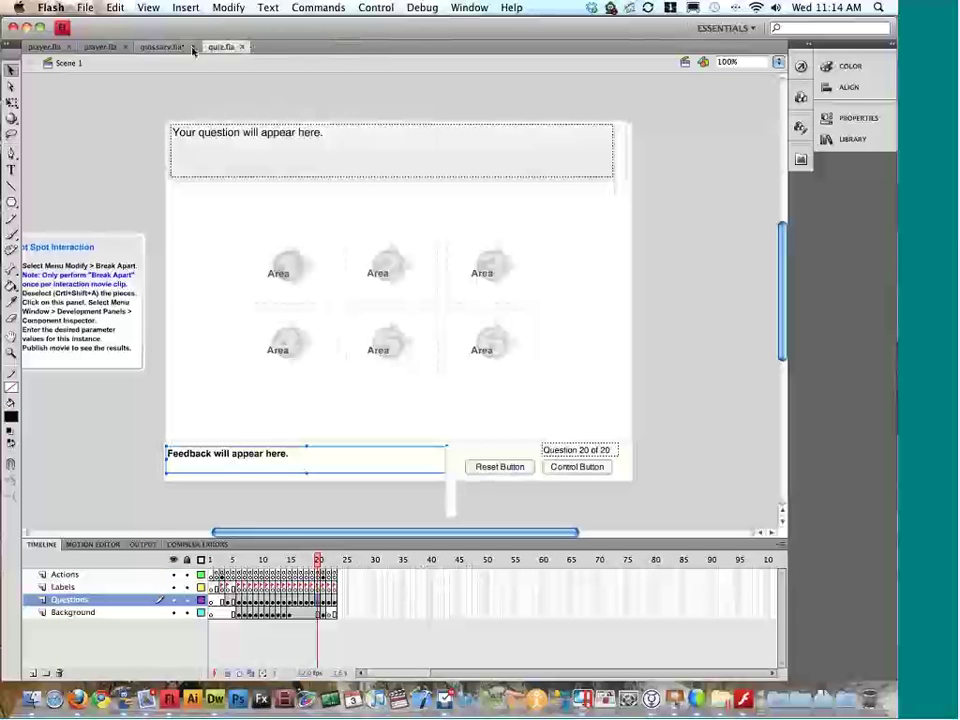
left_click(194, 47)
left_click(362, 125)
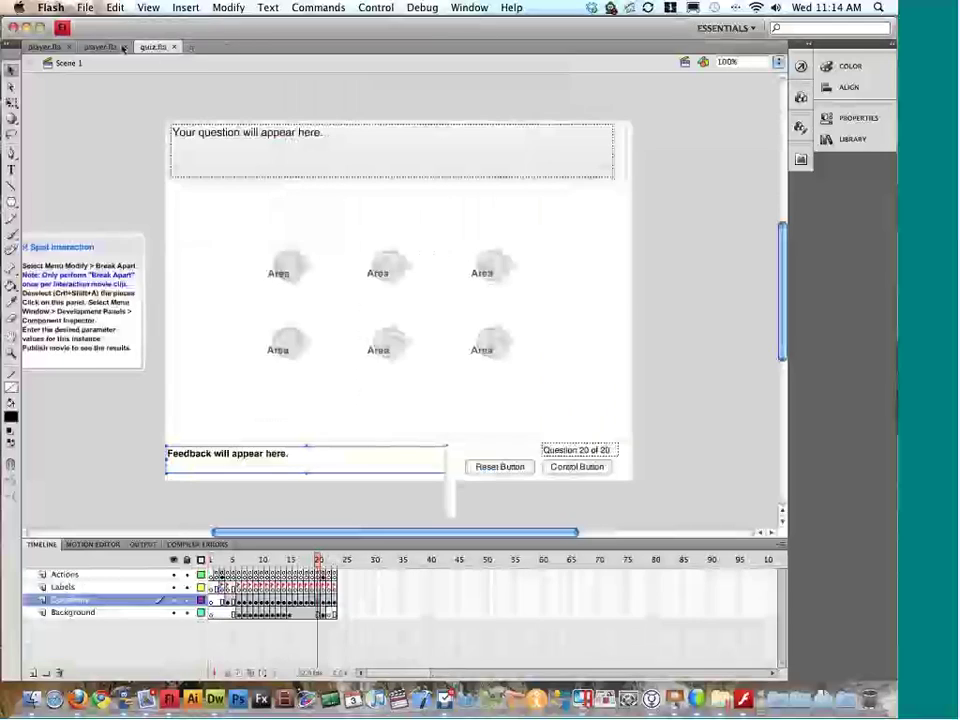
Step: Go to quiz.fla's intro frame and inspect the Quiz title text field's character, paragraph and options properties
left_click(224, 561)
mouse_move(222, 563)
left_mouse_down()
mouse_move(266, 564)
mouse_move(233, 564)
left_mouse_up()
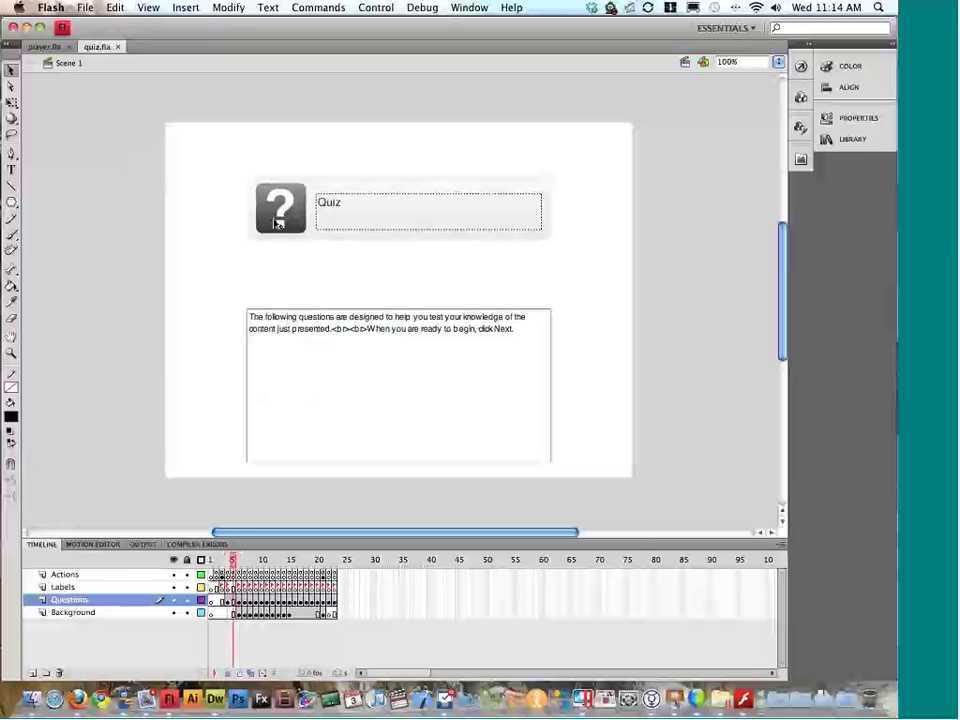
left_click(281, 224)
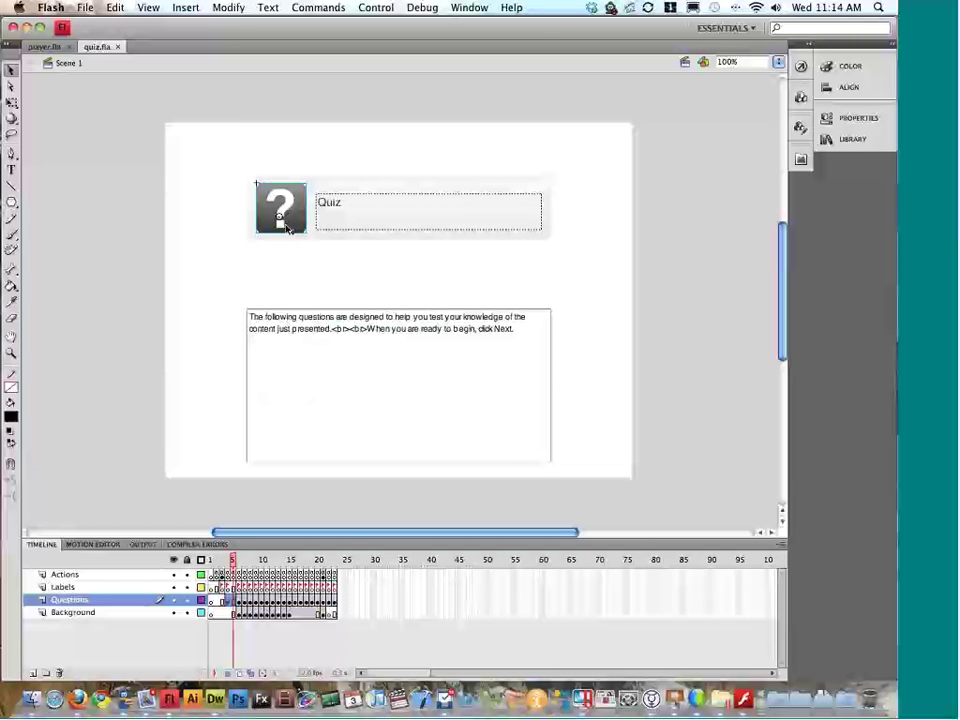
left_click(339, 208)
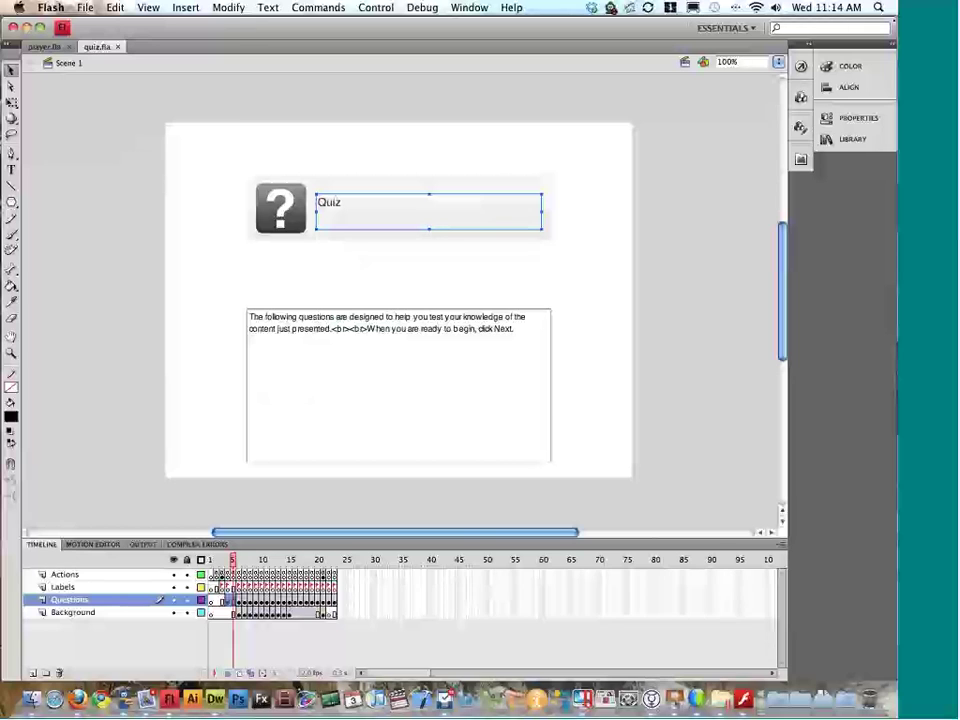
left_click(845, 118)
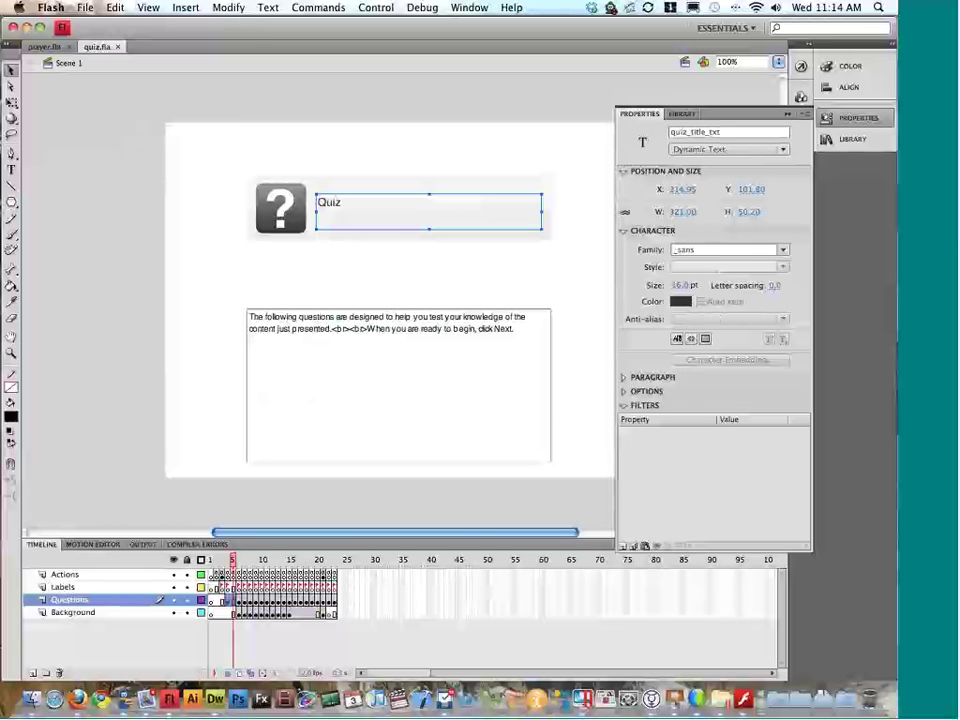
left_click(626, 379)
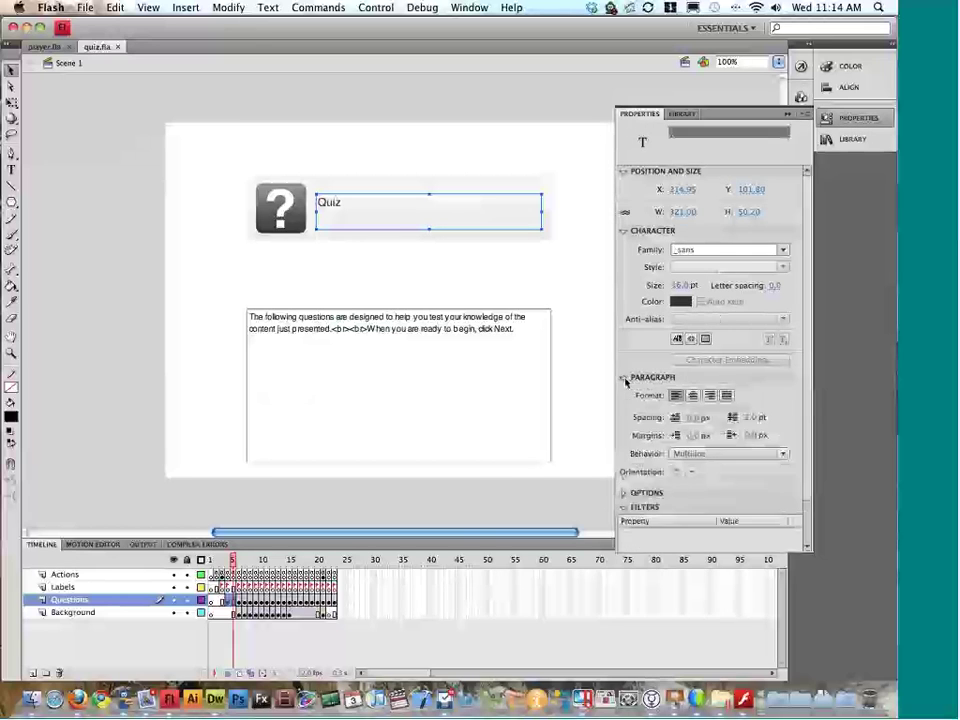
left_click(622, 496)
left_click(622, 496)
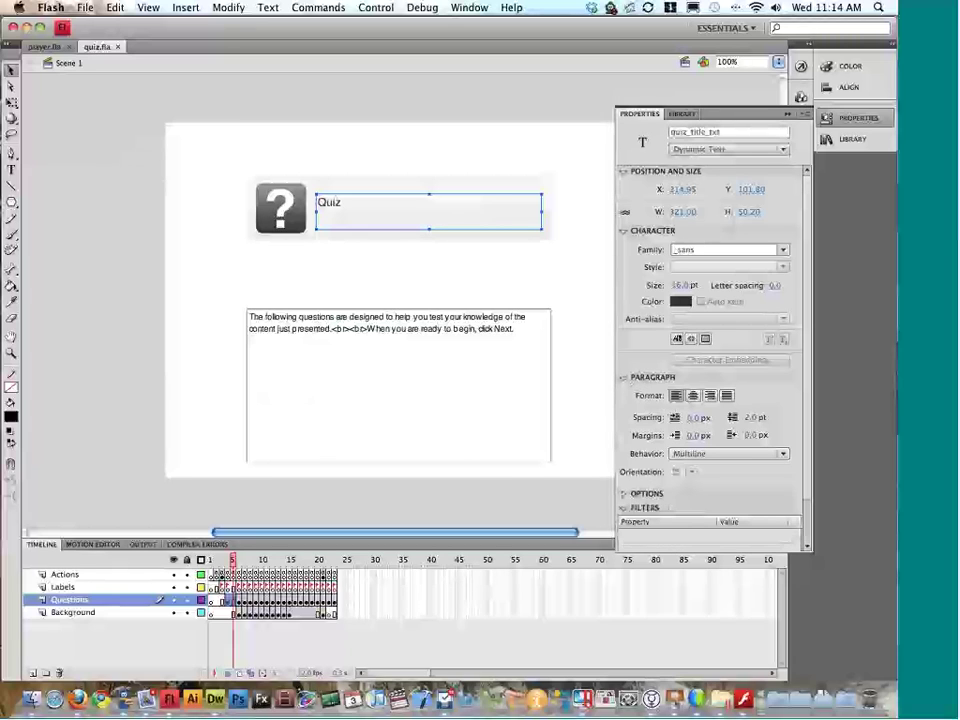
left_click(622, 231)
left_click(826, 118)
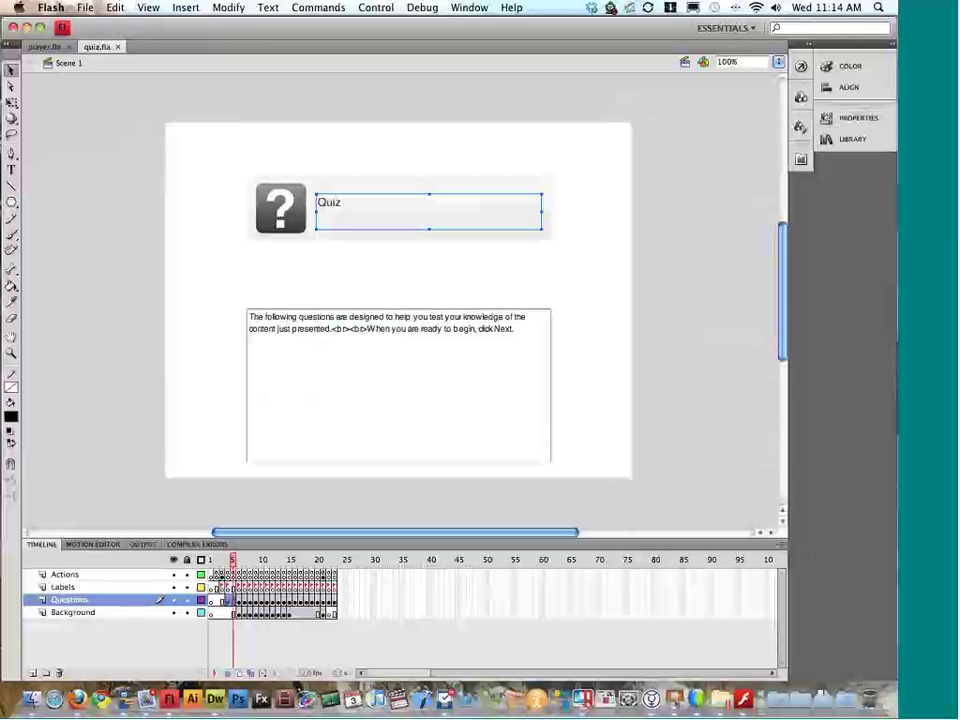
Step: Look through the multiple-choice and radio-button question frames of the quiz timeline
left_click(238, 562)
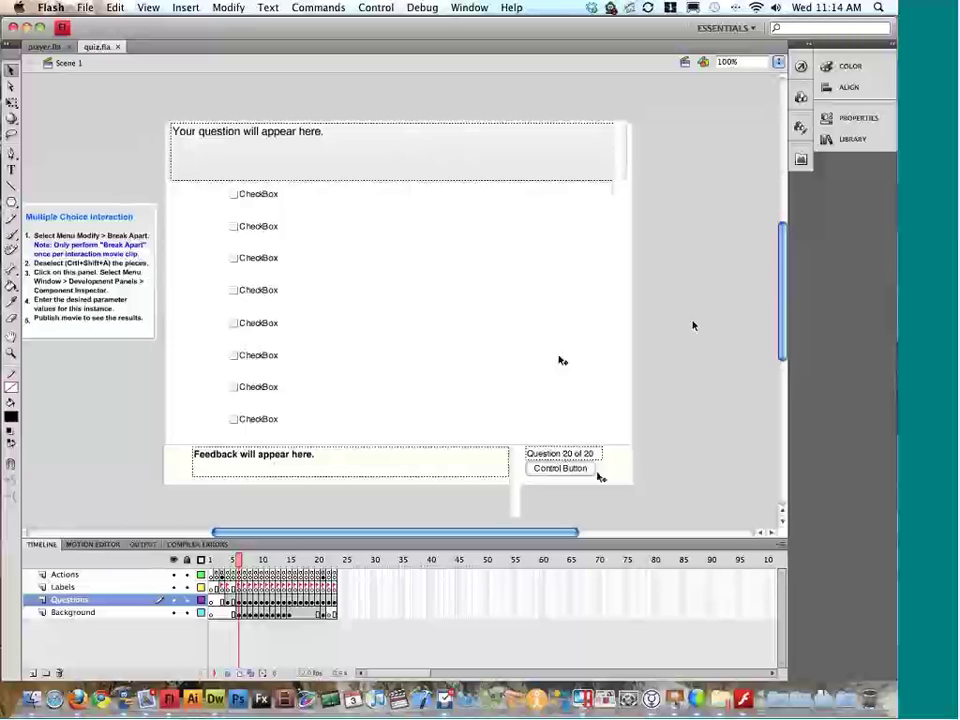
left_click(598, 476)
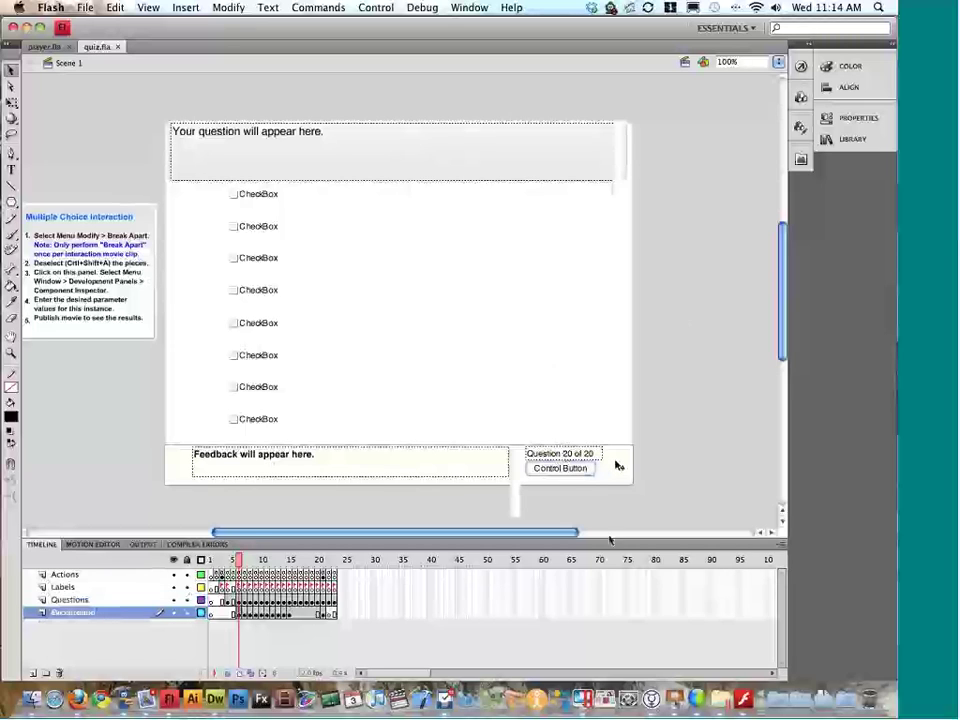
left_click_drag(238, 560, 306, 566)
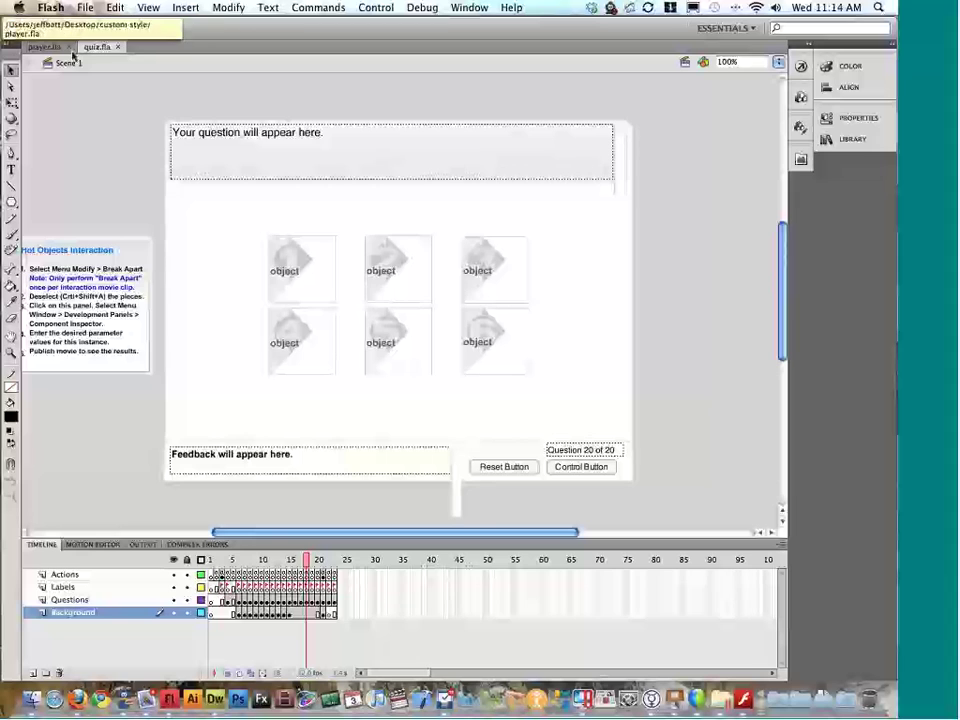
Step: Close quiz.fla and open ri_concentration.fla from templateswfs > rapidintake_concentration
left_click(117, 47)
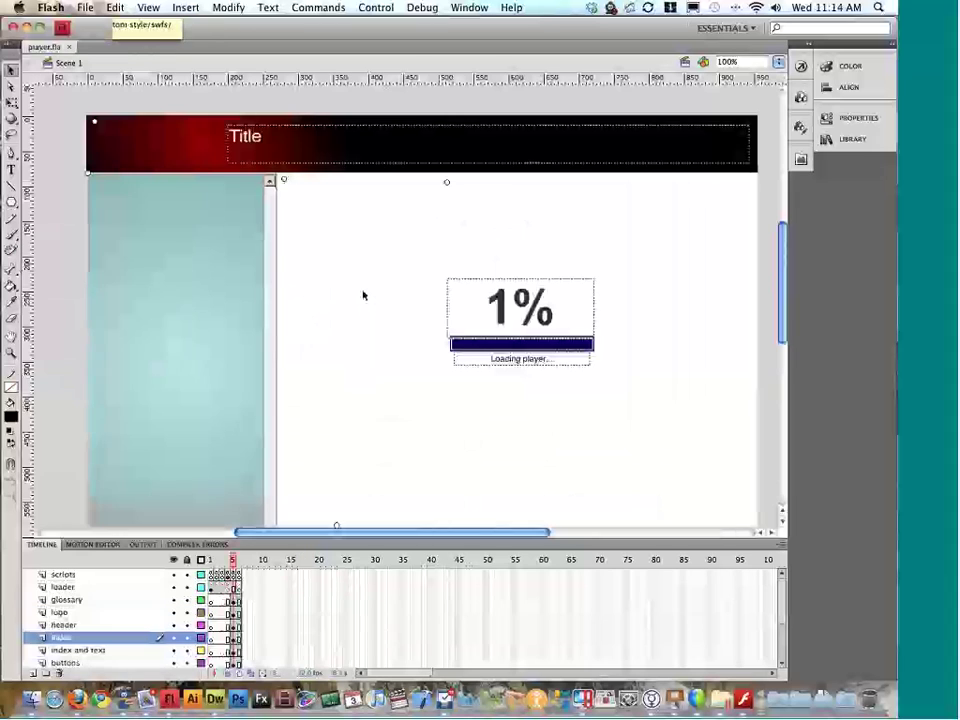
key("super+Tab")
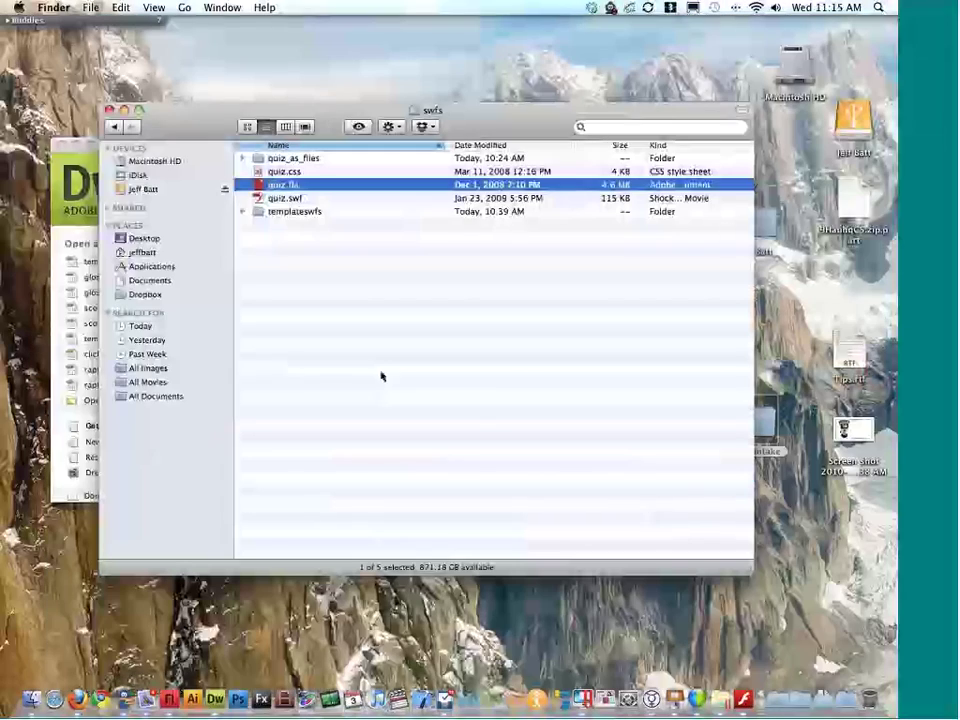
double_click(295, 213)
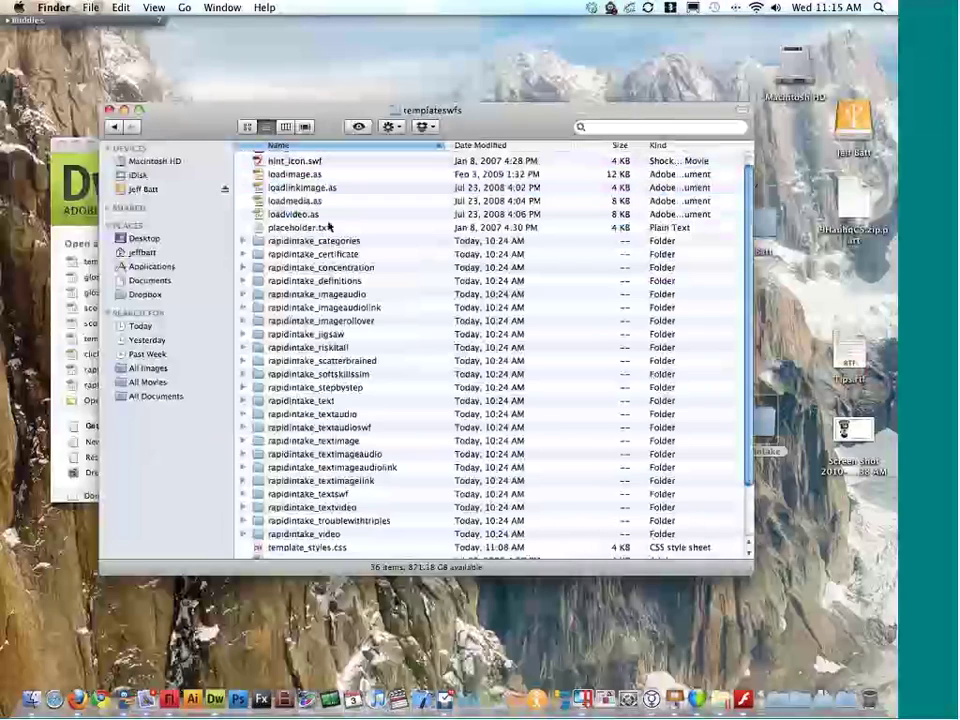
scroll(328, 227, "down", 1)
left_click(345, 262)
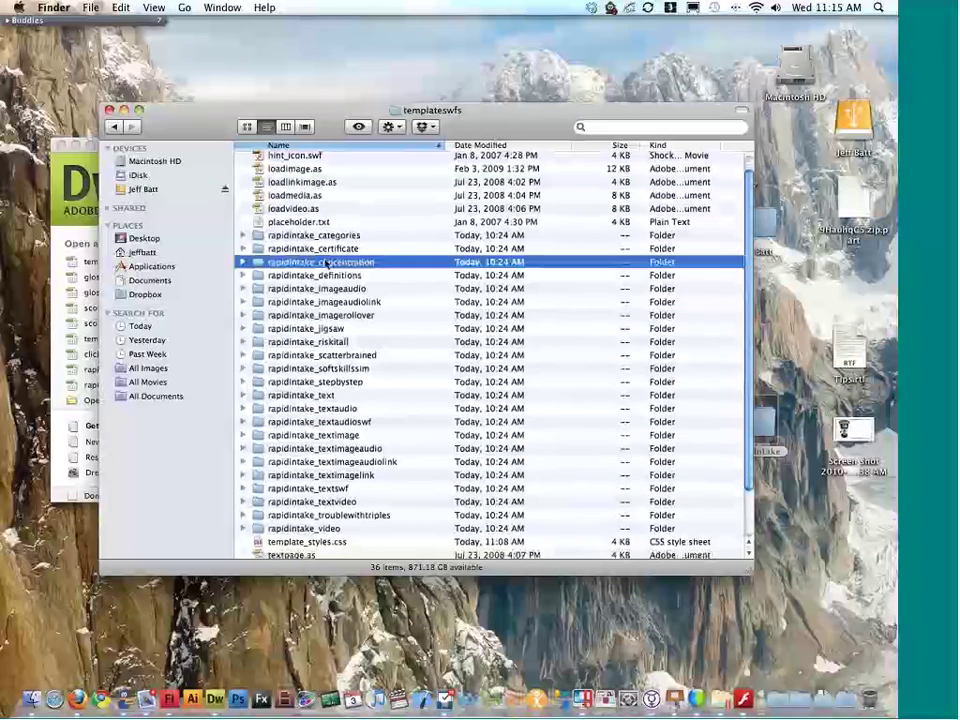
double_click(355, 266)
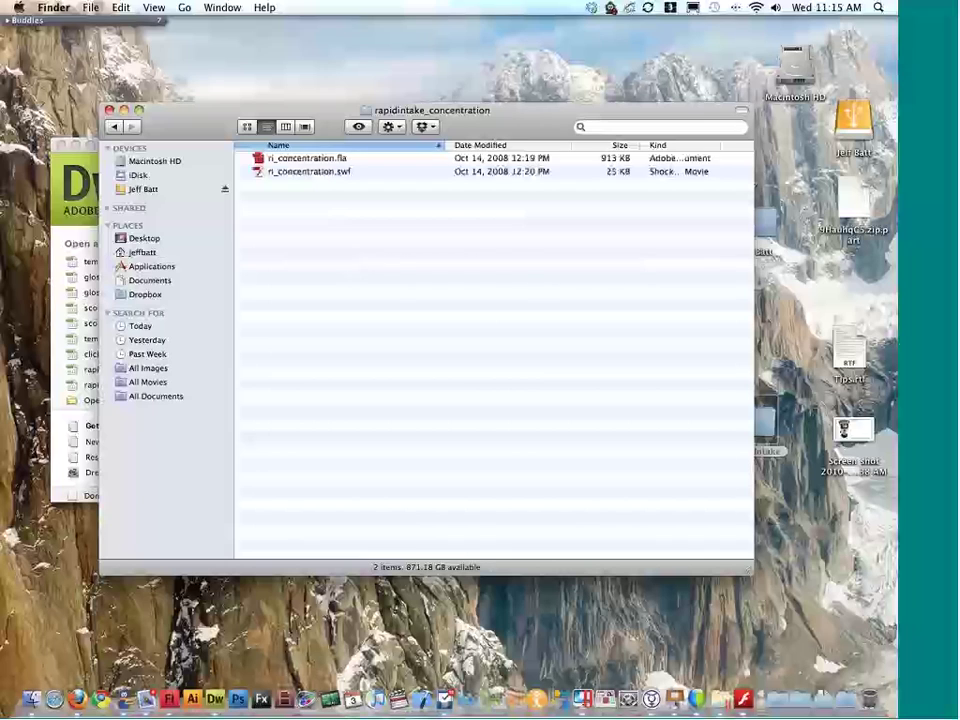
left_click(338, 162)
double_click(338, 162)
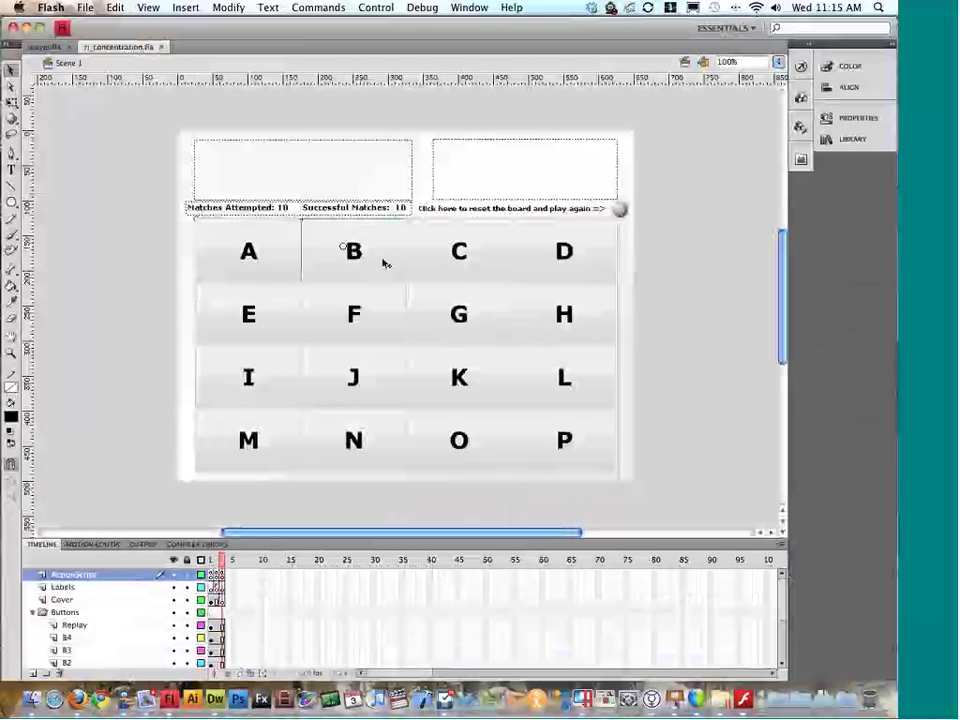
Step: Edit the L tile symbol in place, preview its flip animation, and return to Scene 1
left_click(431, 257)
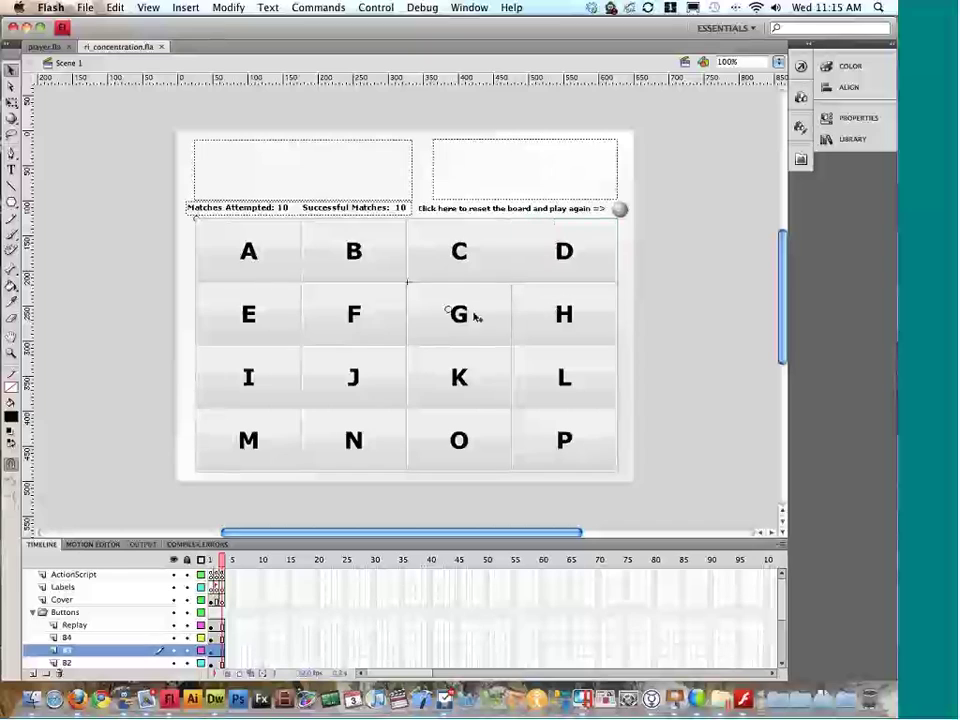
double_click(530, 374)
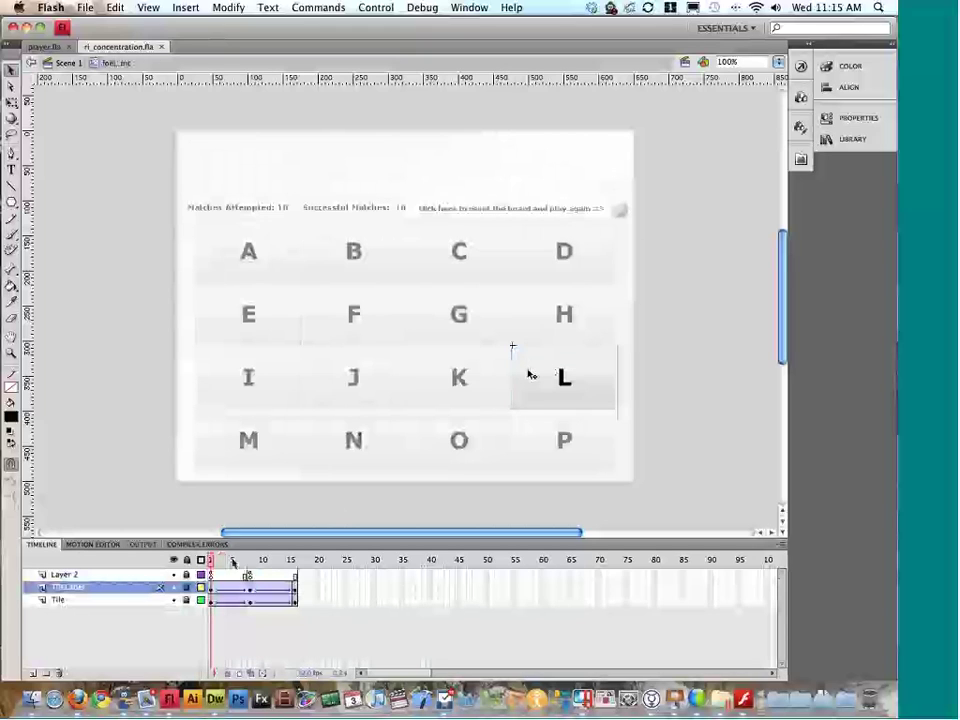
left_click_drag(233, 563, 211, 563)
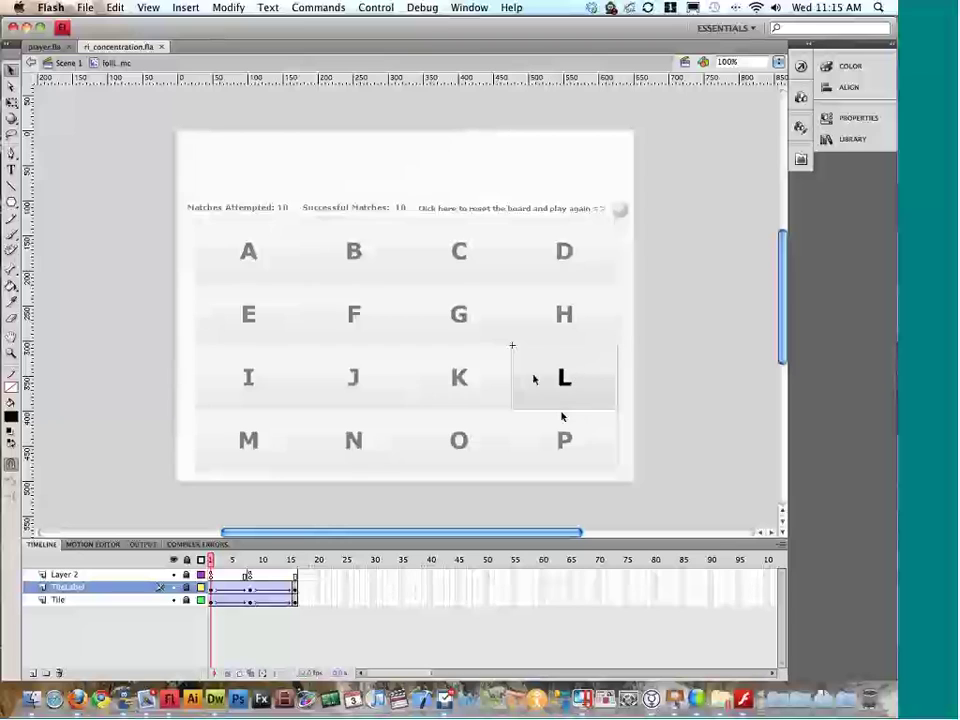
double_click(660, 330)
double_click(657, 330)
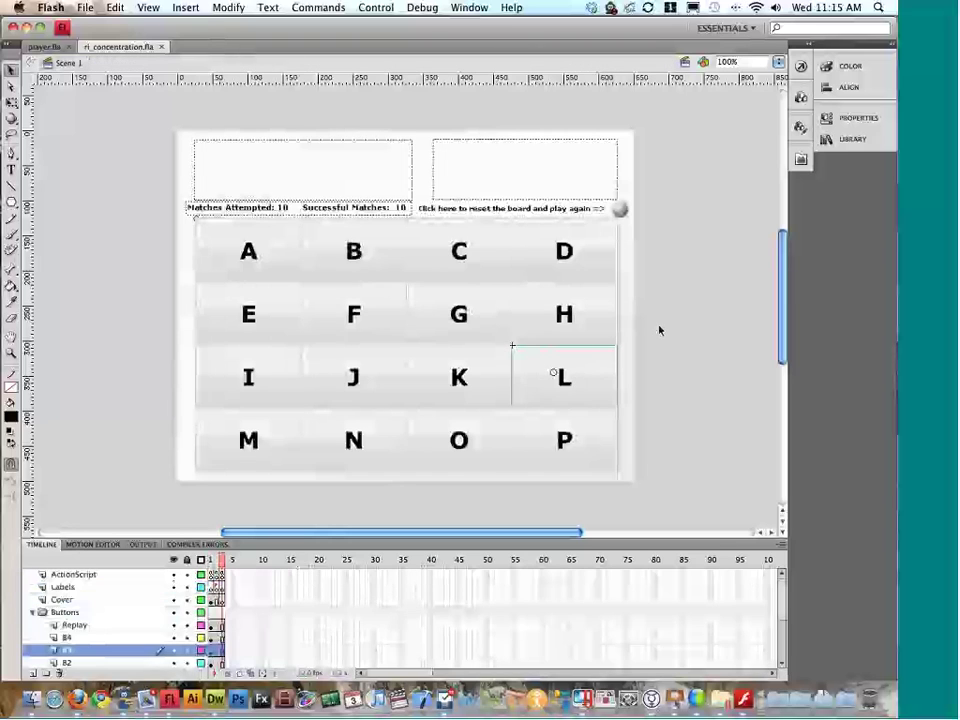
Step: Inspect the top text boxes on the board, then close the concentration document
left_click(499, 188)
left_click(380, 174)
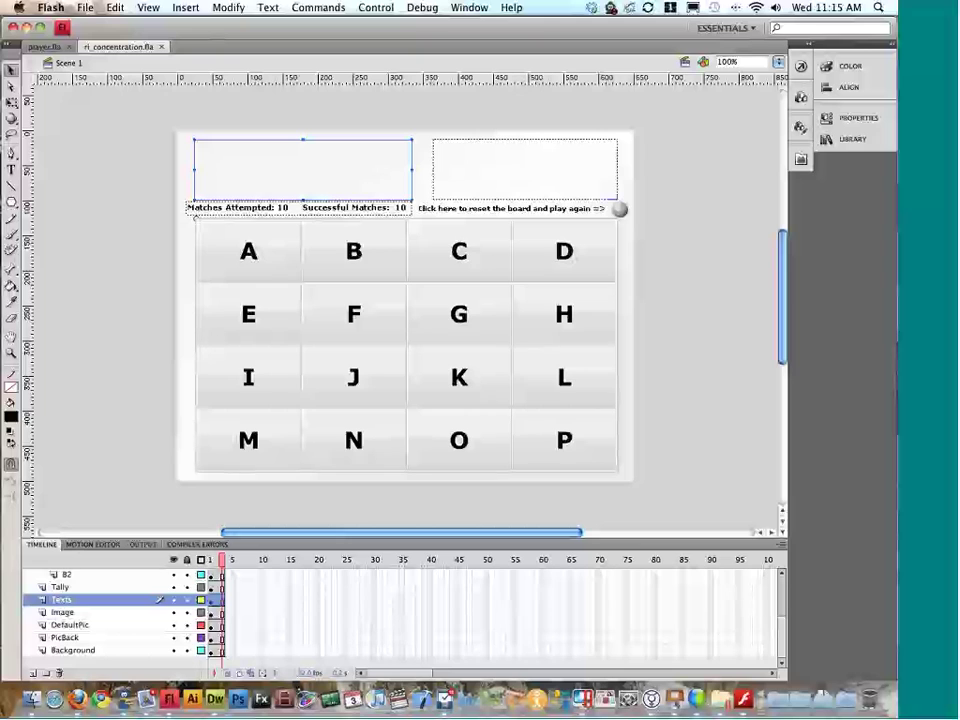
left_click(655, 225)
left_click(161, 46)
Step: Open ri_stepbystep_pg.fla from the rapidintake_stepbystep folder in Flash
key("ctrl+Left")
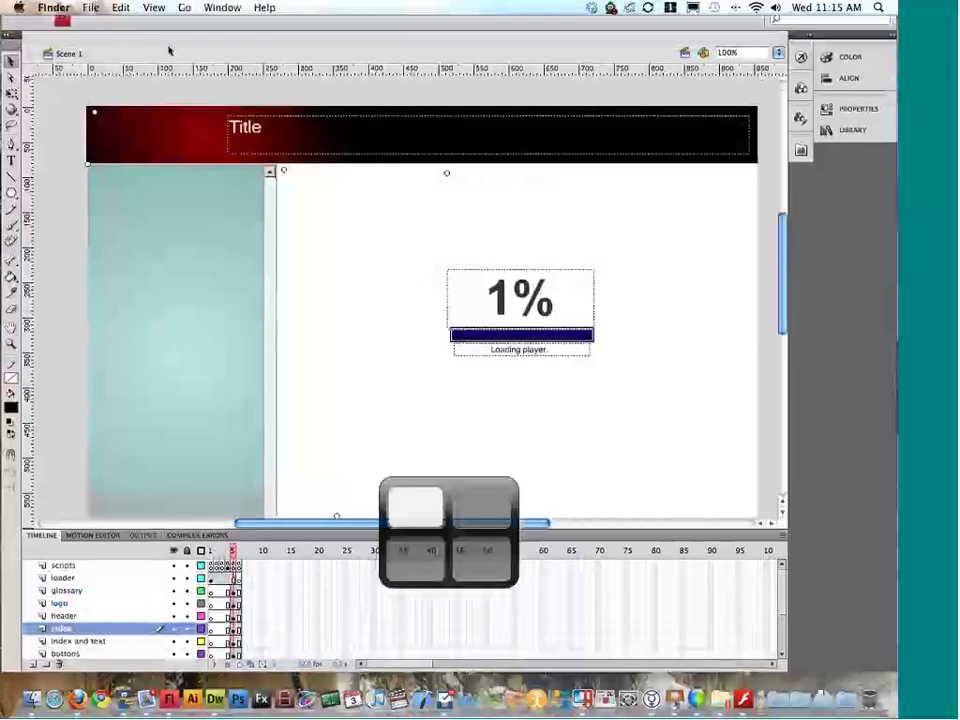
left_click(114, 126)
left_click(330, 330)
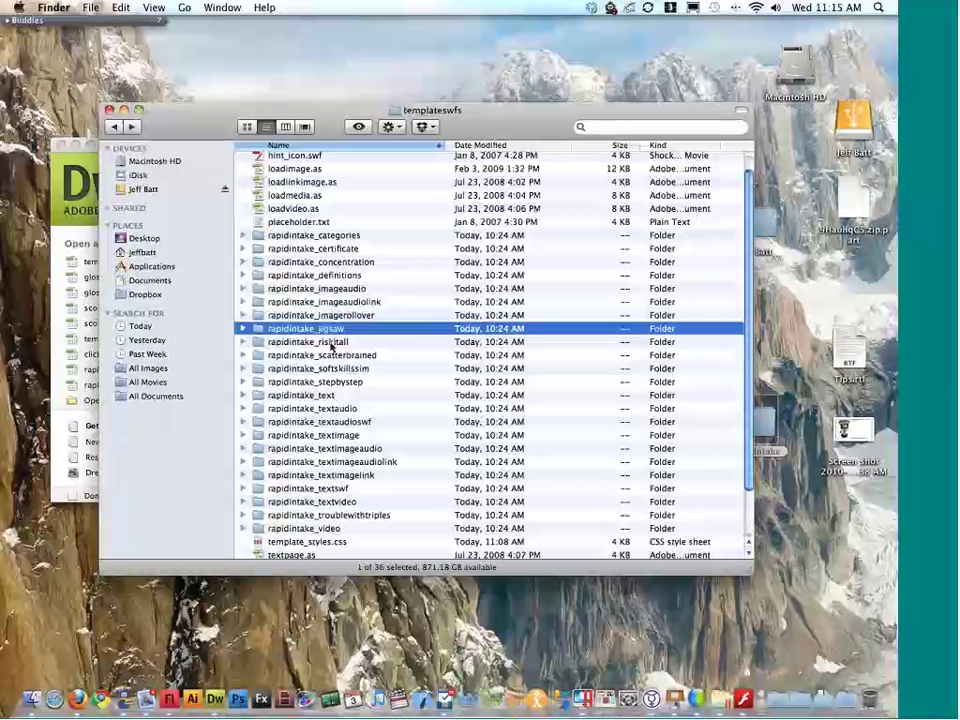
double_click(343, 381)
key("r")
key("super+o")
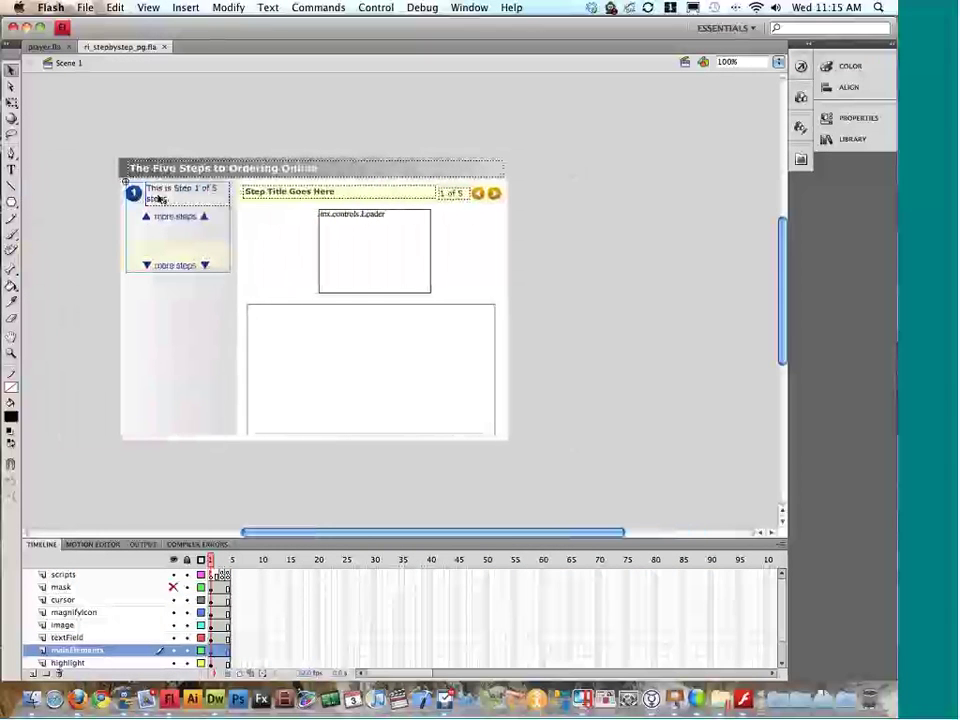
Step: Drill into the stepHolder, steps and cover symbols, back out, and close the file without saving
double_click(137, 197)
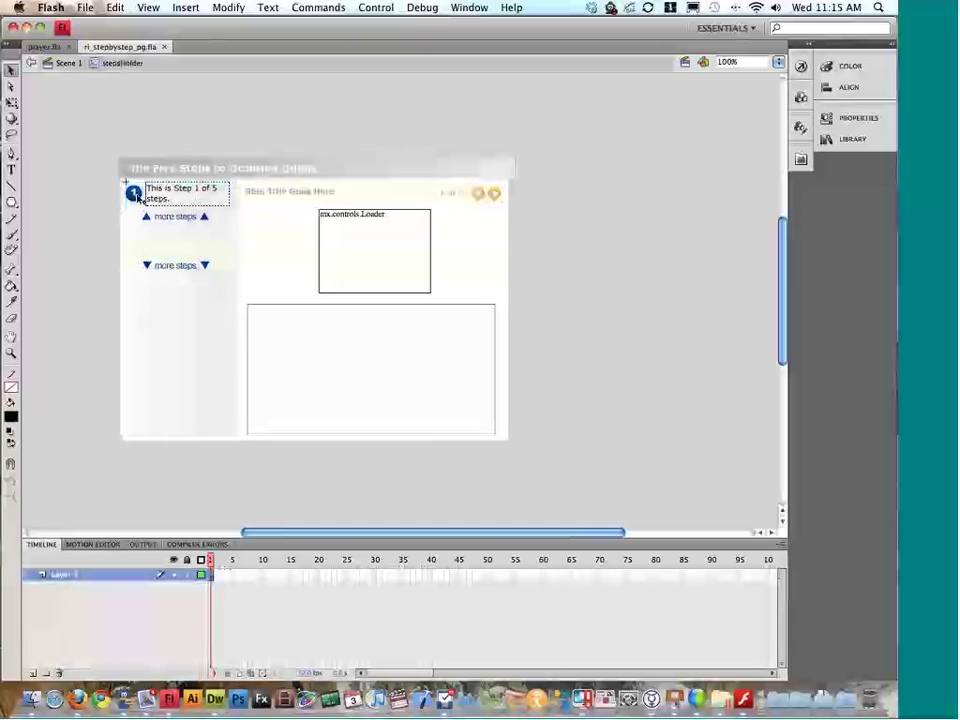
double_click(137, 197)
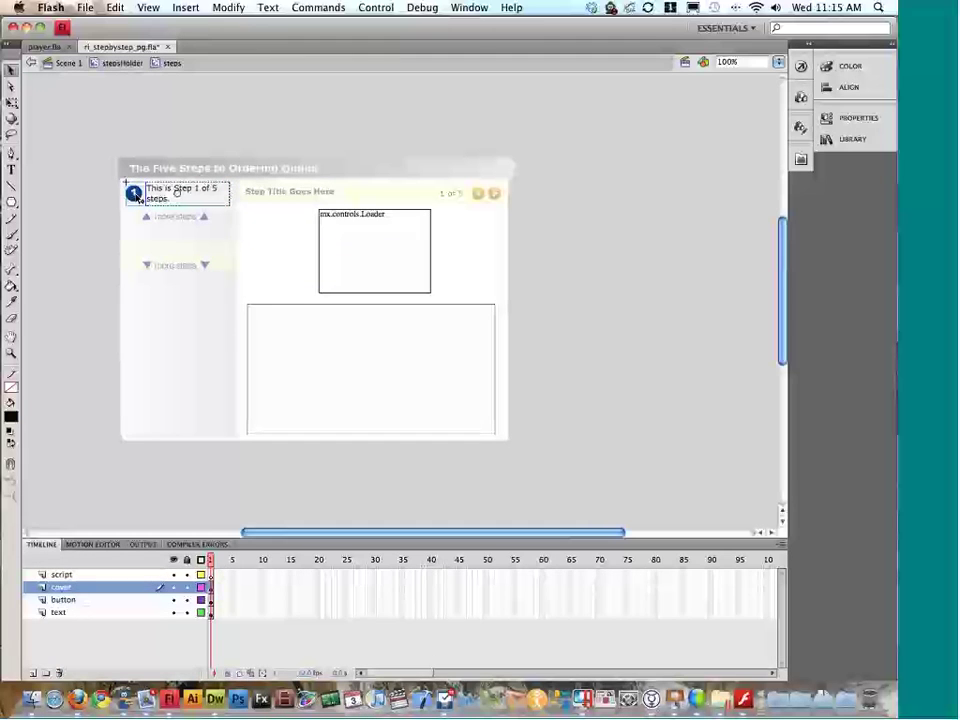
double_click(137, 196)
double_click(103, 205)
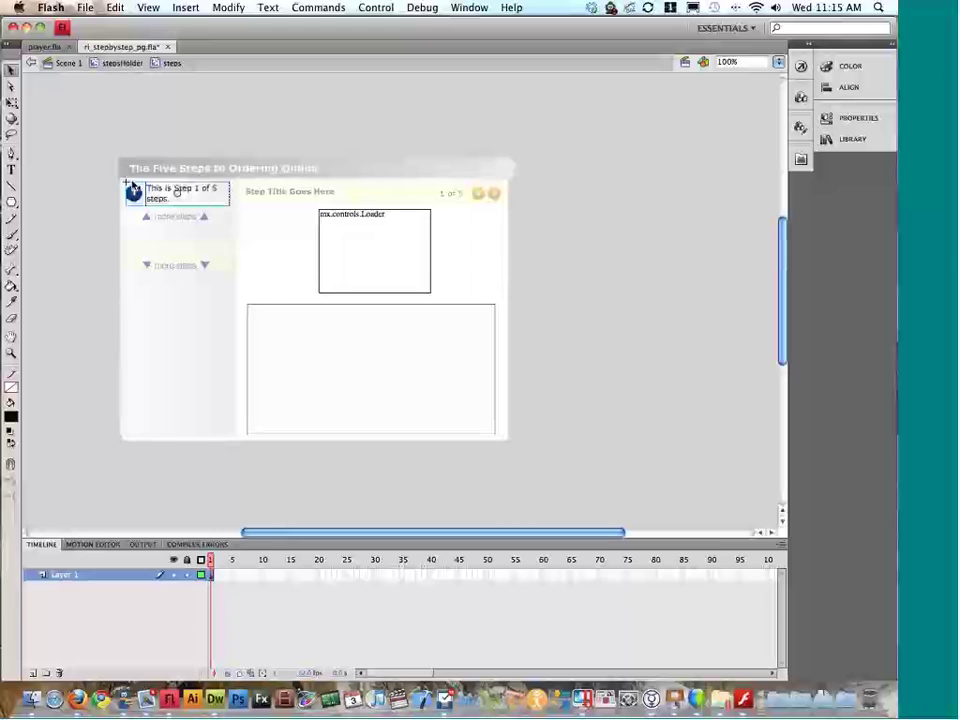
double_click(505, 196)
double_click(512, 211)
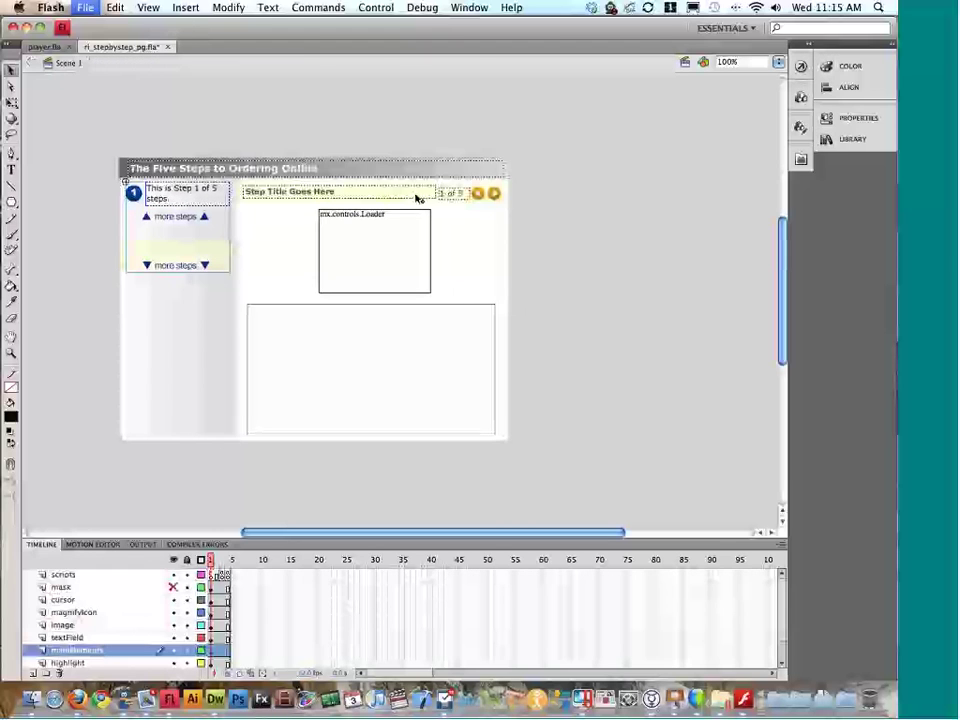
key("super+w")
left_click(352, 124)
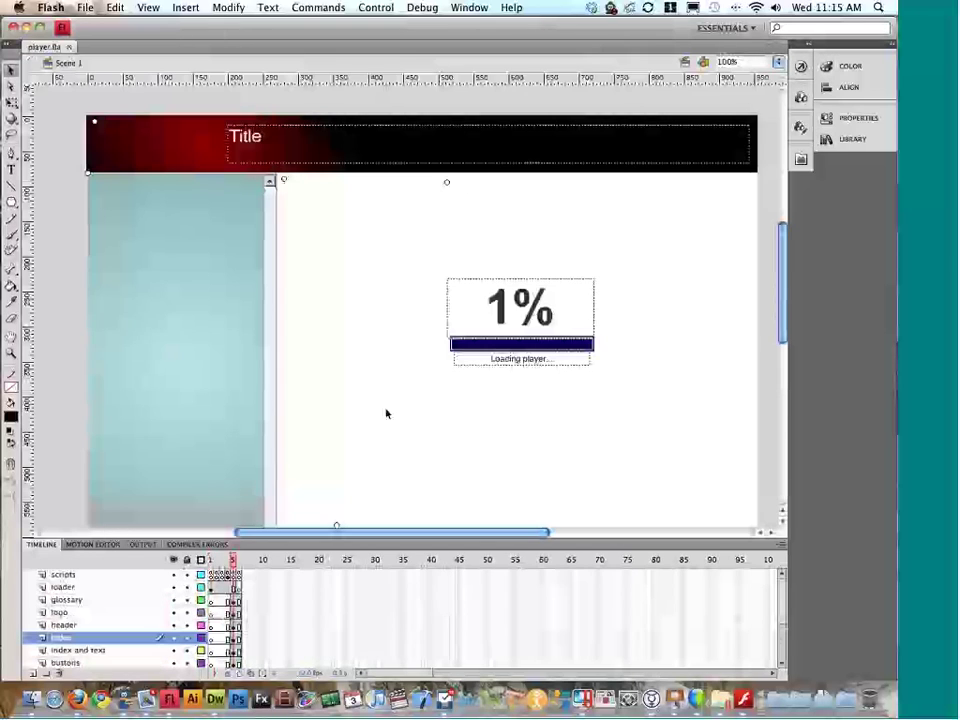
Step: Open ri_softskills_sim.fla from the rapidintake_softskillssim folder in Flash
key("super+Tab")
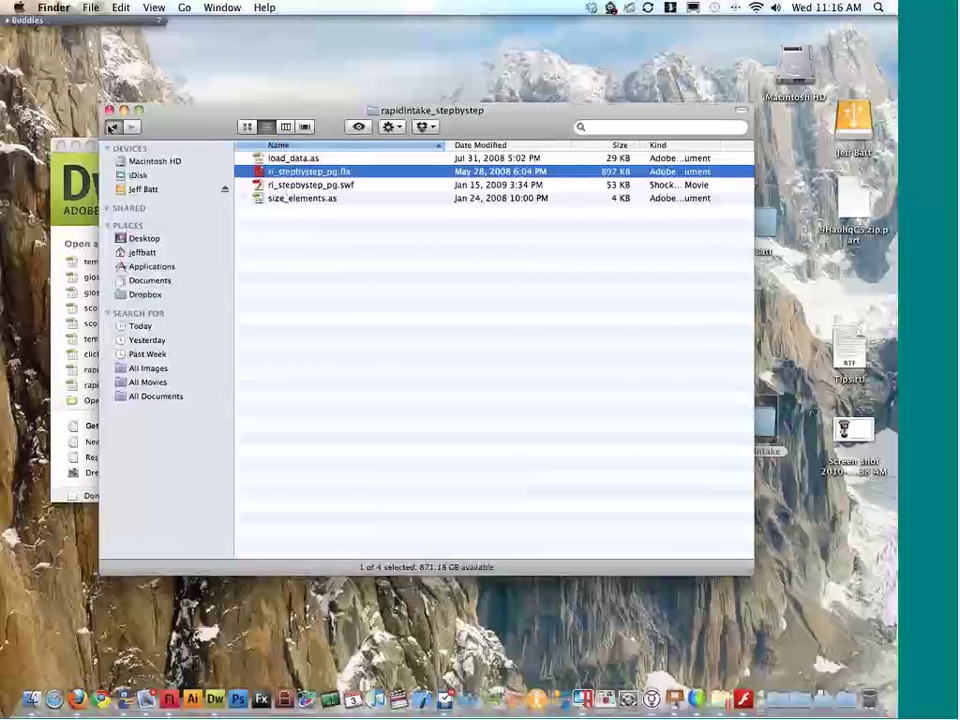
left_click(113, 127)
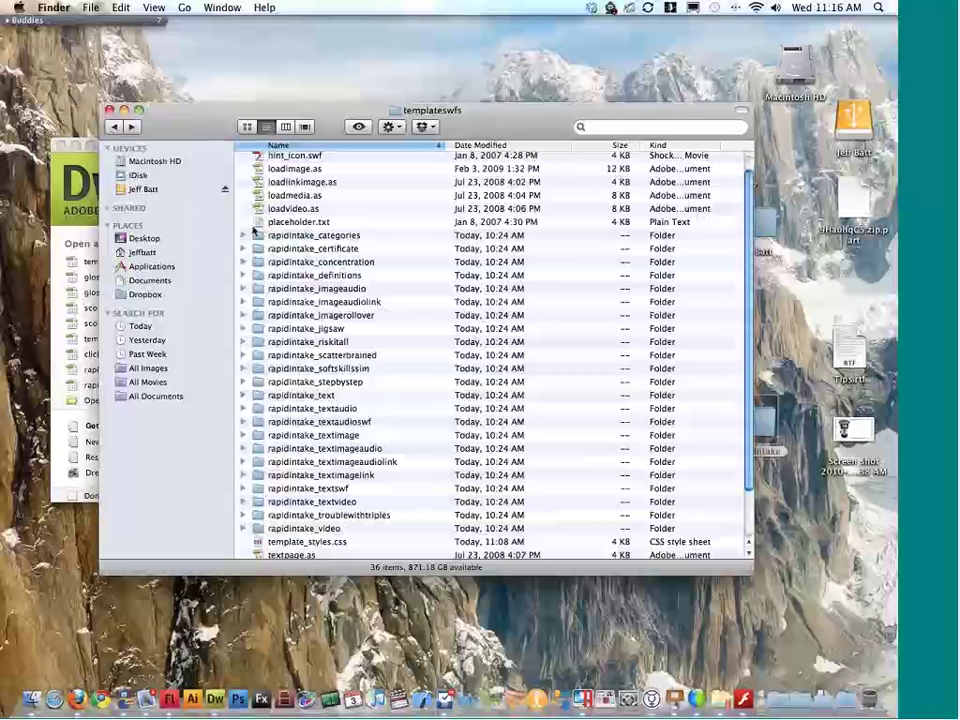
double_click(330, 368)
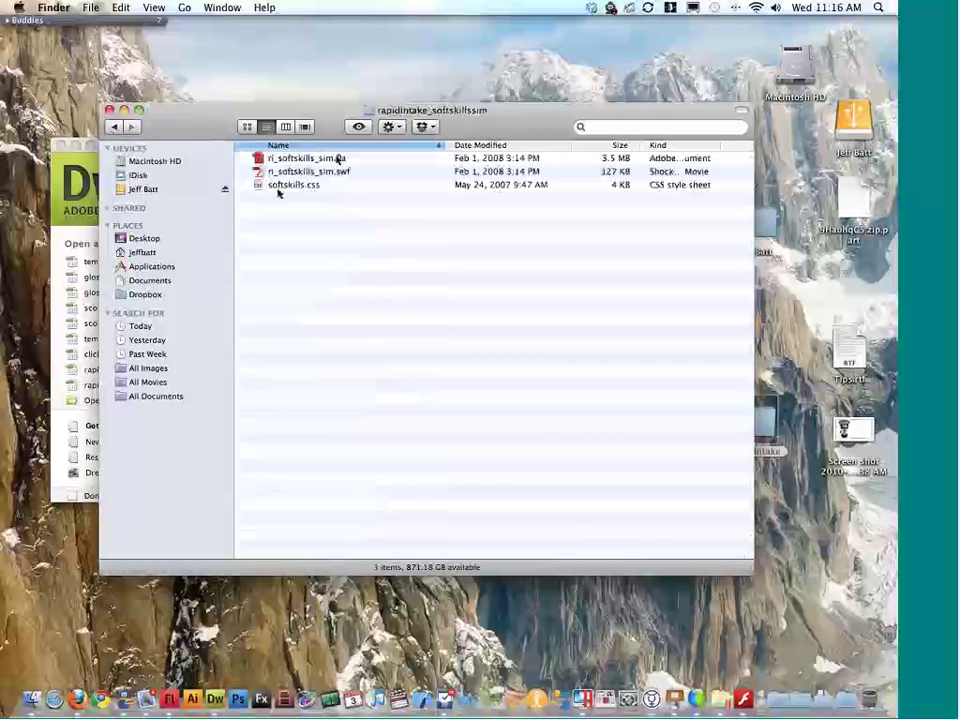
left_click(337, 158)
double_click(337, 158)
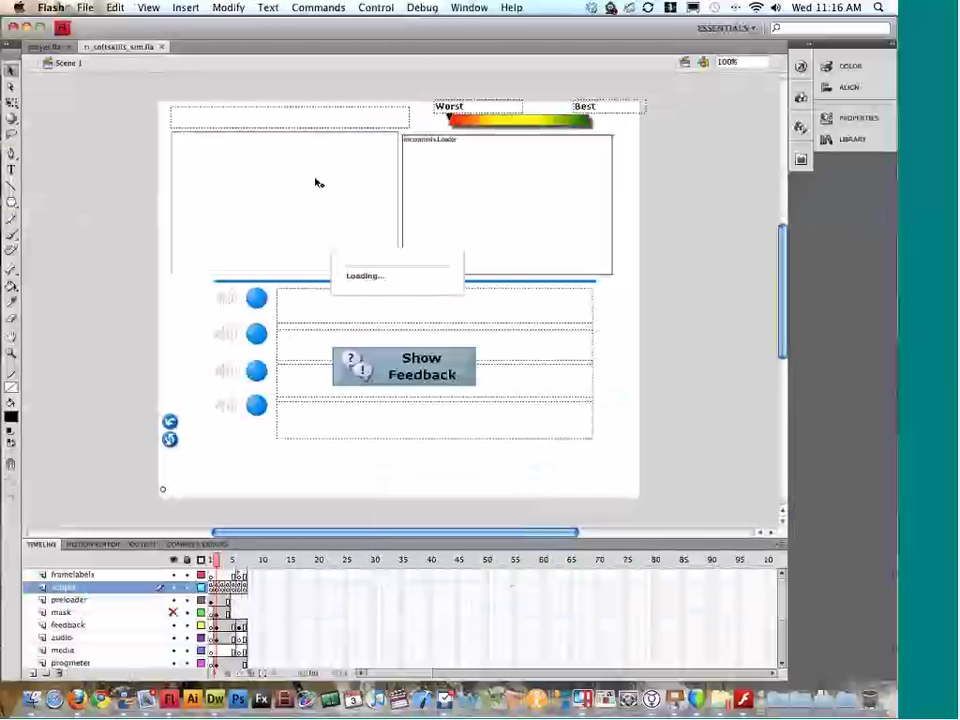
Step: Edit the Show Feedback button symbol to view its layers, then leave it
left_click(252, 303)
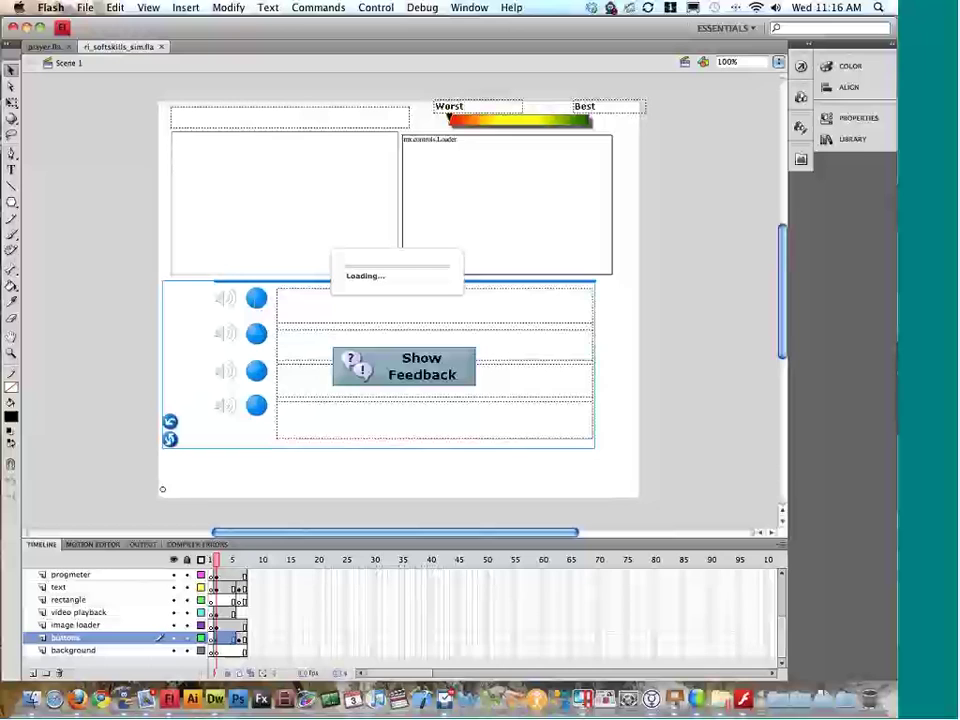
left_click(355, 362)
double_click(447, 373)
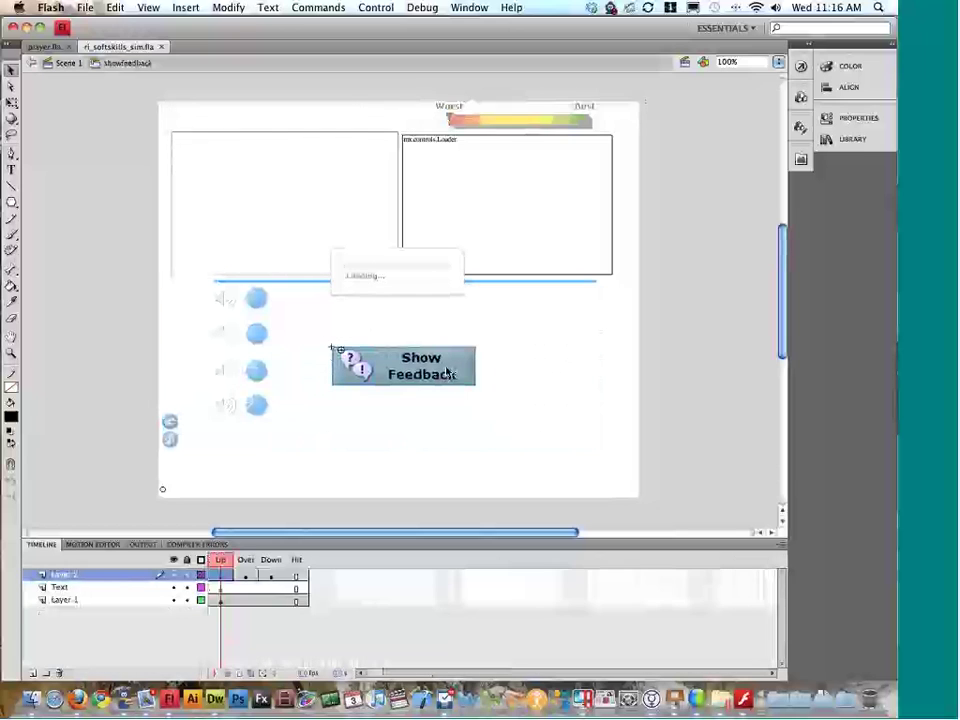
left_click(454, 368)
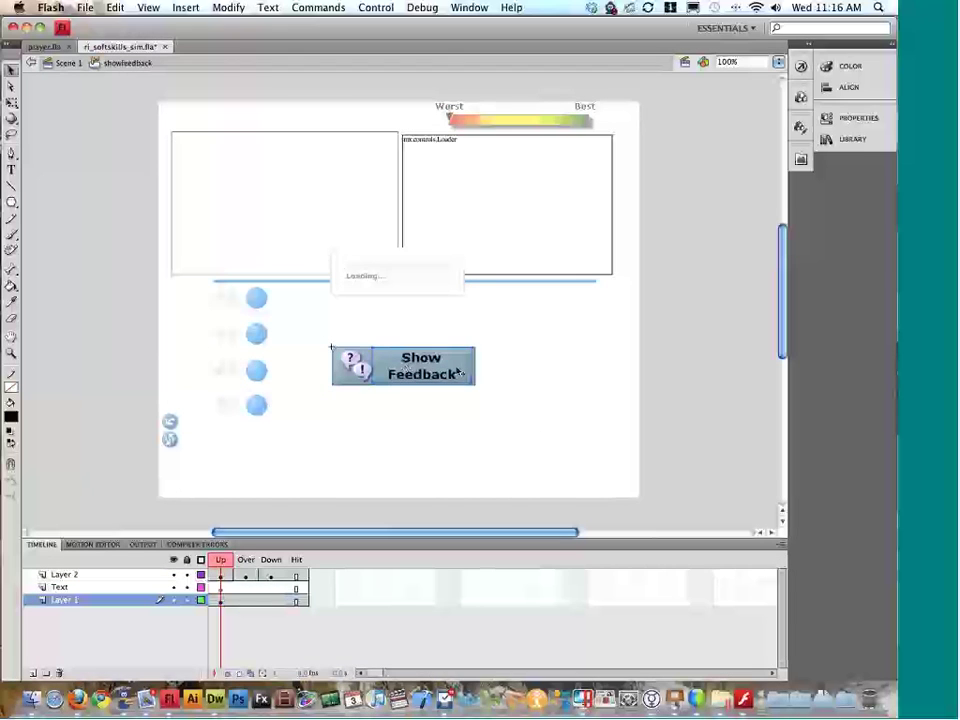
double_click(542, 368)
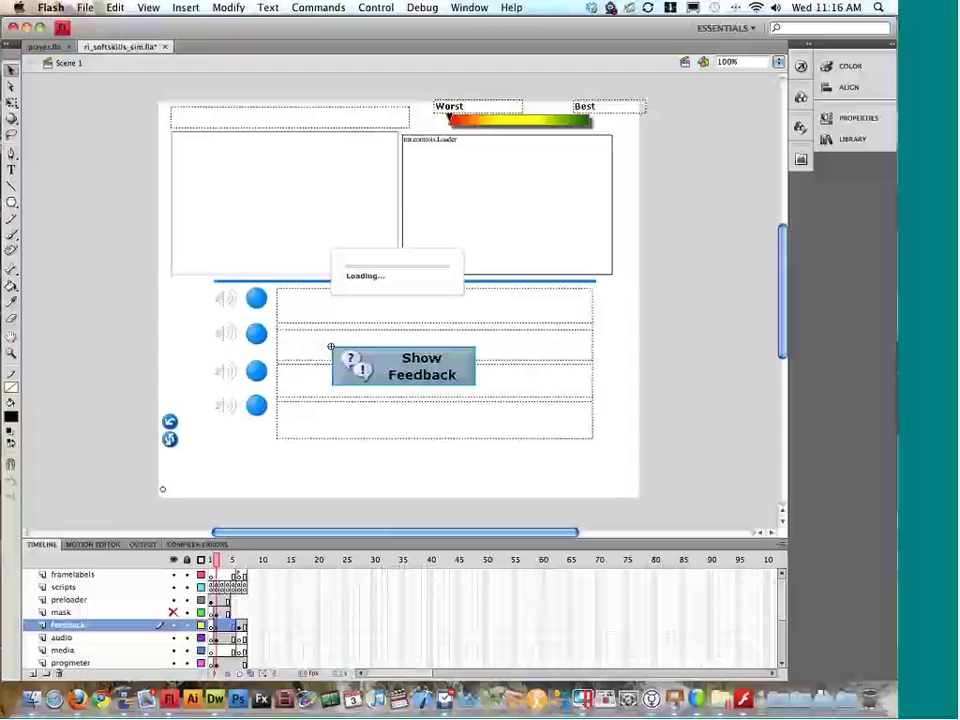
Step: Inspect the top blue circle symbol, return to the main scene, and close the file without saving
double_click(258, 300)
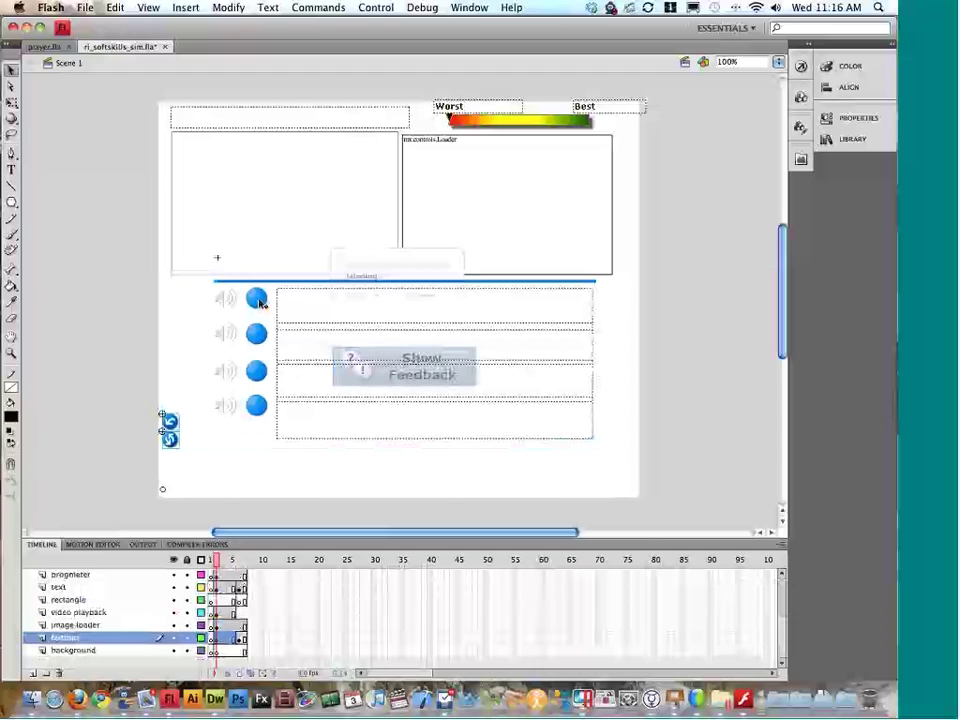
left_click(266, 299)
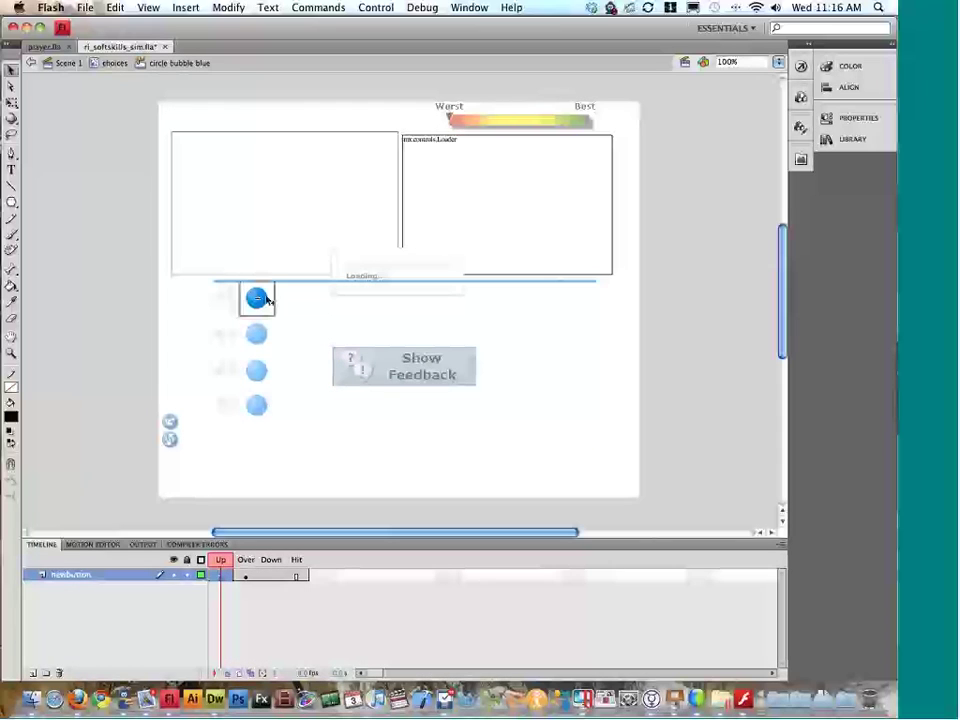
double_click(103, 315)
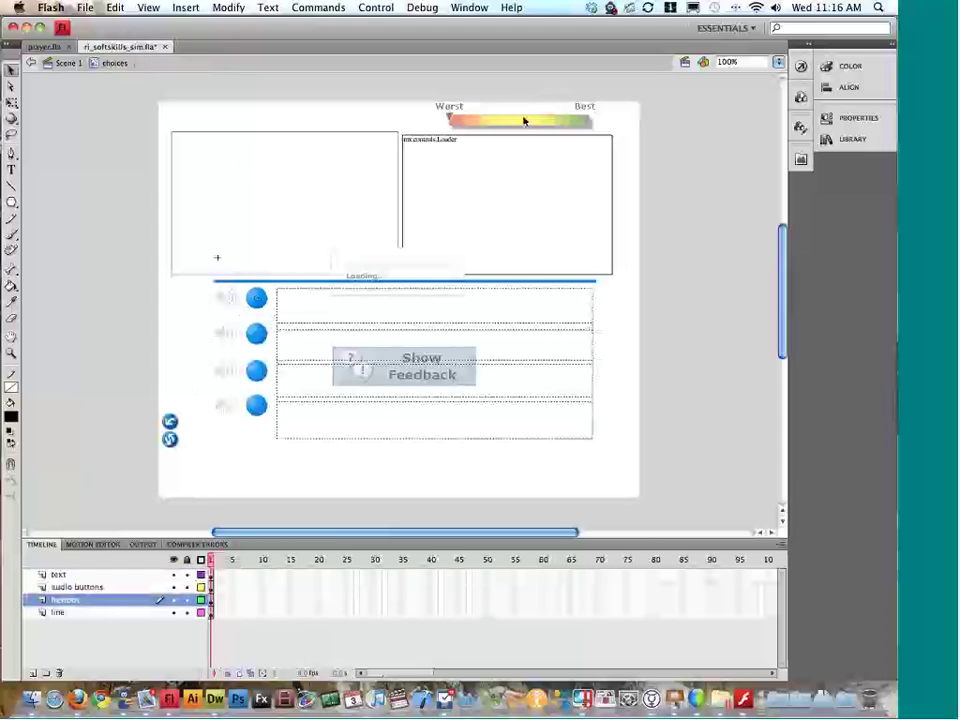
double_click(103, 181)
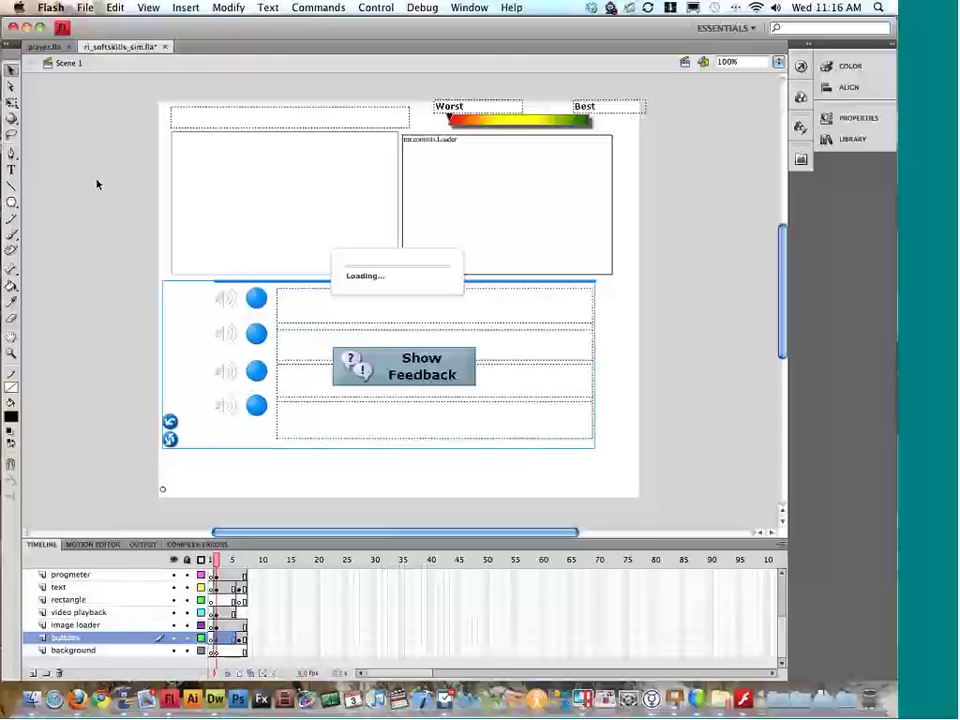
scroll(226, 230, "up", 3)
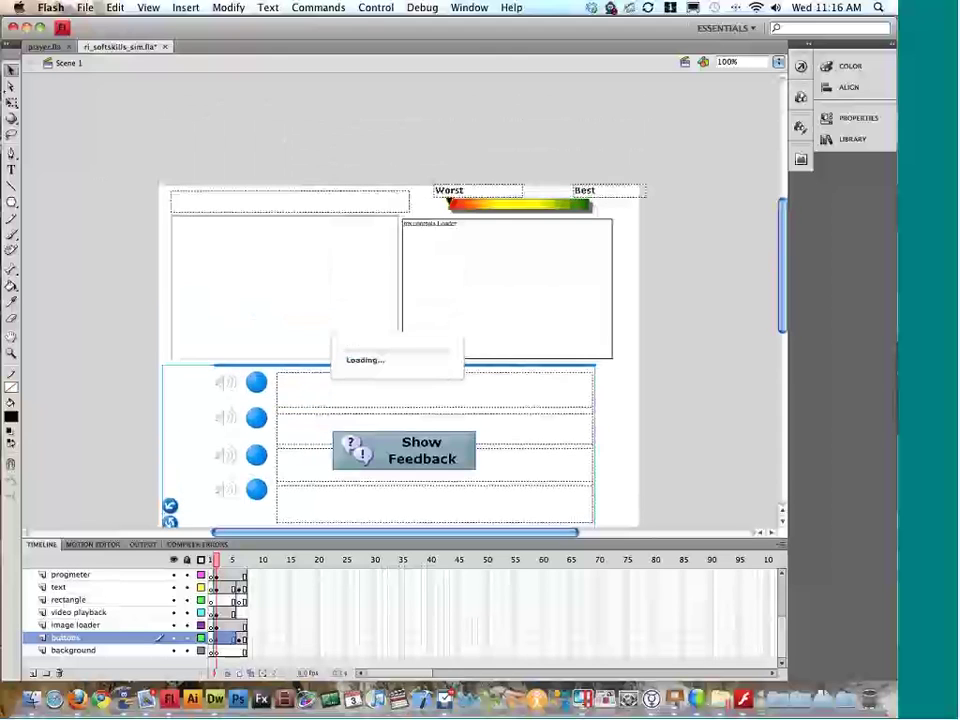
left_click(165, 46)
left_click(357, 125)
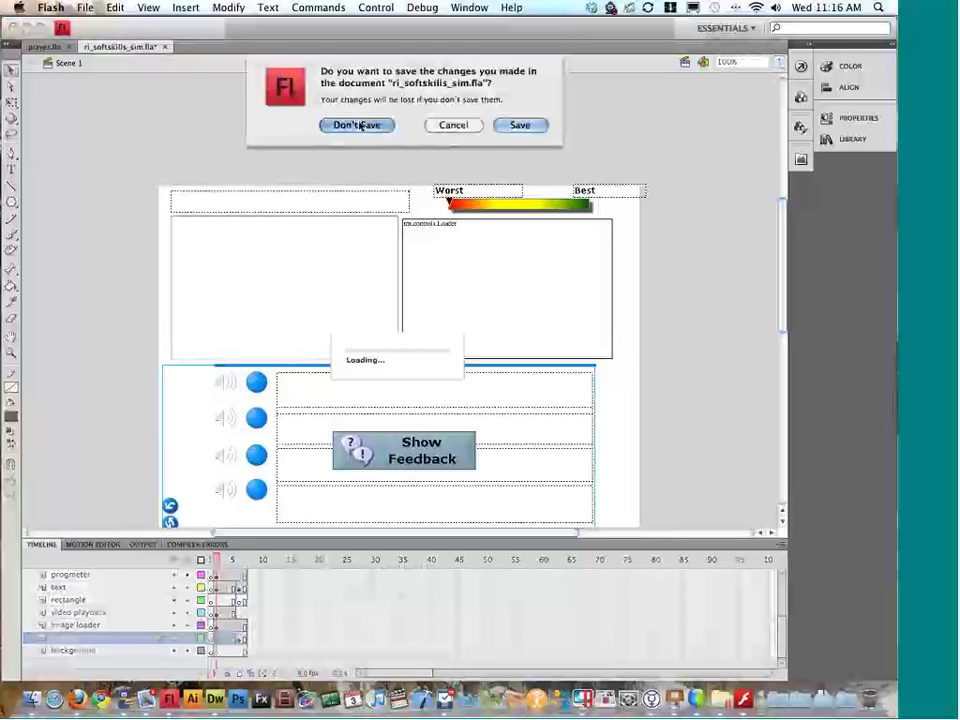
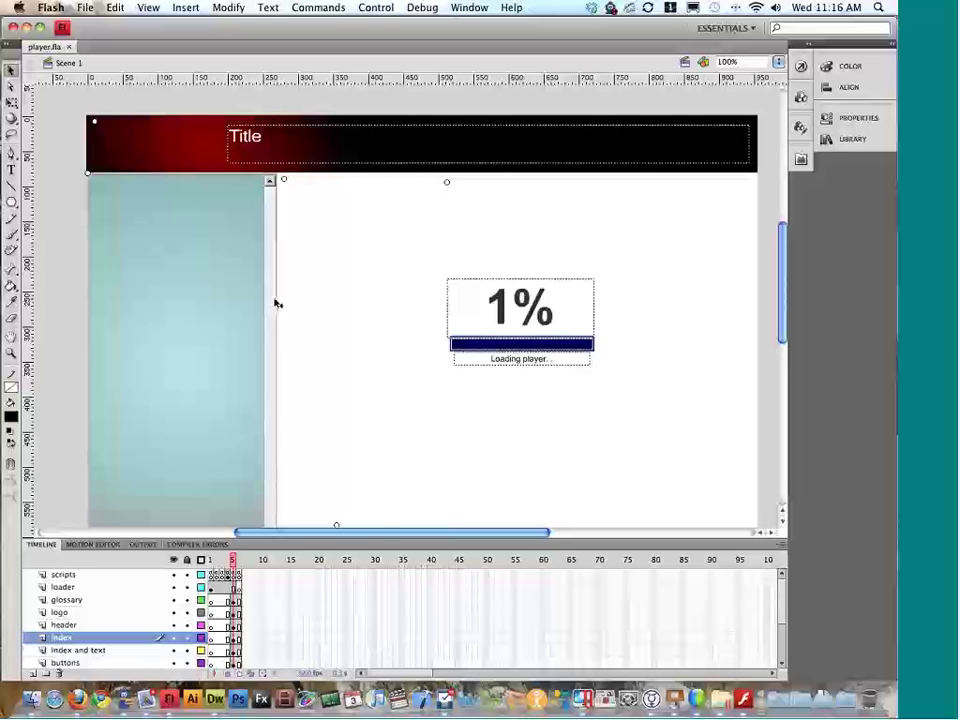
Step: Go back from templateswfs through swfs to the custom style folder in Finder
key("ctrl+Left")
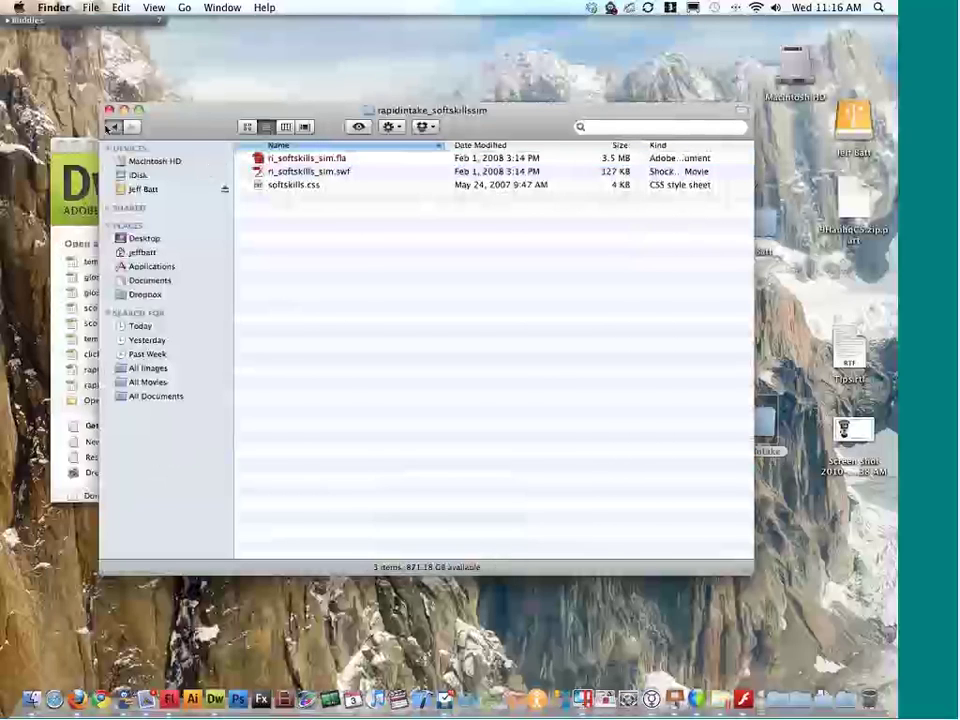
left_click(112, 127)
left_click(112, 127)
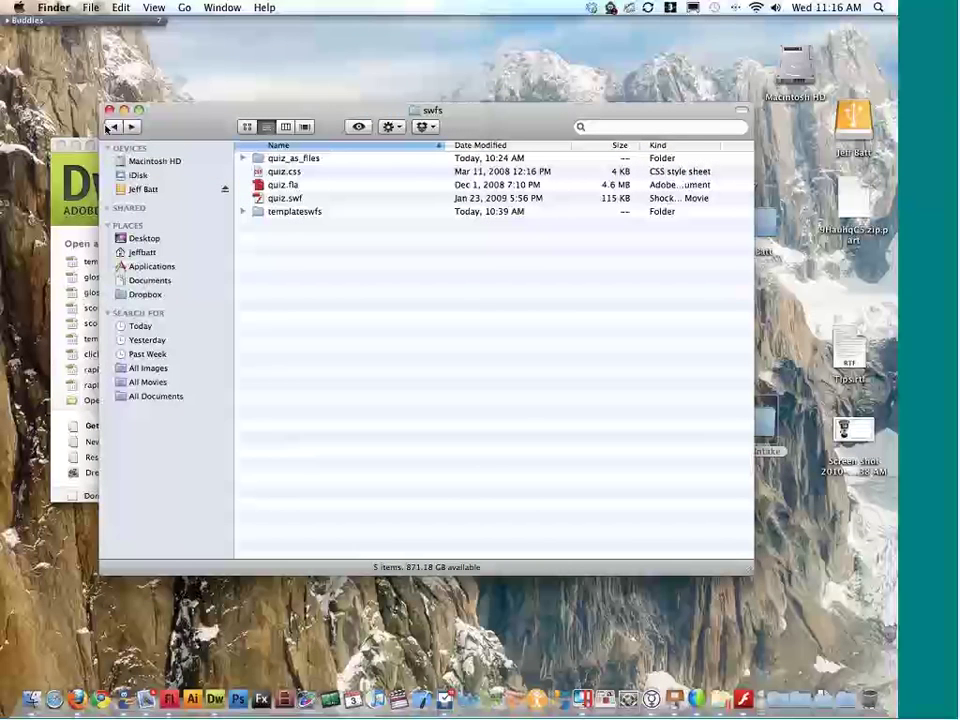
left_click(110, 127)
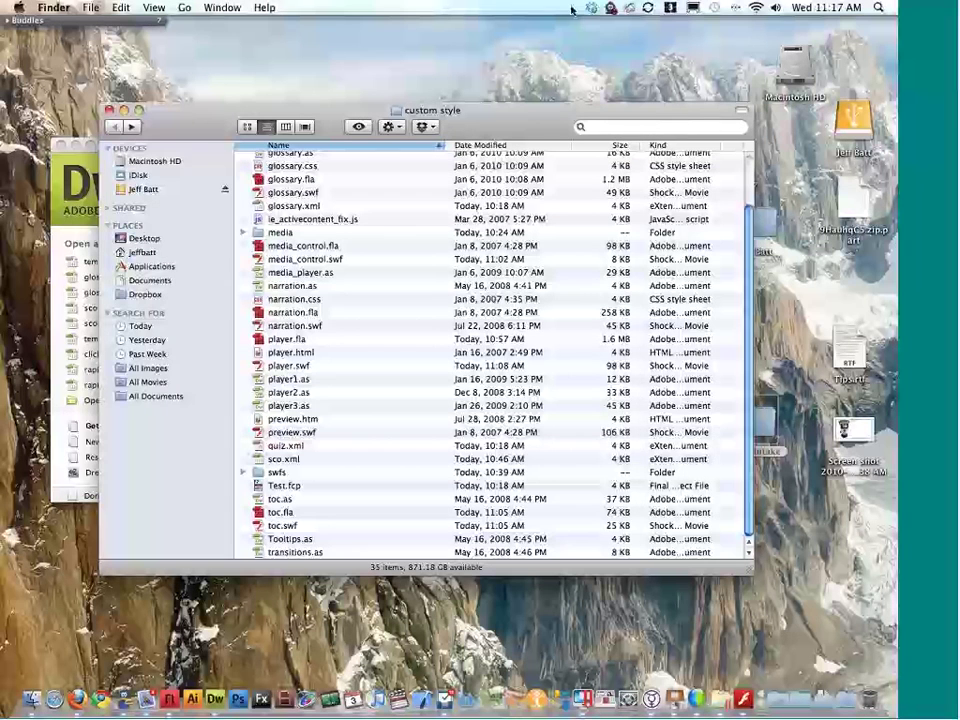
left_click_drag(538, 128, 551, 124)
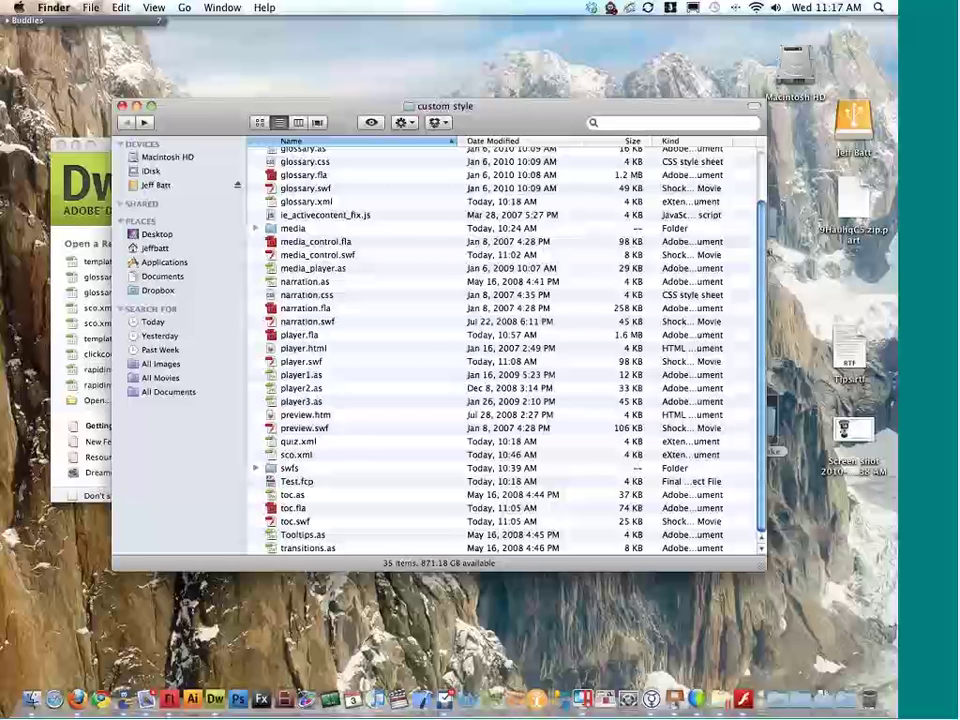
left_click(97, 215)
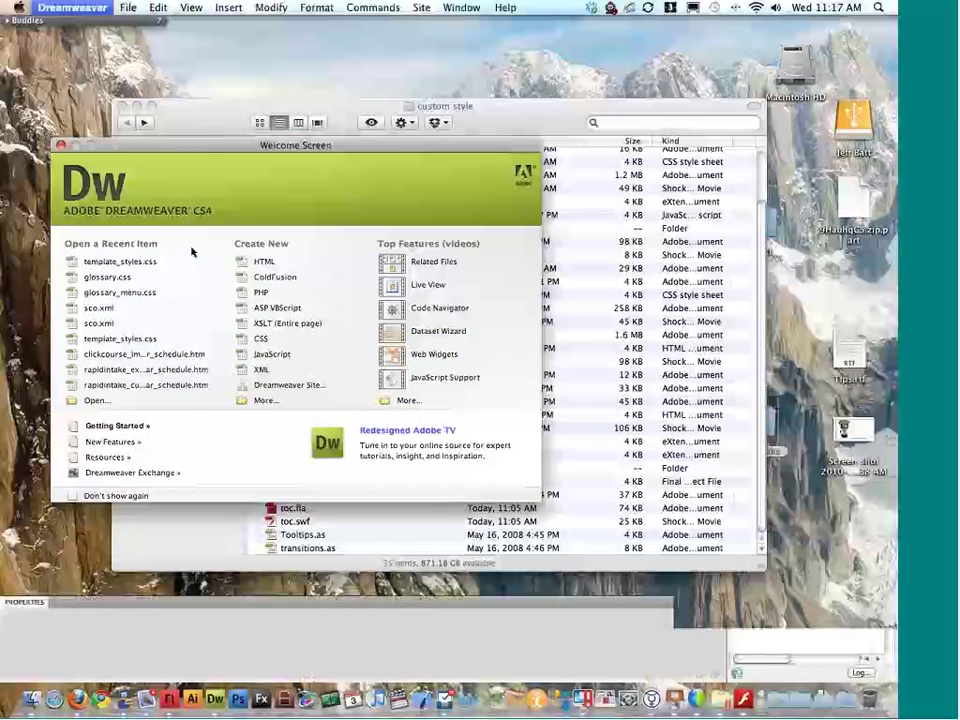
left_click(347, 120, "alt")
Step: Compress the custom style folder on the desktop into custom style.zip
key("shift+super+n")
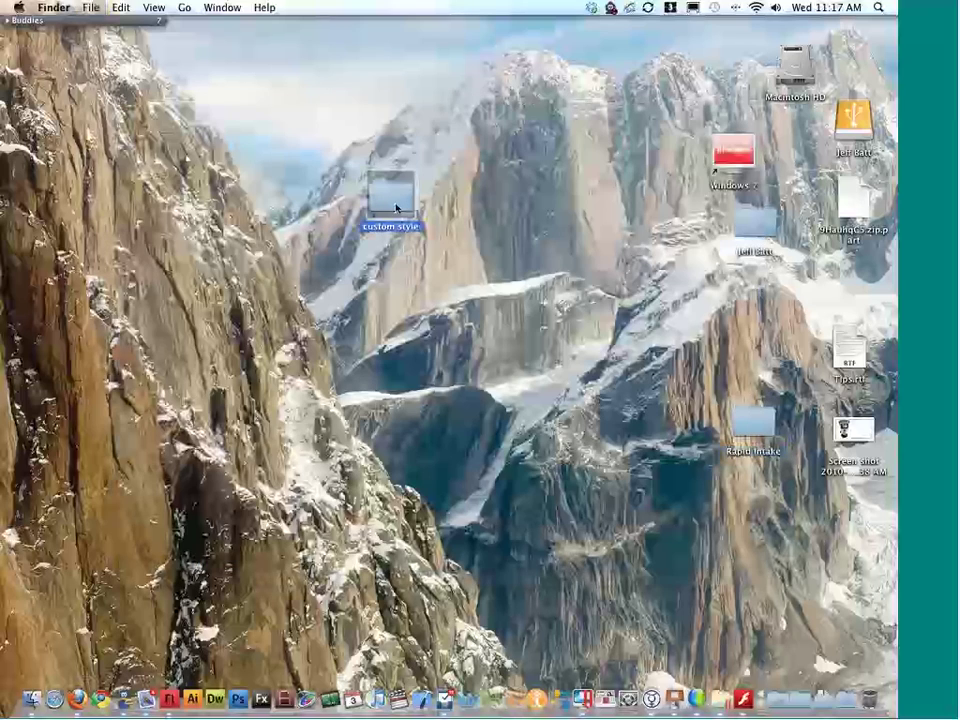
right_click(396, 208)
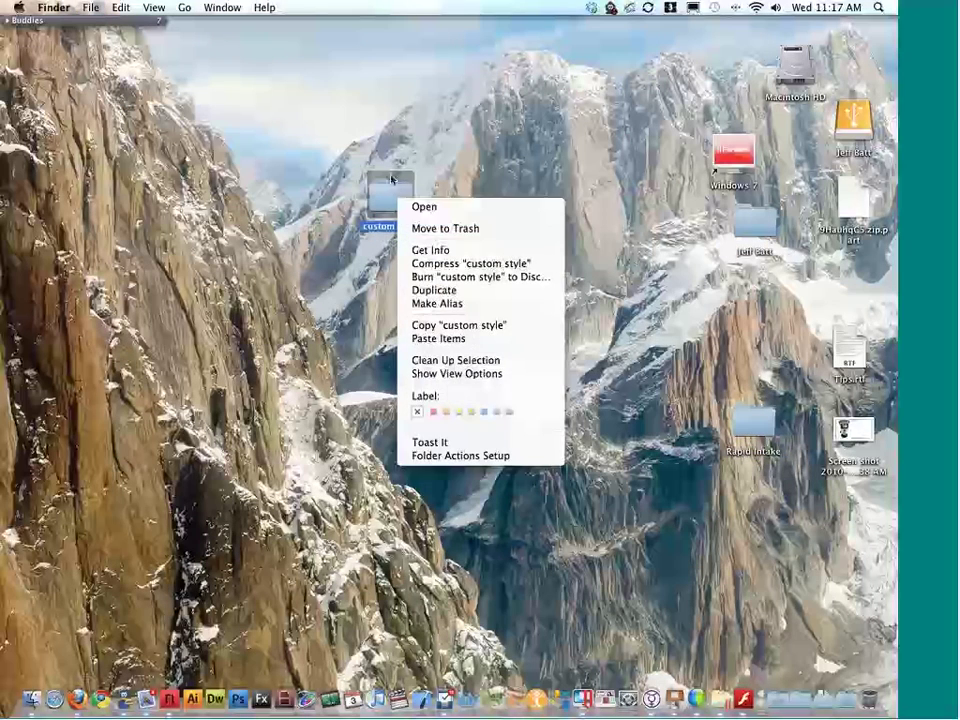
left_click(386, 160)
right_click(390, 200)
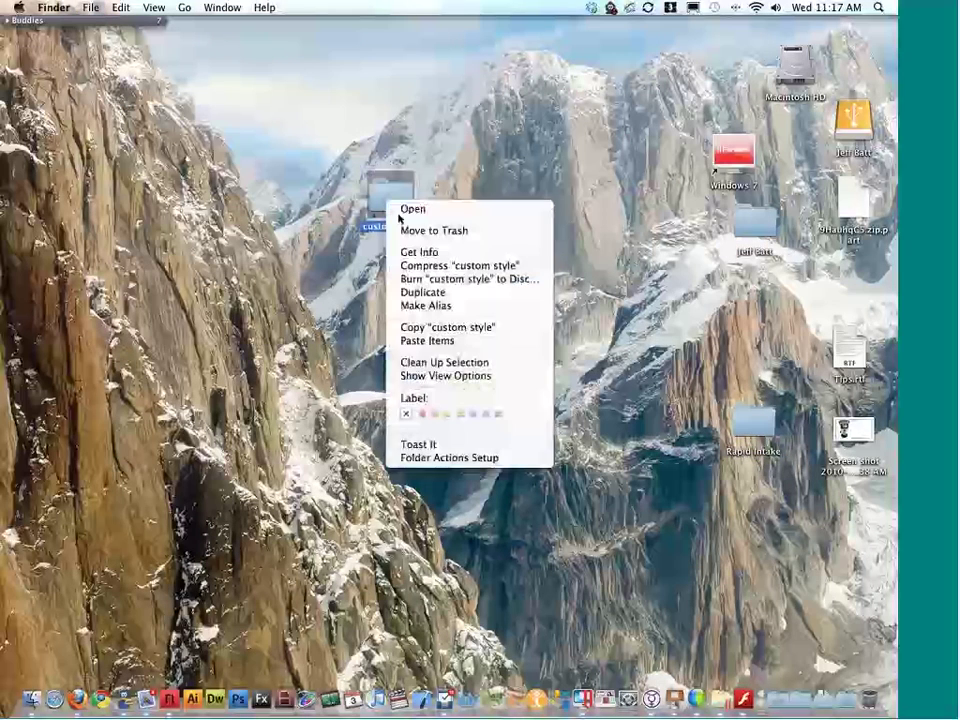
left_click(418, 265)
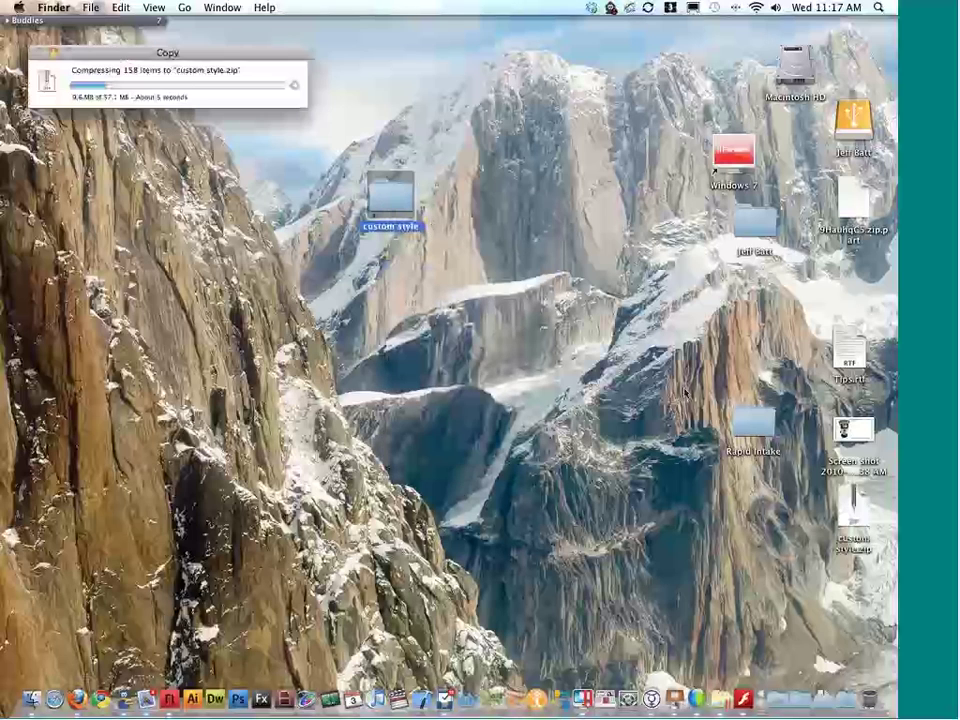
key("super+Tab")
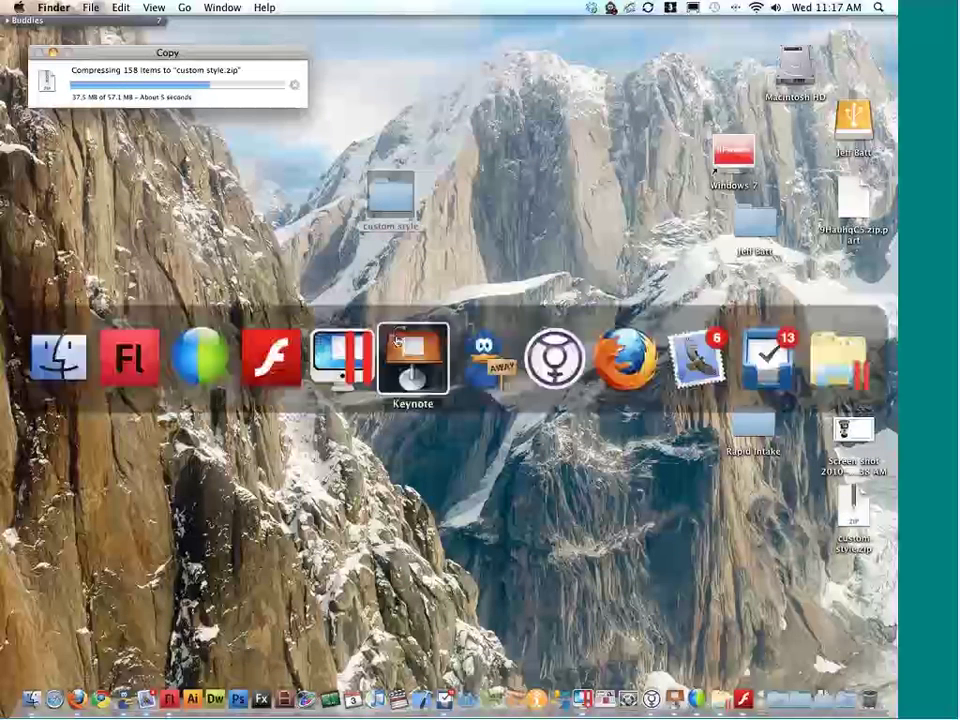
left_click(130, 357)
Step: In Unison's Admin projects list, open the files of the Custom Style- Test project
key("super+Tab")
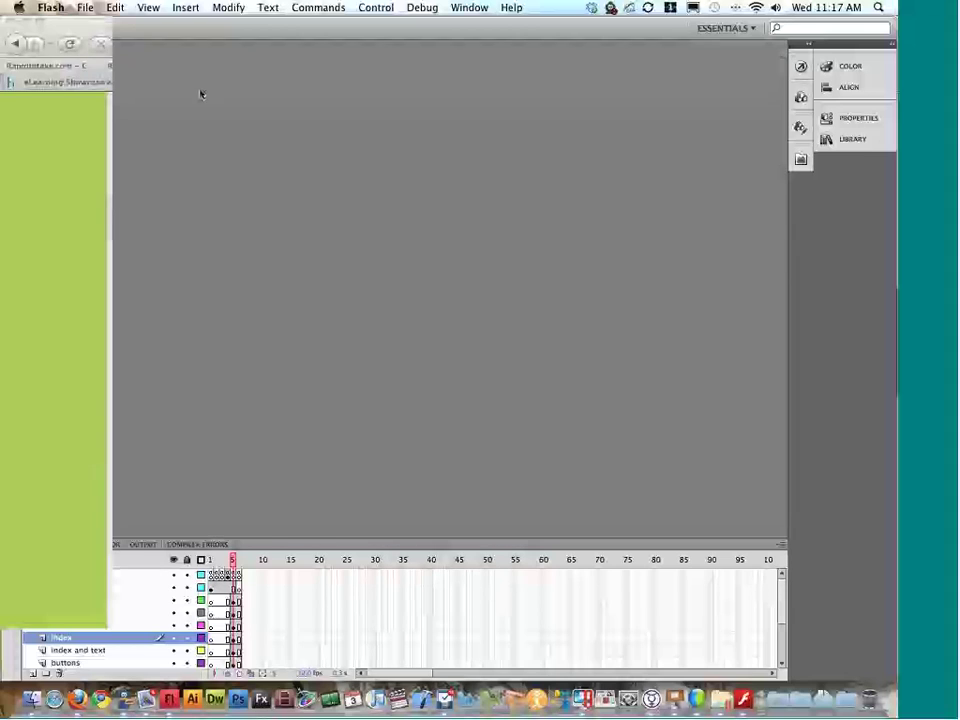
left_click(297, 83)
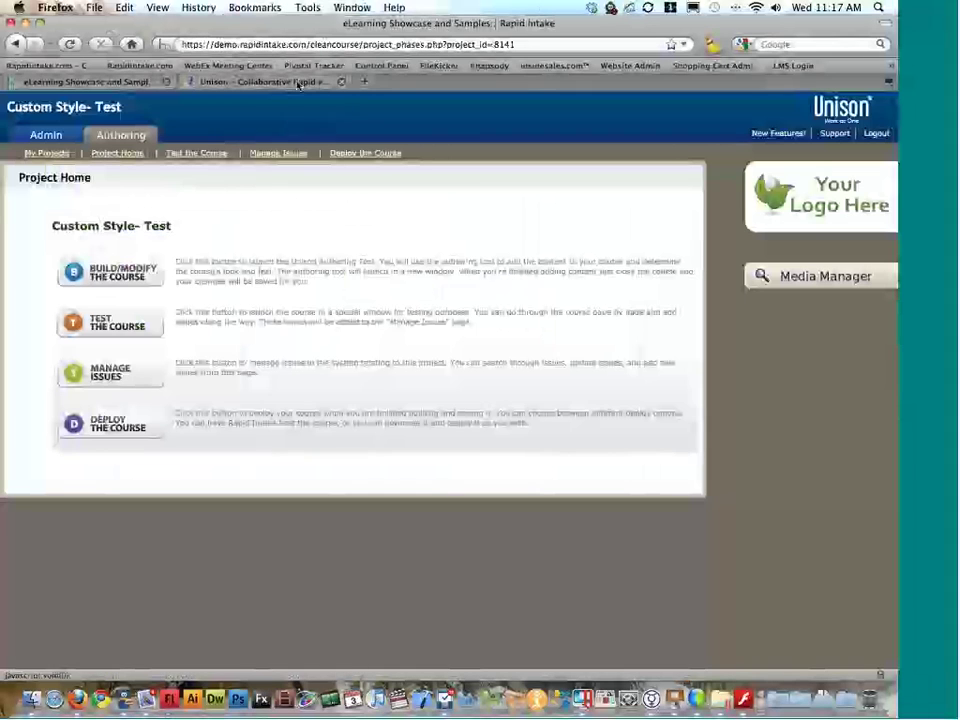
left_click(150, 218)
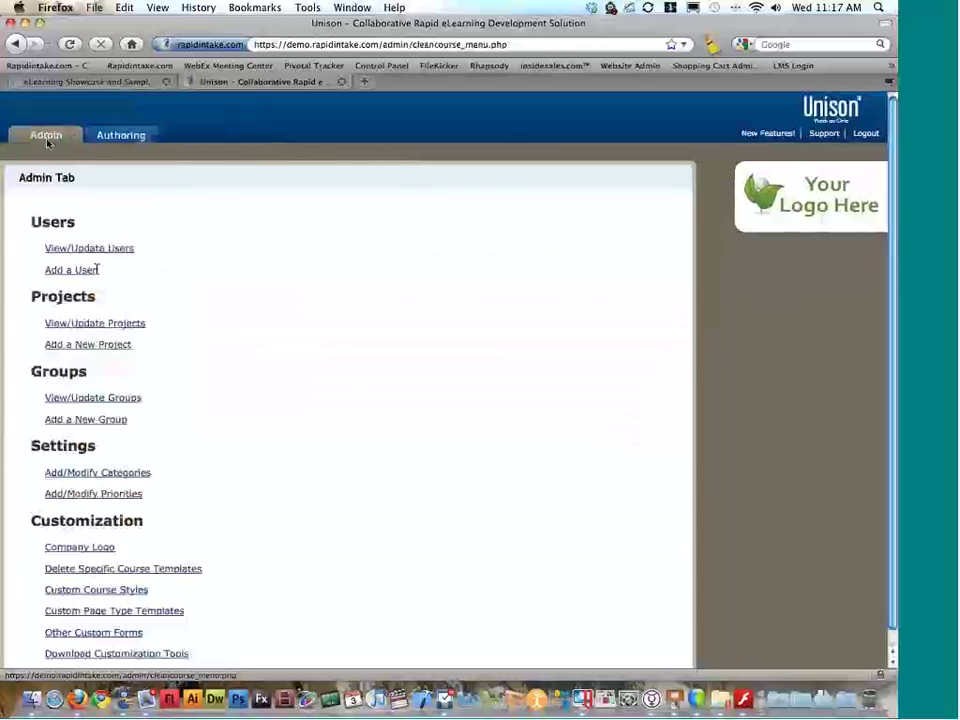
left_click(134, 327)
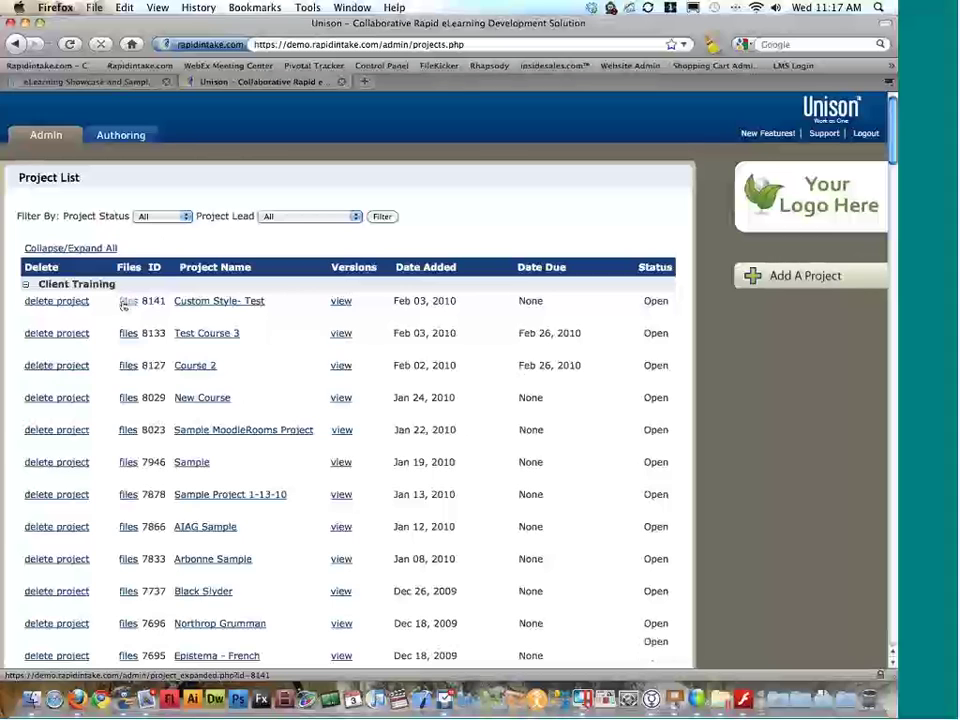
left_click(127, 301)
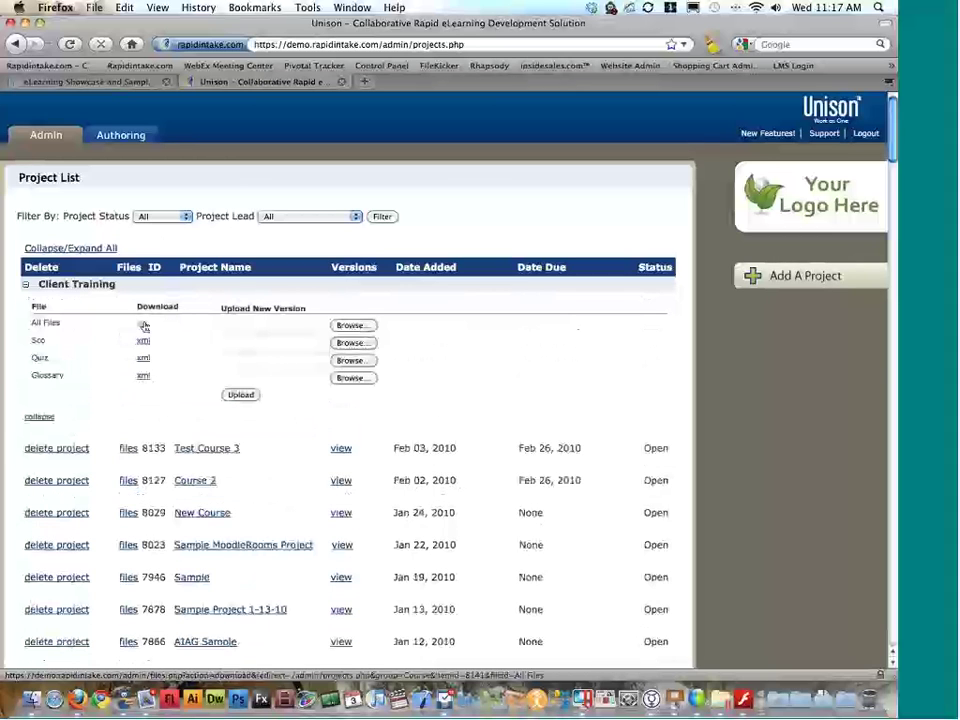
Step: Choose custom style.zip for the All Files upload, then return to the Admin menu
left_click(234, 328)
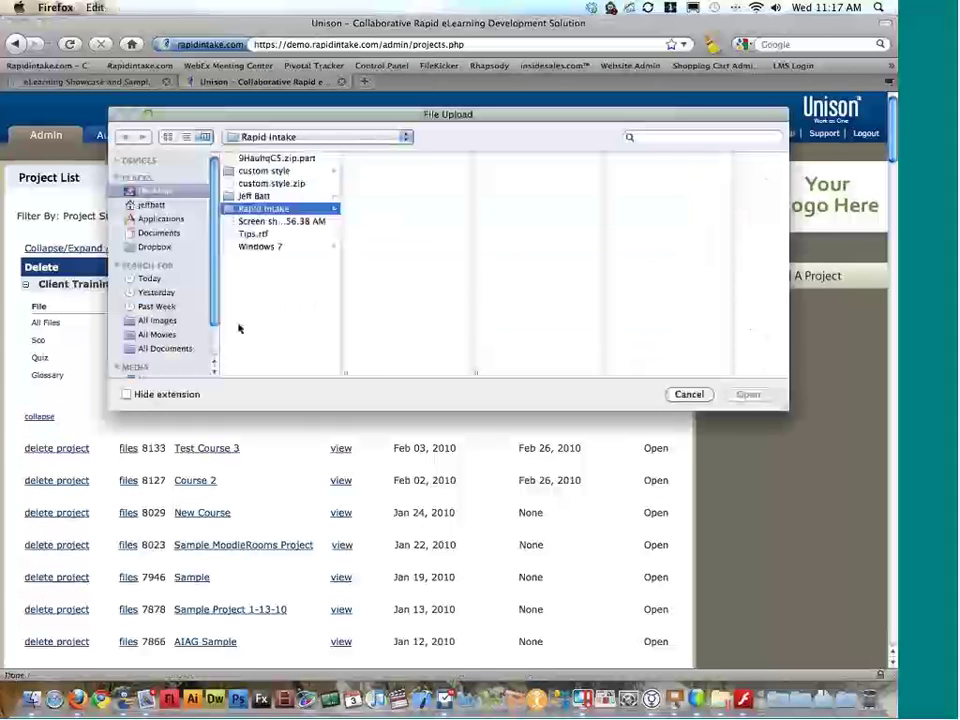
left_click(688, 394)
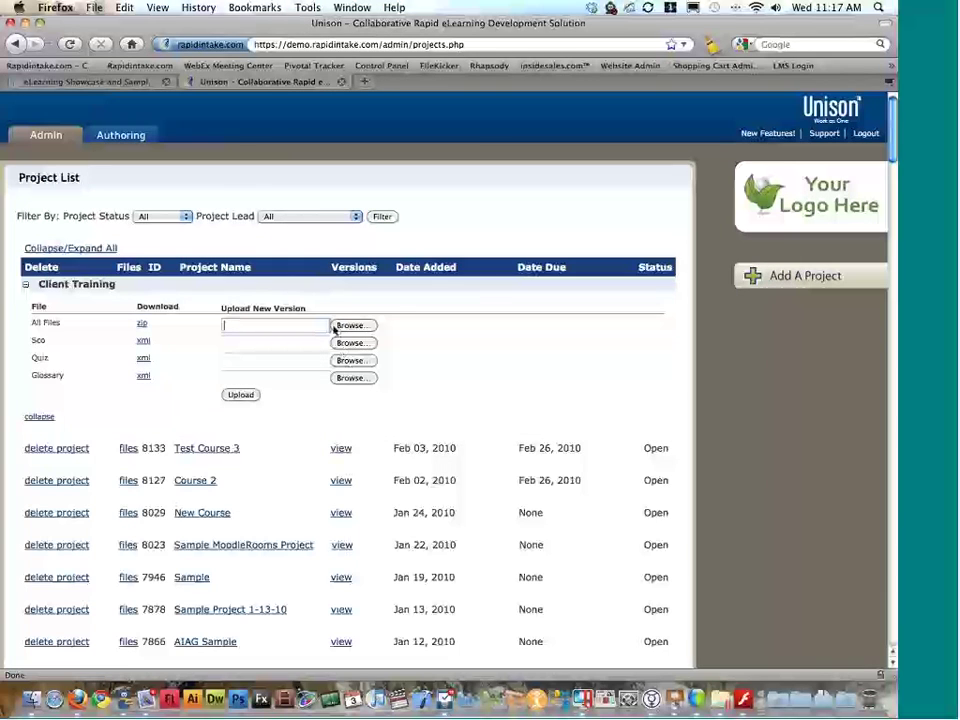
left_click(355, 343)
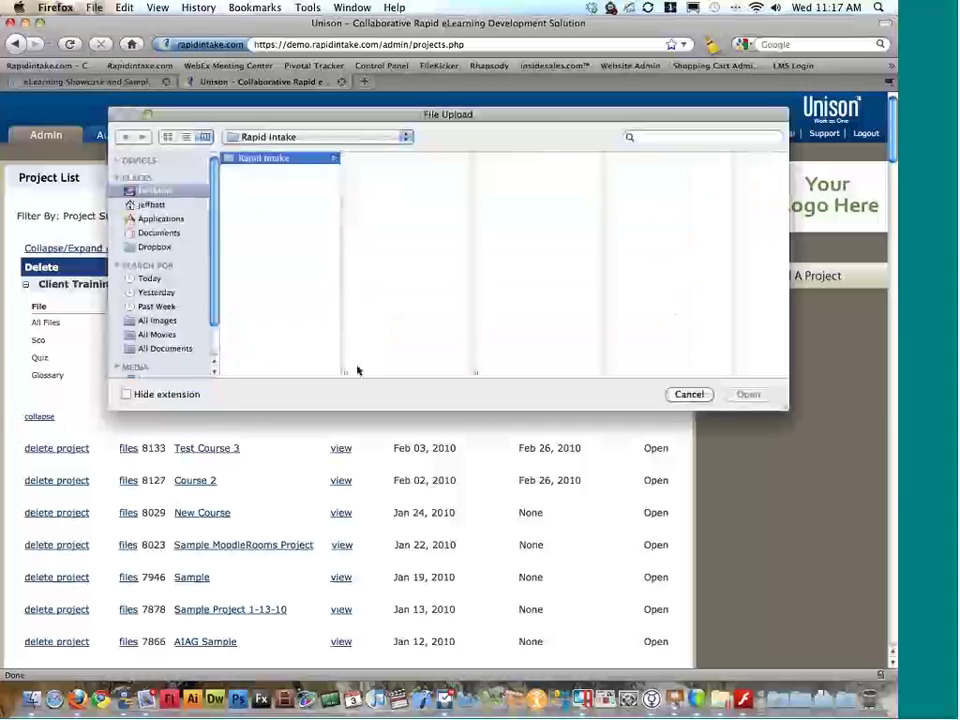
left_click(273, 184)
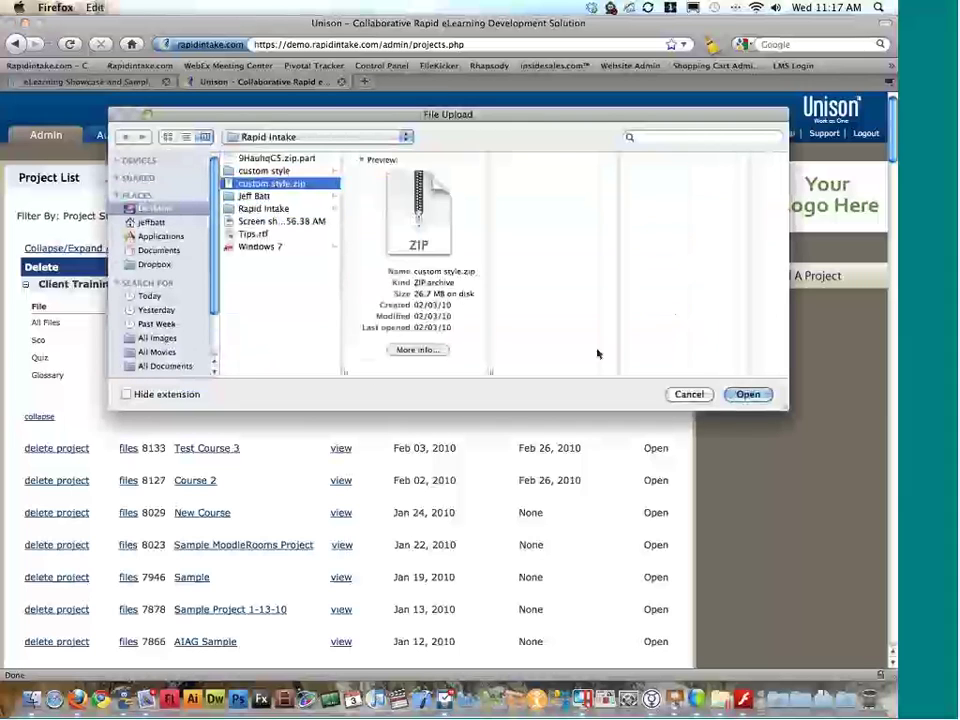
key("Return")
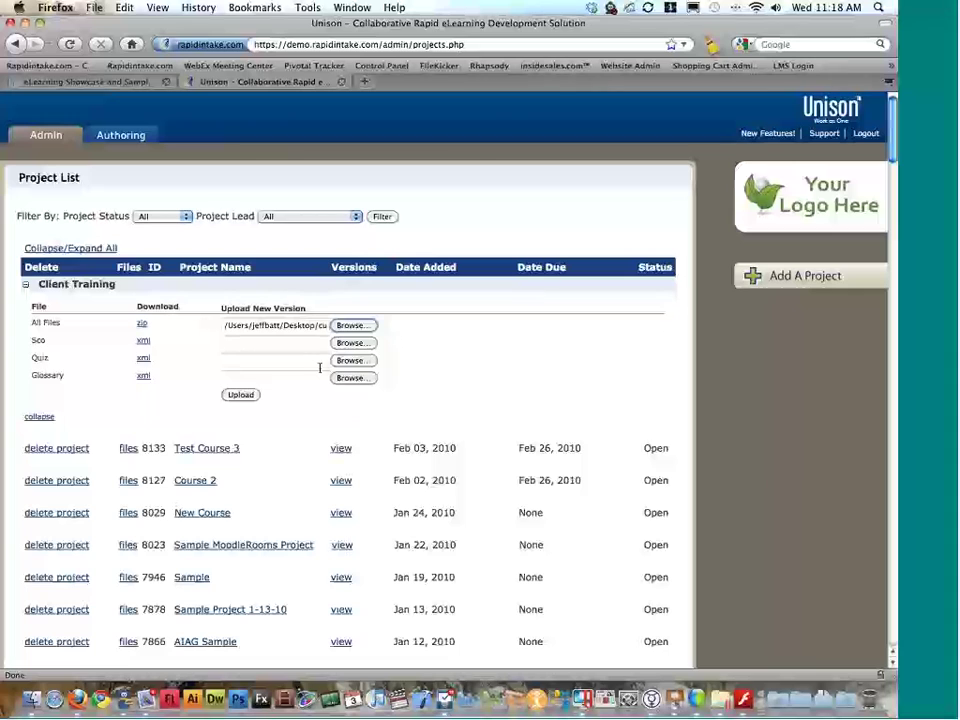
left_click(38, 134)
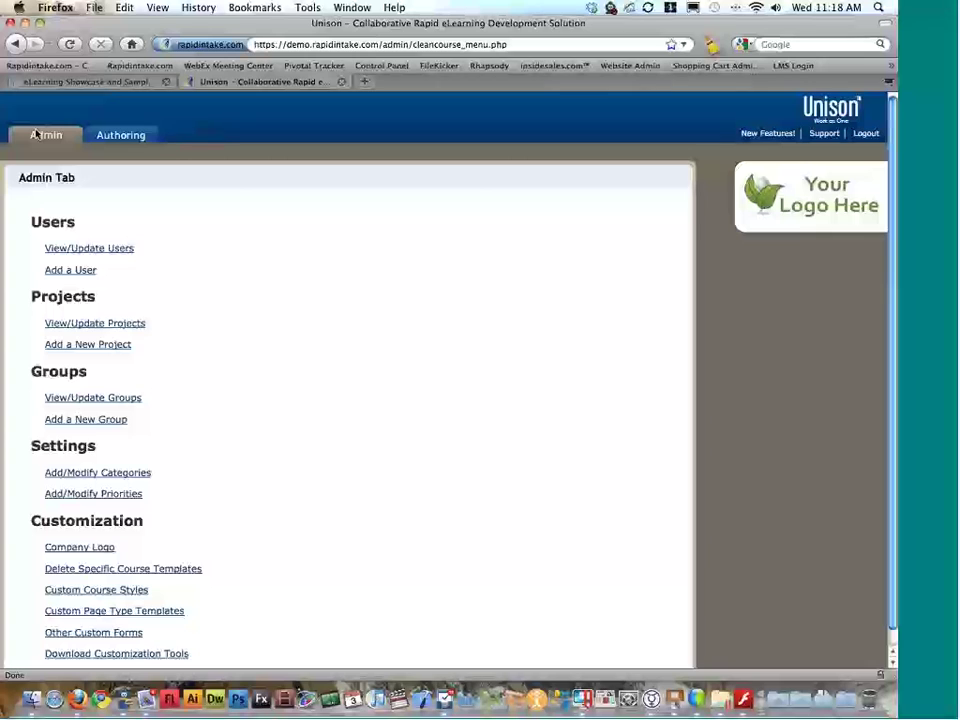
Step: Go to the Customization custom course styles page and view the Black Slyder style's files
left_click(96, 324)
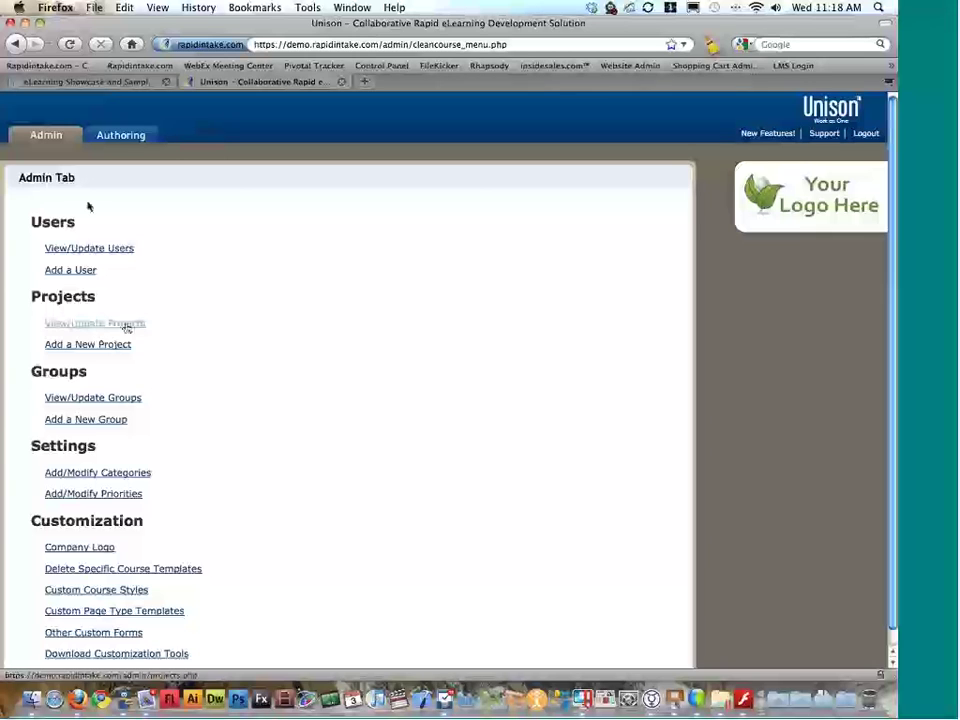
scroll(100, 330, "down", 1)
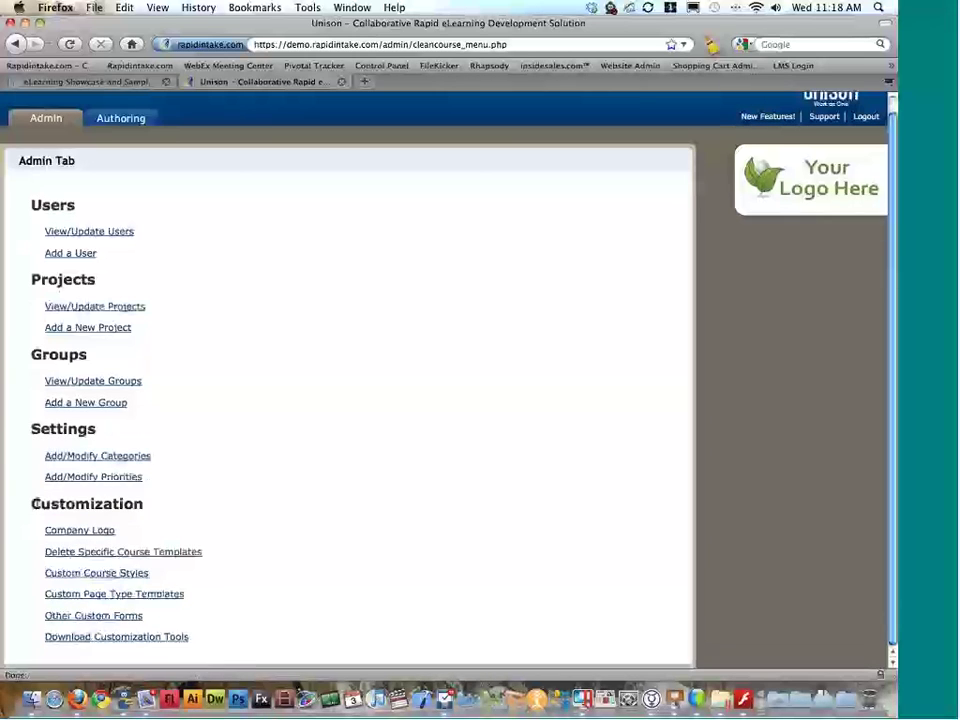
left_click_drag(103, 504, 29, 504)
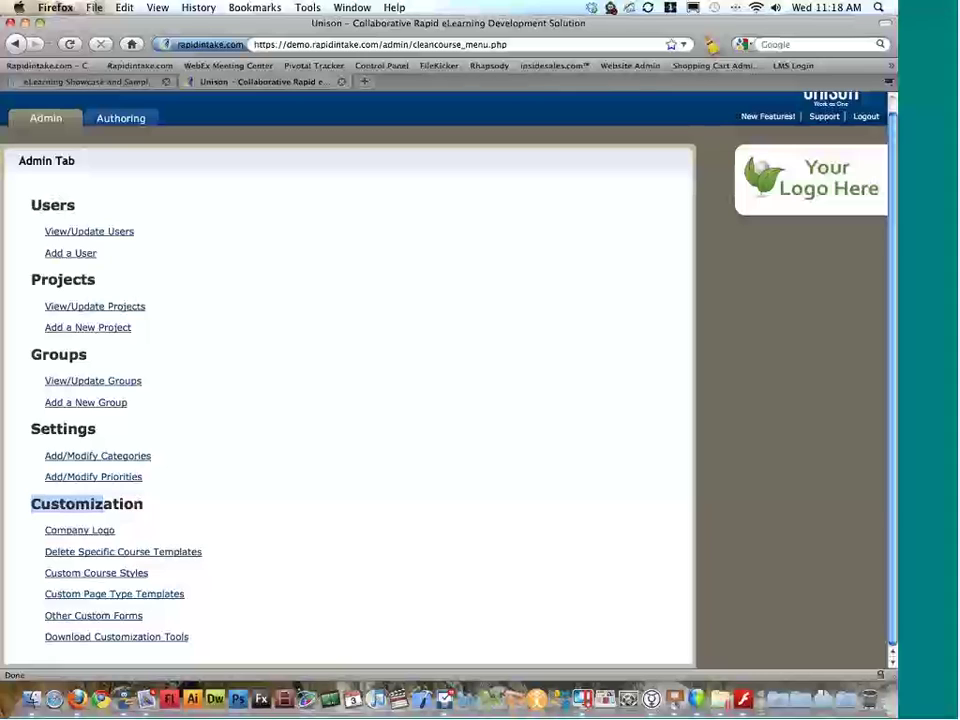
left_click(144, 574)
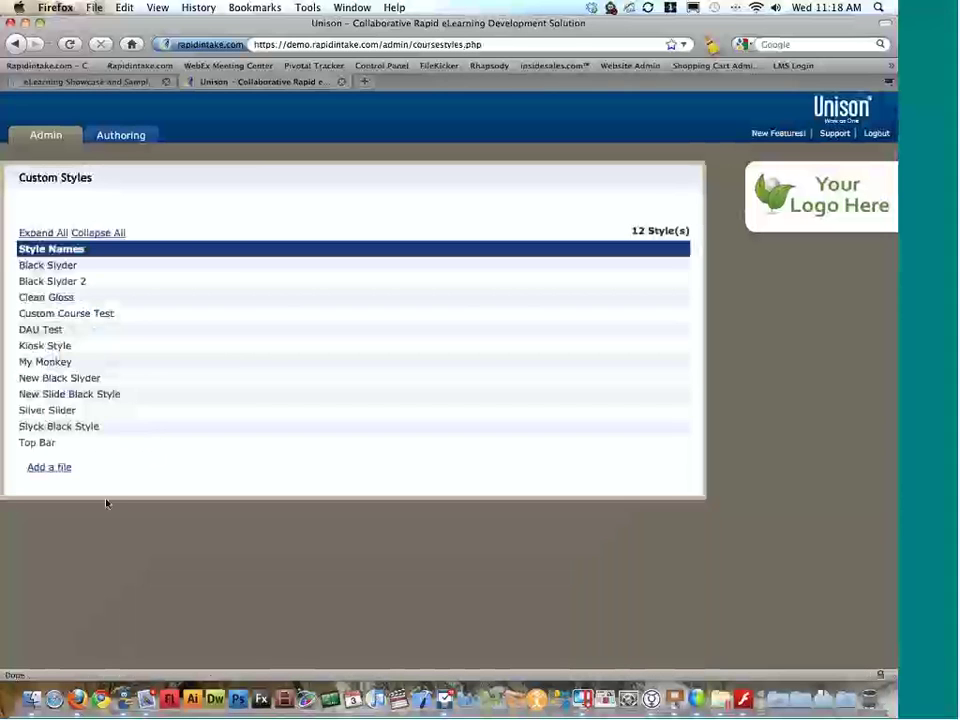
left_click(142, 267)
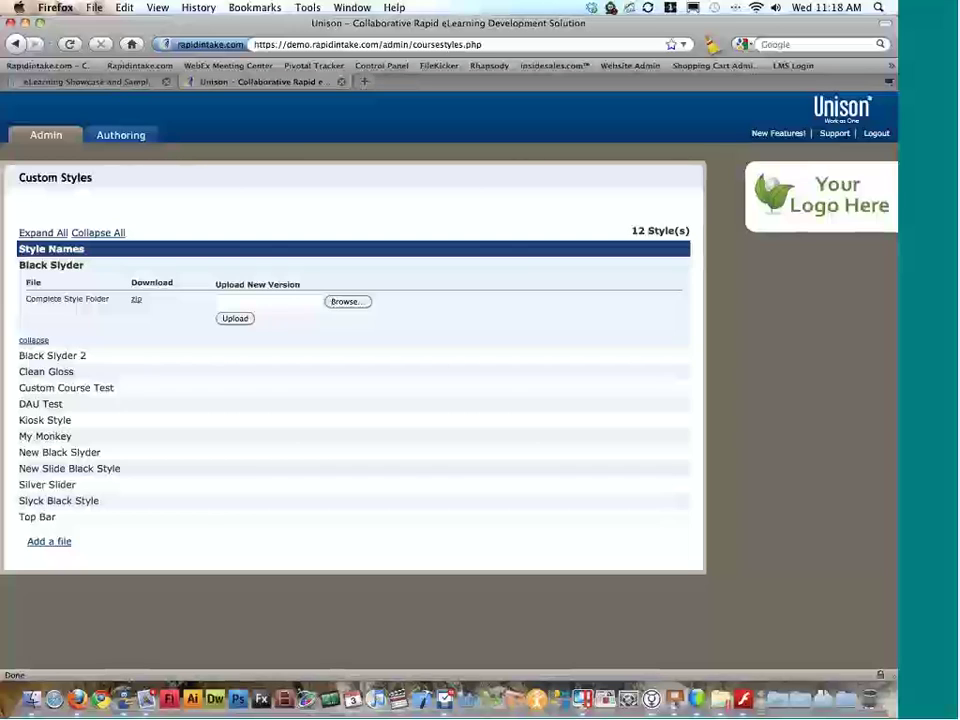
Step: Add a new style named Custom Style from custom style.zip and upload it
left_click(57, 545)
left_click(100, 569)
type("Cus")
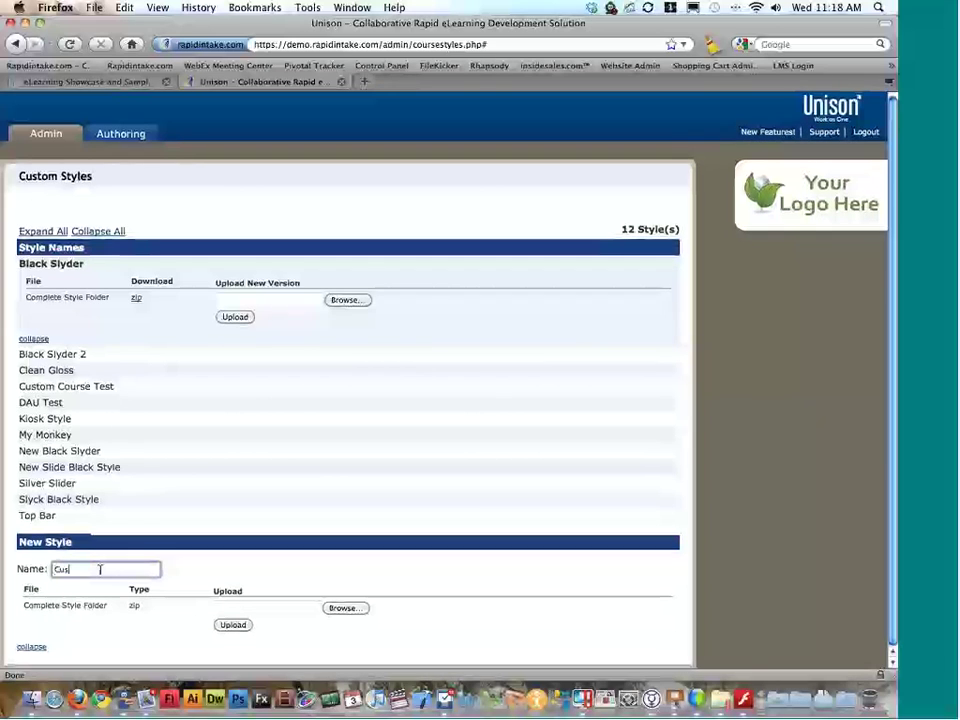
type("tom Style")
left_click(345, 608)
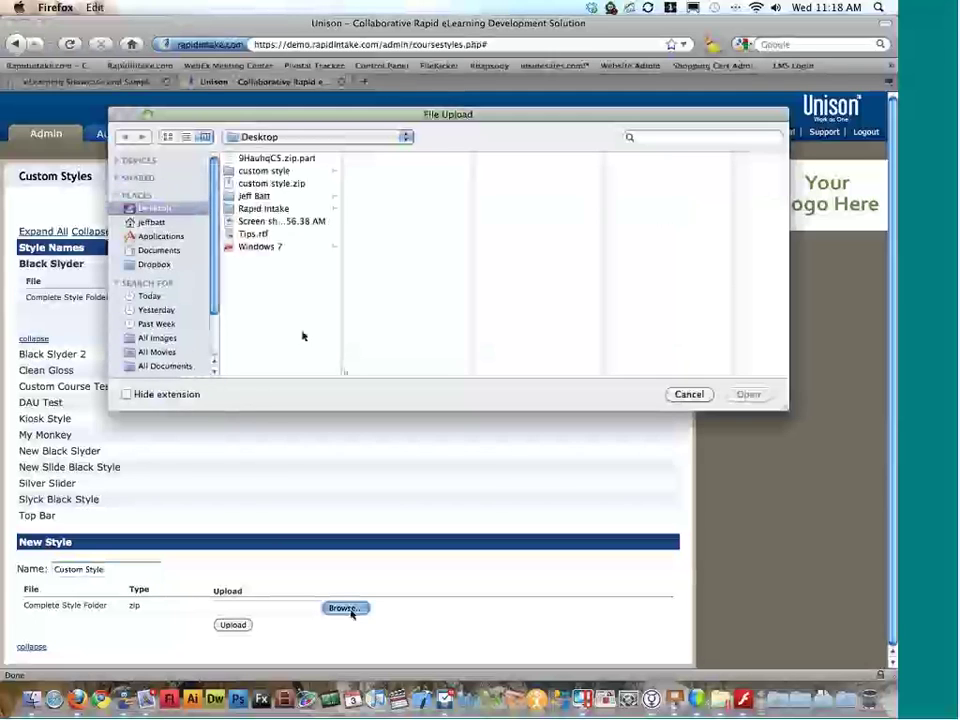
left_click(271, 183)
key("Return")
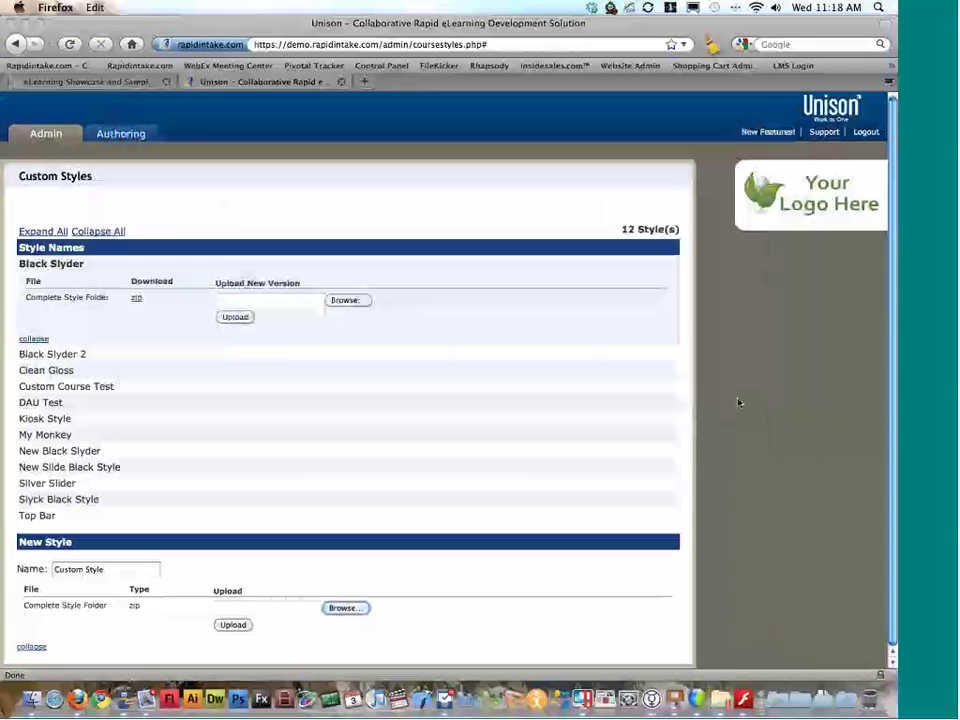
left_click(233, 625)
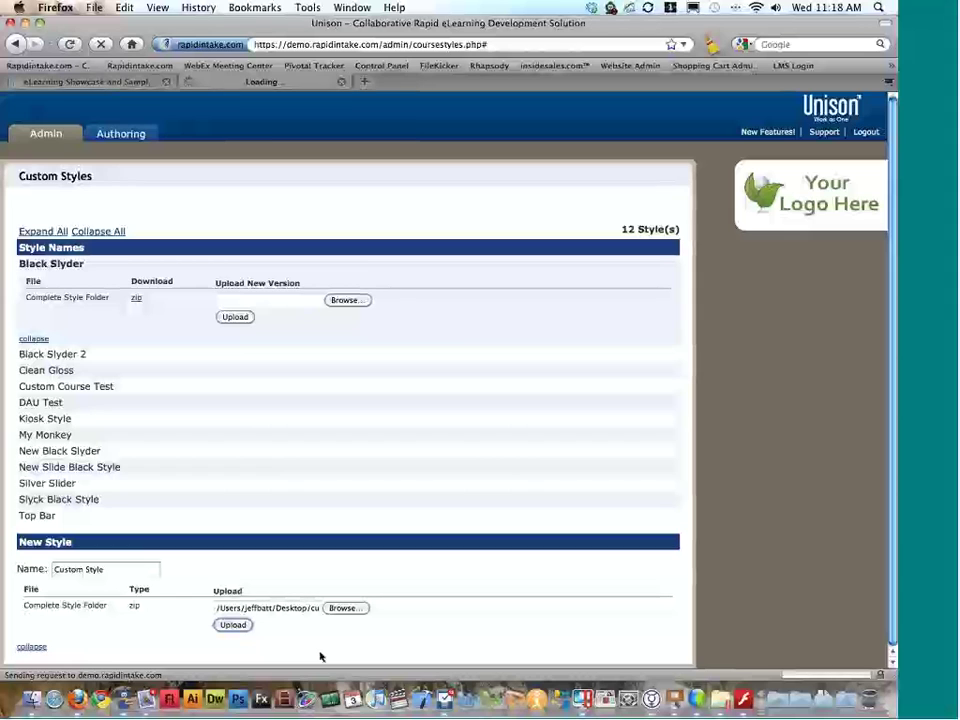
key("ctrl+Left")
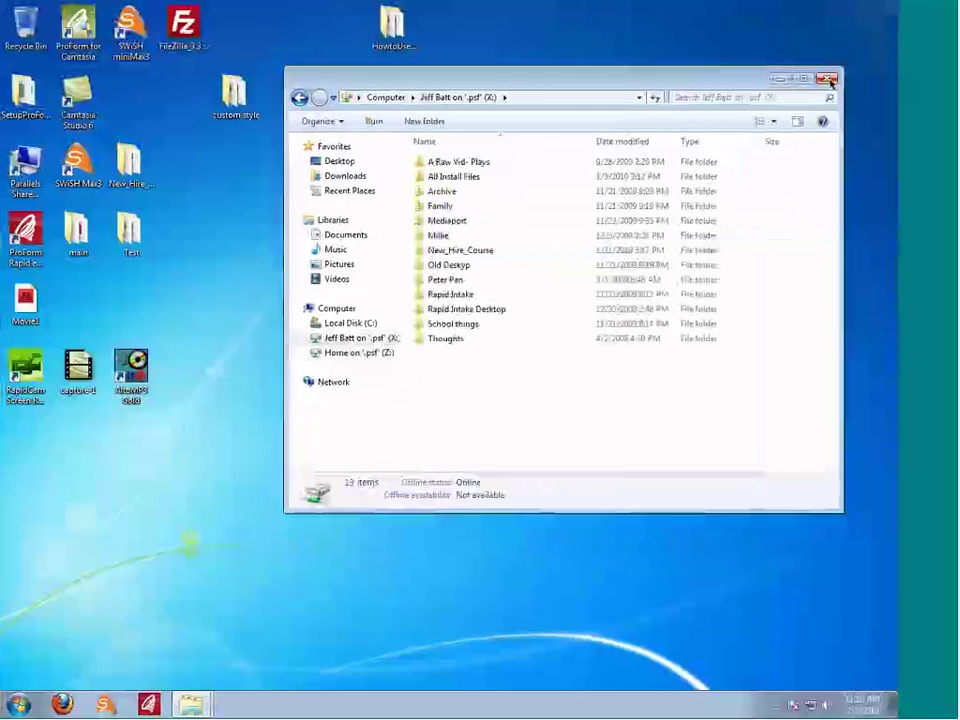
Step: Open the custom style desktop folder and a Computer drives window beside it
left_click(829, 79)
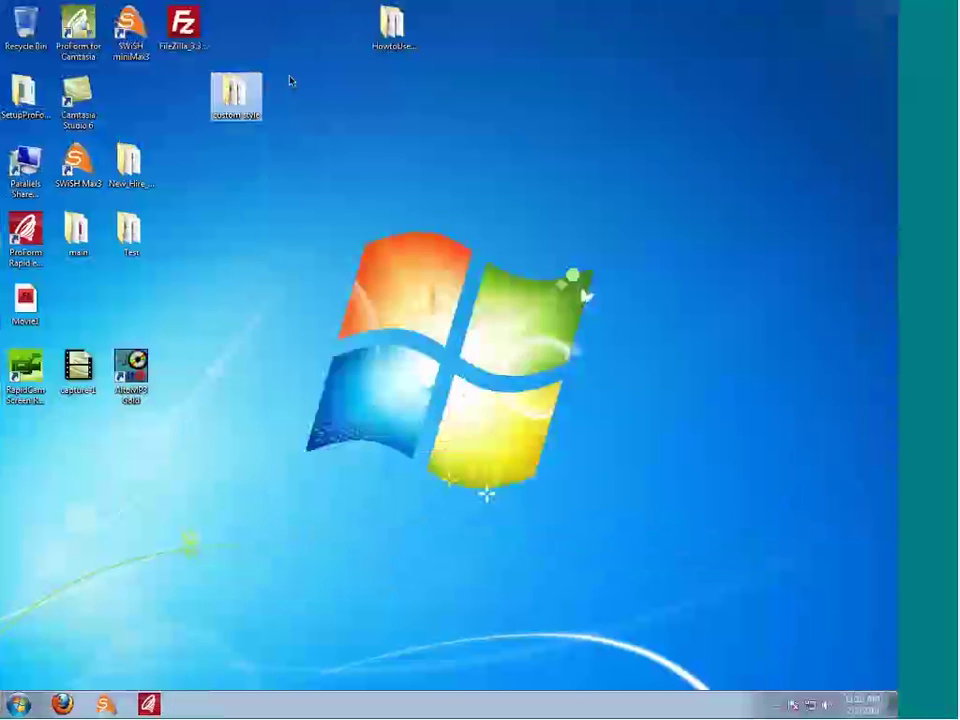
left_click_drag(236, 95, 443, 96)
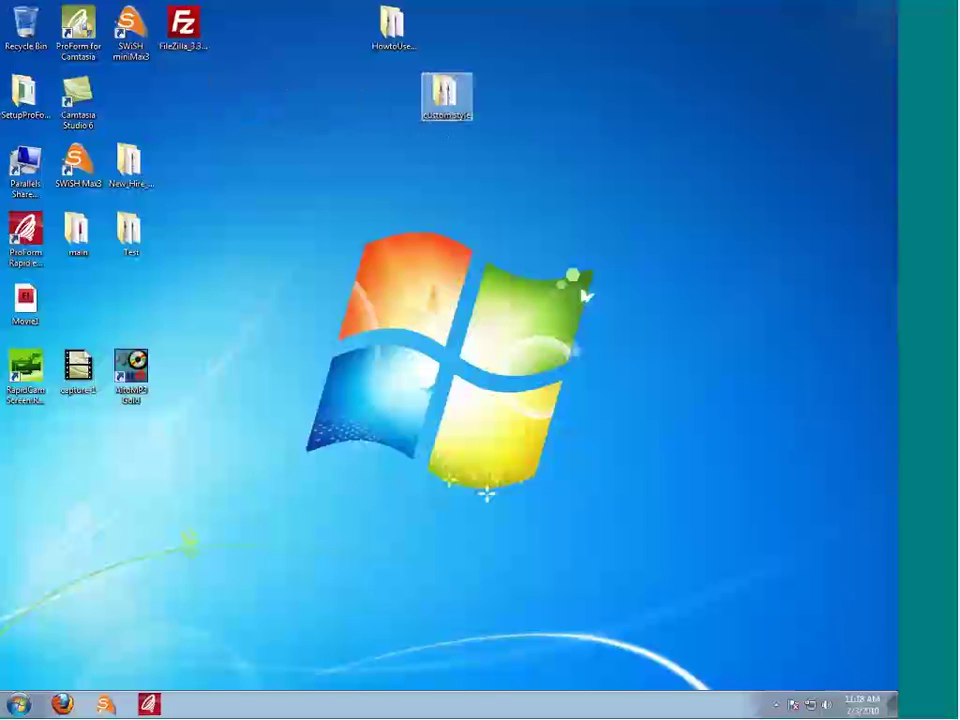
double_click(443, 96)
left_click_drag(437, 73, 172, 55)
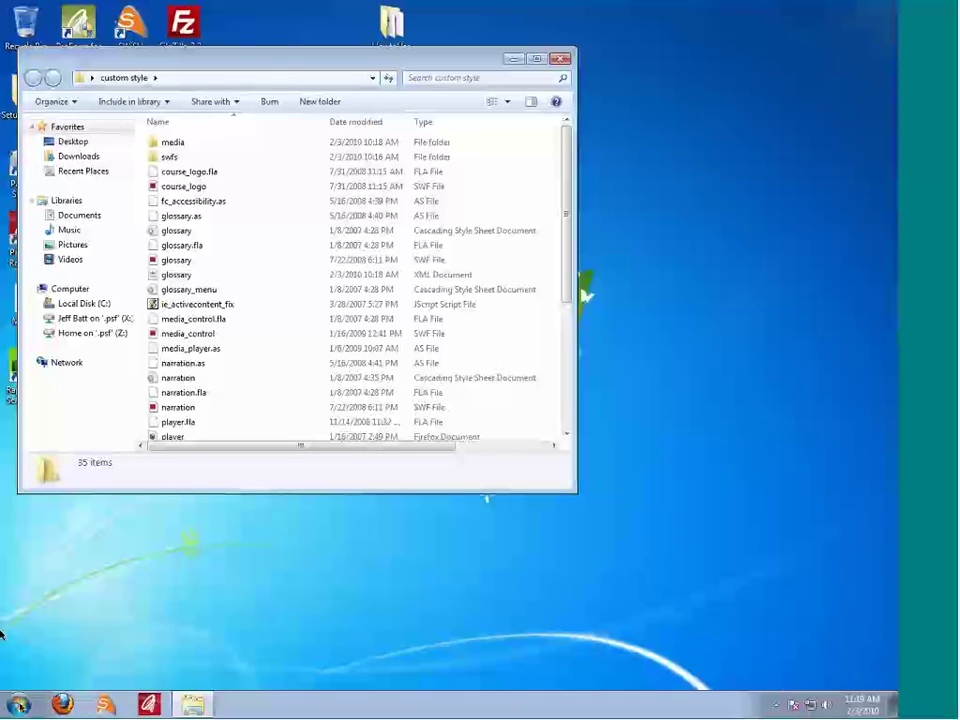
key("super")
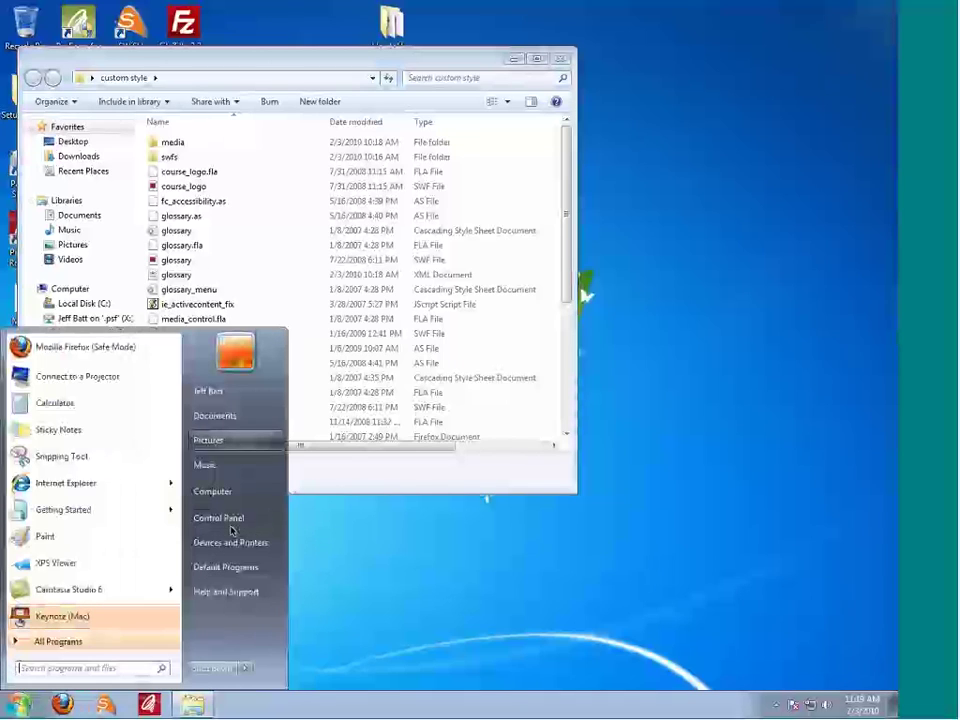
left_click(212, 490)
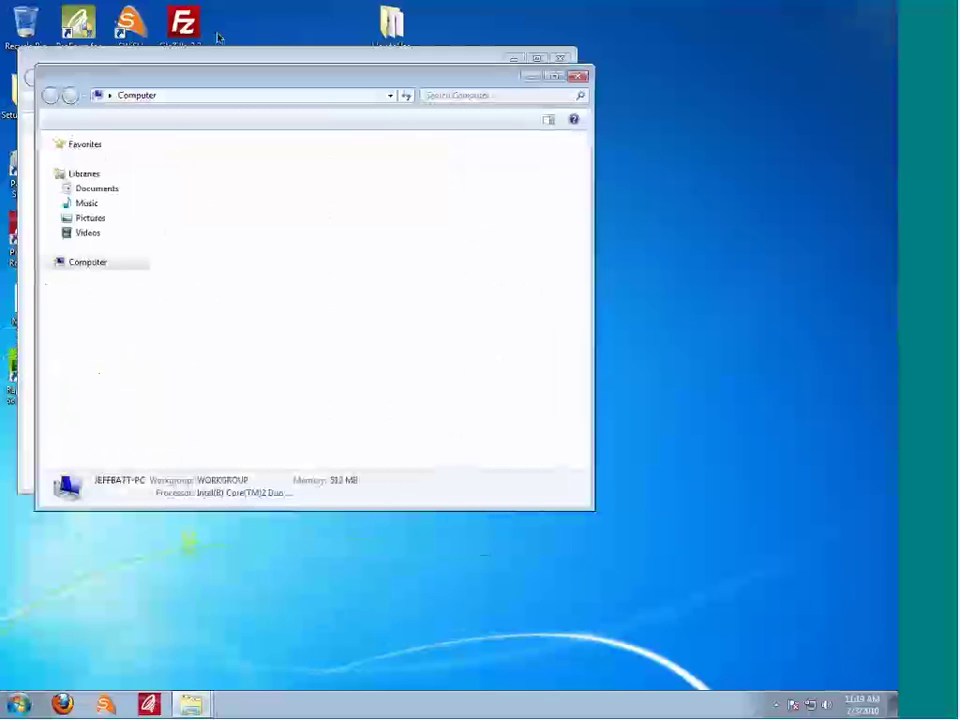
left_click_drag(201, 77, 487, 103)
Step: In the Computer window, browse Local Disk (C:) > Program Files > Rapid Intake
left_click(117, 72)
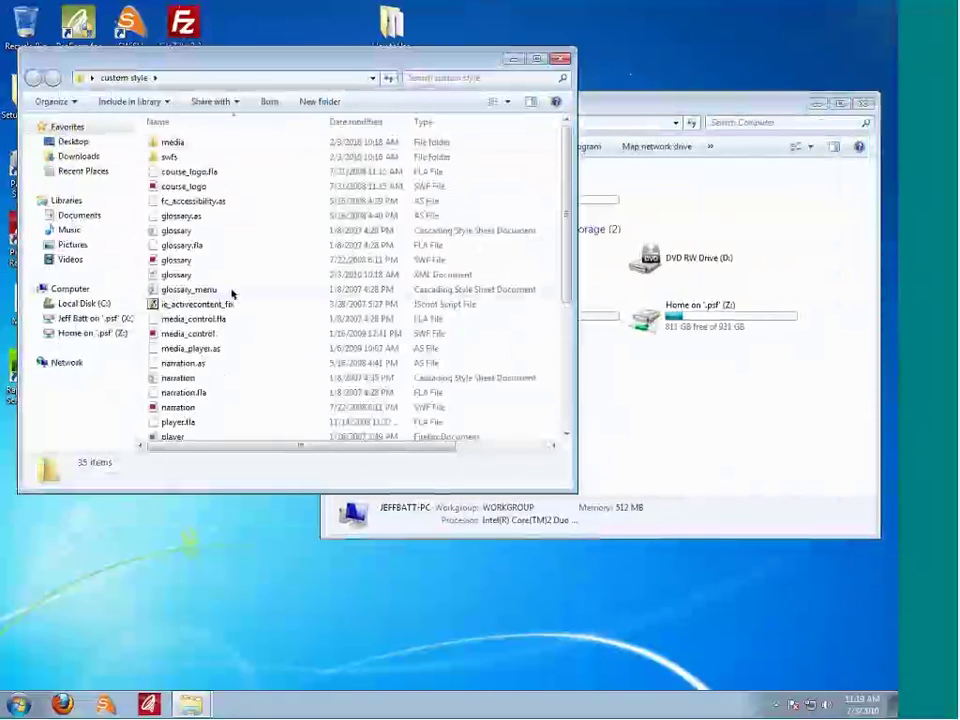
left_click(604, 343)
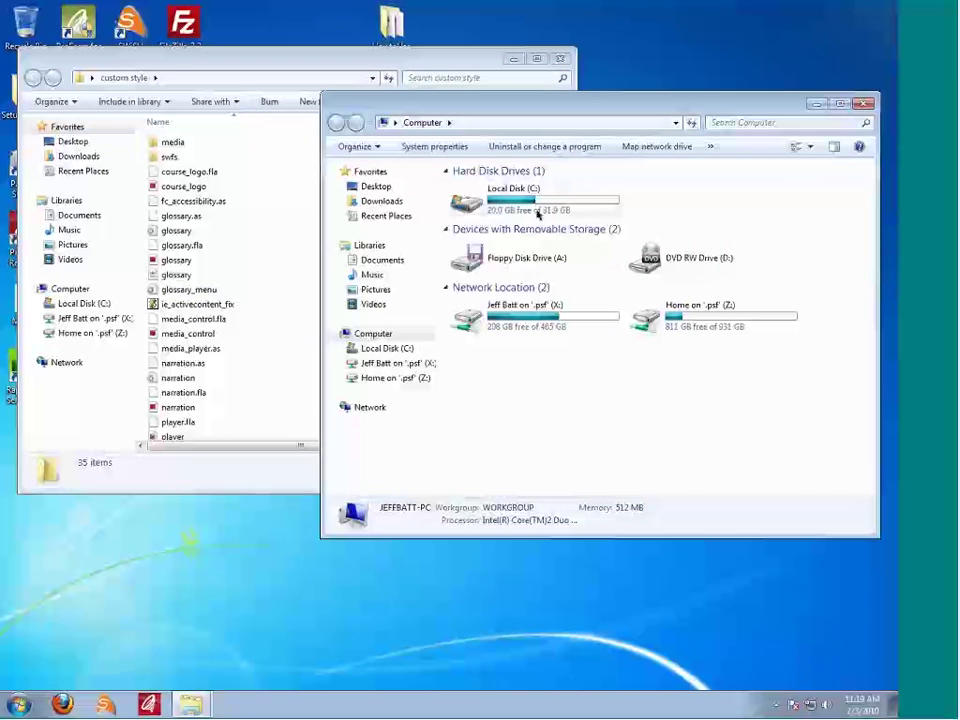
left_click(517, 196)
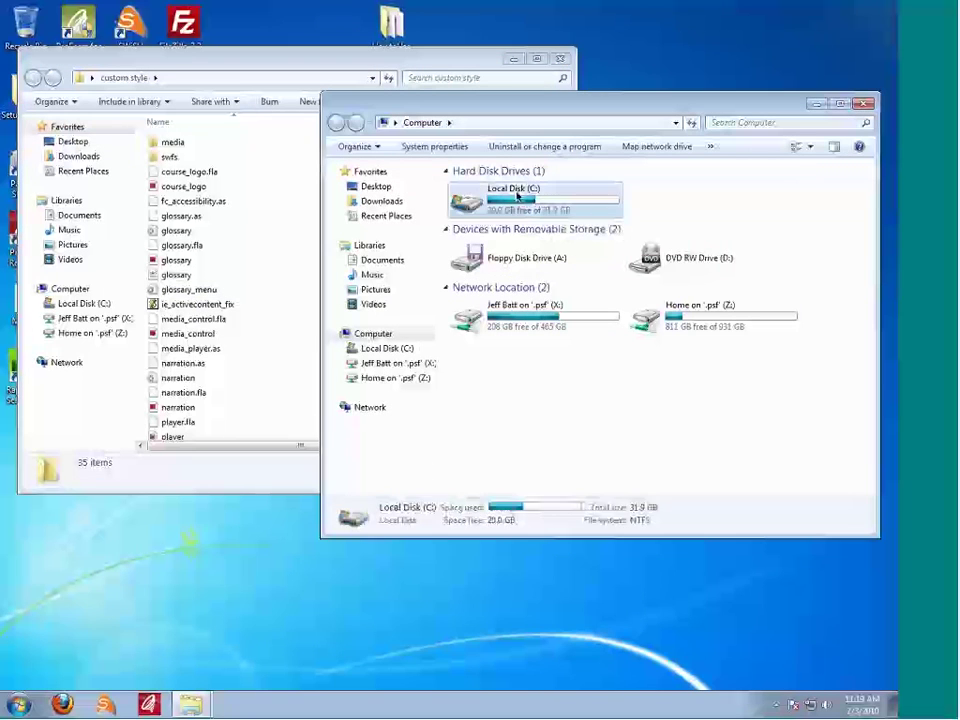
double_click(517, 196)
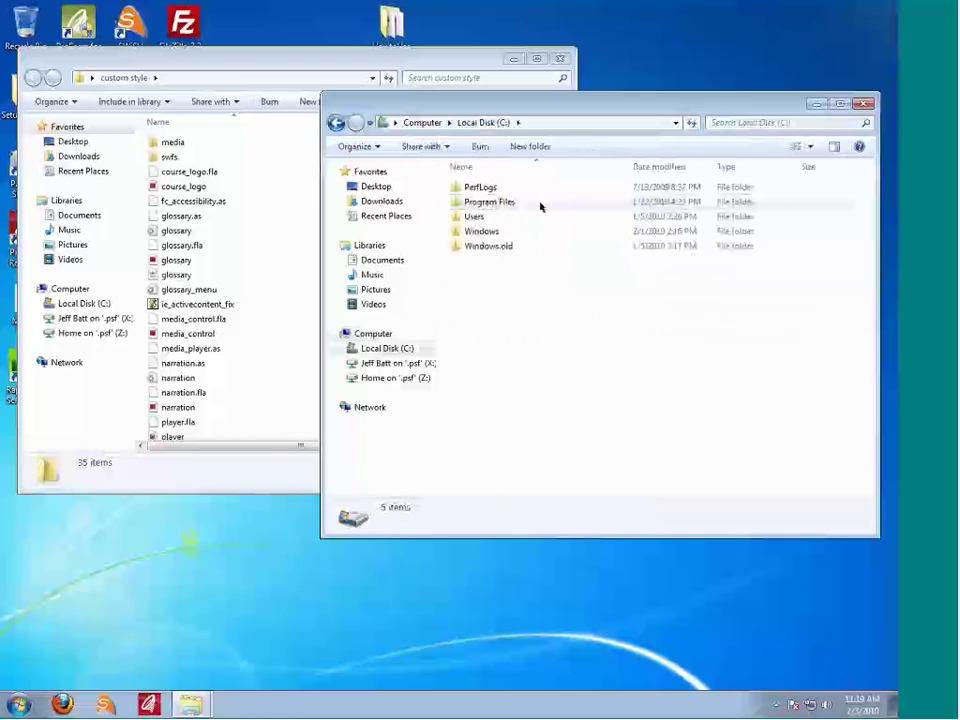
double_click(522, 203)
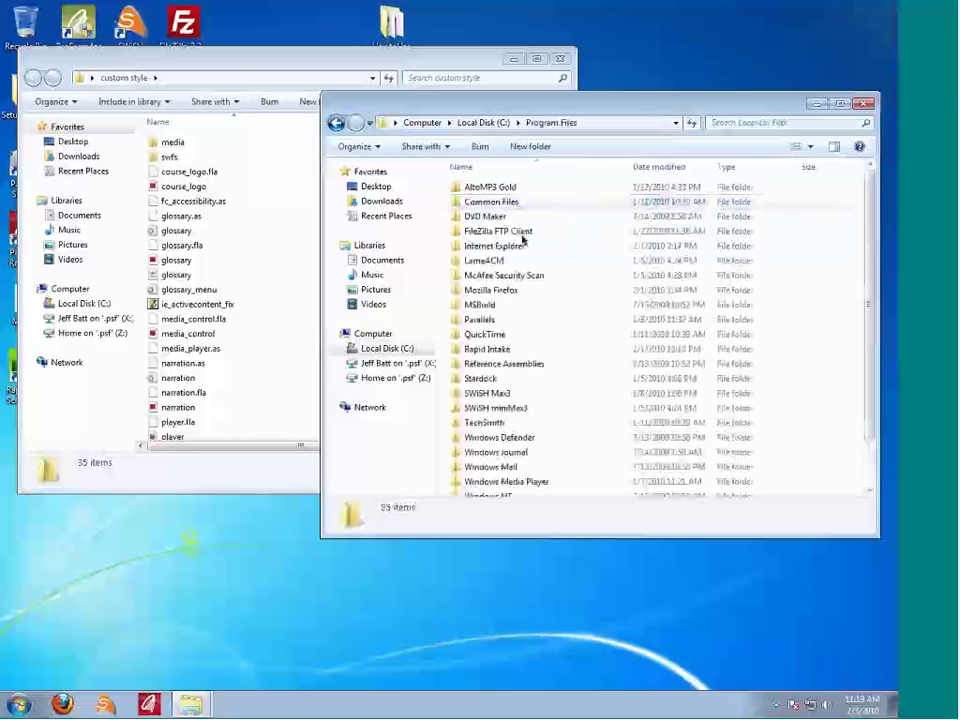
scroll(522, 238, "down", 1)
scroll(522, 238, "down", 1)
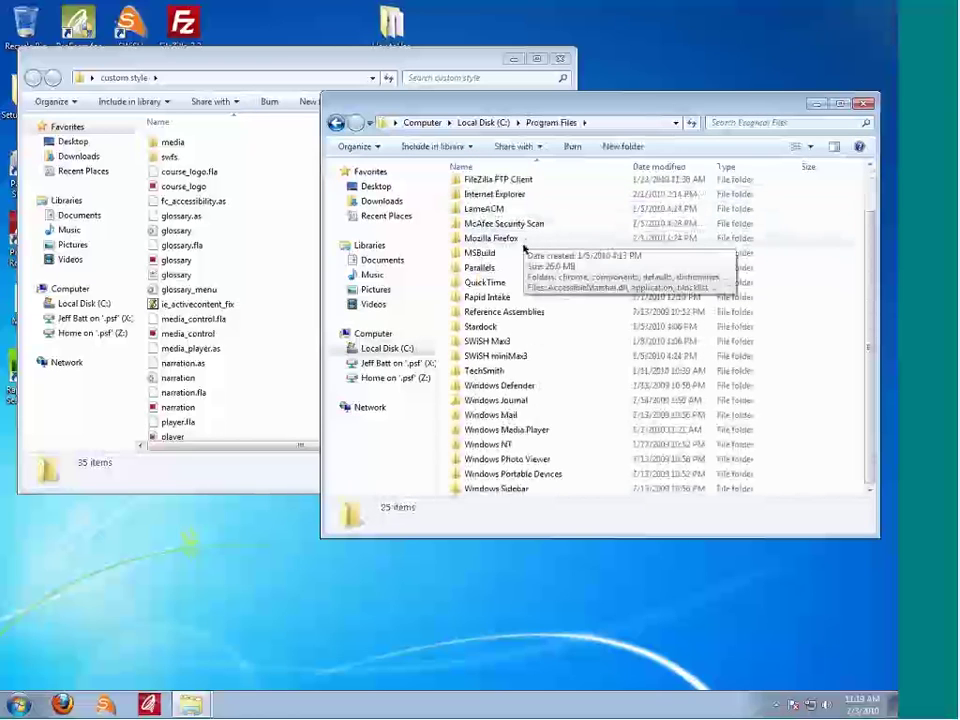
double_click(506, 299)
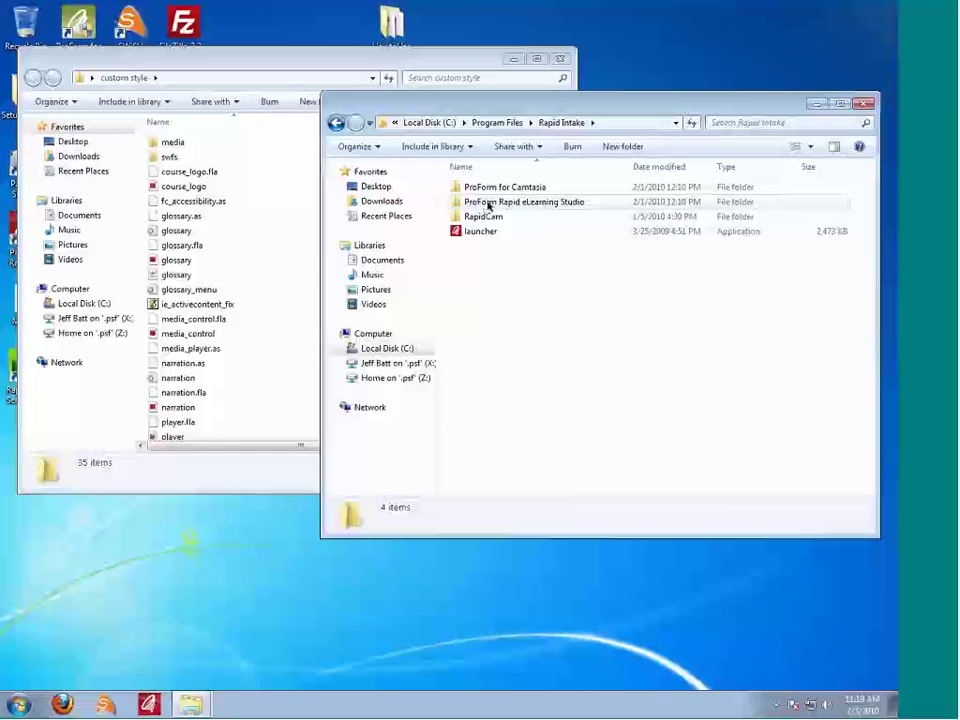
Step: Continue into ProForm Rapid eLearning Studio > Course Files and open the 1024x768 folder
double_click(600, 204)
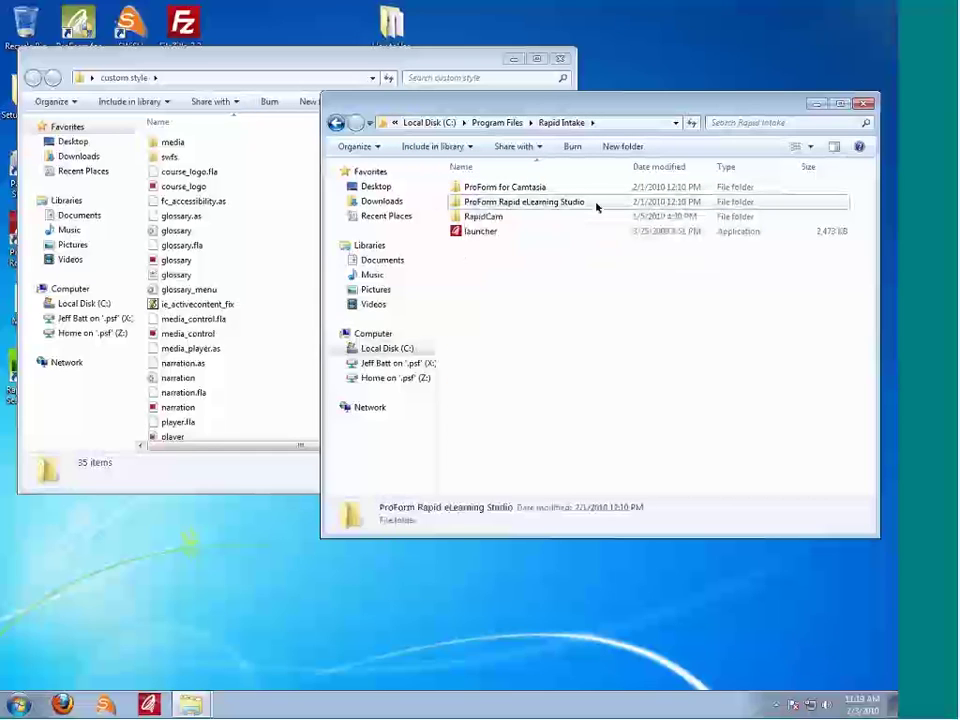
double_click(498, 188)
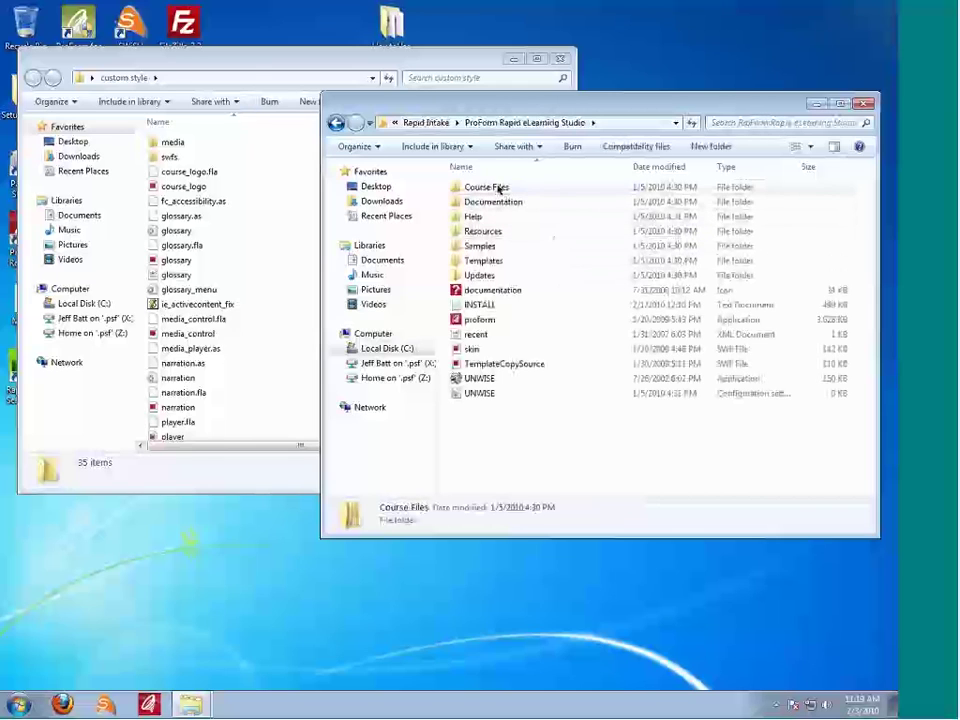
left_click(486, 202)
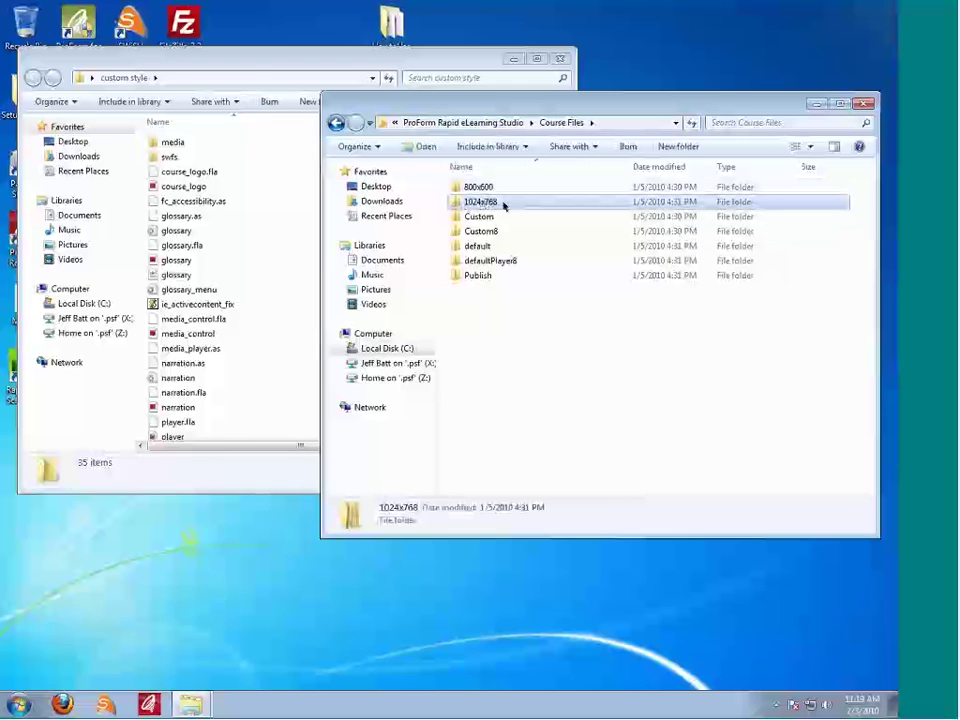
left_click(488, 189)
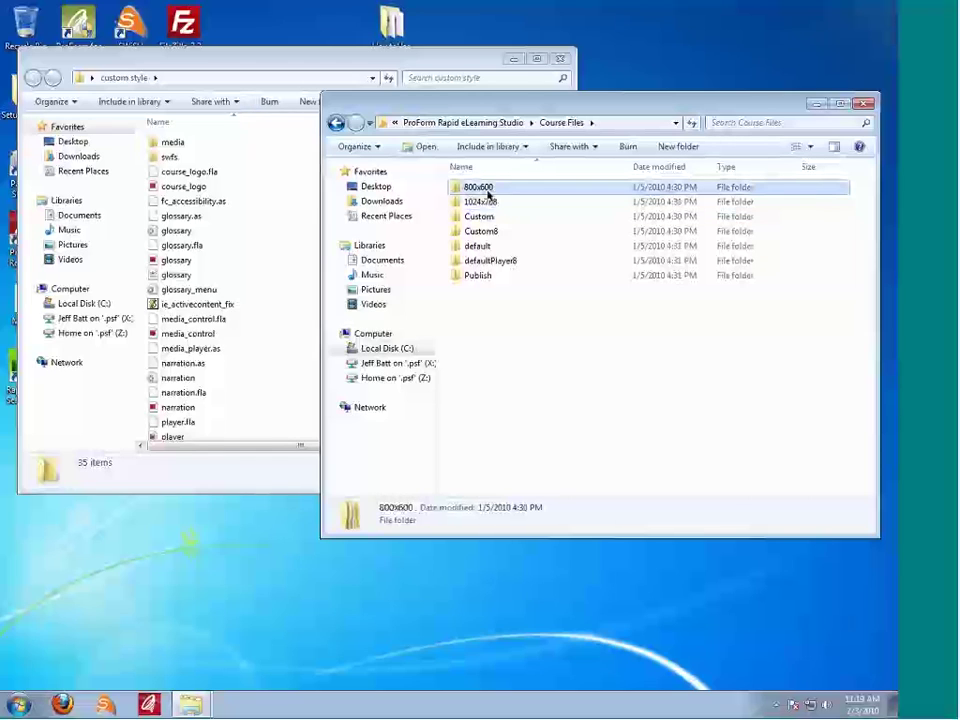
left_click(481, 202)
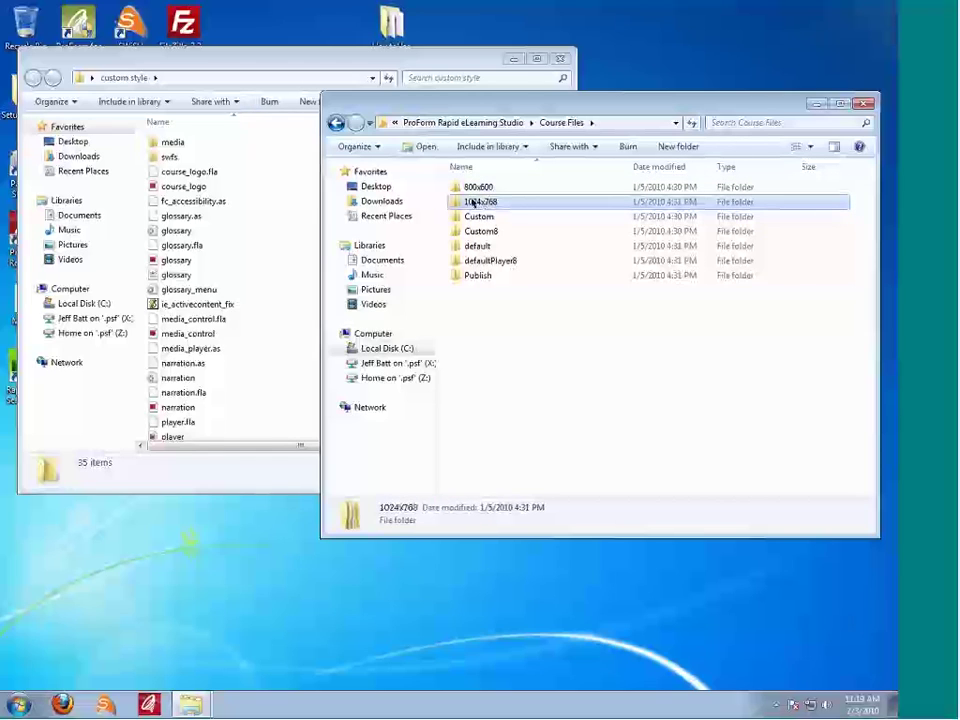
left_click(484, 202)
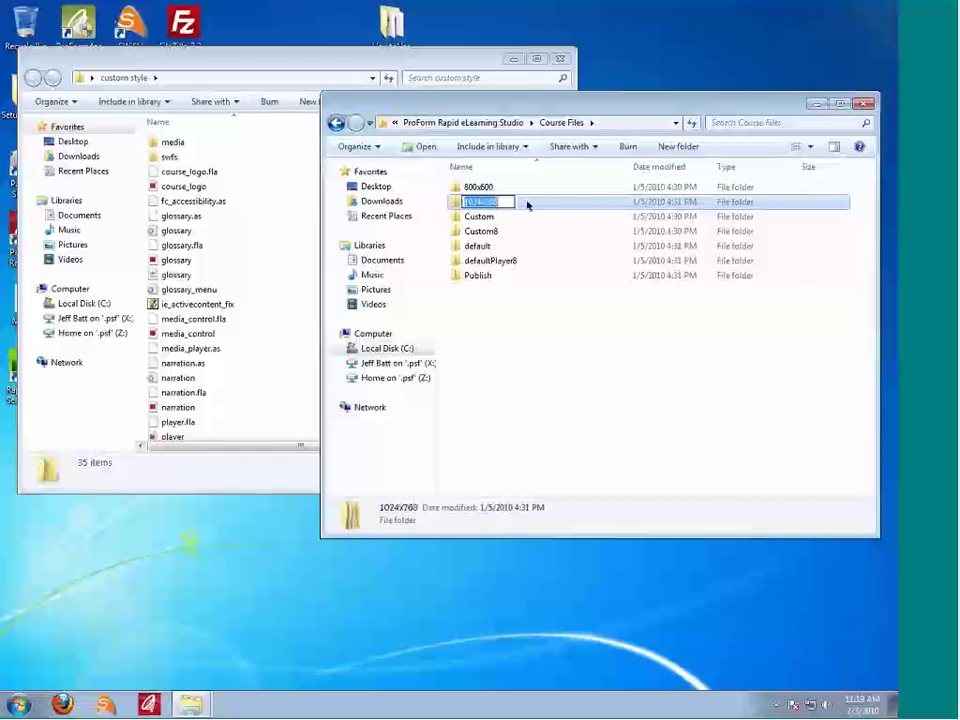
double_click(521, 204)
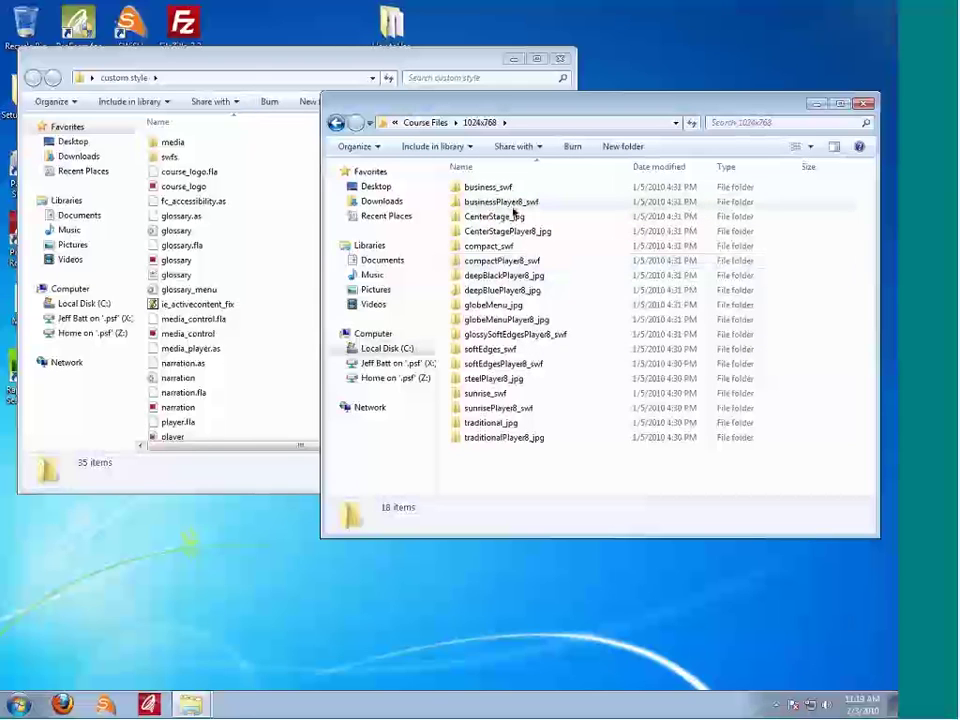
Step: Duplicate the CenterStagePlayer8_jpg folder, granting administrator access, creating CenterStagePlayer8_jpg - Copy
left_click(514, 216)
left_click(520, 246)
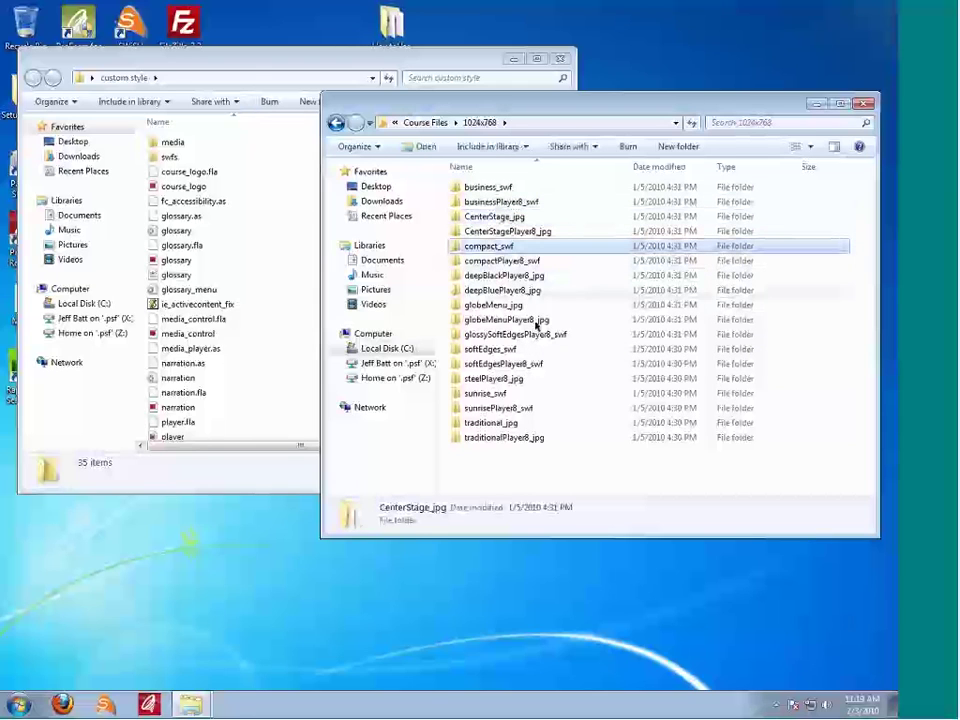
left_click(538, 320)
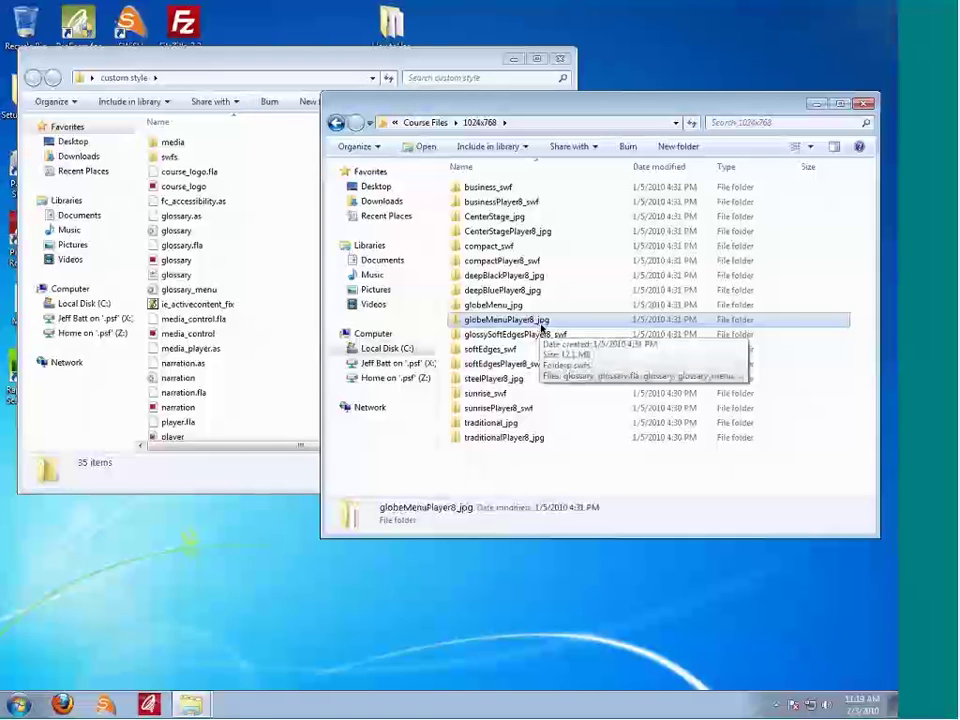
left_click(500, 222)
left_click(477, 233)
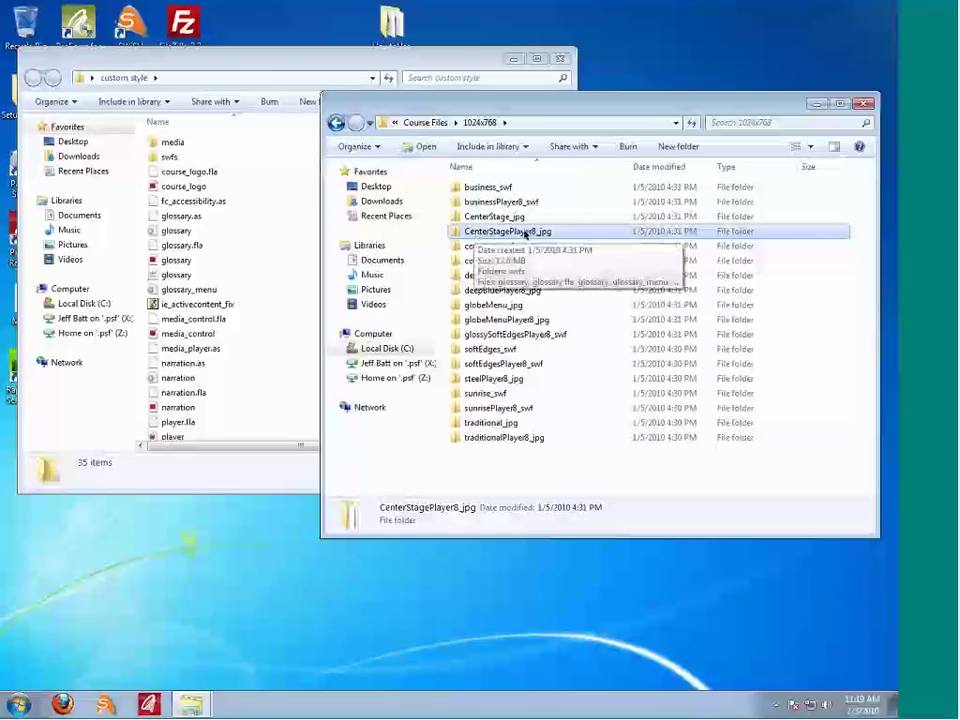
key("ctrl+v")
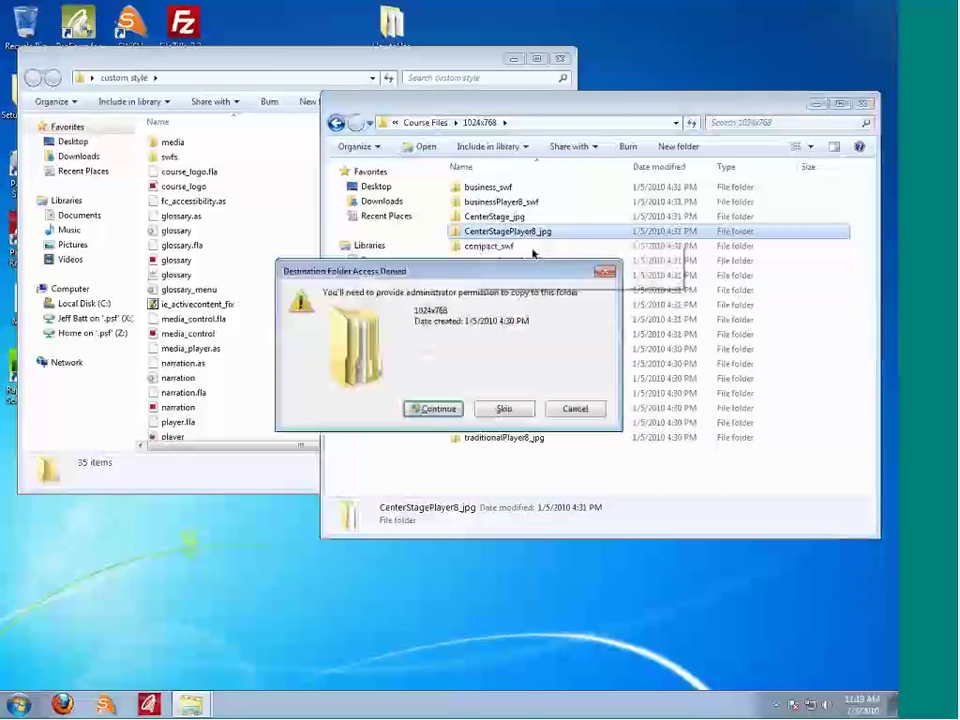
left_click(438, 409)
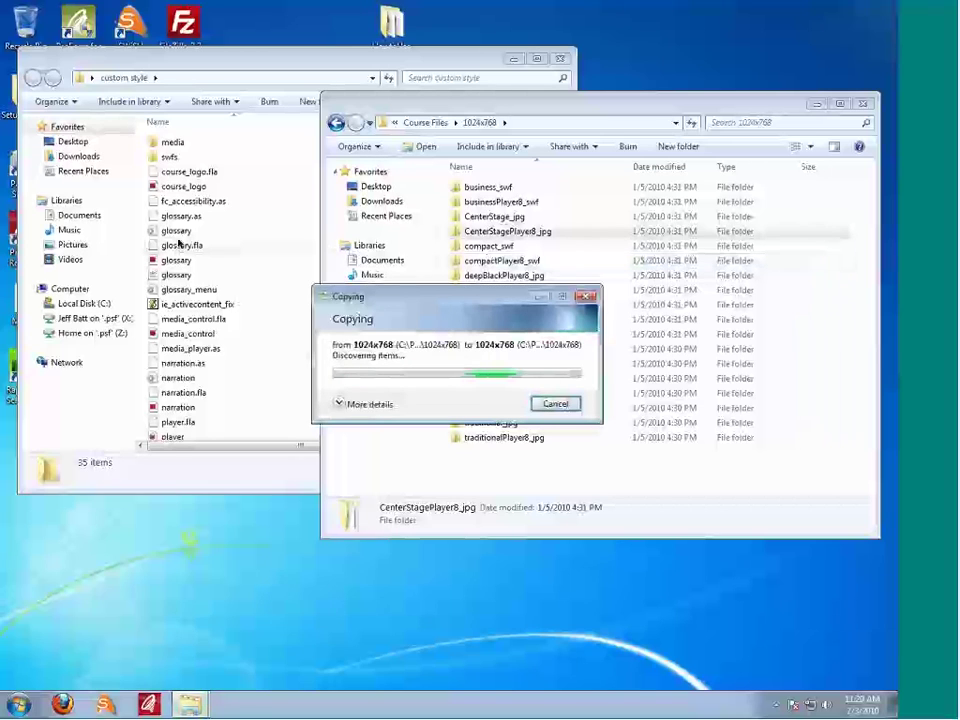
Step: Begin renaming the copied folder by deleting its '- Copy' suffix
left_click(583, 248)
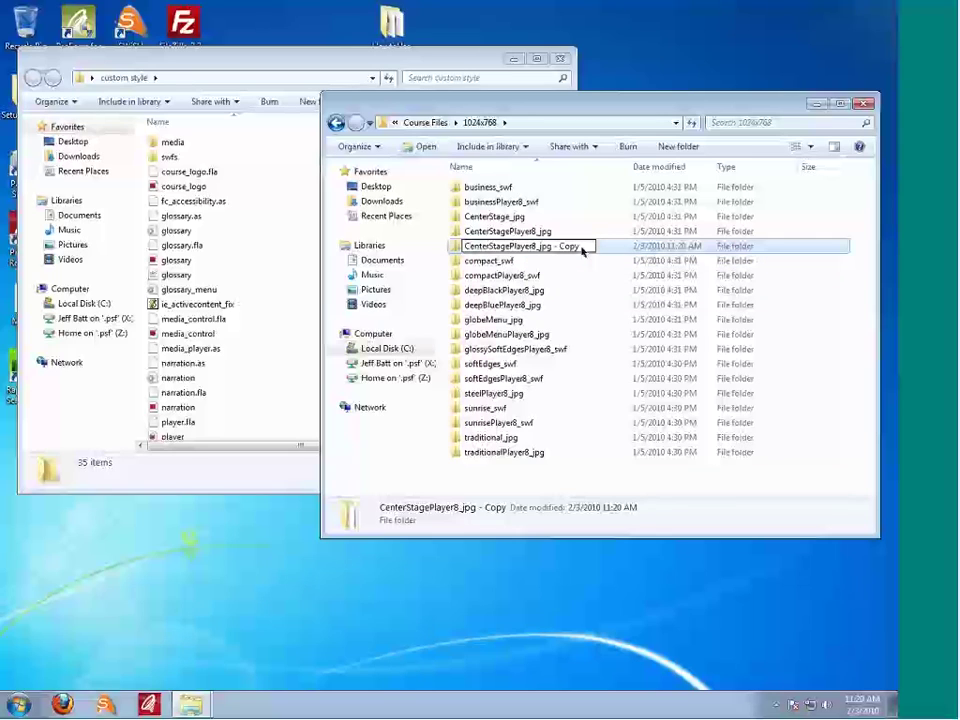
left_click(531, 261)
left_click(569, 251)
left_click(568, 252)
key("Escape")
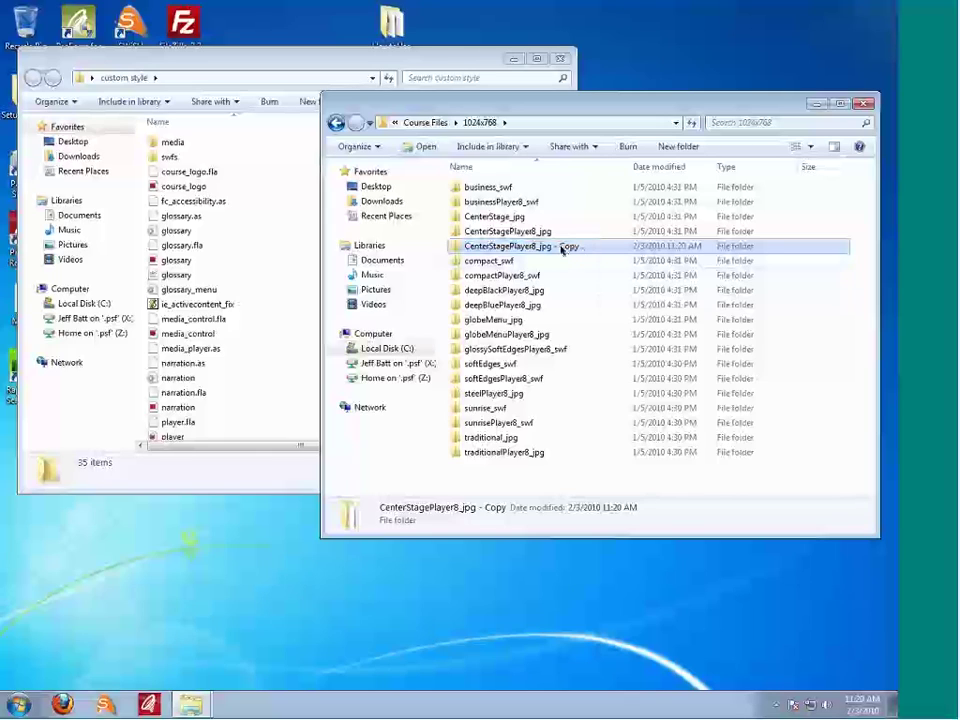
left_click(562, 250)
left_click_drag(553, 246, 580, 246)
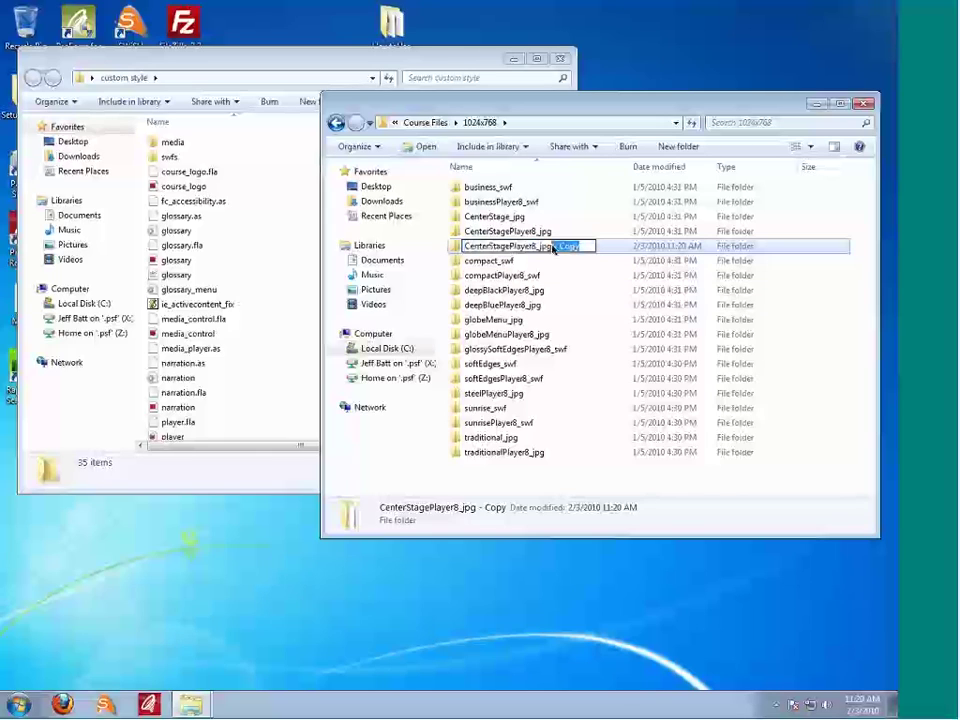
key("BackSpace")
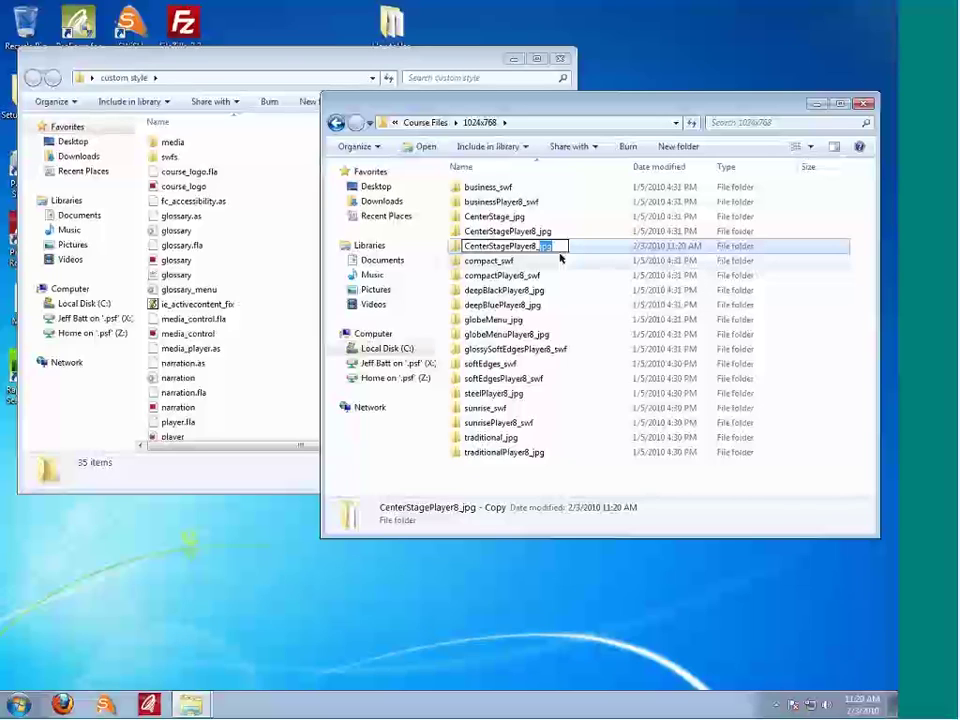
key("super")
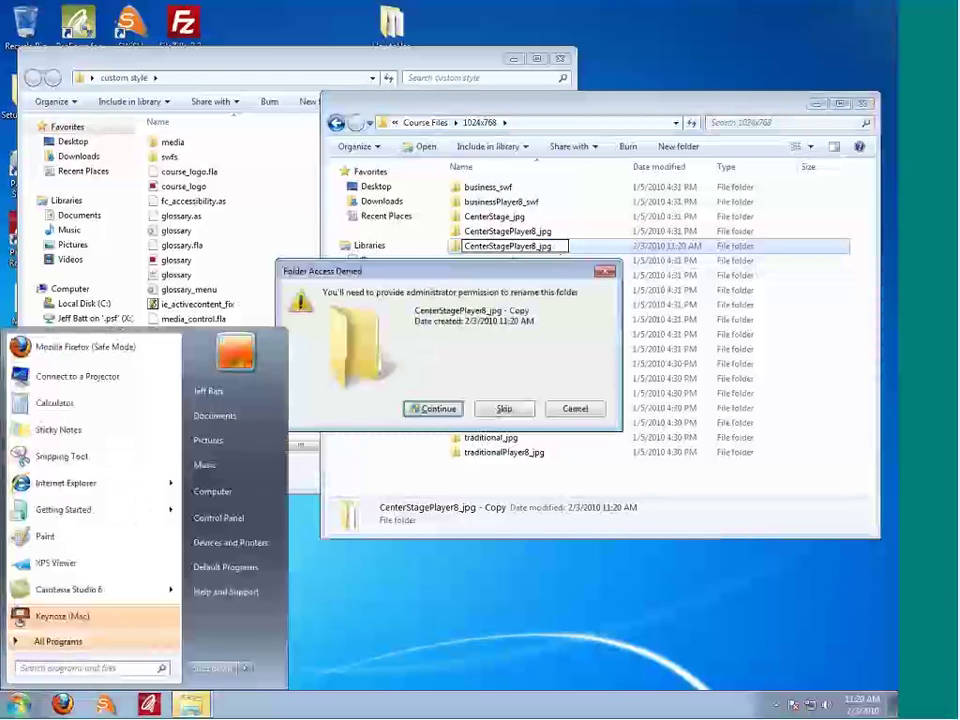
key("Escape")
left_click(574, 408)
Step: Replace 'CenterStage' with 'CustomCourse' so the folder reads CustomCoursePlayer8_ plus the author's surname
left_click(565, 248)
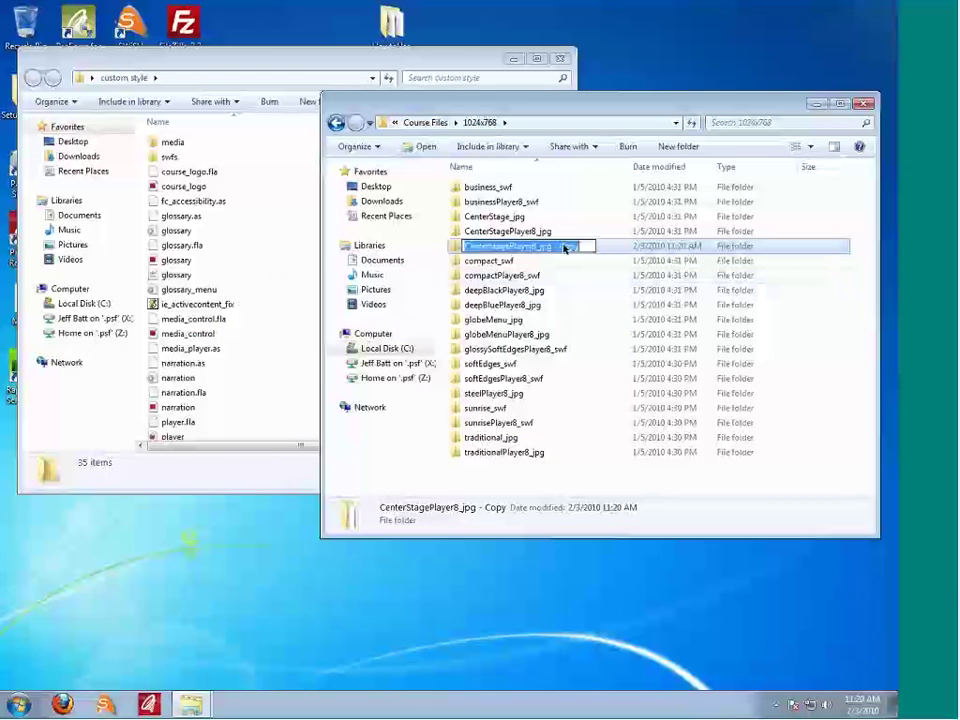
double_click(565, 248)
key("shift+Left")
key("shift+Left")
key("shift+Left")
key("shift+Left")
key("shift+Left")
key("shift+Left")
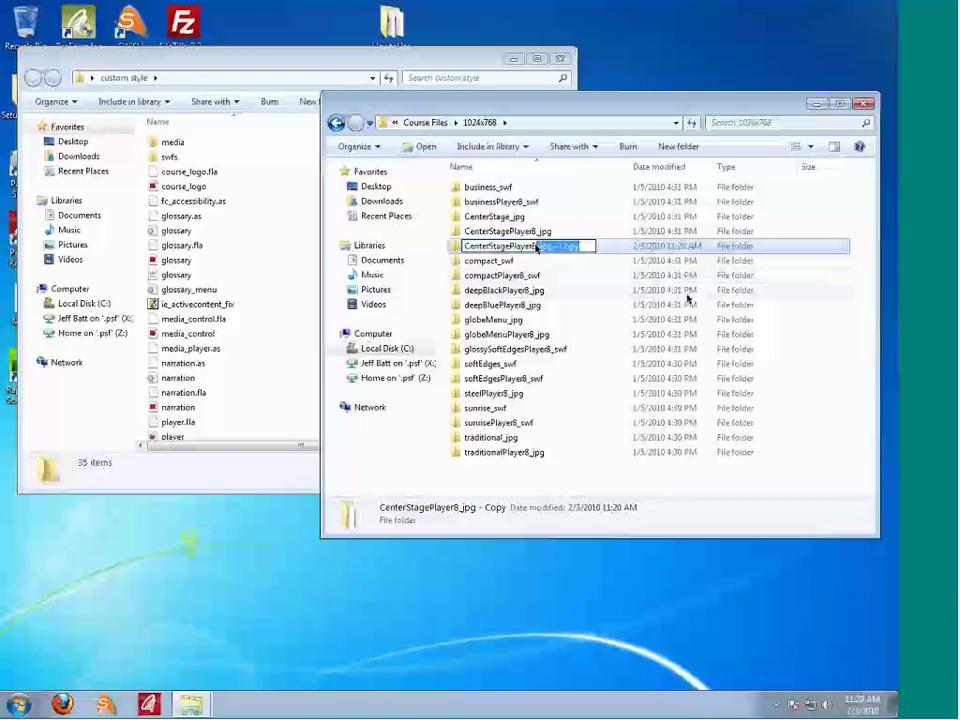
key("BackSpace")
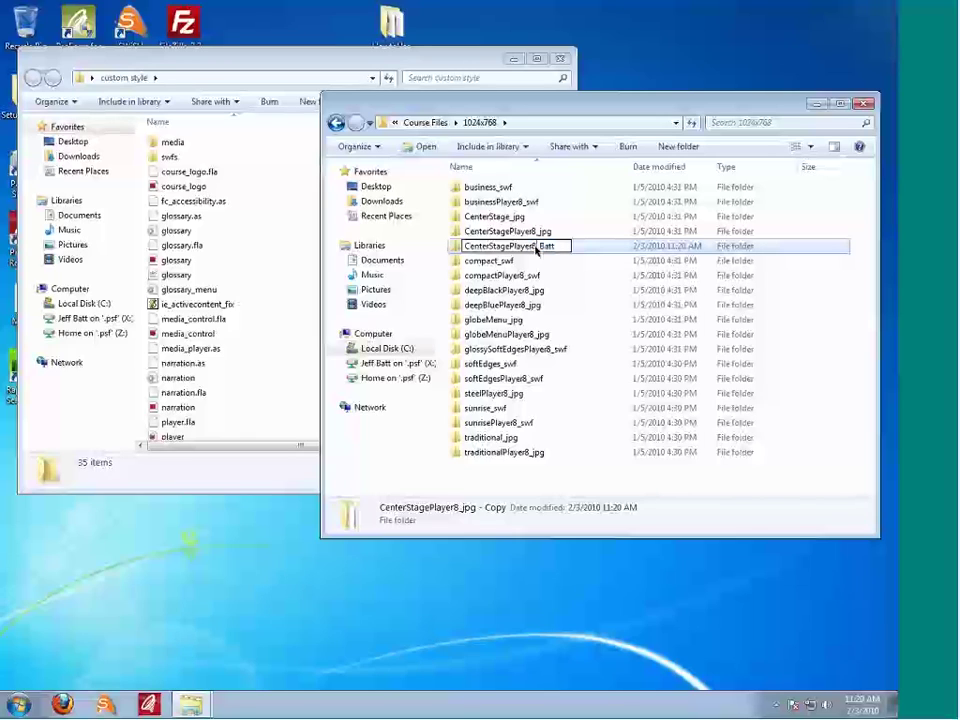
left_click_drag(508, 248, 465, 251)
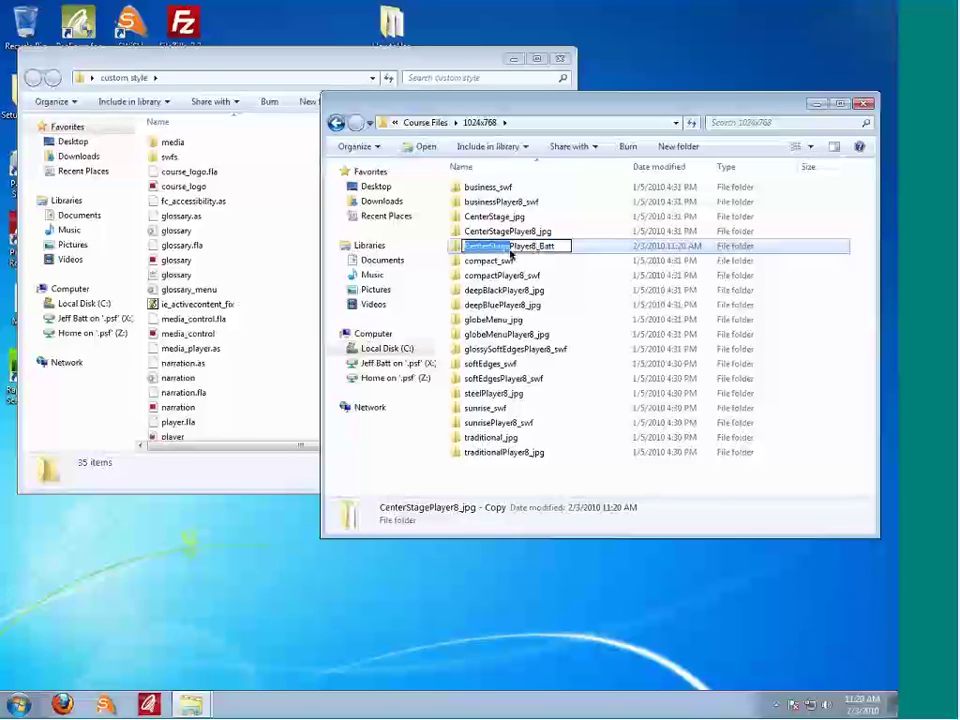
type("Custo")
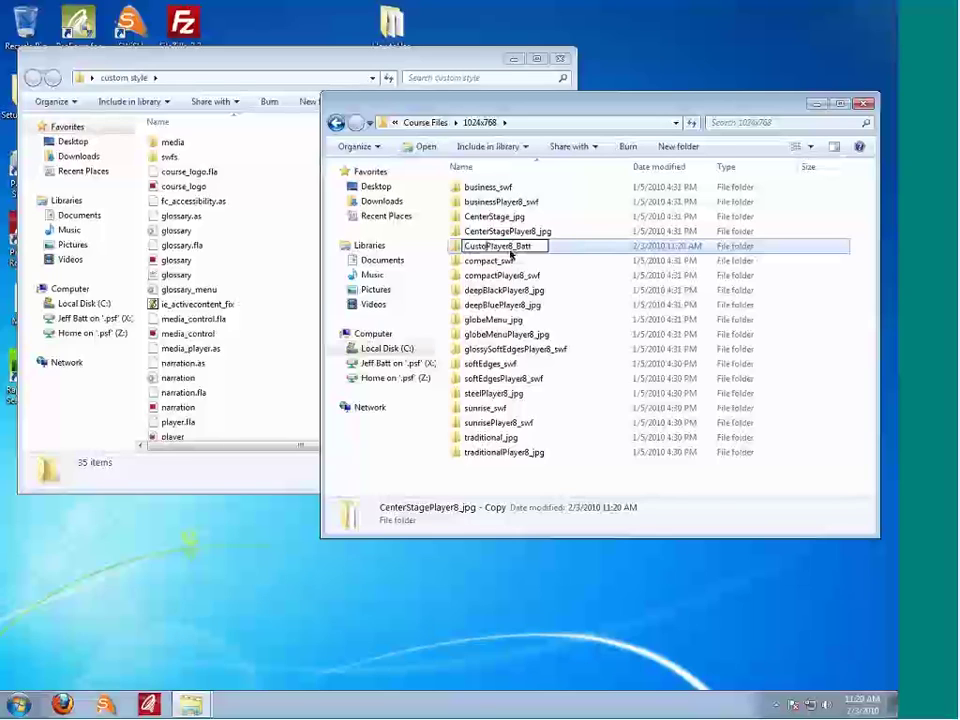
type("mCourse")
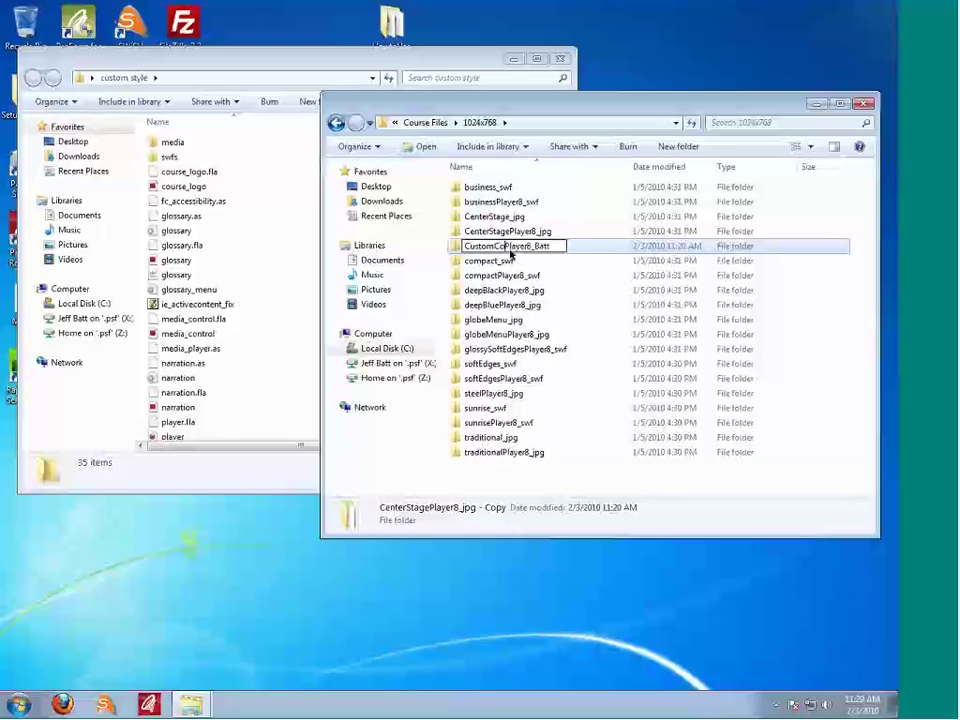
key("Return")
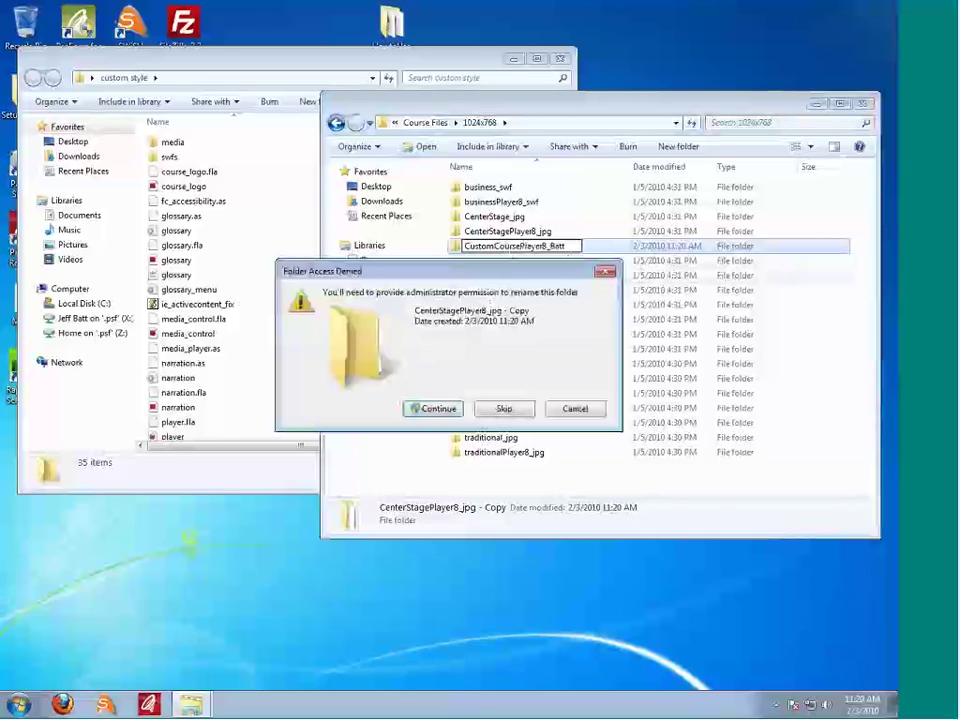
left_click(574, 407)
key("Return")
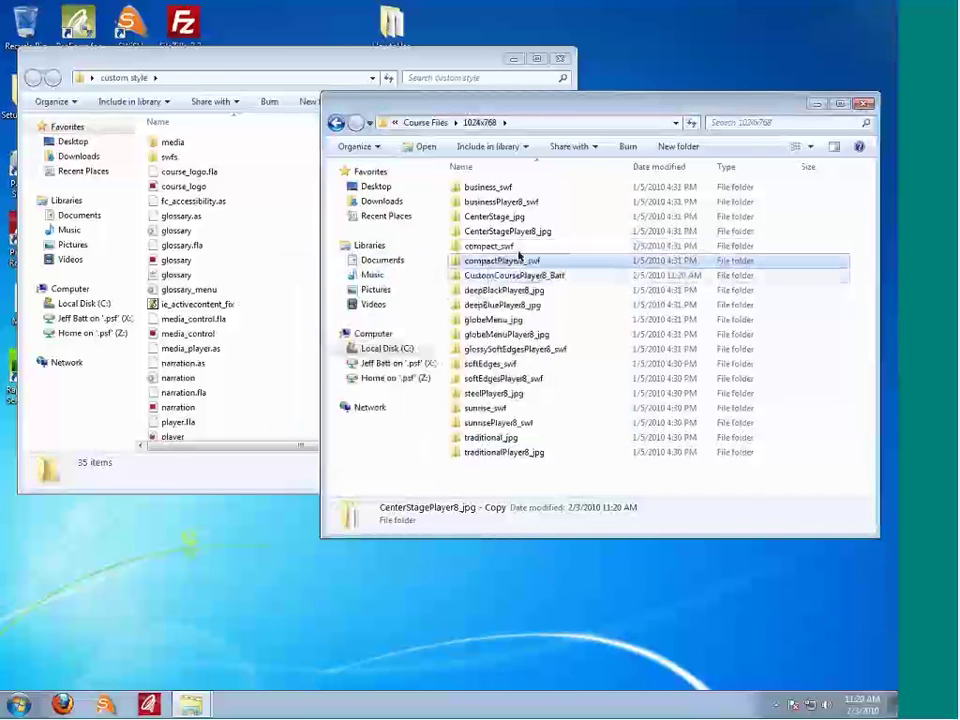
left_click(520, 260)
left_click(497, 276)
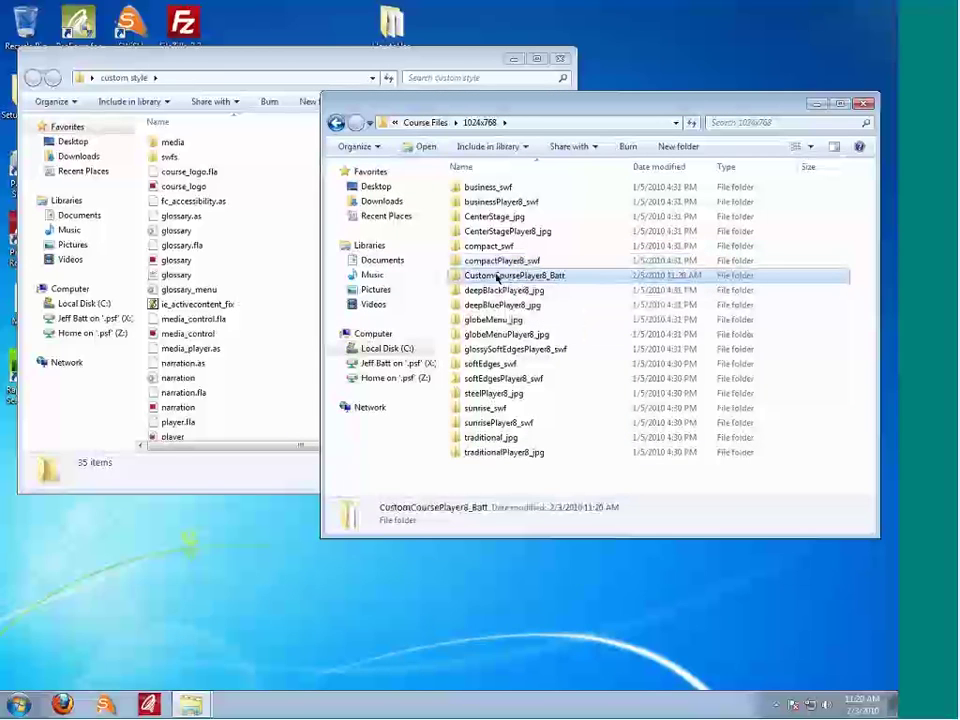
Step: Open the CustomCoursePlayer8 folder and place it beside the custom style folder window
key("Return")
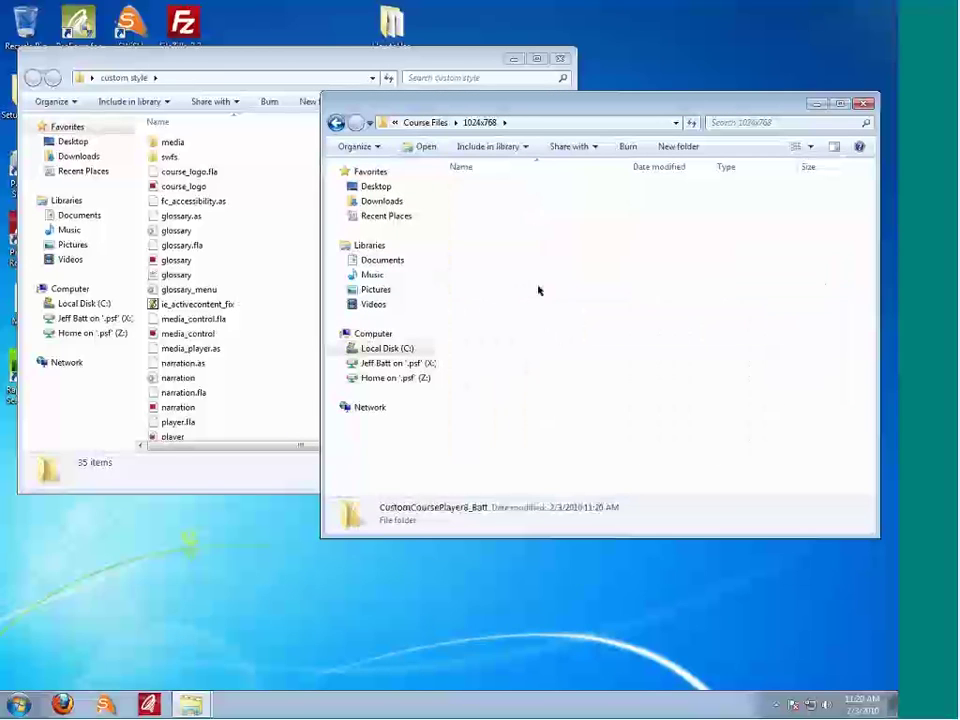
left_click(495, 216)
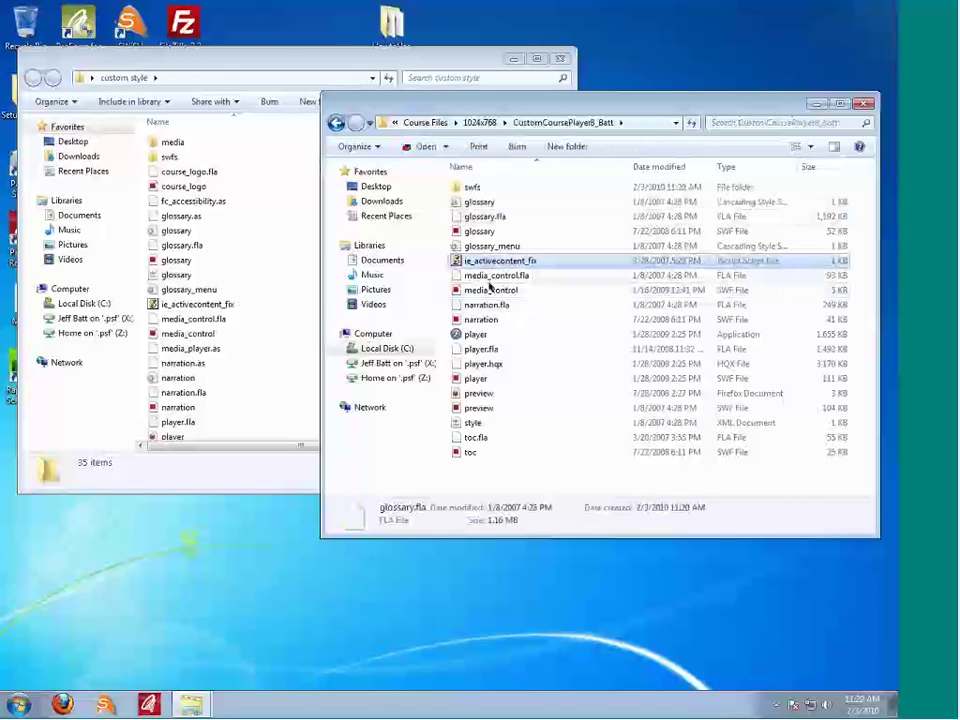
left_click(492, 290)
left_click(488, 304)
left_click(300, 288)
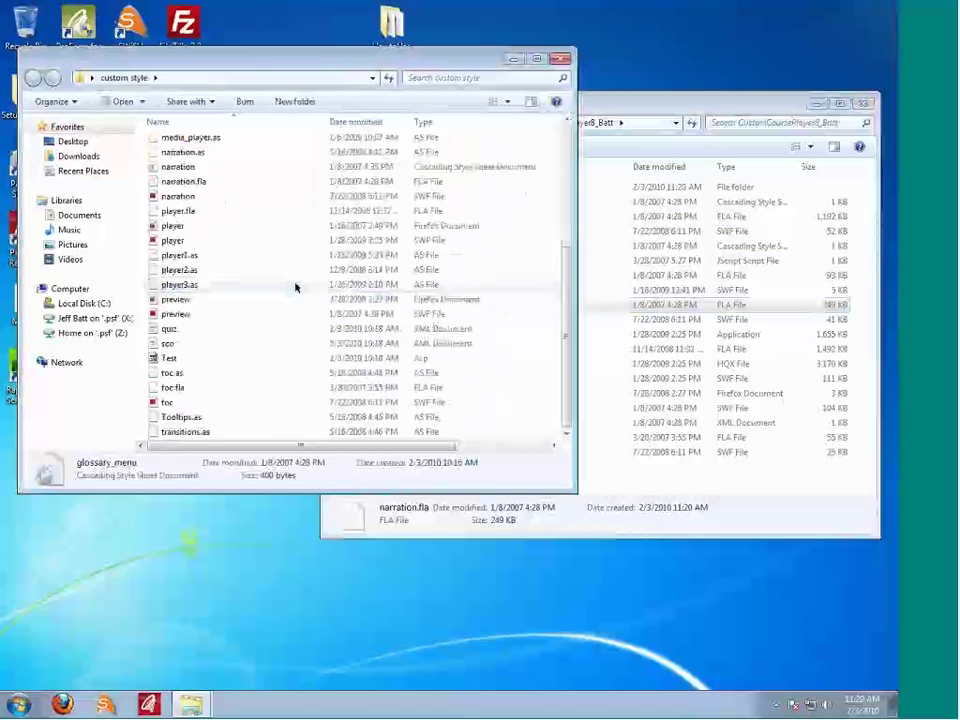
left_click(640, 260)
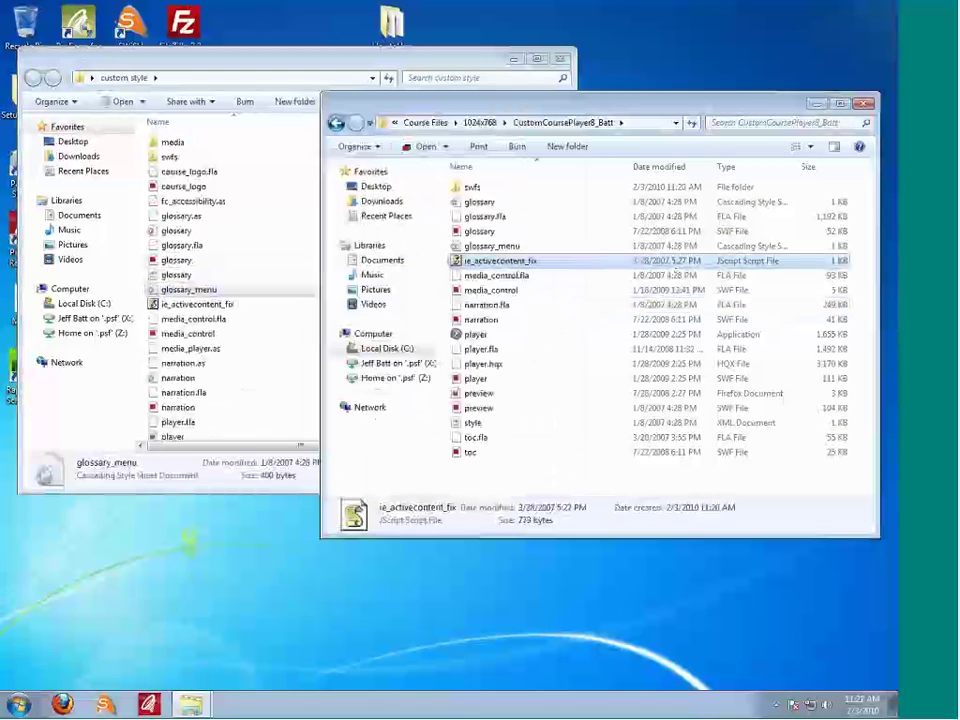
left_click_drag(451, 100, 546, 96)
left_click_drag(285, 60, 210, 69)
left_click(580, 195)
Step: Look over the player folder's swfs folder, glossary stylesheets, glossary.fla, glossary SWF and media_control files
left_click(568, 183)
left_click(577, 198)
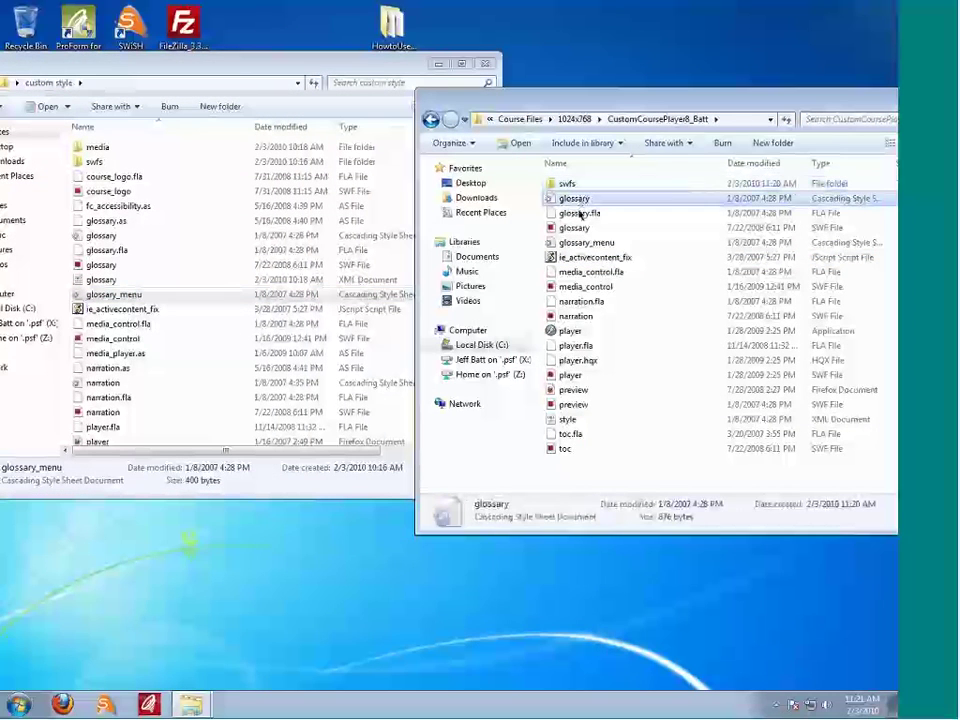
left_click(575, 213)
left_click(576, 227)
left_click(579, 243)
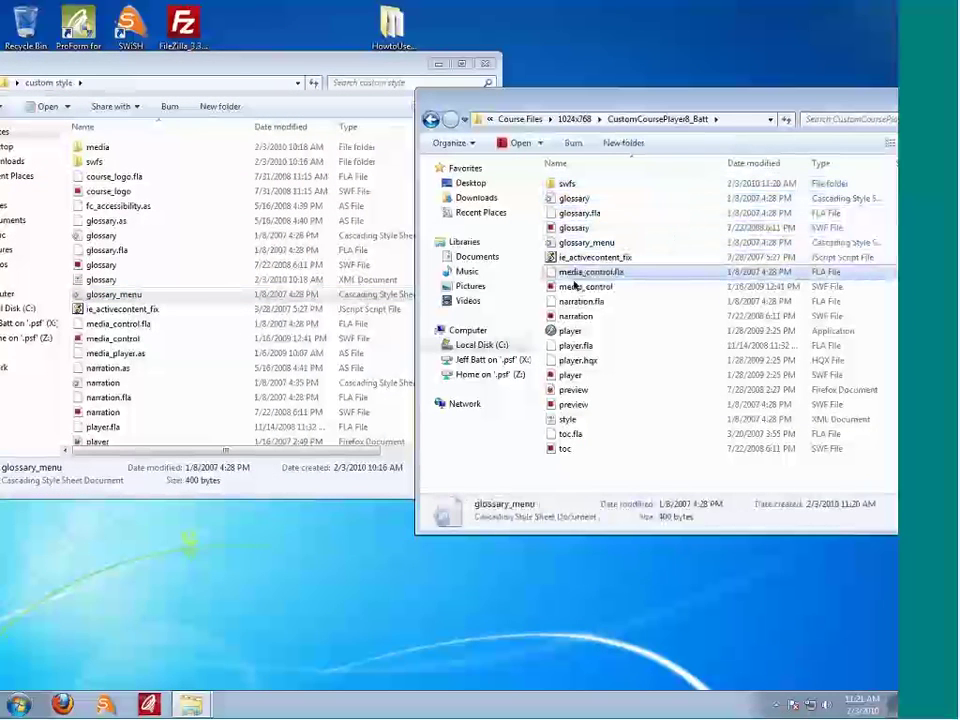
left_click(580, 286)
left_click(575, 198)
left_click(576, 227)
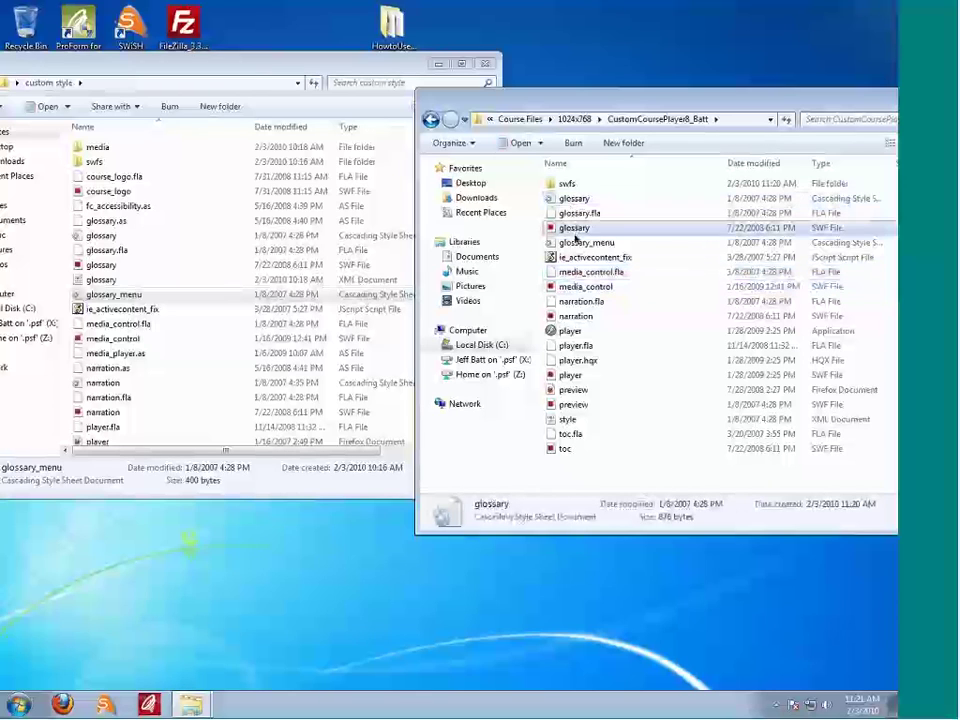
left_click(580, 243)
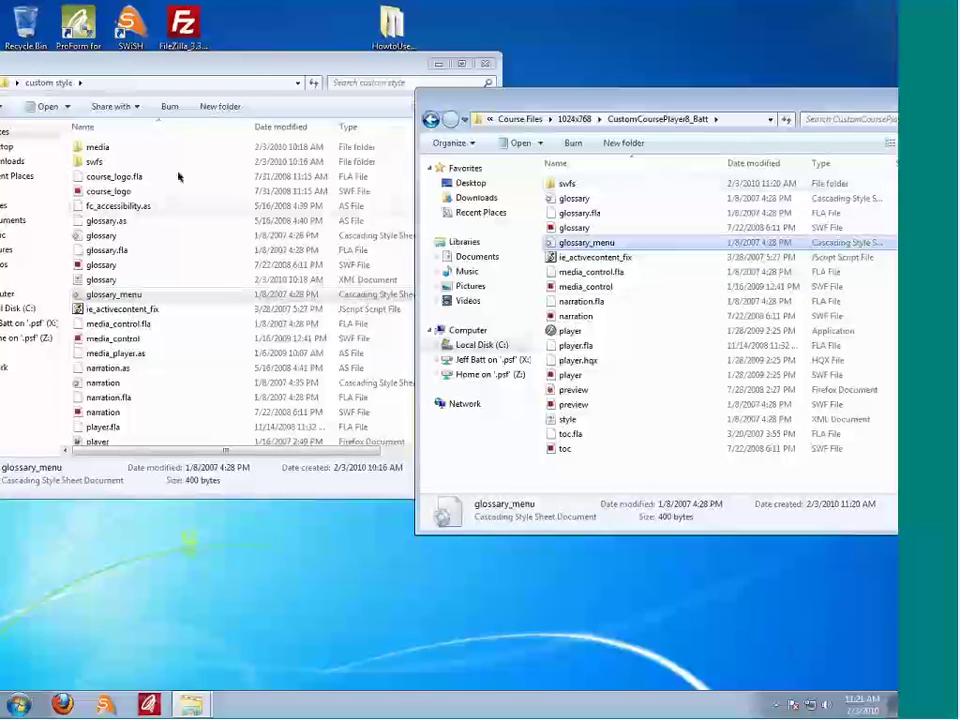
Step: Compare the custom style folder's glossary files with the player folder's, selecting the glossary SWF
left_click(180, 176)
left_click(120, 218)
left_click(118, 295, "shift")
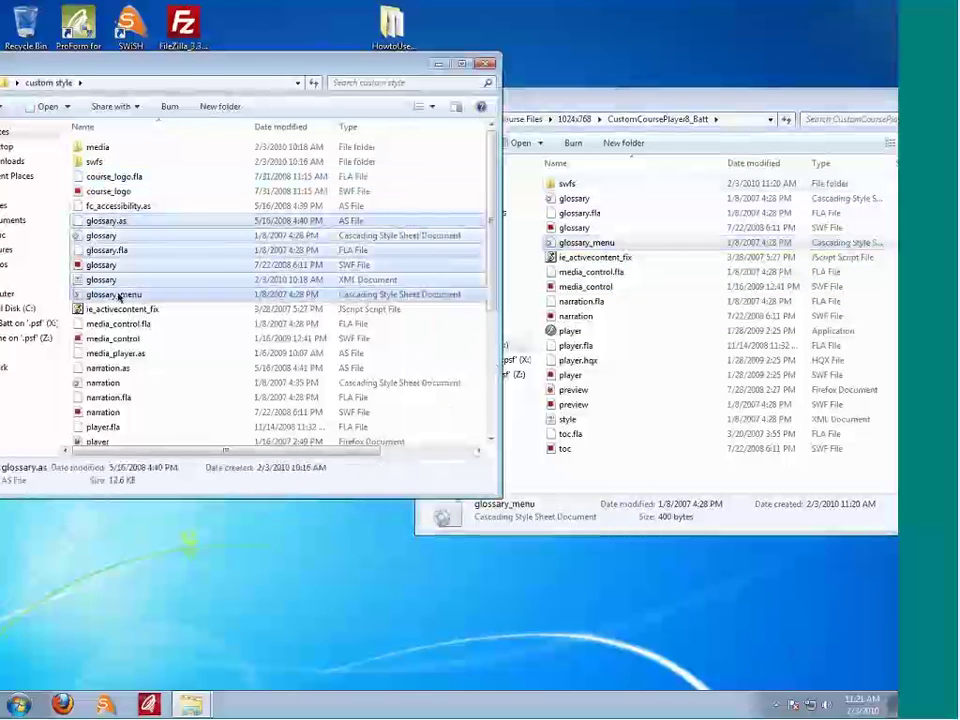
left_click(630, 213)
left_click(604, 200)
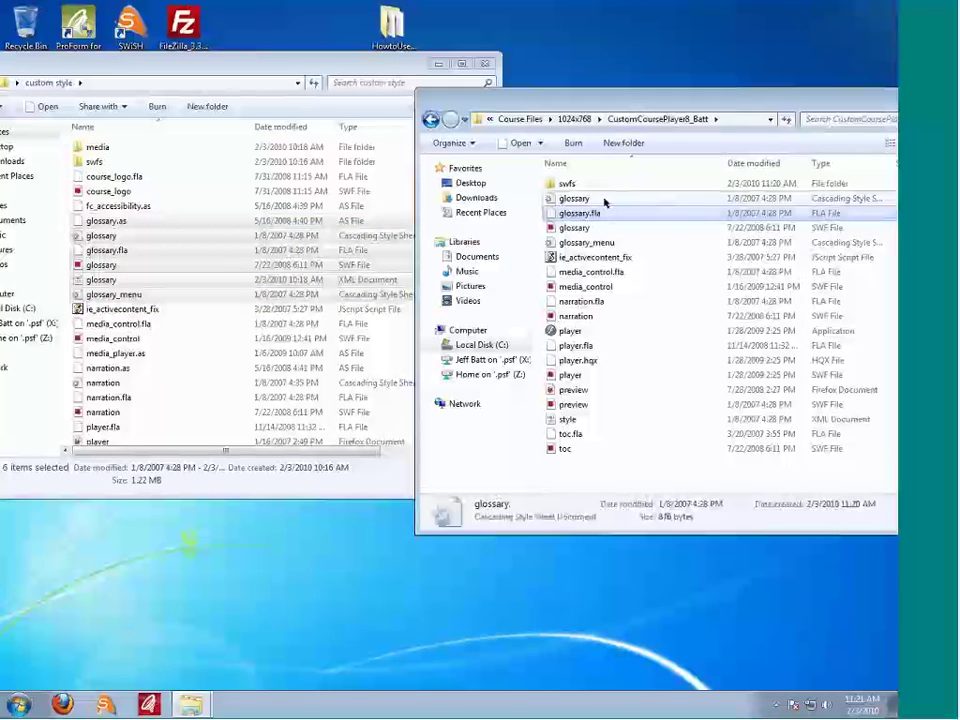
left_click(591, 229)
left_click(586, 243)
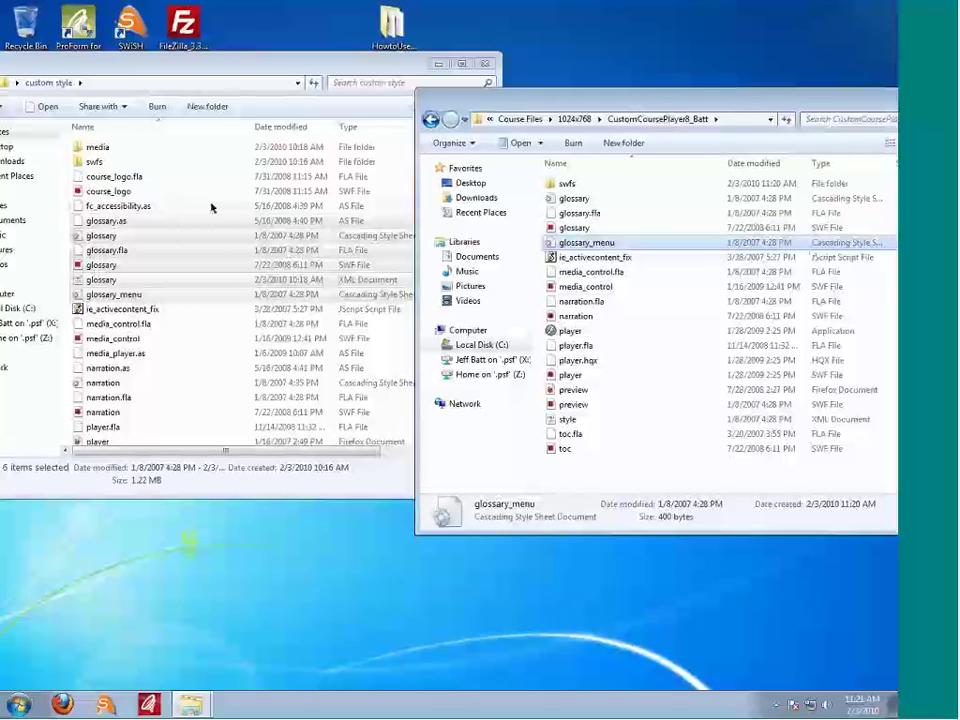
left_click(125, 221)
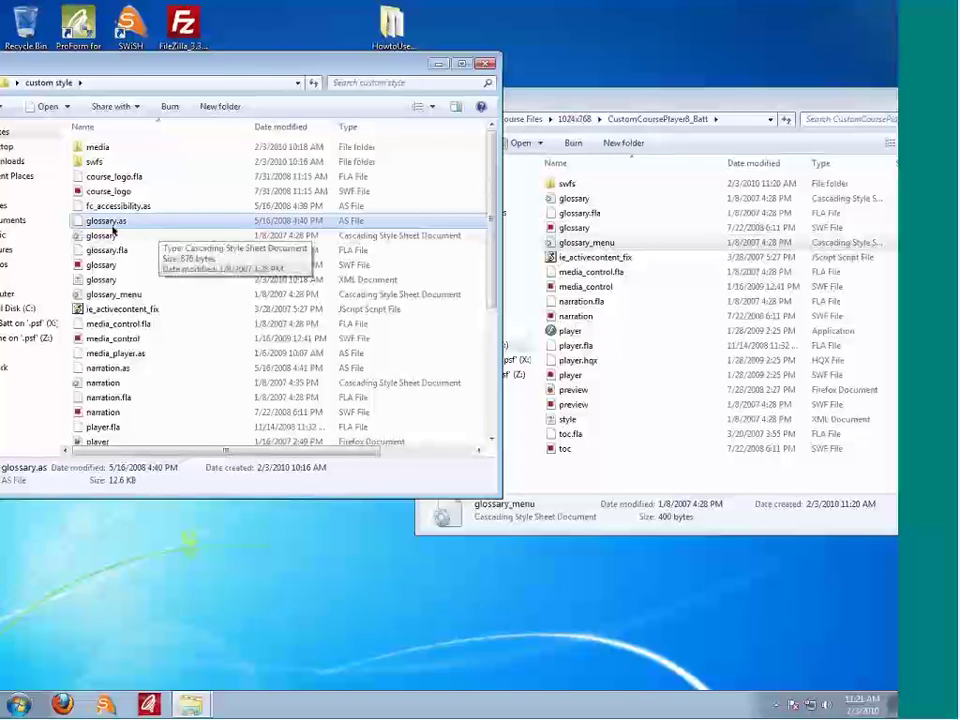
left_click(113, 236)
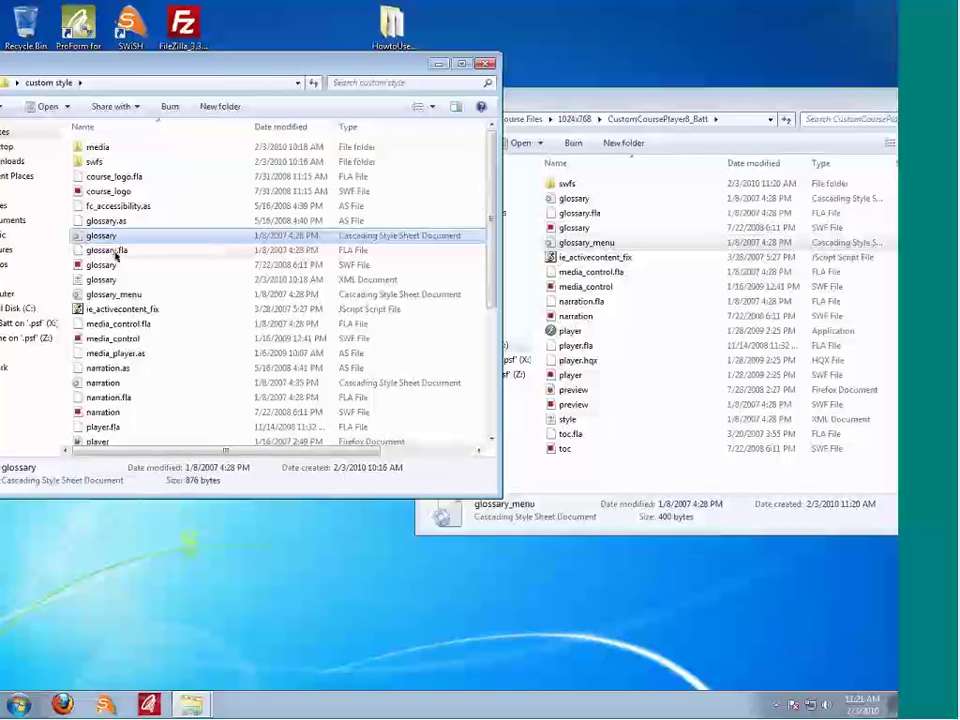
key("Down")
key("Down")
key("Down")
key("super")
key("Escape")
left_click(199, 269)
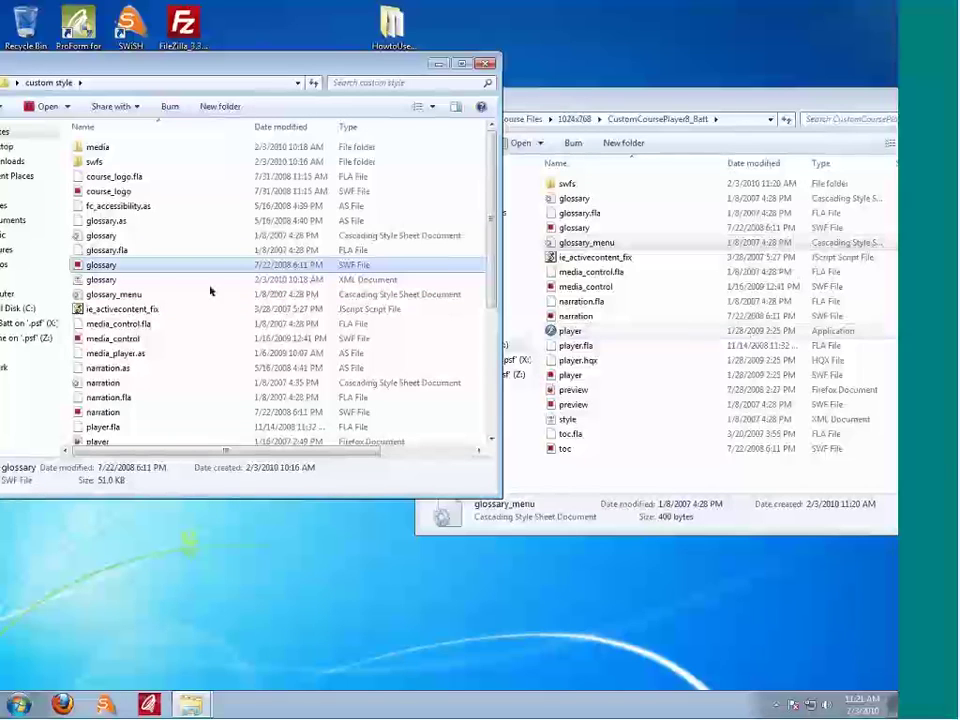
Step: Copy the glossary SWF into the player folder, replacing the old one, and launch the player application
left_click_drag(583, 302, 581, 273)
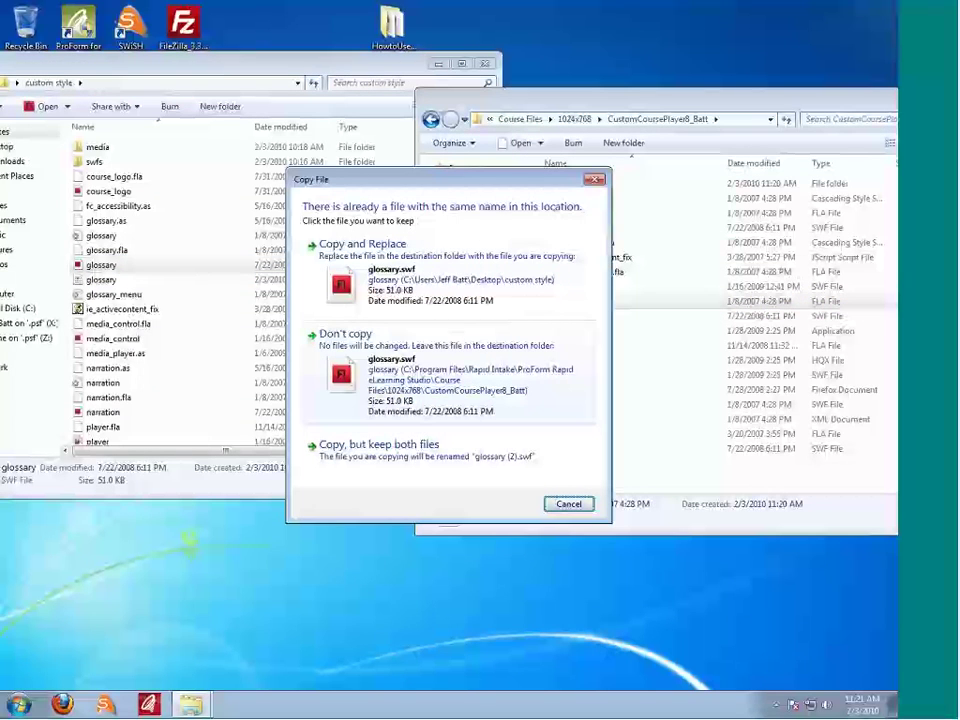
left_click(392, 277)
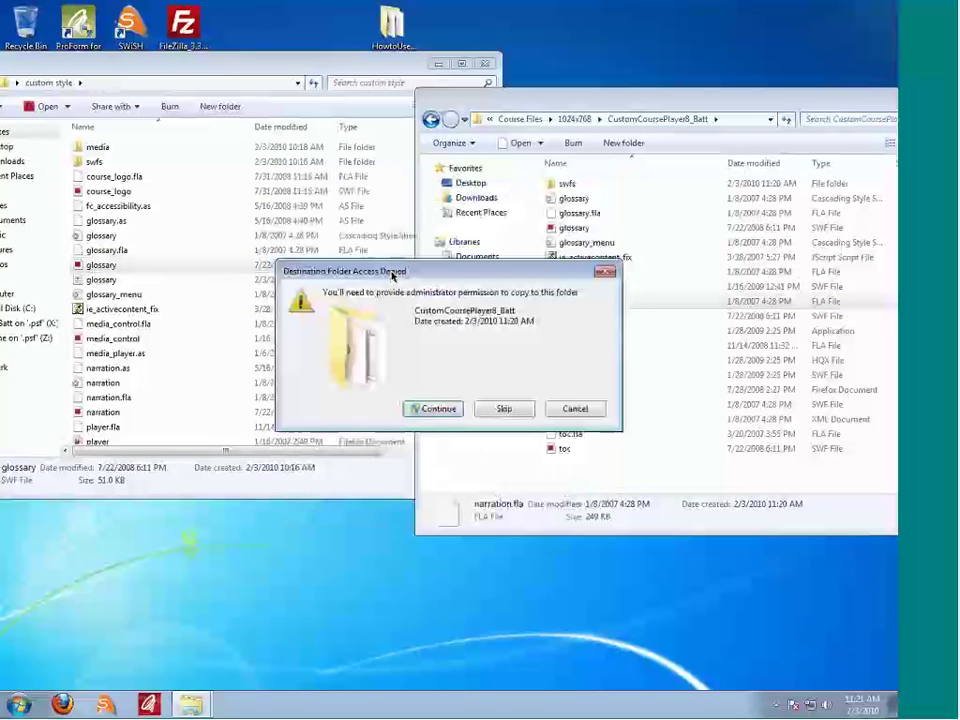
left_click(439, 408)
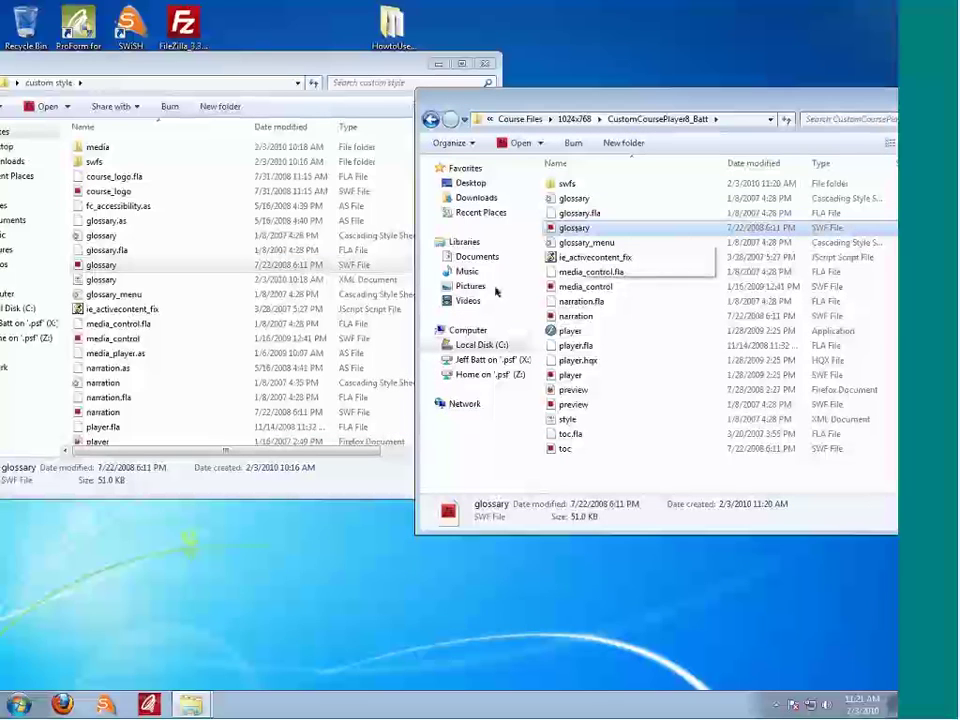
left_click(110, 532)
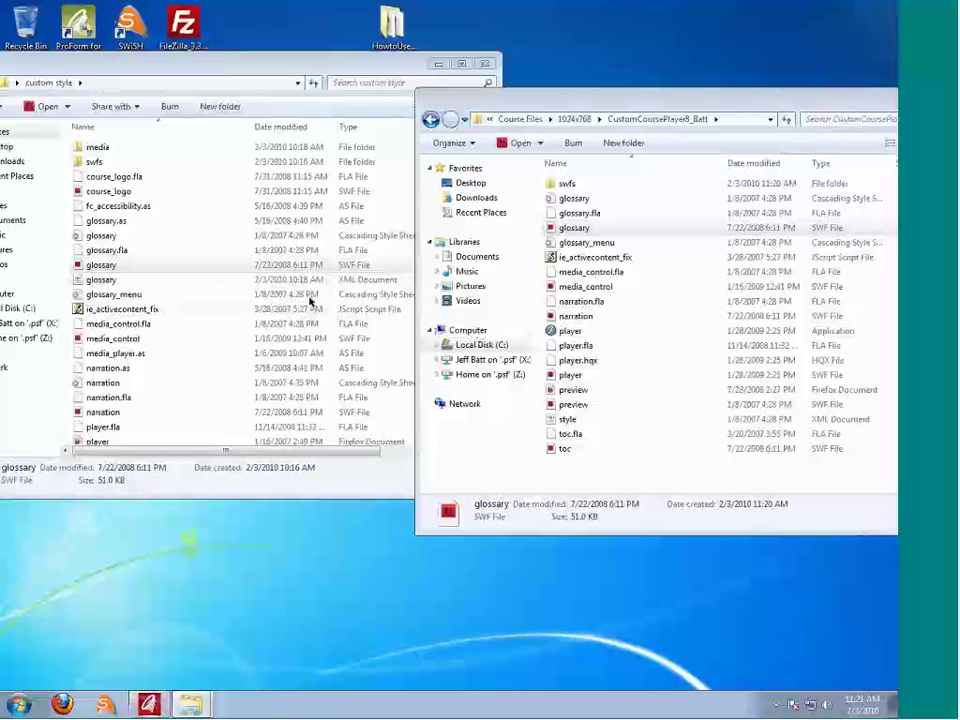
double_click(572, 333)
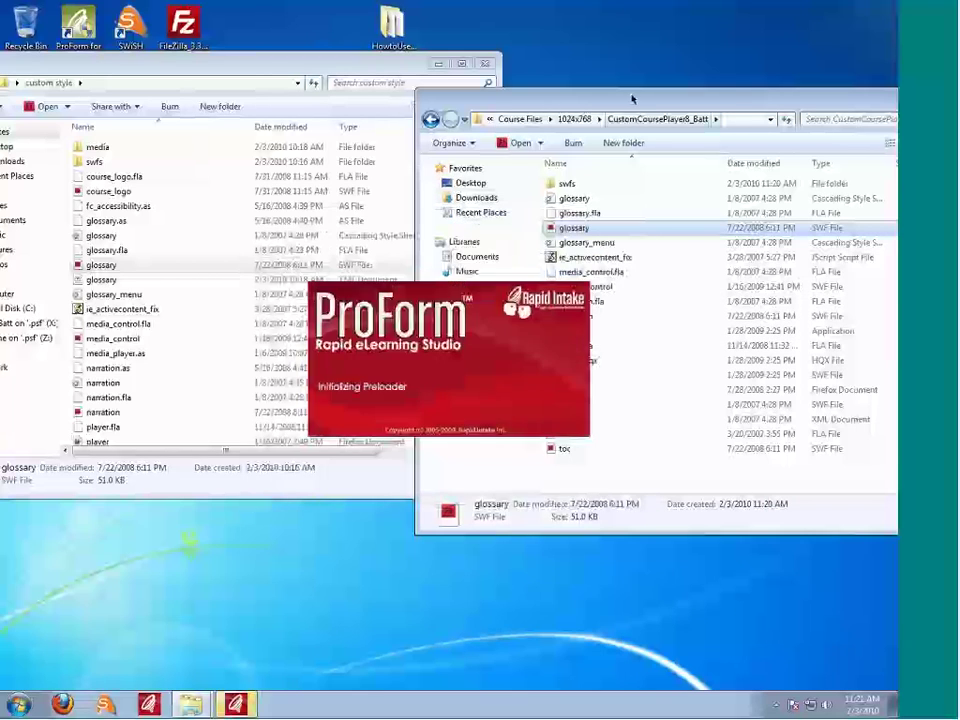
Step: Place the custom style and CustomCoursePlayer8 folders side by side and compare course_logo, glossary.fla and media_control.fla
left_click_drag(632, 95, 566, 106)
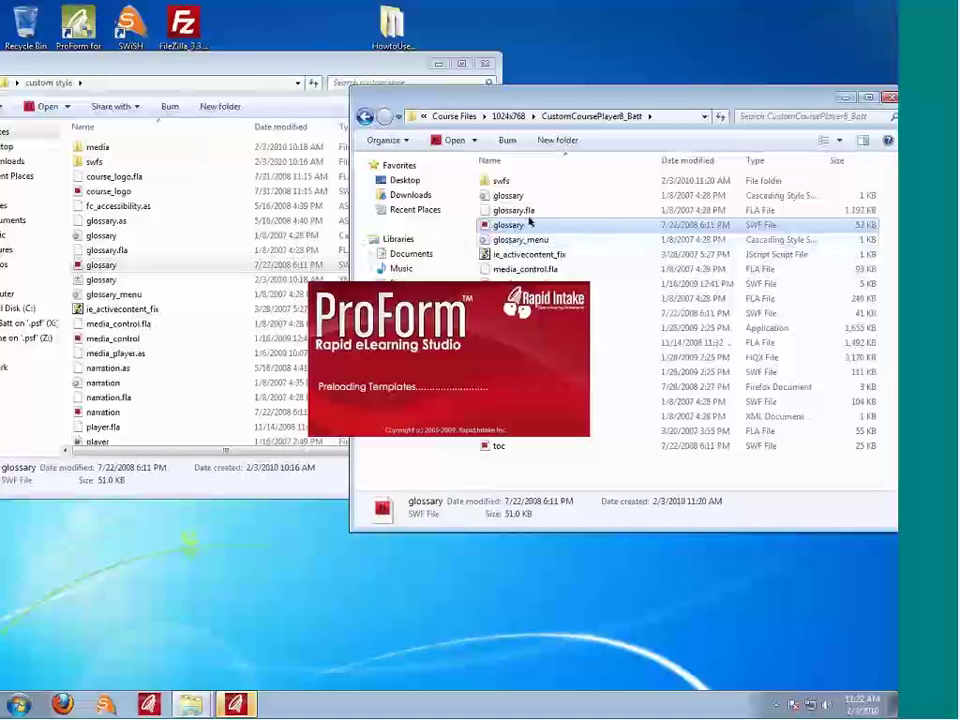
left_click_drag(534, 101, 683, 118)
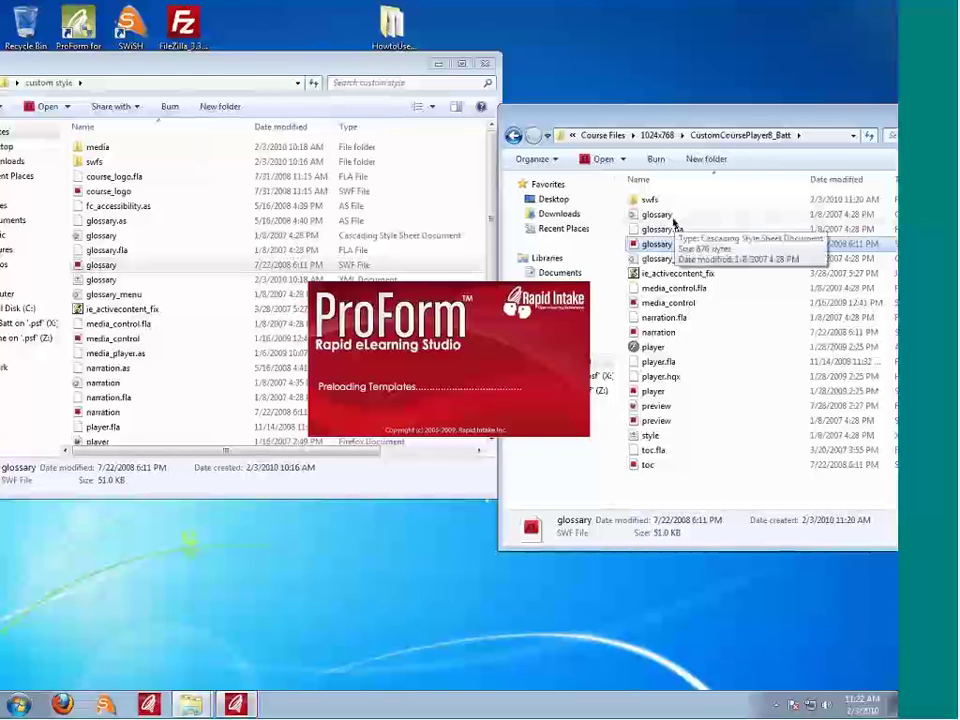
left_click(109, 194)
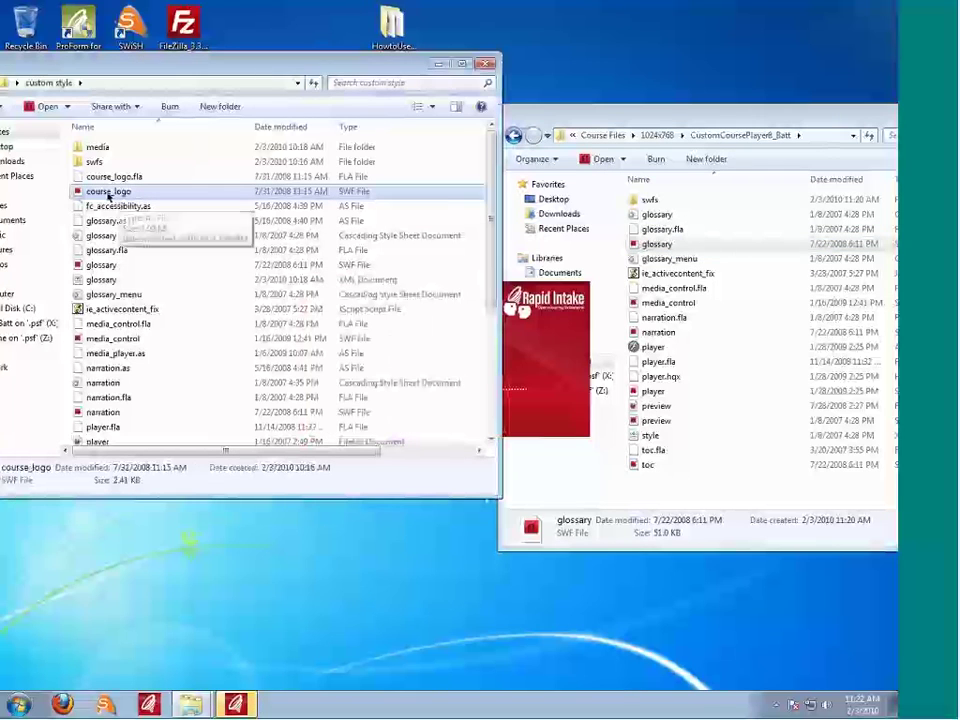
left_click(643, 230)
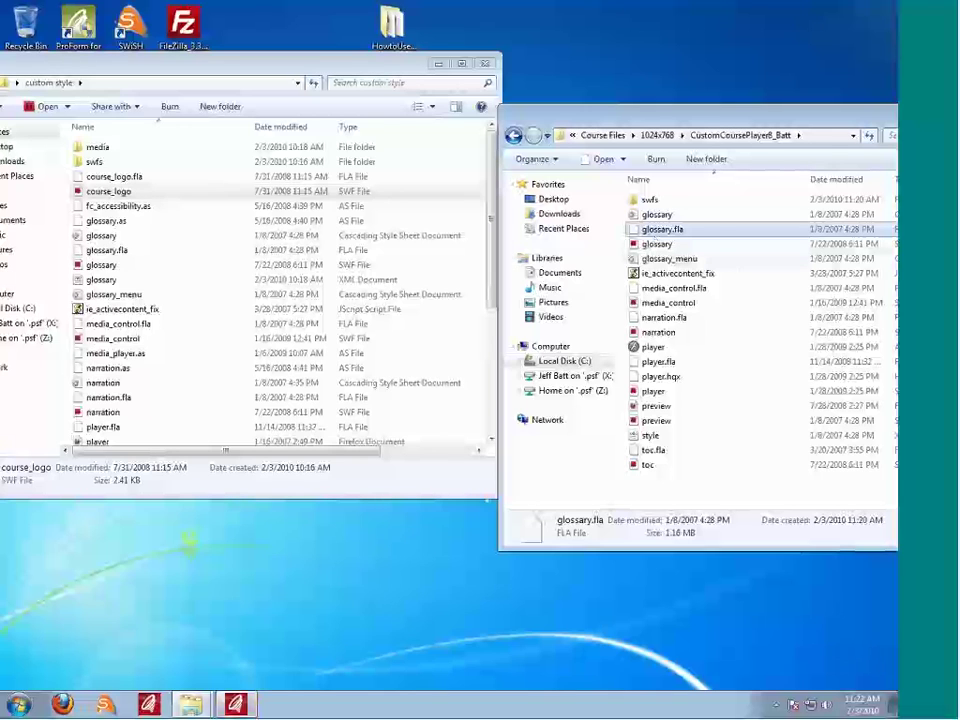
left_click_drag(668, 121, 544, 115)
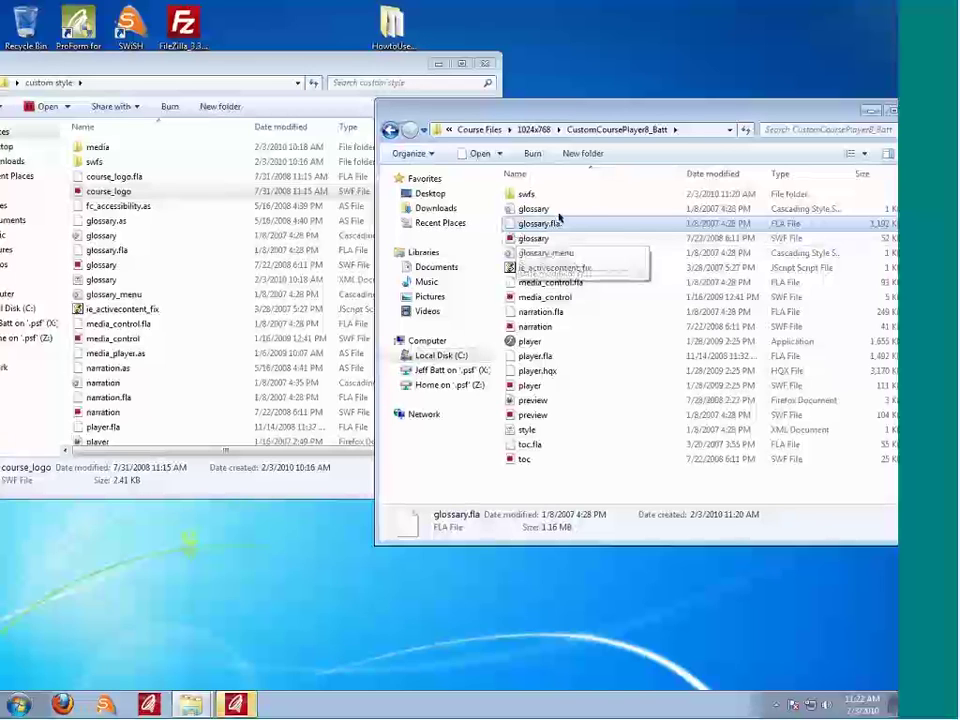
left_click(552, 282)
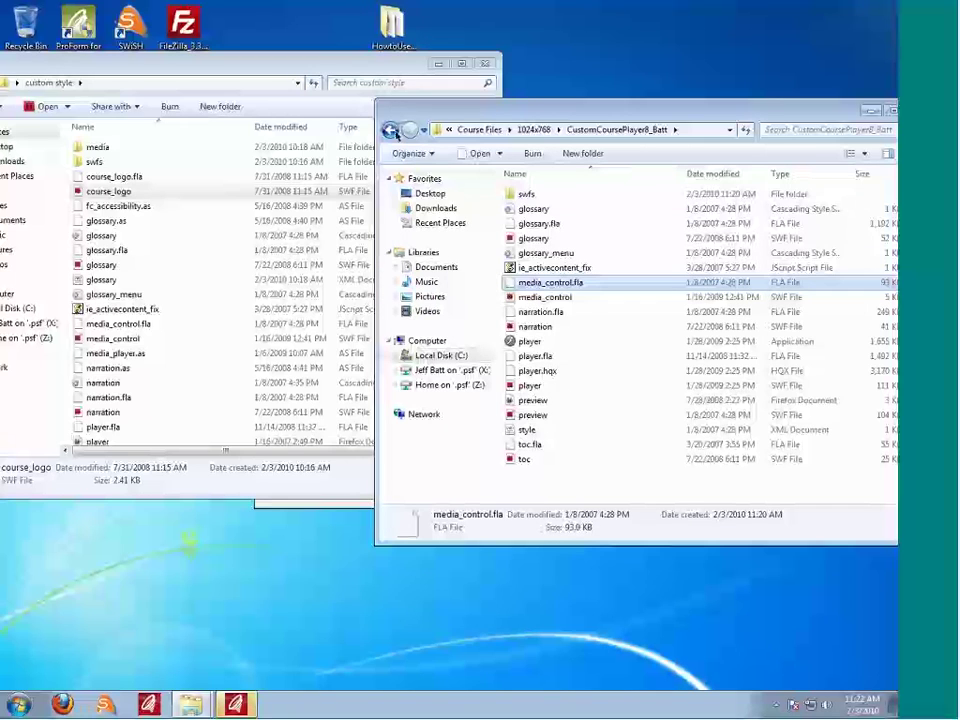
left_click(391, 131)
left_click(391, 131)
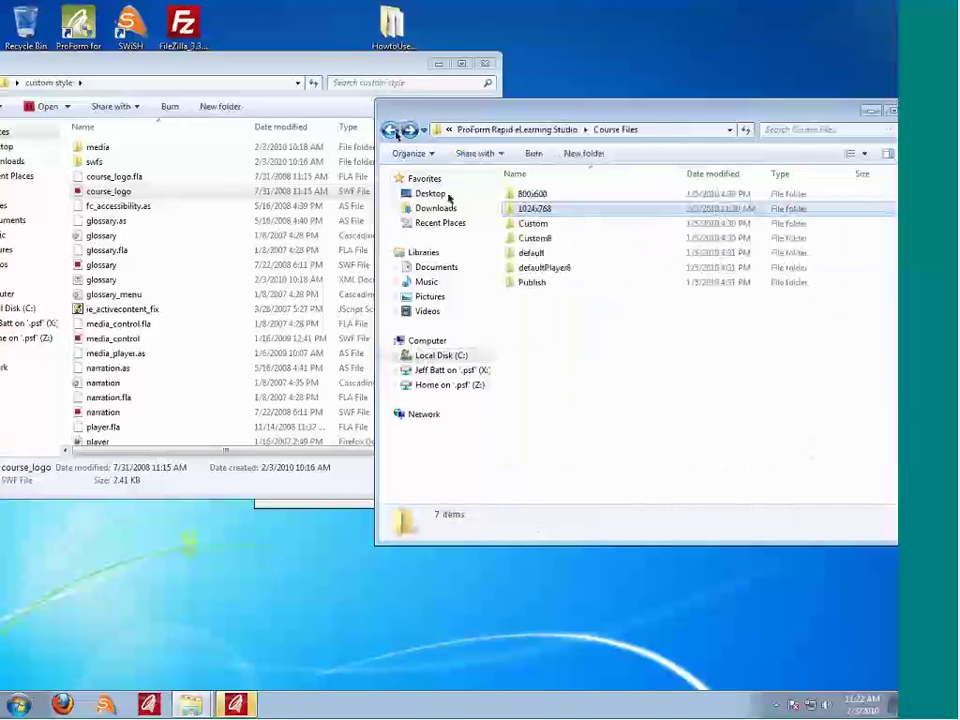
left_click(531, 253)
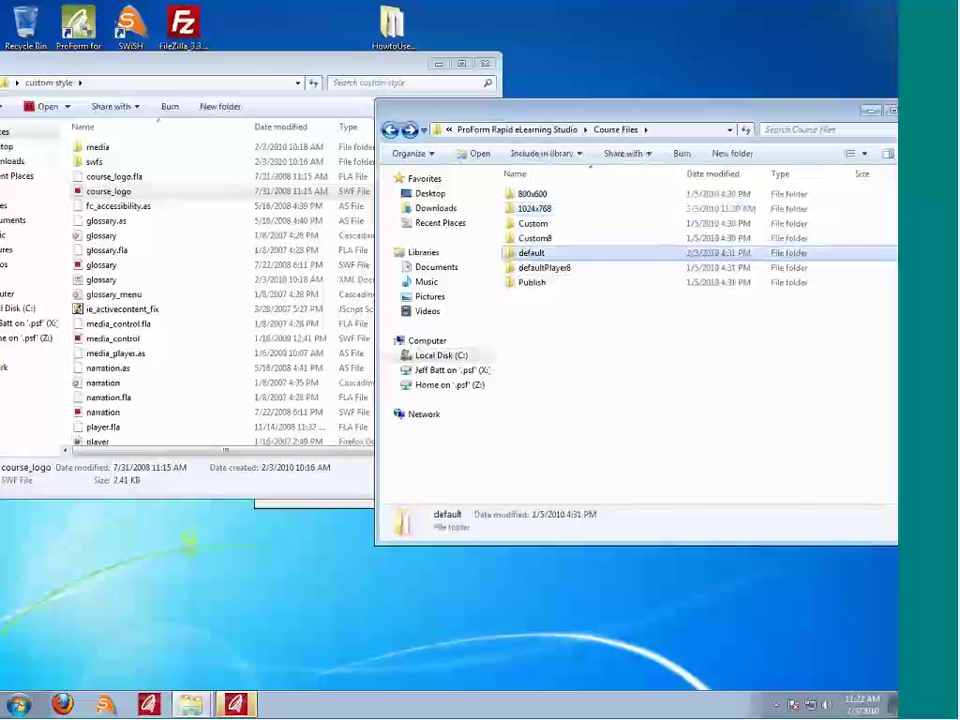
double_click(529, 254)
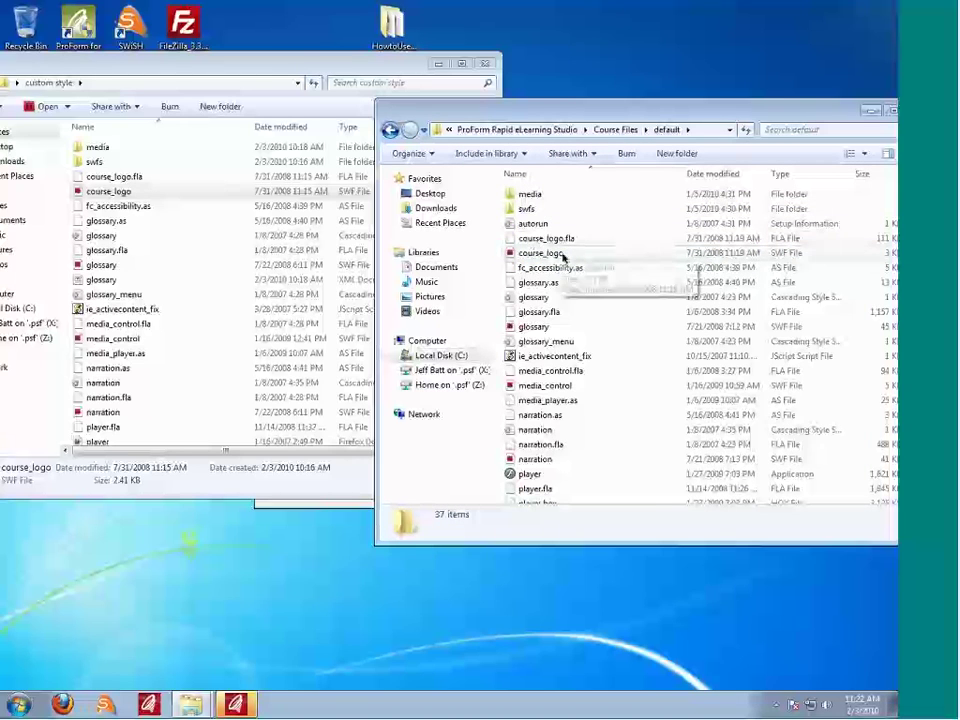
left_click(560, 255)
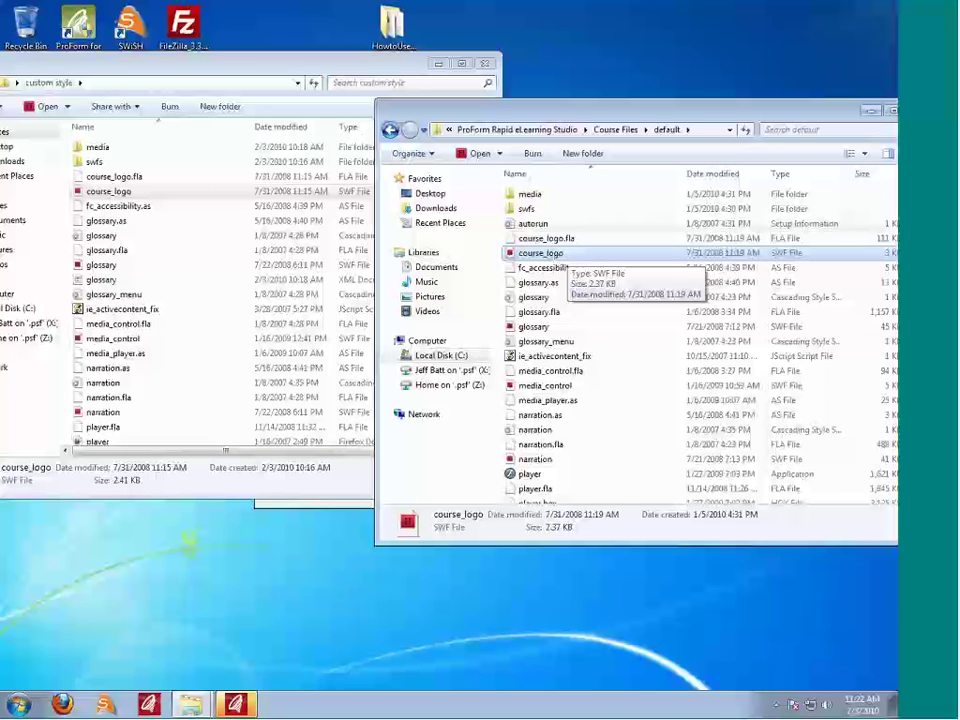
left_click(390, 129)
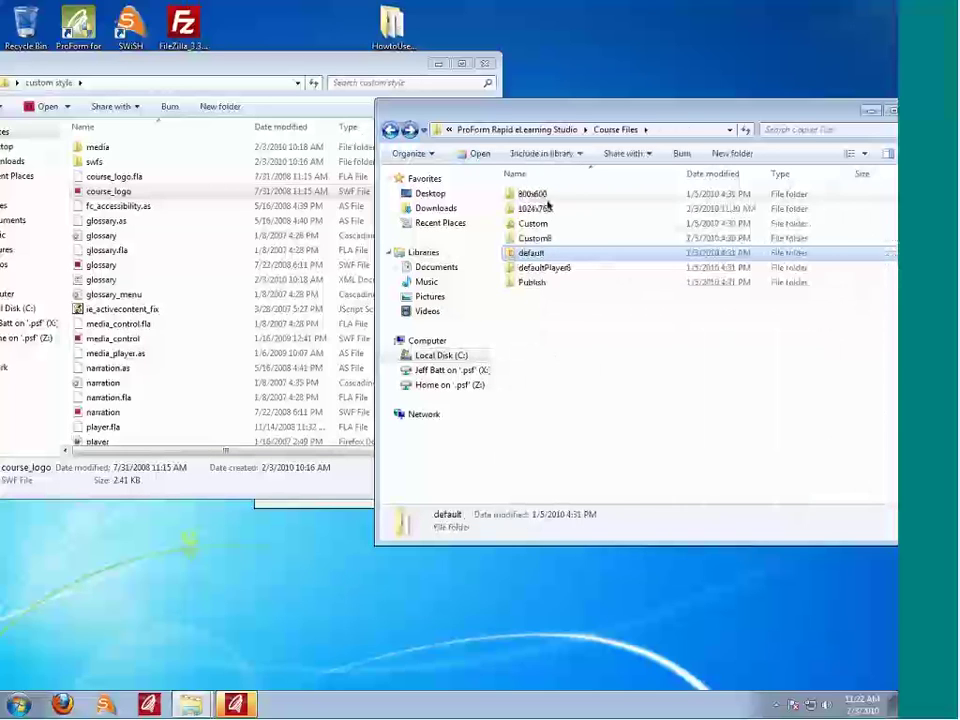
left_click(548, 207)
double_click(548, 207)
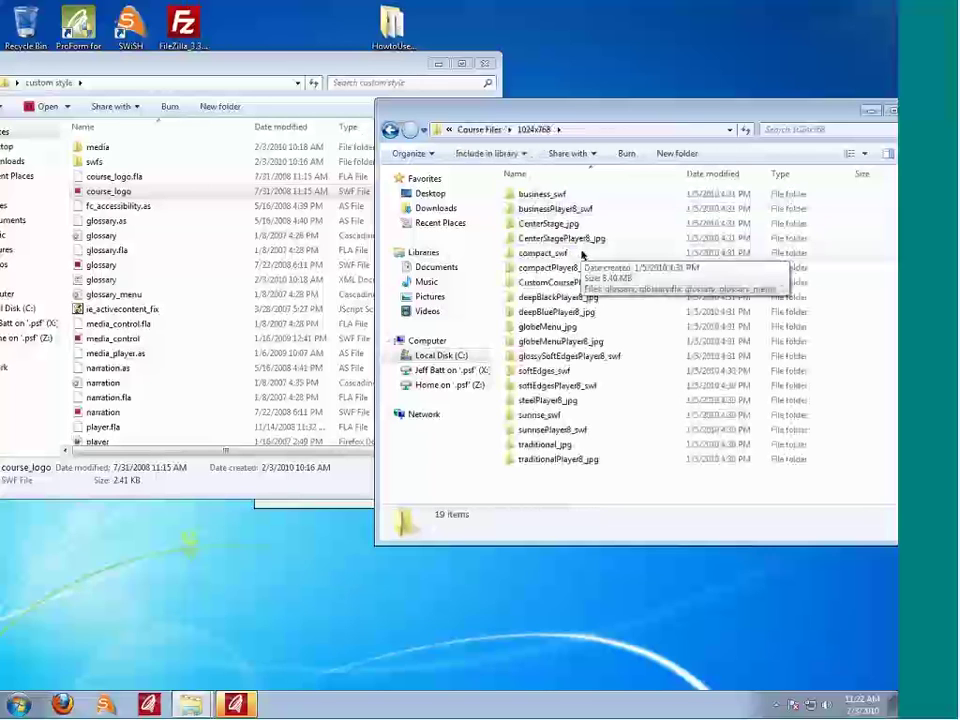
left_click(539, 288)
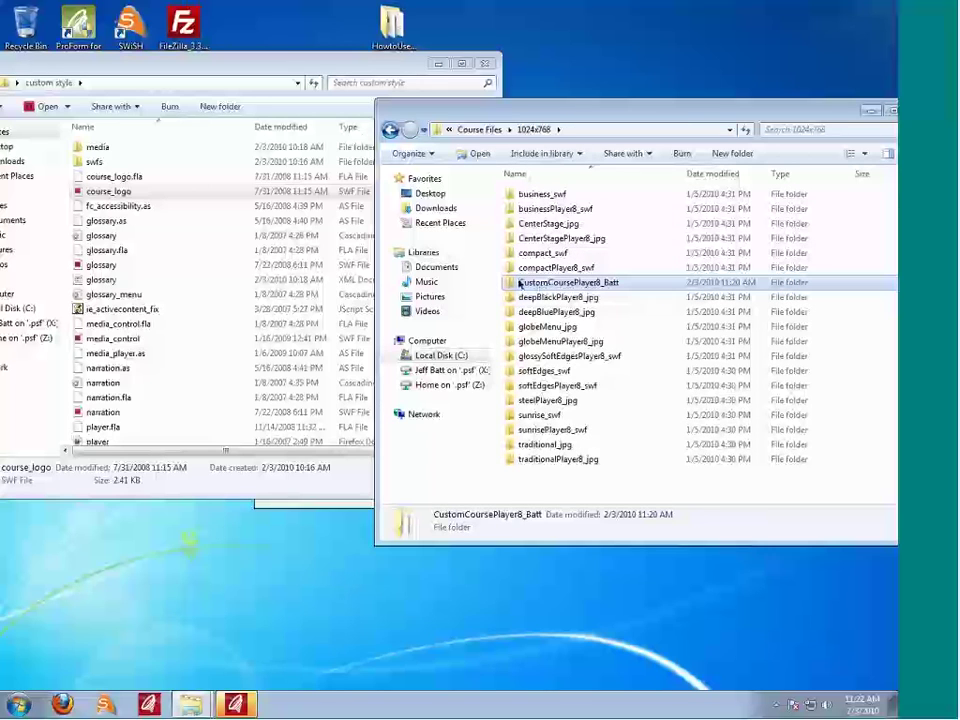
double_click(570, 282)
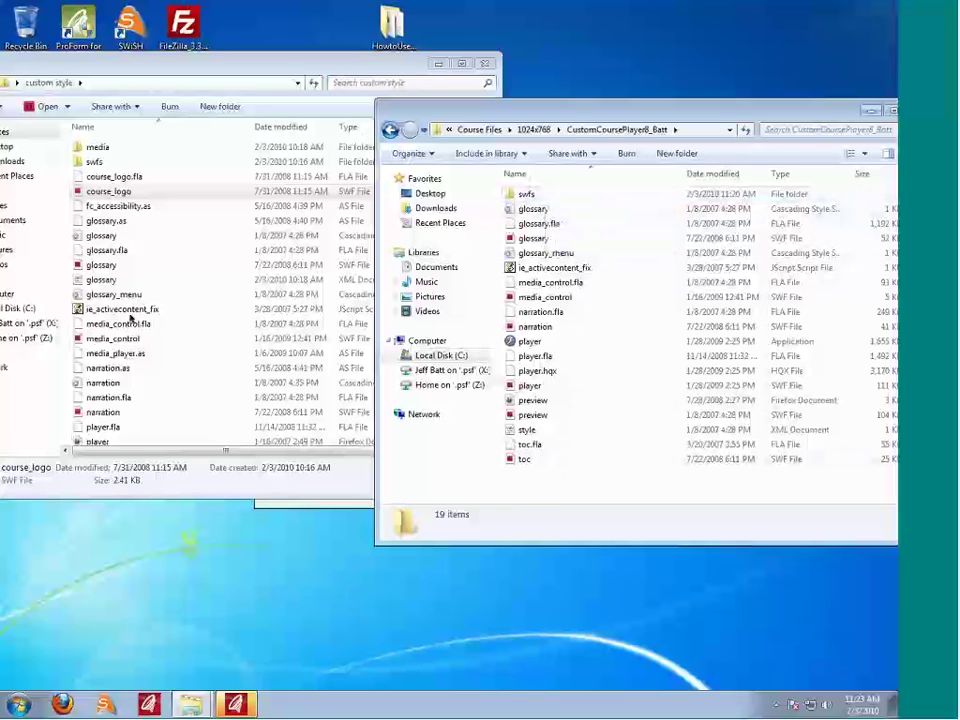
left_click(545, 196)
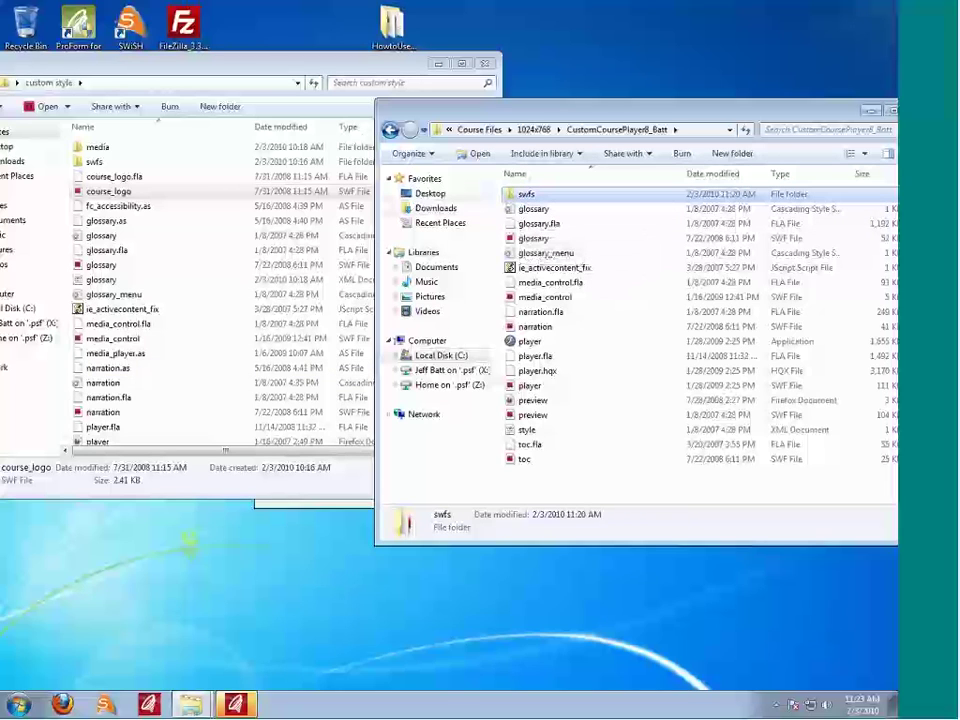
Step: Continue the ProForm trial, open the Test 3 project and bring up its settings
left_click(391, 130)
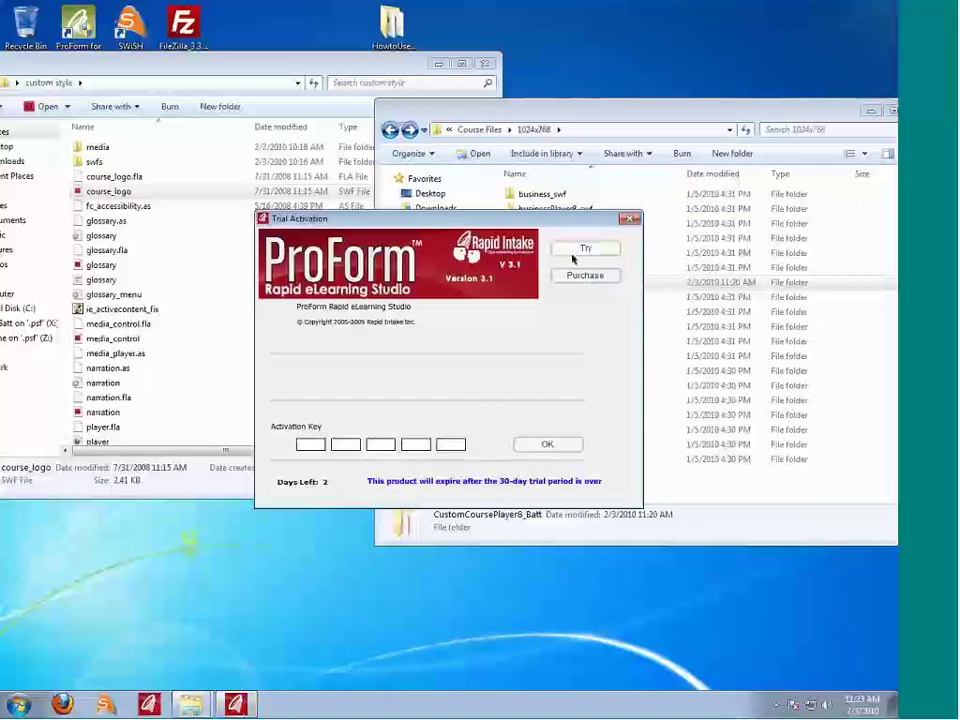
left_click(586, 248)
left_click(571, 299)
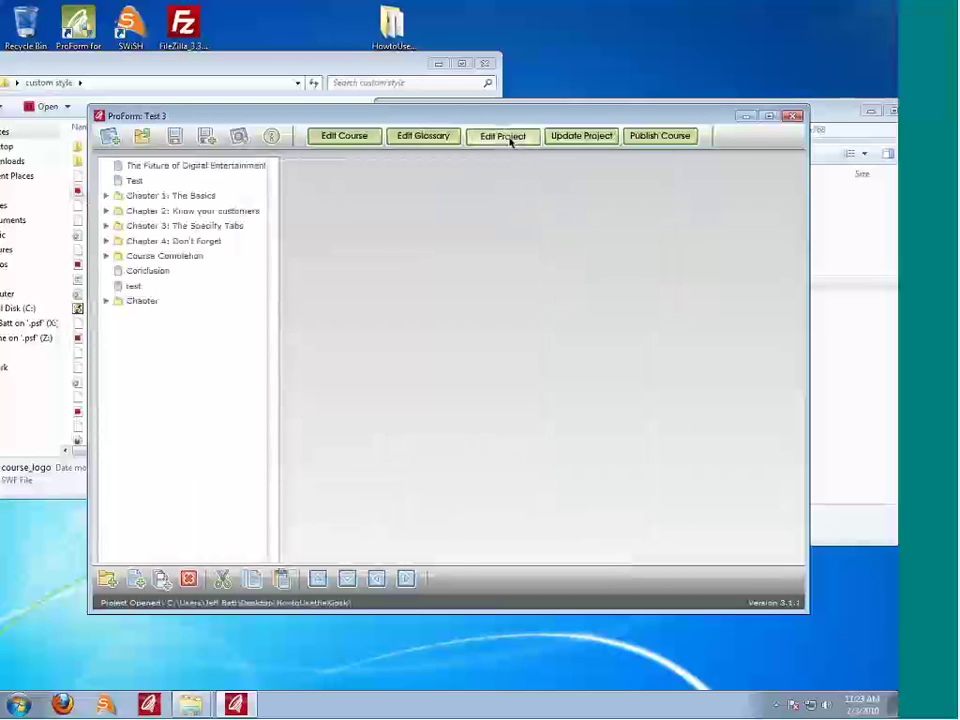
left_click(507, 140)
Step: Set Test 3's course style to CustomCoursePlayer8 (1024x768)
left_click(598, 218)
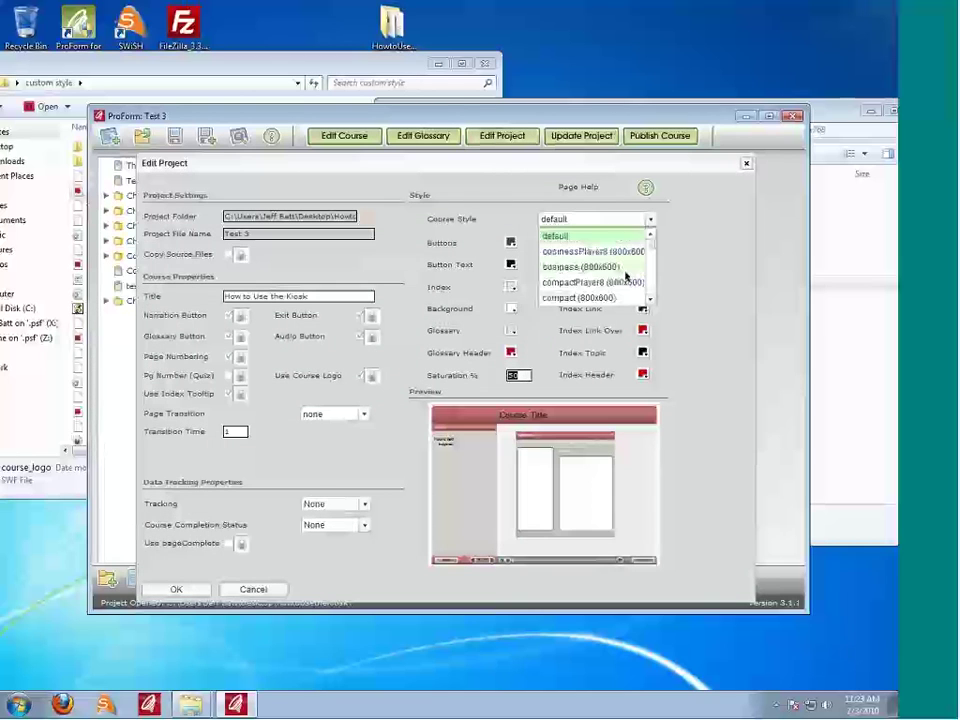
left_click(651, 302)
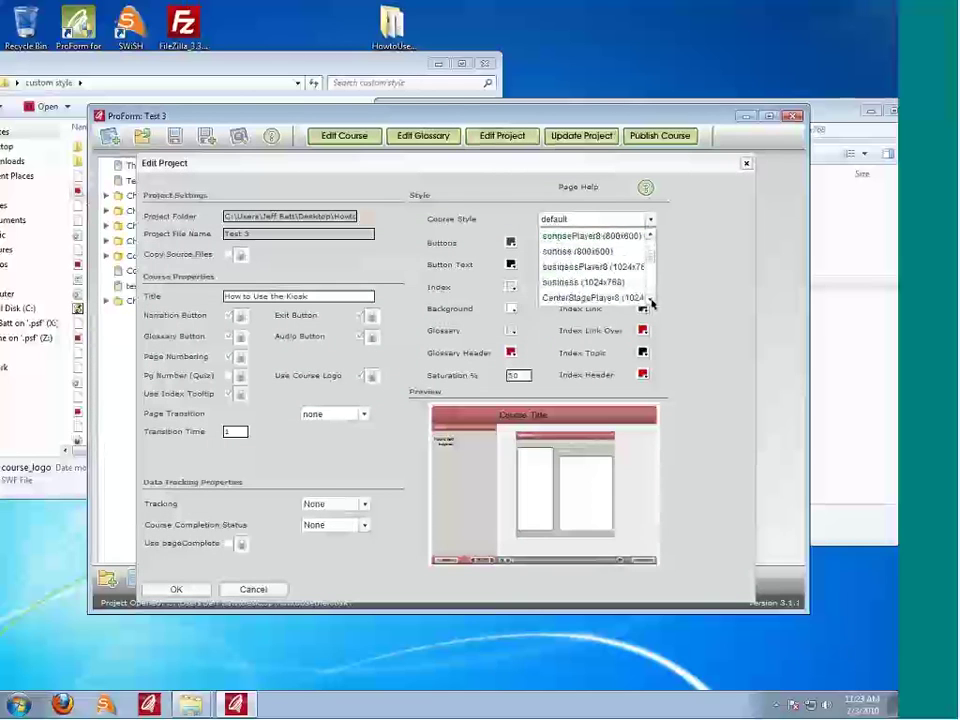
left_click(651, 302)
left_click(651, 302)
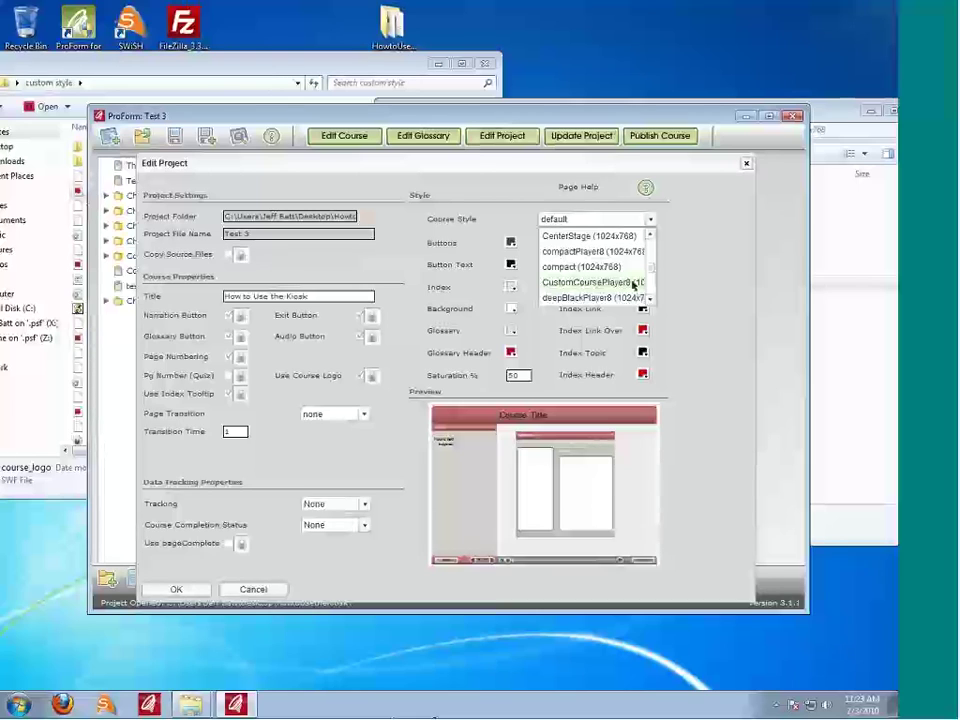
left_click(629, 284)
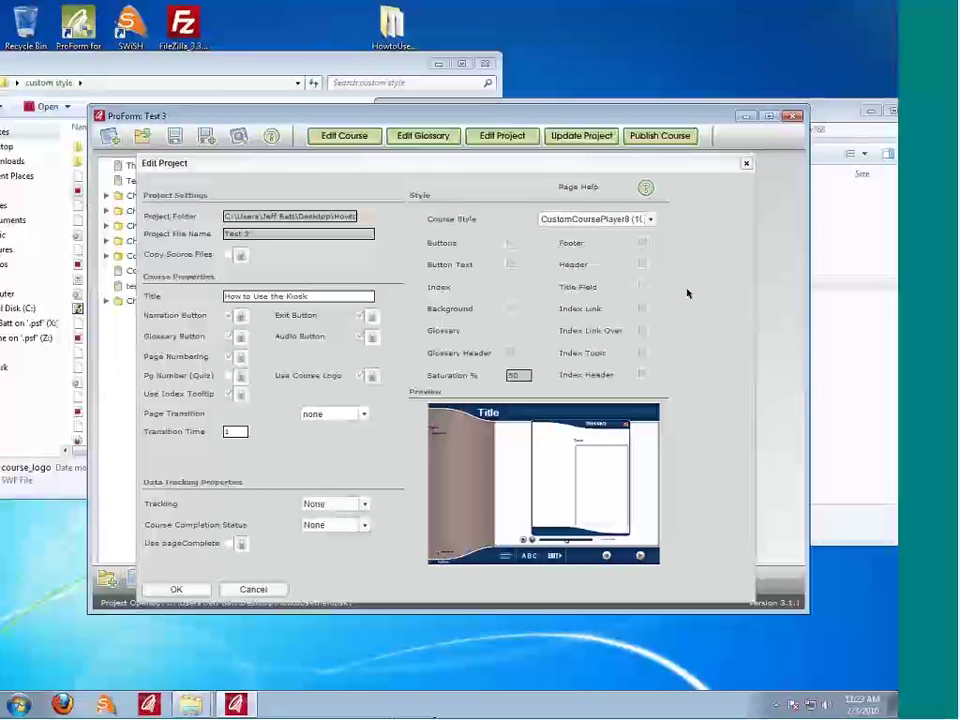
key("ctrl+Left")
key("ctrl+Left")
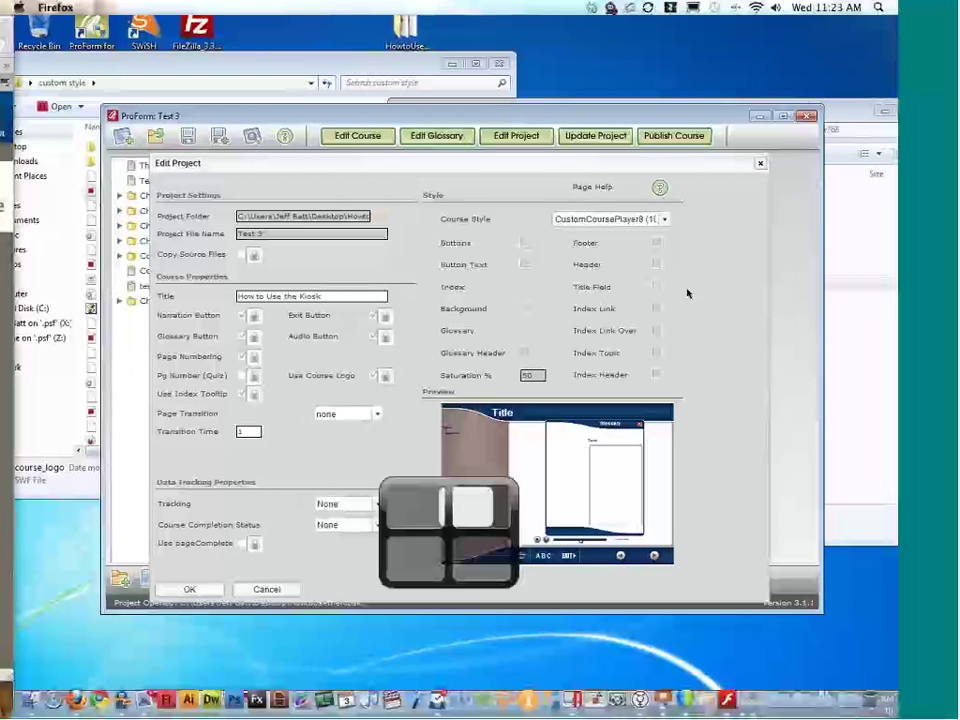
Step: On the Mac, open the custom style folder in Finder and select media_control.swf
key("ctrl+Down")
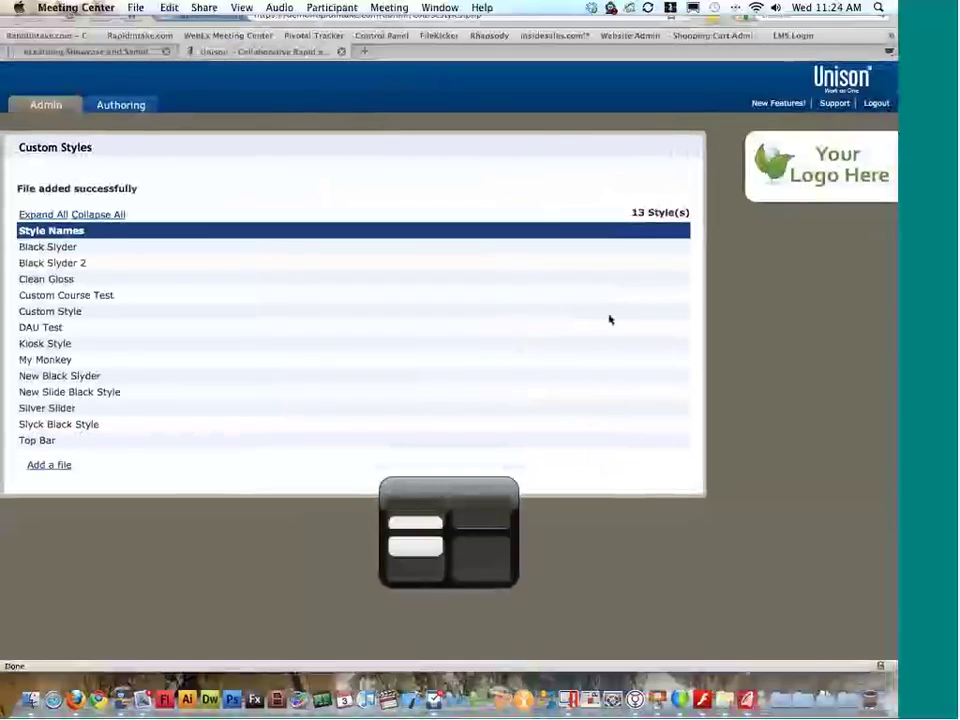
double_click(383, 192)
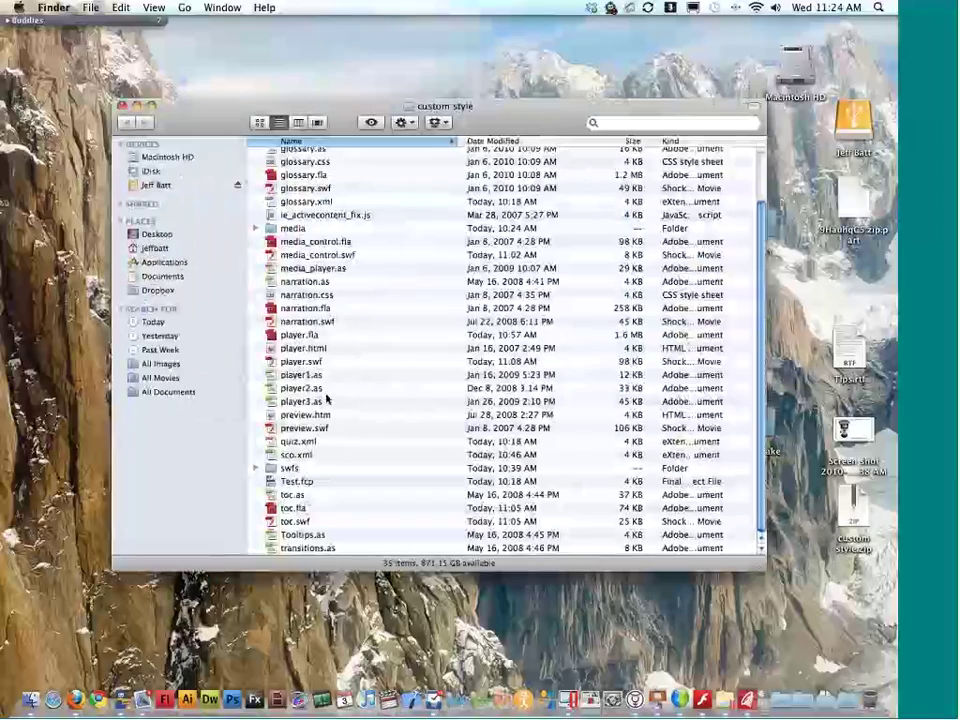
scroll(320, 380, "up", 1)
left_click(311, 262)
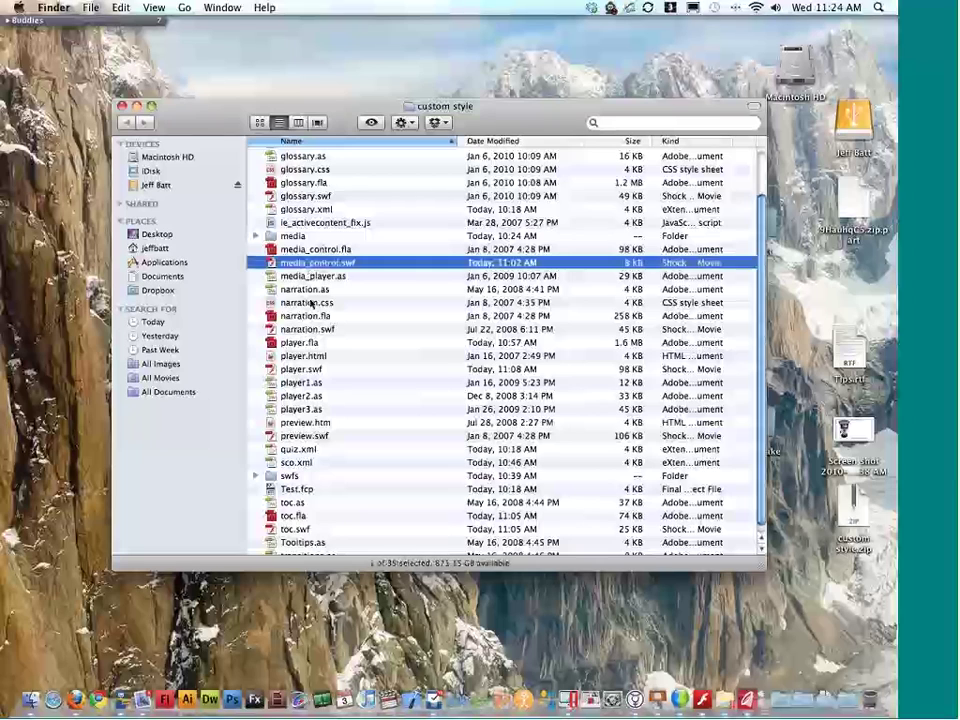
Step: Preview the custom player from preview.swf, close it, and leave preview.swf selected
double_click(305, 435)
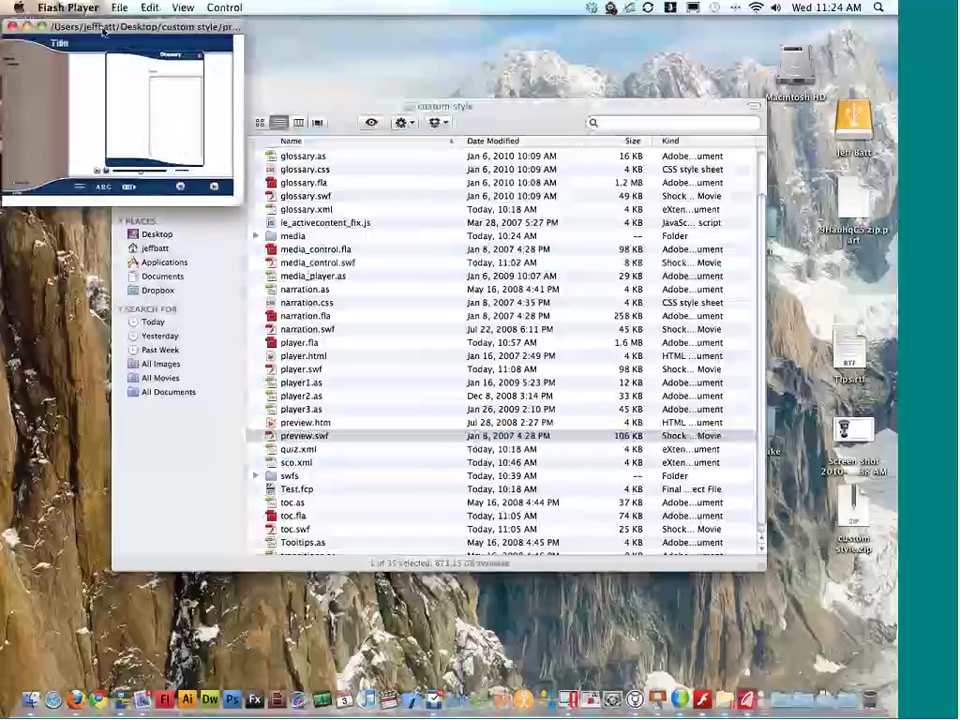
left_click_drag(103, 32, 465, 178)
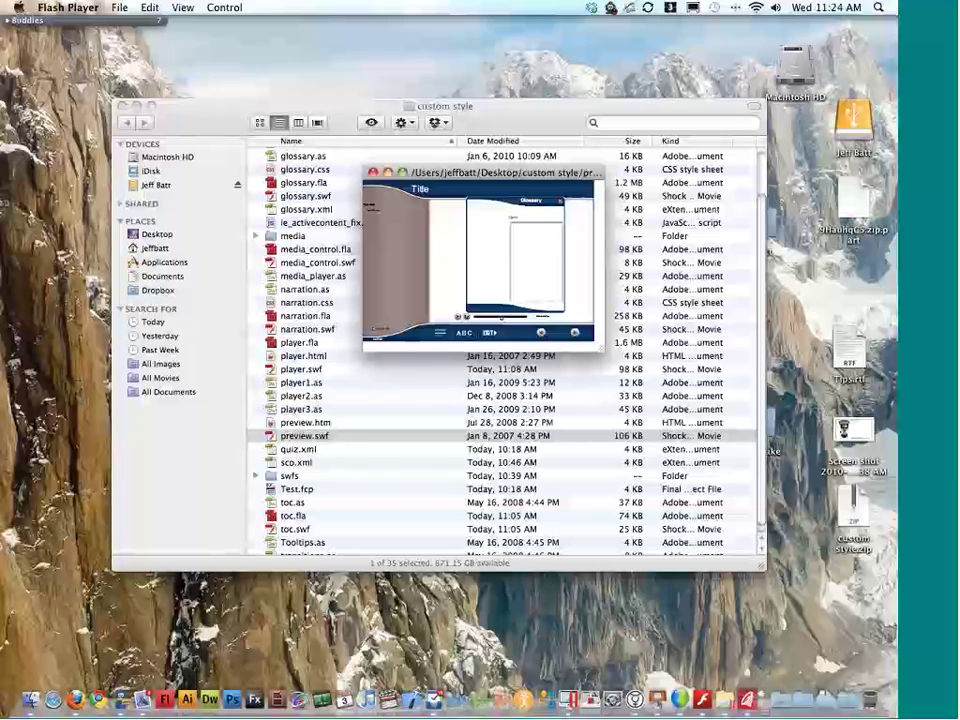
left_click(373, 173)
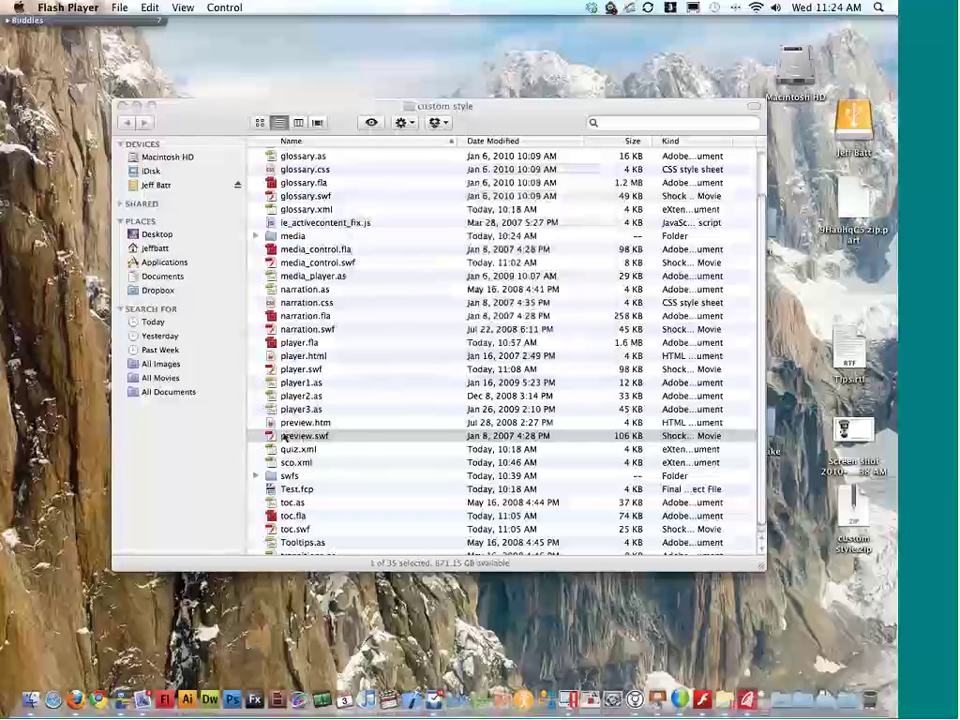
left_click(328, 438)
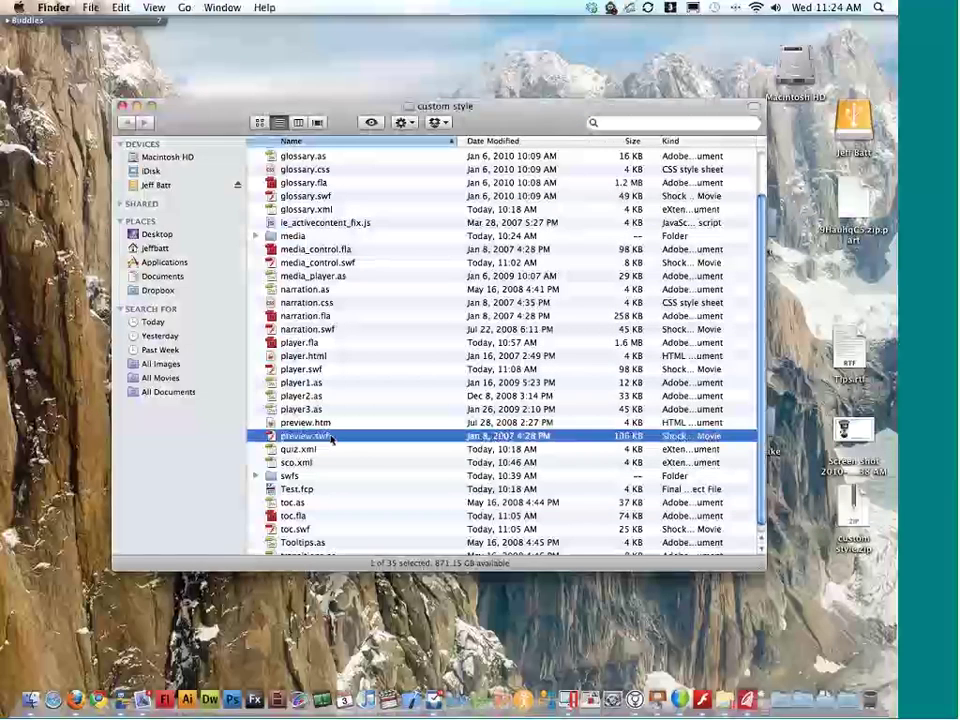
key("ctrl+Right")
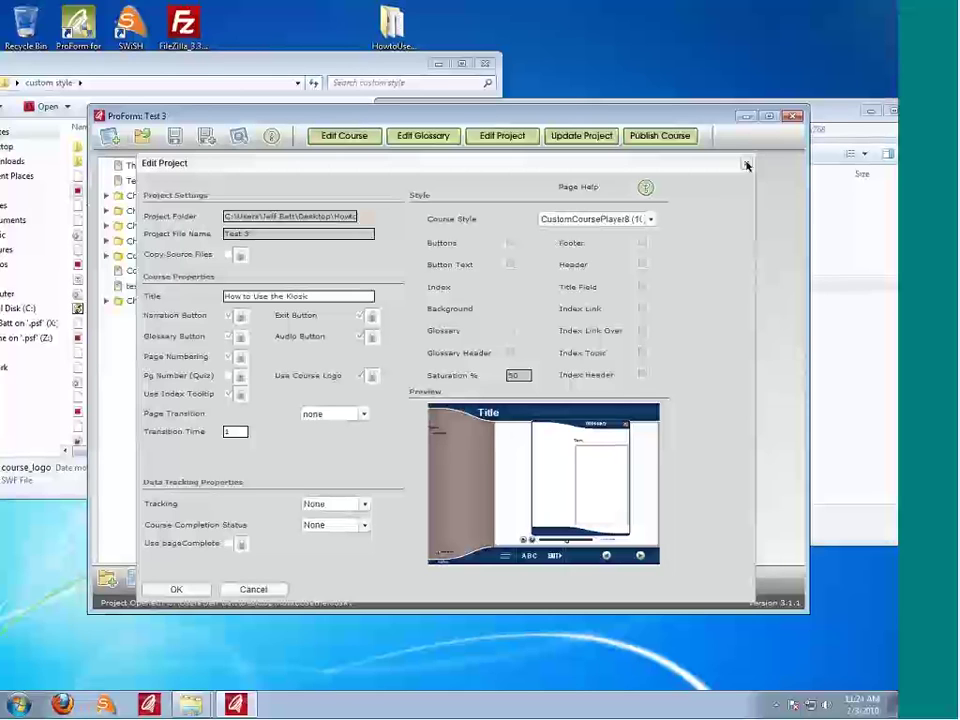
Step: In Unison, open the How to Use the Kiosk project for authoring
key("ctrl+Left")
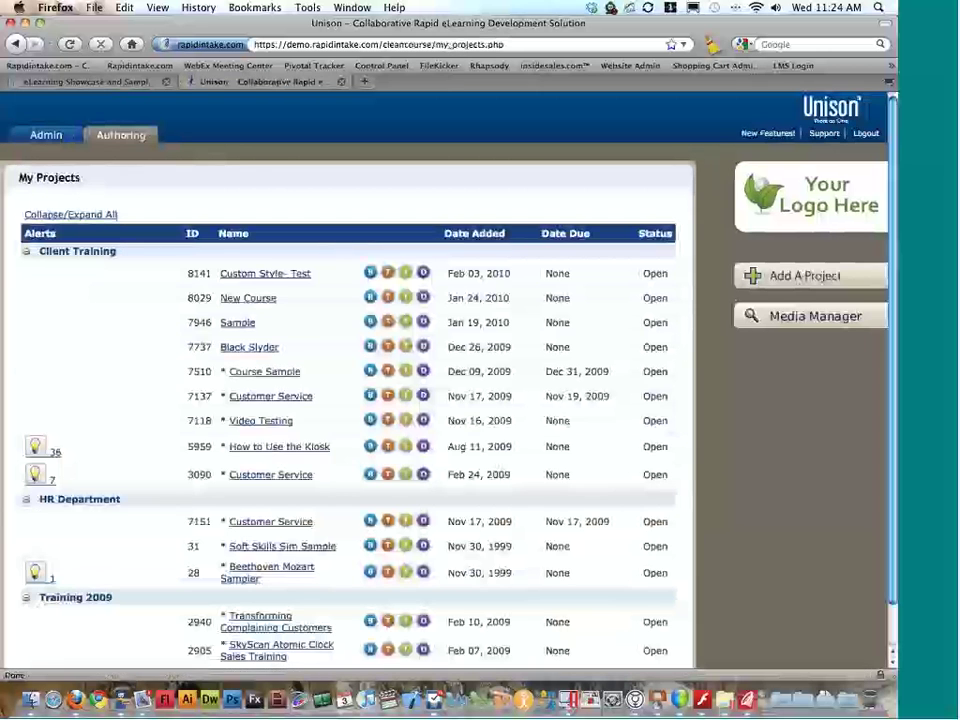
left_click(267, 447)
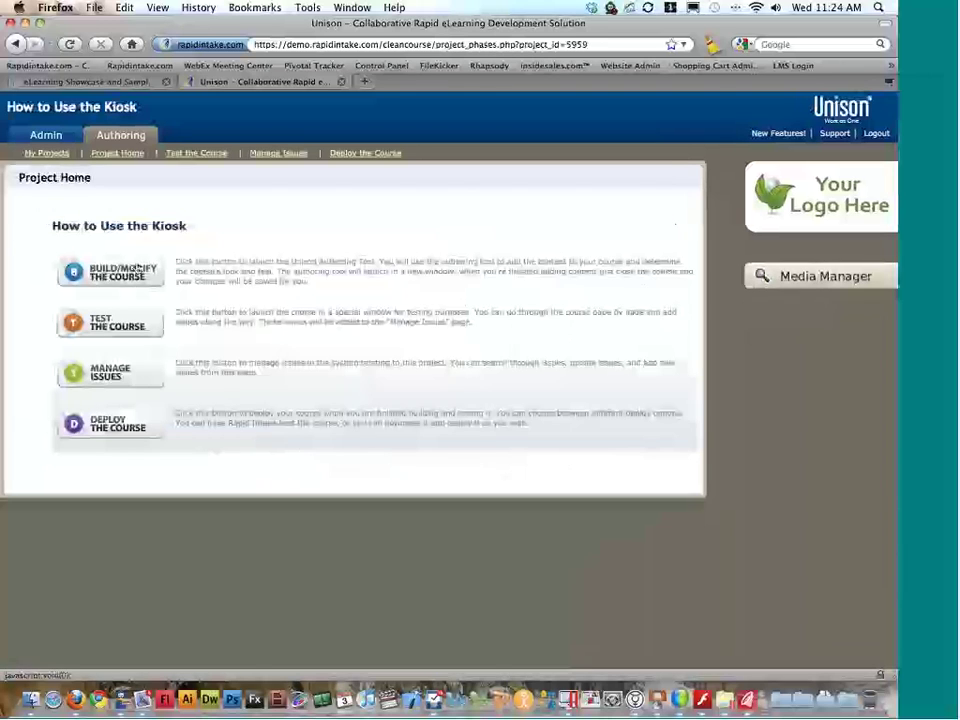
left_click(139, 267)
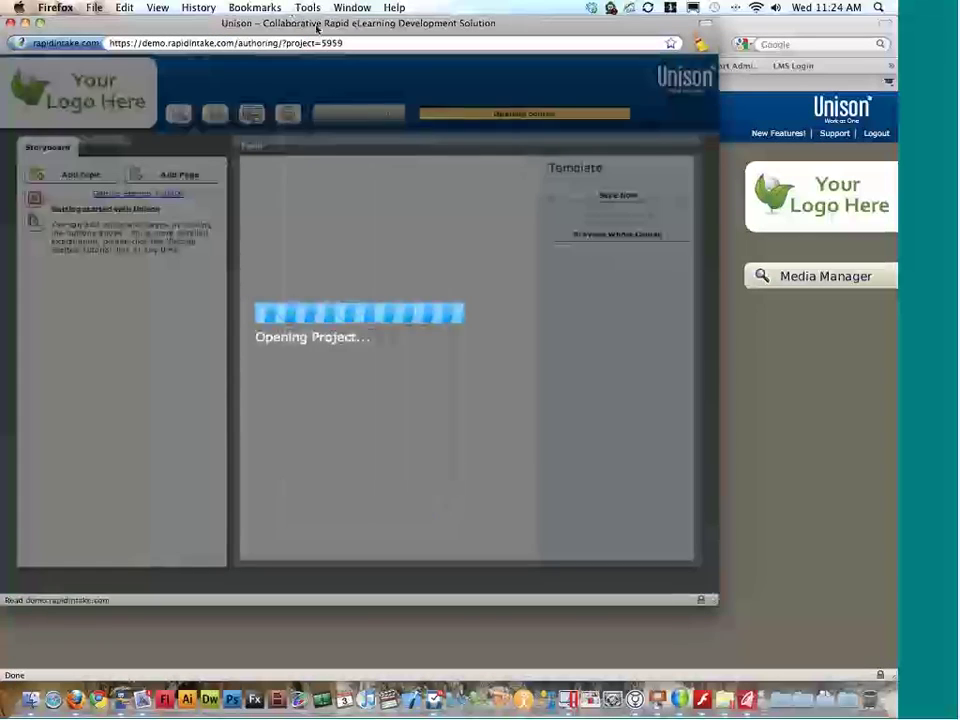
left_click_drag(297, 22, 375, 38)
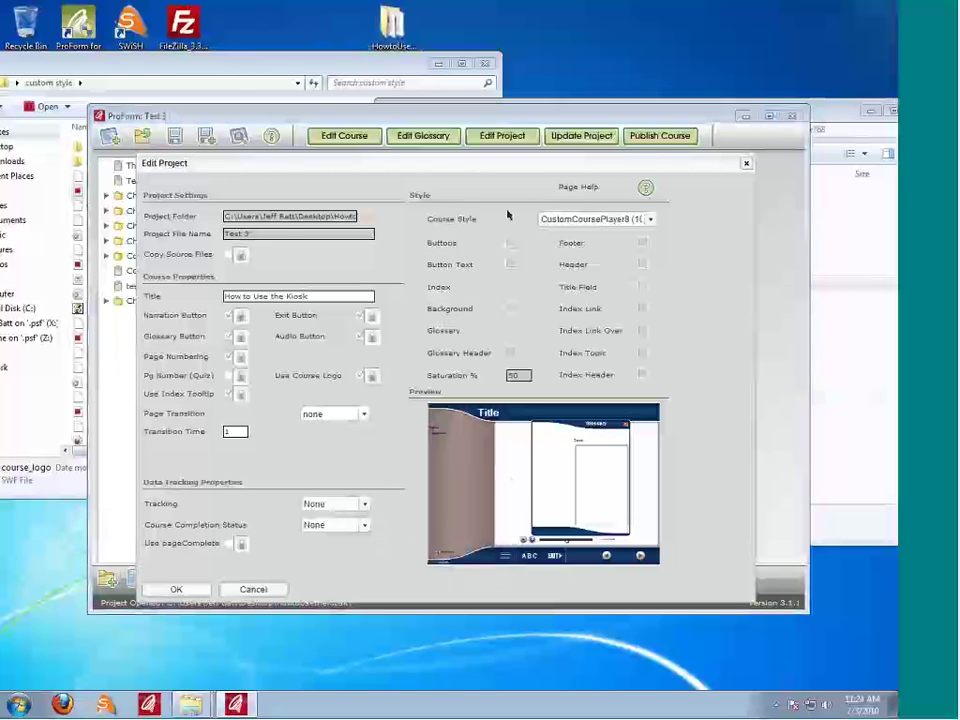
Step: Select the CustomCoursePlayer8_Batt folder in Explorer's 1024x768 course files folder
left_click_drag(846, 402, 836, 386)
left_click(574, 339)
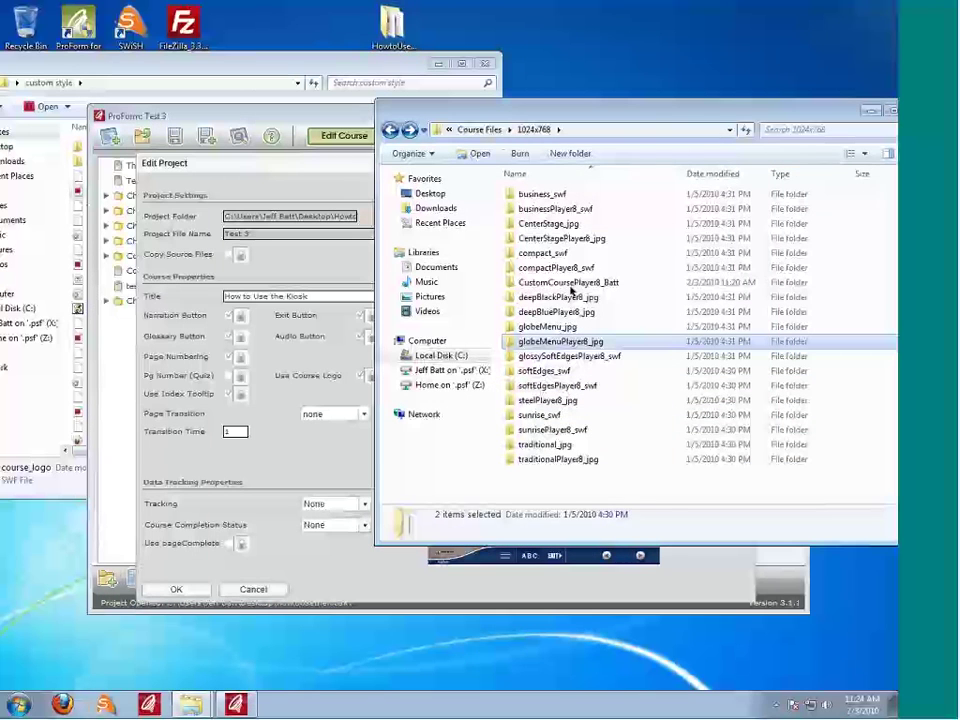
left_click(540, 285)
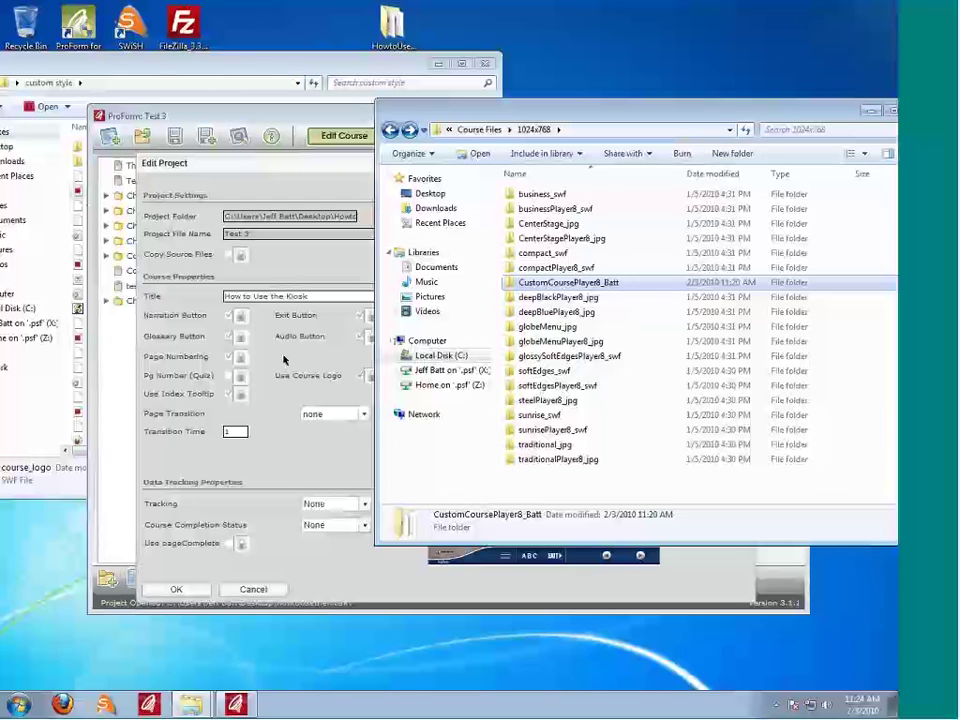
key("ctrl+Right")
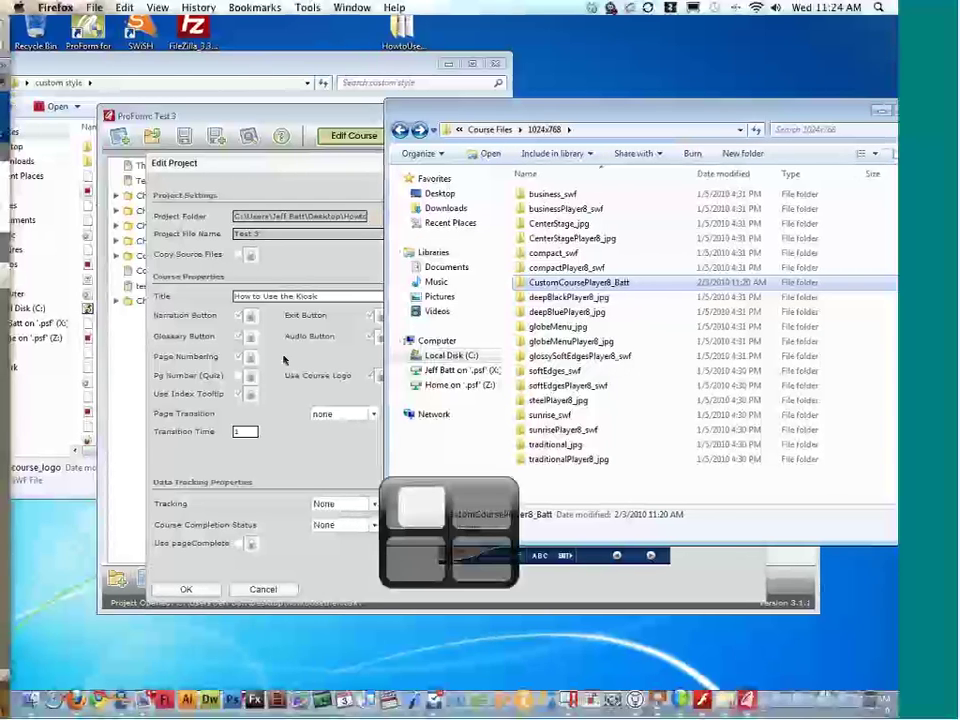
Step: Switch the Kiosk course's style to Custom Custom_Style, update the course, and preview the whole course
left_click(452, 132)
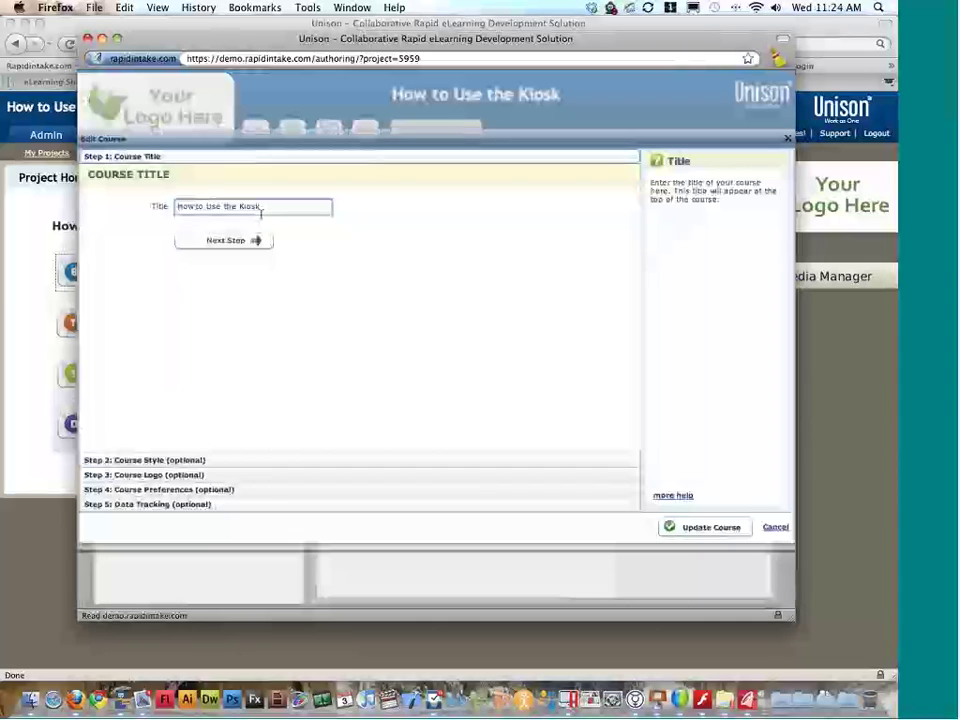
left_click(253, 236)
left_click(243, 233)
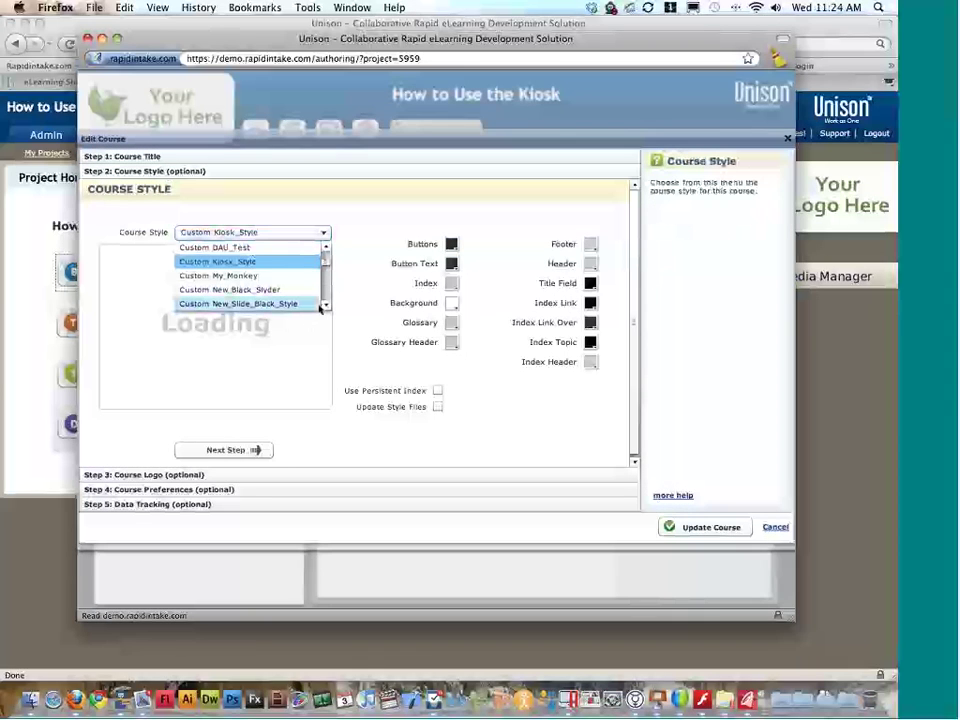
scroll(323, 306, "down", 4)
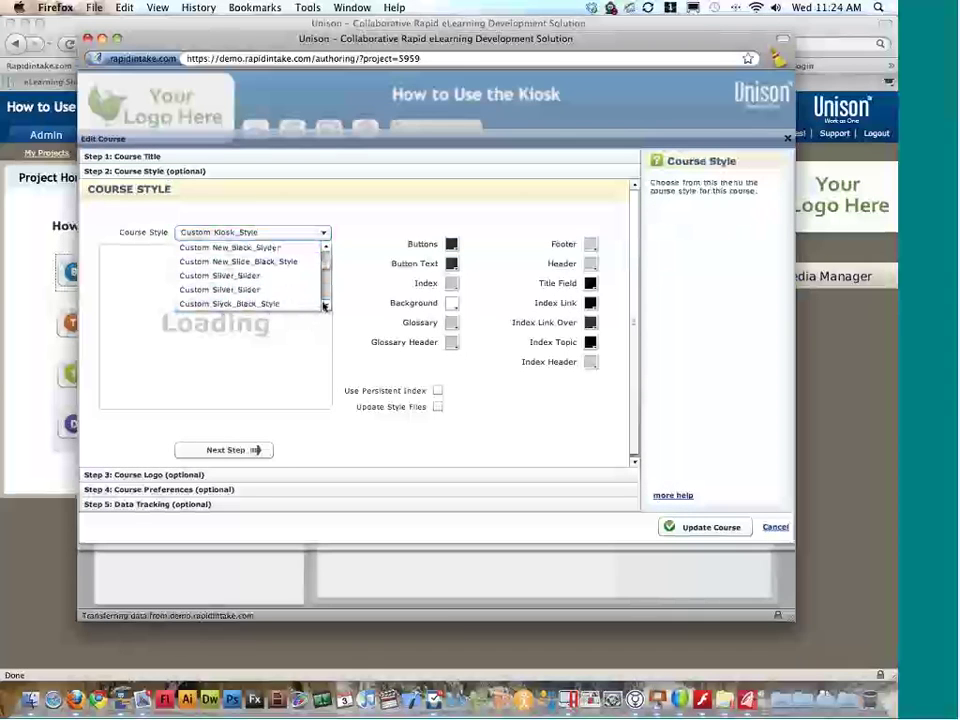
left_click(323, 306)
left_click_drag(324, 290, 326, 244)
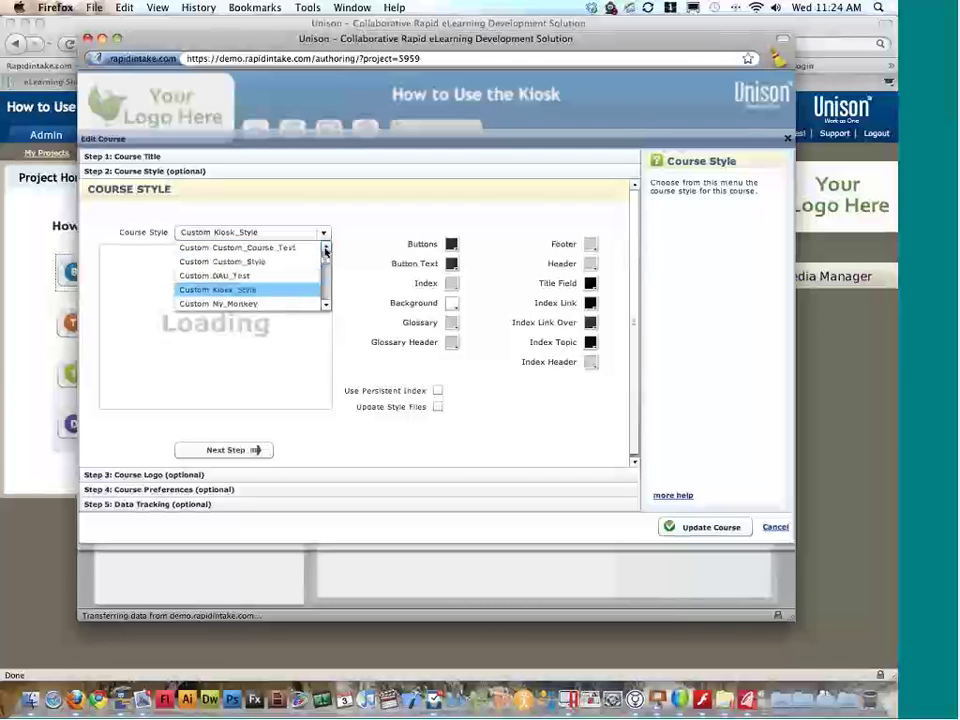
left_click(287, 261)
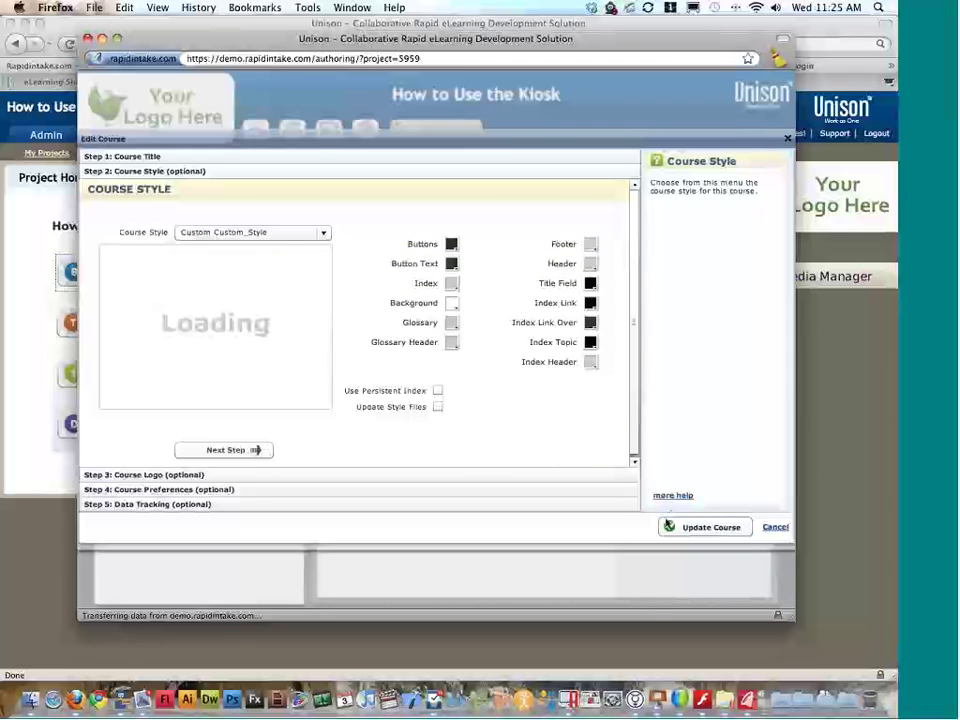
left_click(669, 526)
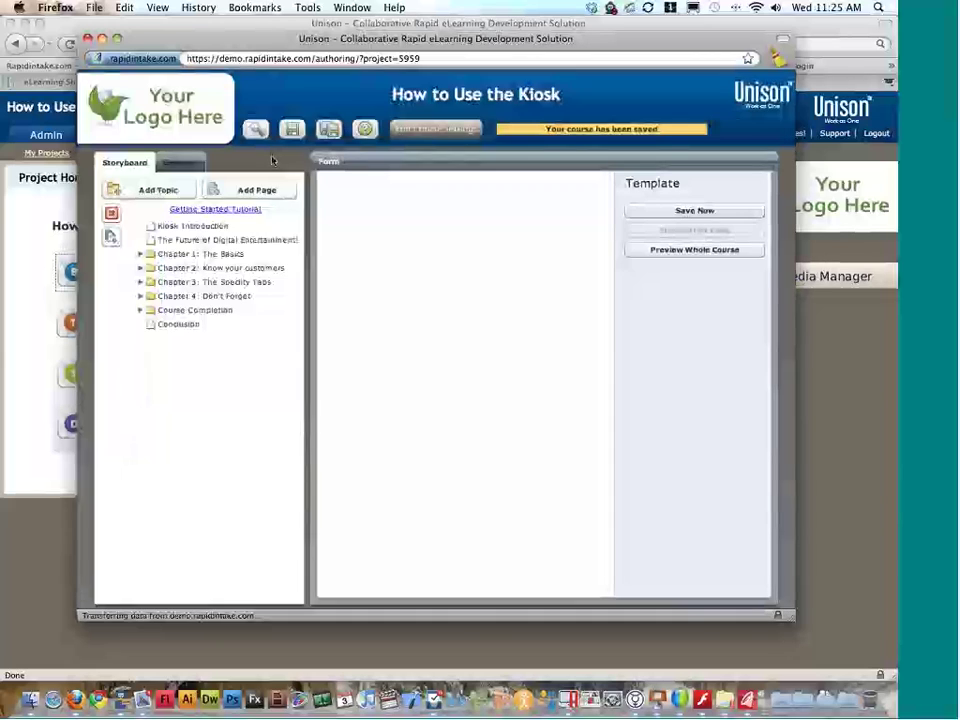
left_click(257, 130)
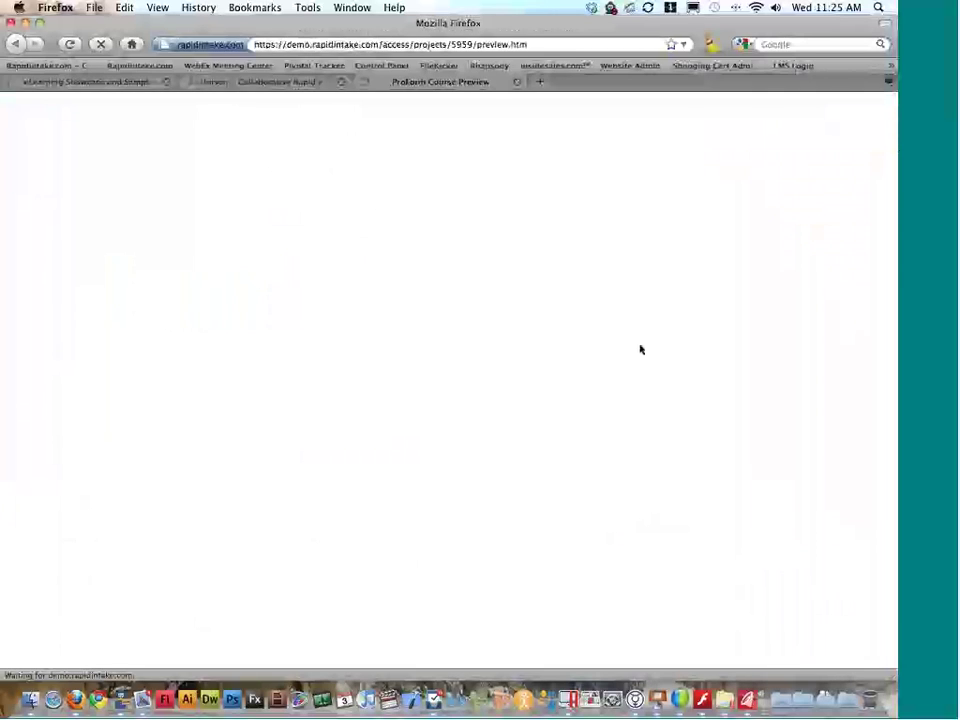
Step: Visit The Future of Digital Entertainment!, The Kiosk's Home Page and The Specialty Tabs, then close the preview
left_click_drag(191, 29, 239, 32)
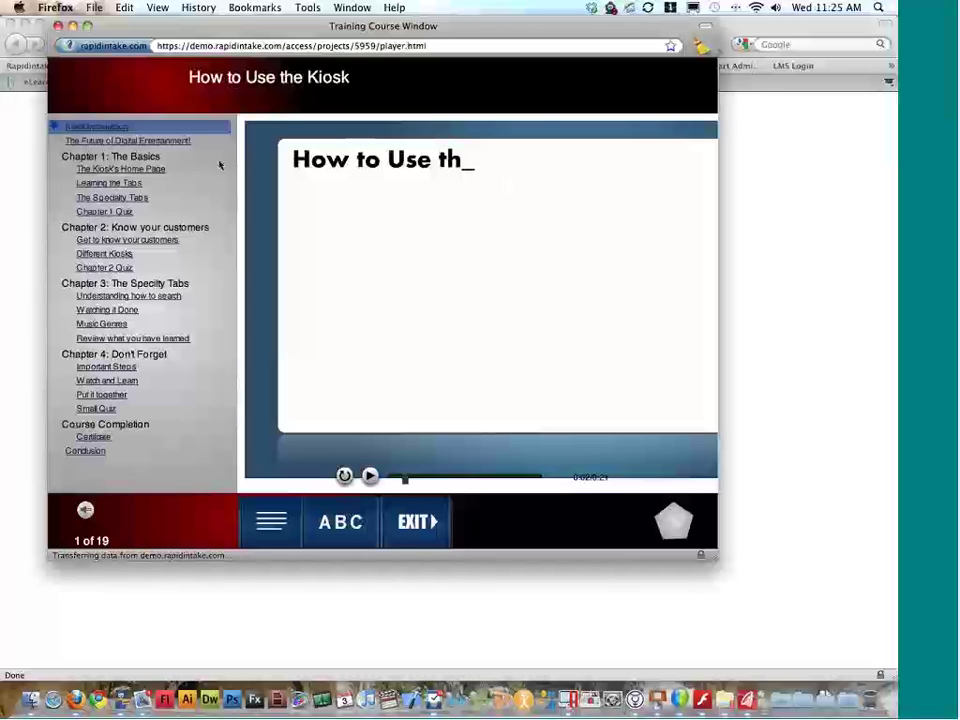
left_click(90, 142)
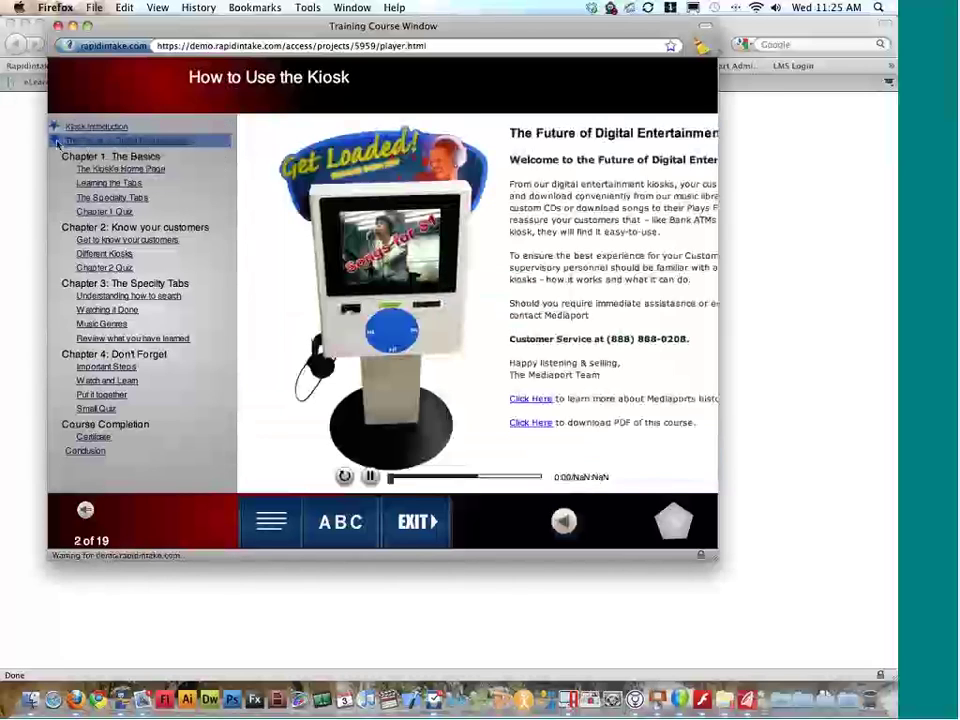
left_click(84, 169)
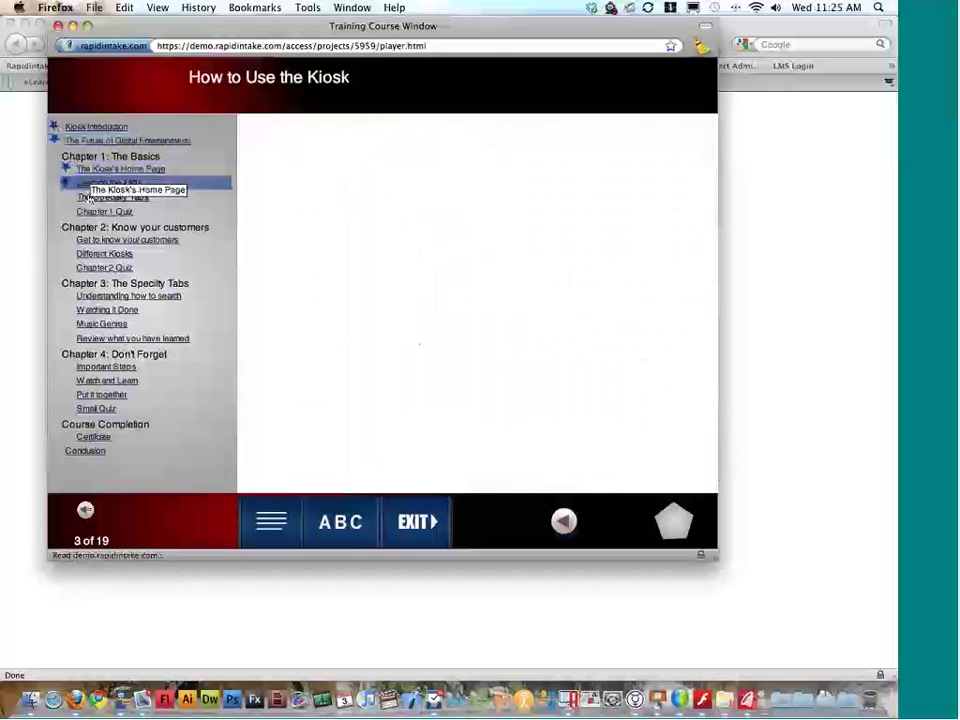
left_click(90, 197)
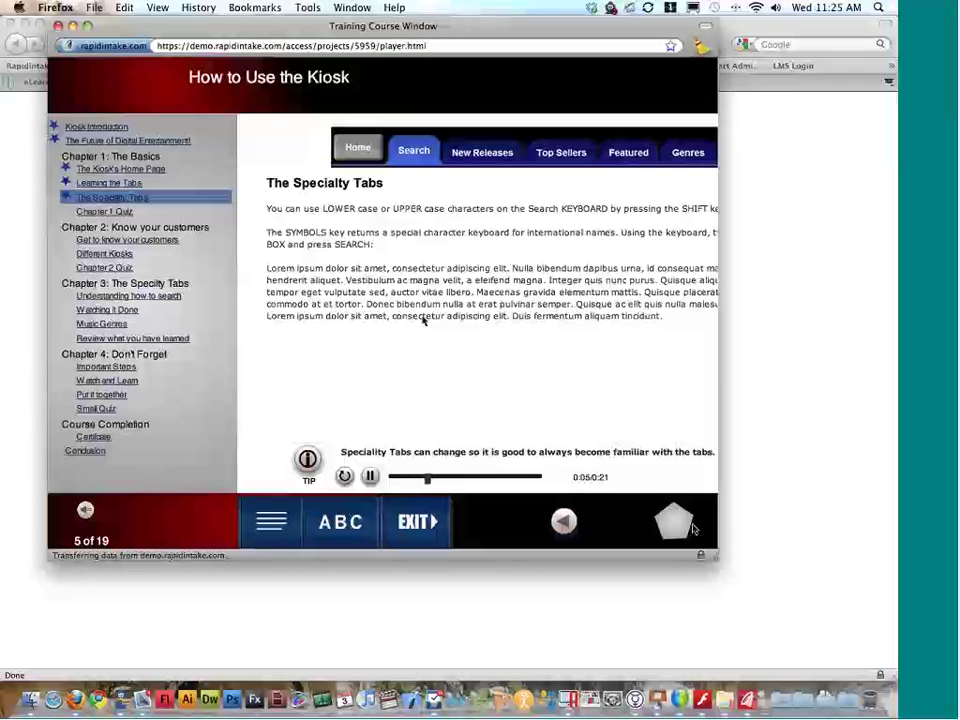
left_click(674, 521)
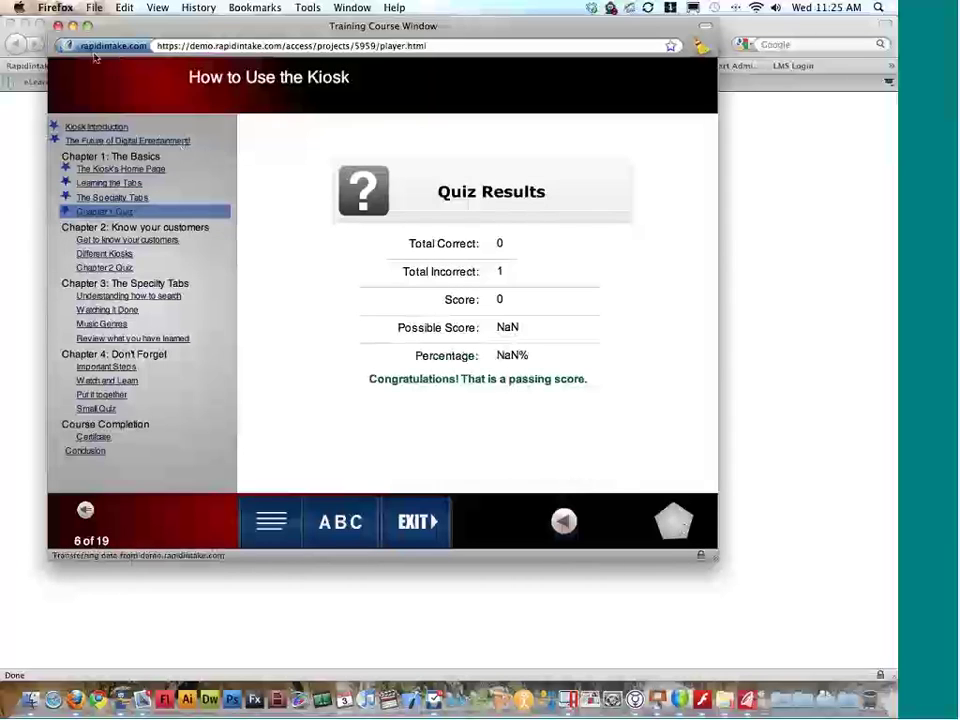
left_click(58, 26)
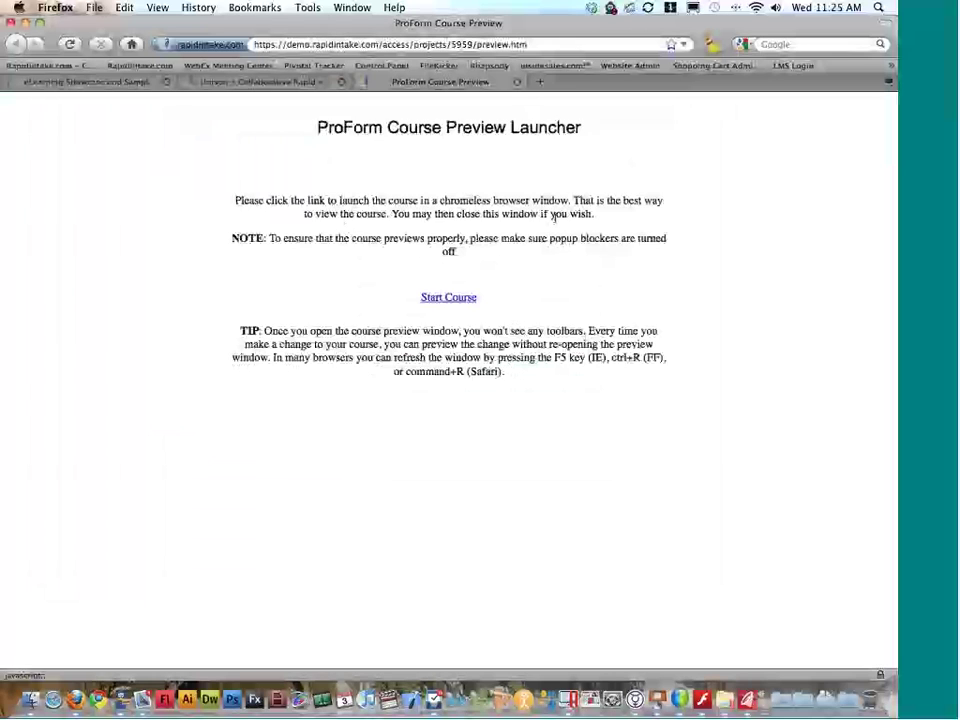
key("super+w")
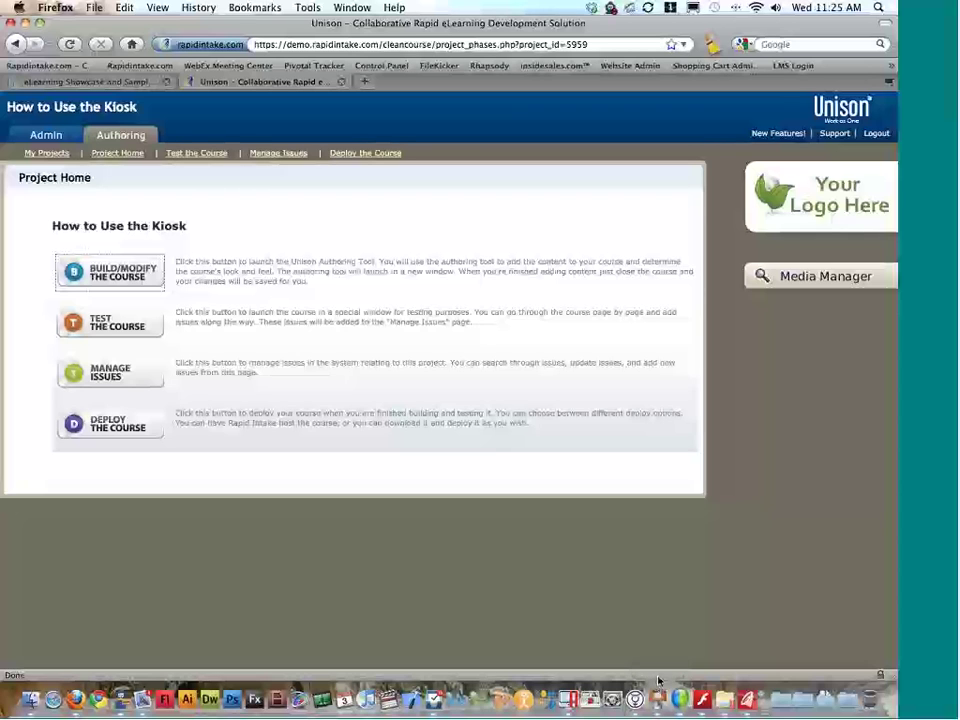
Step: From the eLearning Showcase and Samples tab, go to Company > Contact Us
left_click(142, 84)
scroll(574, 244, "up", 8)
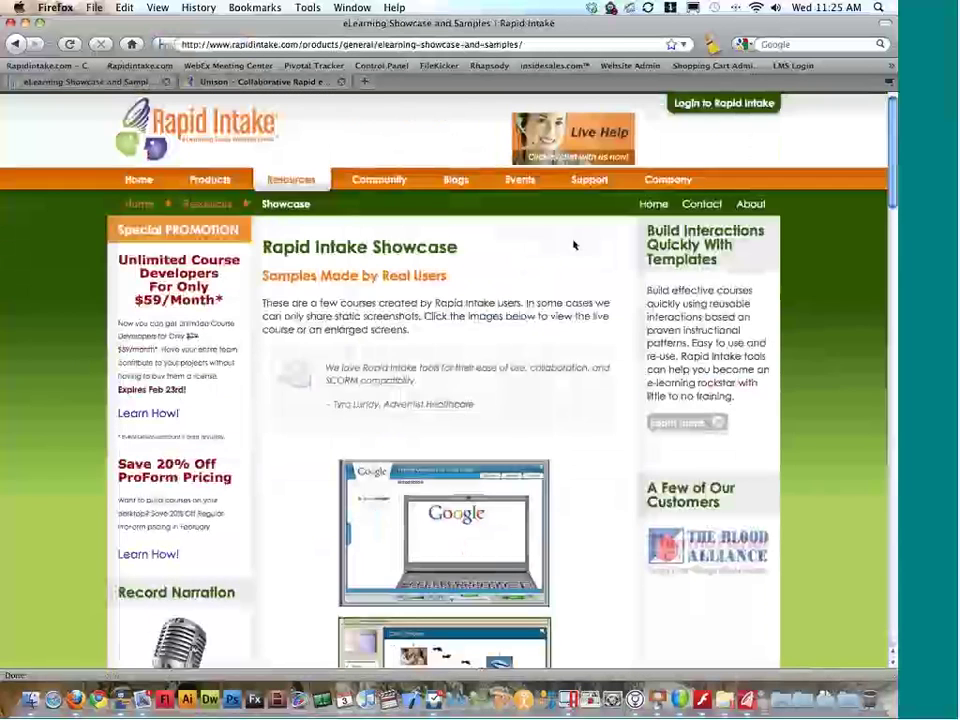
mouse_move(664, 194)
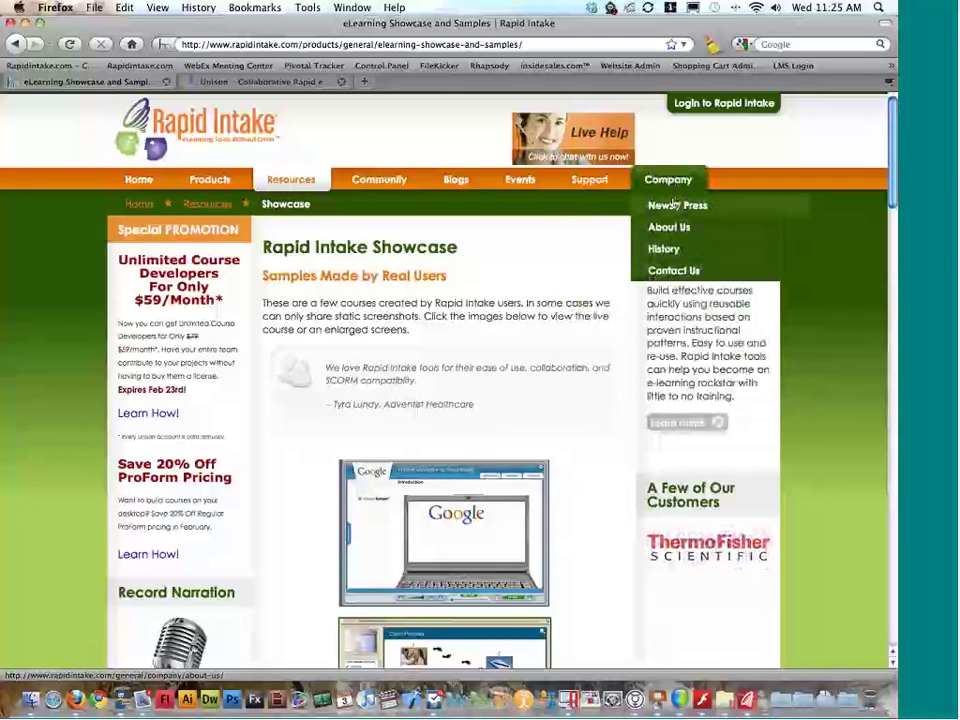
left_click(676, 272)
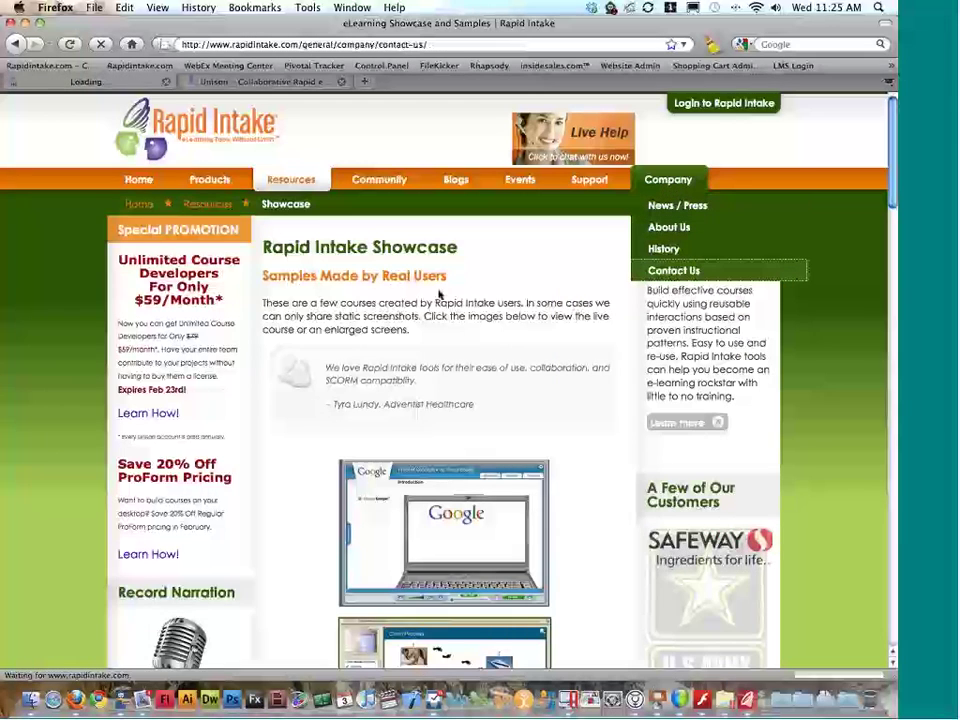
Step: Scroll through the Contact Us page and show the Resources > Training menu
scroll(439, 294, "down", 5)
scroll(439, 285, "down", 4)
left_click_drag(440, 285, 262, 254)
left_click(295, 232)
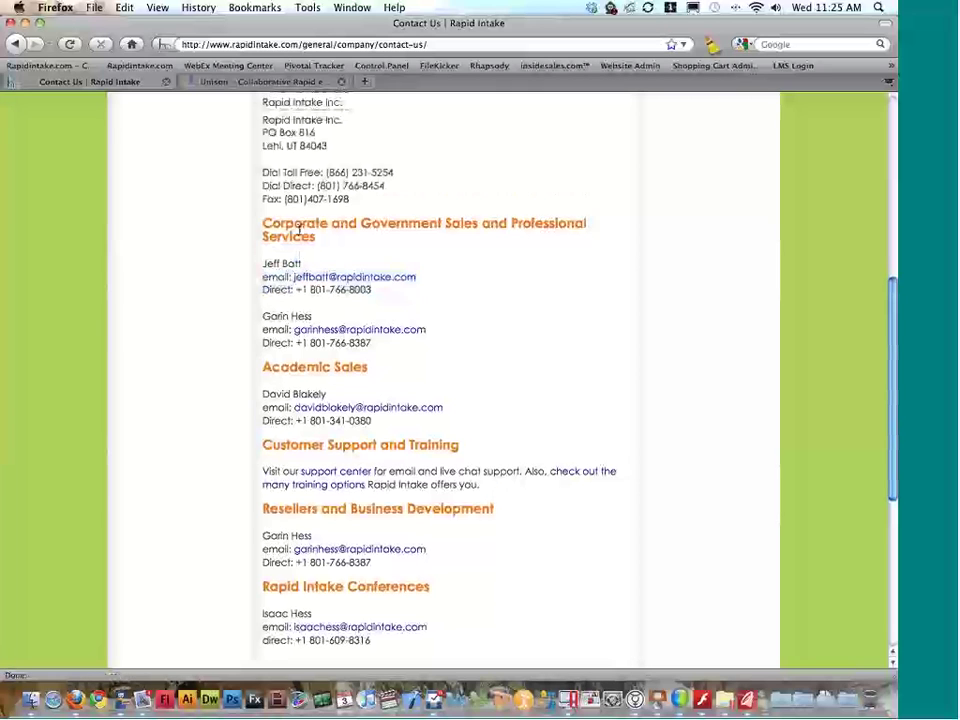
scroll(295, 232, "up", 5)
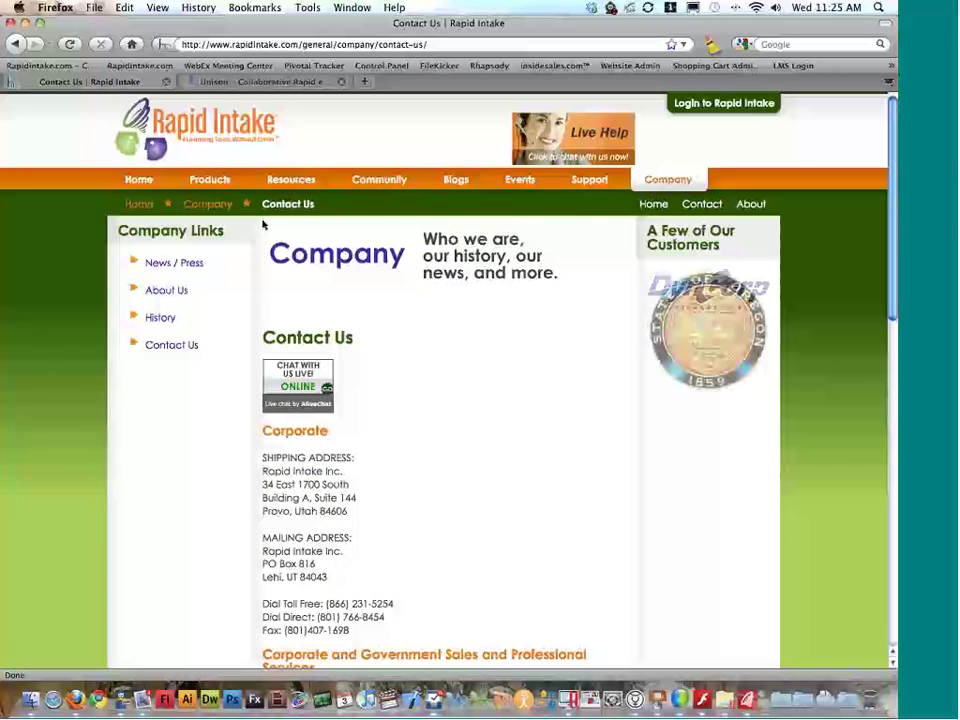
mouse_move(291, 182)
mouse_move(400, 360)
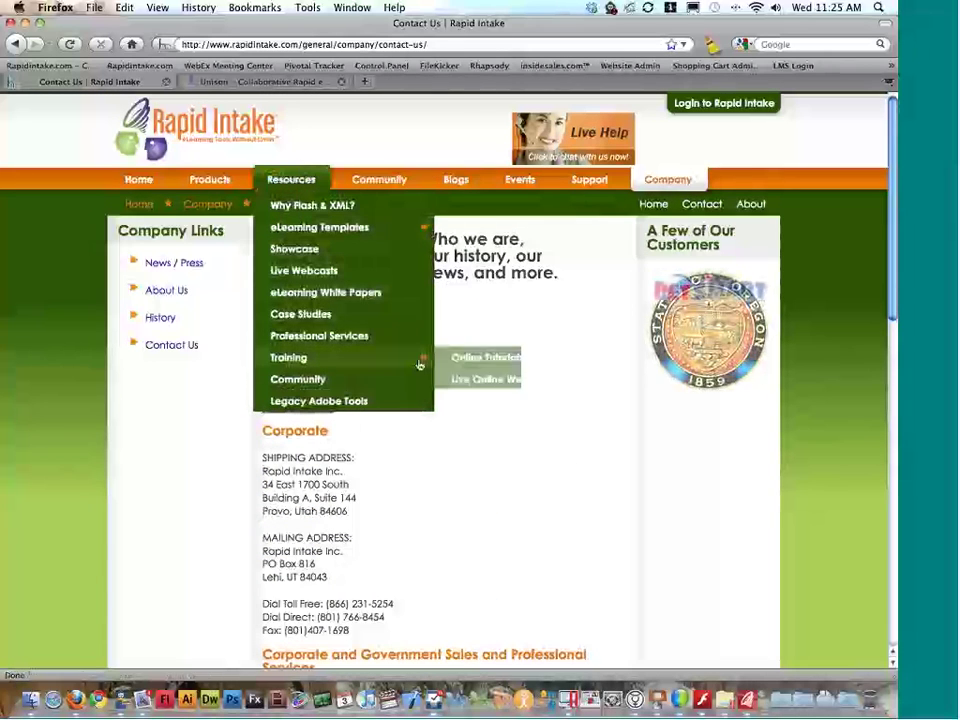